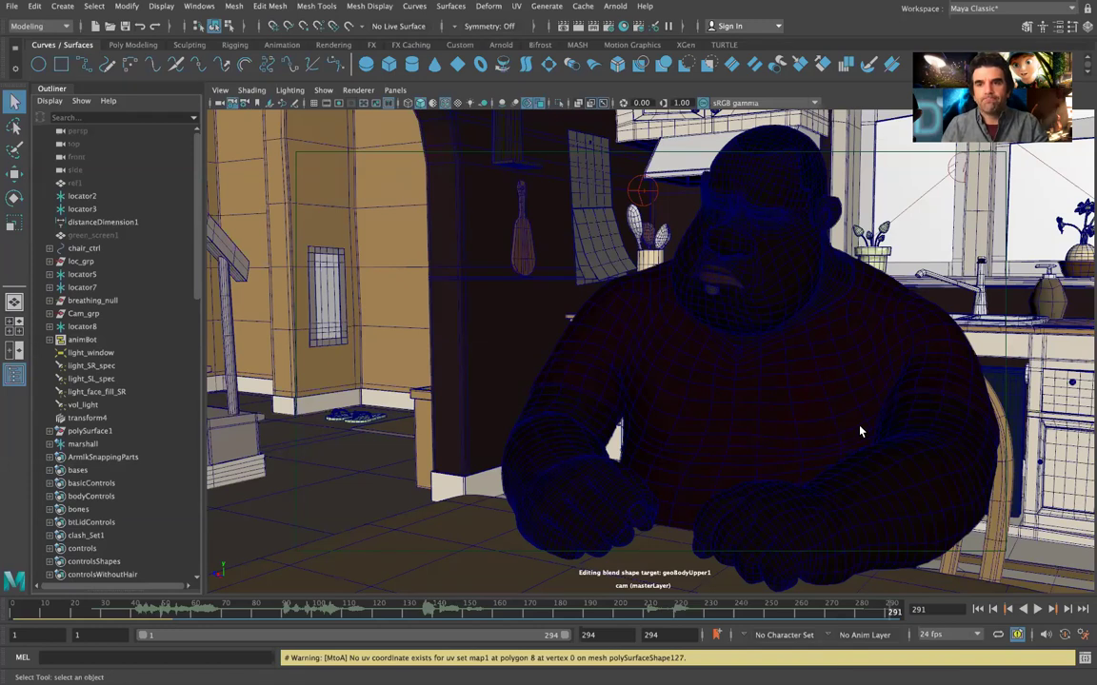
- Switch to Nuke and view the rl_bg, rl_eyeDing_02 and rl_ao render passes one after another
key("ctrl+Left")
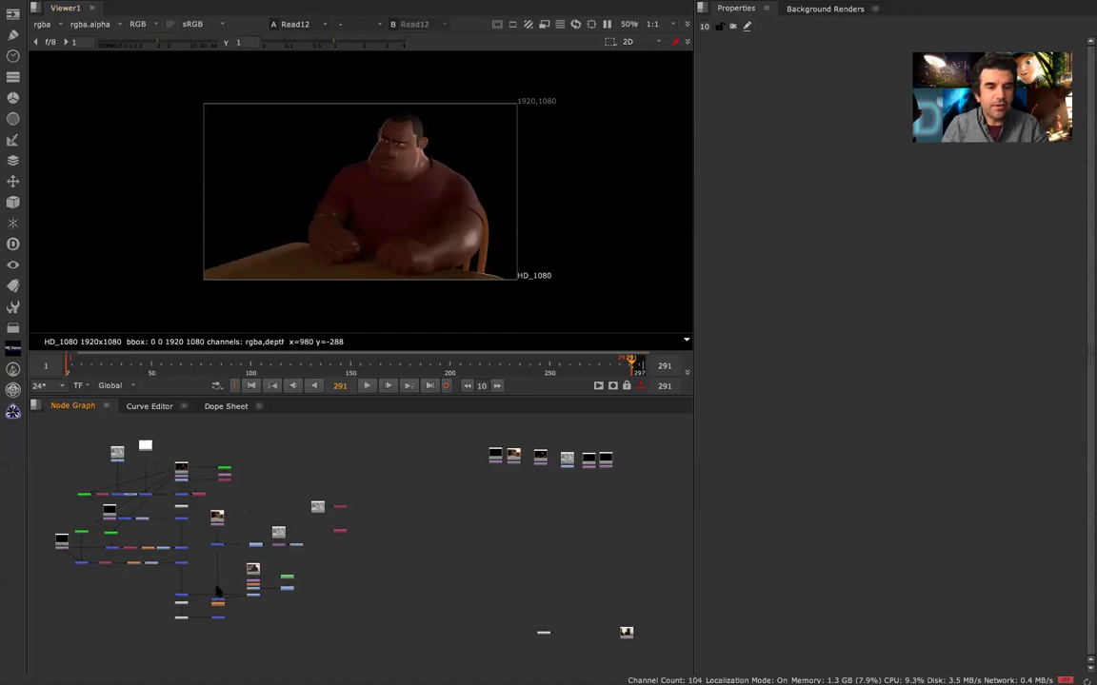
scroll(567, 449, "up", 10)
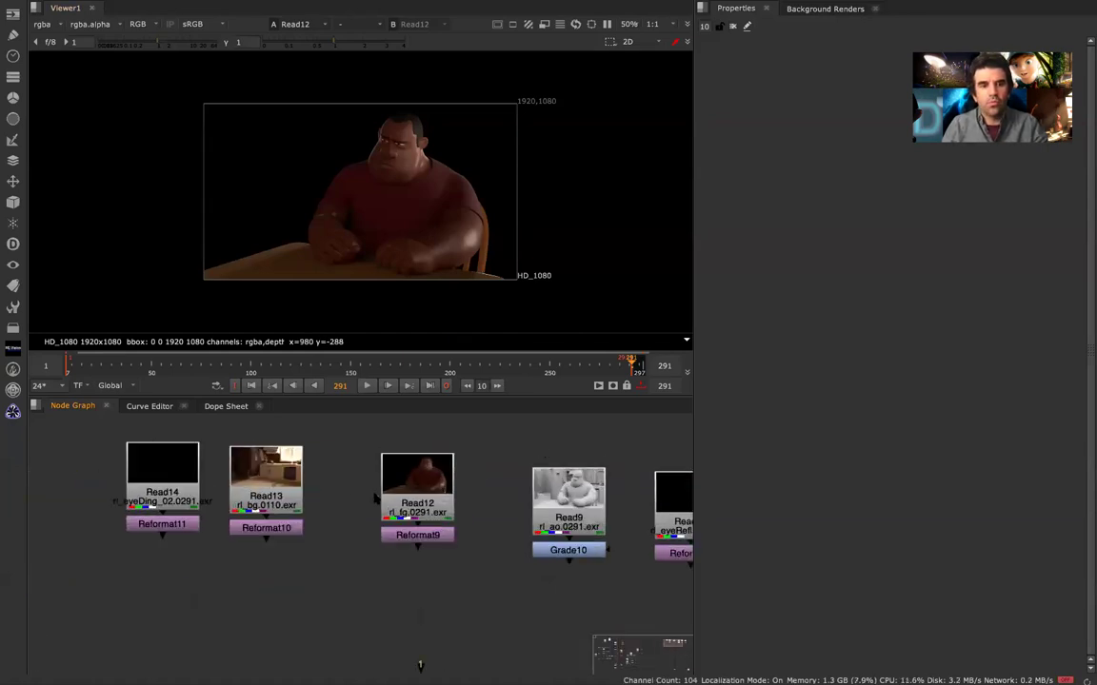
left_click(416, 493)
left_click(257, 444)
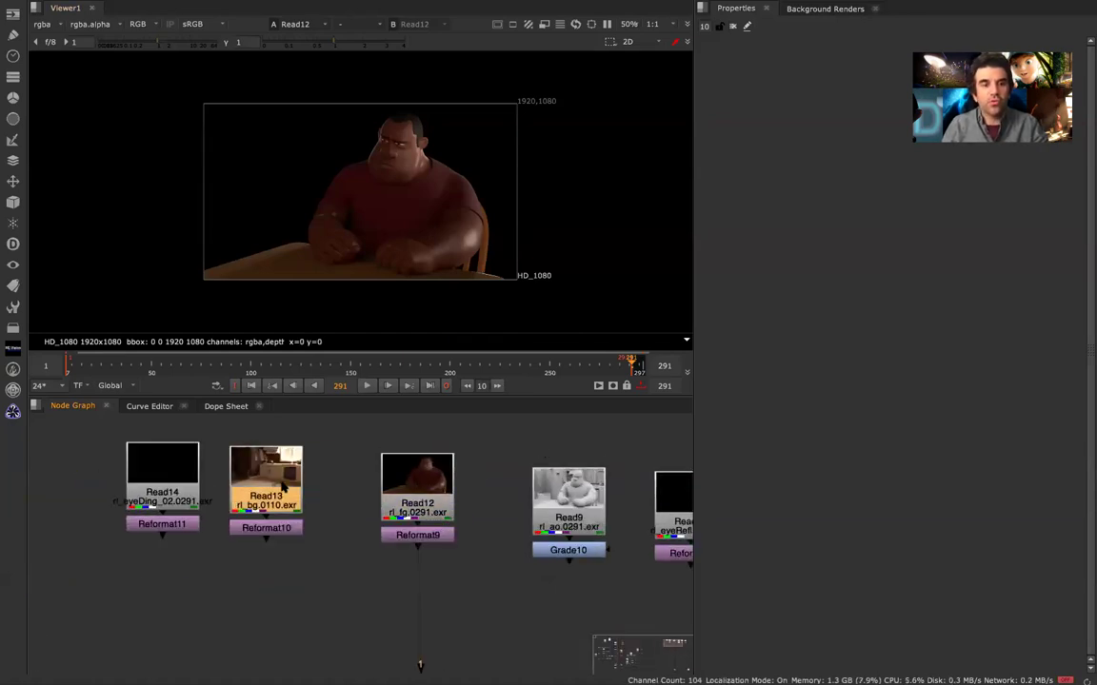
key("1")
left_click(166, 476)
key("1")
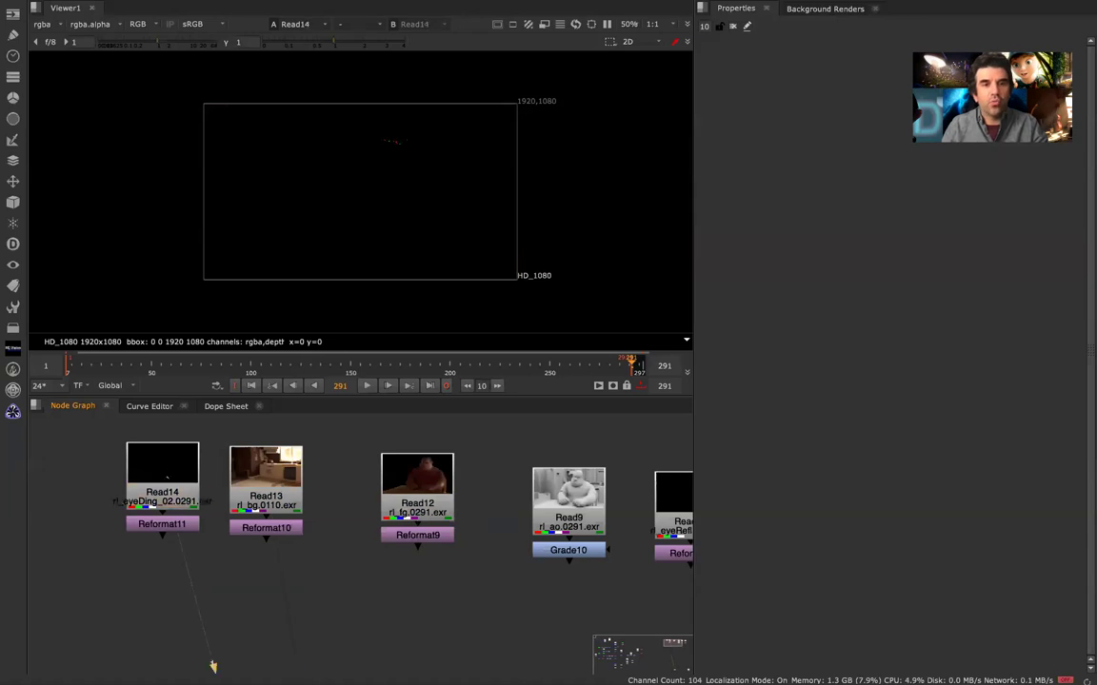
left_click(580, 505)
key("1")
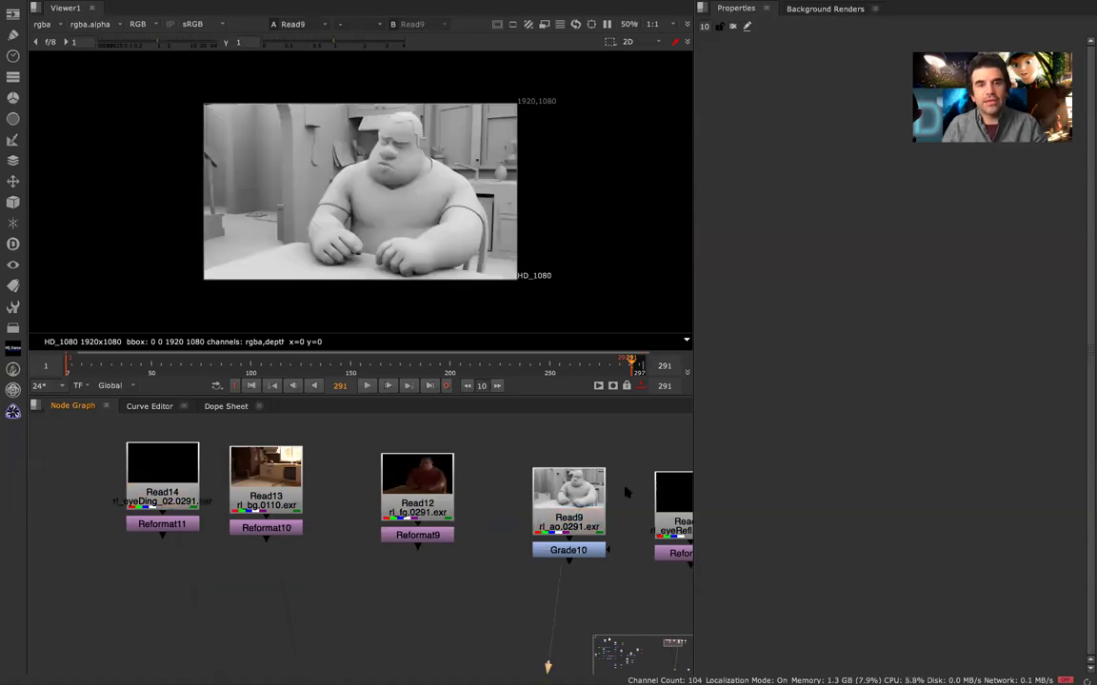
- View the two rl_eyeRefl passes, Read15 and Read10, in the viewer
middle_click_drag(644, 489, 292, 531)
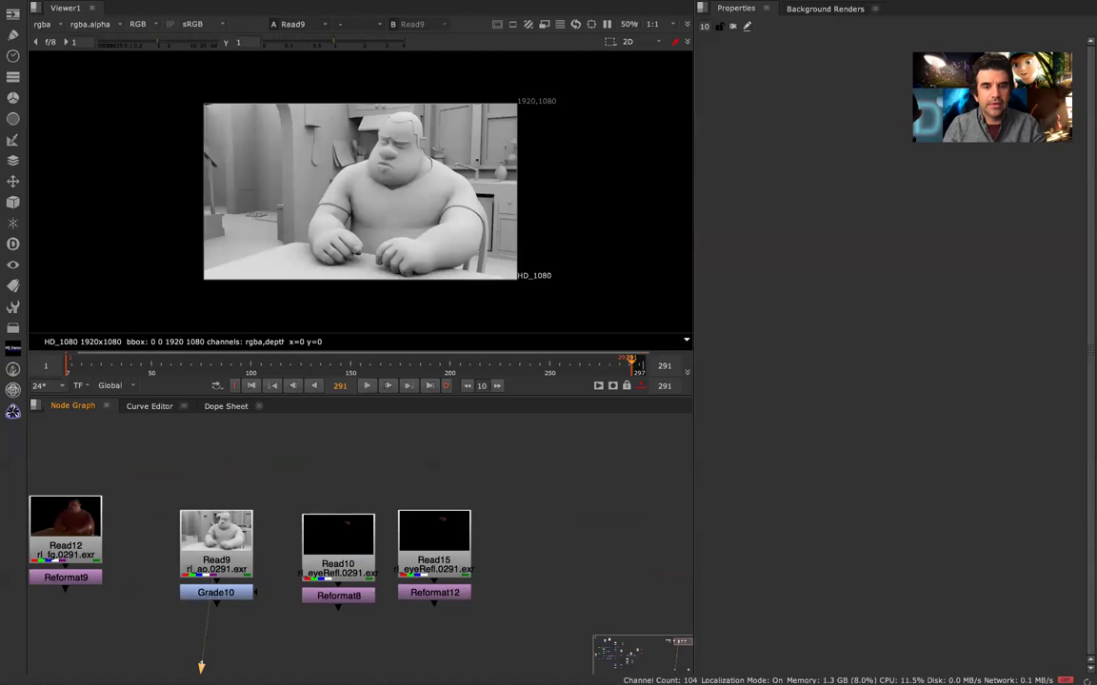
left_click(434, 557)
key("1")
left_click(339, 556)
key("1")
- Delete the Read15 eye reflection node together with its Reformat12 node
left_click_drag(398, 454, 523, 604)
left_click(459, 594)
left_click(455, 555, "shift")
key("Delete")
- View the Read11 reference image of the man seated by the window and examine the light on his face
scroll(455, 555, "down", 10)
middle_click_drag(430, 570, 427, 530)
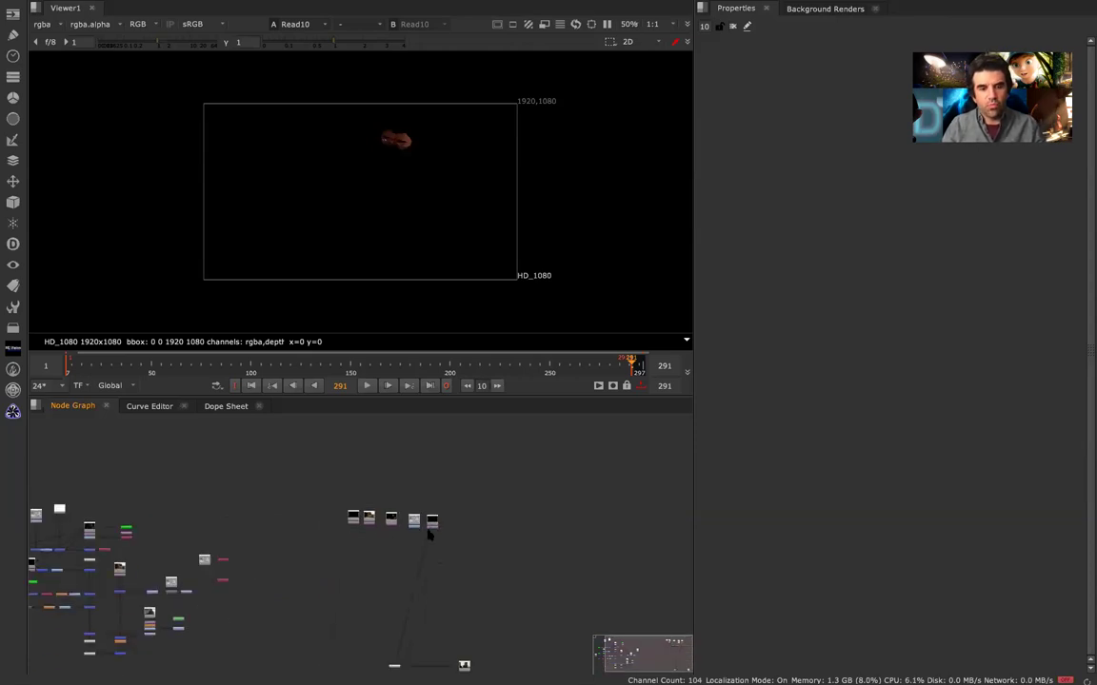
middle_click_drag(416, 672, 405, 517)
key("1")
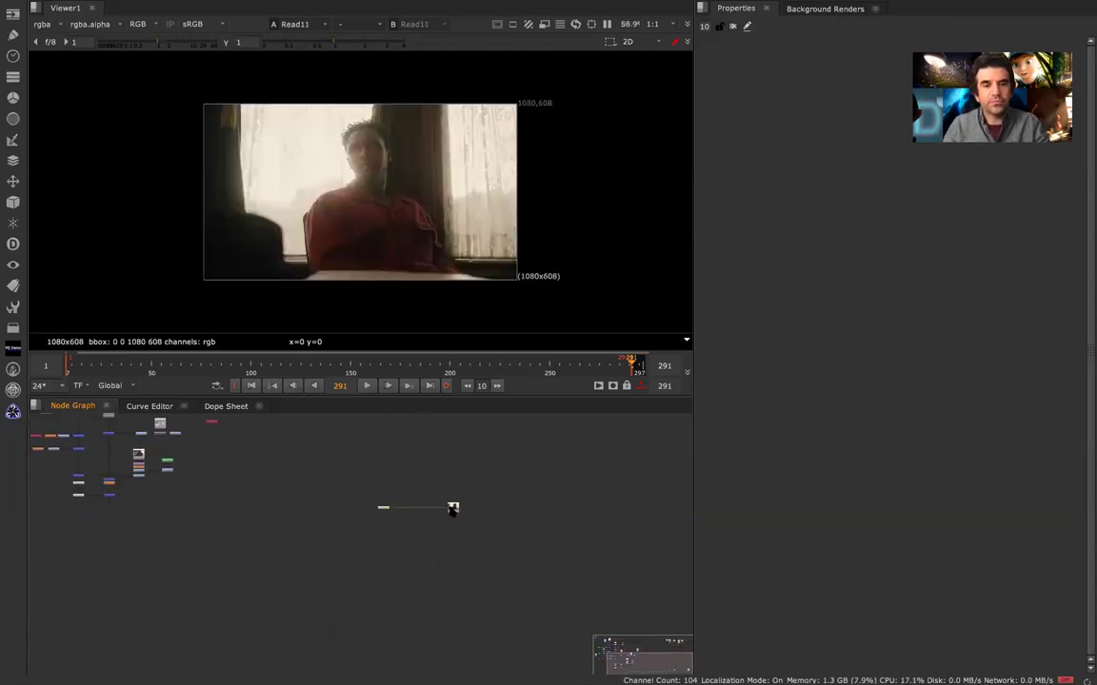
scroll(441, 144, "up", 5)
scroll(441, 144, "down", 10)
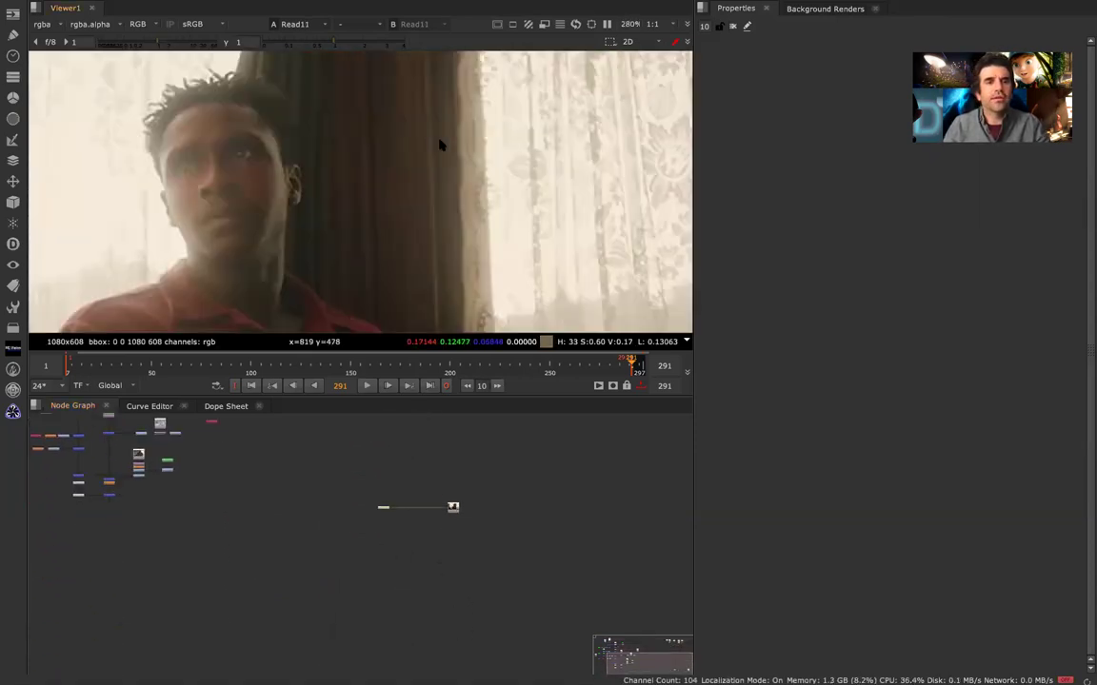
scroll(440, 145, "up", 2)
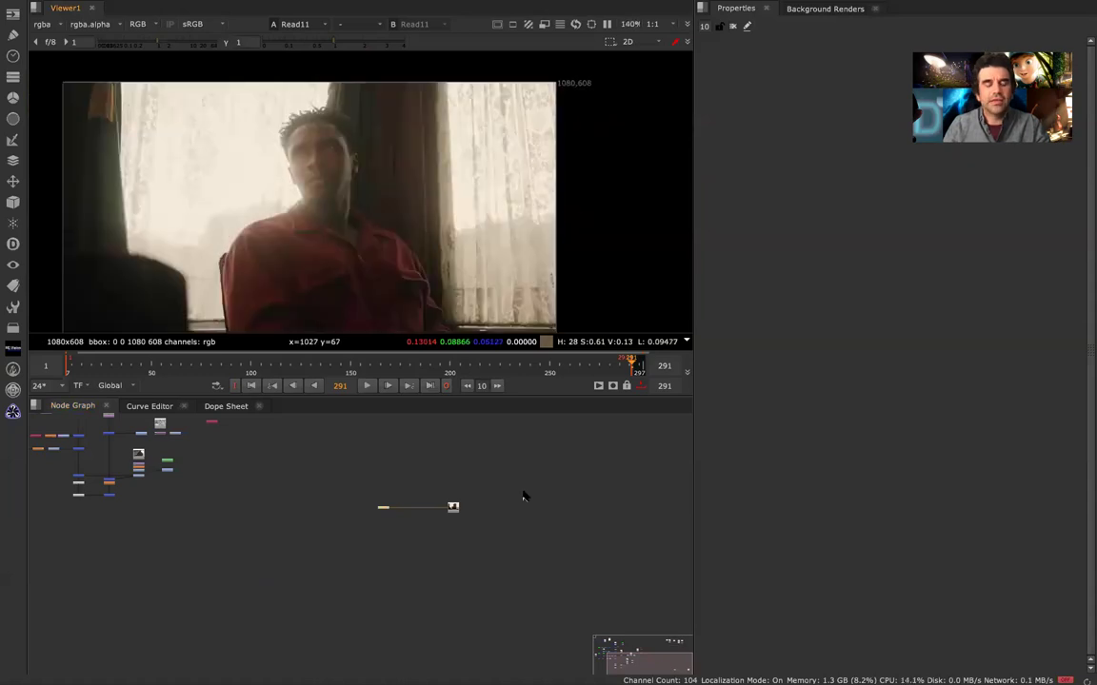
- Examine the character's eye area close up in the Read10 rl_eyeRefl pass and the Read14 rl_eyeDing_02 pass
middle_click_drag(549, 484, 507, 614)
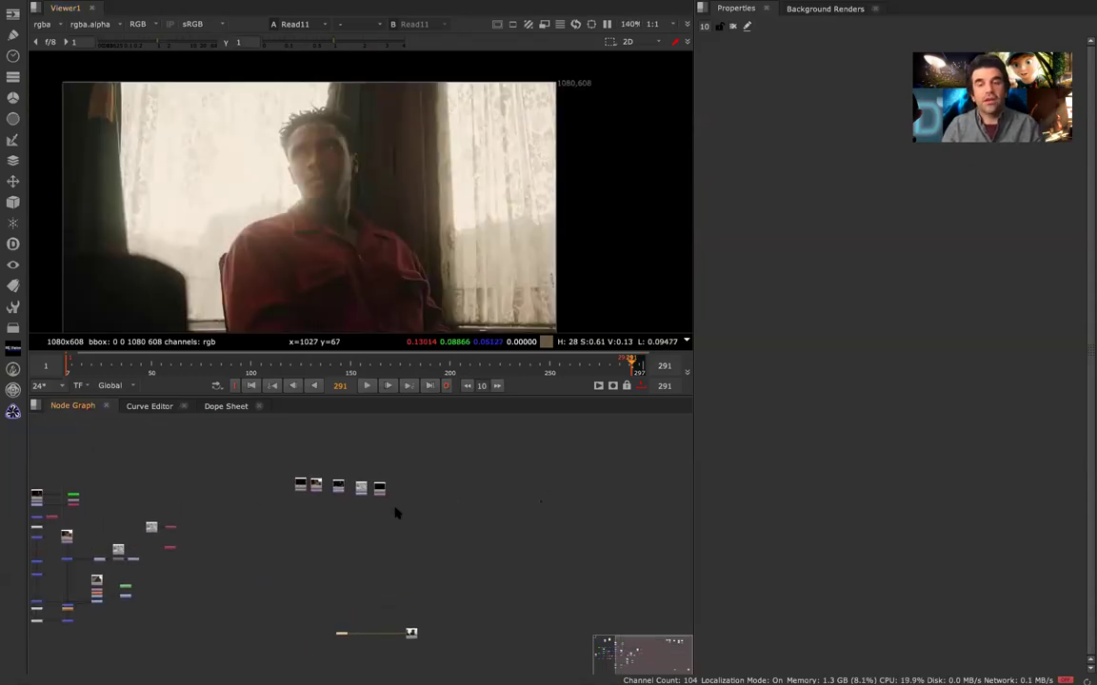
scroll(314, 487, "up", 5)
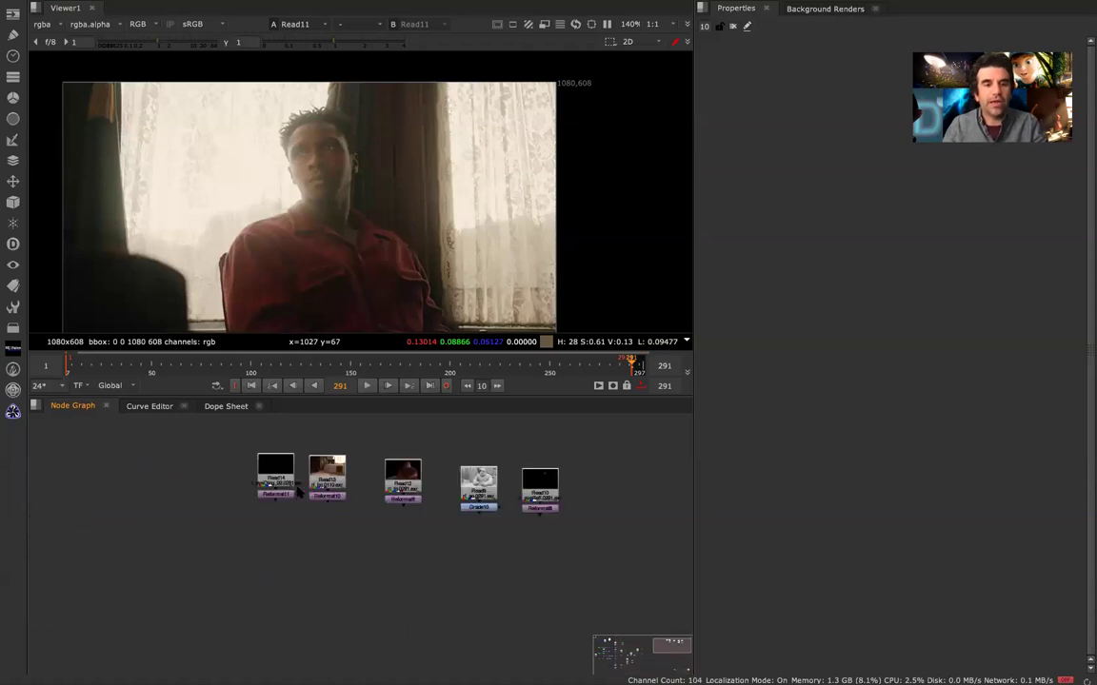
left_click(535, 491)
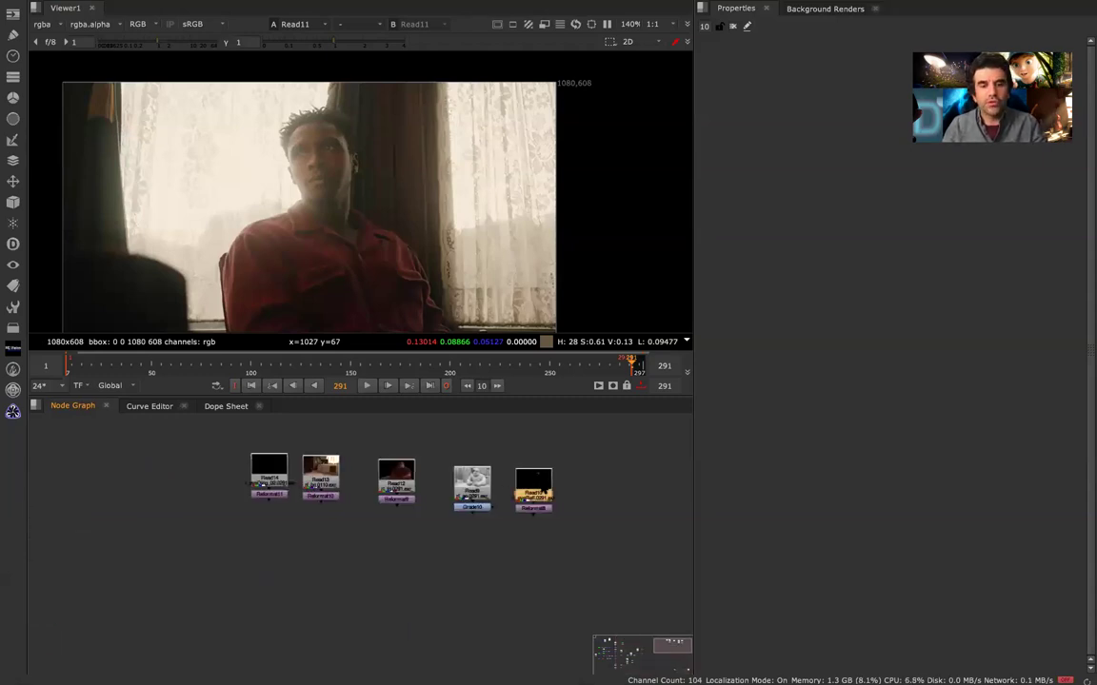
key("1")
left_click(484, 668)
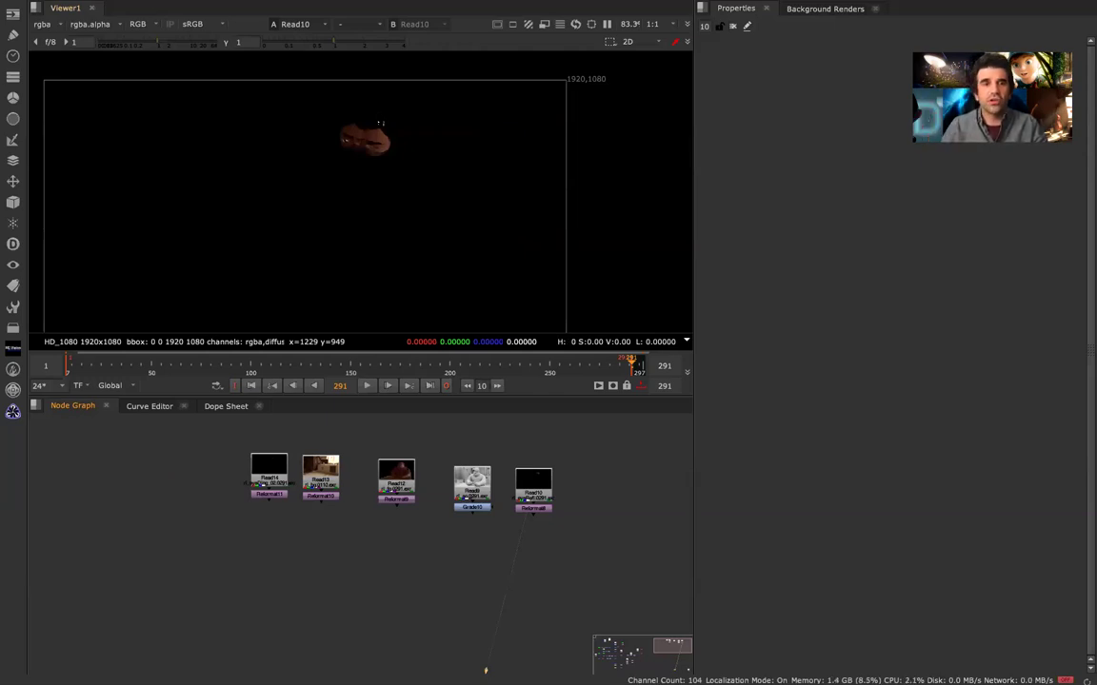
scroll(380, 133, "up", 5)
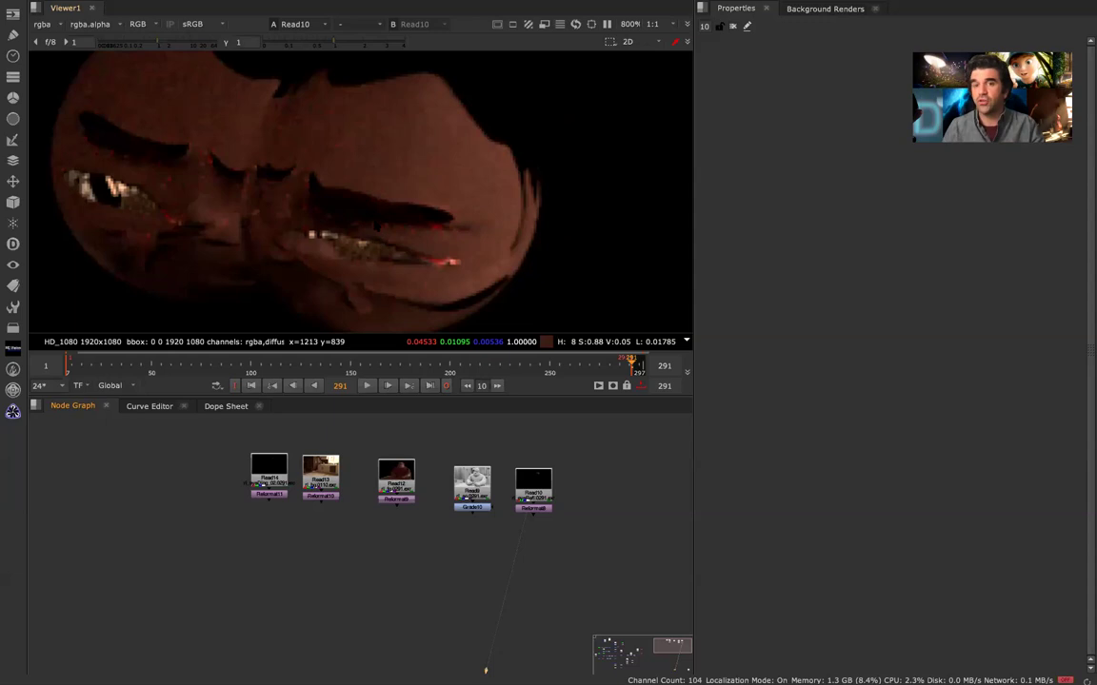
left_click(276, 484)
key("1")
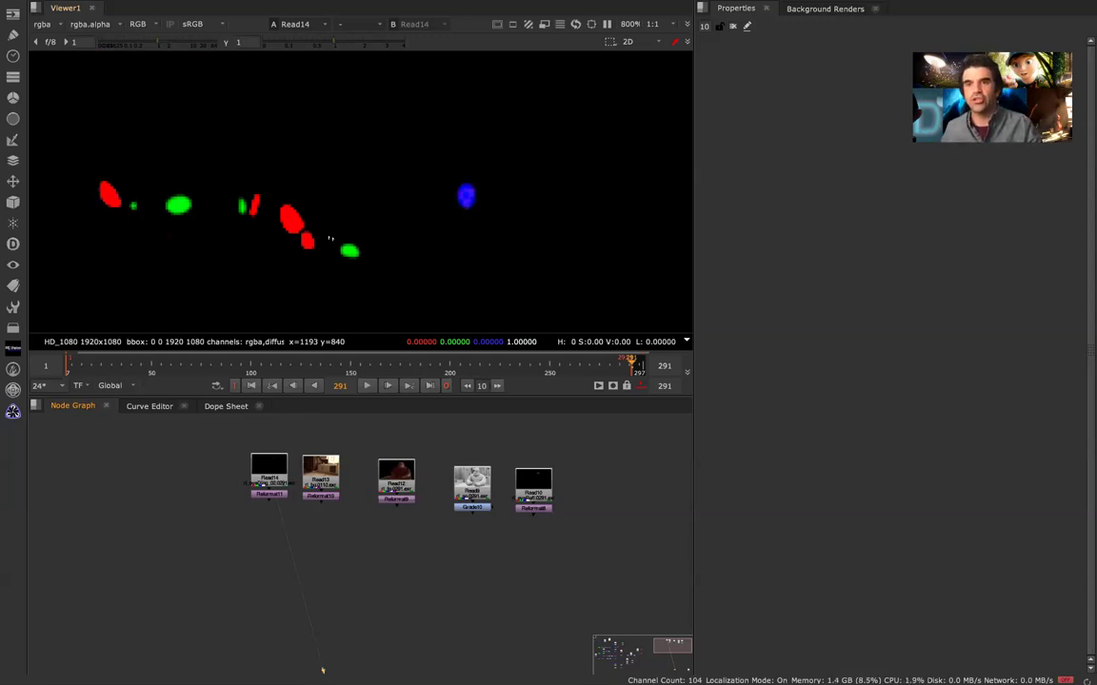
- Switch to Maya and show the transform attributes of the character's V-neck shirt in the Attribute Editor
key("ctrl+Right")
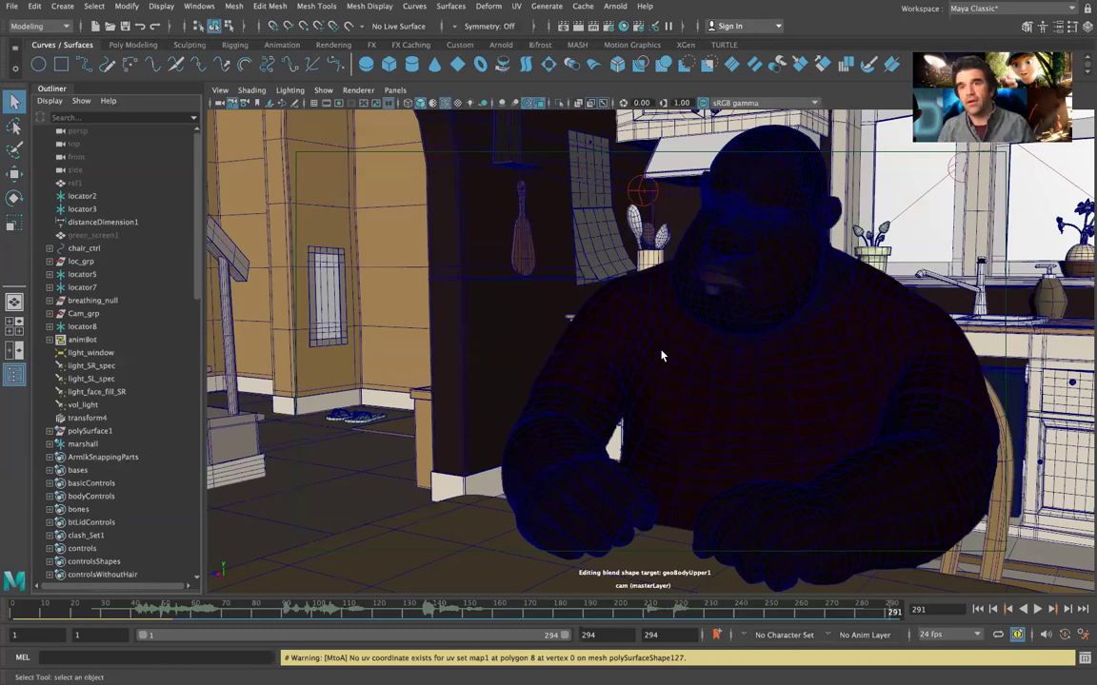
left_click(702, 349)
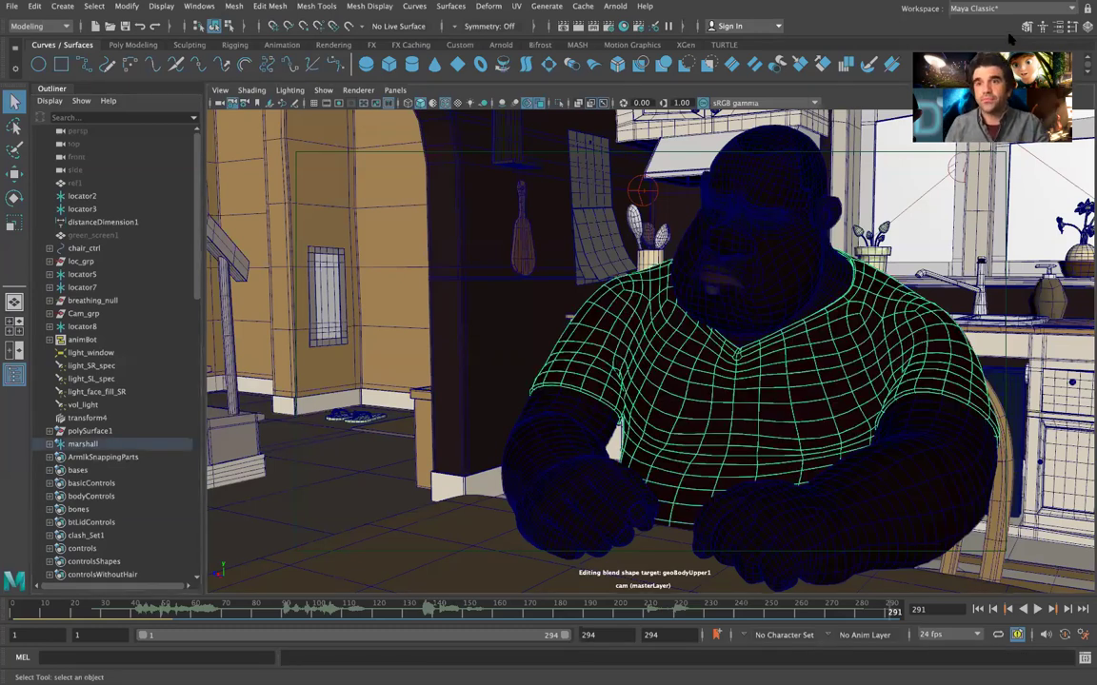
key("ctrl+a")
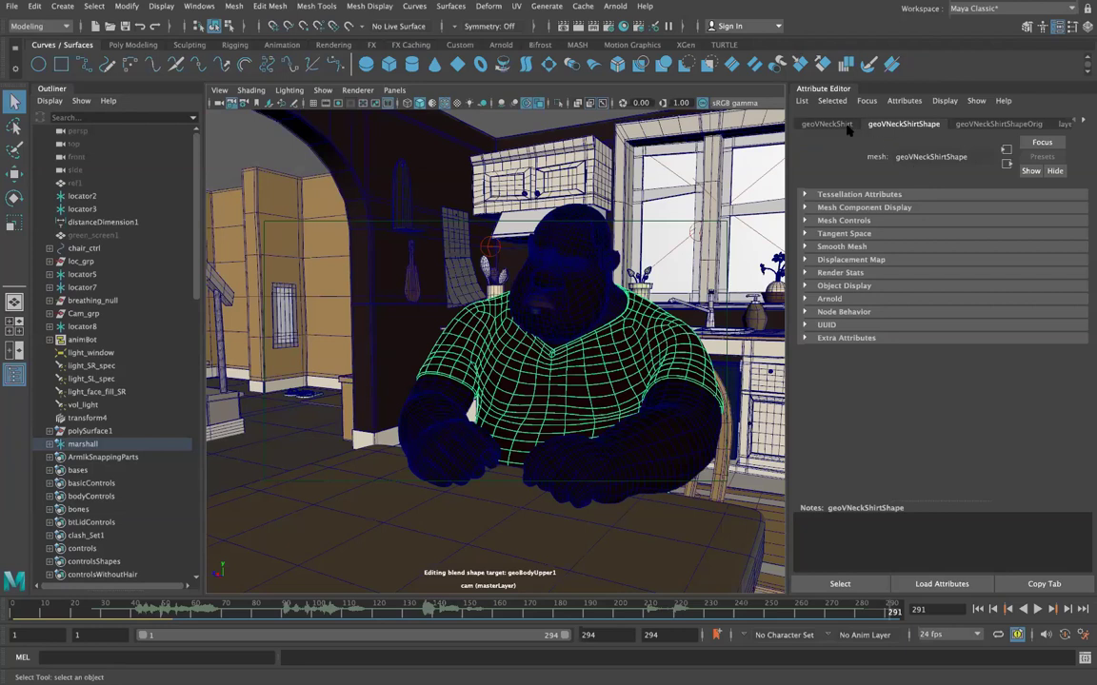
left_click(845, 125)
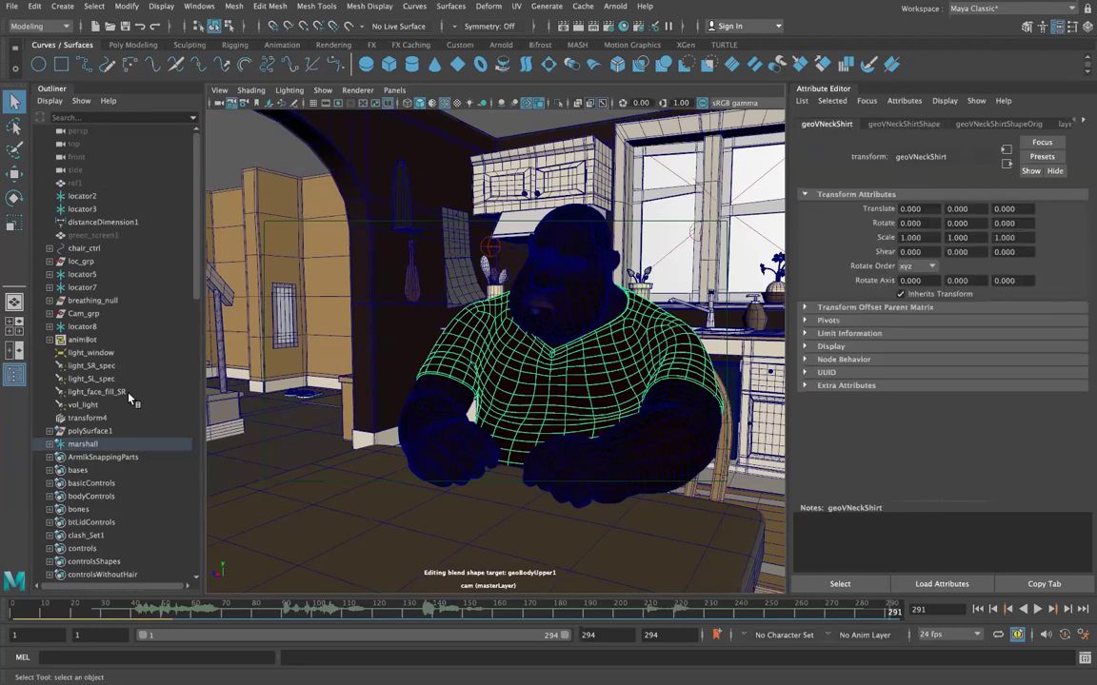
- Examine the render attributes of the marshall rig in the Attribute Spread Sheet, closing the sheet when finished
left_click(82, 444)
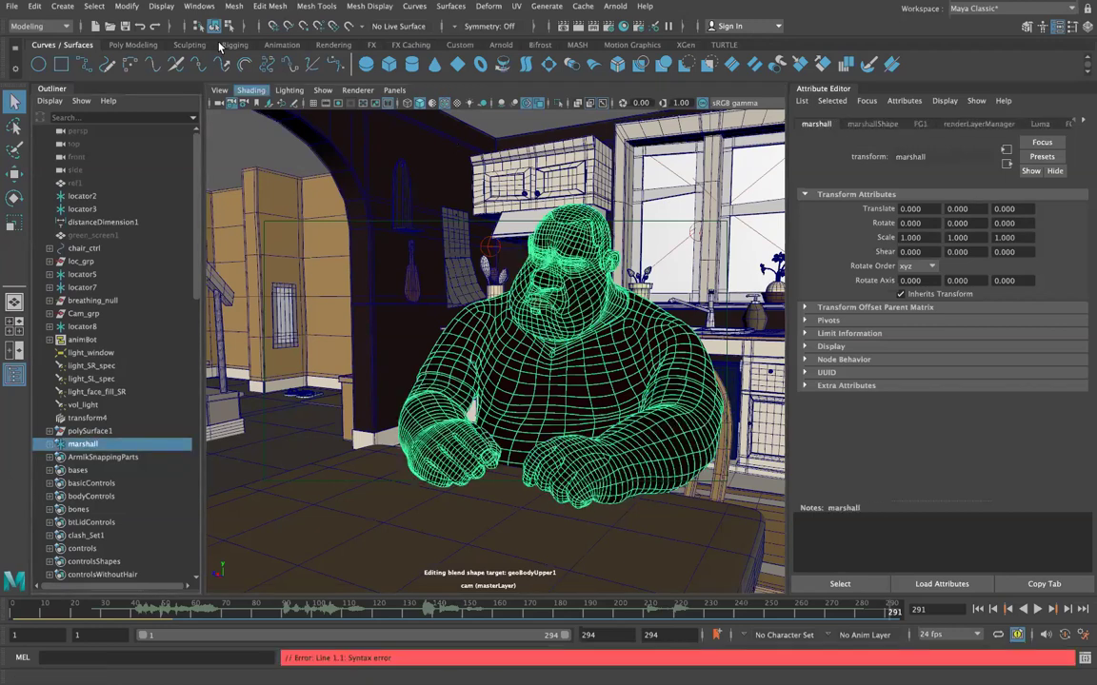
left_click(200, 7)
mouse_move(267, 52)
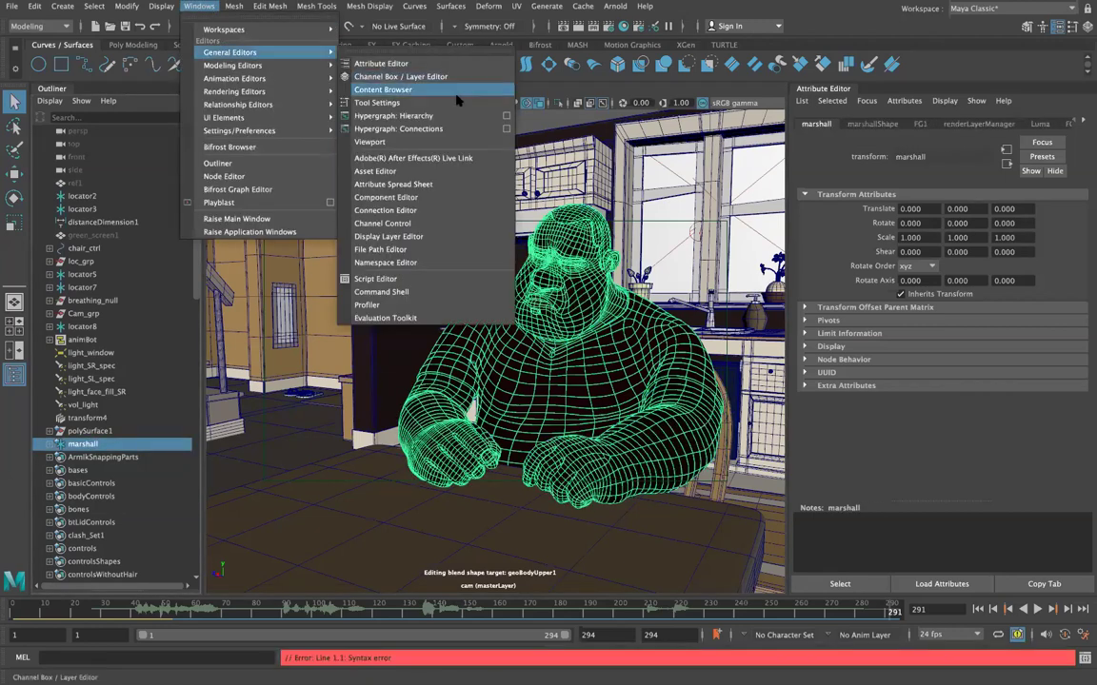
left_click(443, 184)
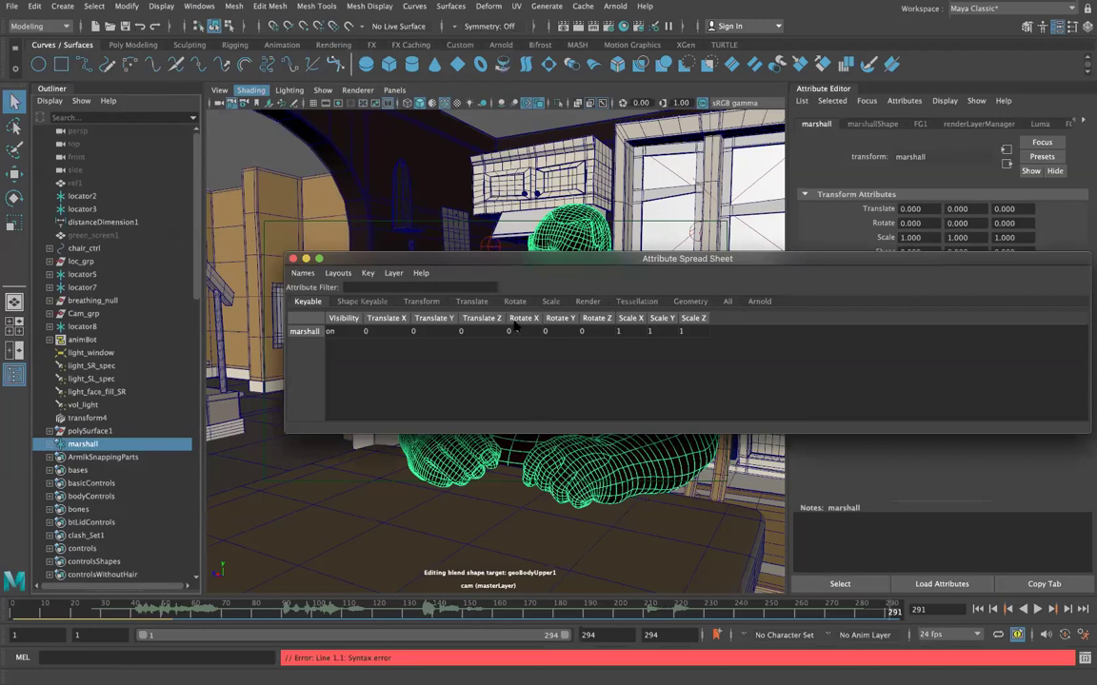
left_click(586, 301)
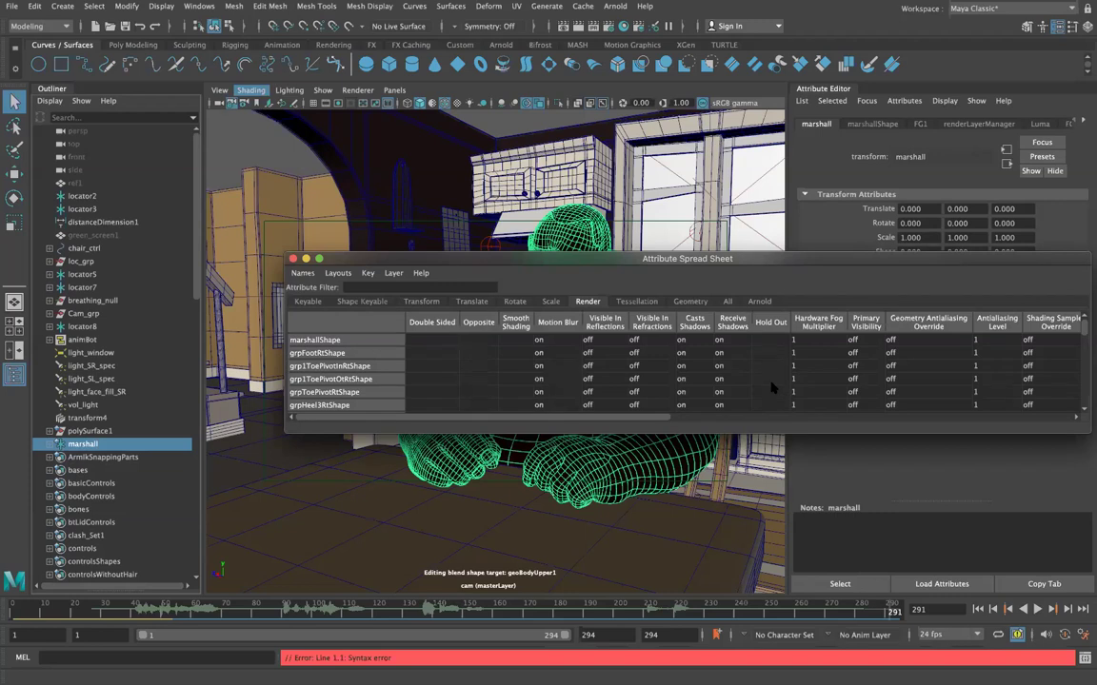
left_click(294, 259)
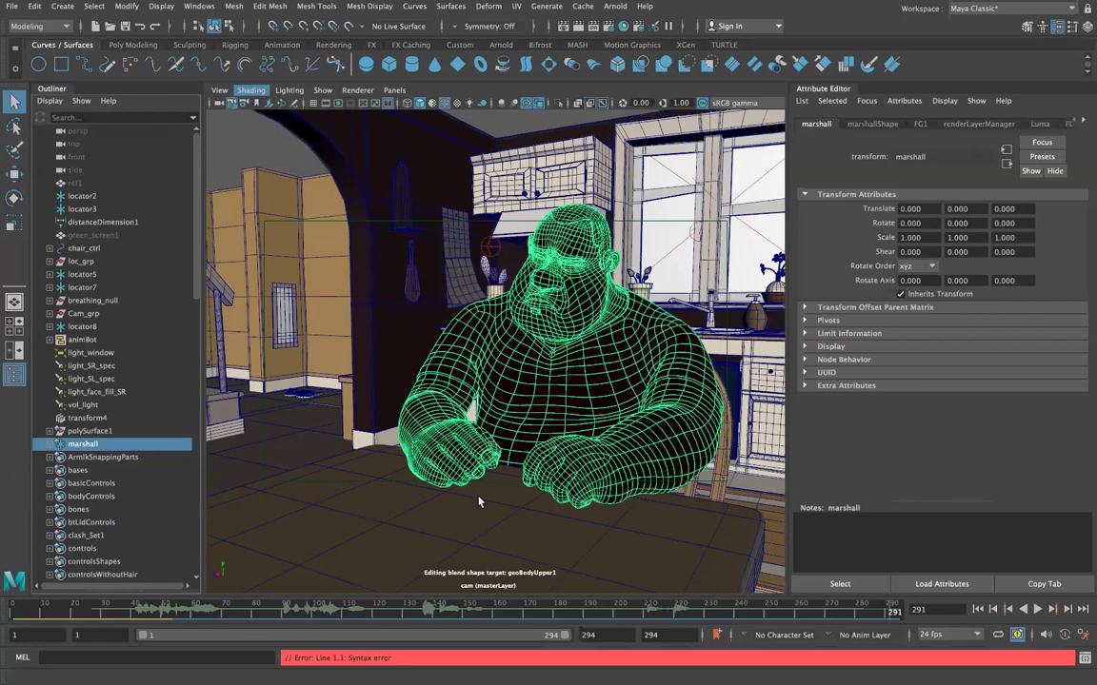
- Group the table geometry in front of the character
left_click(442, 472)
key("ctrl+g")
left_click(199, 6)
mouse_move(238, 52)
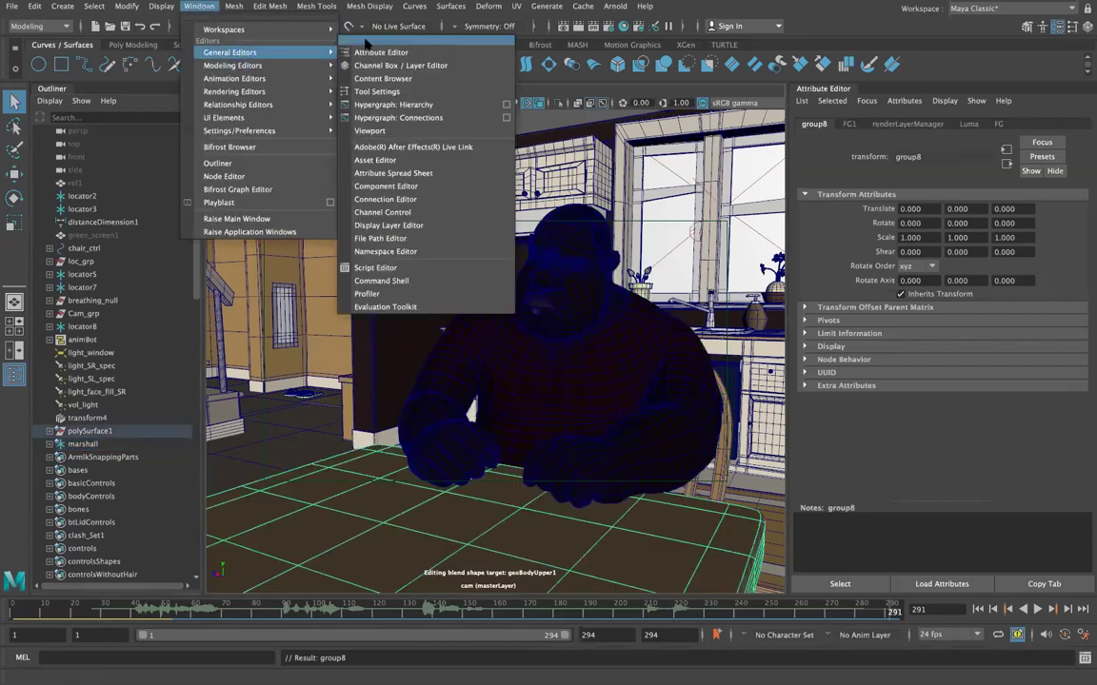
- Open the render attributes of polySurface1 in the Attribute Spread Sheet and select the whole Primary Visibility column
left_click(95, 419)
left_click(89, 430)
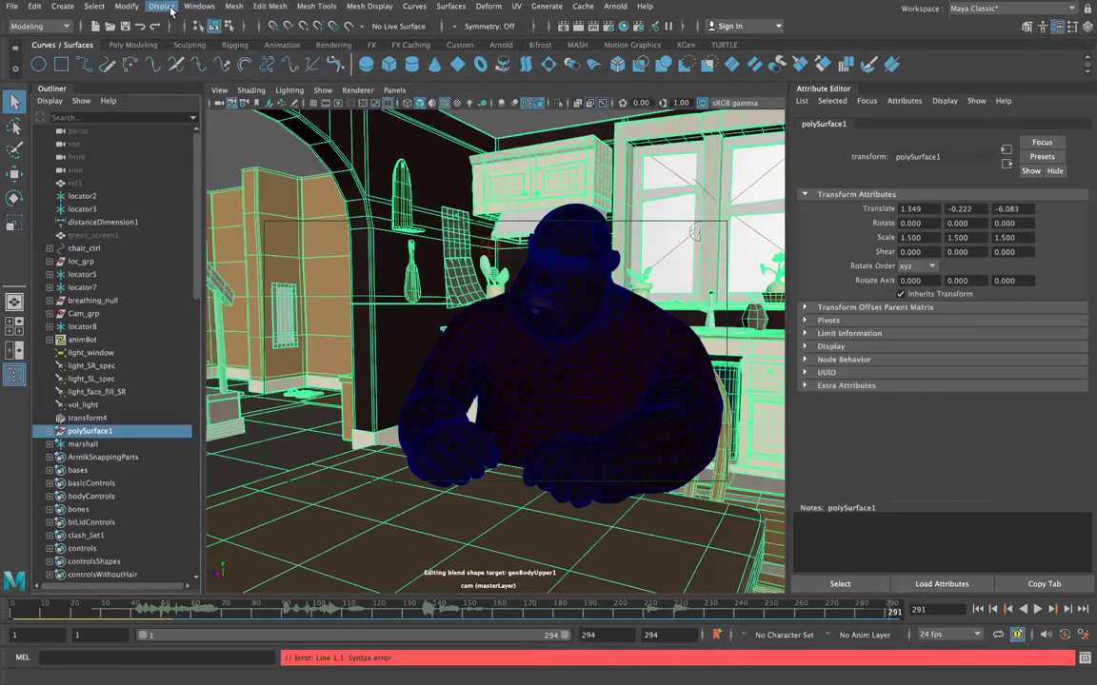
left_click(199, 6)
mouse_move(230, 52)
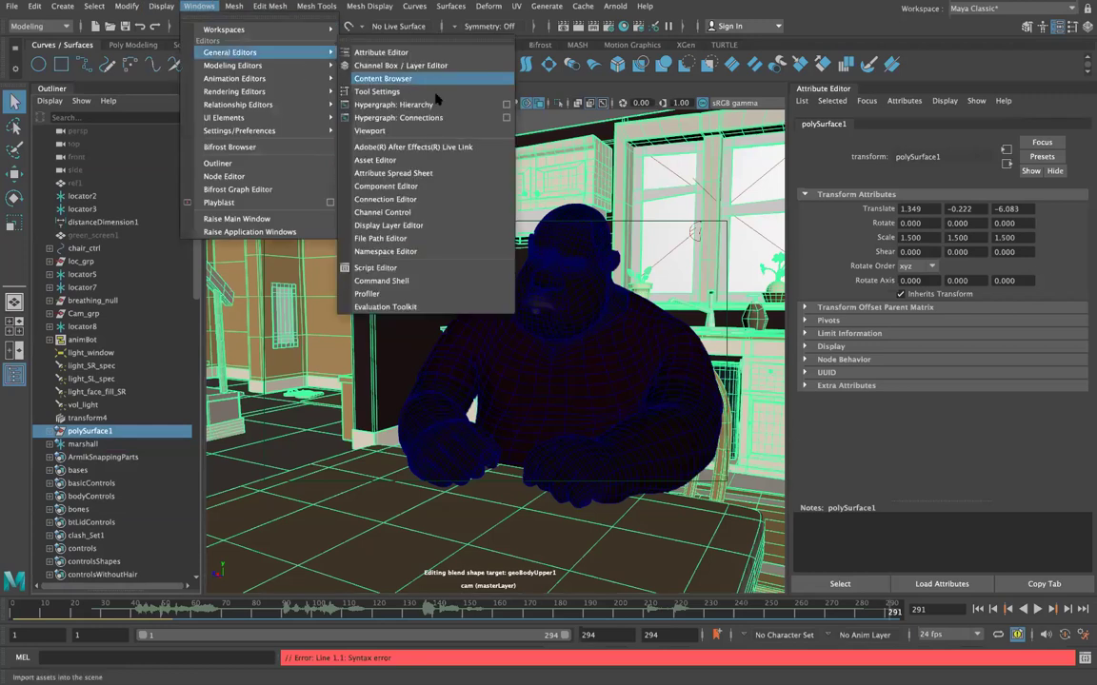
left_click(437, 173)
left_click(833, 324)
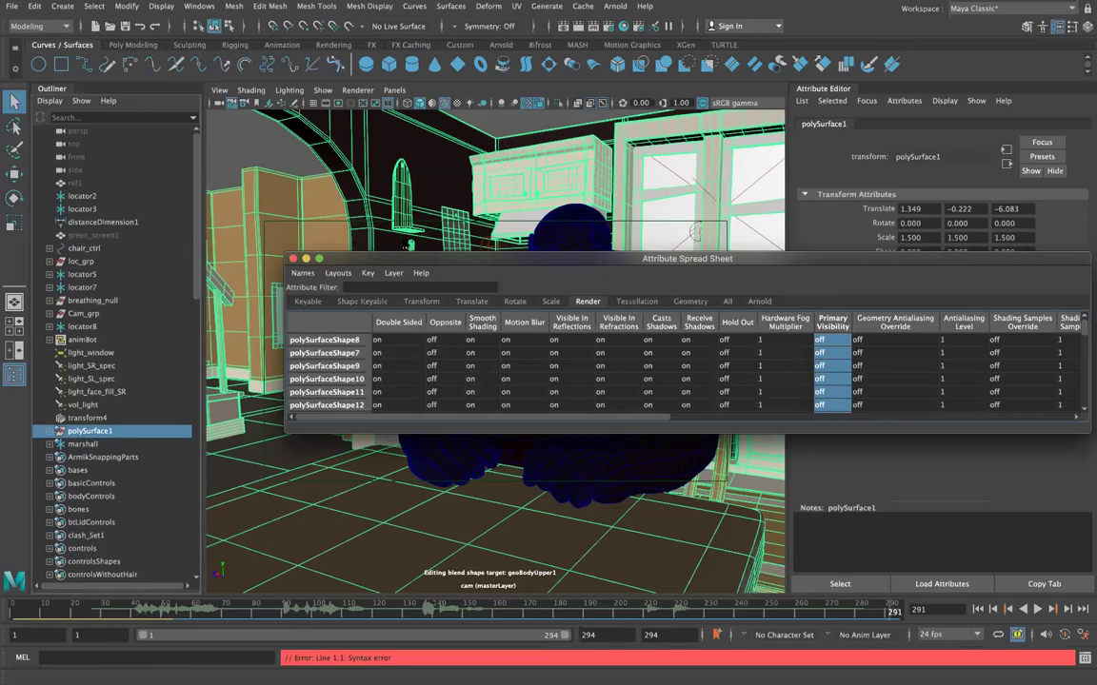
- Look through the persp camera, keeping the Attribute Spread Sheet clear of the character's face
left_click_drag(412, 262, 417, 351)
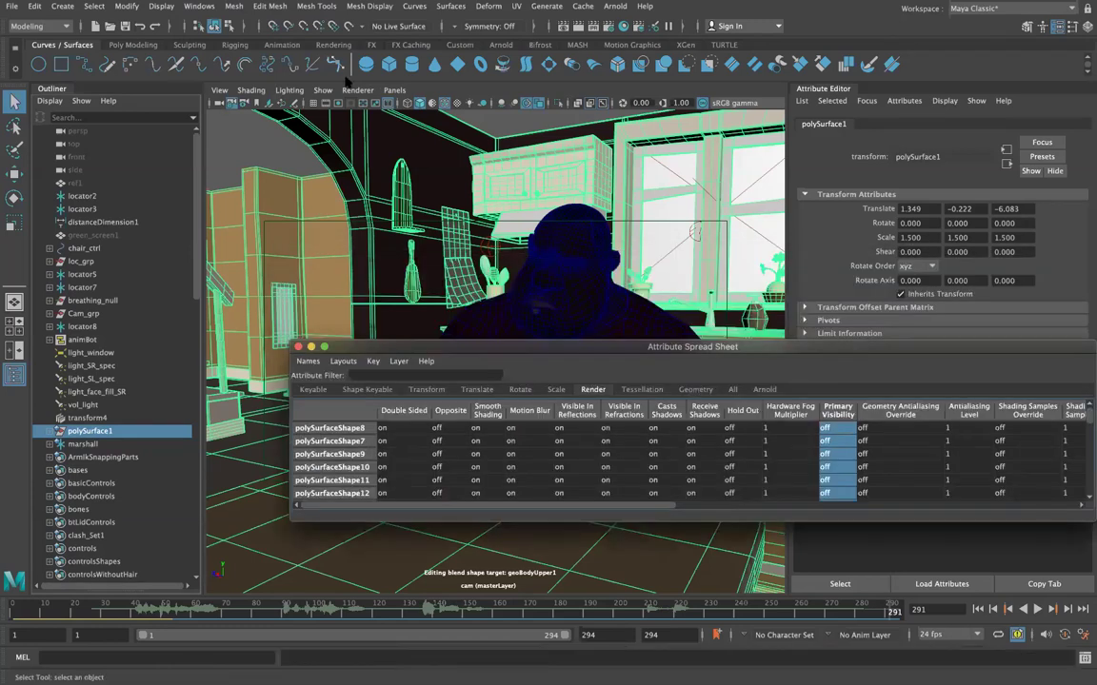
left_click(394, 90)
mouse_move(476, 103)
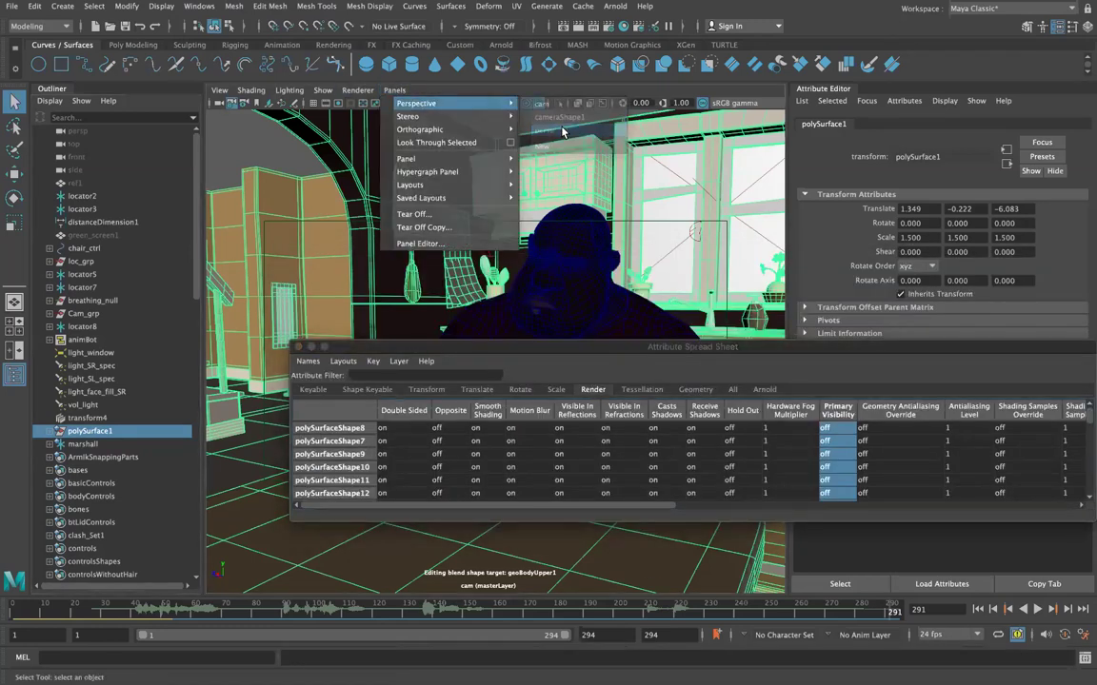
left_click(563, 132)
left_click_drag(486, 318, 607, 591)
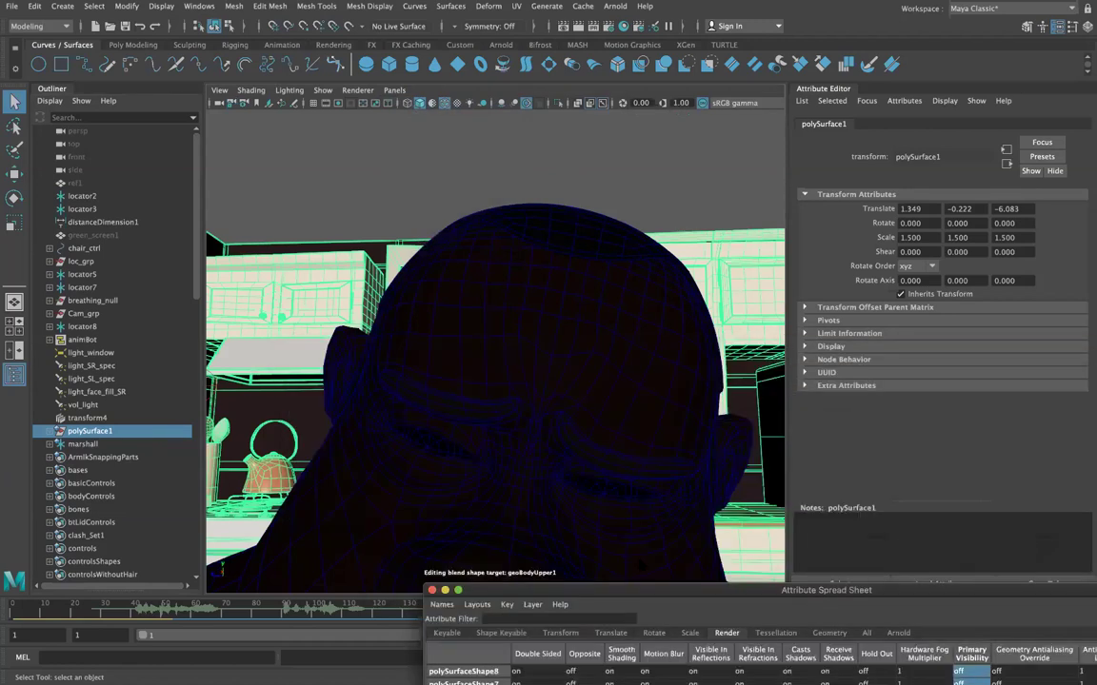
left_click_drag(802, 298, 801, 240)
- Select each of the character's eyeballs, eyeBall1Rt and eyeBall1Lf, in turn and check its Primary Visibility in the spread sheet
left_click(431, 433)
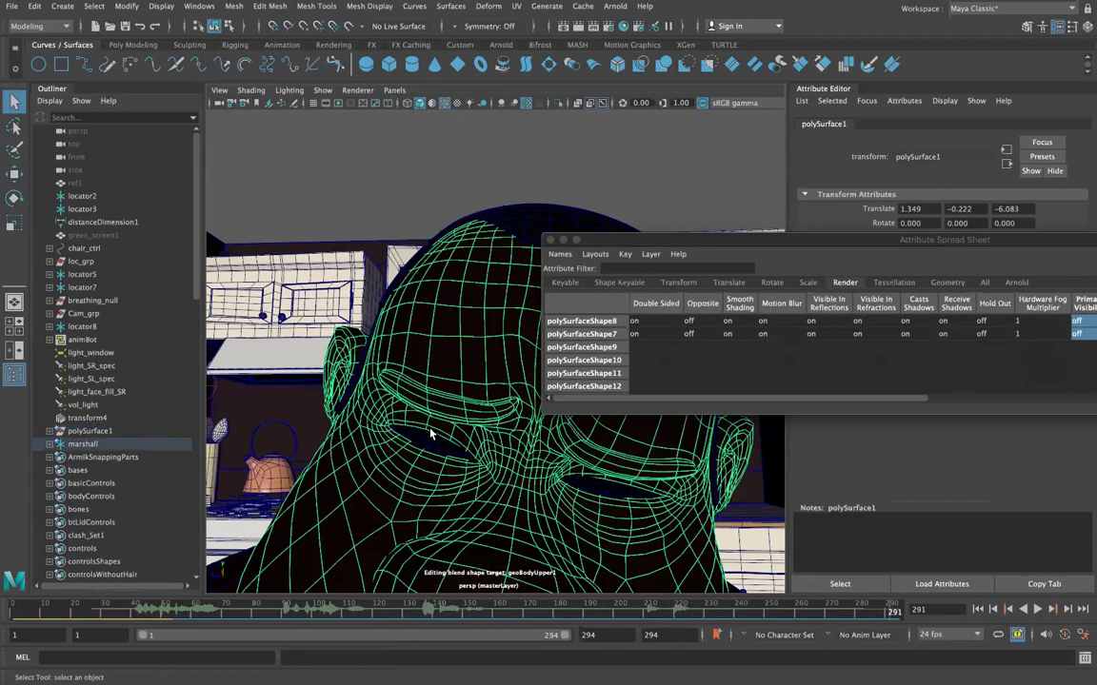
left_click(428, 445)
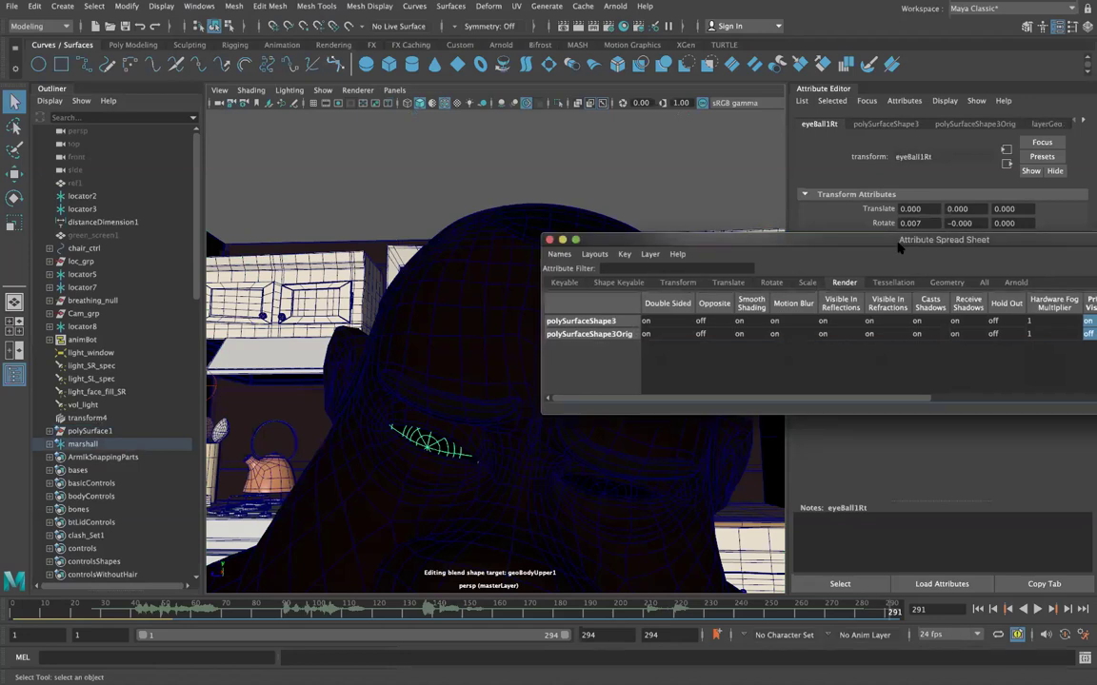
left_click_drag(914, 249, 467, 244)
left_click_drag(583, 231, 510, 177)
left_click(606, 488)
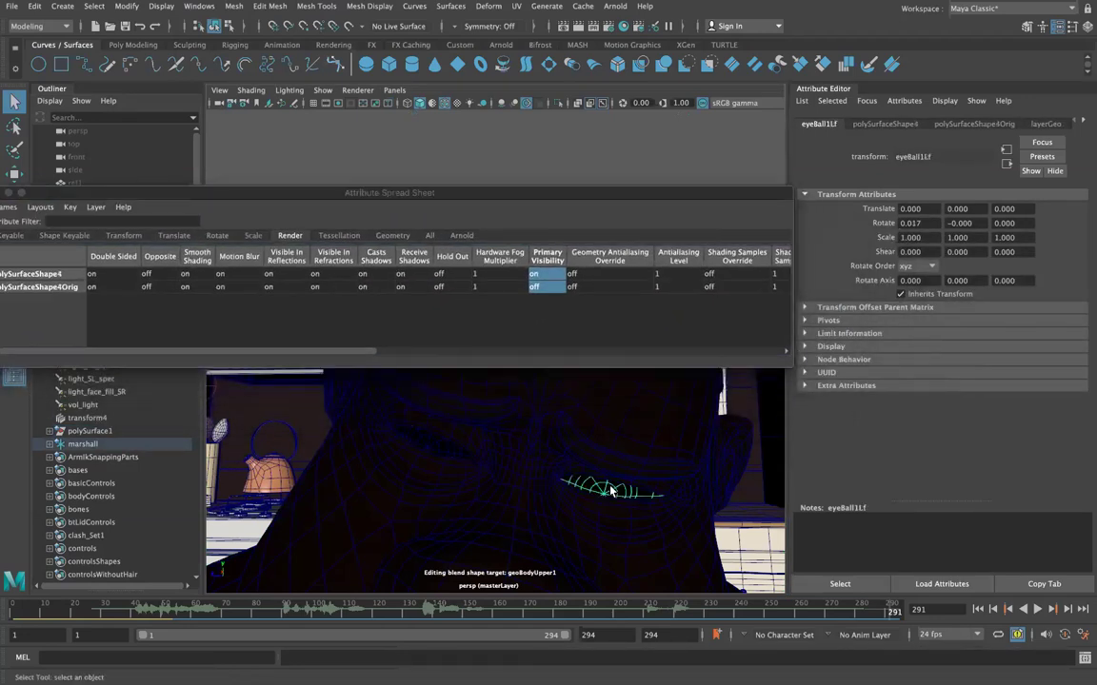
- Close the Attribute Spread Sheet and render the current frame in the Arnold RenderView
left_click_drag(162, 196, 660, 189)
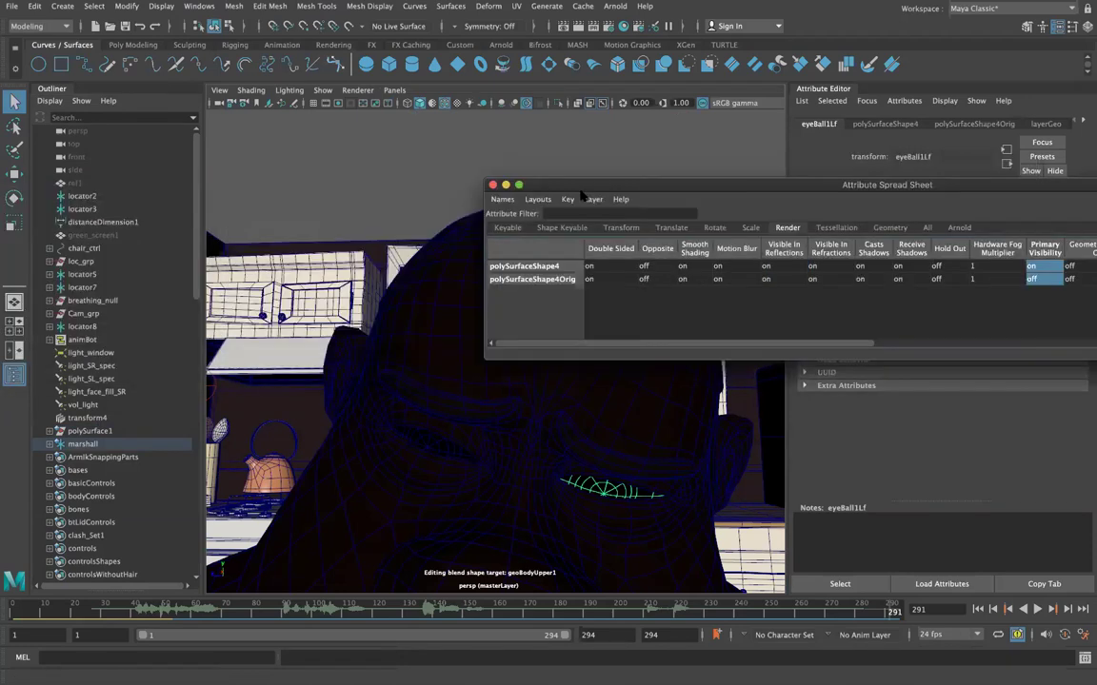
left_click(492, 185)
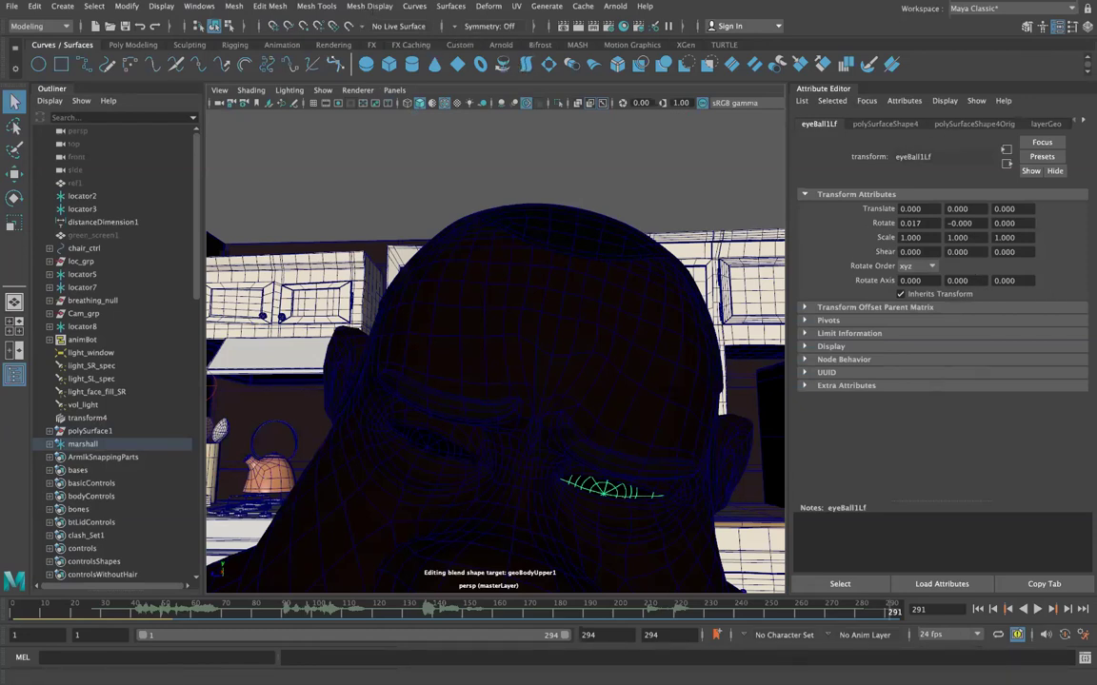
left_click(615, 6)
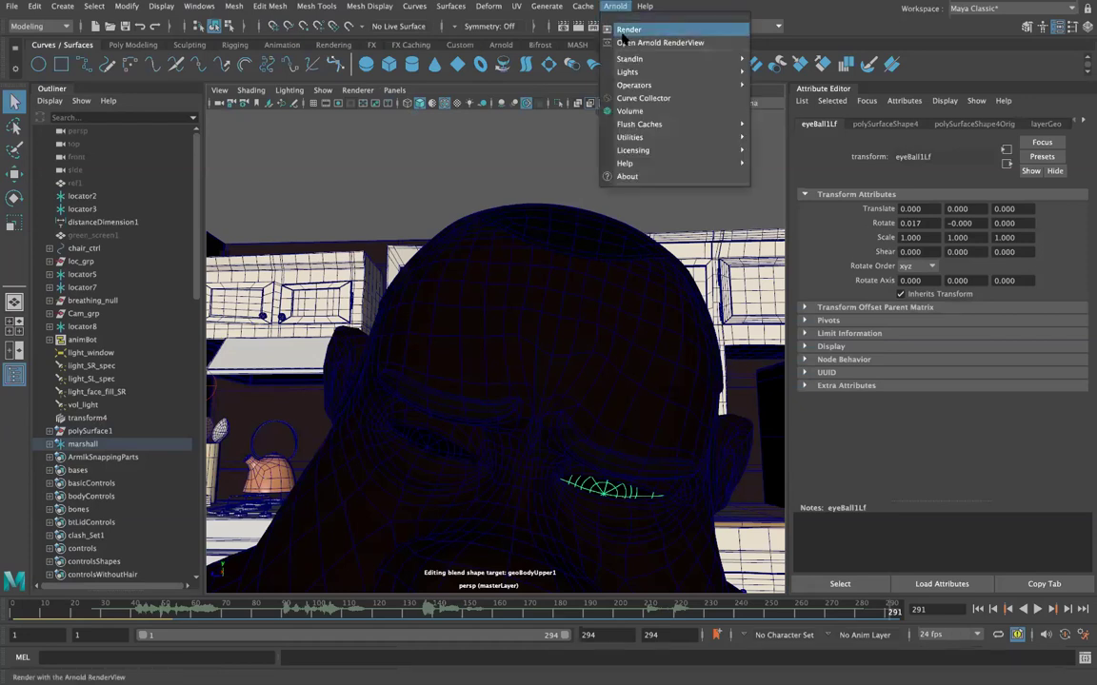
left_click(627, 30)
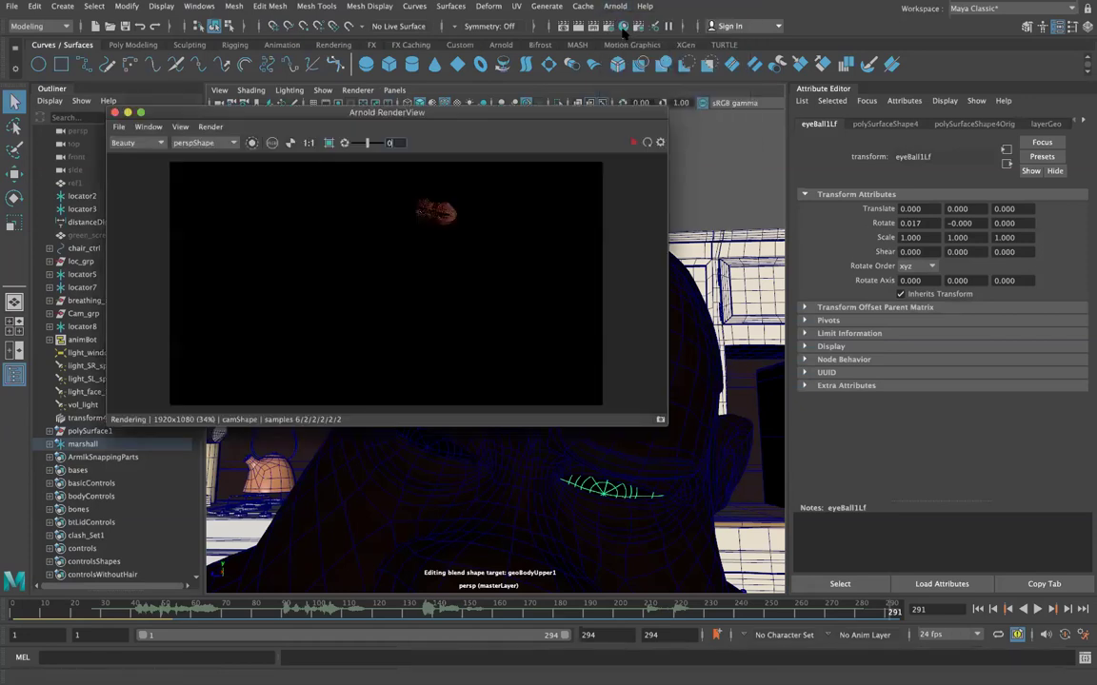
left_click(114, 112)
left_click(615, 6)
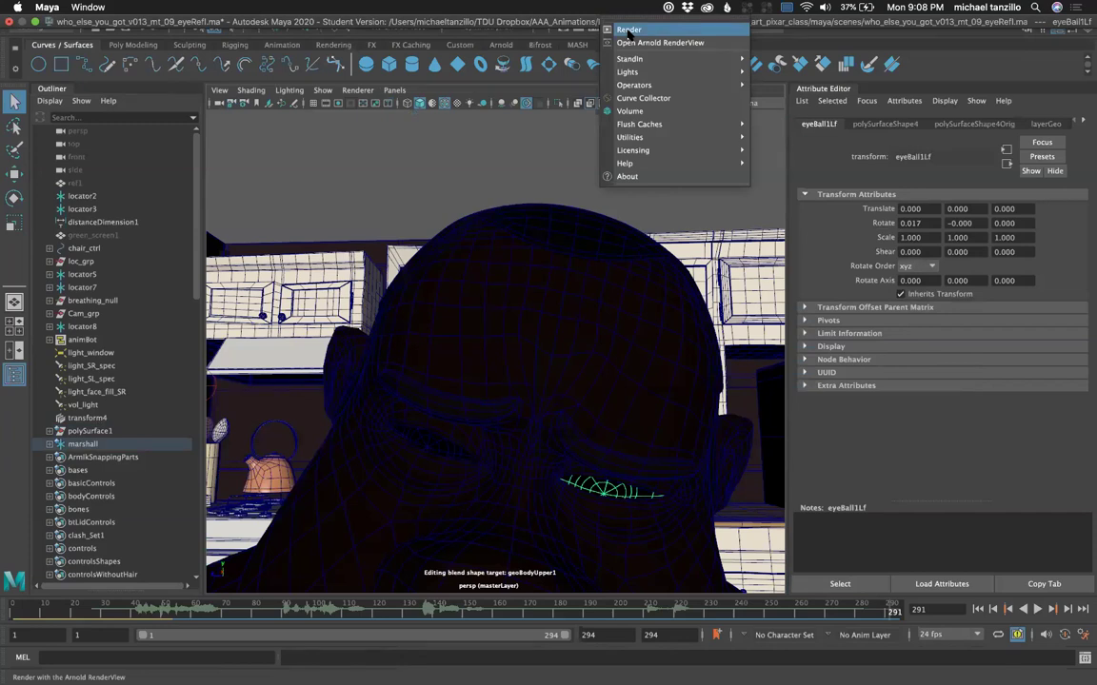
left_click(627, 31)
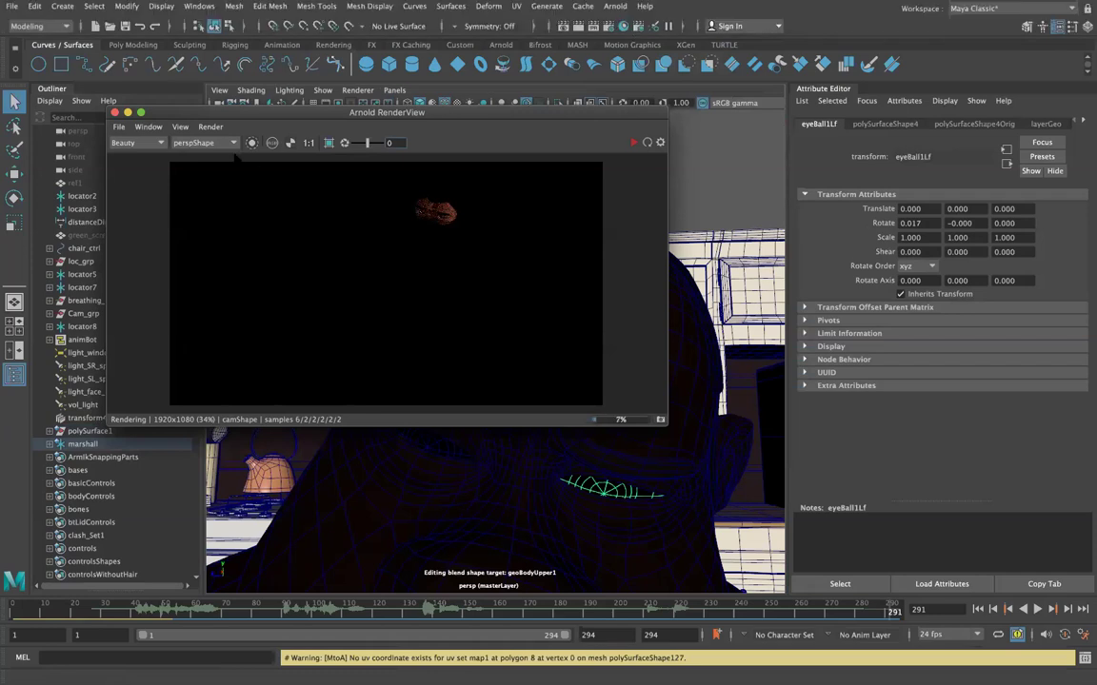
- Switch the Arnold RenderView camera to camShape and back to perspShape, keeping the render window clear of the character's face
left_click(201, 144)
left_click(199, 160)
left_click(199, 143)
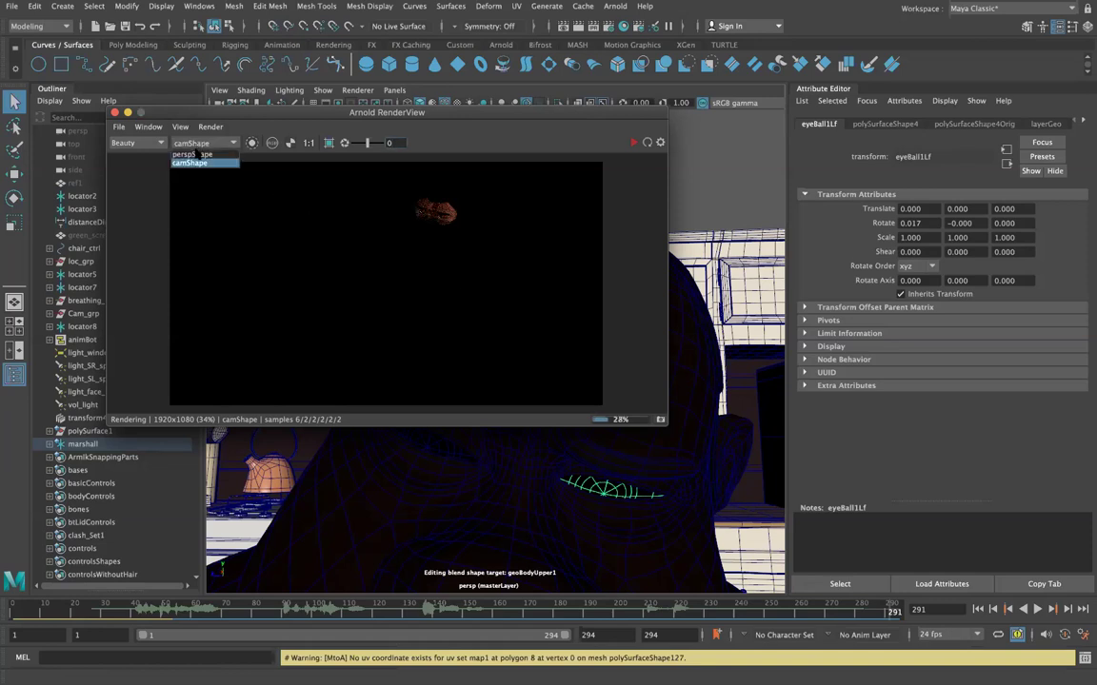
left_click(193, 157)
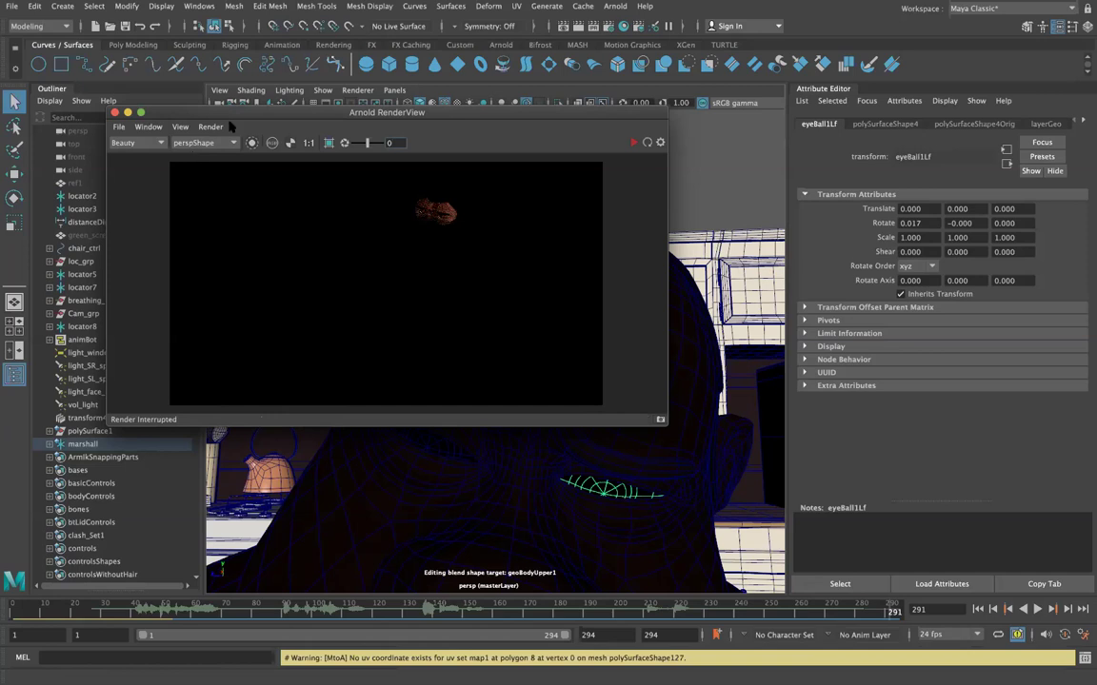
left_click_drag(273, 118, 207, 162)
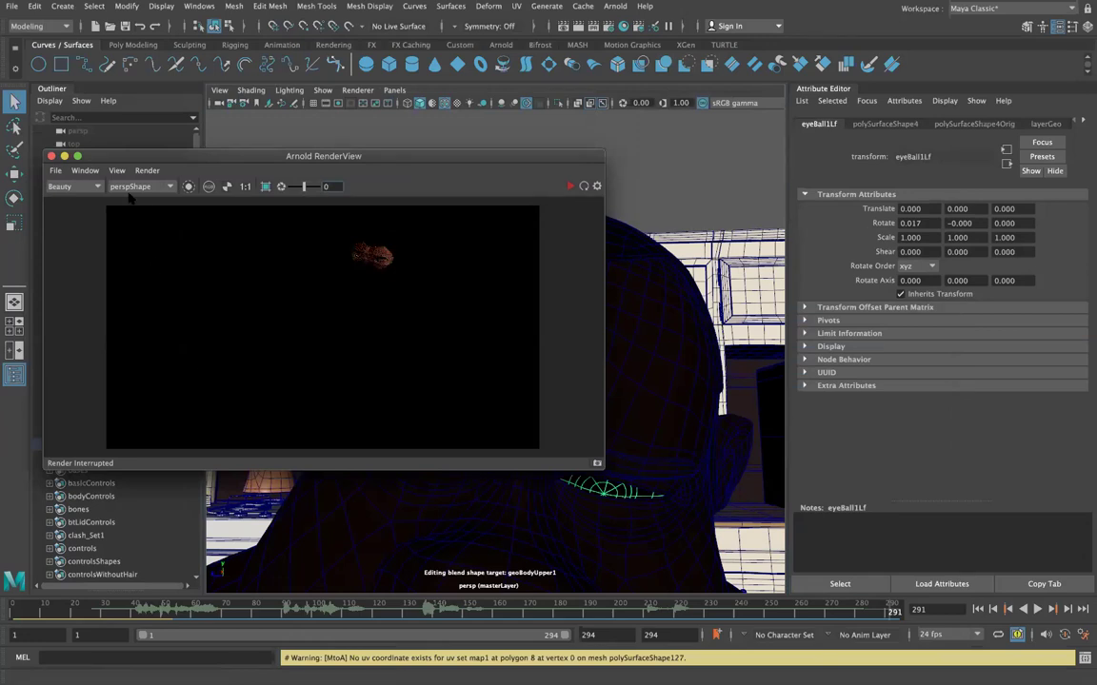
- Load the remus_low reference JPG from the maya project's ref folder into the Arnold RenderView
left_click(55, 170)
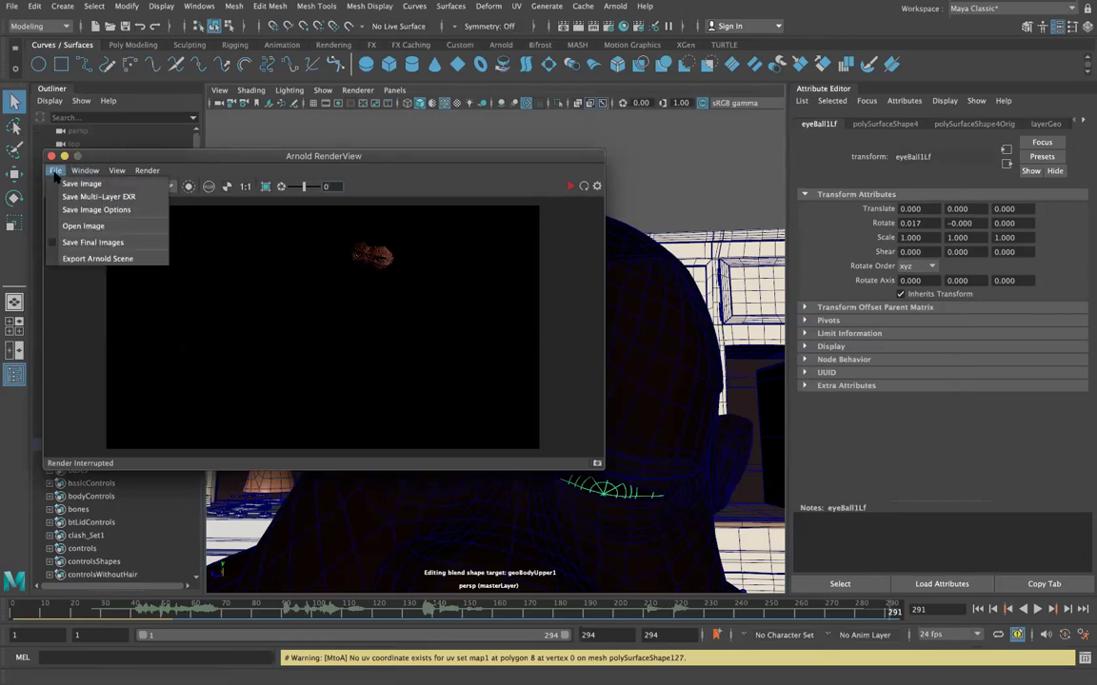
left_click(83, 226)
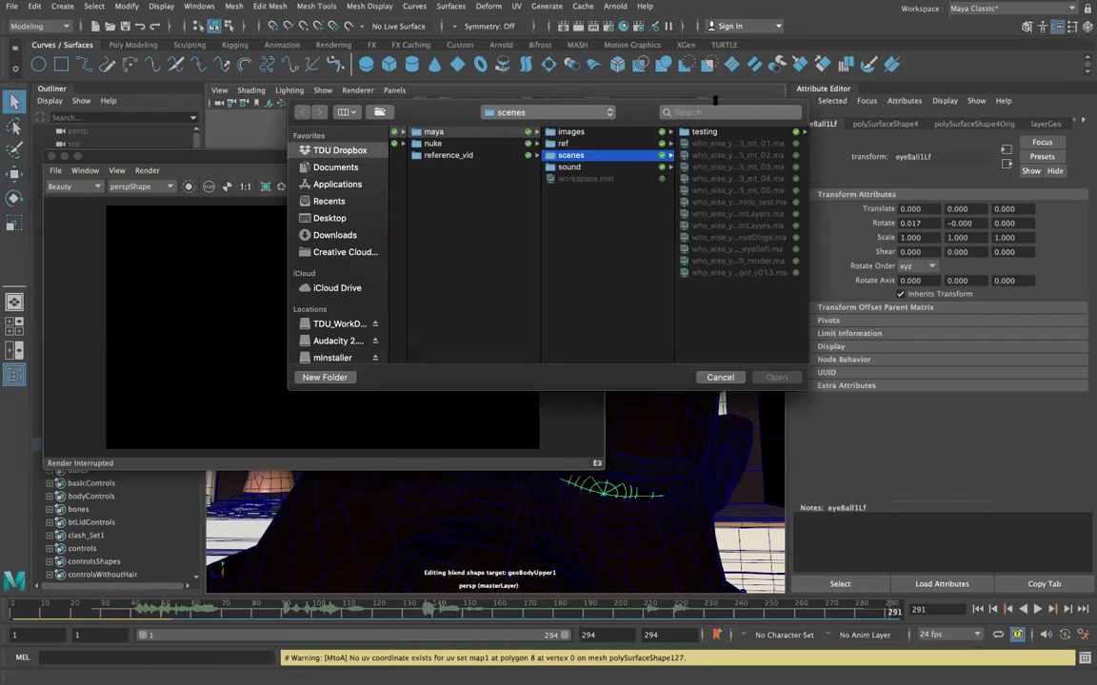
scroll(476, 167, "left", 3)
left_click(492, 133)
left_click(551, 131)
left_click(682, 143)
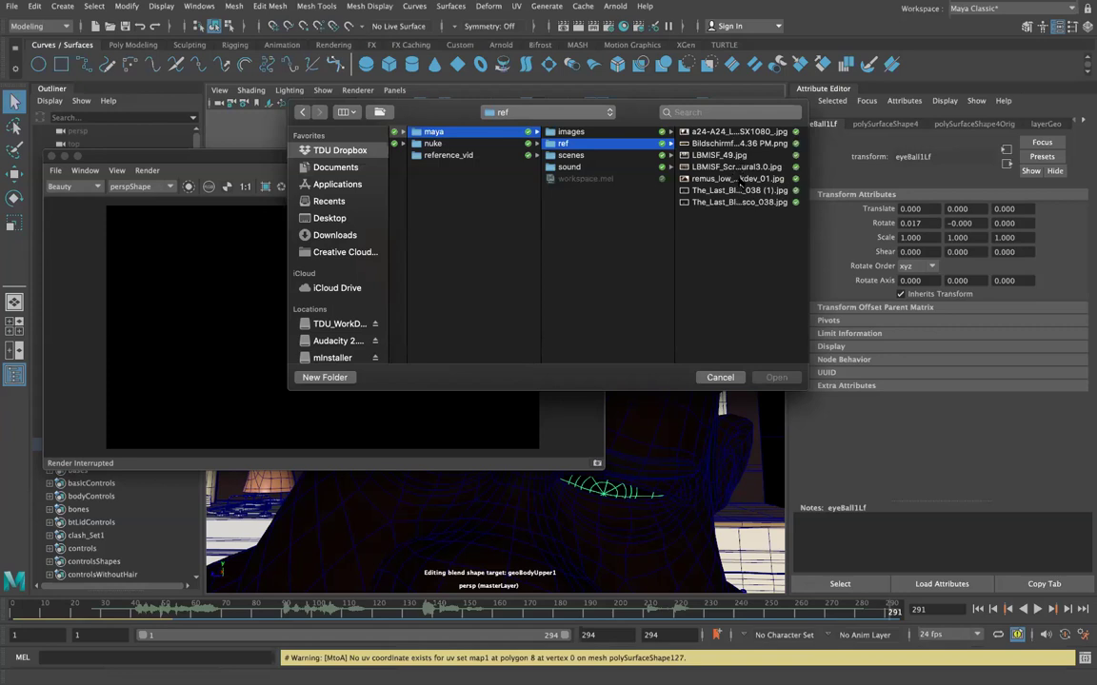
double_click(740, 179)
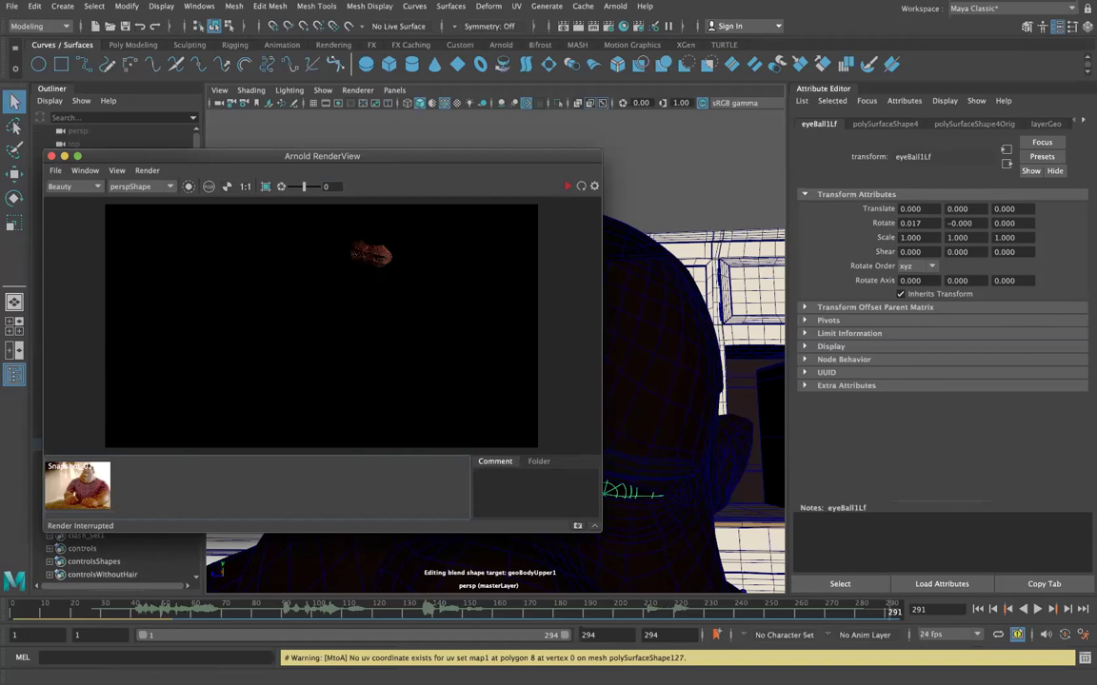
- Toggle the loaded reference snapshot on and off to compare it with the eye reflection render
left_click(73, 497)
left_click(73, 497)
left_click(73, 497)
left_click(73, 497)
left_click(74, 497)
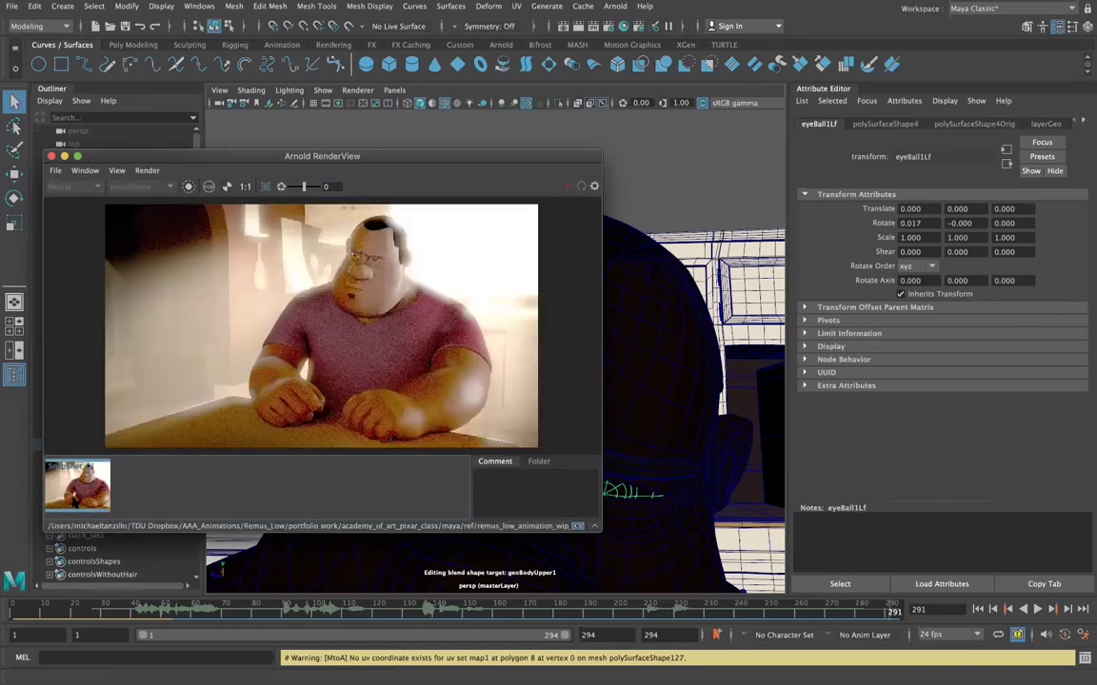
left_click(74, 499)
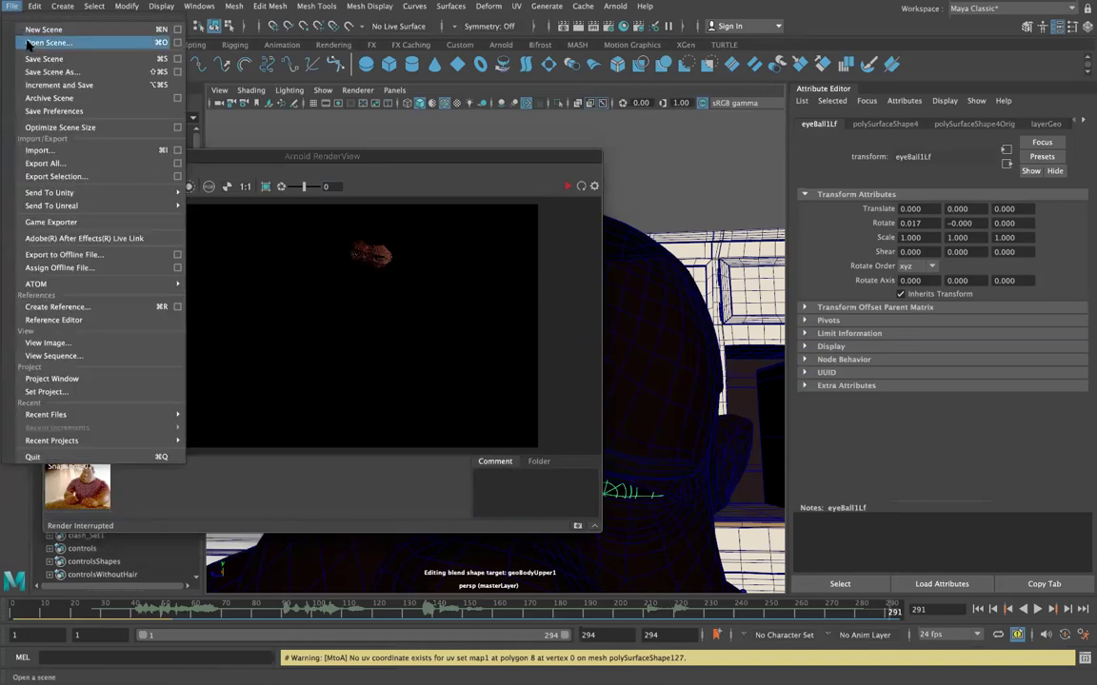
- Open the scene who_else_you_got_v013_mt_09_eyeDings.ma, accept the student version notice, and close the Arnold RenderView
left_click(46, 42)
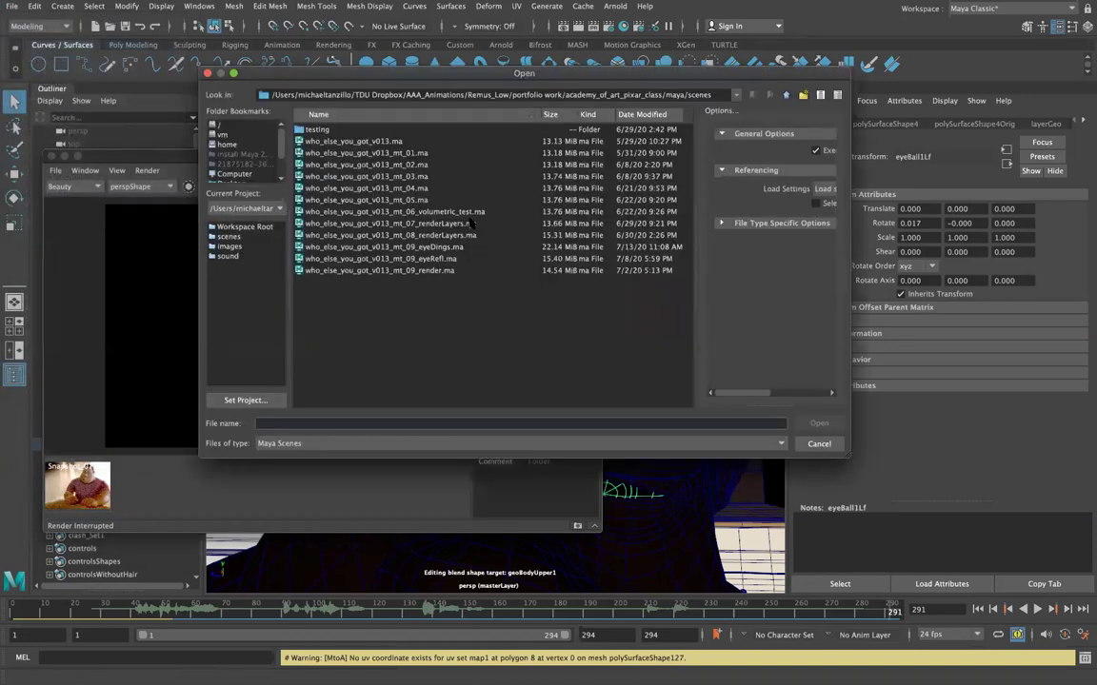
double_click(395, 246)
left_click(541, 358)
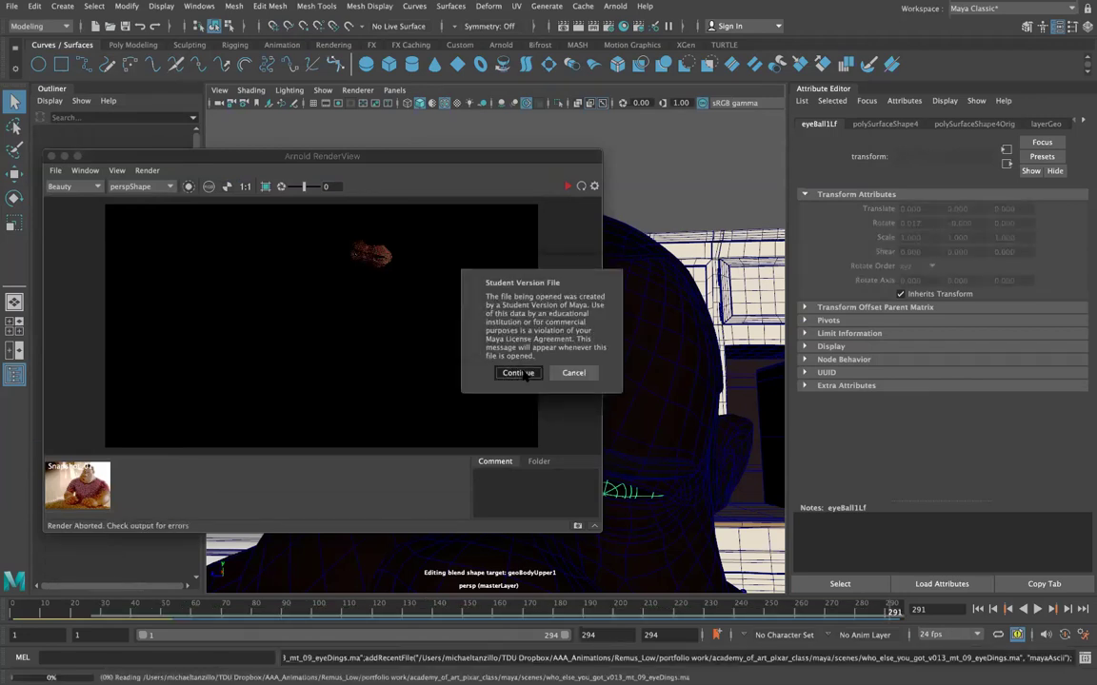
left_click(517, 373)
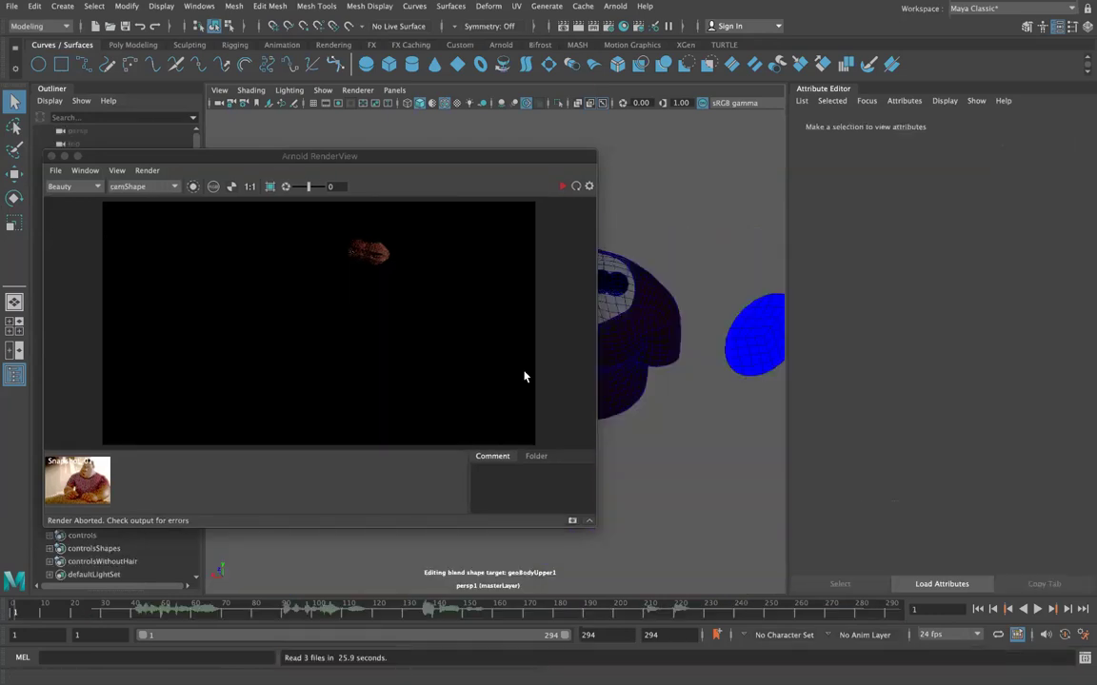
left_click(52, 155)
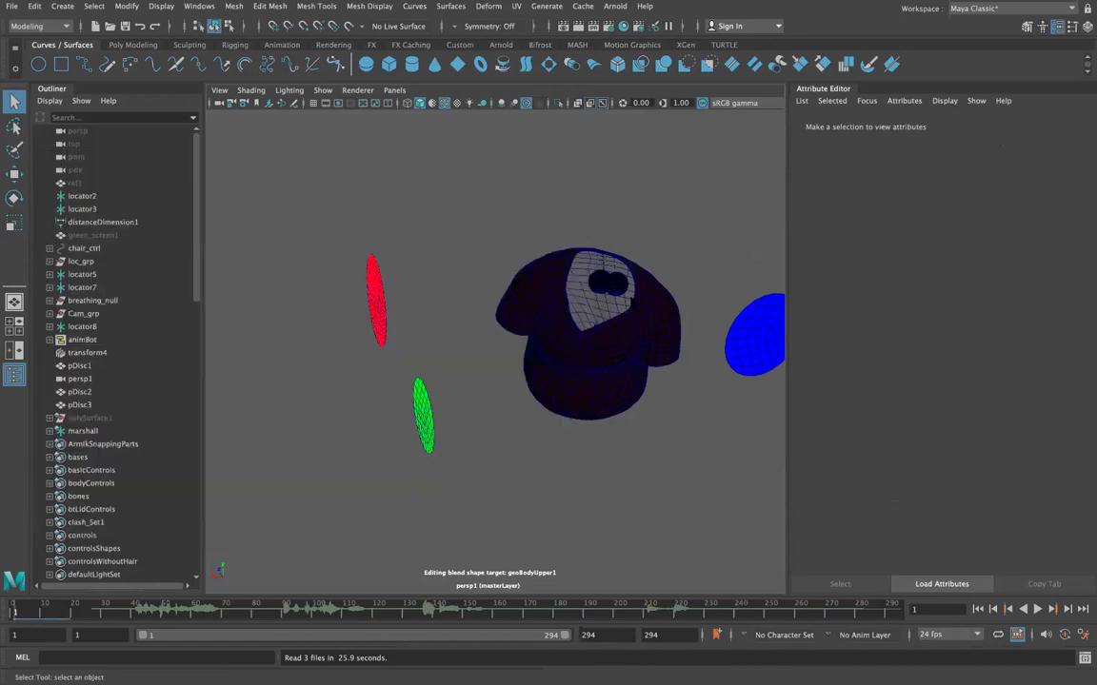
- Select the character's eyeballs and V-neck shirt to inspect the geometry kept in the eye dings scene
left_click(612, 288)
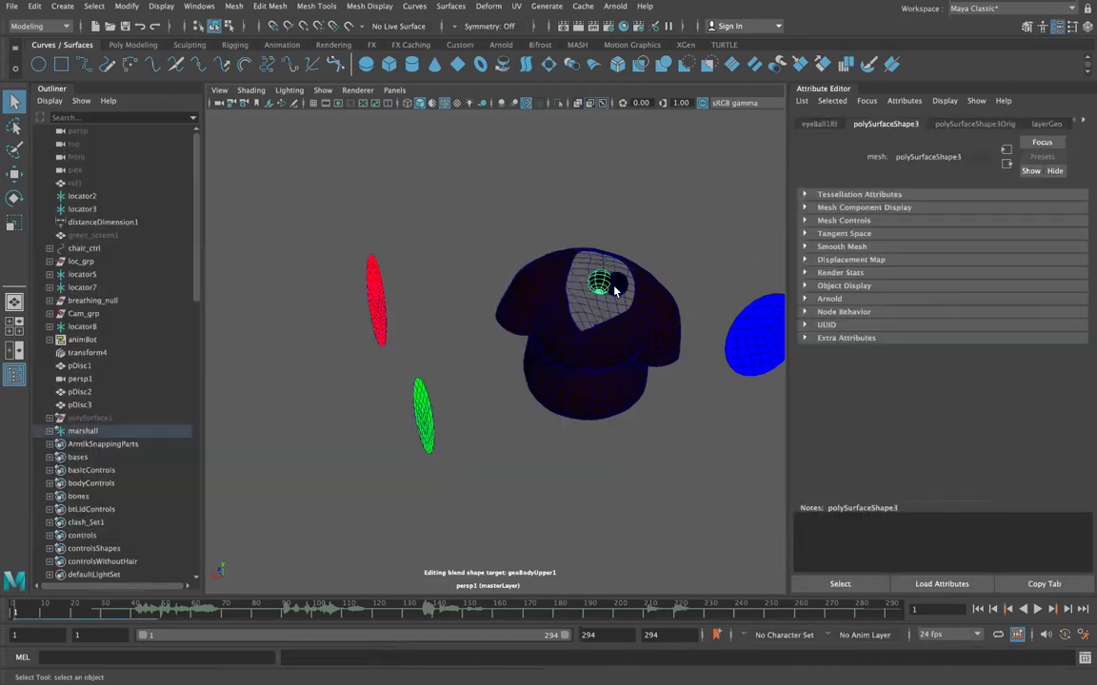
left_click(617, 290, "shift")
left_click_drag(661, 308, 583, 277, "alt")
left_click(661, 355)
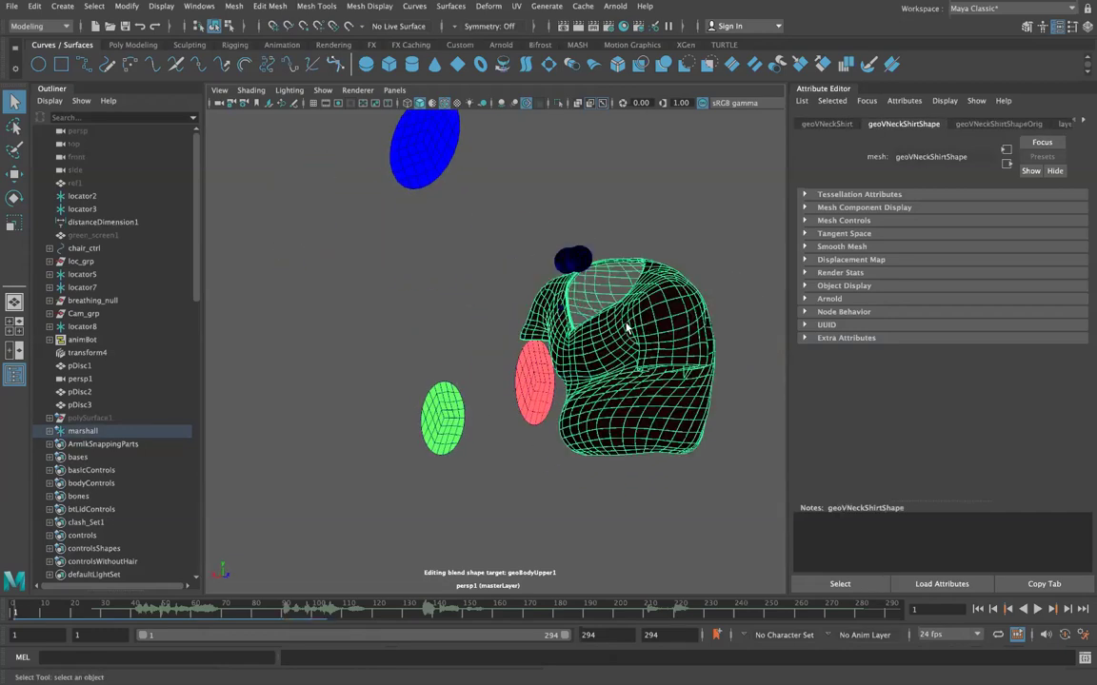
left_click(575, 271)
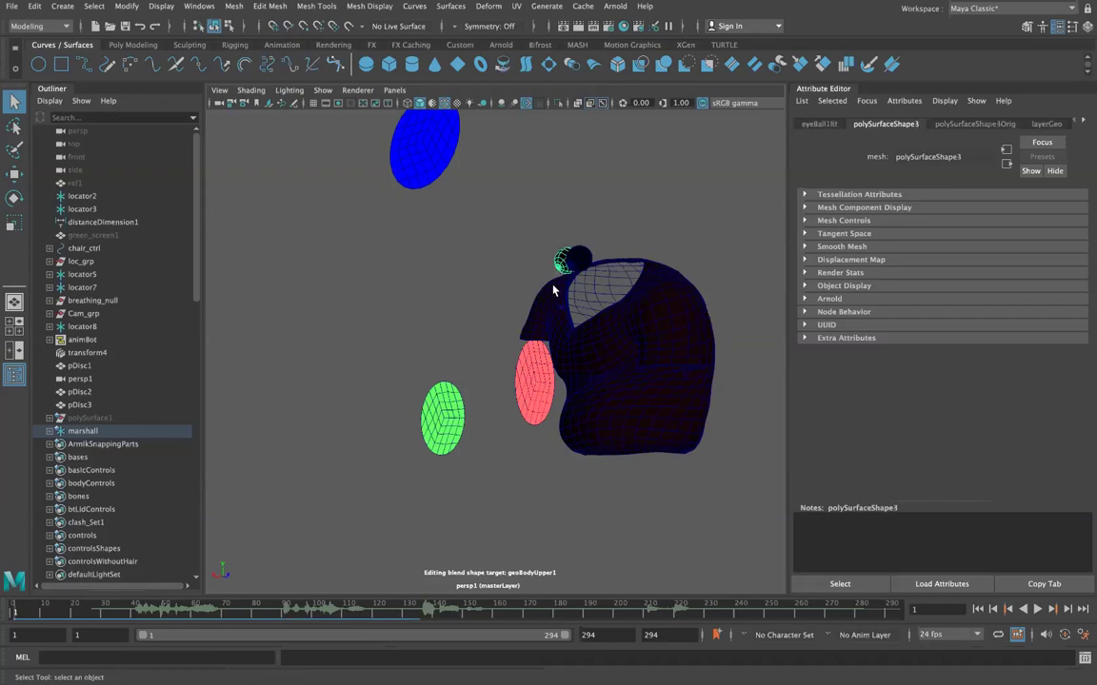
- Select the red, green and blue discs, pDisc1, pDisc2 and pDisc3, in turn and examine their placement around the character
left_click(515, 408)
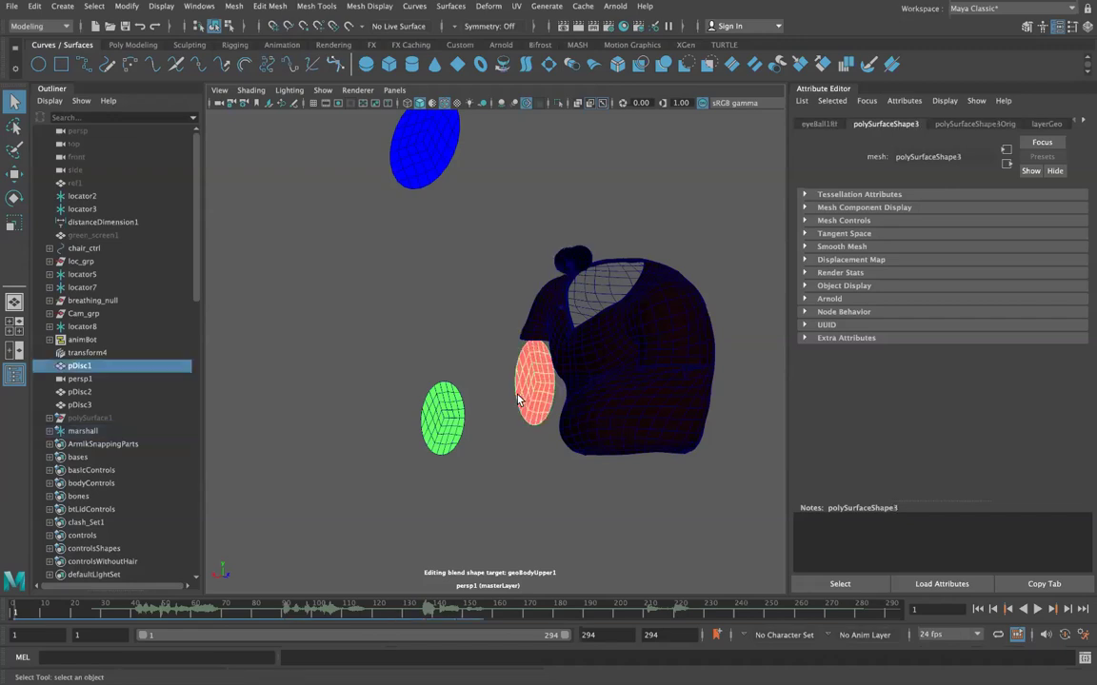
left_click(450, 423)
left_click_drag(447, 423, 616, 443, "alt")
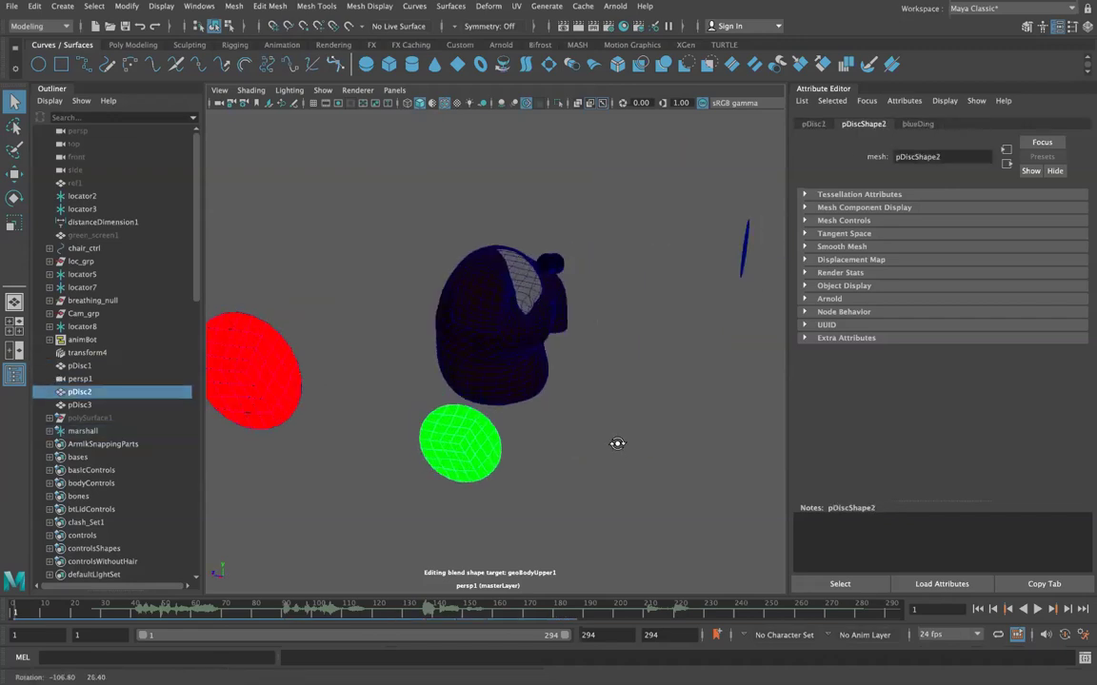
left_click(743, 248)
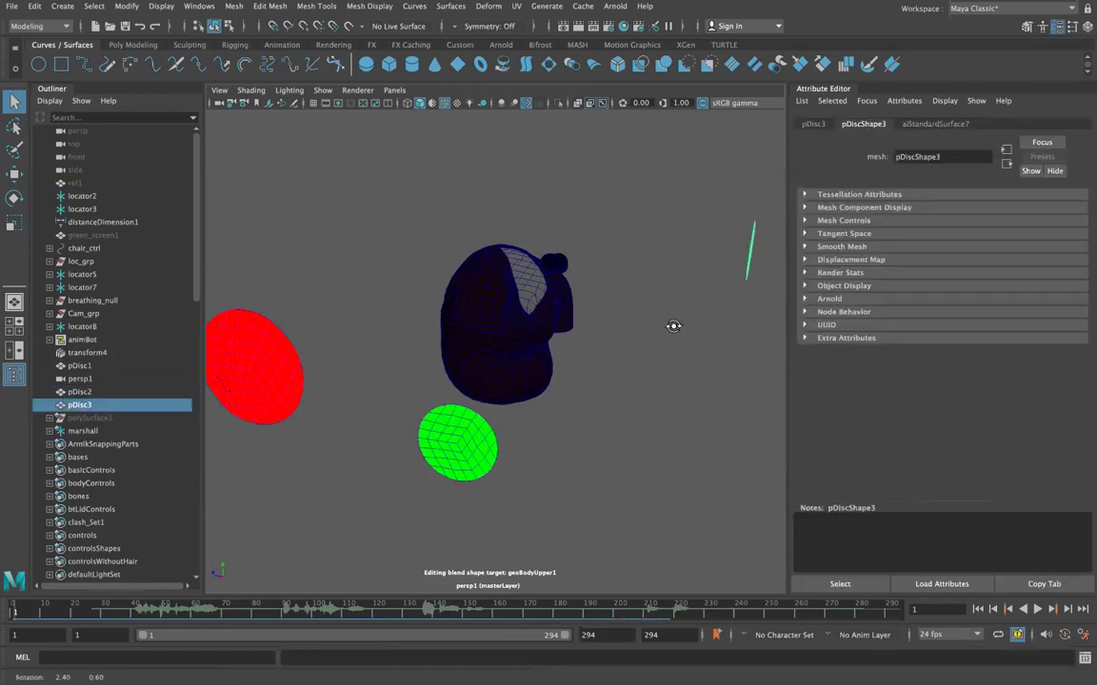
left_click_drag(673, 323, 646, 327, "alt")
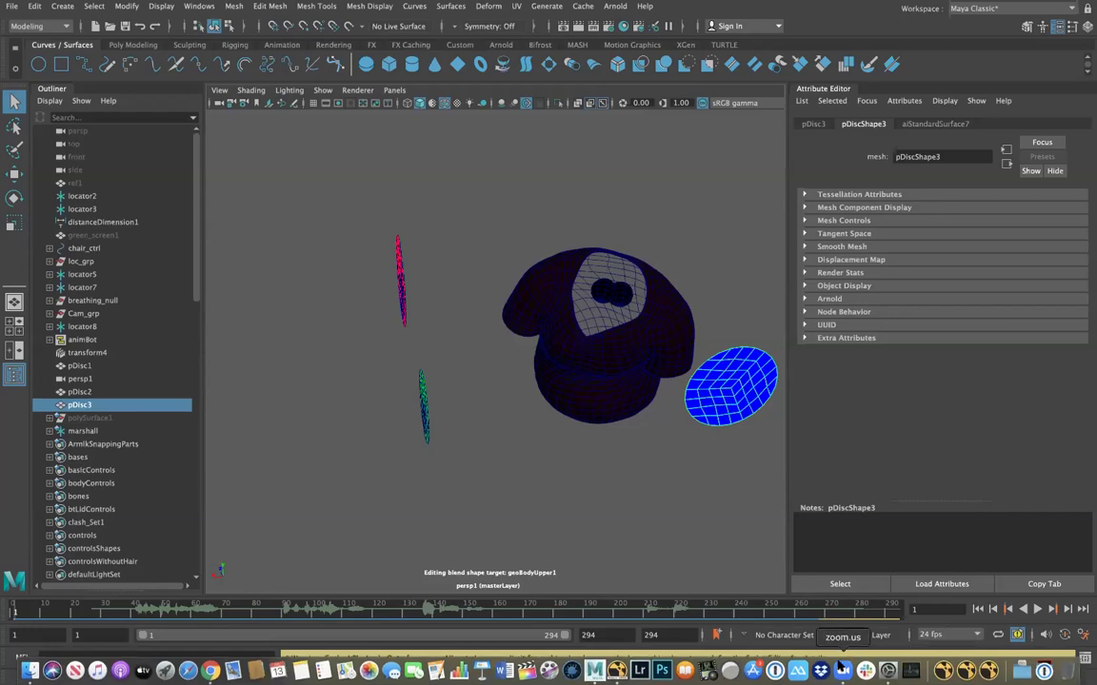
- Go to frame 290, render it in the Arnold RenderView, and inspect the coloured eye reflections up close
left_click(888, 610)
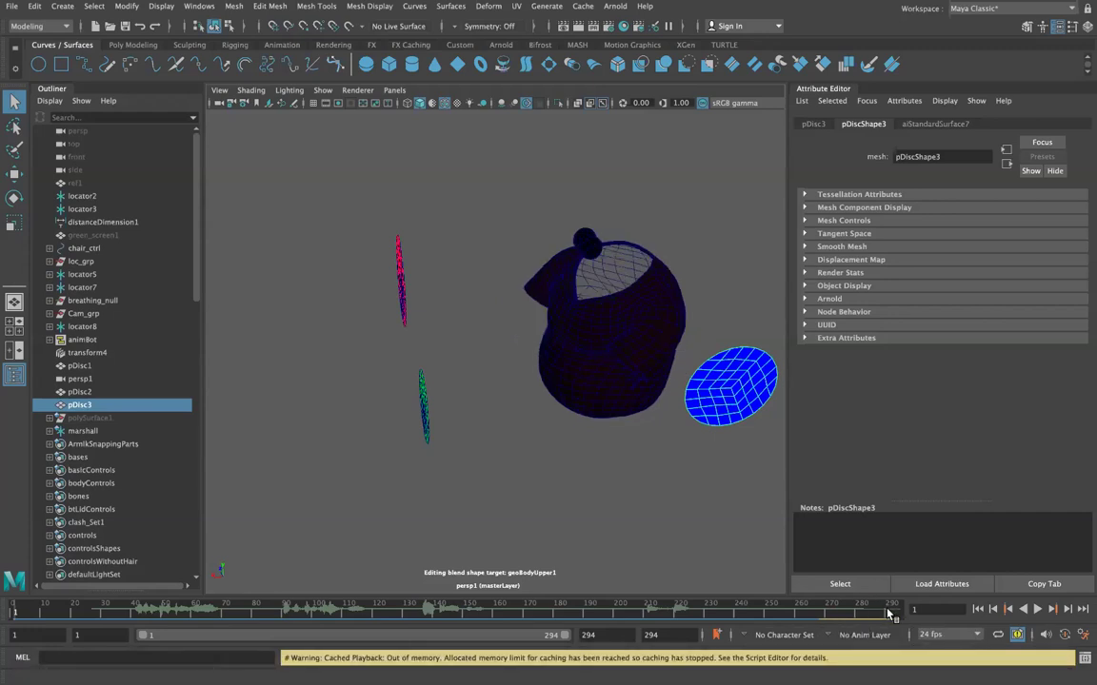
left_click_drag(511, 291, 287, 408, "alt")
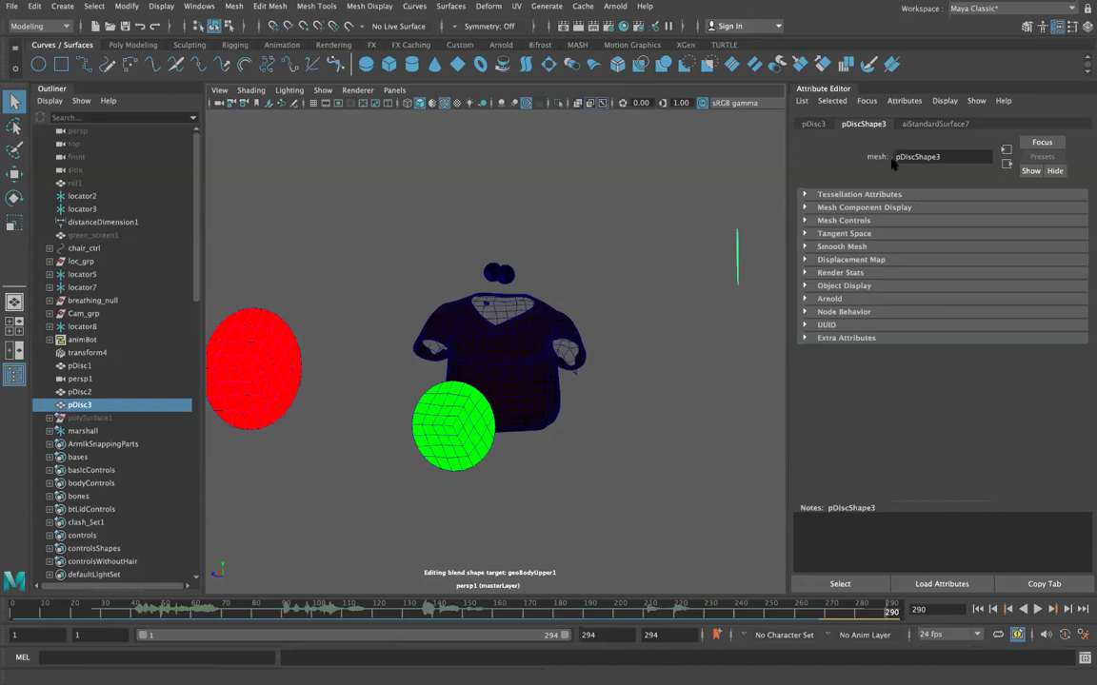
left_click(615, 6)
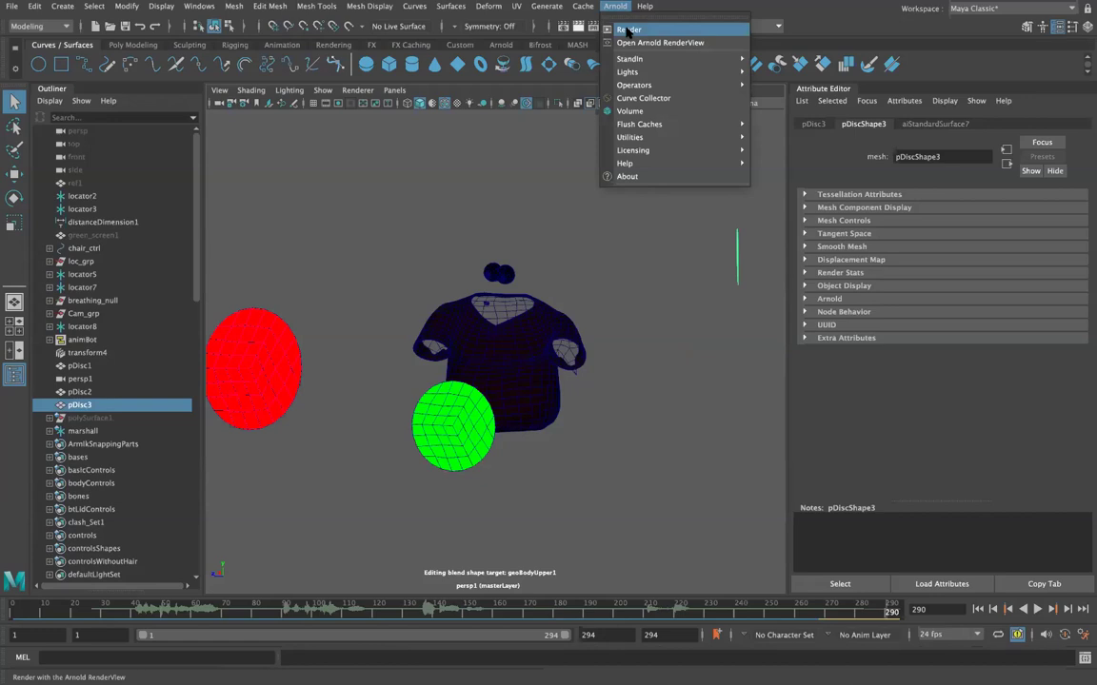
left_click(627, 31)
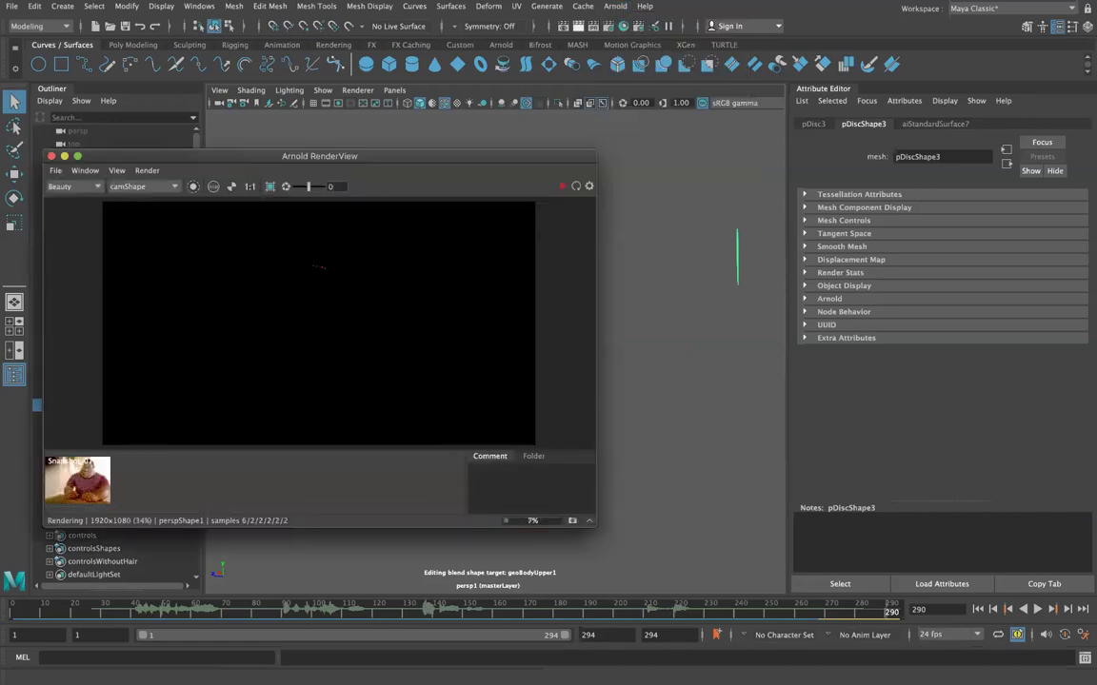
scroll(318, 294, "up", 10)
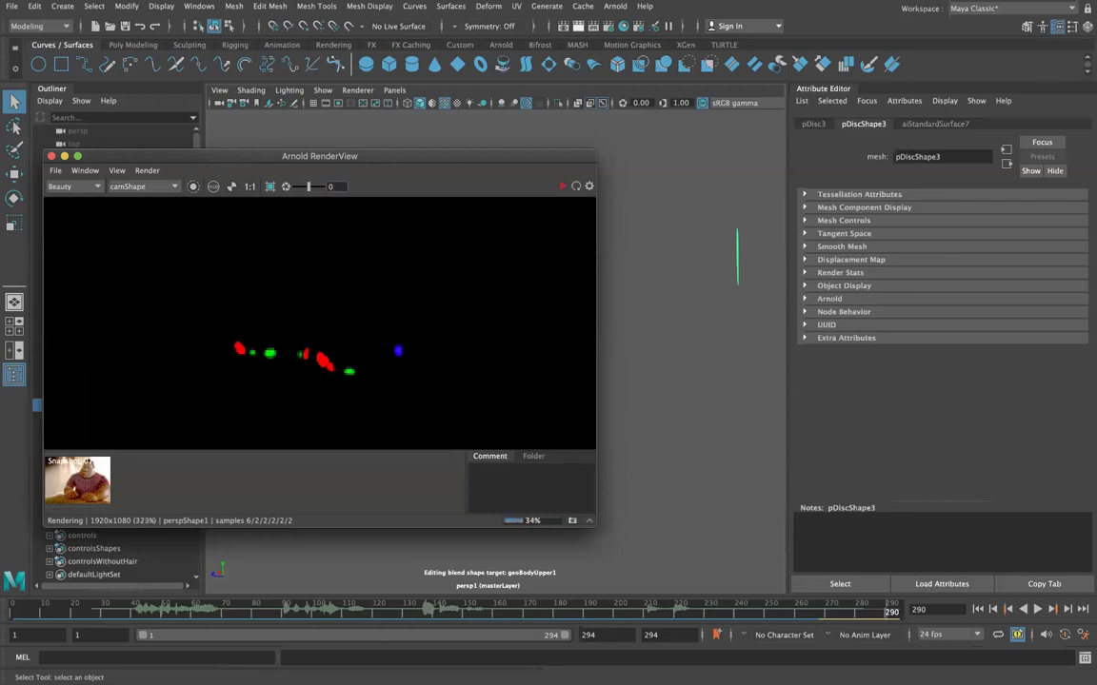
- Move the timeline to frame 210 and fit the whole rendered image in the Arnold RenderView
left_click(650, 612)
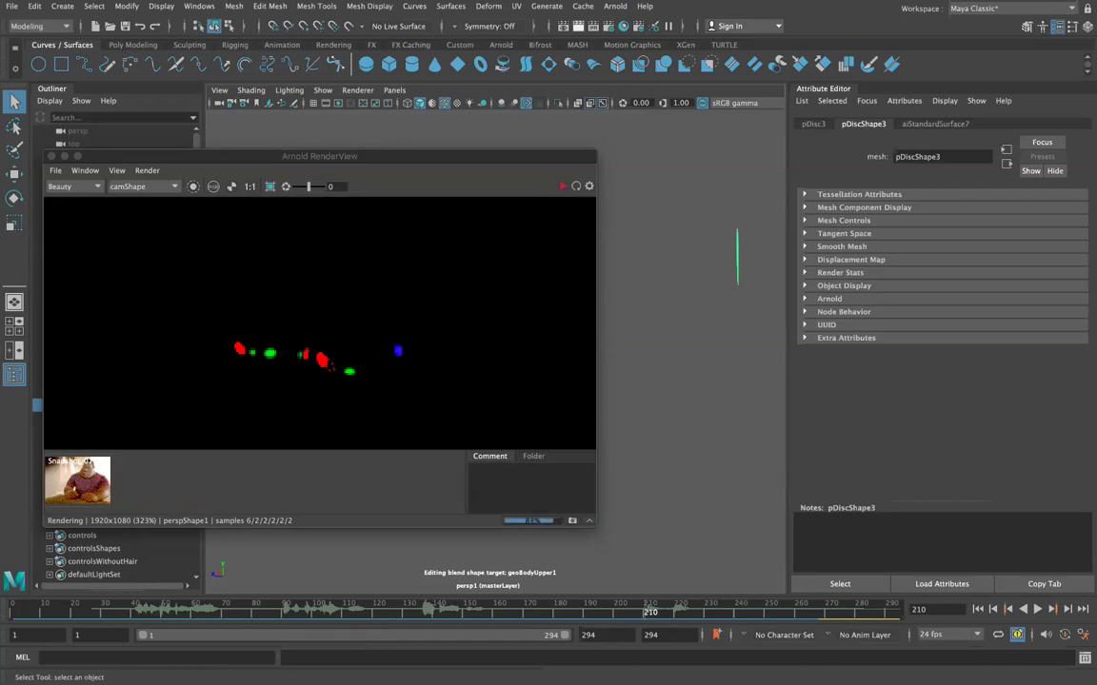
left_click(90, 480)
left_click(91, 480)
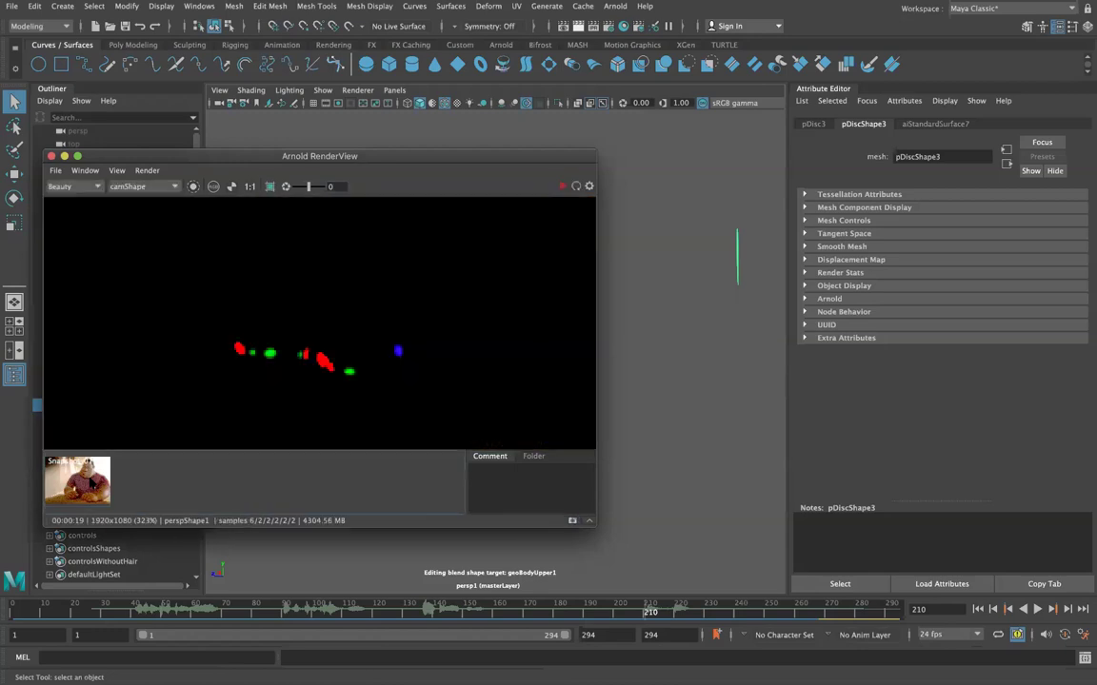
key("f")
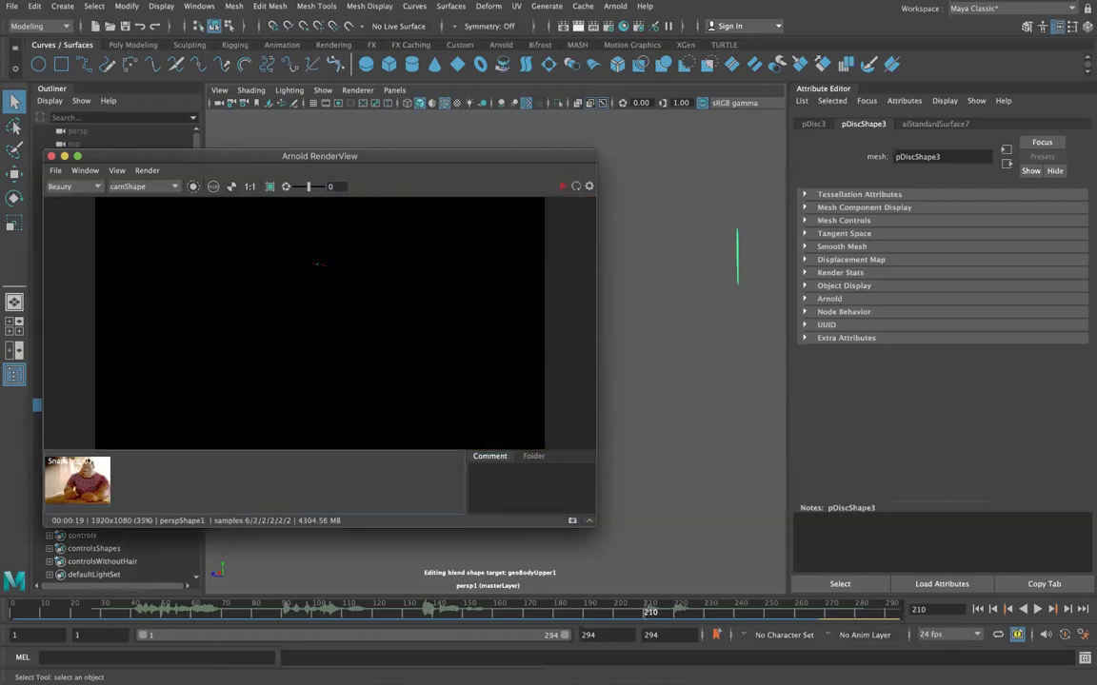
- Choose camShape as the Arnold RenderView camera and look closer at the eye reflections
left_click(150, 190)
left_click(142, 215)
scroll(321, 297, "up", 3)
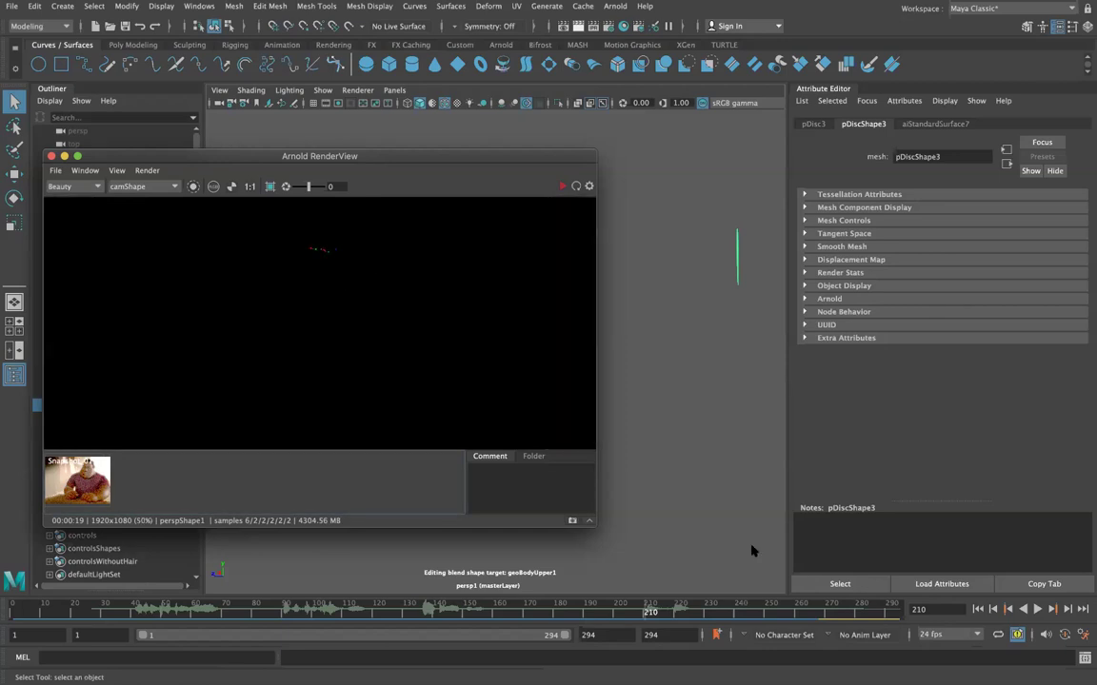
- Move the timeline to frame 291, fit the whole image in the Arnold RenderView and render the frame
left_click(114, 171)
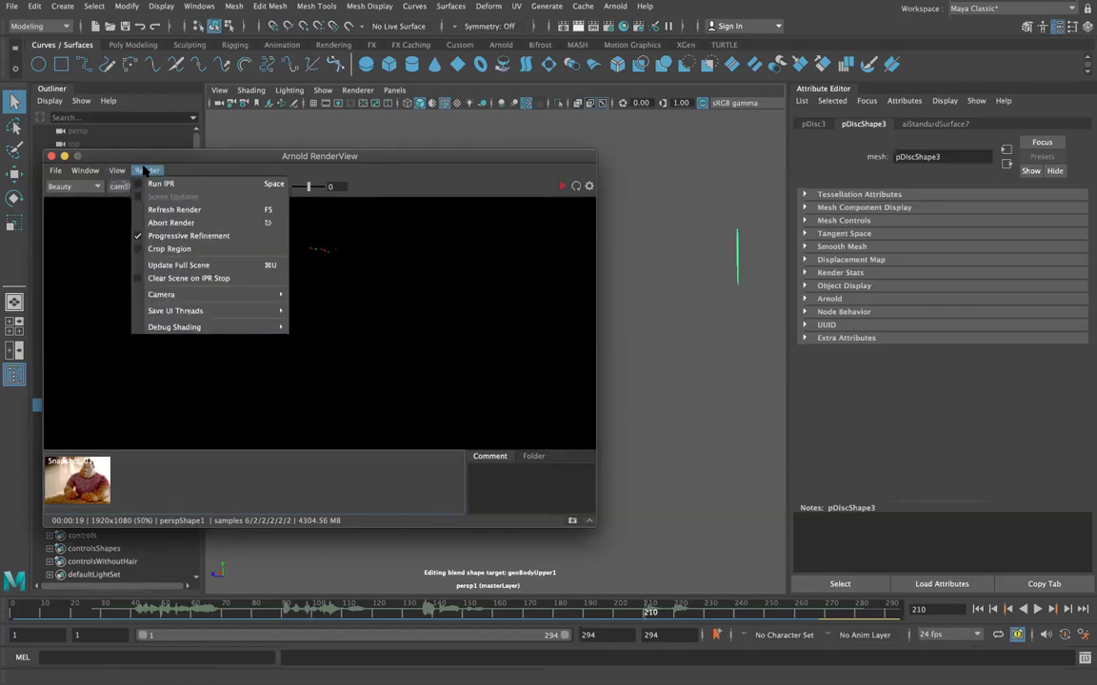
left_click(891, 617)
left_click(893, 617)
left_click(890, 615)
left_click(62, 496)
left_click(64, 488)
left_click(64, 487)
left_click(64, 487)
key("f")
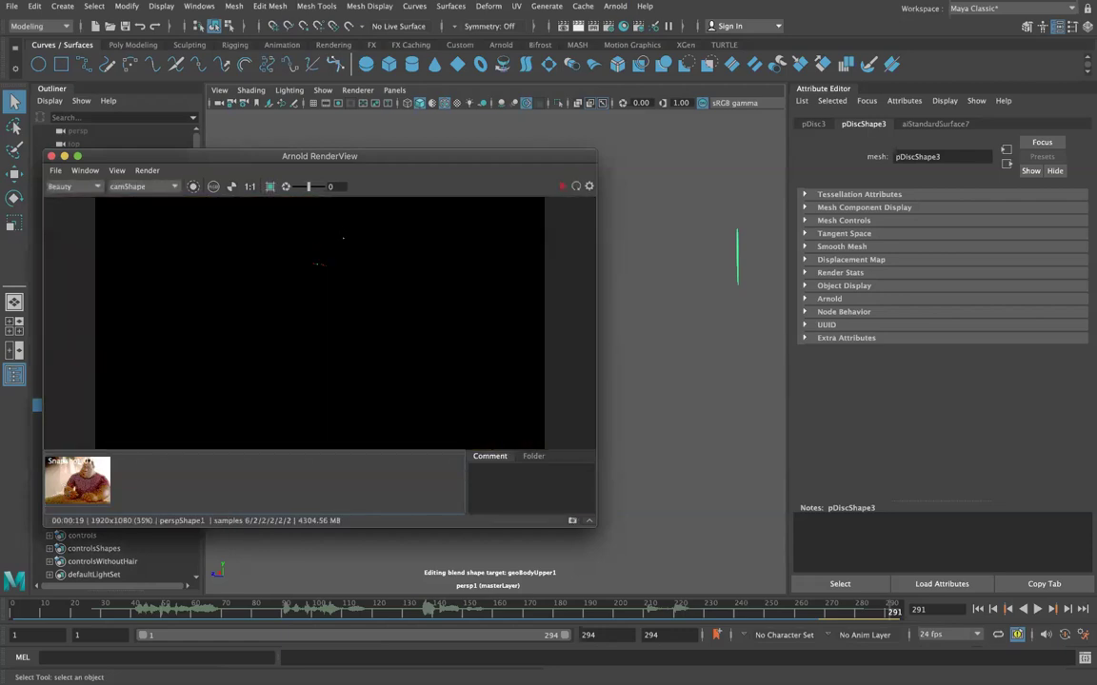
left_click(615, 6)
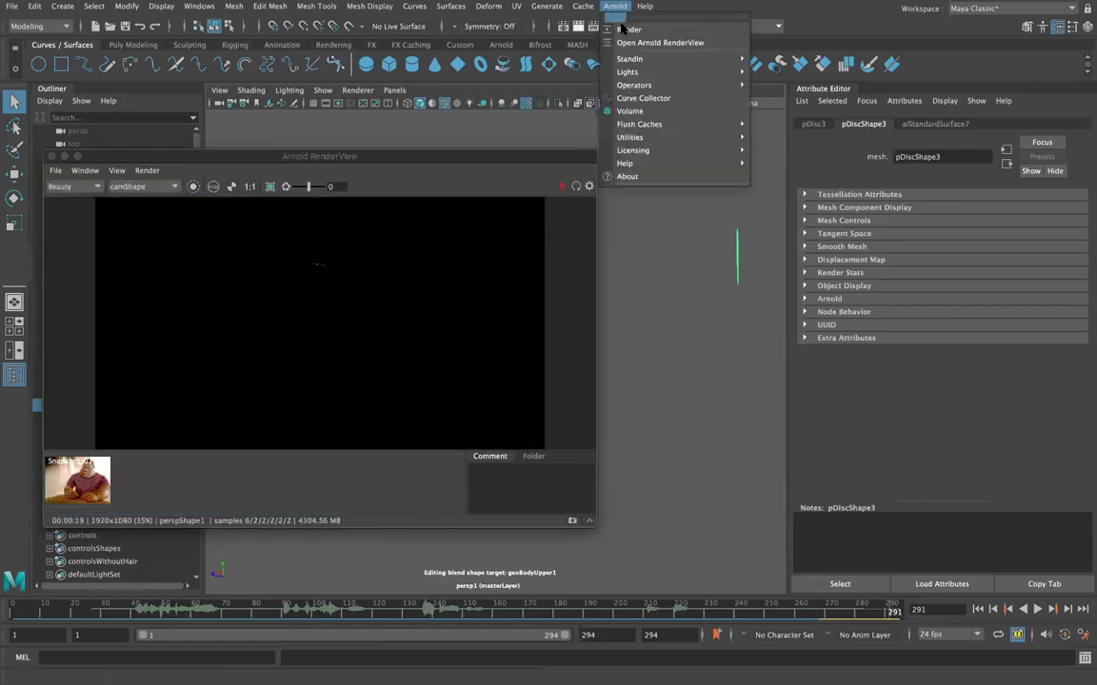
left_click(628, 30)
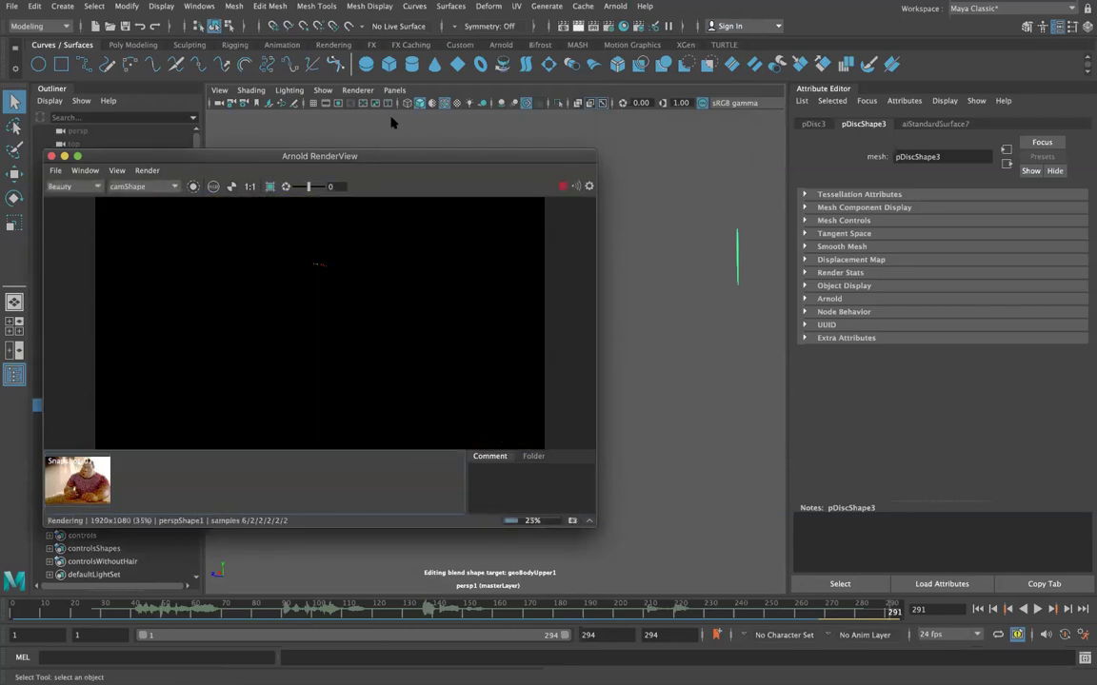
- Switch the RenderView camera to perspShape and back to camShape, and inspect the coloured eye reflections up close
left_click(143, 186)
left_click(133, 199)
left_click(151, 187)
left_click(150, 206)
left_click(147, 188)
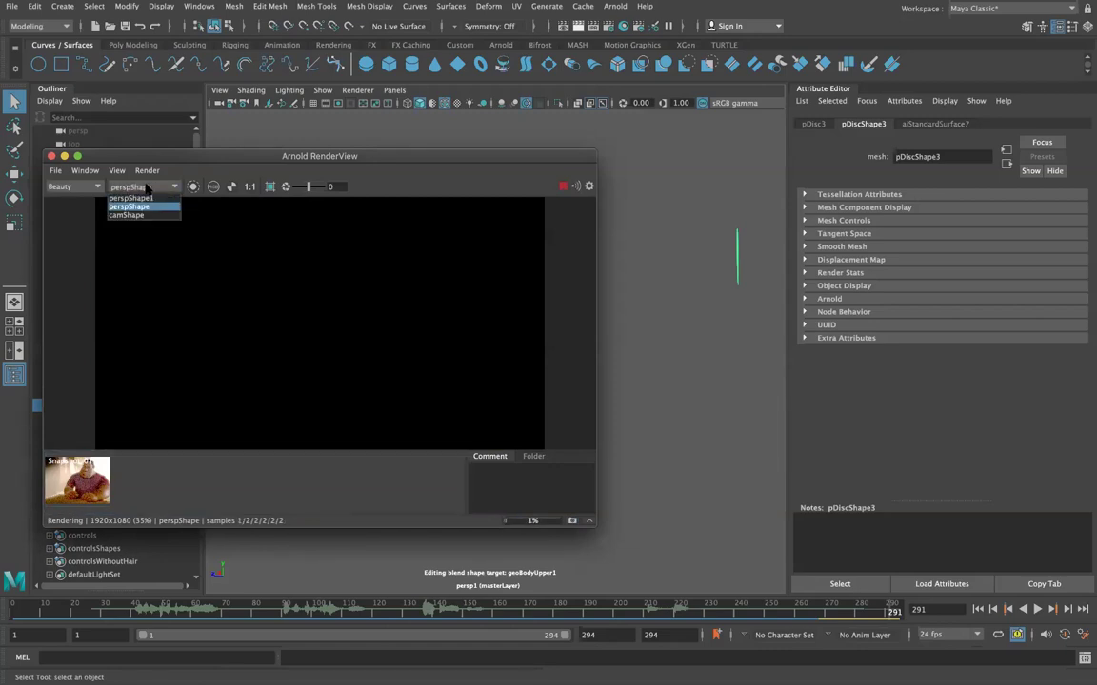
left_click(140, 215)
left_click(84, 491)
left_click(84, 489)
scroll(346, 274, "up", 10)
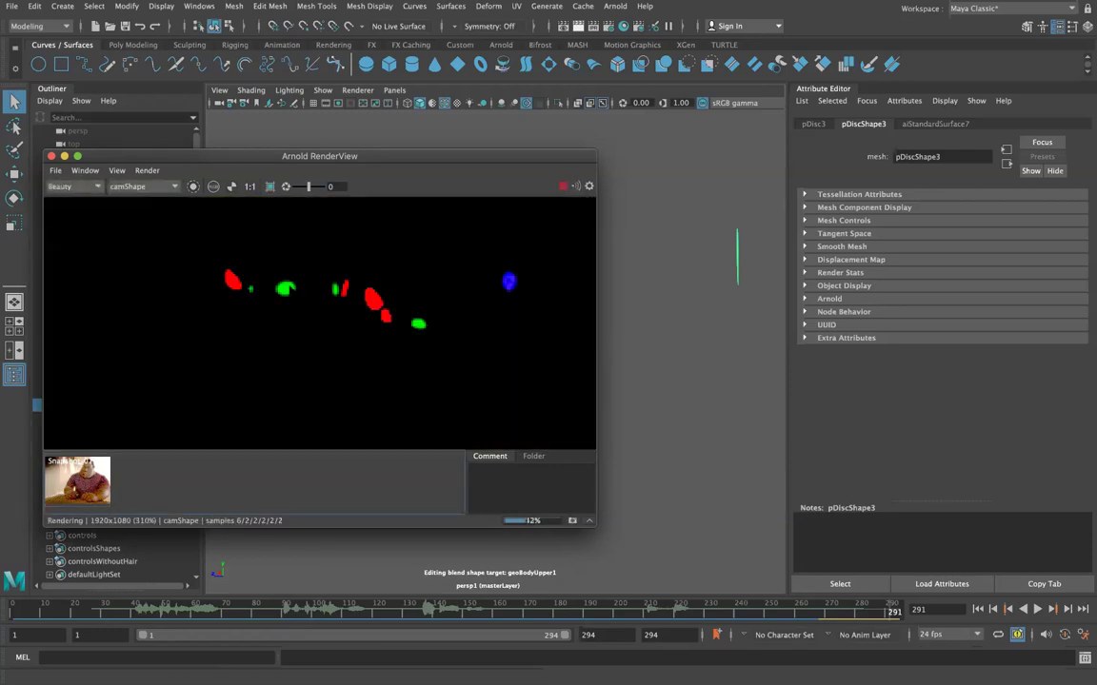
- Compare the coloured eye reflections repeatedly with the stored snapshot of the character's eyes
left_click(104, 481)
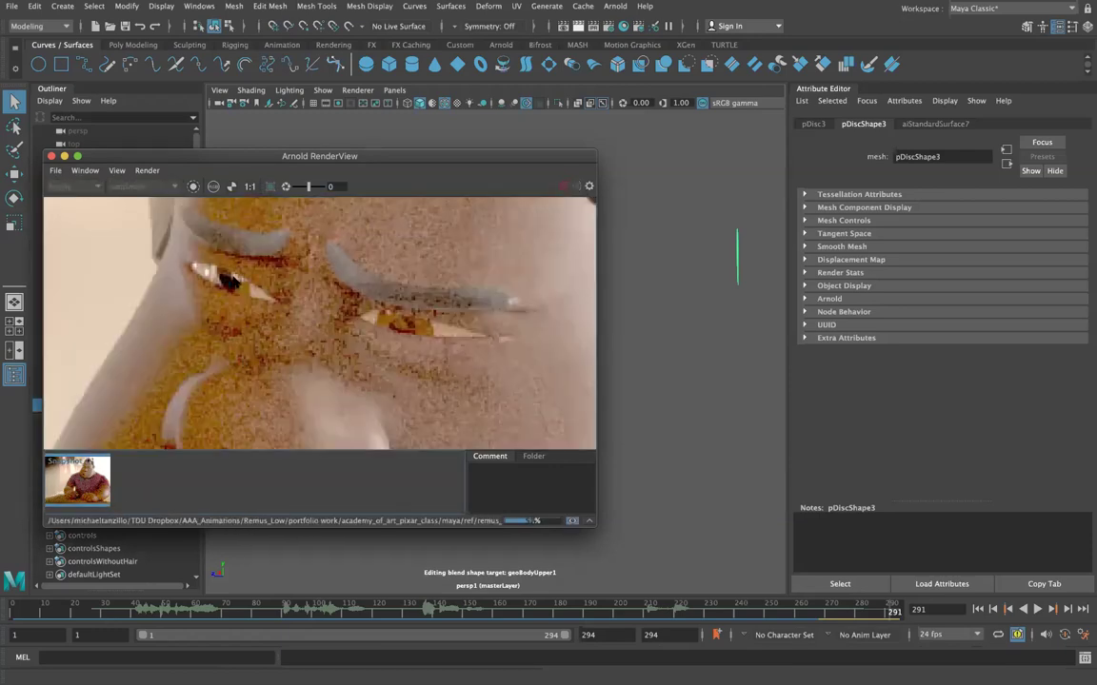
left_click(106, 470)
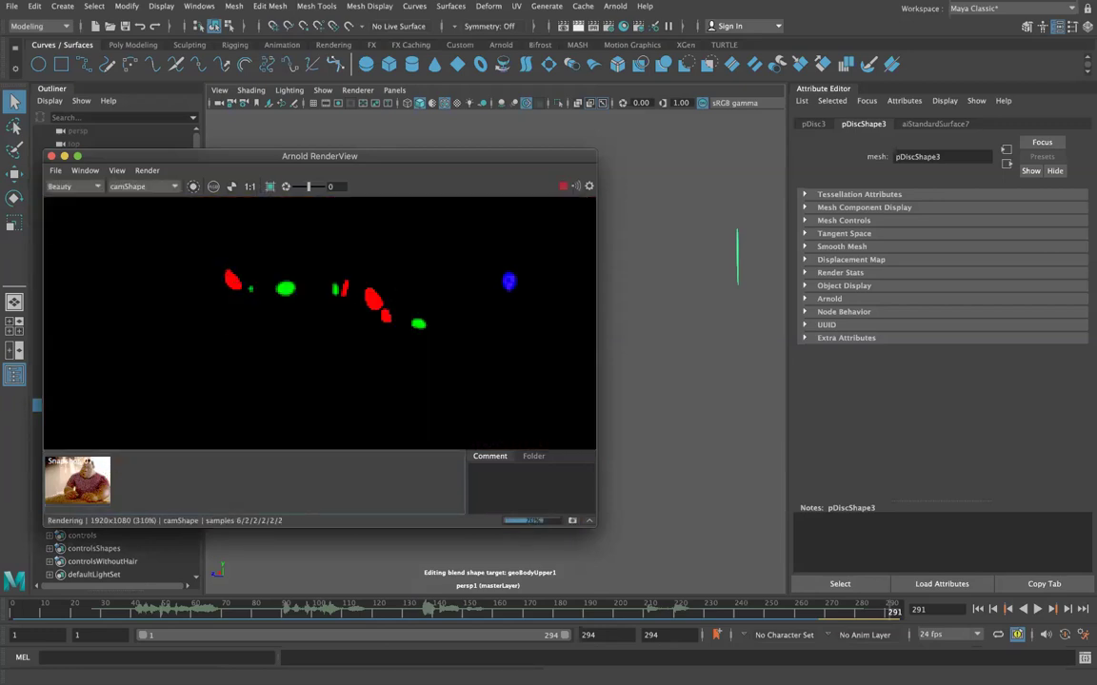
left_click(72, 480)
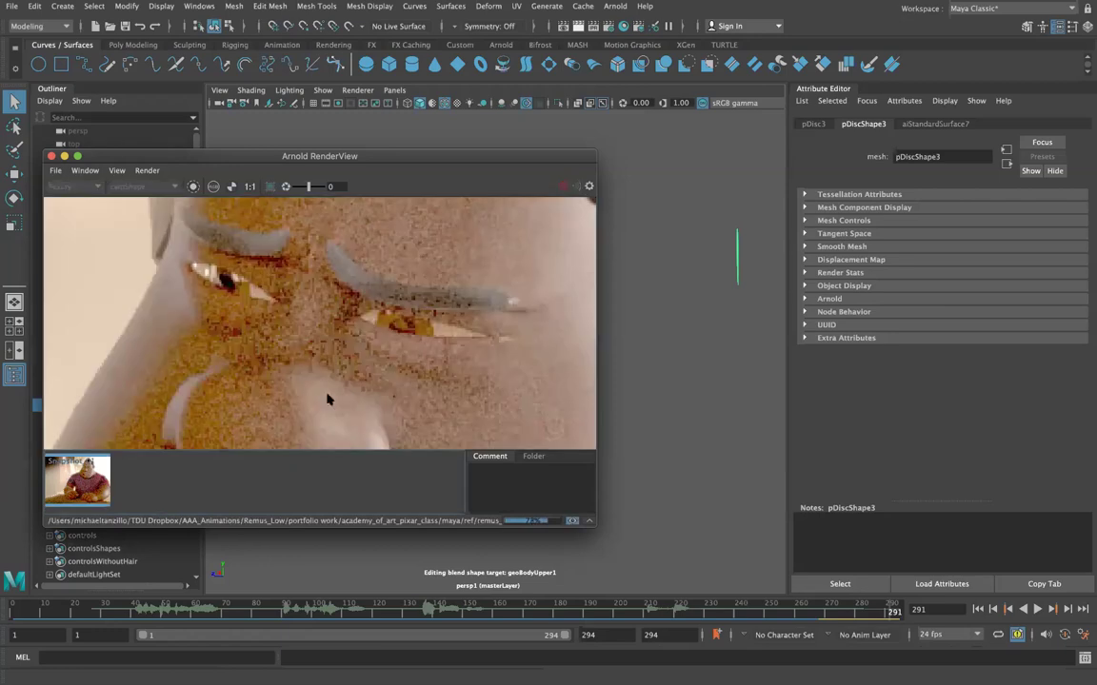
left_click(57, 477)
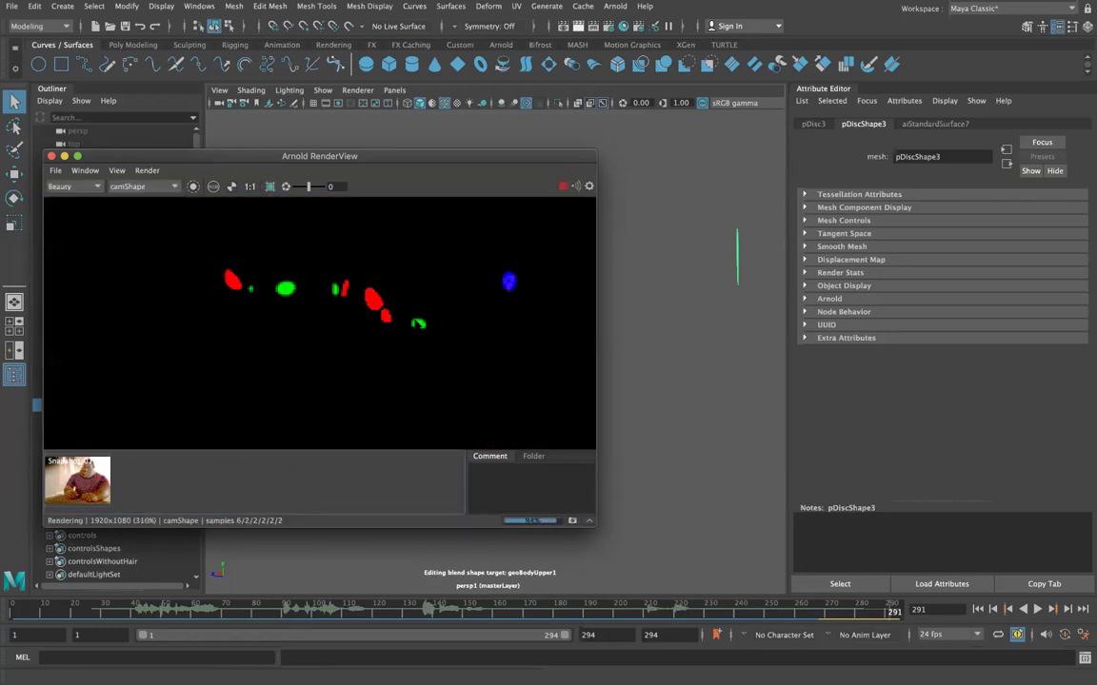
left_click(100, 485)
left_click(99, 486)
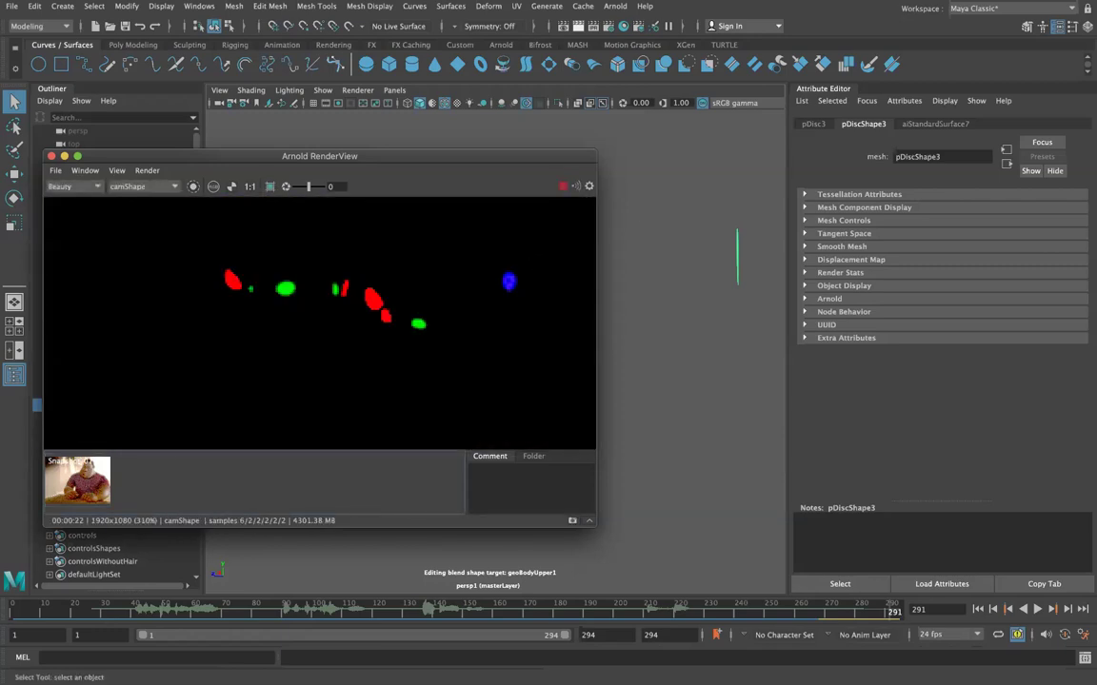
left_click(65, 503)
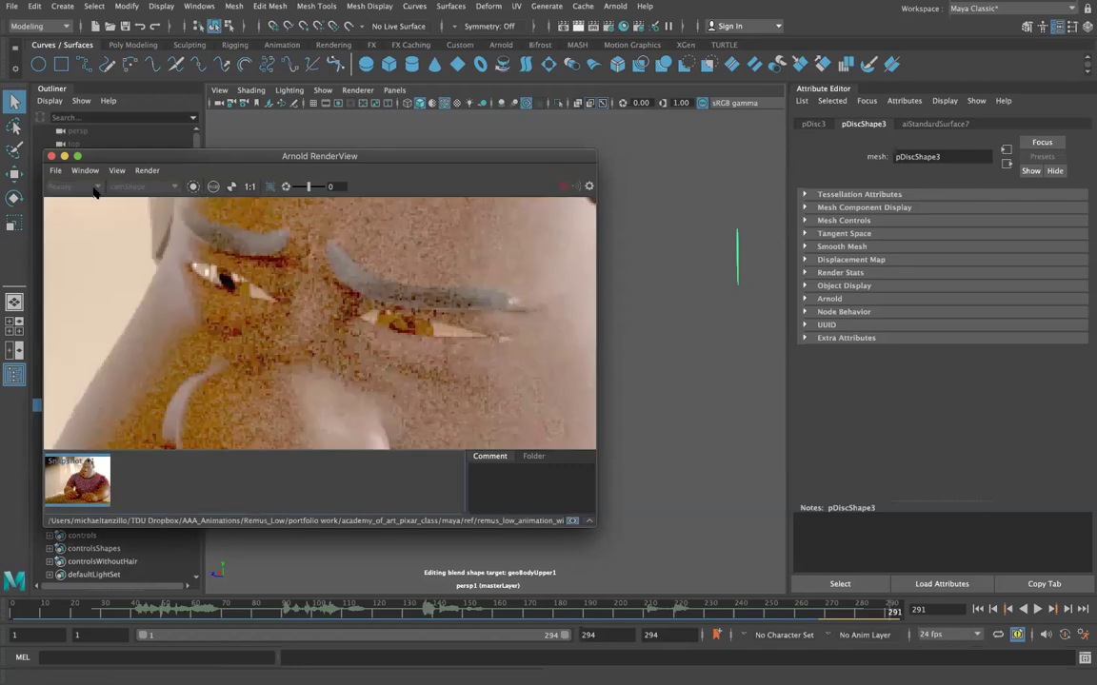
- Close the Arnold RenderView, switch to Nuke and delete the Grade10 node attached to the ambient occlusion read
left_click(50, 155)
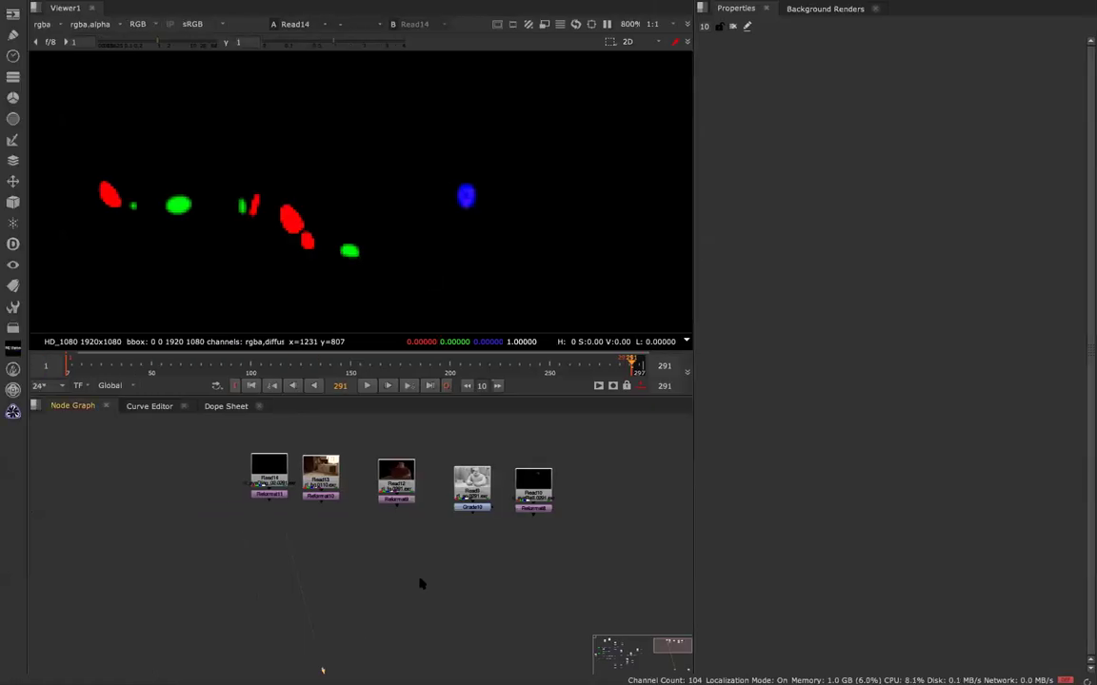
left_click(484, 508)
key("Delete")
- View the character, kitchen background, ambient occlusion and eye passes in turn, framing the whole image in the viewer
left_click(402, 482)
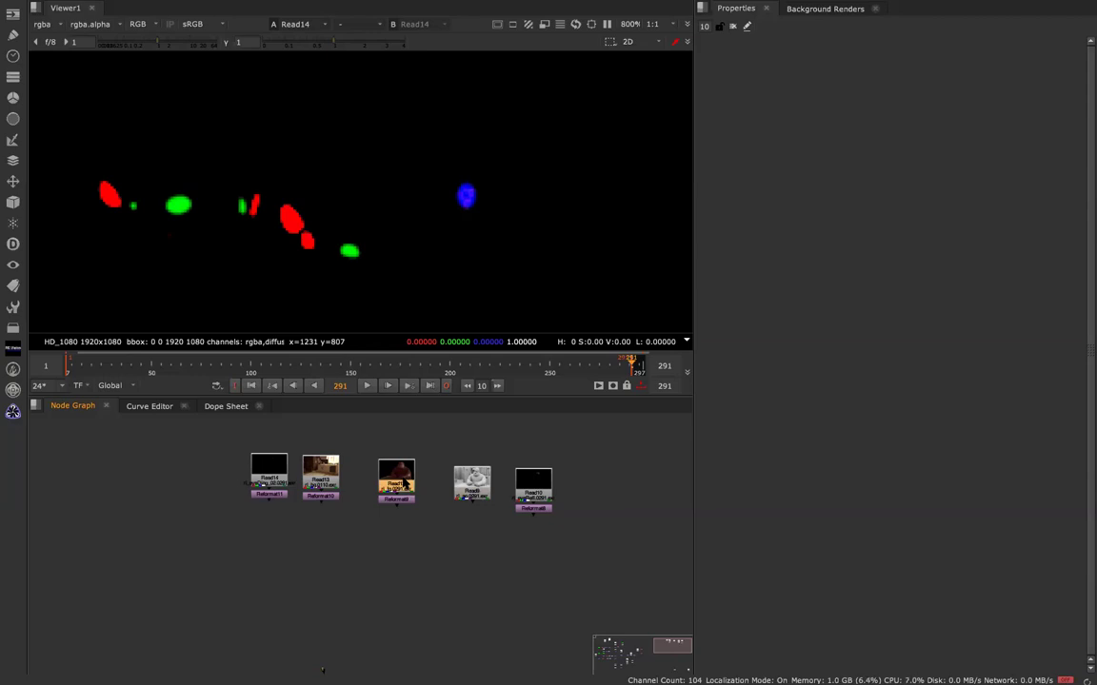
key("1")
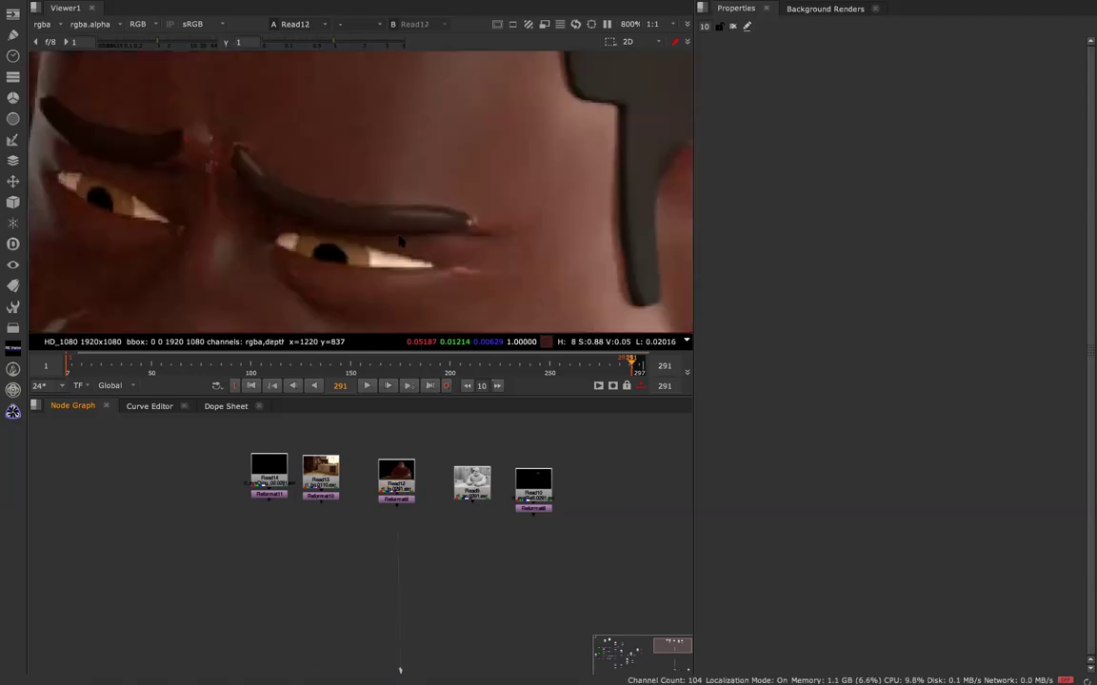
key("f")
left_click(322, 485)
key("1")
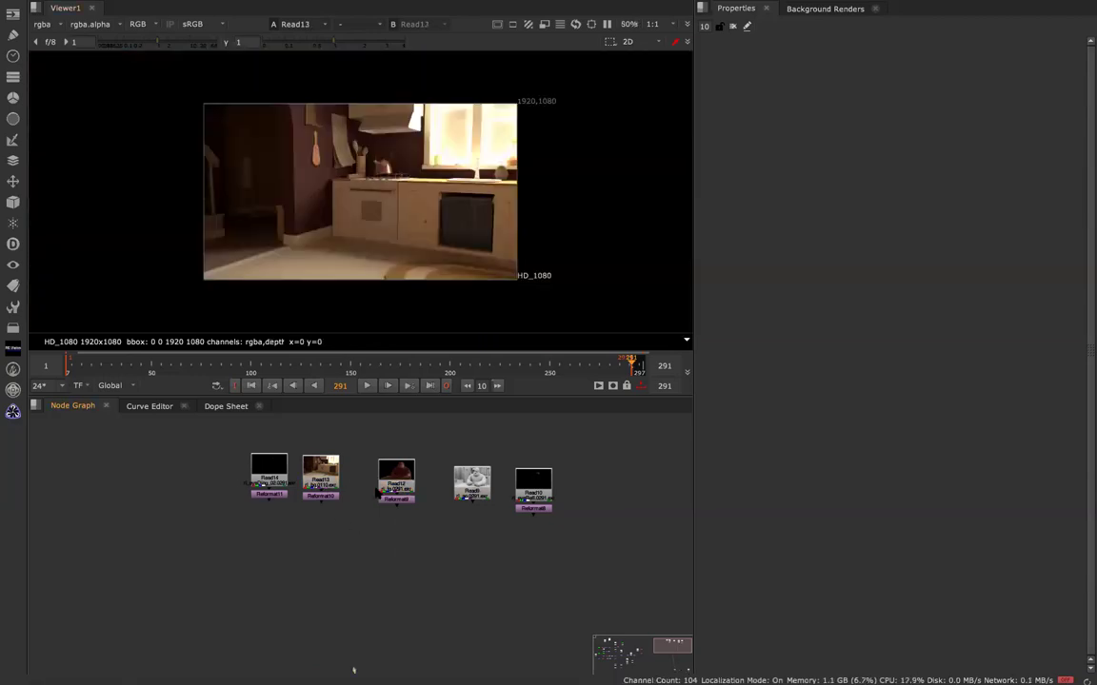
left_click(483, 494)
key("1")
left_click(530, 492)
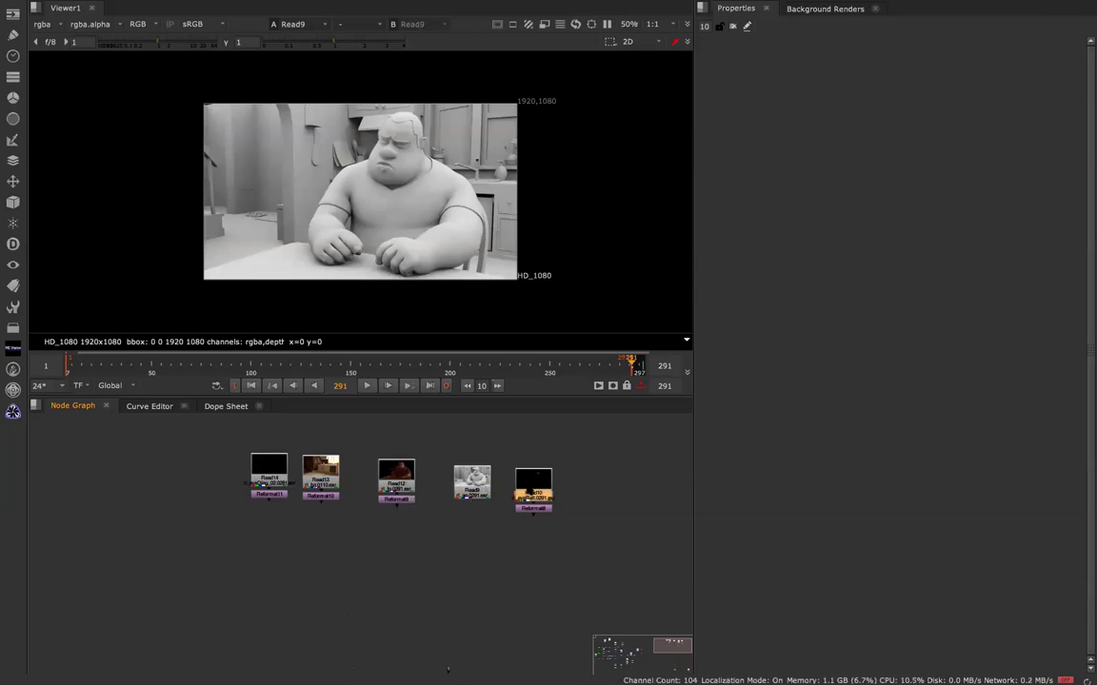
key("1")
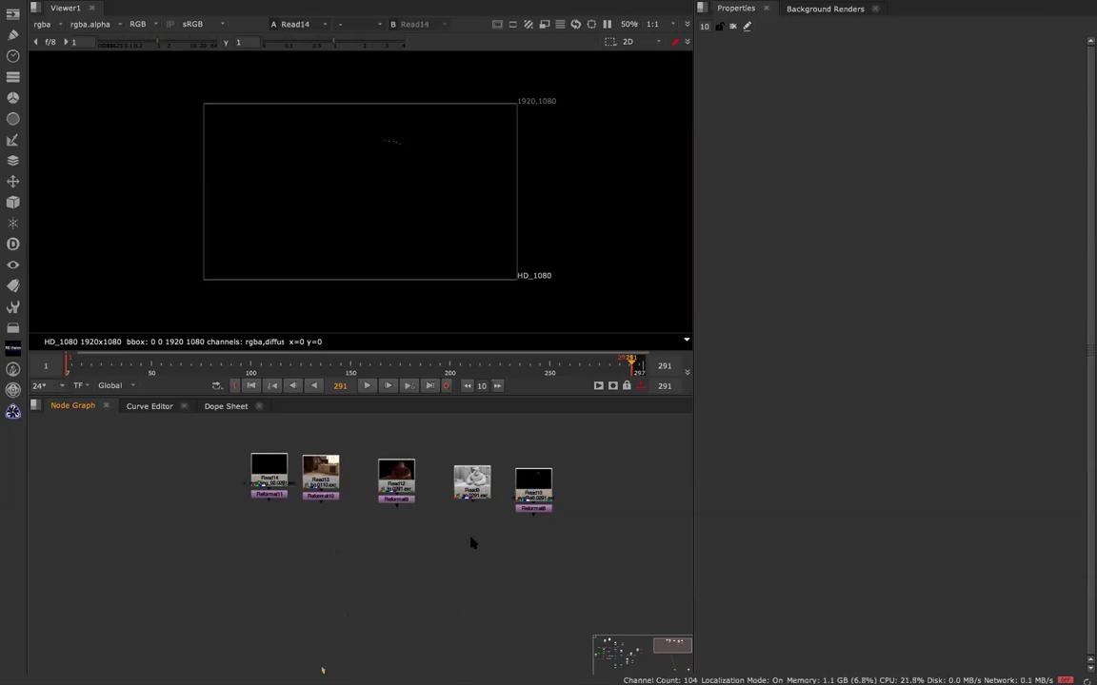
- Move the kitchen background Read13 node well clear of the other reads, view it and check its alpha channel
middle_click_drag(472, 541, 355, 595)
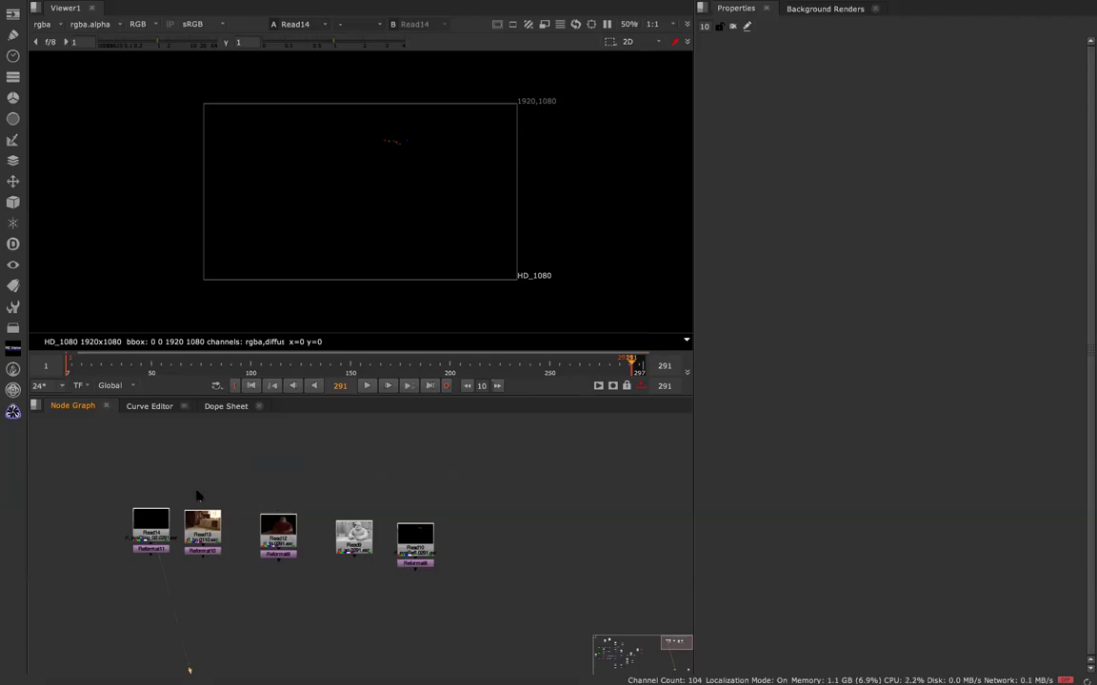
left_click_drag(203, 528, 616, 482)
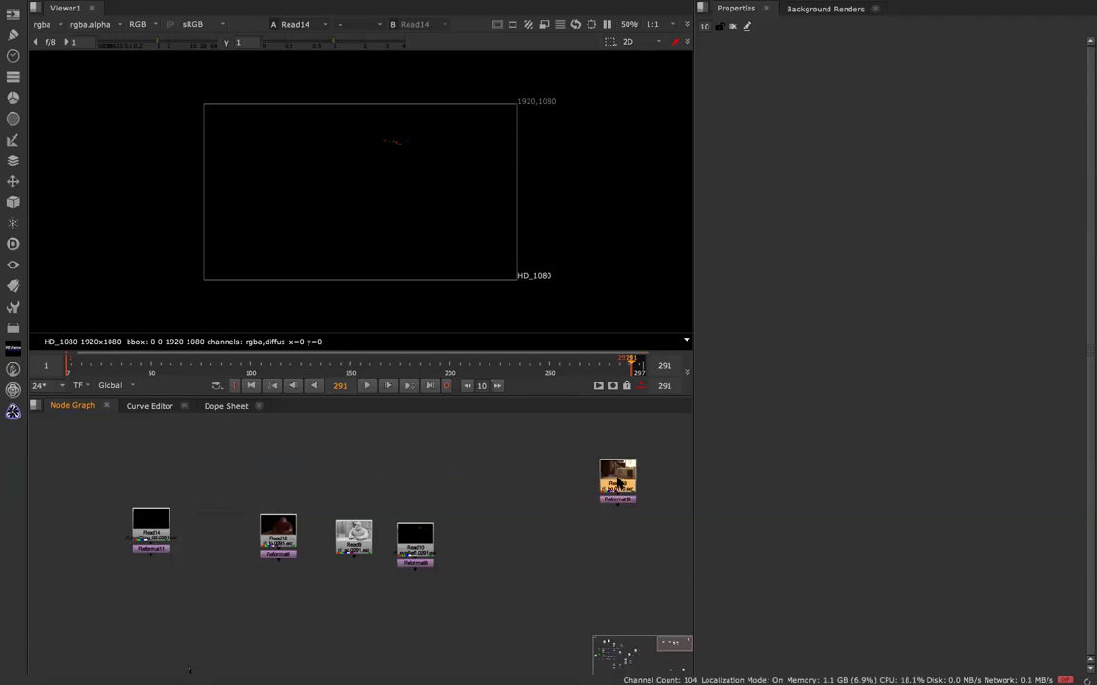
key("1")
key("a")
key("a")
- Open the properties of the kitchen background Read13 node
left_click(653, 493)
middle_click_drag(653, 493, 429, 512)
double_click(395, 498)
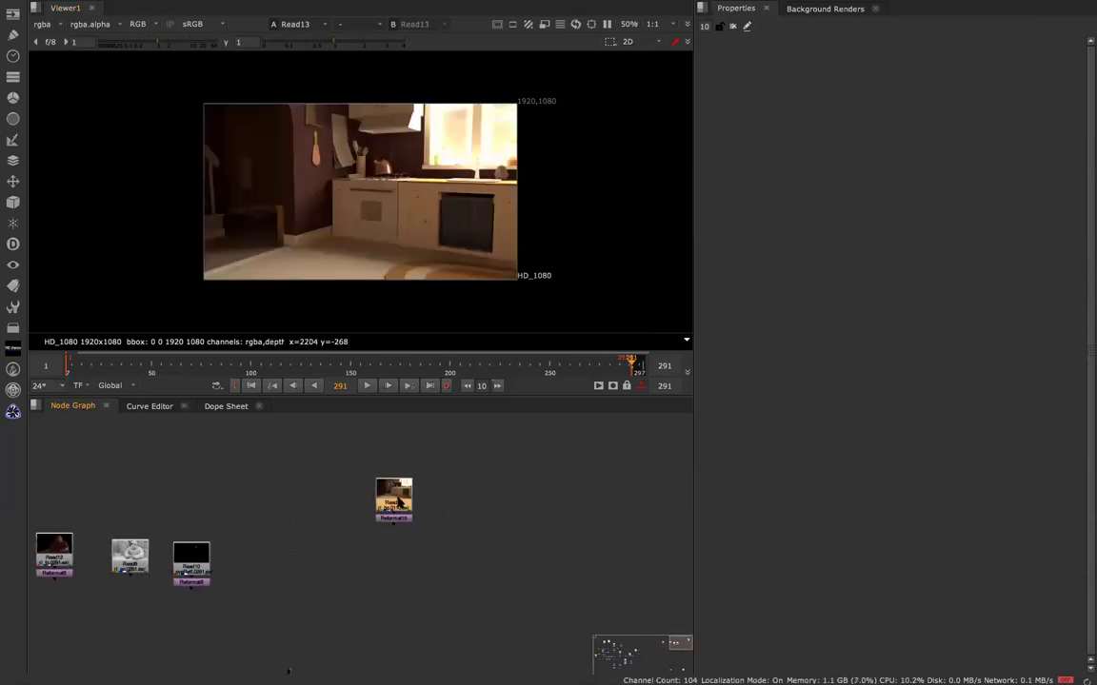
scroll(428, 496, "down", 9)
scroll(428, 496, "up", 7)
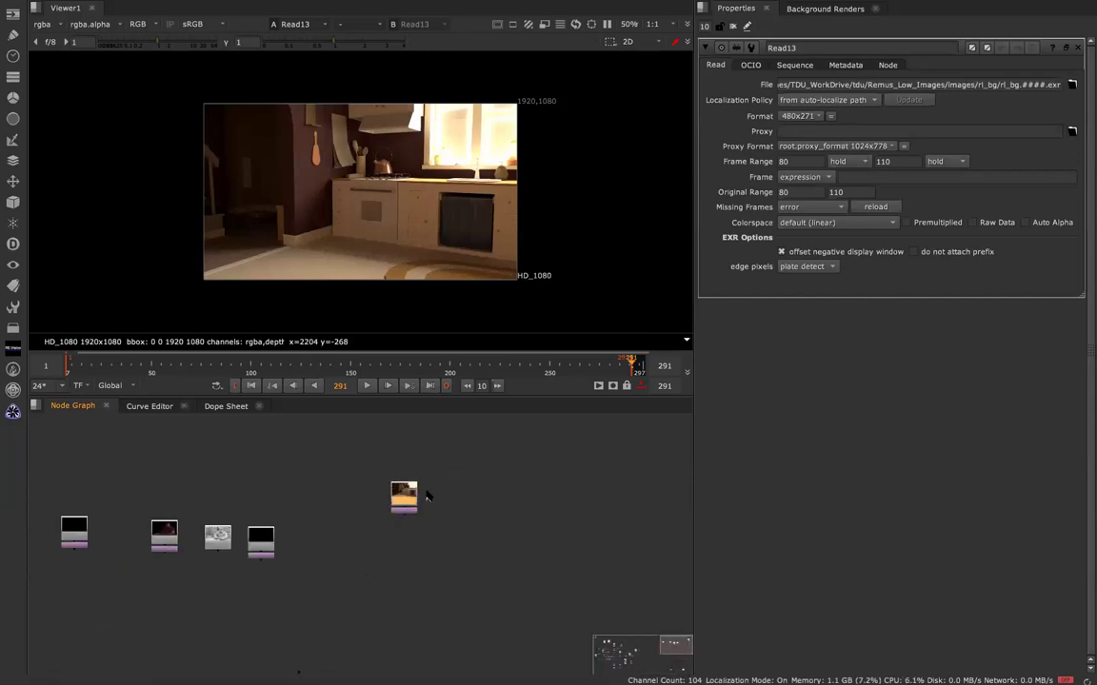
- Start a new Read node beside Read13 and browse the Maya project's image folders and the Home directory for renders
left_click(443, 498)
key("r")
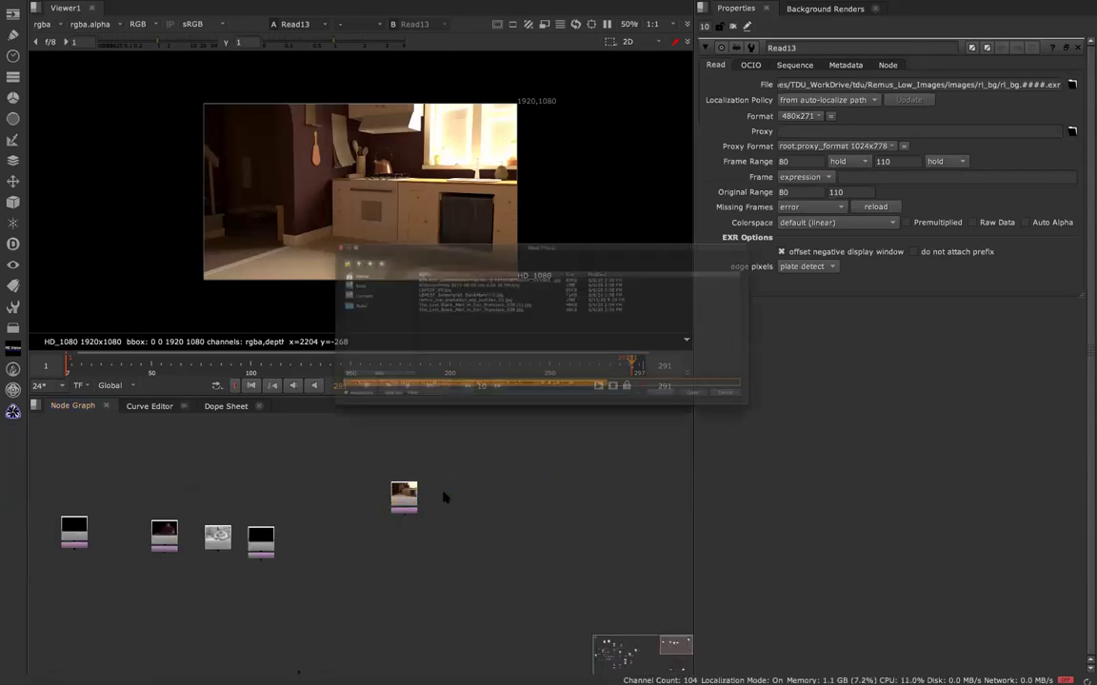
left_click(226, 222)
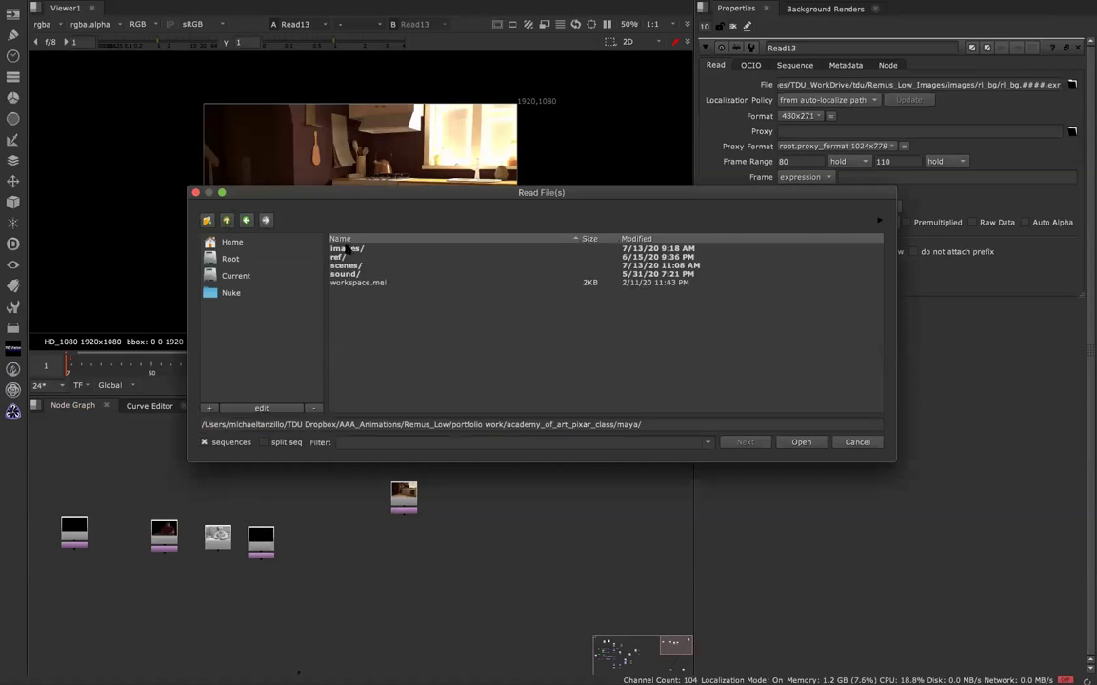
left_click(362, 249)
left_click(361, 248)
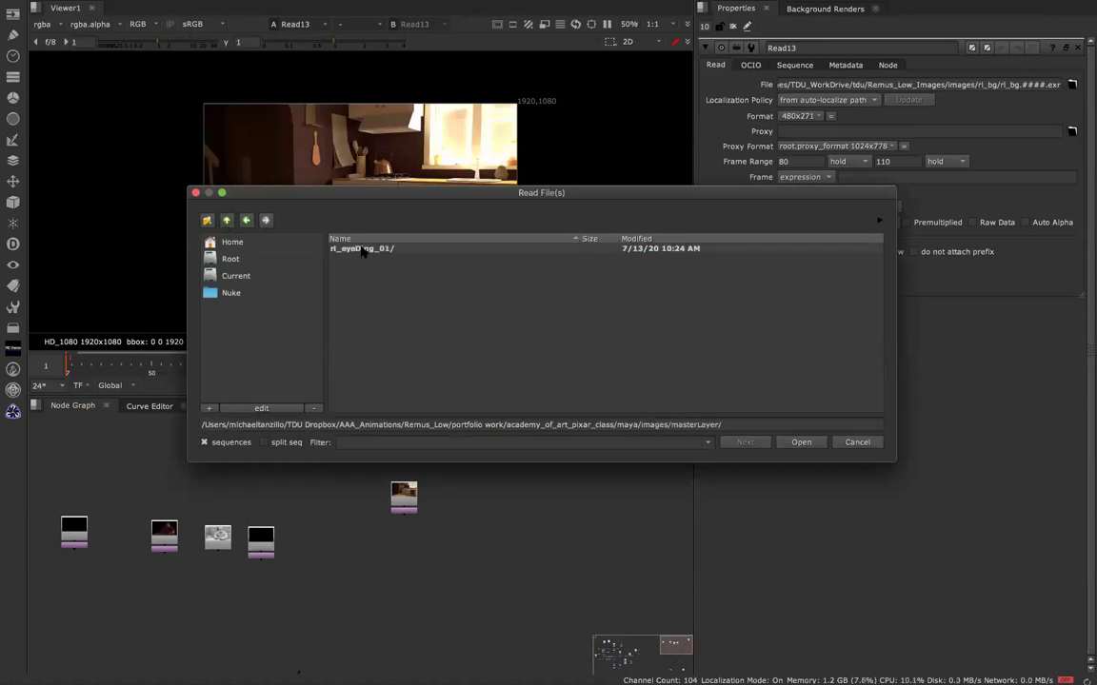
left_click(227, 220)
left_click(226, 220)
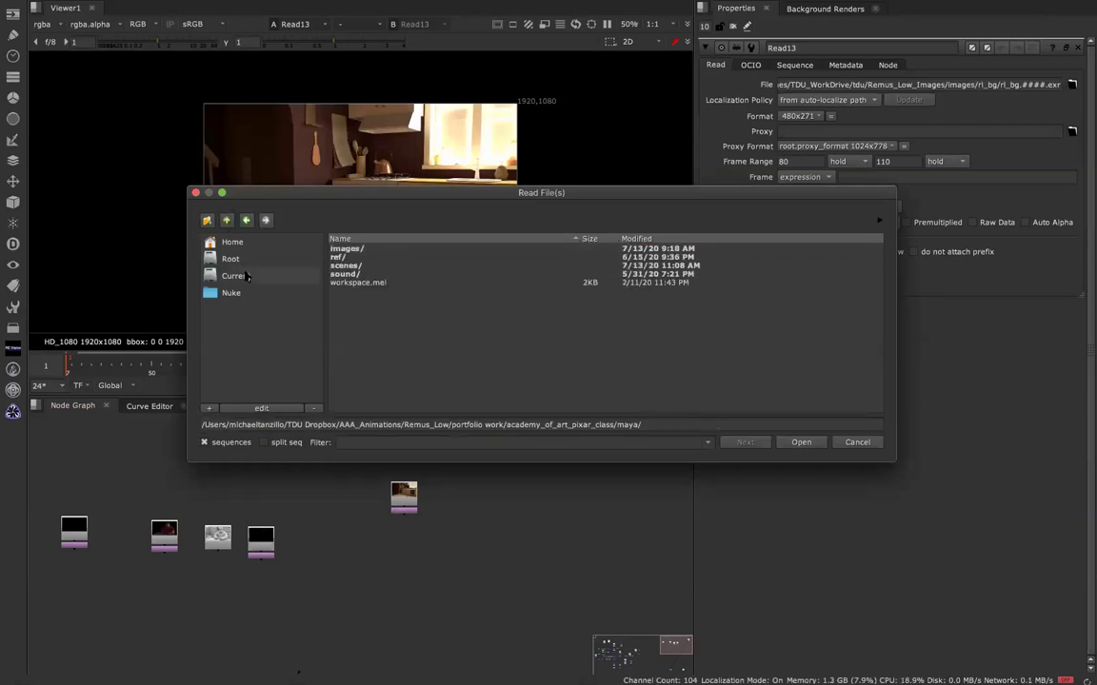
left_click(232, 244)
scroll(406, 381, "down", 3)
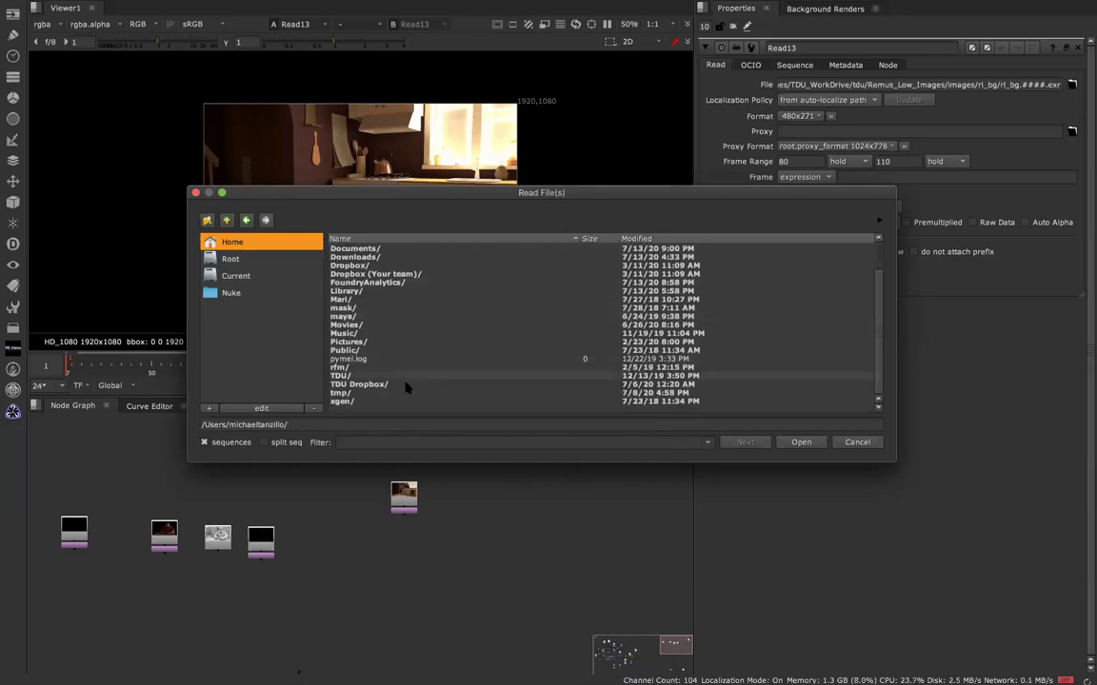
- Load the rl_bg.####.exr sequence from /Volumes/TDU_WorkDrive/tdu/Remus_Low_Images/images/rl_bg into the new Read node
left_click(276, 259)
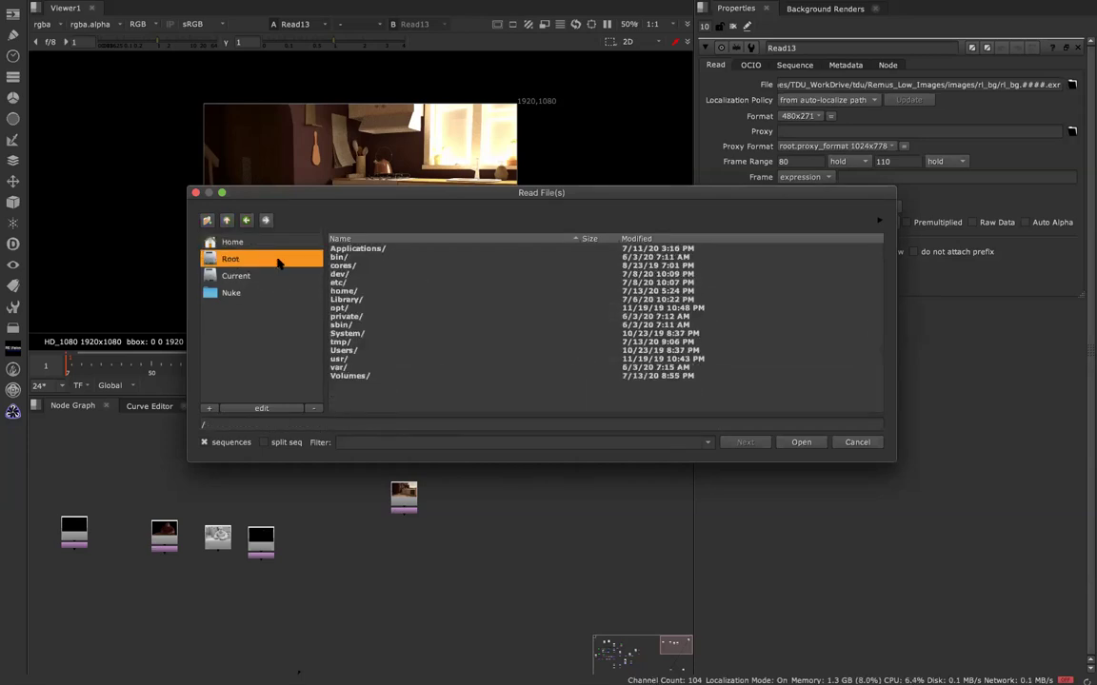
double_click(398, 374)
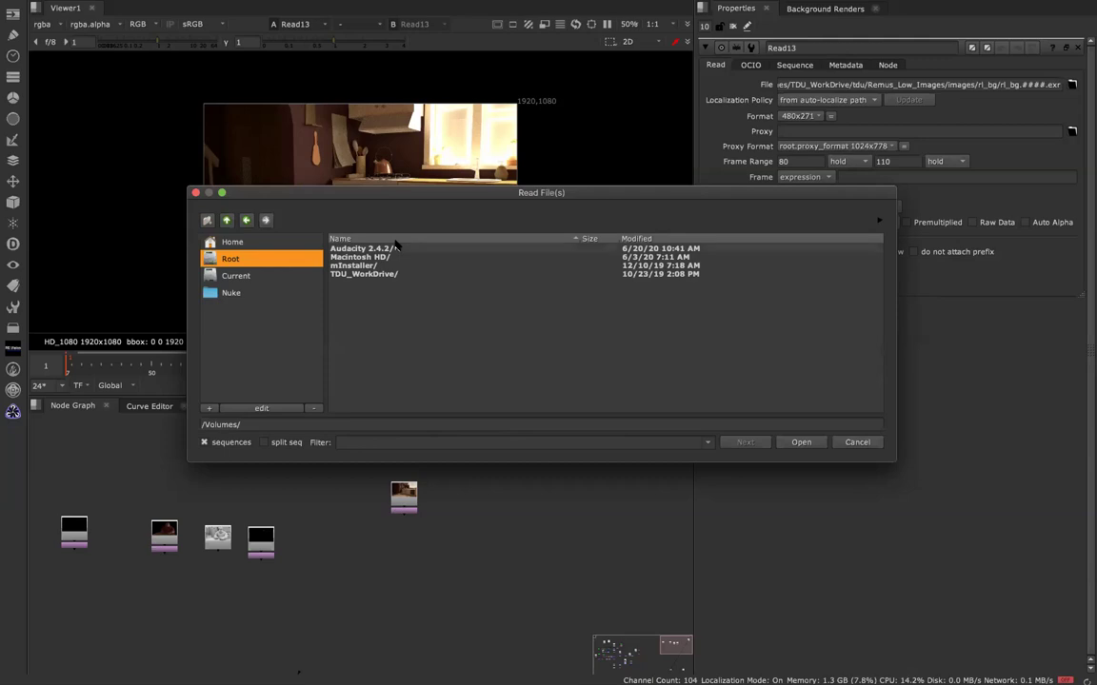
left_click(385, 274)
double_click(385, 274)
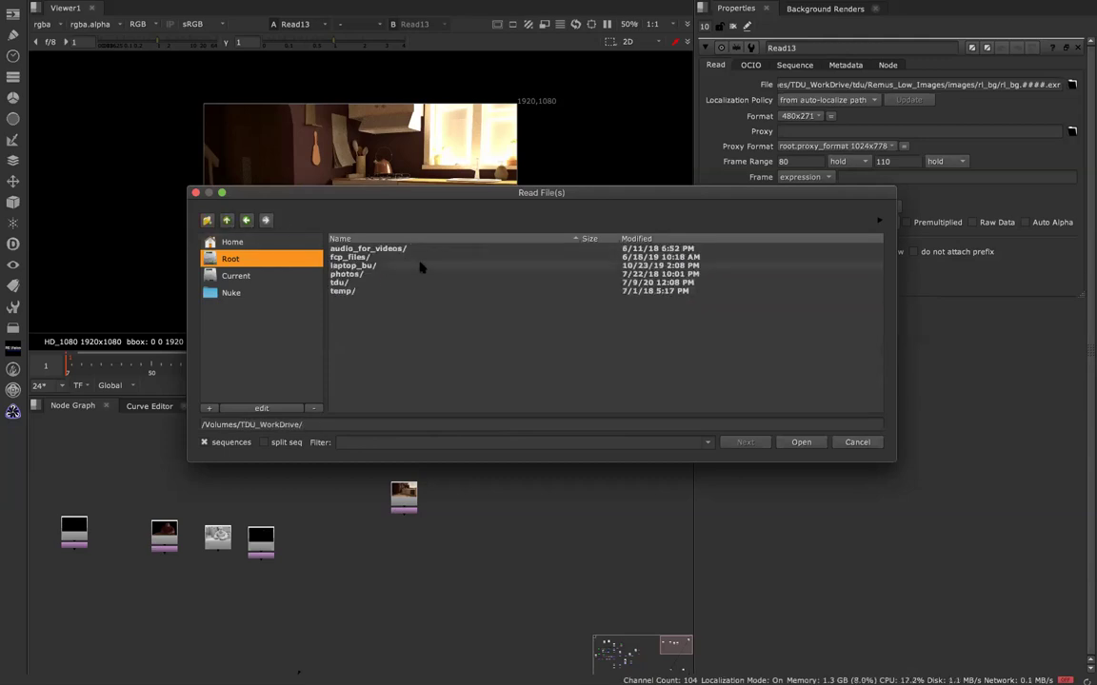
scroll(415, 283, "down", 10)
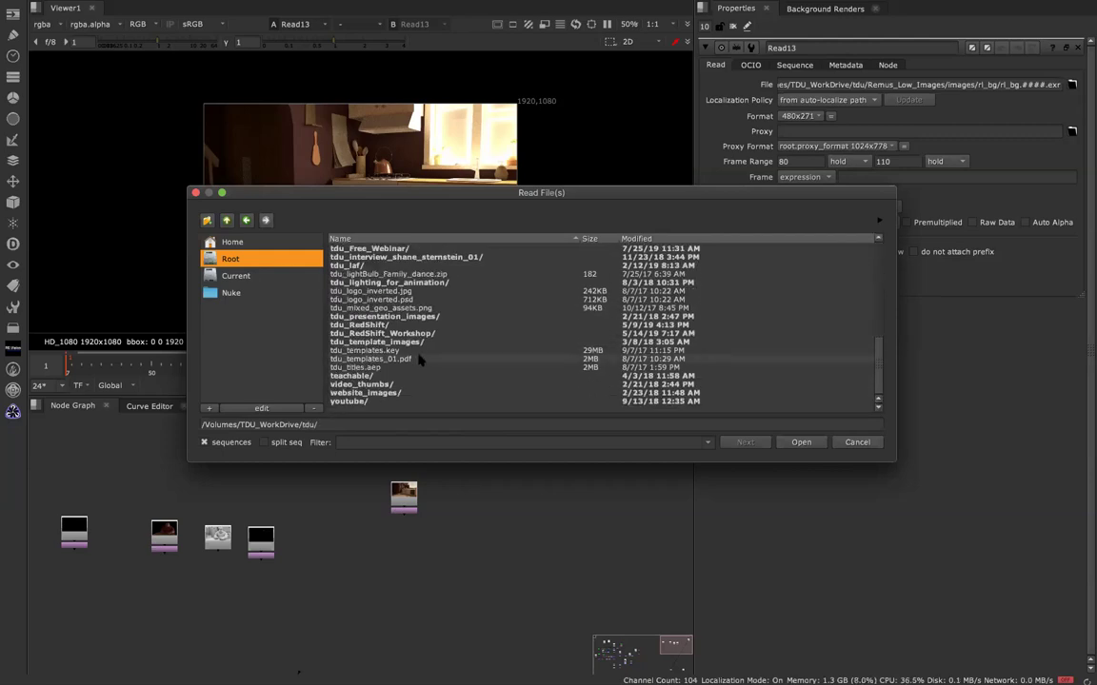
scroll(419, 358, "up", 8)
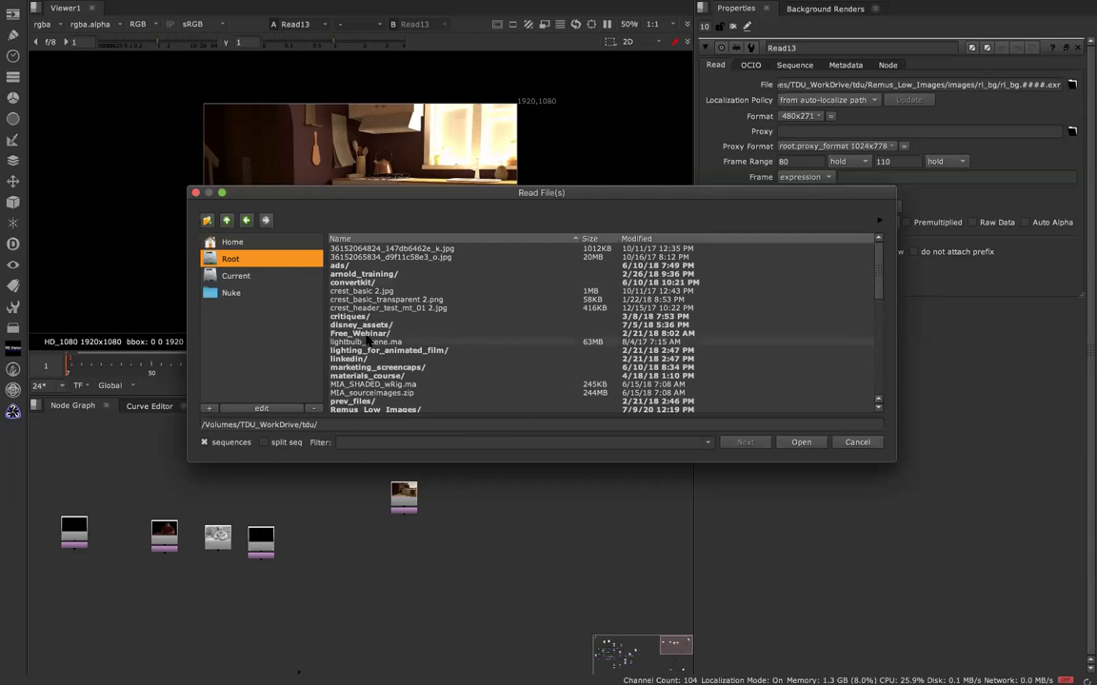
scroll(368, 340, "down", 5)
double_click(374, 283)
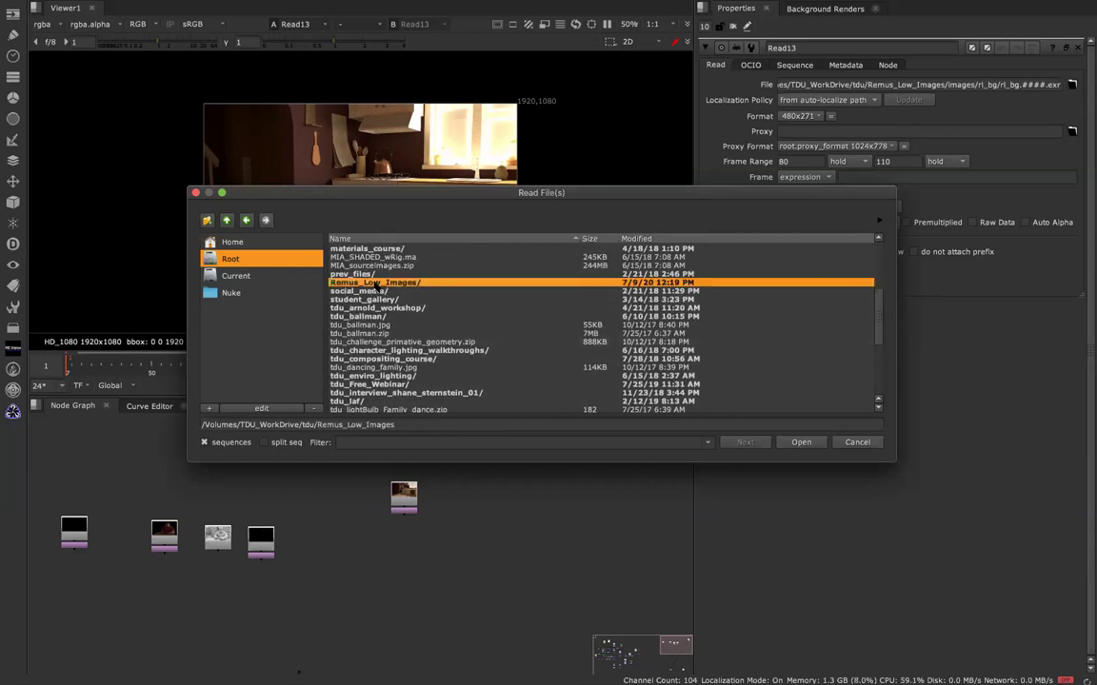
double_click(347, 248)
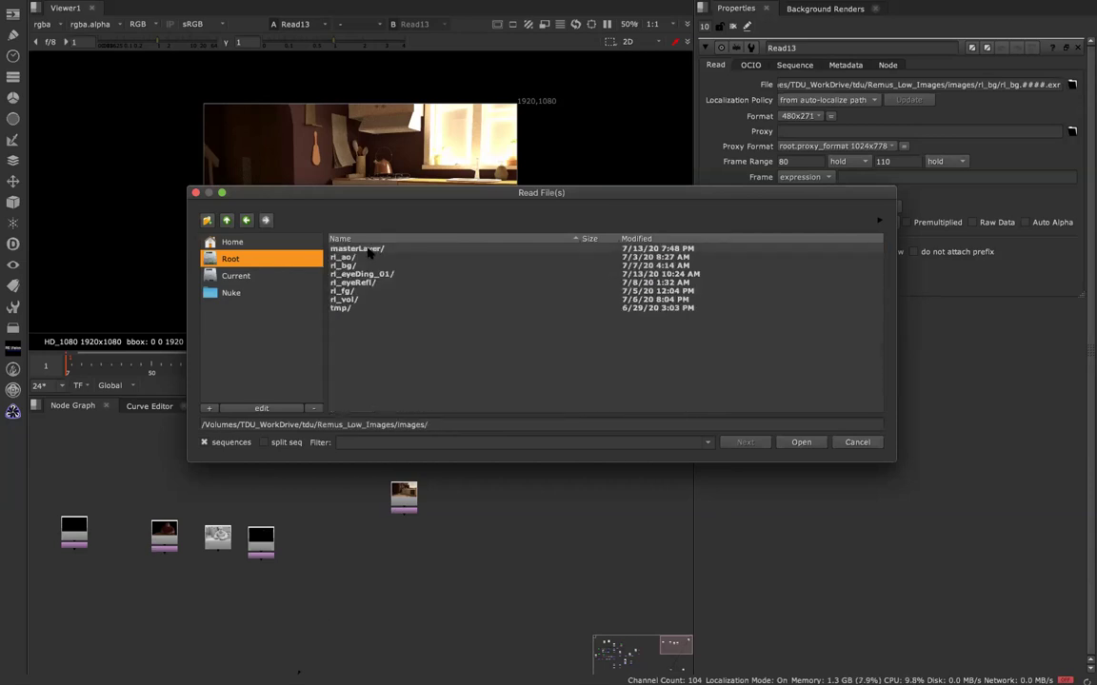
double_click(365, 266)
double_click(363, 250)
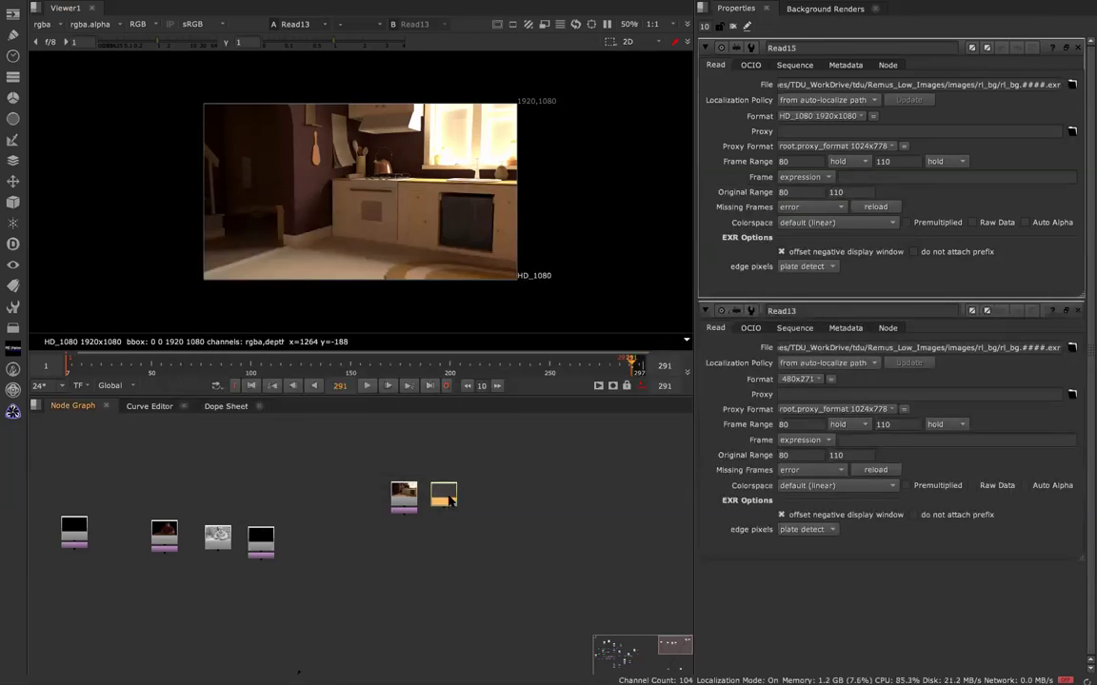
- View the Read15 background in the viewer and play and scrub through its frames from about frame 75 onwards
key("1")
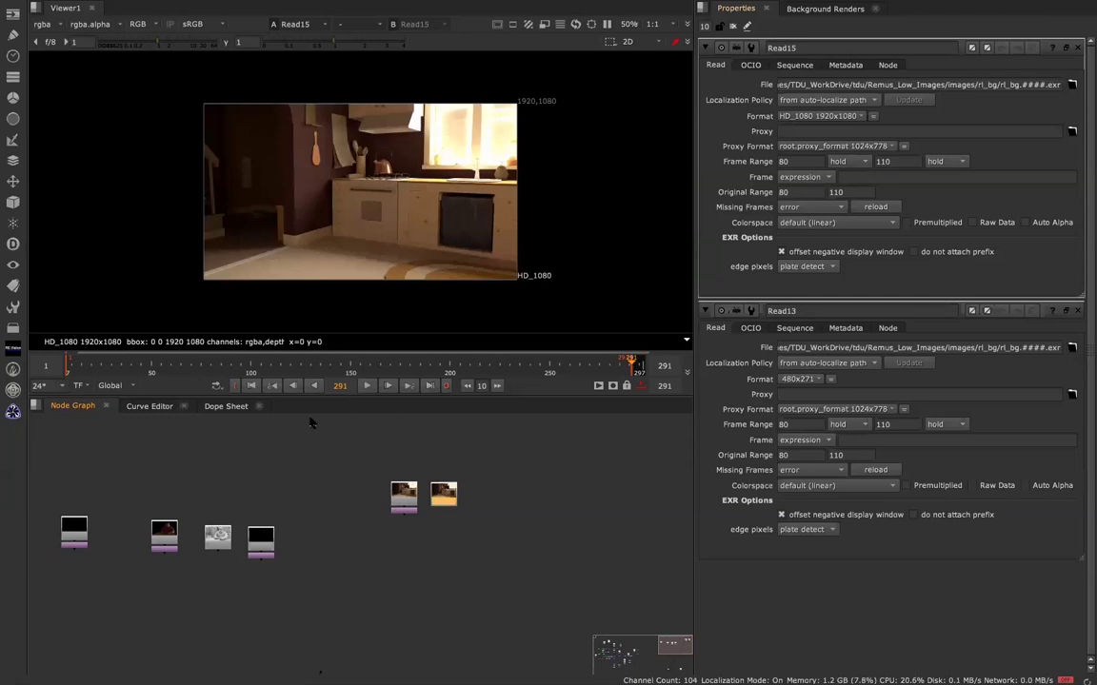
left_click(367, 385)
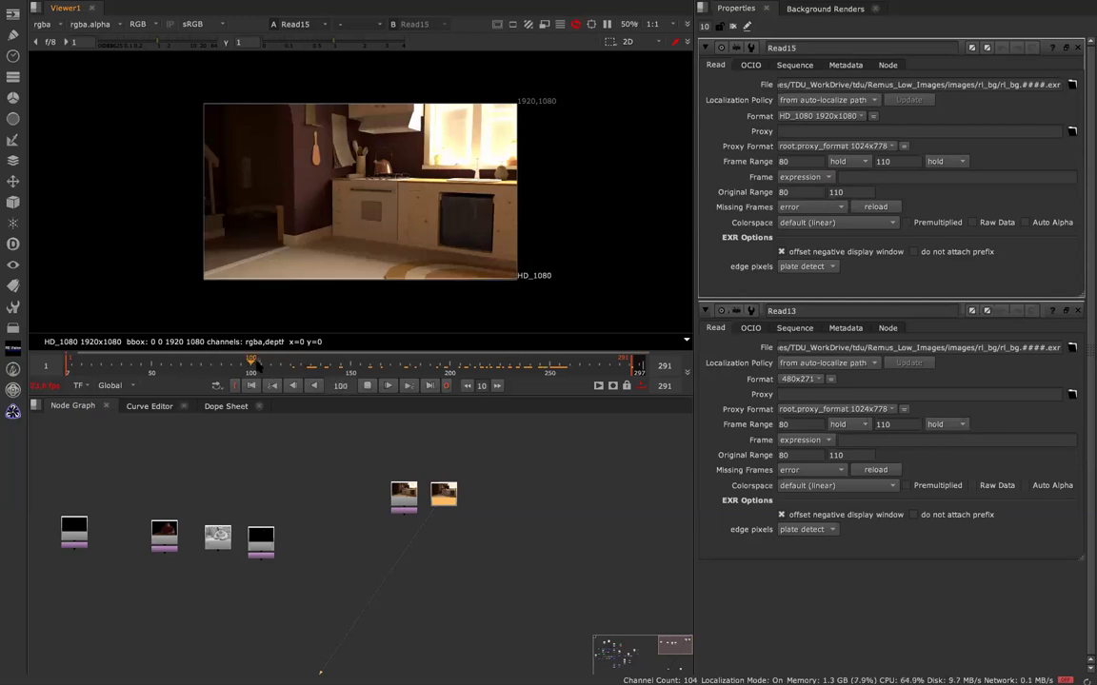
left_click(213, 364)
left_click(201, 364)
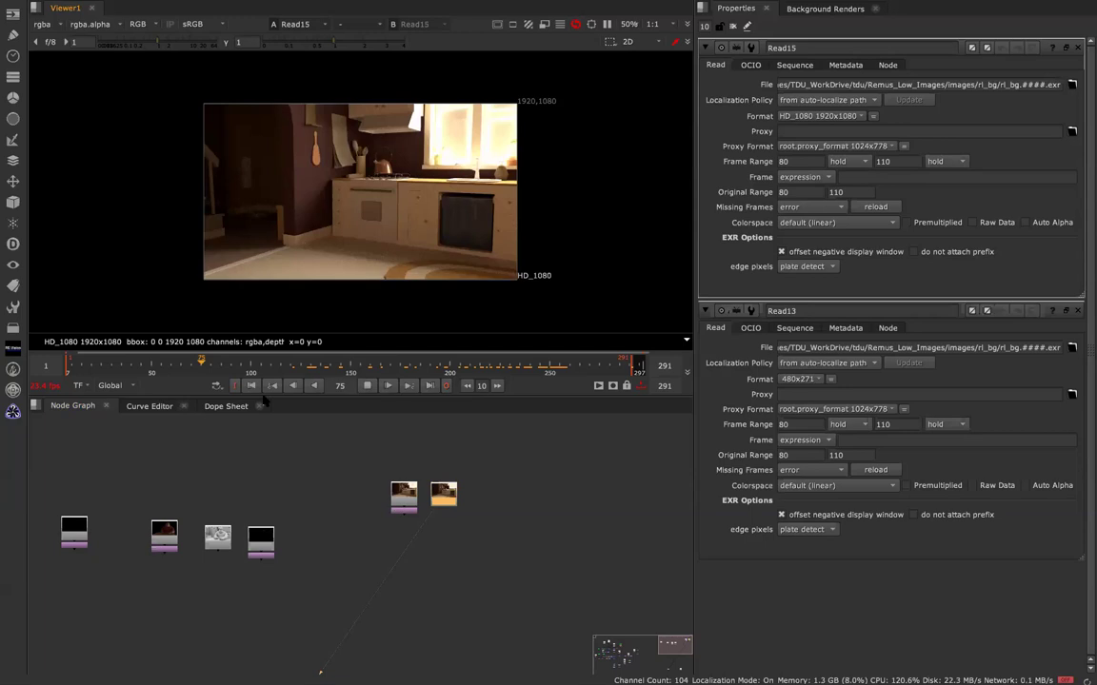
left_click(379, 390)
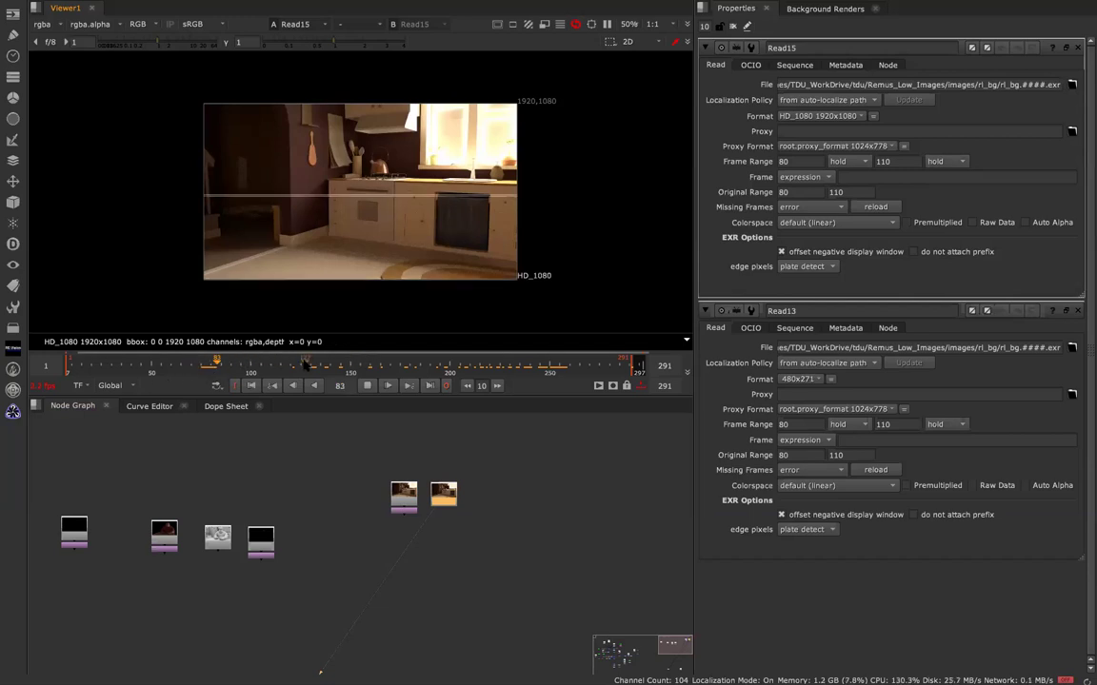
left_click(119, 364)
left_click(848, 162)
left_click(852, 162)
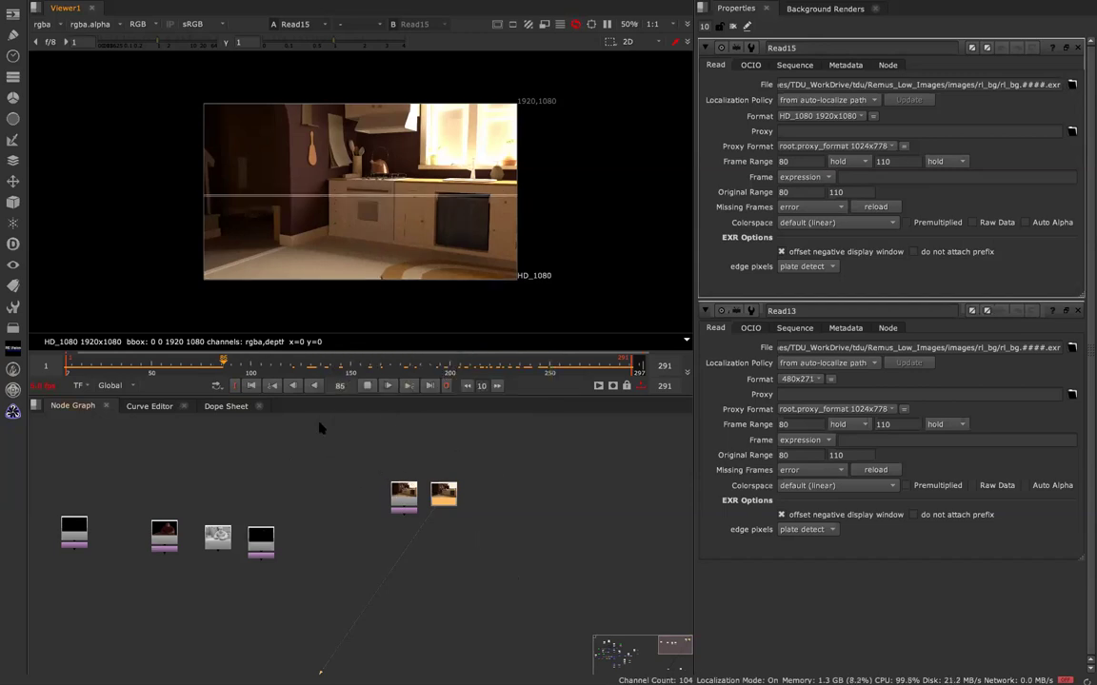
left_click(368, 387)
- Delete the old Read13 background node and move Read15 well clear of the other reads
left_click_drag(371, 464, 421, 534)
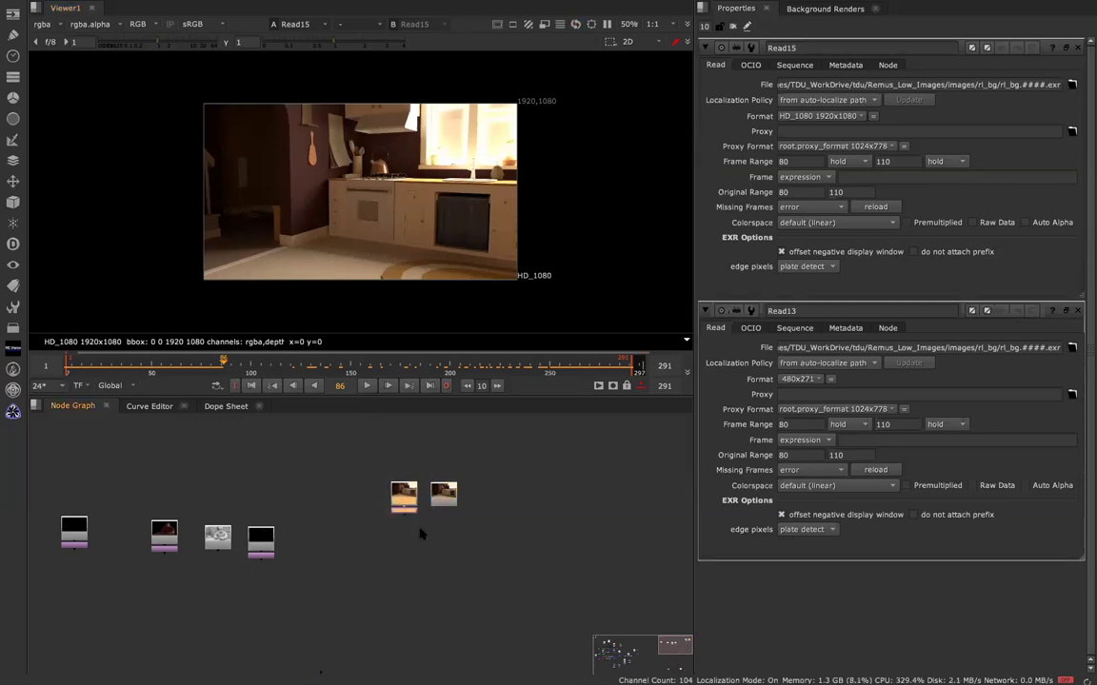
key("Delete")
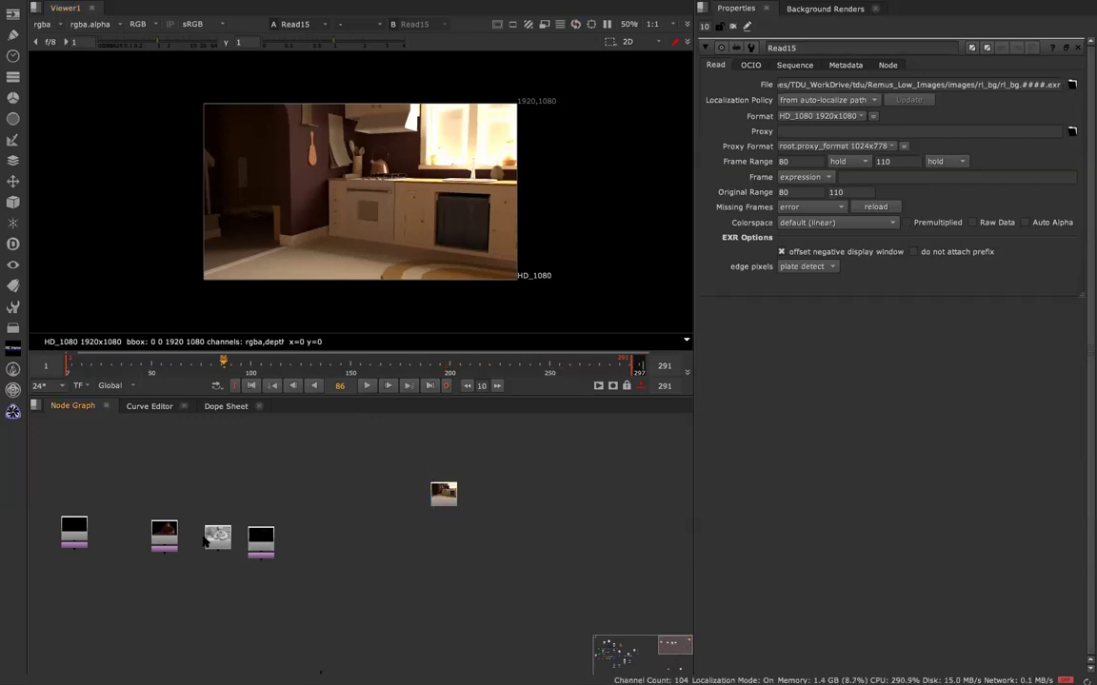
left_click_drag(448, 497, 553, 458)
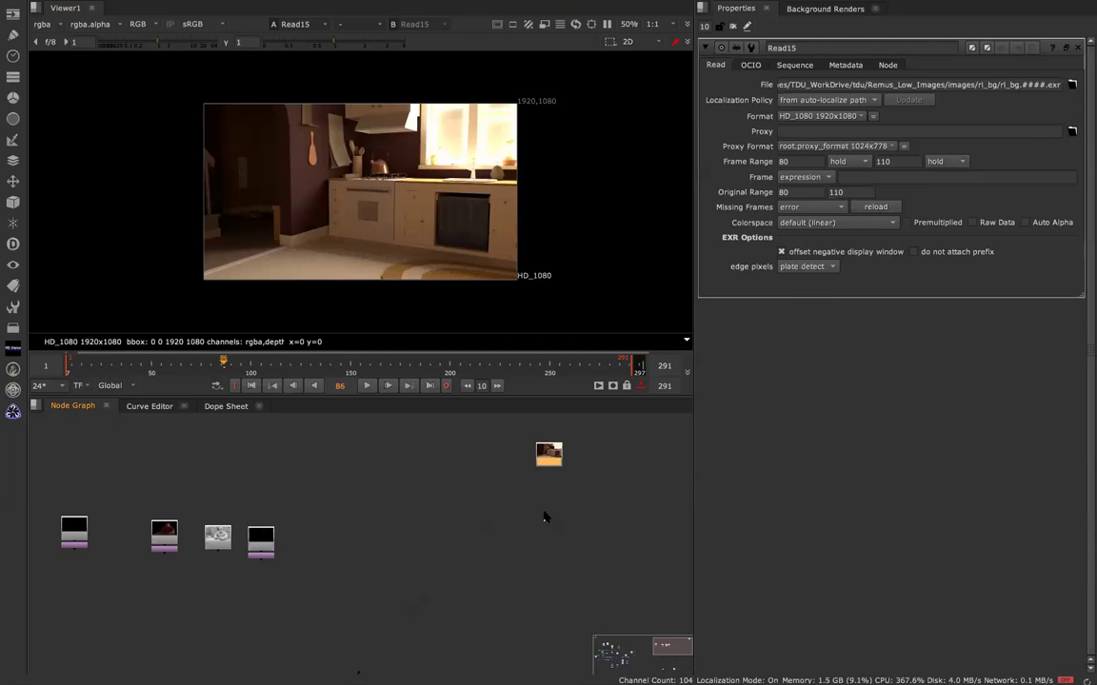
- Add a Reformat node below Read15 and compare its output format with the full size format in the project settings
key("Tab")
type("re")
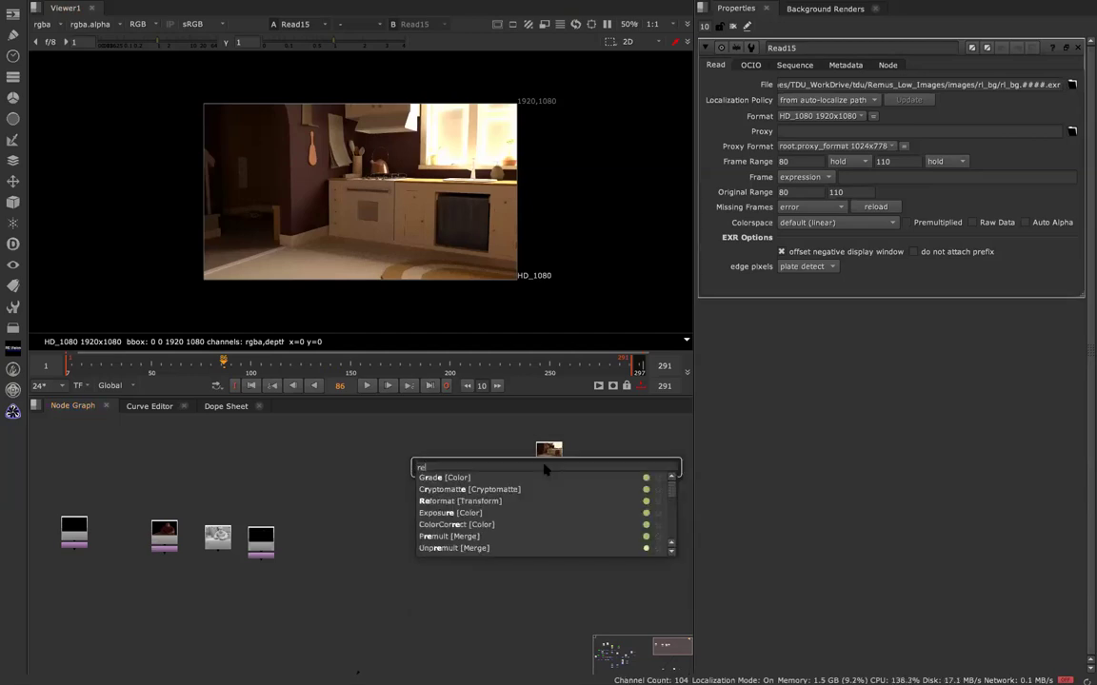
key("Down")
key("Down")
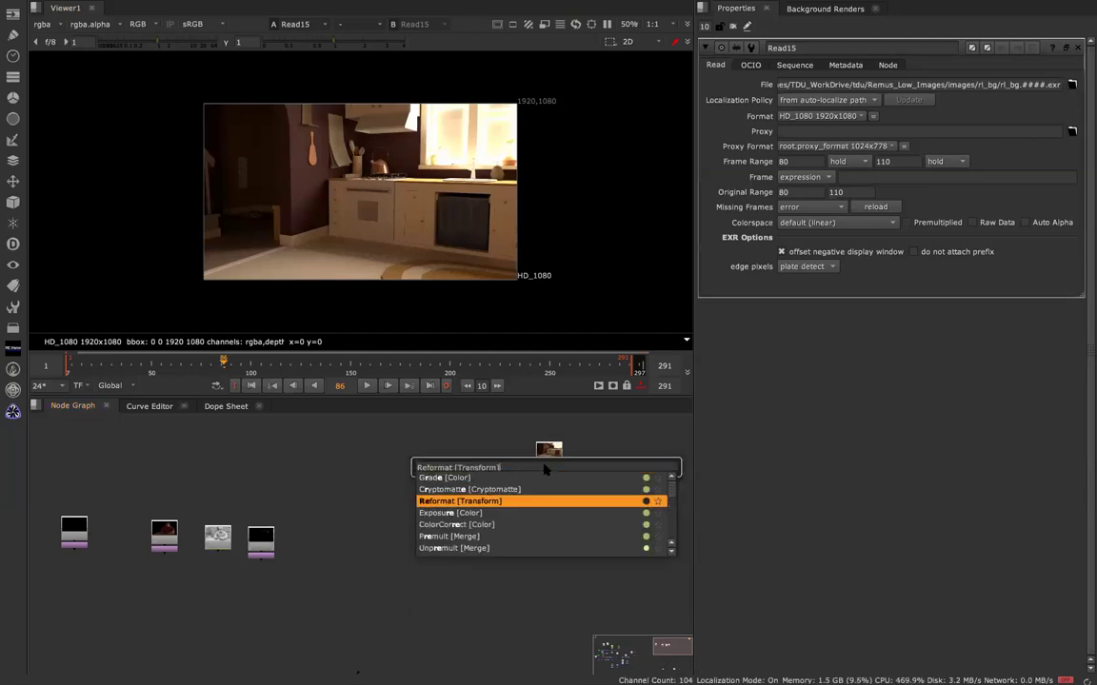
key("Return")
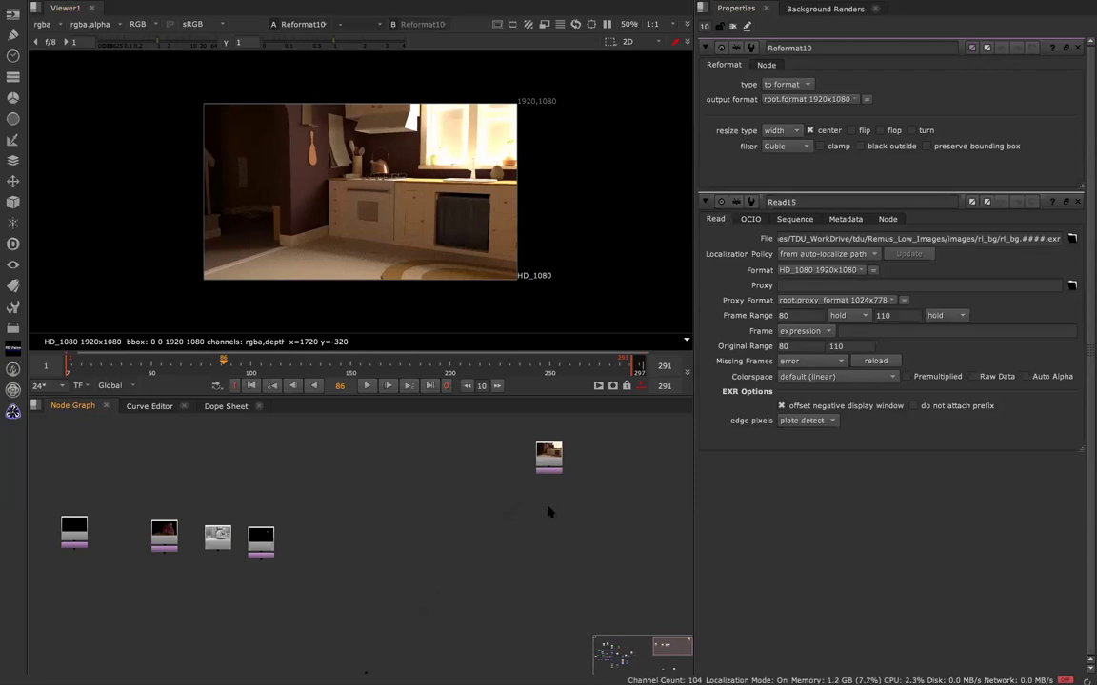
key("s")
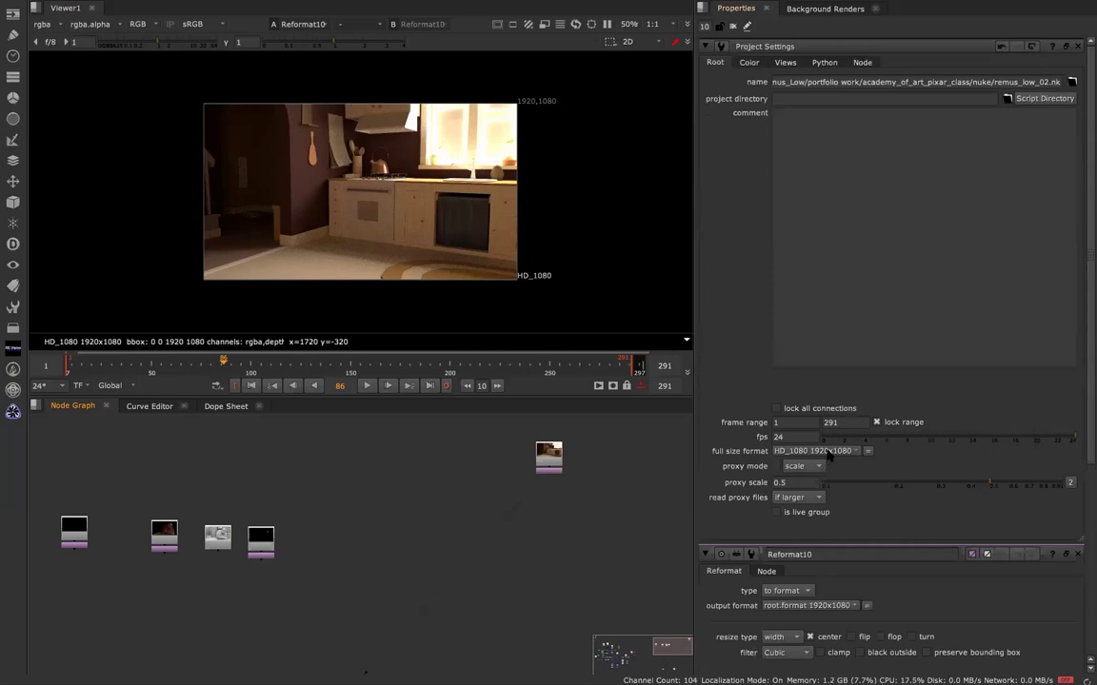
double_click(549, 457)
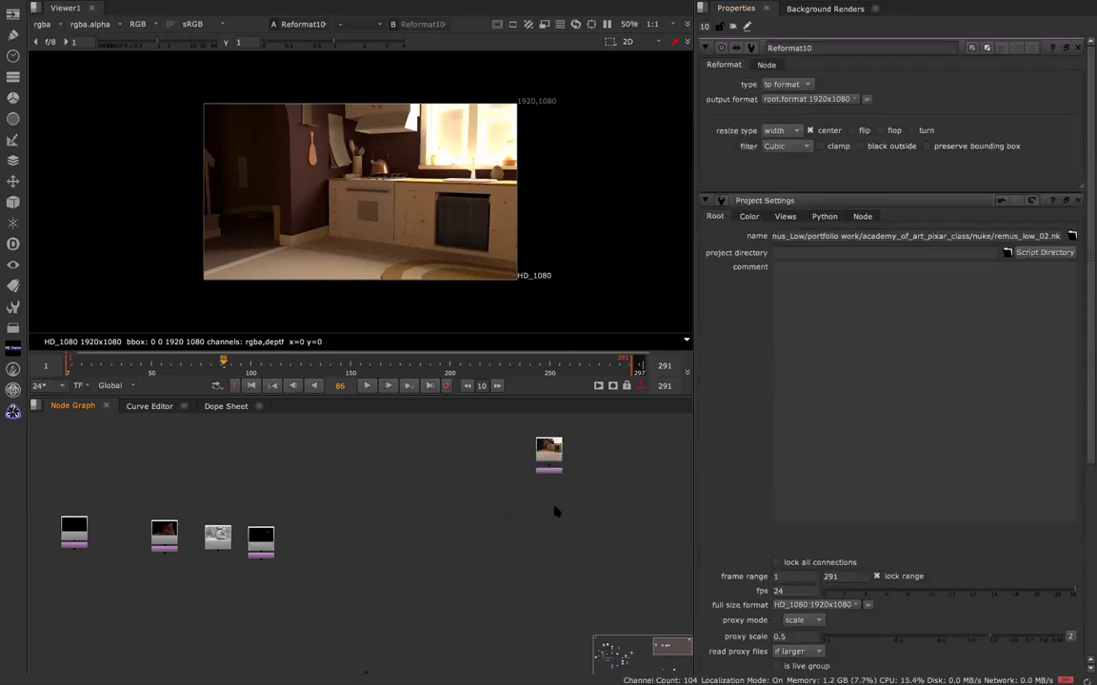
key("Tab")
key("Return")
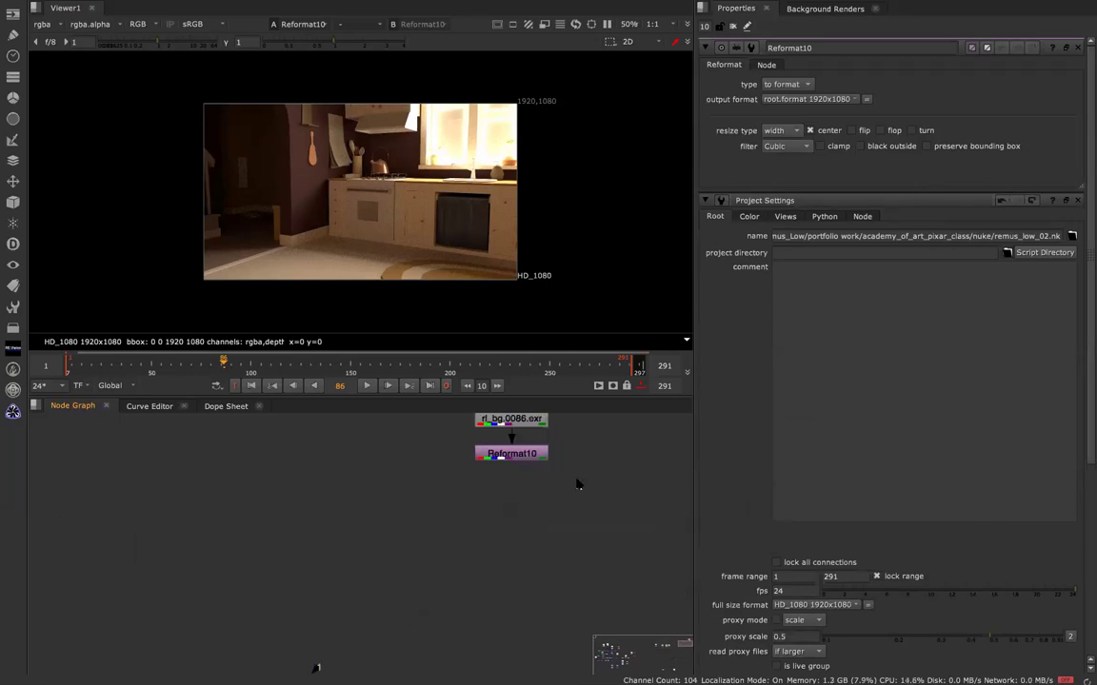
scroll(577, 484, "up", 3)
- Create a Roto node and draw a closed four-point Bezier shape around the oven area beside the wall
key("Tab")
type("r")
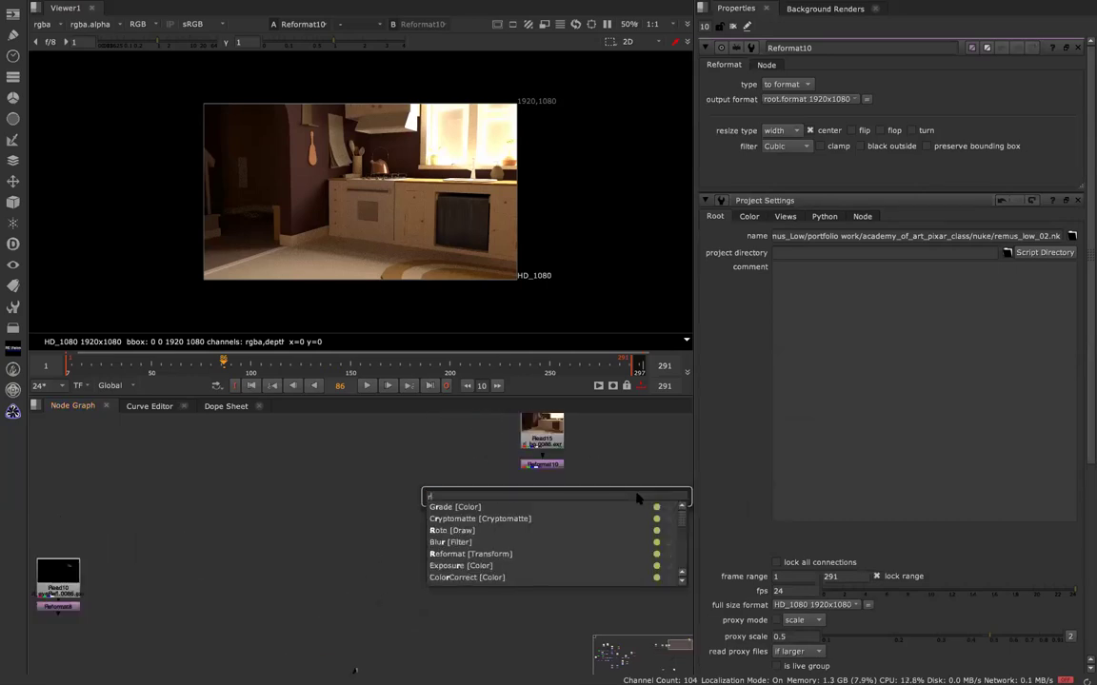
left_click(490, 530)
left_click(308, 164)
left_click(327, 241)
left_click(405, 242)
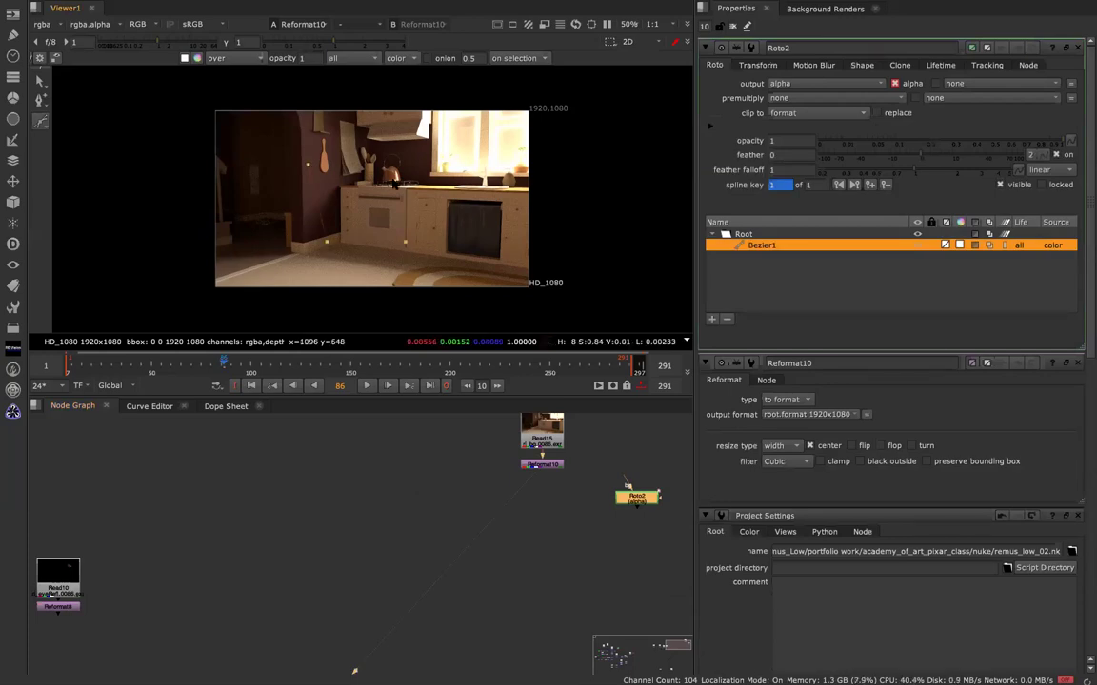
left_click(308, 166)
- Add a Grade node below Reformat10, masked by Roto2, and raise its multiply to 4
key("Tab")
type("gr")
key("Return")
left_click_drag(565, 476, 549, 502)
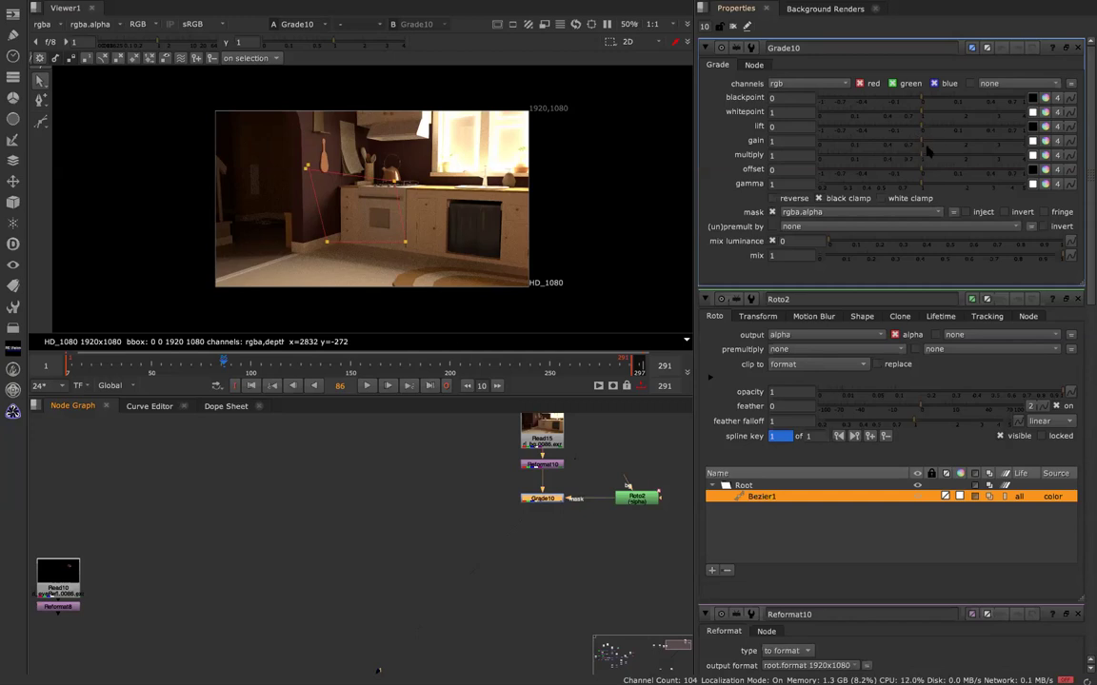
left_click_drag(928, 152, 1082, 143)
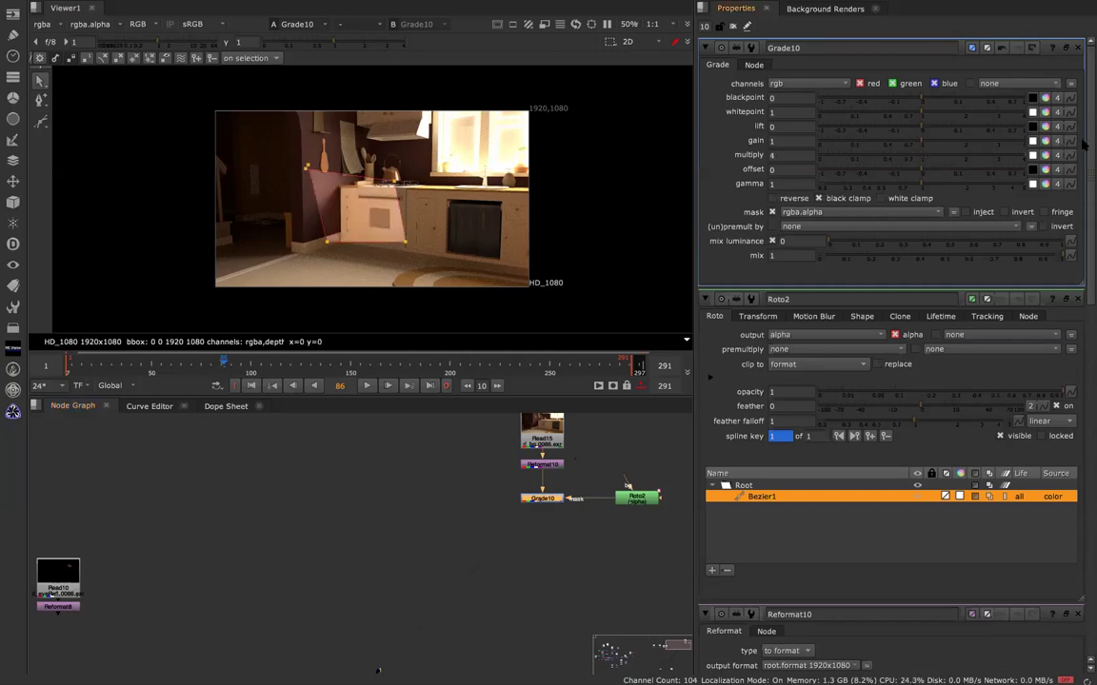
- Pull Reformat10 out of the branch and insert a Transform node between Read15 and Grade10
left_click_drag(537, 466, 651, 432)
mouse_move(544, 435)
left_mouse_down()
mouse_move(545, 450)
mouse_move(544, 407)
mouse_move(545, 442)
left_mouse_up()
left_click(519, 478)
key("Tab")
type("tra")
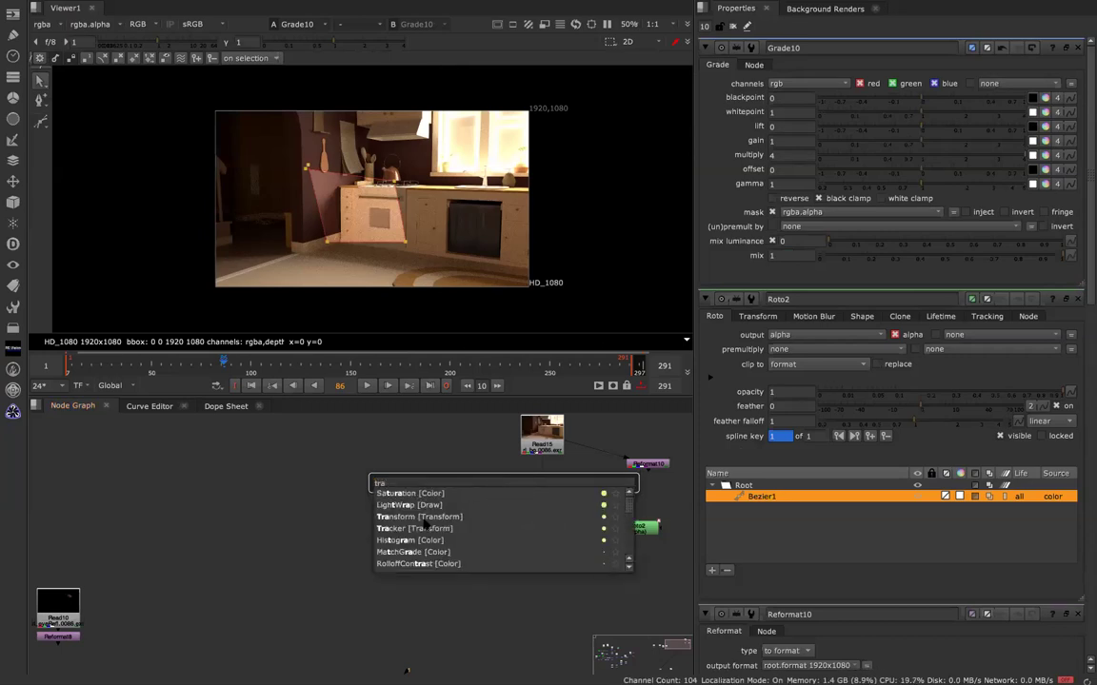
left_click(424, 520)
left_click_drag(509, 484, 549, 480)
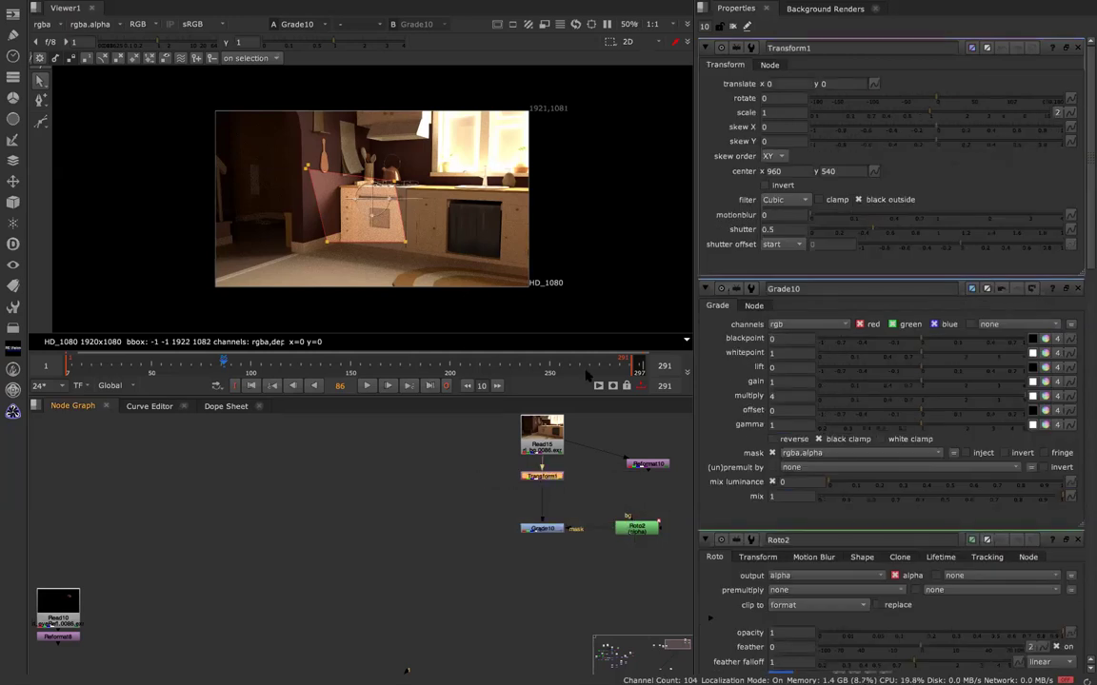
- Set the Transform1 scale to 2 and move the whole roto shape off the oven onto the wall beside it
left_click(762, 113)
type("2")
key("Return")
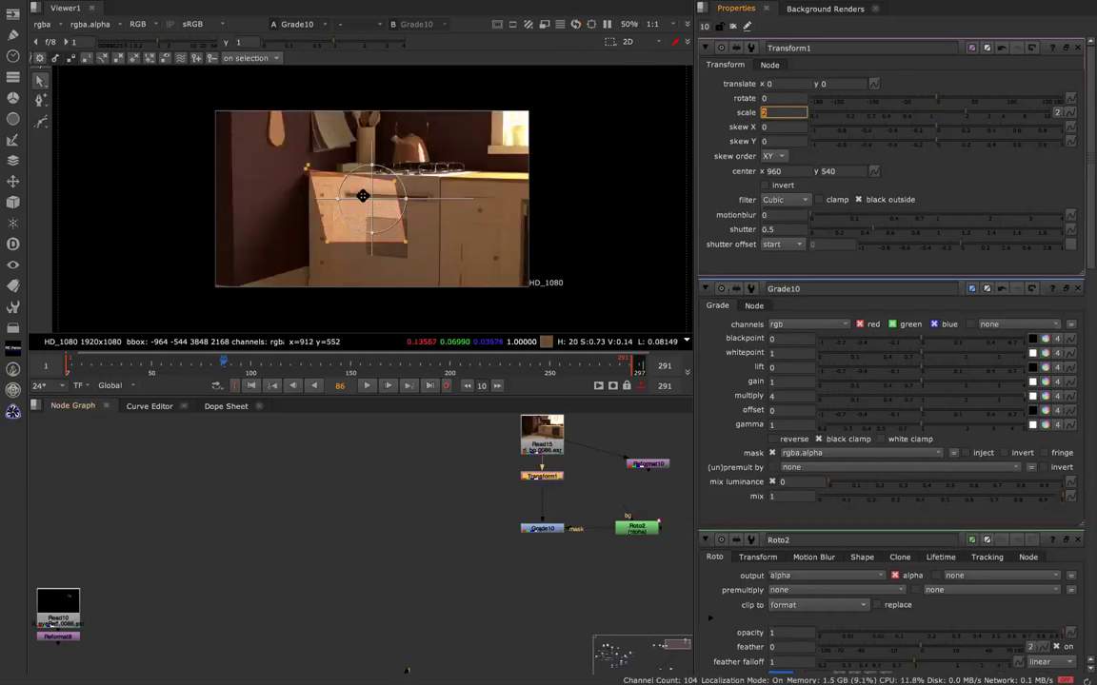
left_click_drag(285, 152, 452, 255)
left_click_drag(391, 216, 297, 208)
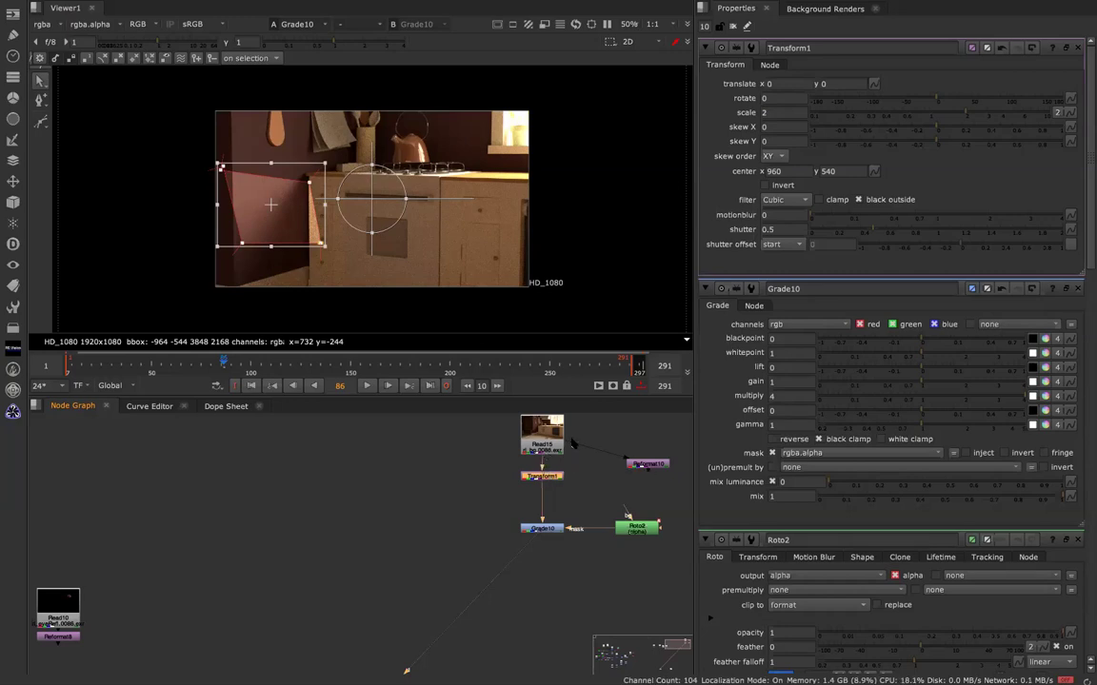
- Remove the Transform1, Grade10 and Roto2 test nodes, leaving Reformat10 reconnected directly below Read15
mouse_move(546, 479)
left_mouse_down()
mouse_move(601, 483)
mouse_move(544, 479)
mouse_move(644, 466)
mouse_move(549, 486)
left_mouse_up()
key("Delete")
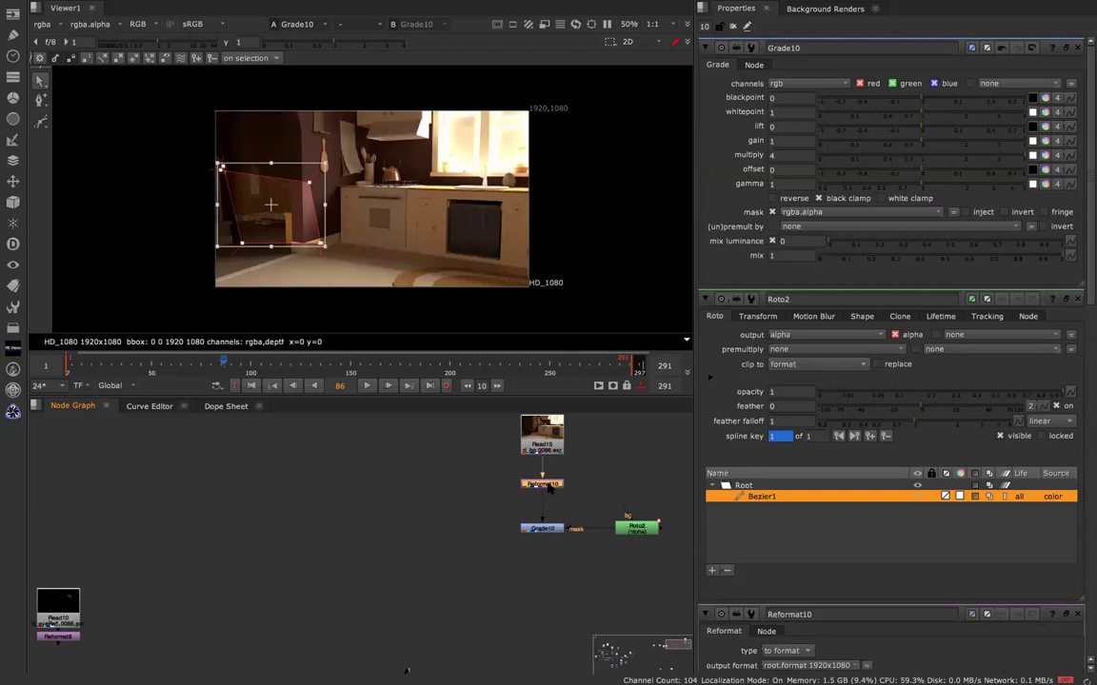
left_click(549, 531)
key("Delete")
left_click(638, 534)
key("Delete")
key("Delete")
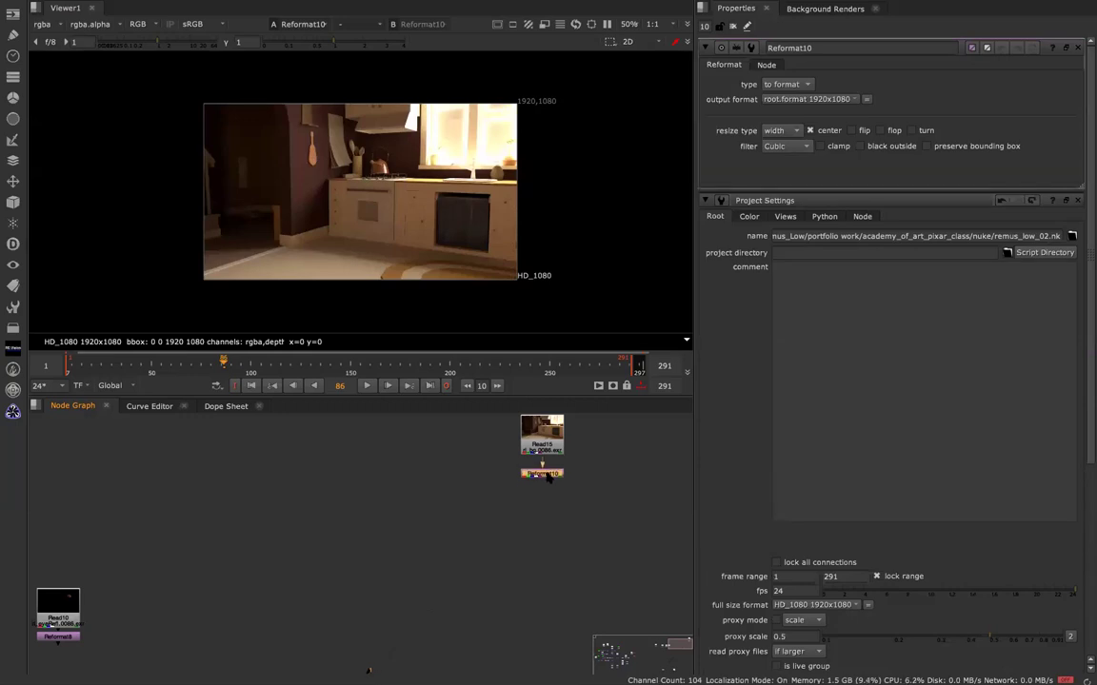
- Add Unpremult and Premult nodes below Reformat10, placing the Premult far down the branch to leave room between them
key("Tab")
type("un")
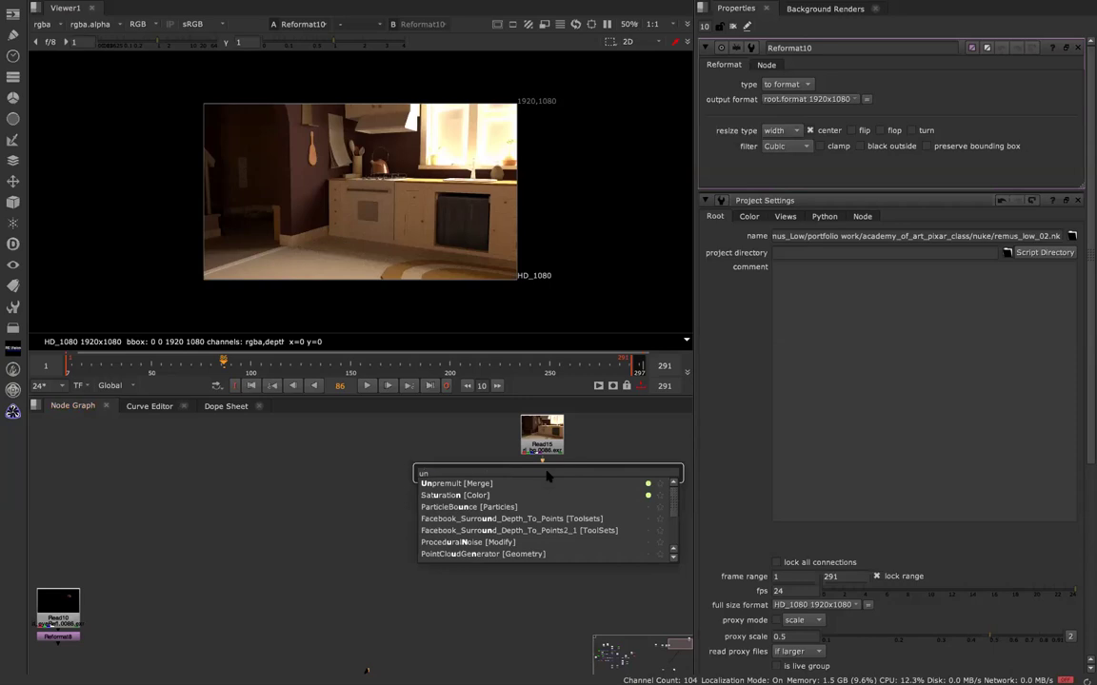
key("Return")
key("Tab")
type("pre")
key("Down")
key("Return")
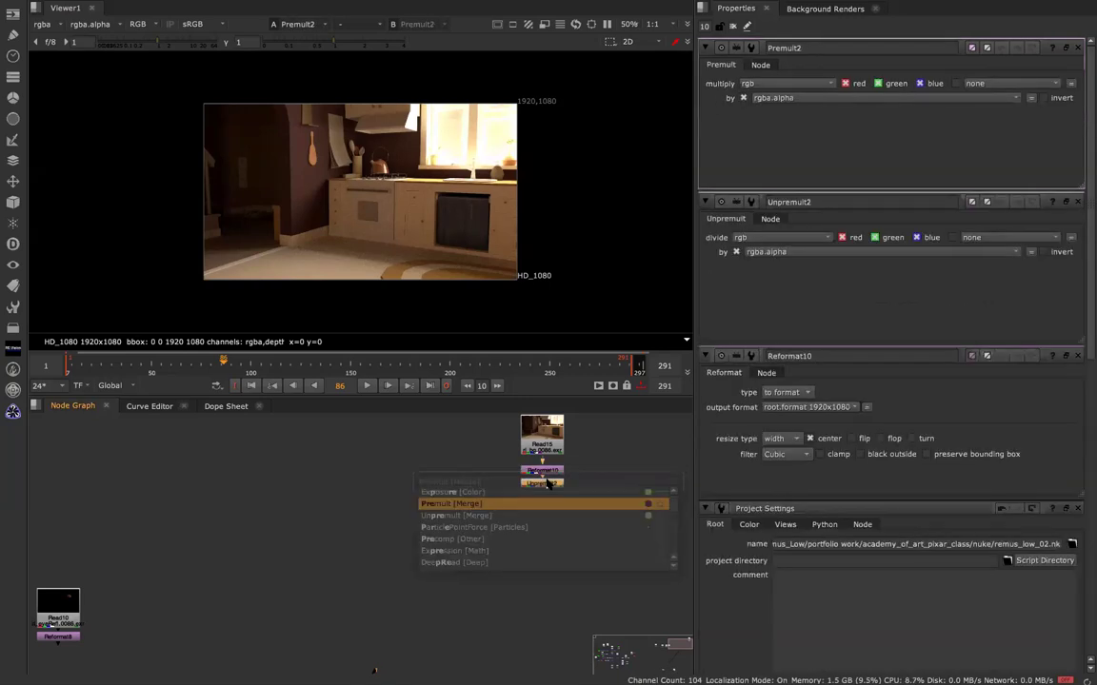
left_click_drag(541, 497, 546, 646)
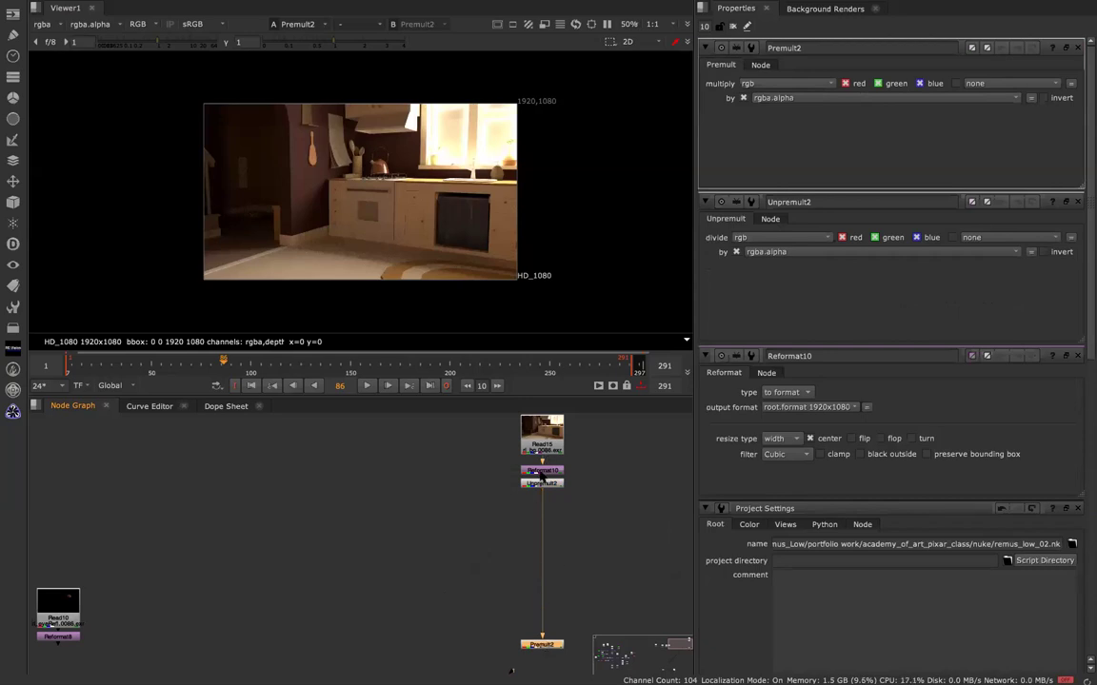
left_click_drag(544, 473, 544, 479)
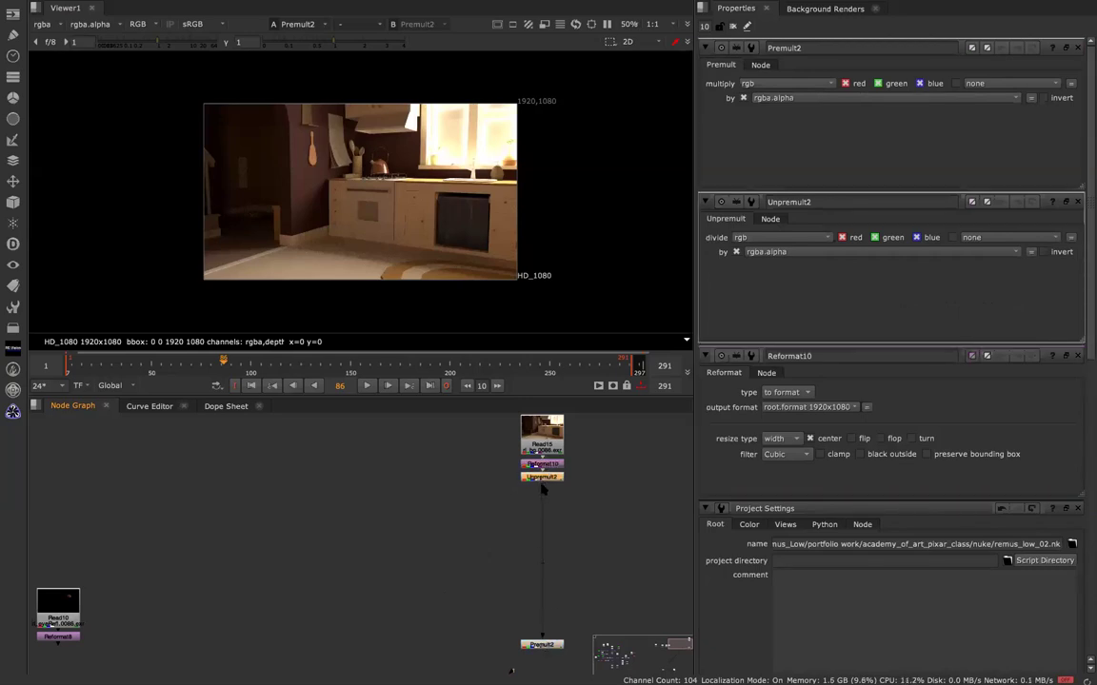
- Paste a copy of the Reformat node below the Read9 ambient occlusion pass
scroll(196, 575, "down", 8)
scroll(196, 575, "up", 1)
middle_click_drag(196, 575, 361, 576)
scroll(361, 575, "up", 3)
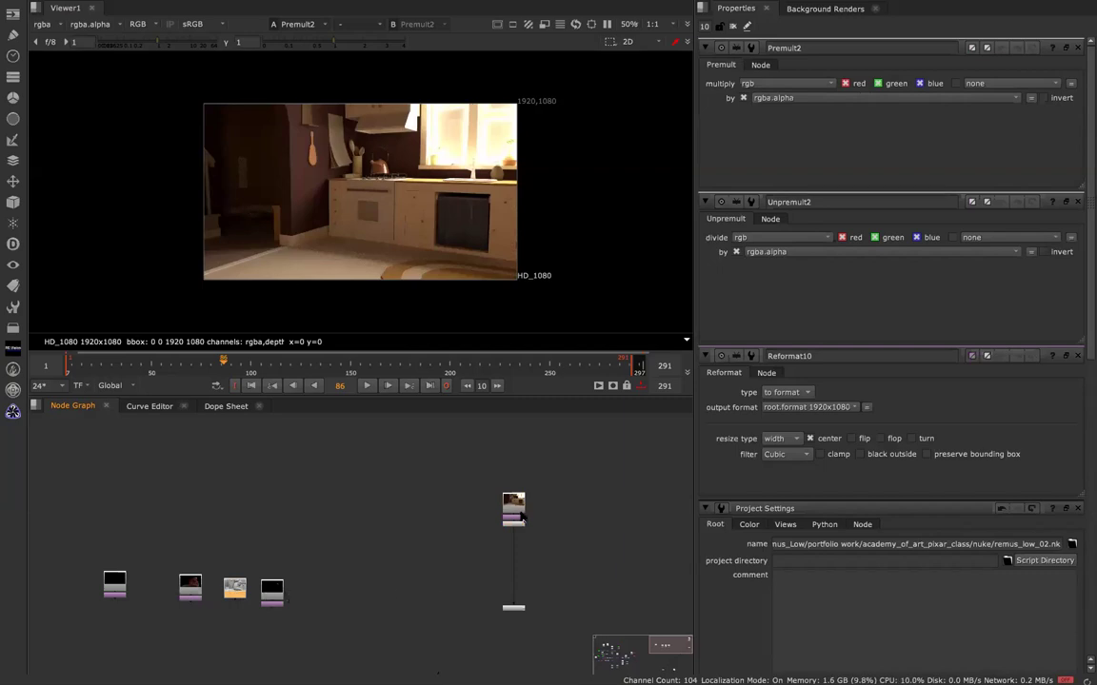
scroll(274, 607, "up", 8)
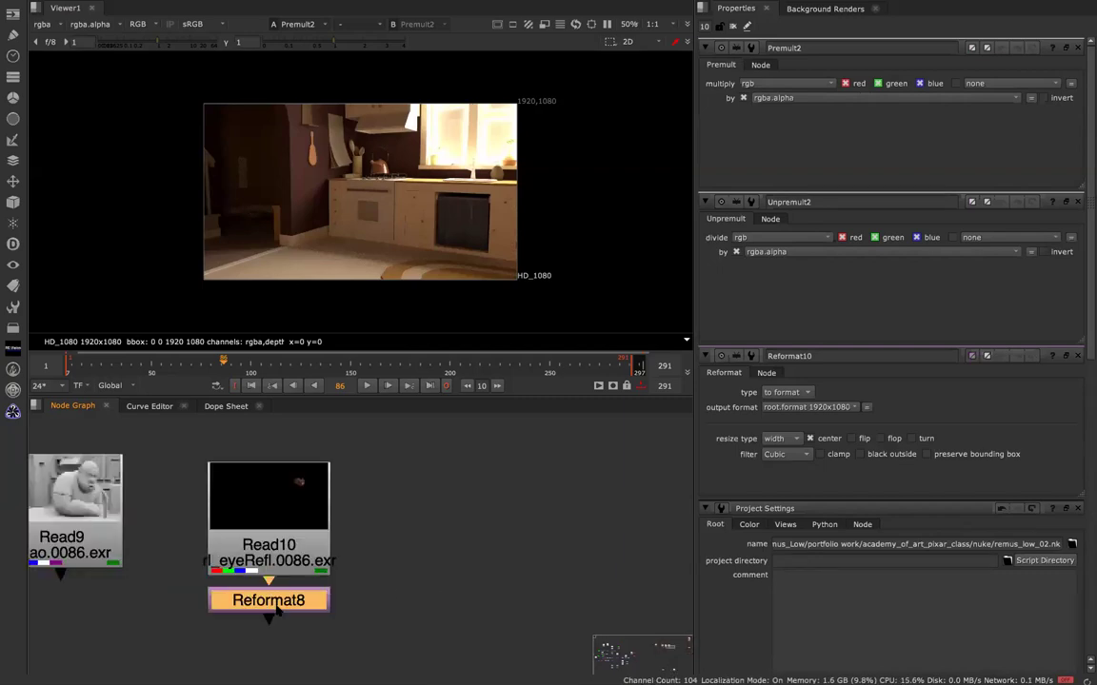
left_click(102, 545)
key("ctrl+v")
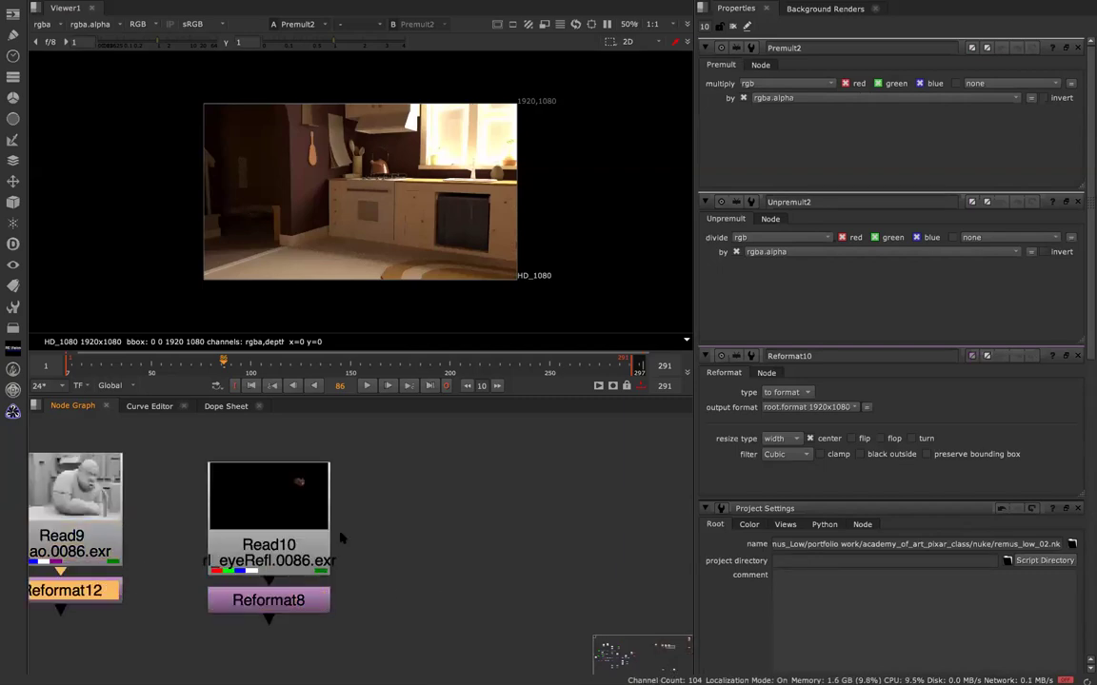
scroll(343, 539, "down", 6)
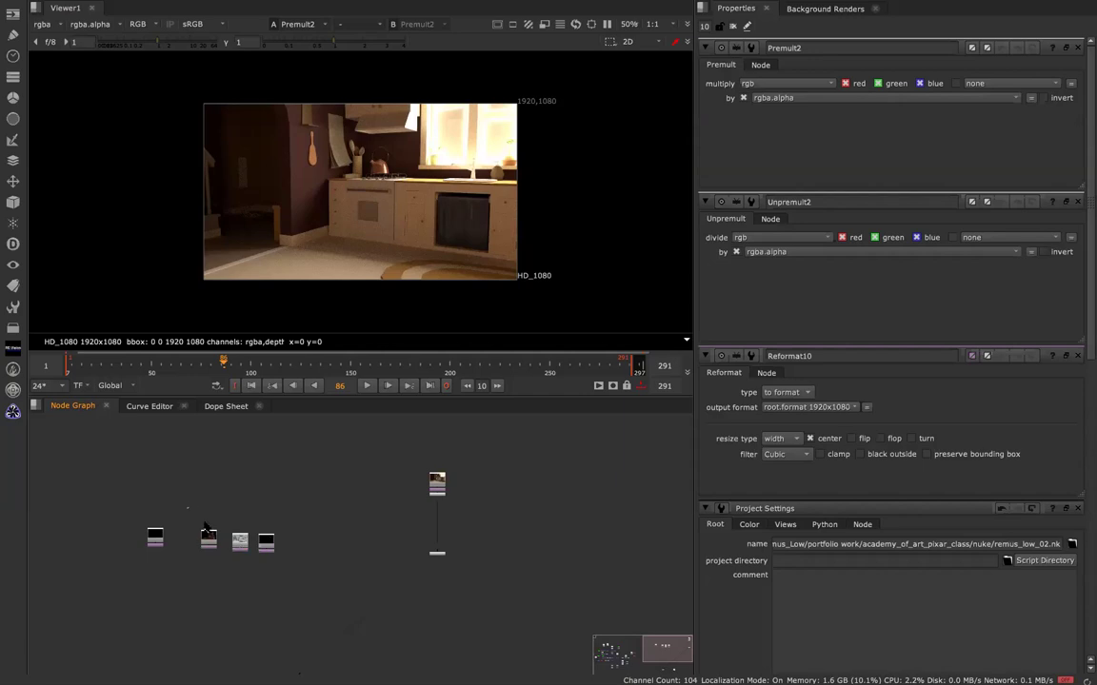
- Bring the character beauty read next to the background and merge it over between Unpremult2 and Premult2
left_click_drag(209, 537, 385, 514)
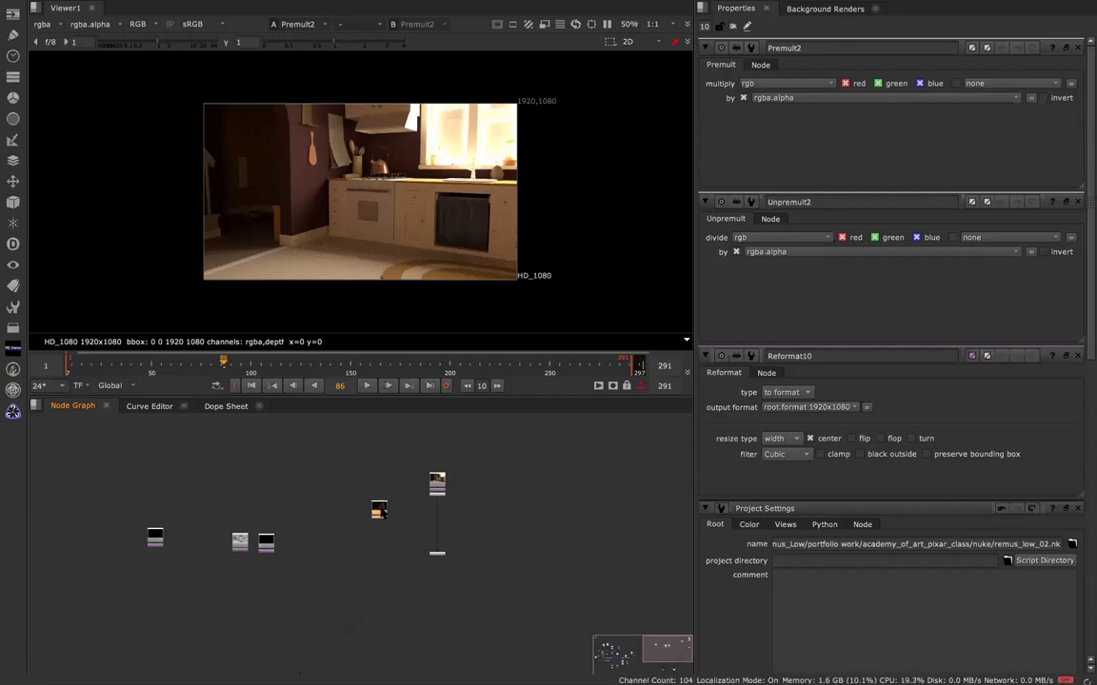
scroll(385, 530, "up", 3)
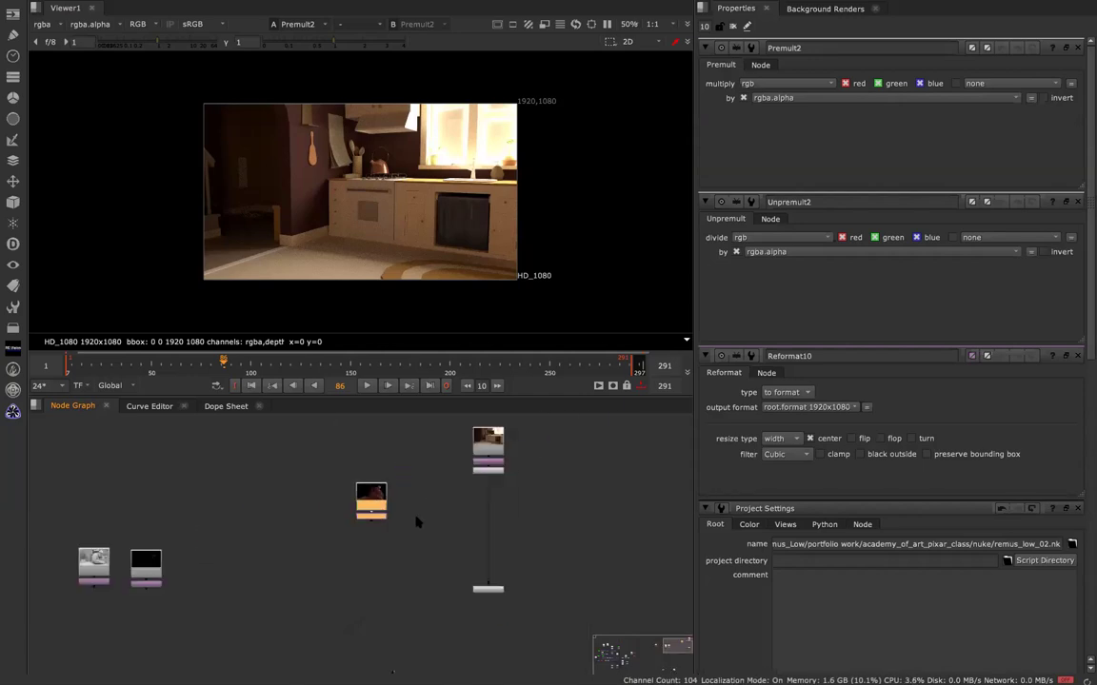
left_click(386, 527)
key("m")
left_click_drag(378, 519, 495, 516)
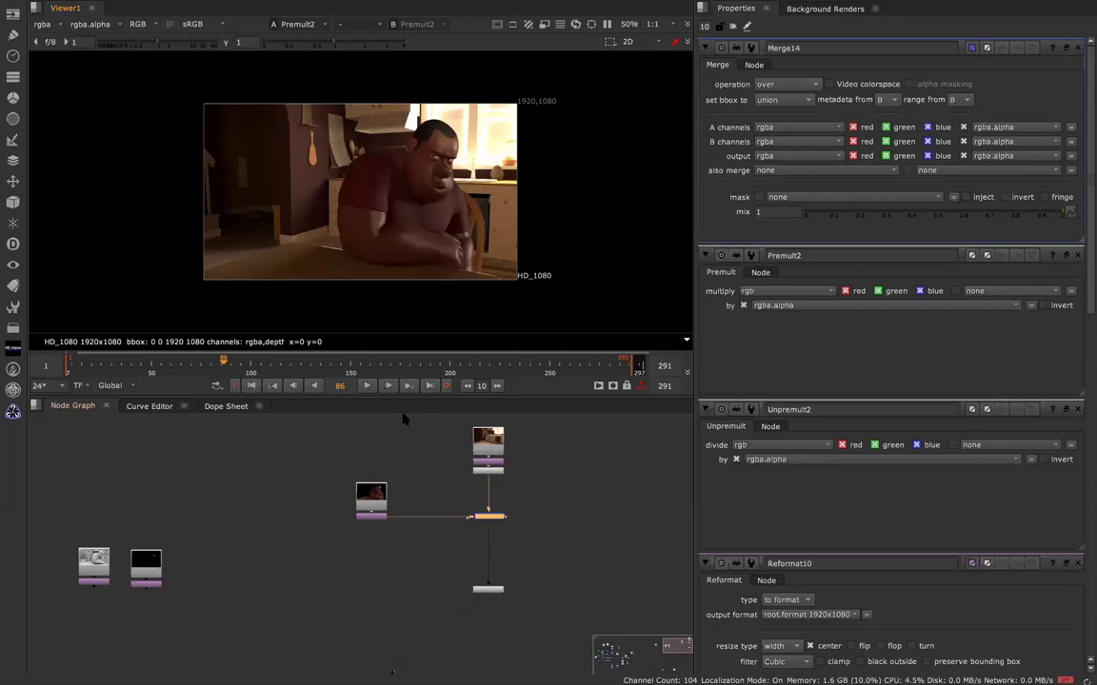
- Check the premultiplied character and kitchen composite at frame 1 and frame 291
type("1")
key("Return")
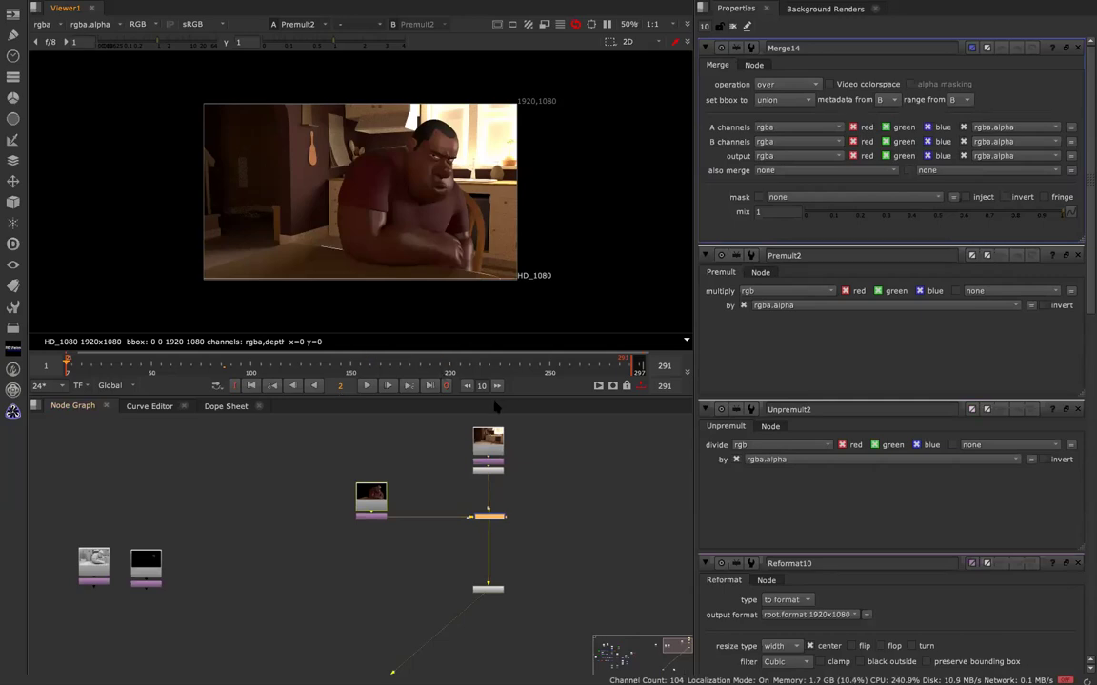
double_click(339, 387)
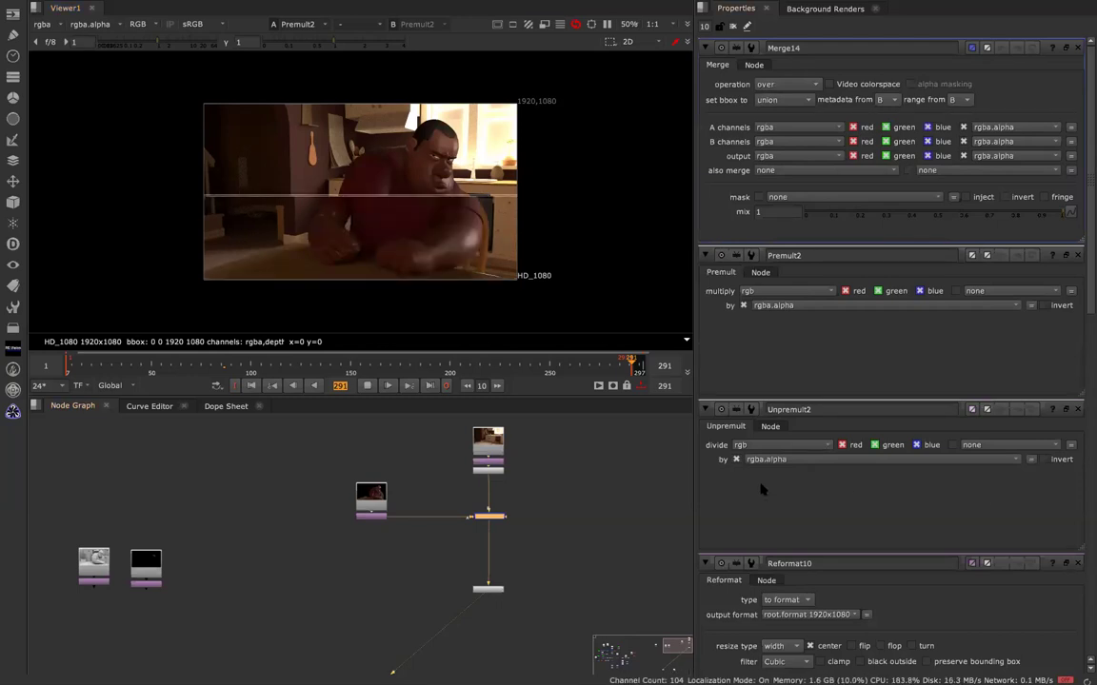
- Play back the Read15 kitchen background on its own, then go to frame 291 and view the Merge14 composite
left_click(369, 511)
left_click(488, 443)
key("1")
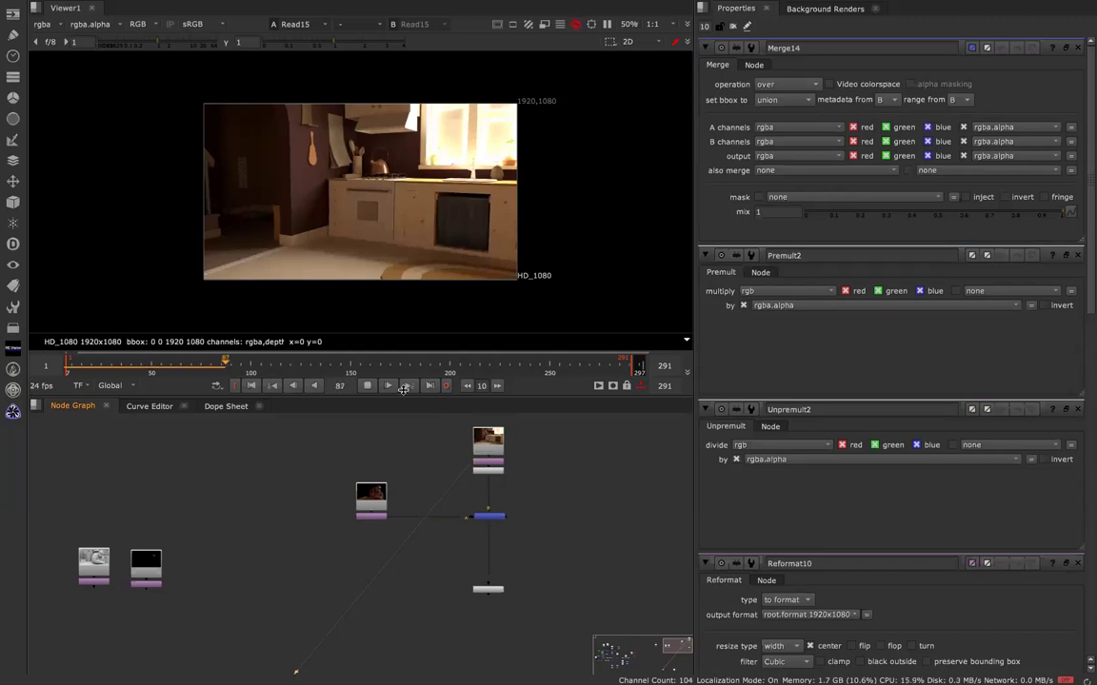
left_click(368, 386)
double_click(346, 388)
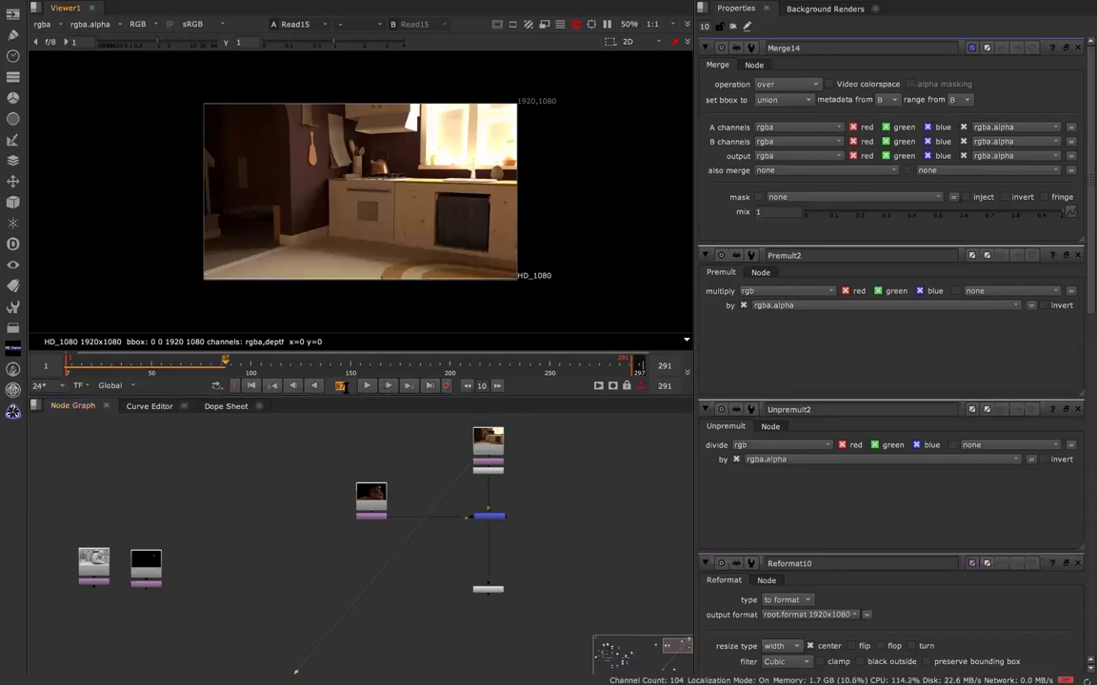
type("291")
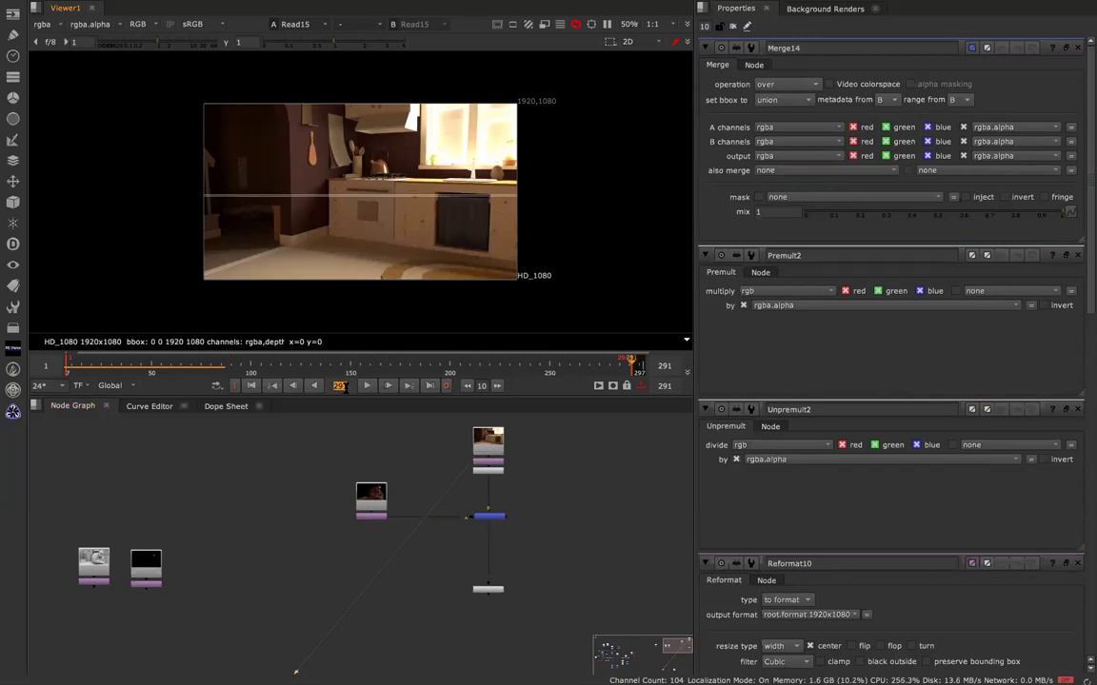
key("Return")
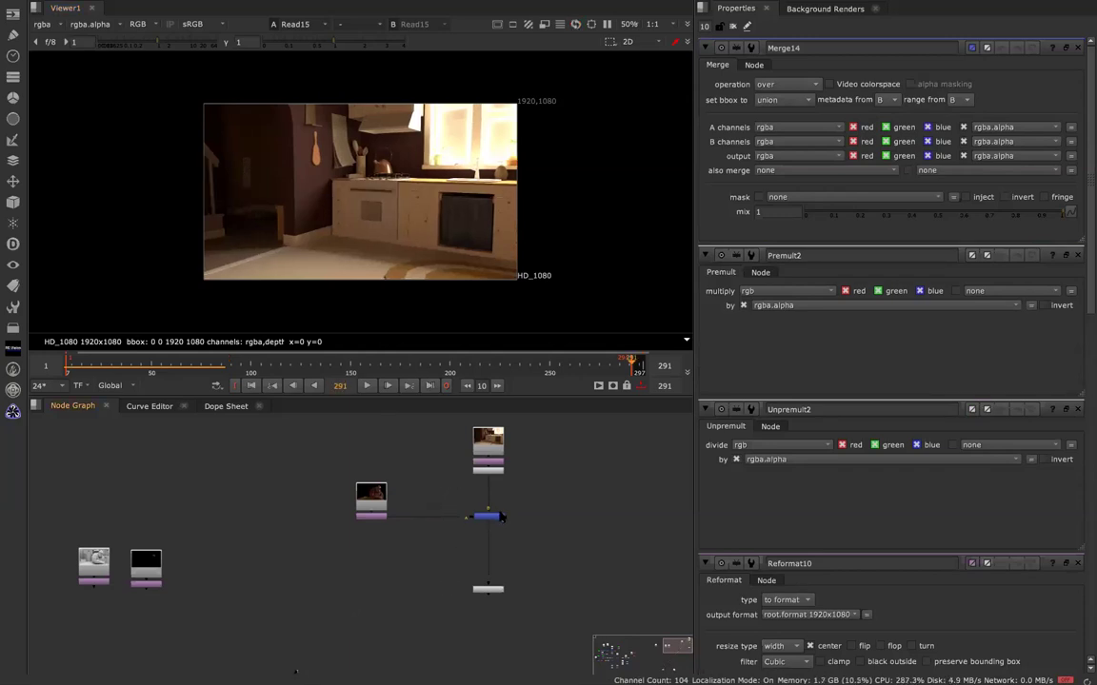
key("1")
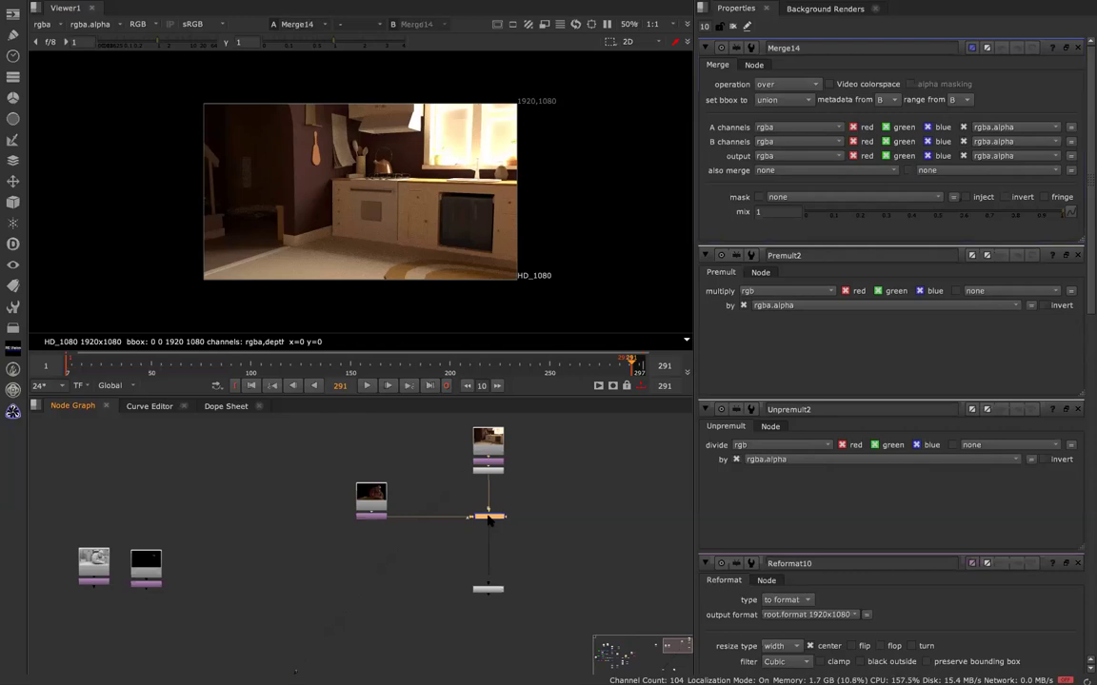
- Move the background read branch up and insert a Blur node between Unpremult2 and Merge14, viewing its output
middle_click_drag(552, 446, 491, 492)
left_click_drag(395, 451, 471, 530)
left_click_drag(427, 497, 428, 442)
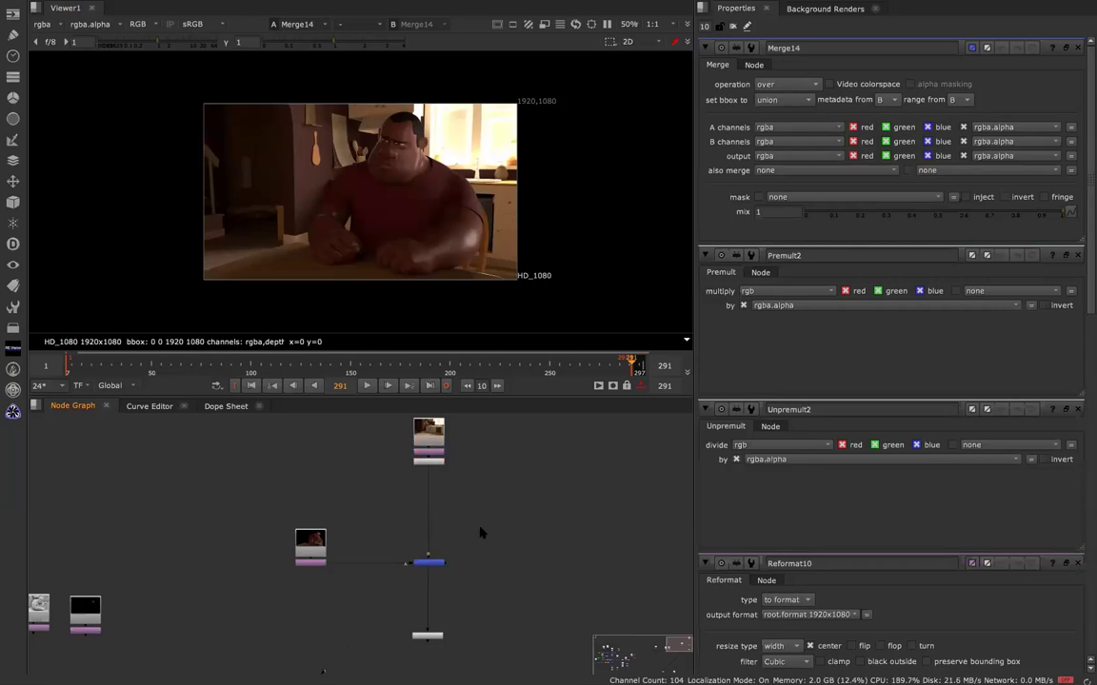
key("Tab")
type("blu")
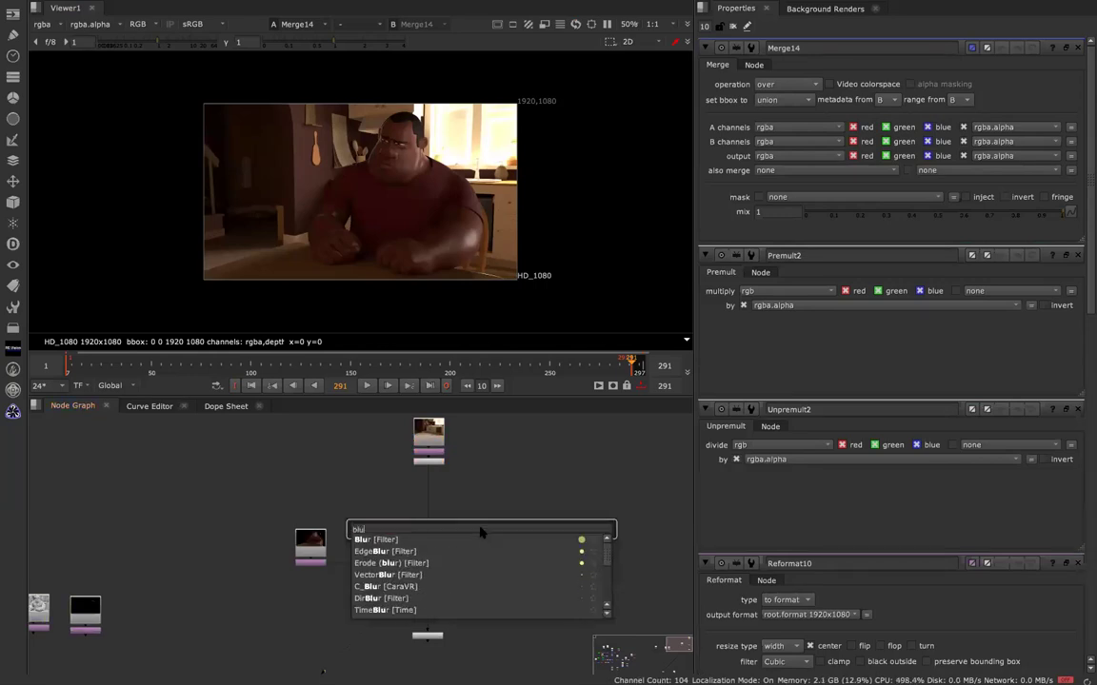
key("Return")
left_click_drag(432, 549, 426, 541)
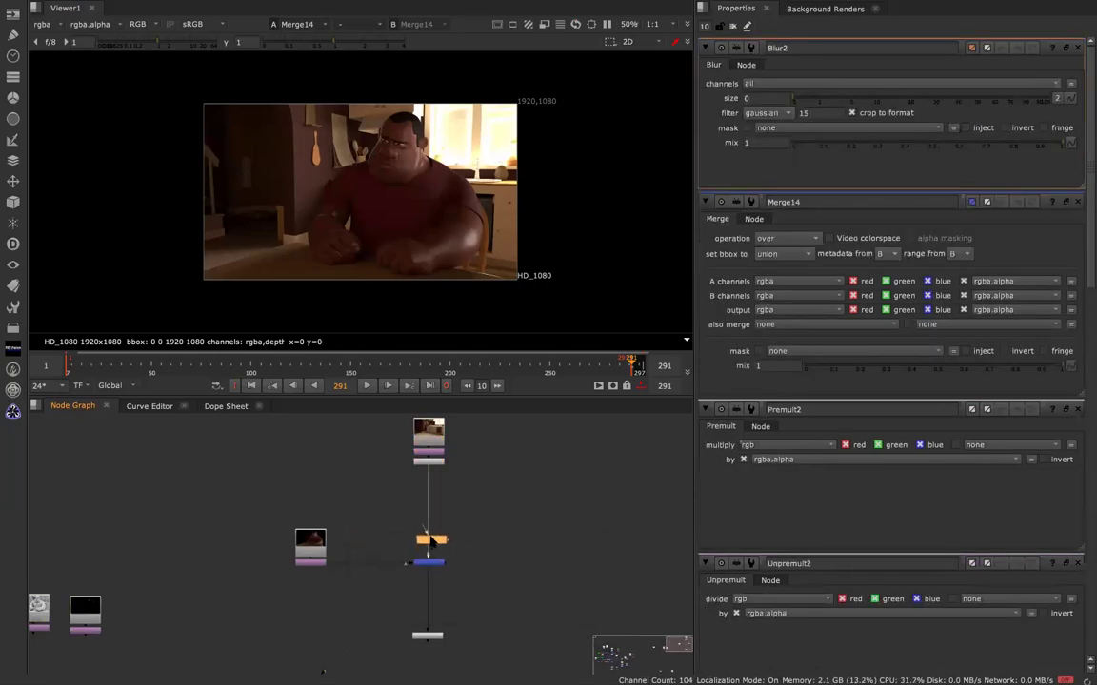
key("1")
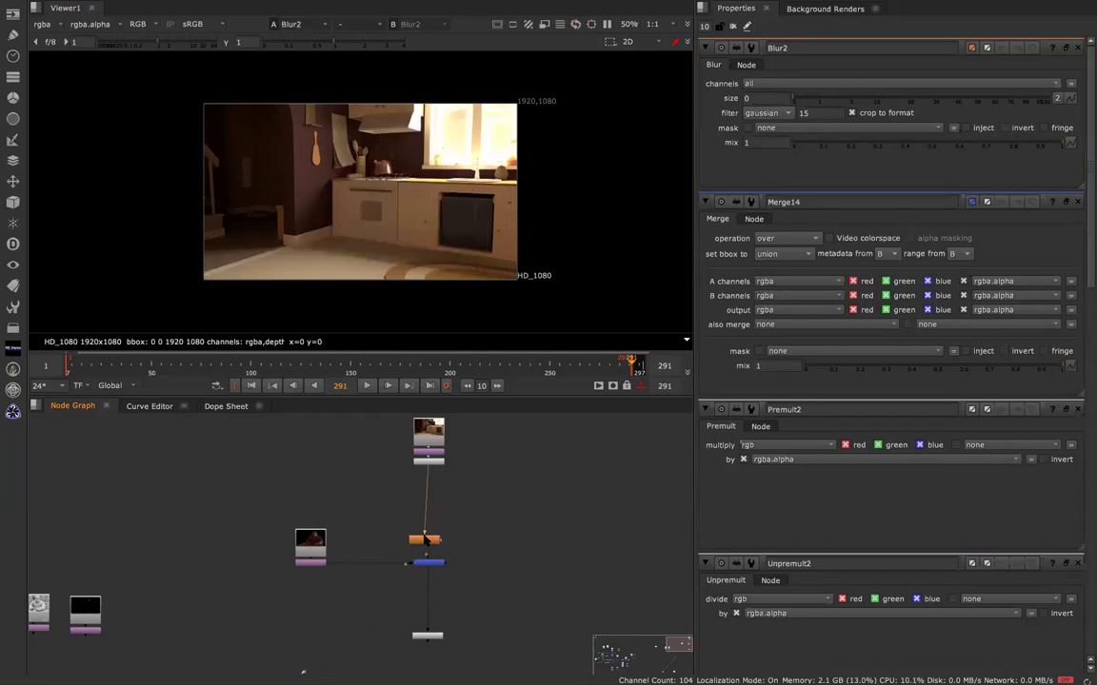
- Set the background Blur size to 15, view the Merge14 result, and line the Blur up in the branch
left_click(762, 97)
type("15")
key("Return")
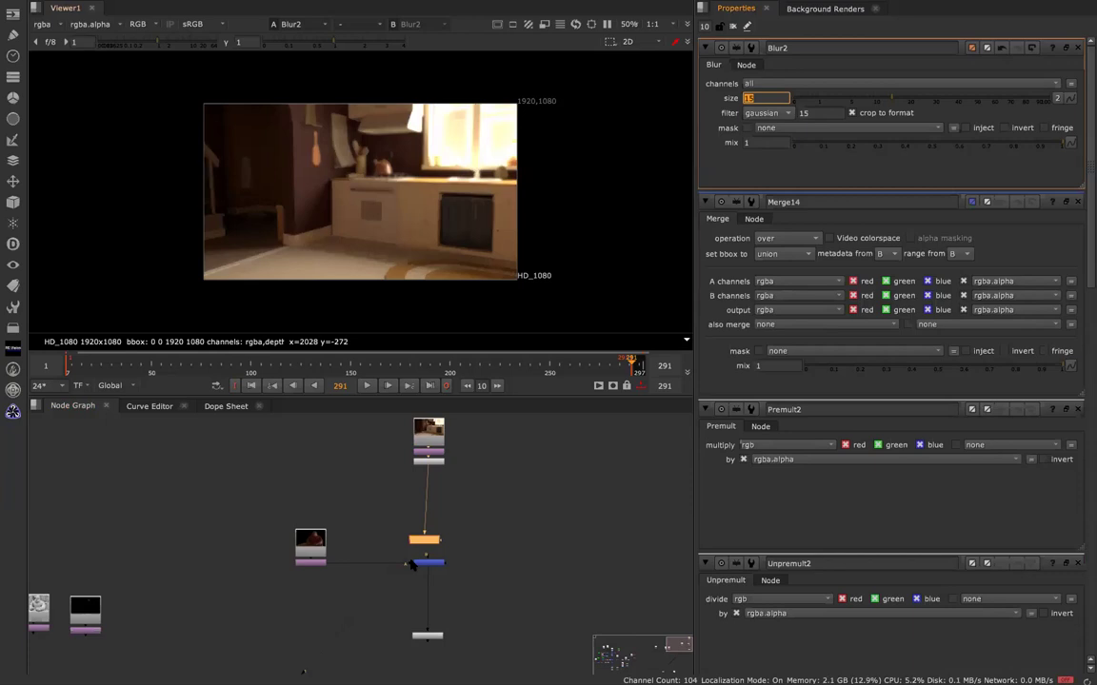
left_click(436, 565)
key("1")
key("1")
left_click_drag(435, 541, 434, 533)
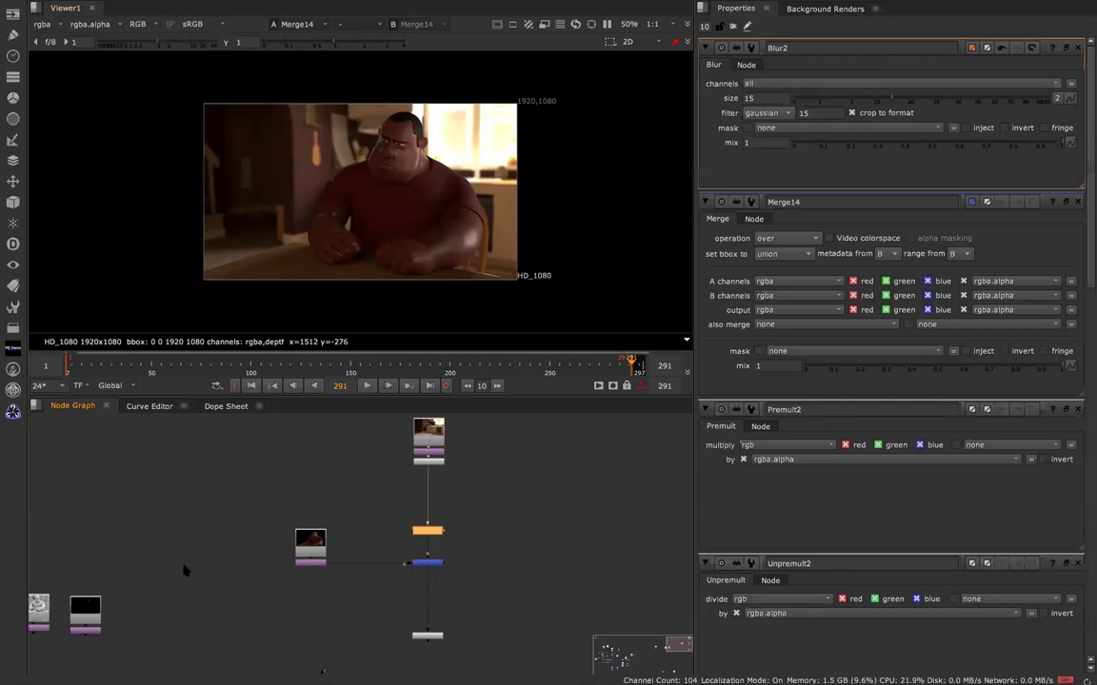
- Read in the rl_vol.####.exr volume sequence from the rl_vol render folder
middle_click_drag(164, 582, 264, 551)
left_click(139, 576)
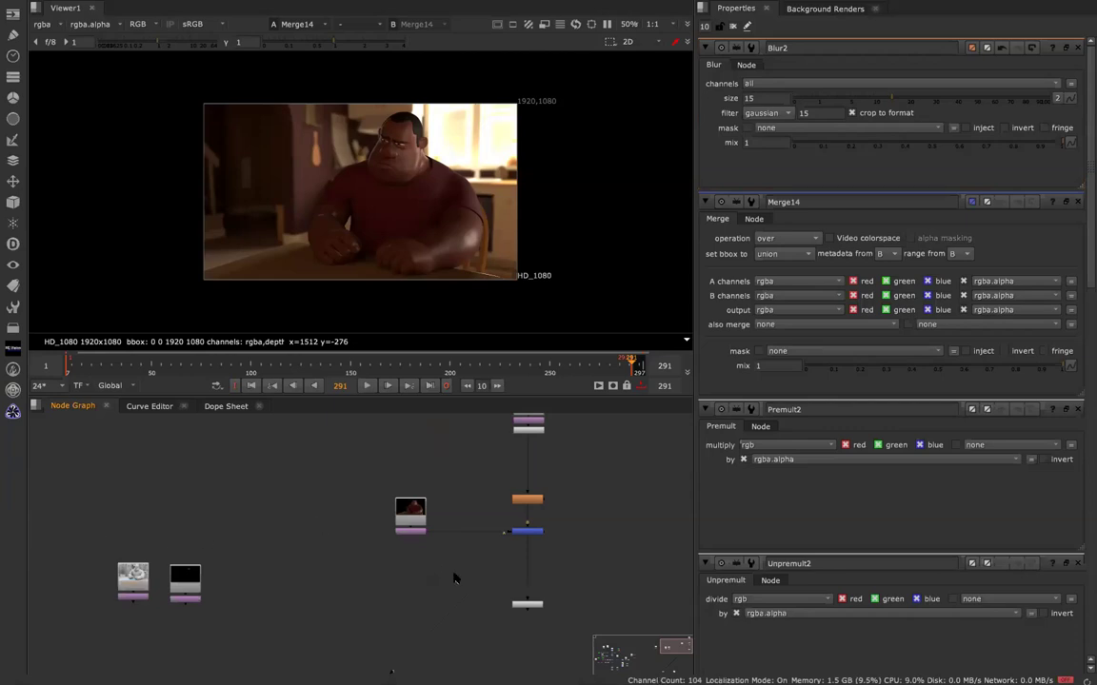
scroll(394, 578, "down", 1)
middle_click_drag(394, 578, 356, 578)
scroll(357, 578, "down", 1)
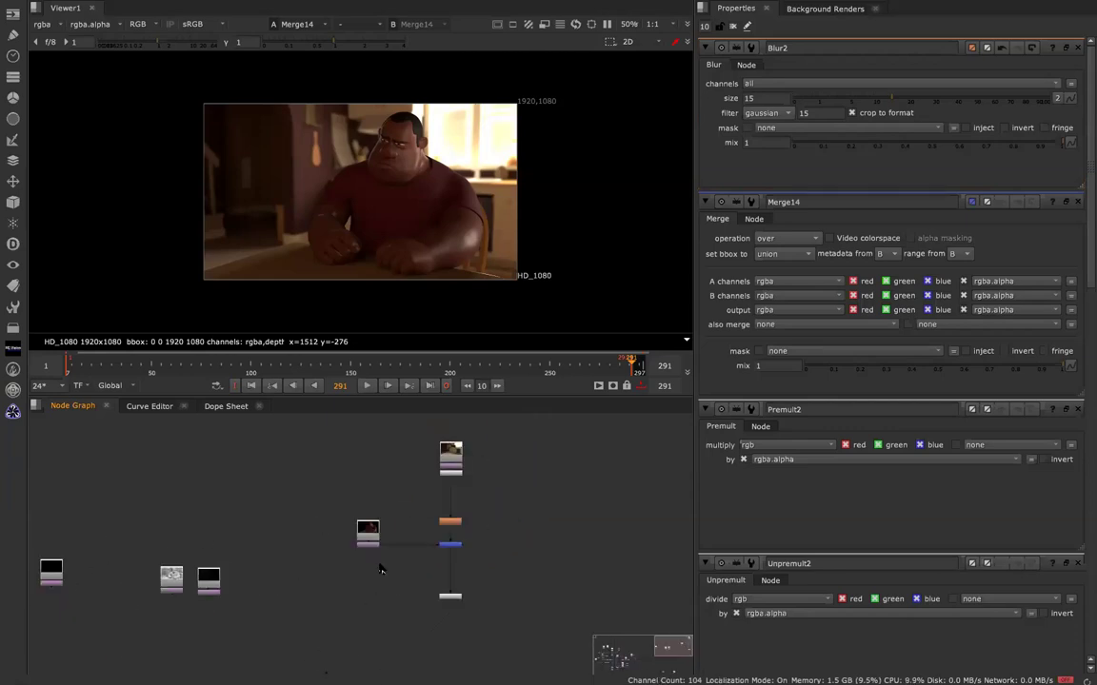
key("r")
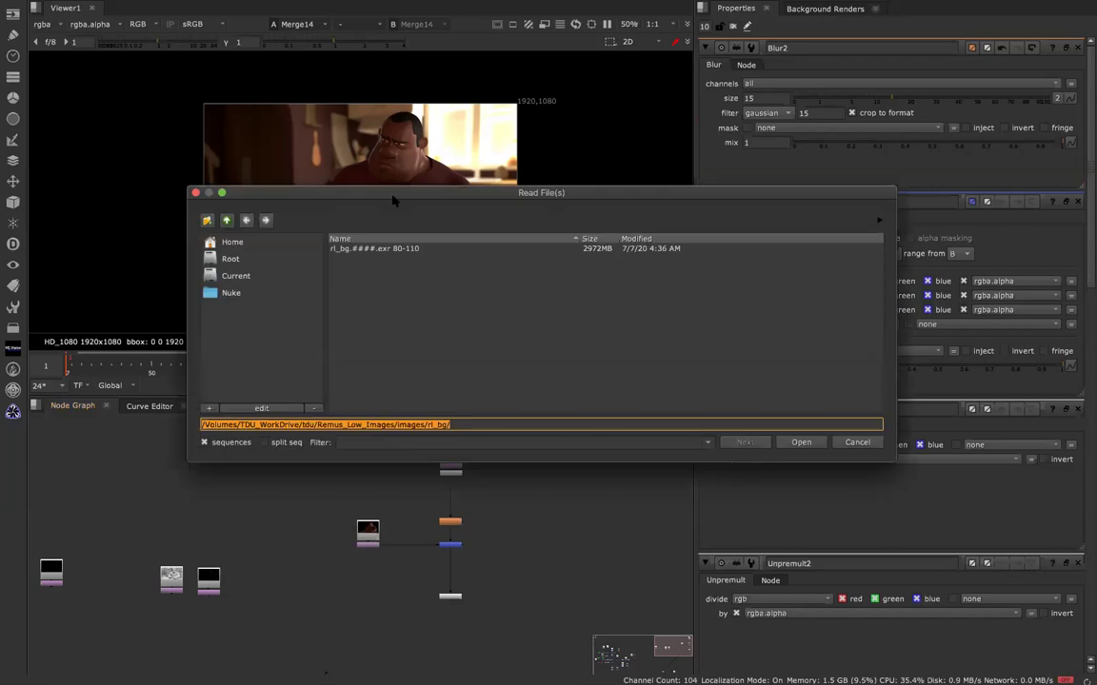
left_click(227, 220)
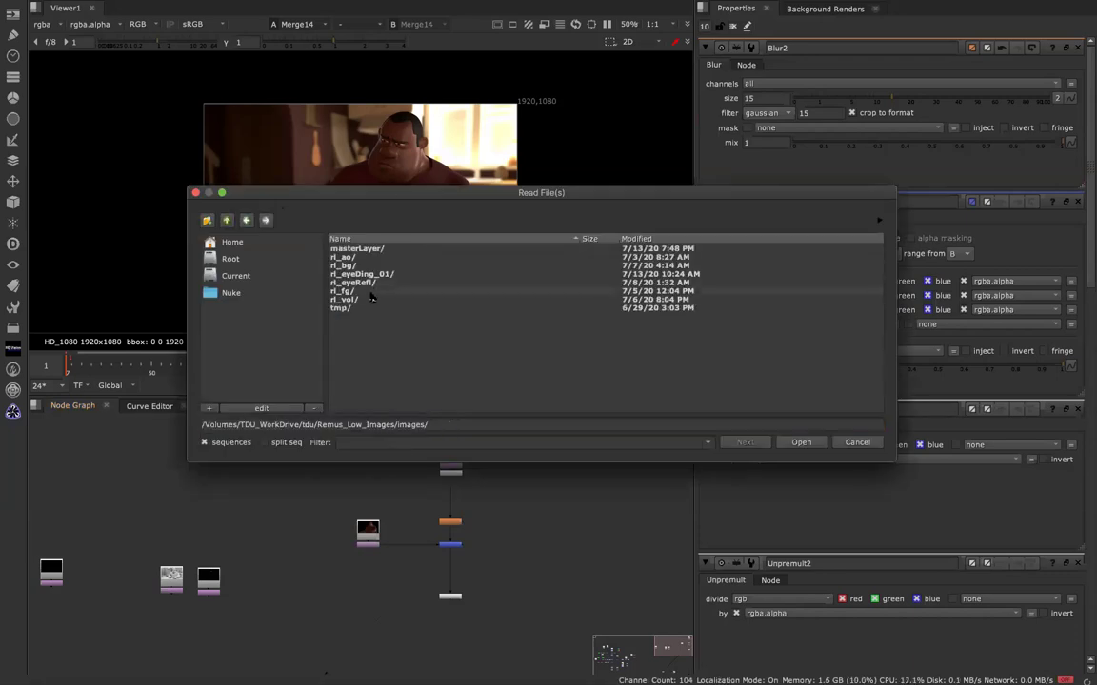
double_click(371, 299)
double_click(367, 248)
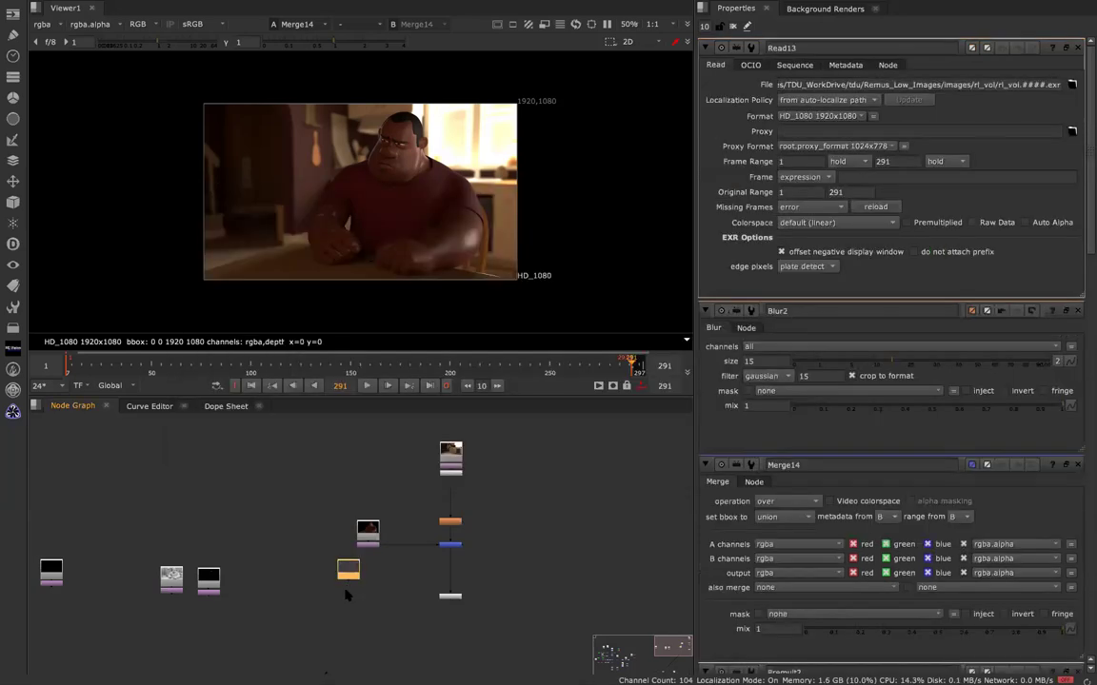
- Place the volume read beside the kitchen background and compare its image with the Unpremult2 output
left_click_drag(348, 572, 561, 477)
key("1")
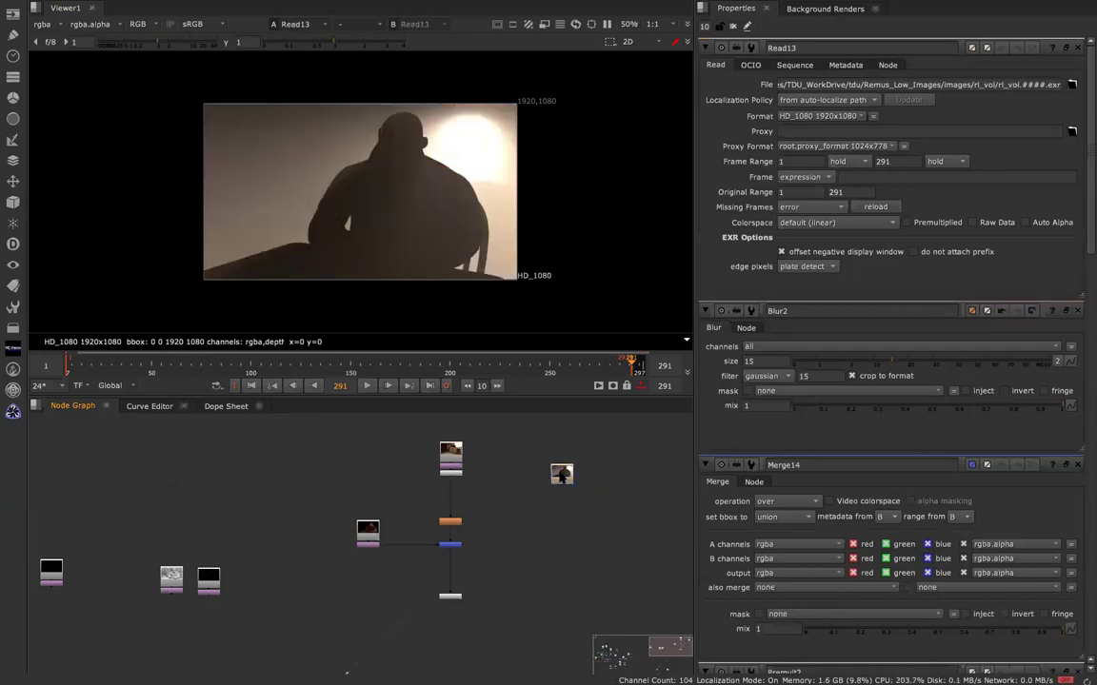
left_click(456, 474)
key("1")
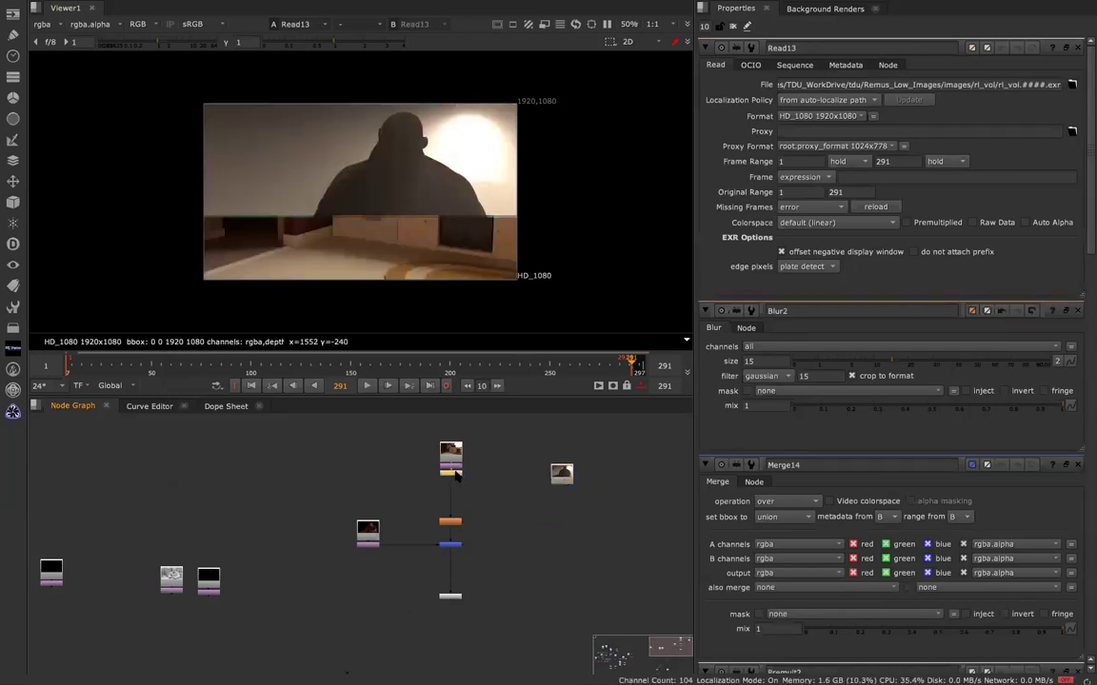
mouse_move(561, 479)
left_mouse_down()
mouse_move(561, 532)
mouse_move(562, 473)
left_mouse_up()
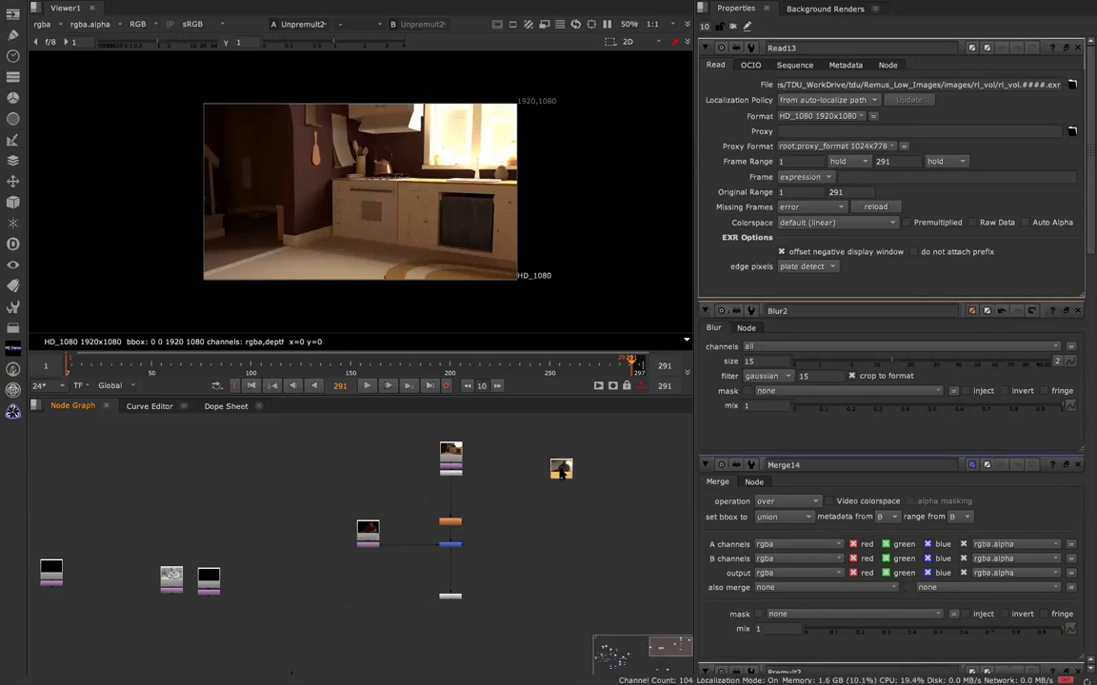
key("1")
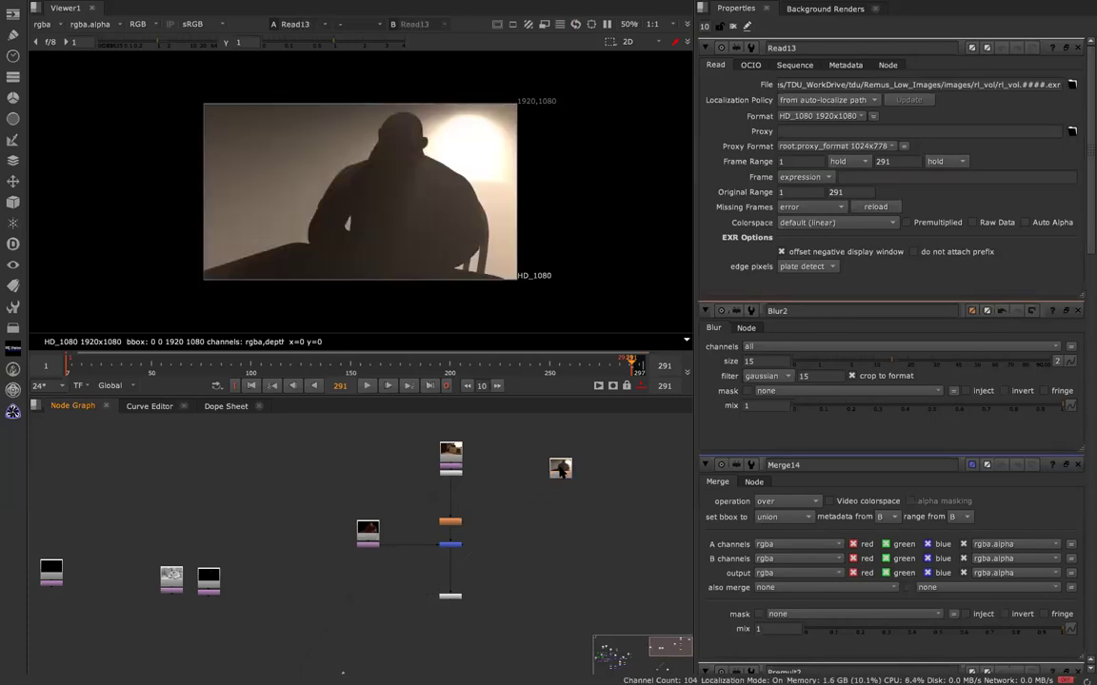
- Add a Reformat below the volume read and merge it over the background between Unpremult2 and Blur2
key("Tab")
type("ref")
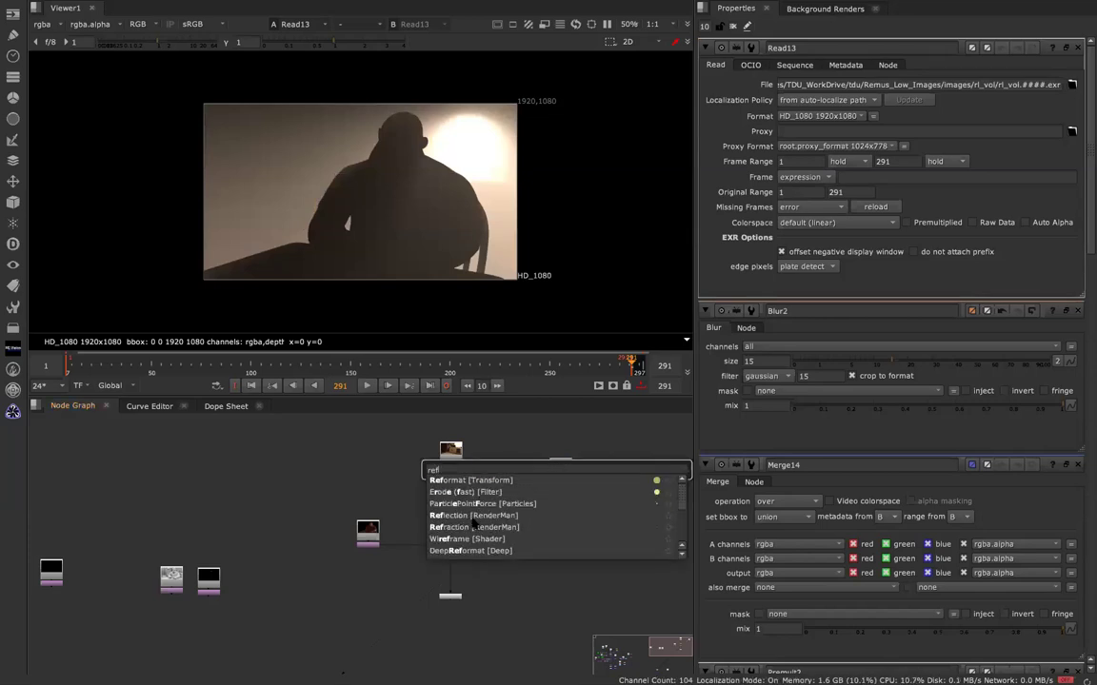
key("Return")
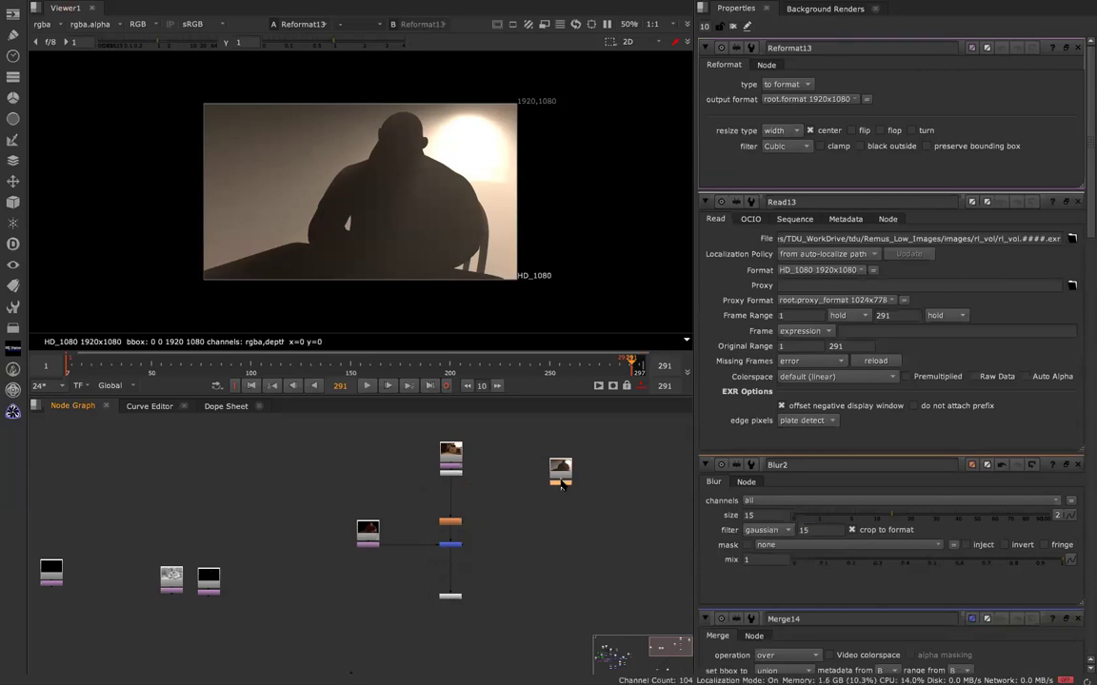
key("m")
left_click_drag(595, 486, 456, 503)
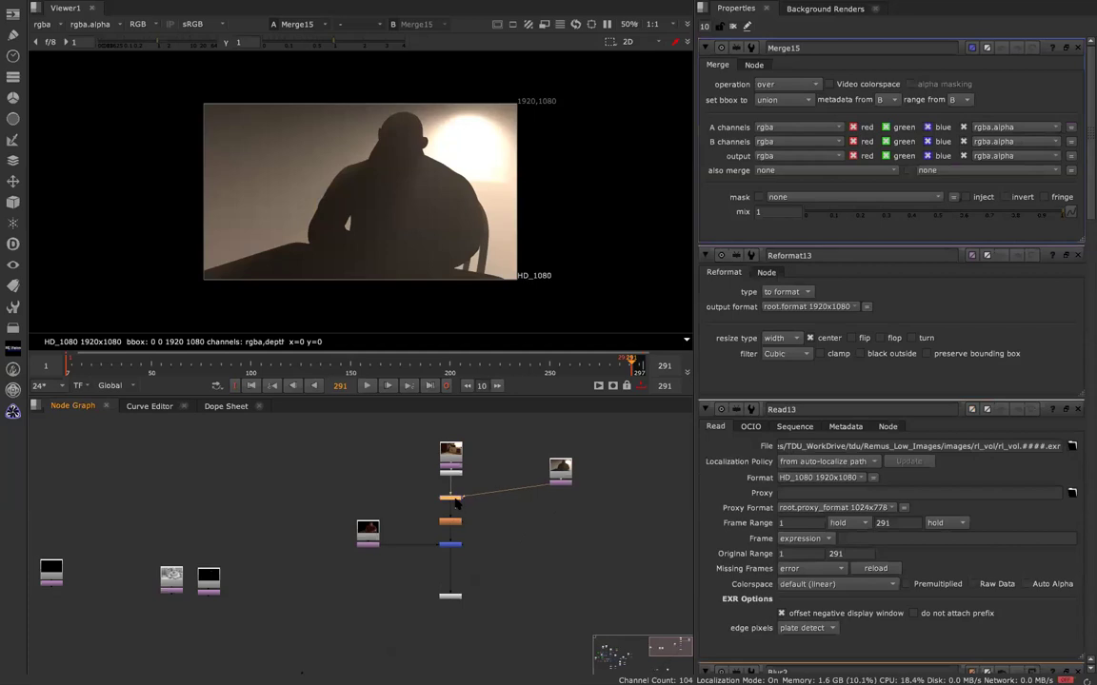
- Move Premult2 from below Merge14 to between Merge15 and Blur2, and raise Merge15 level with the volume pass
scroll(457, 502, "up", 2)
middle_click_drag(457, 502, 480, 502)
scroll(480, 502, "up", 1)
scroll(479, 502, "down", 2)
scroll(492, 630, "up", 6)
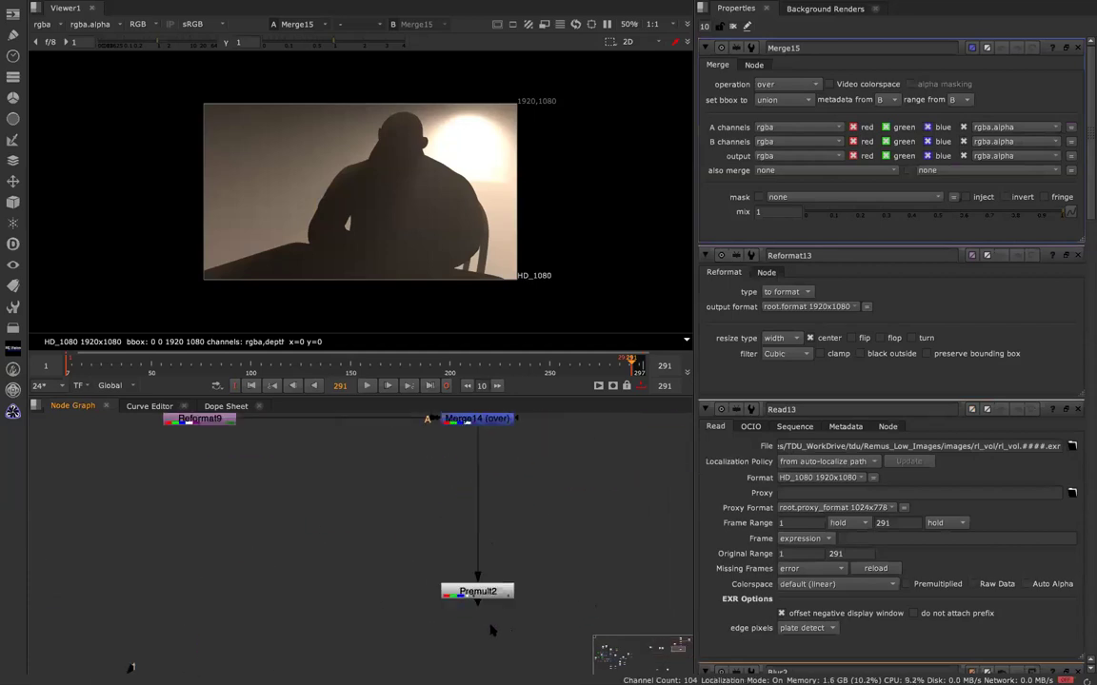
left_click(485, 595)
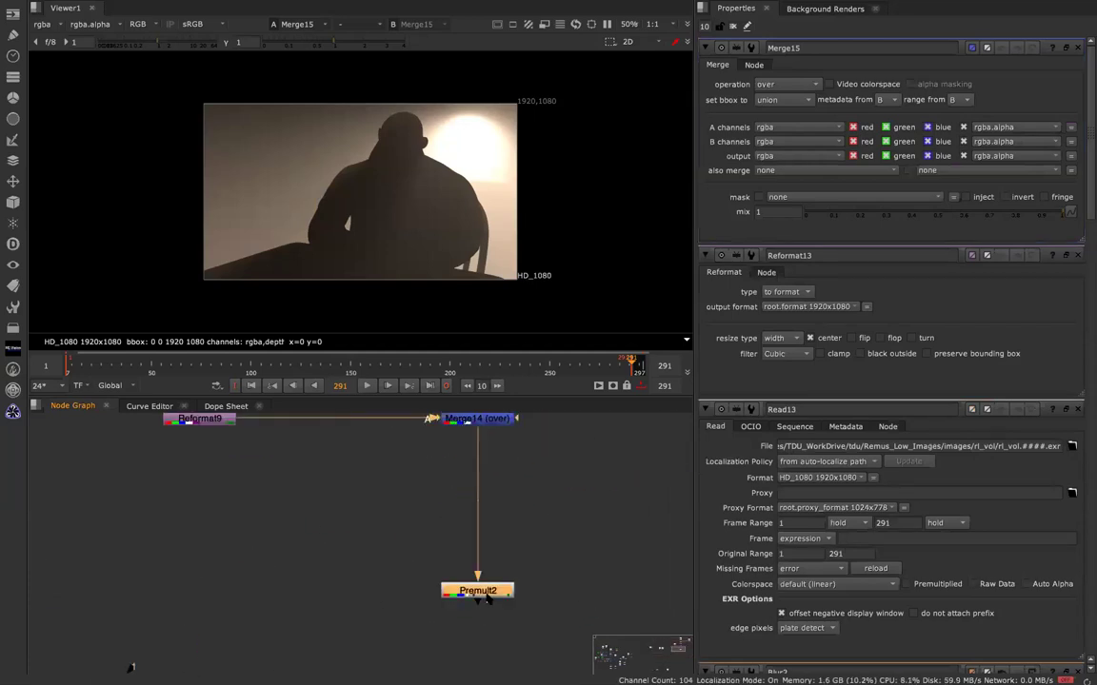
key("ctrl+x")
middle_click_drag(542, 423, 535, 606)
left_click_drag(489, 526, 489, 512)
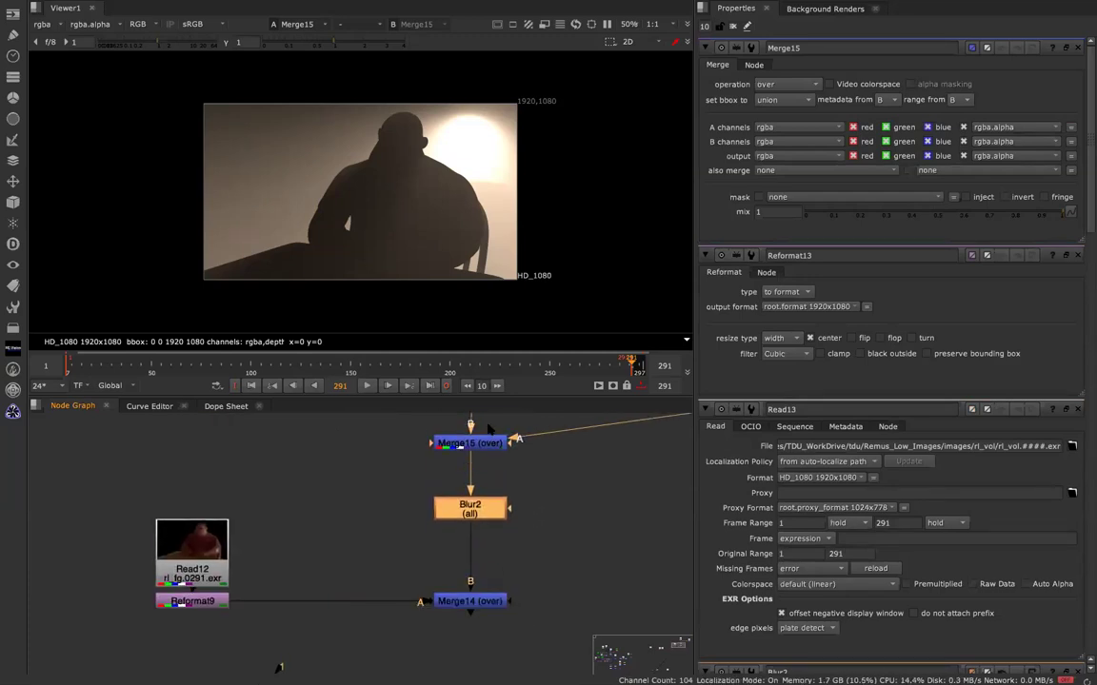
left_click(490, 445)
key("ctrl+v")
scroll(501, 467, "down", 8)
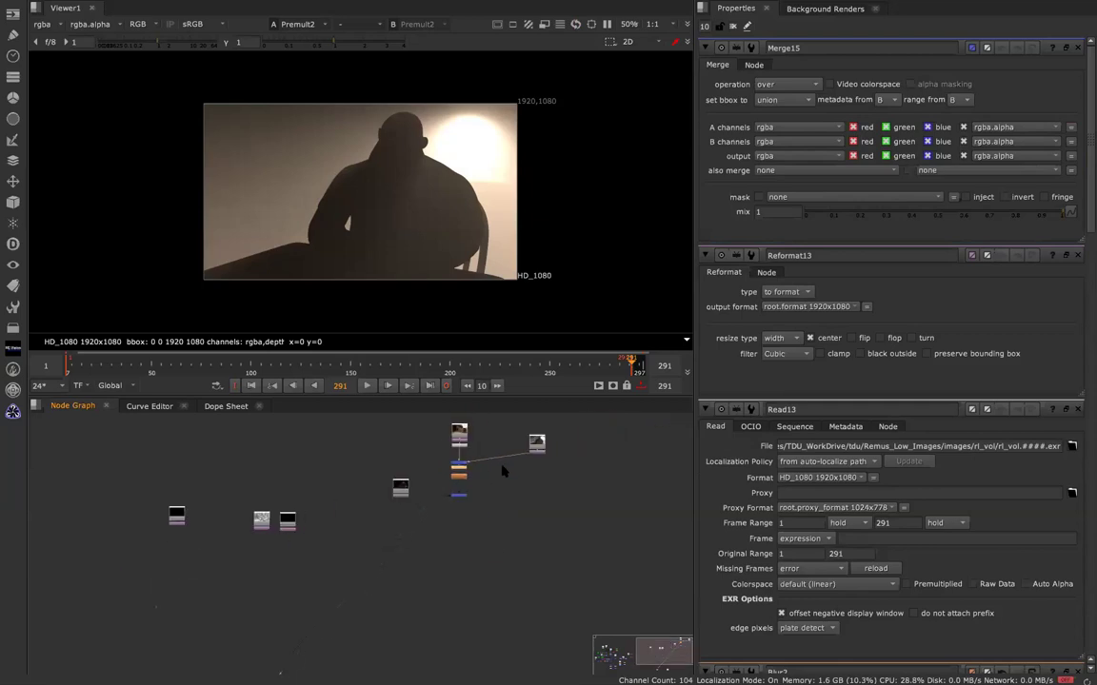
left_click_drag(464, 464, 465, 455)
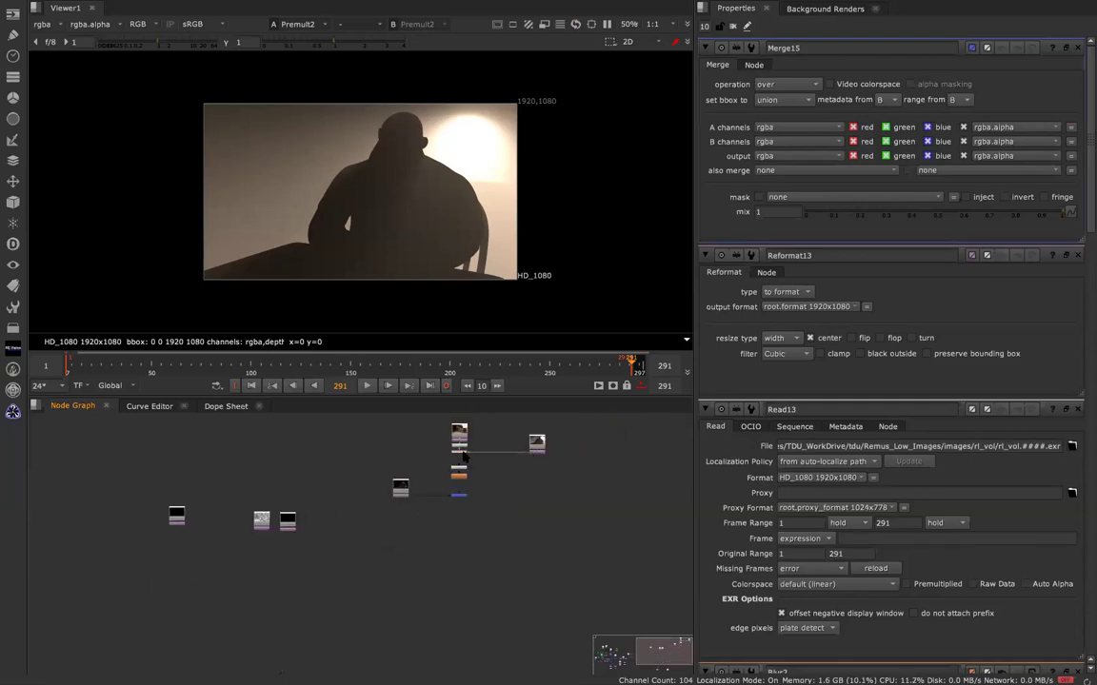
- Set the Merge15 operation to plus and view the Merge14 composite
key("1")
left_click(767, 88)
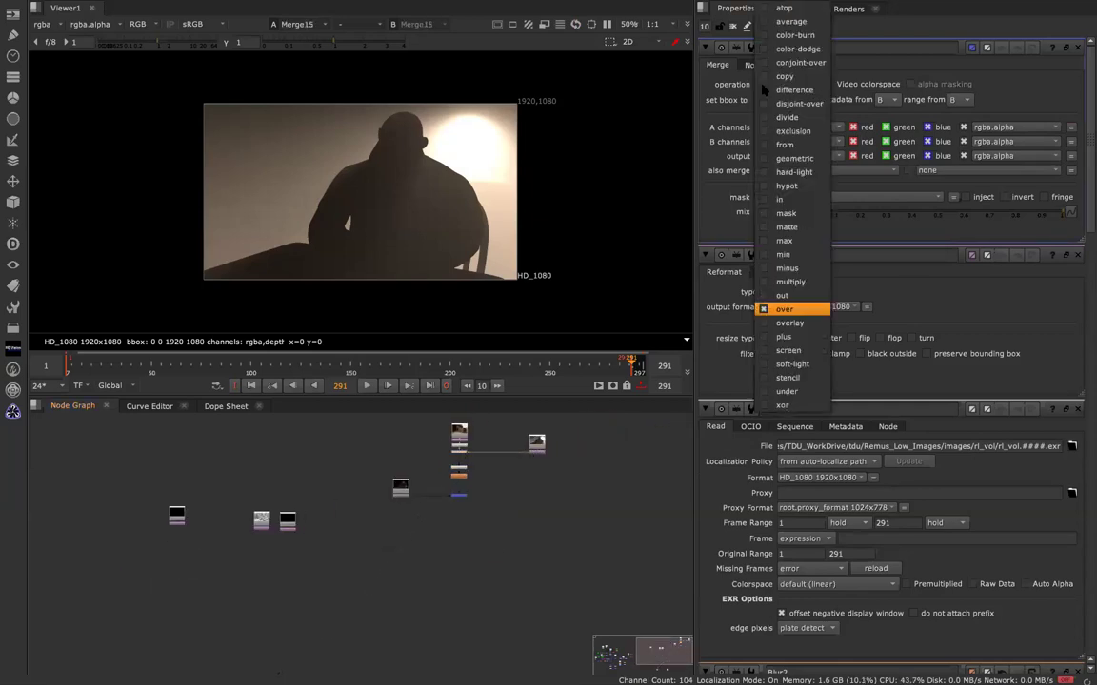
left_click(810, 337)
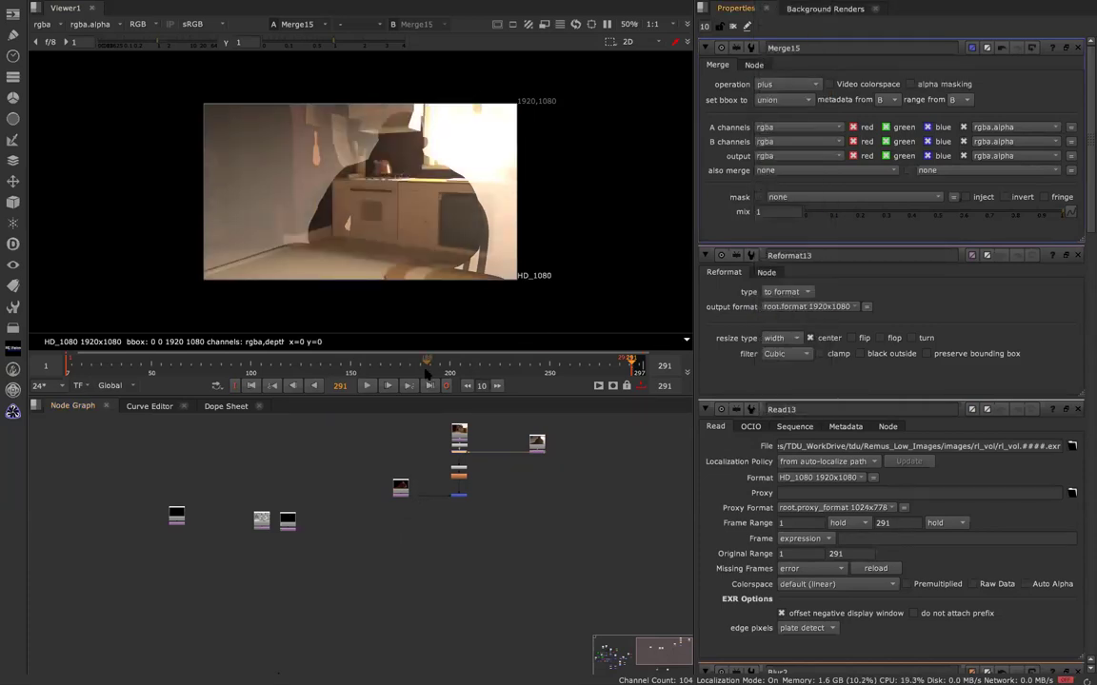
left_click(459, 496)
key("1")
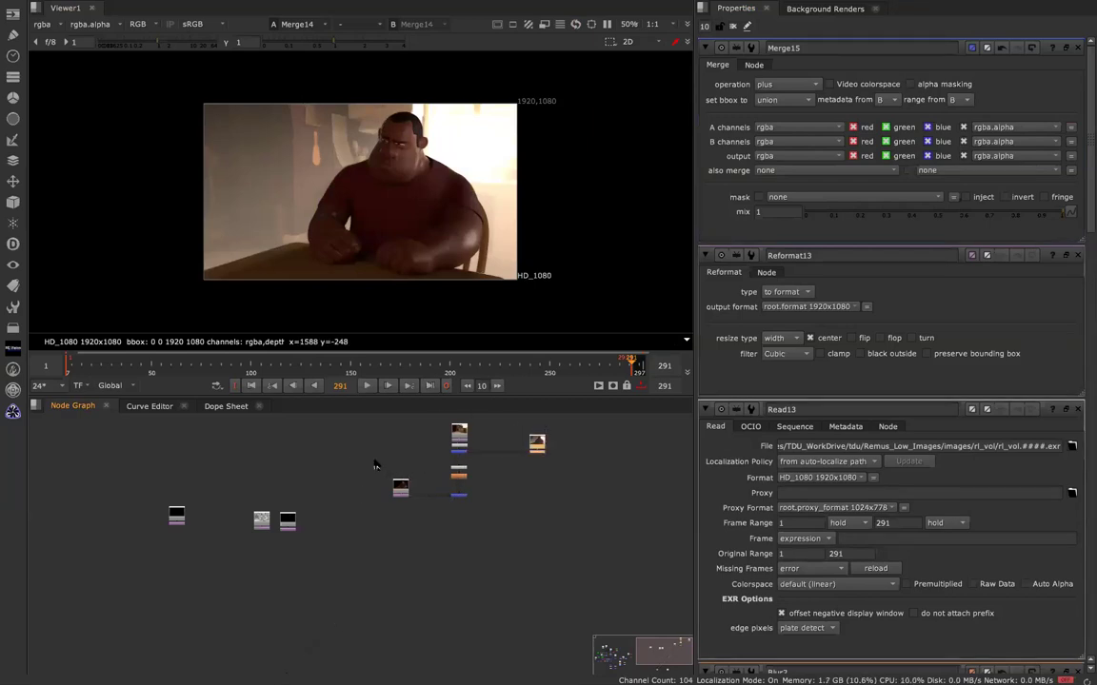
- Shift the character read farther from Merge14 and paste a copy of the volume read and its Reformat above it
left_click_drag(401, 487, 363, 488)
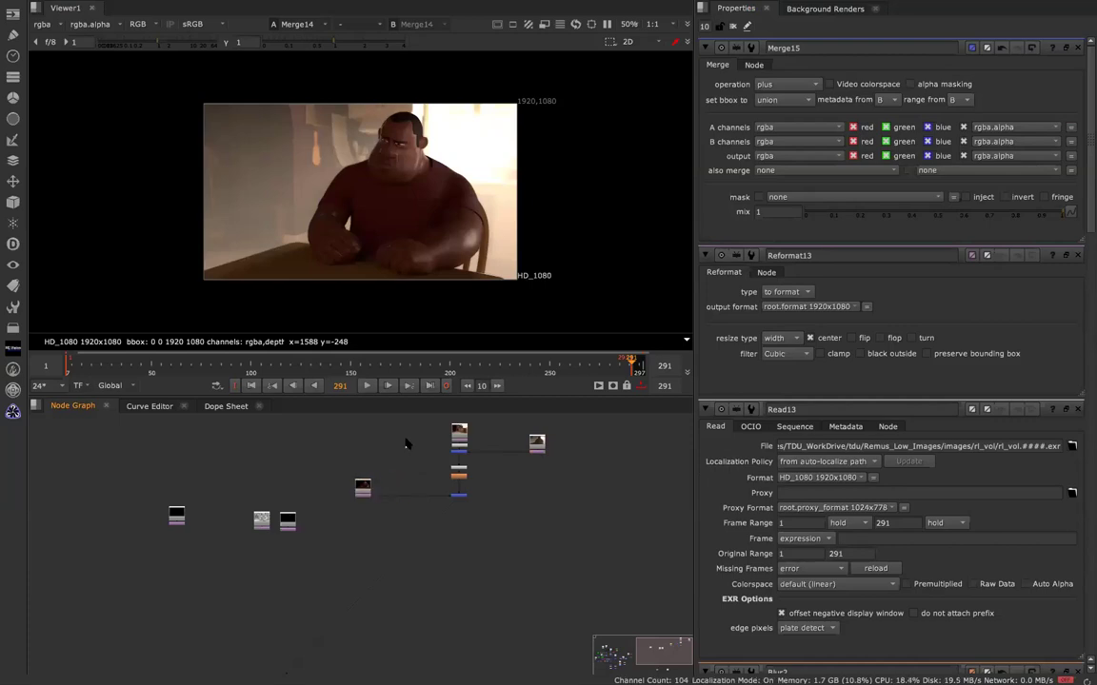
scroll(409, 464, "up", 3)
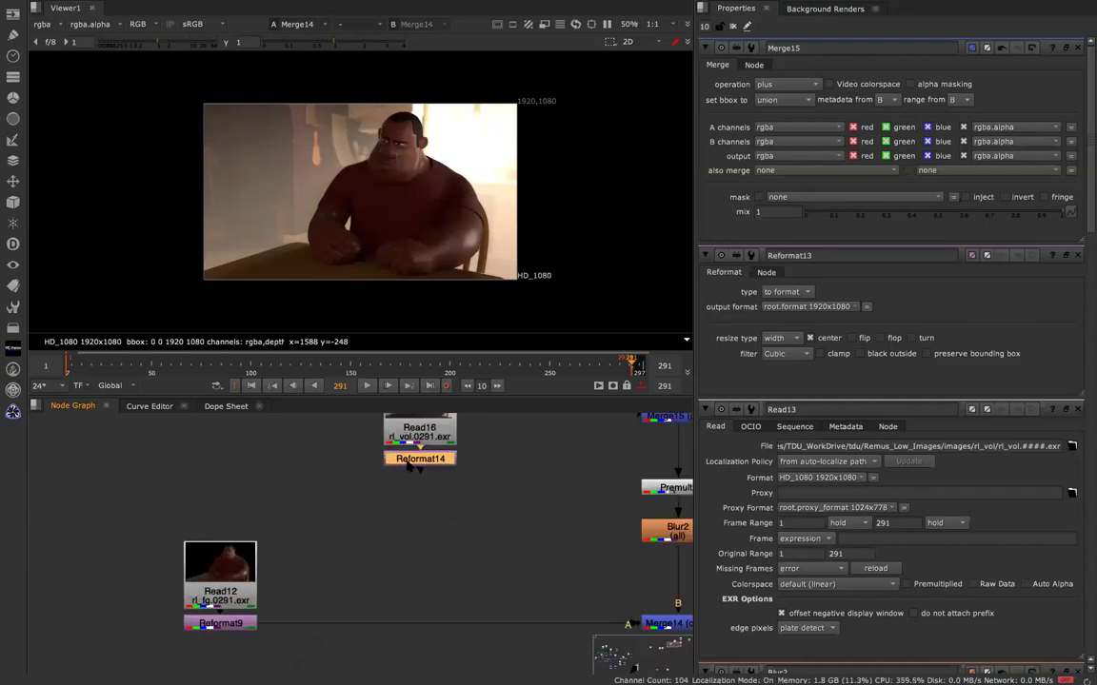
- Merge the copied volume pass over the character branch ahead of Merge14, and insert an Unpremult below Reformat9
key("m")
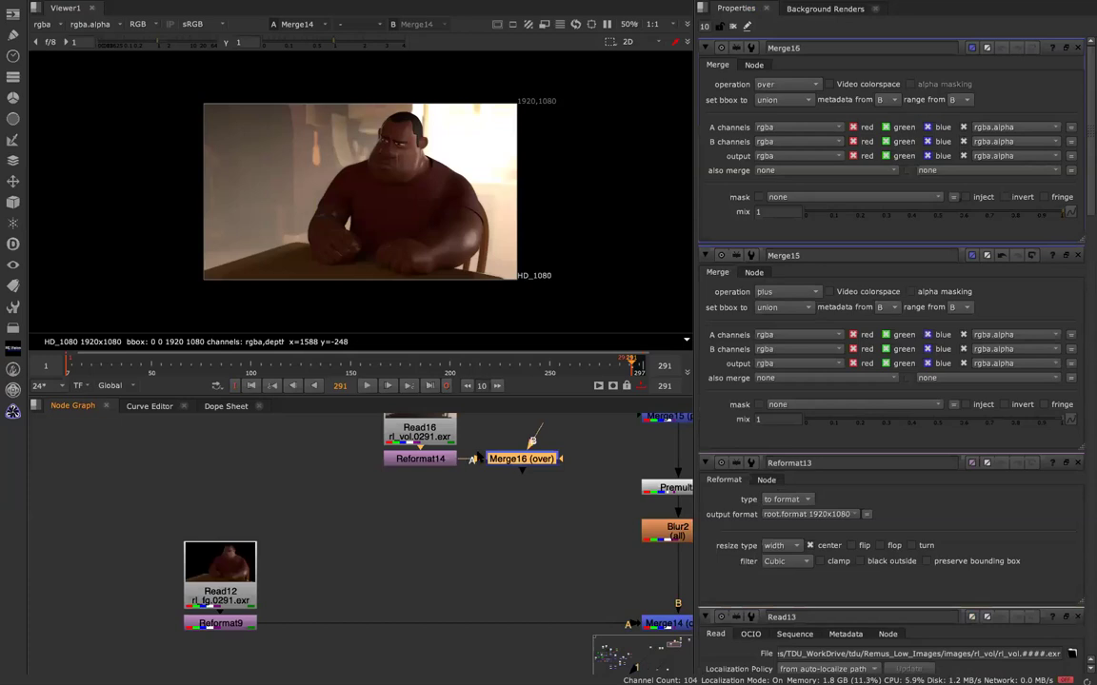
left_click_drag(536, 470, 426, 624)
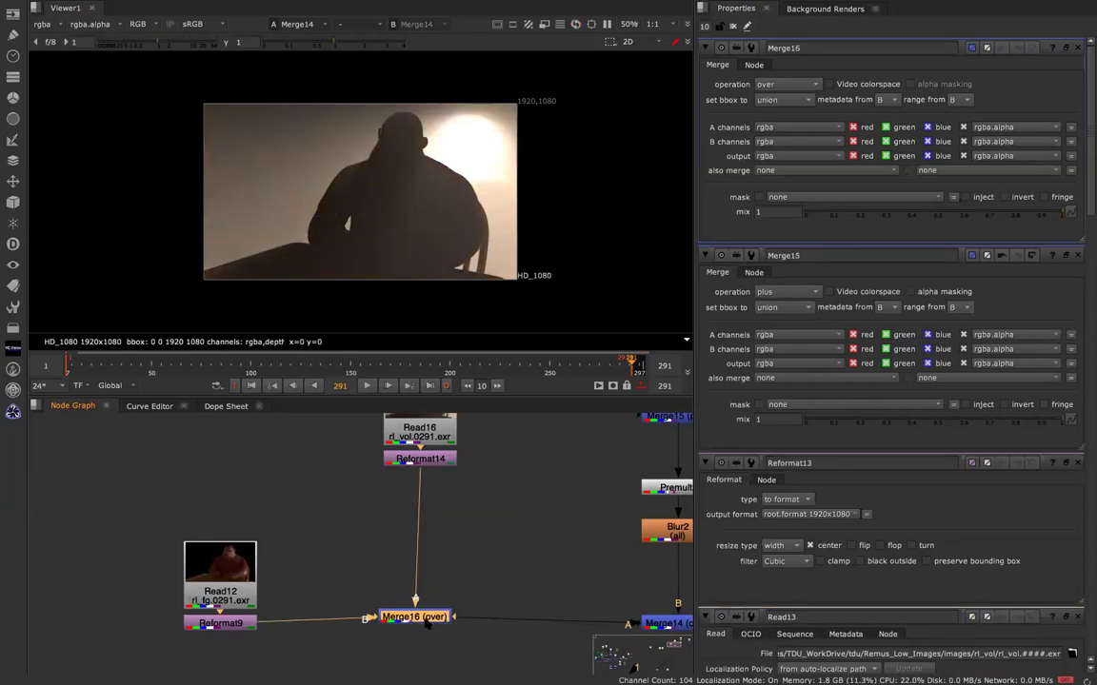
left_click(237, 626)
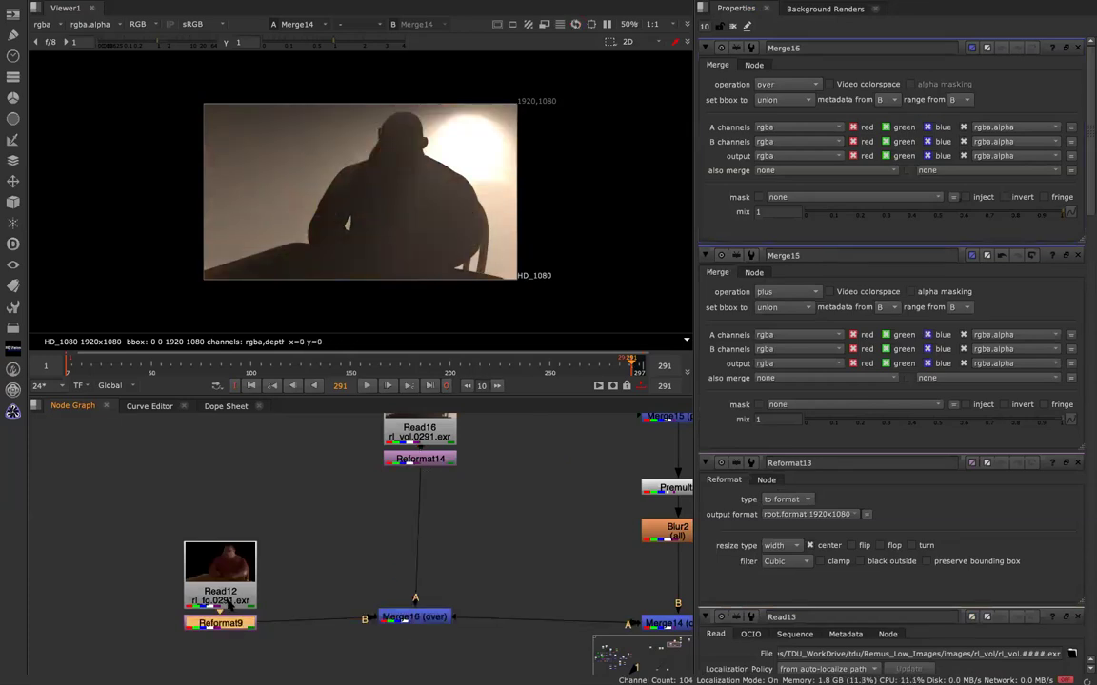
key("Tab")
type("u")
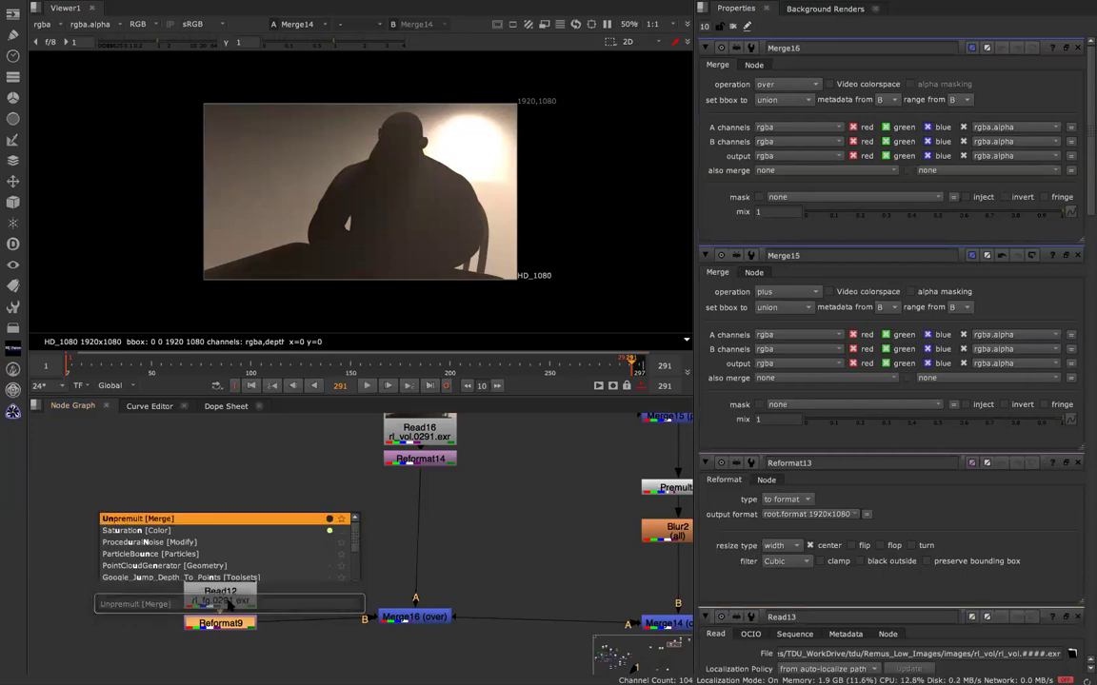
key("Return")
left_click_drag(159, 489, 317, 667)
left_click_drag(235, 648, 178, 620)
- Insert a Premult between Merge16 and Merge14, spaced out along the character branch
left_click(424, 617)
key("Tab")
type("premult")
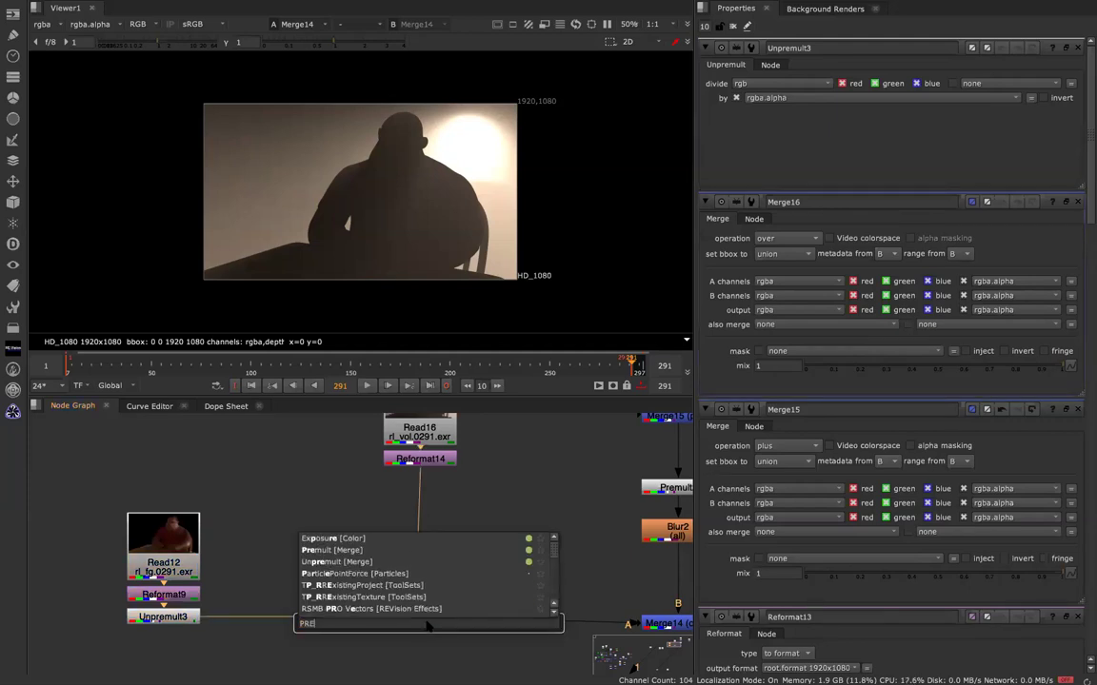
key("Return")
left_click_drag(443, 633, 556, 620)
- Set Merge16 to plus with Unpremult3 connected as its mask, and view the Merge14 composite
double_click(419, 618)
key("1")
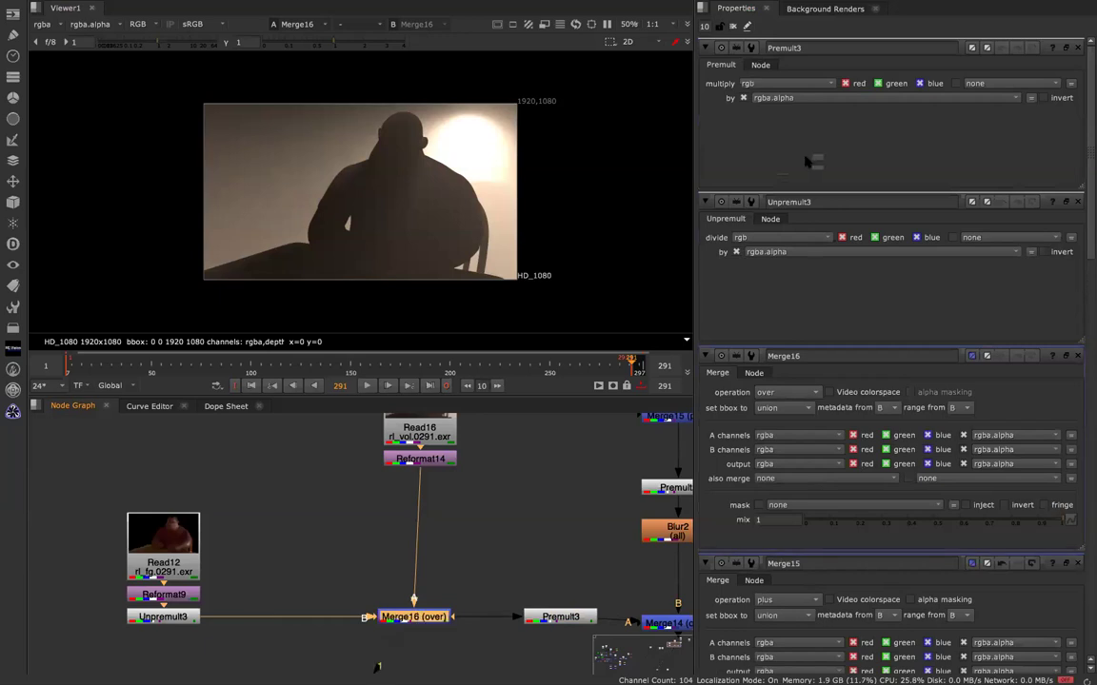
left_click(767, 86)
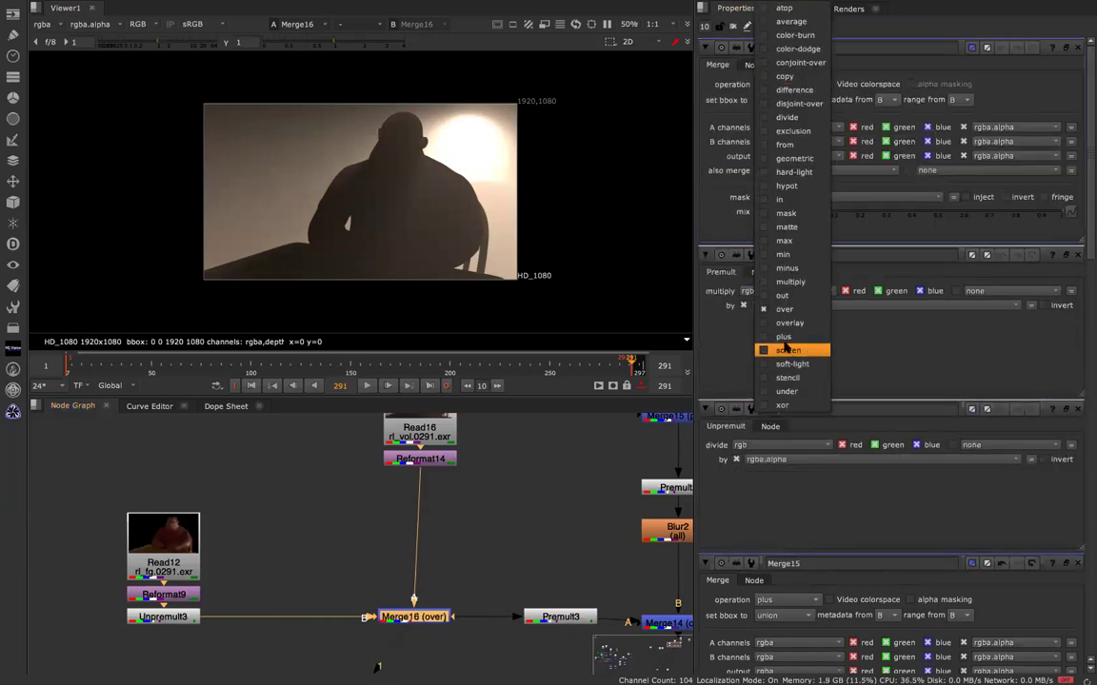
left_click(778, 345)
left_click_drag(406, 620, 180, 620)
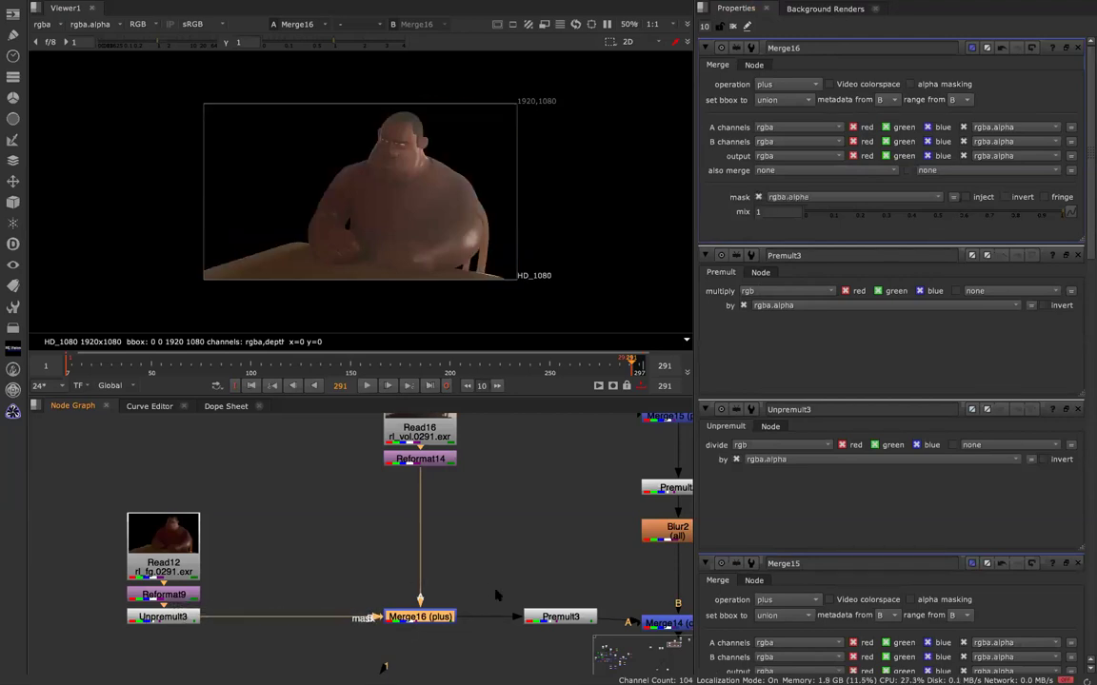
left_click(545, 613)
key("1")
left_click(654, 621)
key("1")
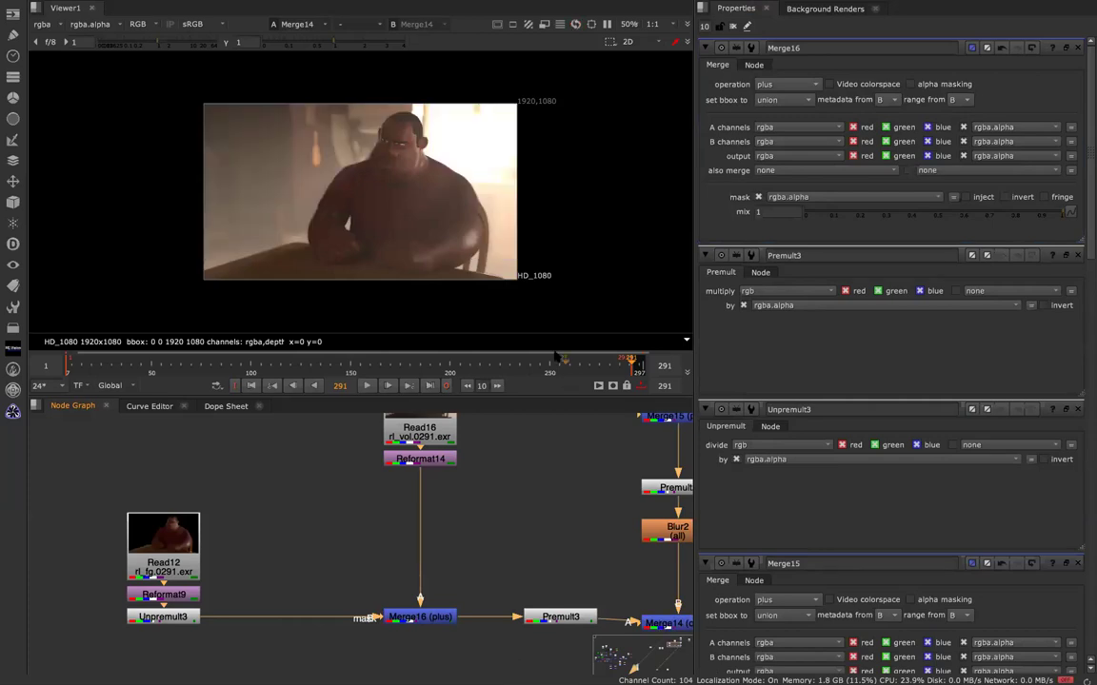
- Try lowering the Merge16 mix to about 0.445, comparing it by undoing and redoing the change
left_click(429, 616)
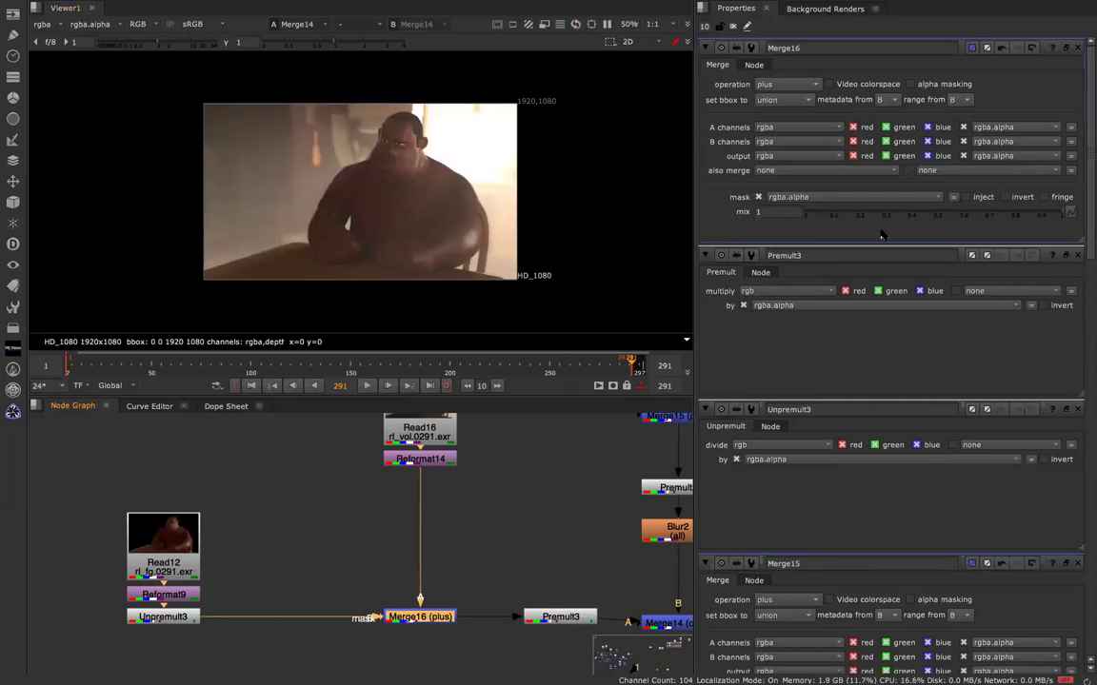
left_click_drag(928, 217, 795, 219)
key("ctrl+z")
key("ctrl+shift+z")
key("ctrl+z")
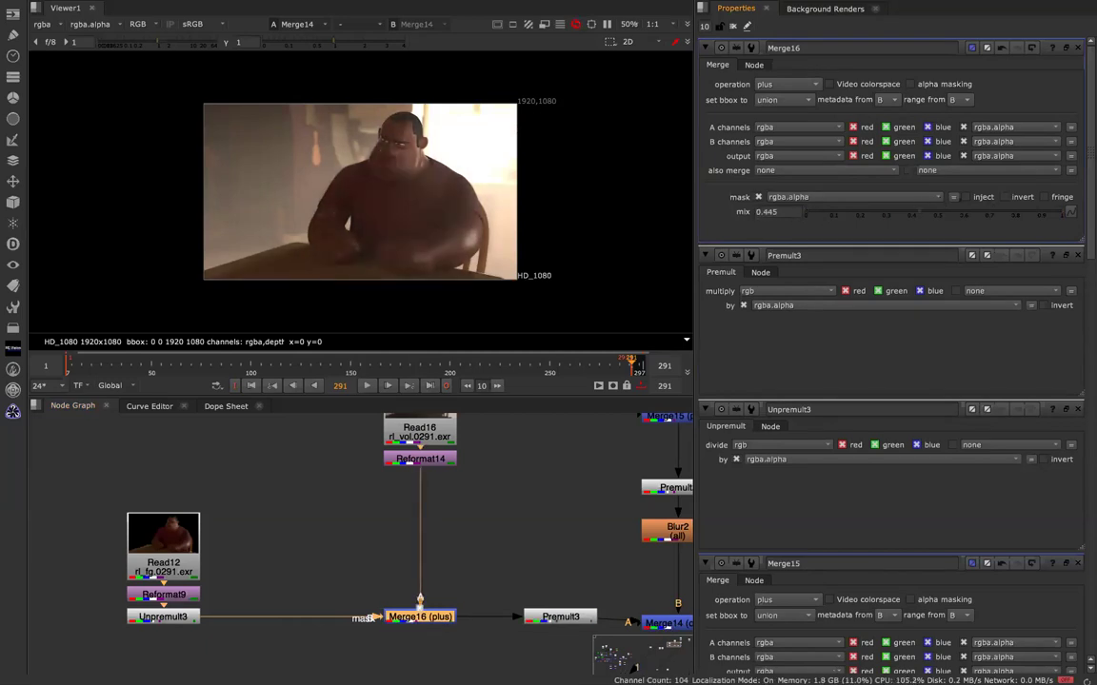
- Add a Grade below Reformat14 on the character's volume pass and set its gain to 0.12
left_click(433, 460)
key("Tab")
type("GRA")
key("Return")
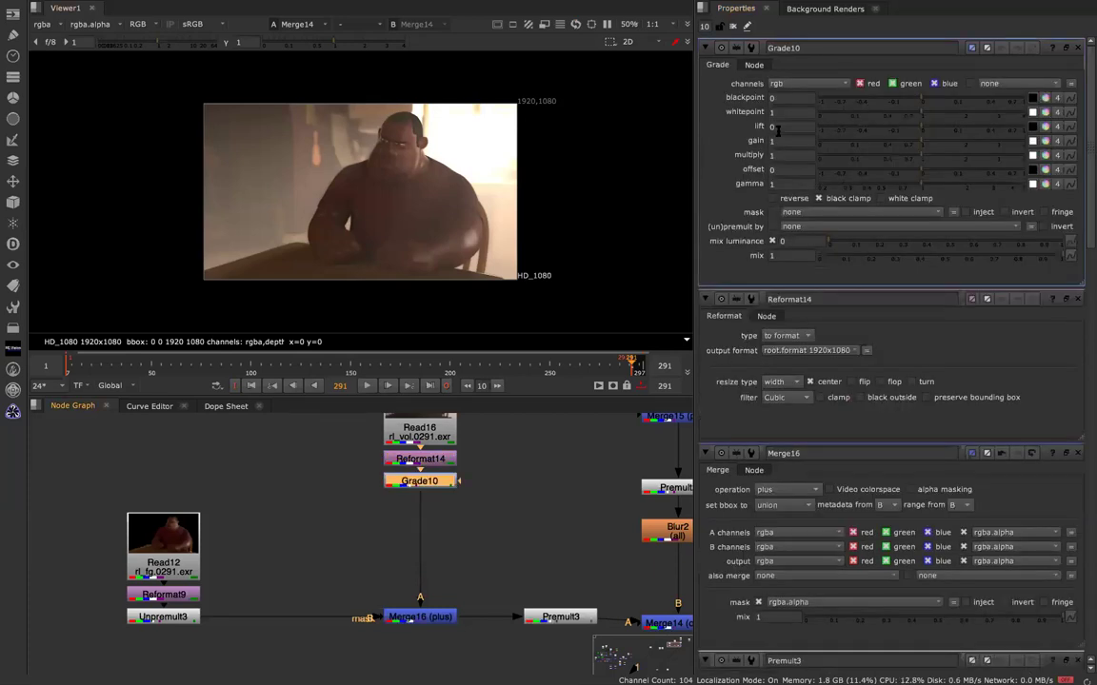
left_click(788, 139)
type(".6")
key("Return")
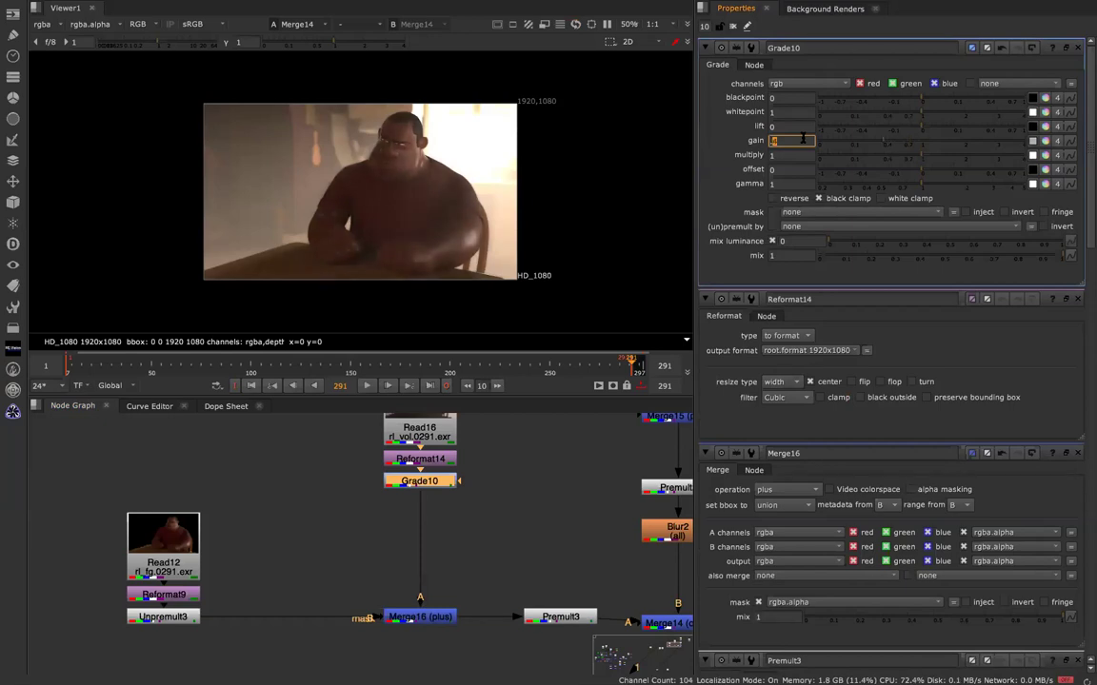
key("Right")
key("Up")
key("Up")
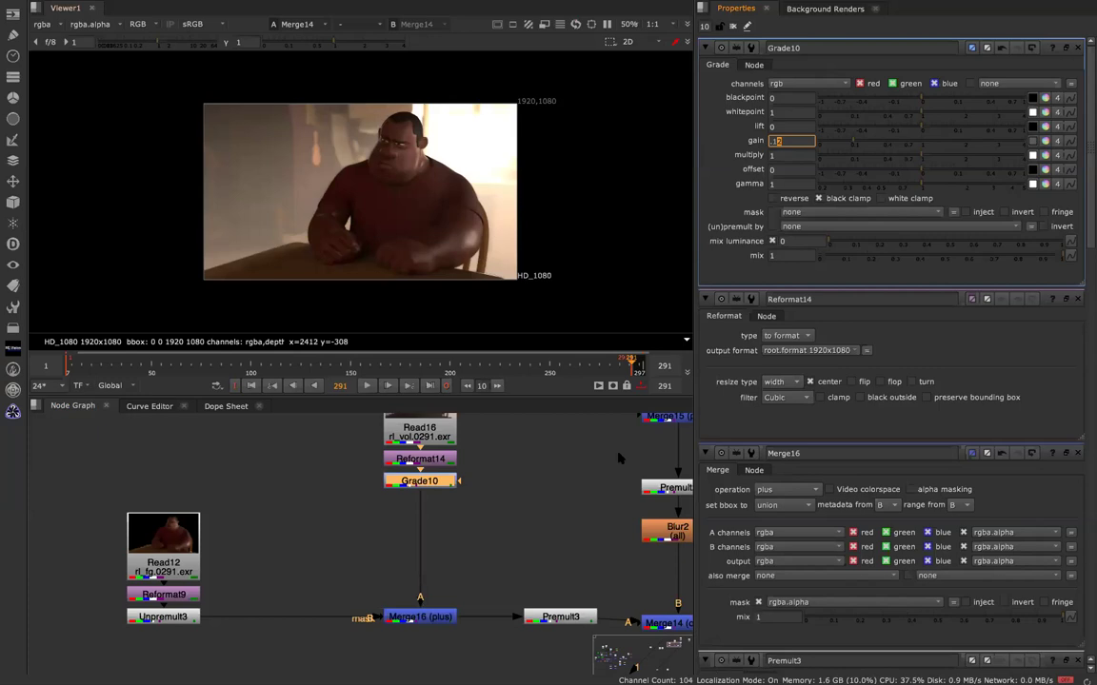
- Examine the volume read, both plus merges, the blurred background and the Merge14 composite in turn
scroll(611, 544, "down", 5)
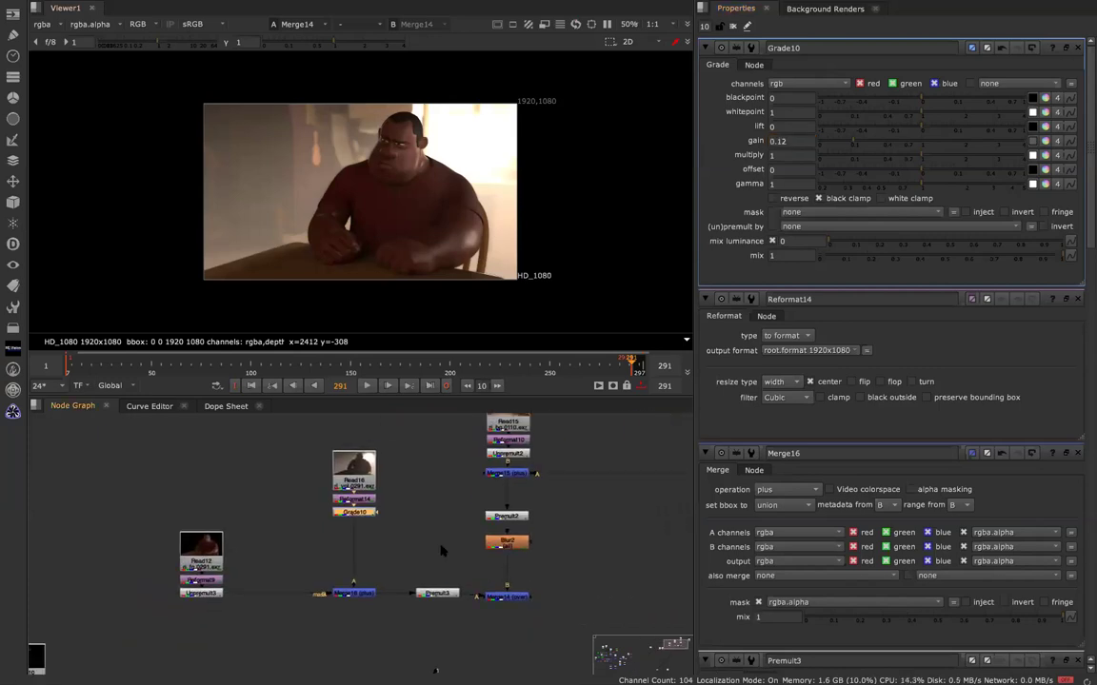
key("1")
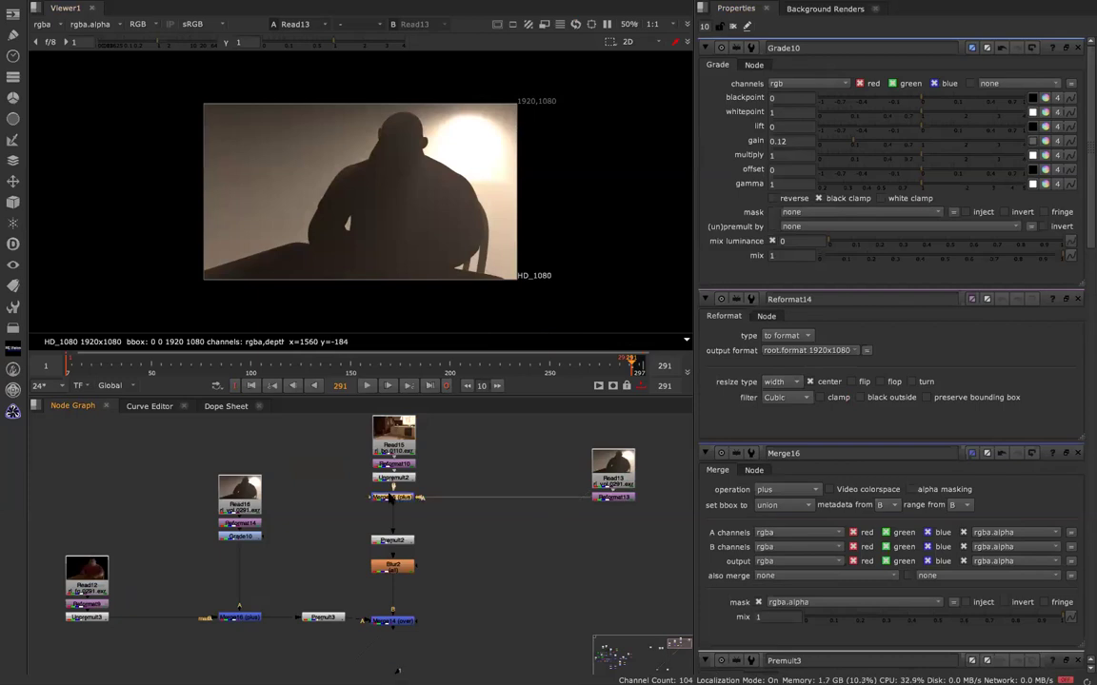
key("1")
left_click(238, 622)
key("1")
double_click(397, 569)
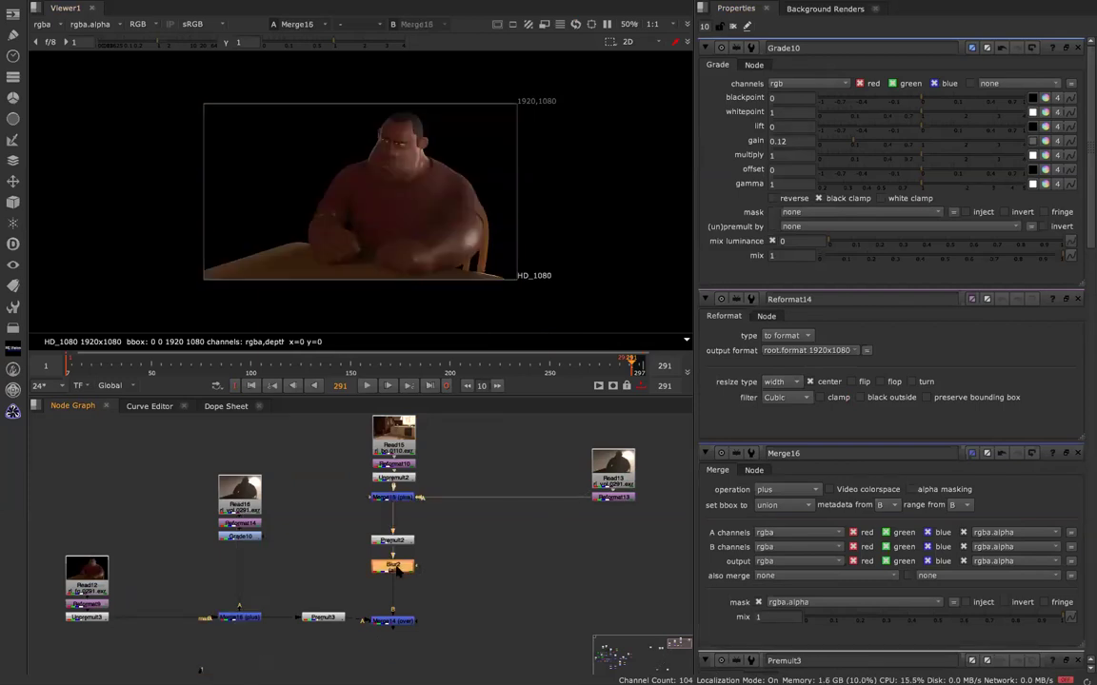
key("1")
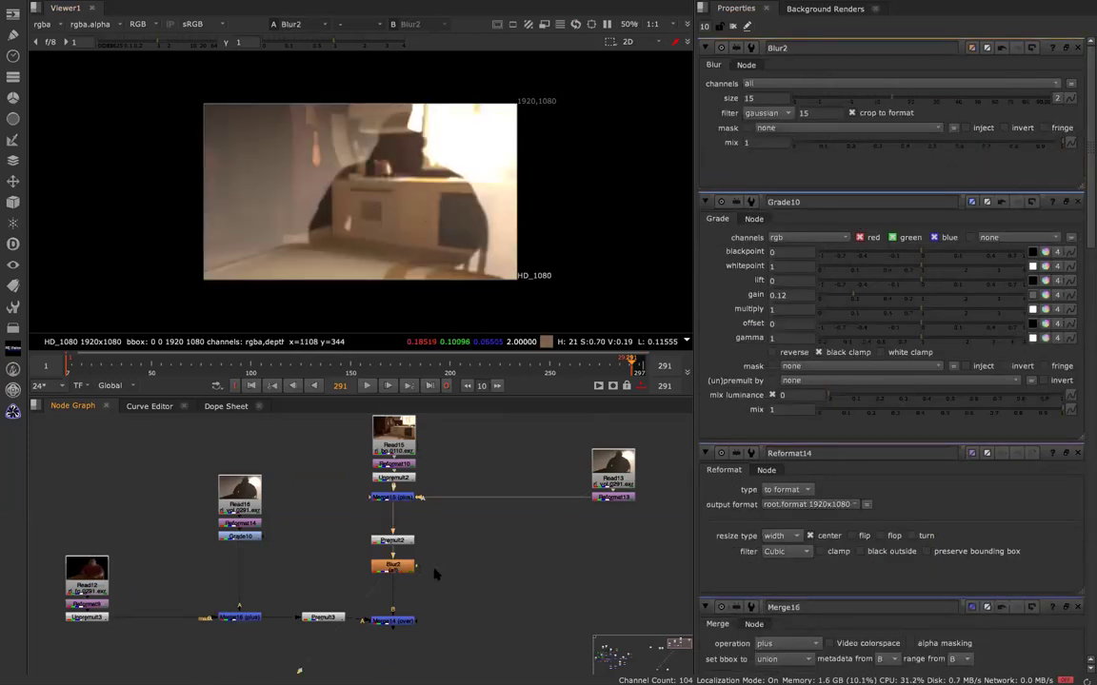
left_click(394, 623)
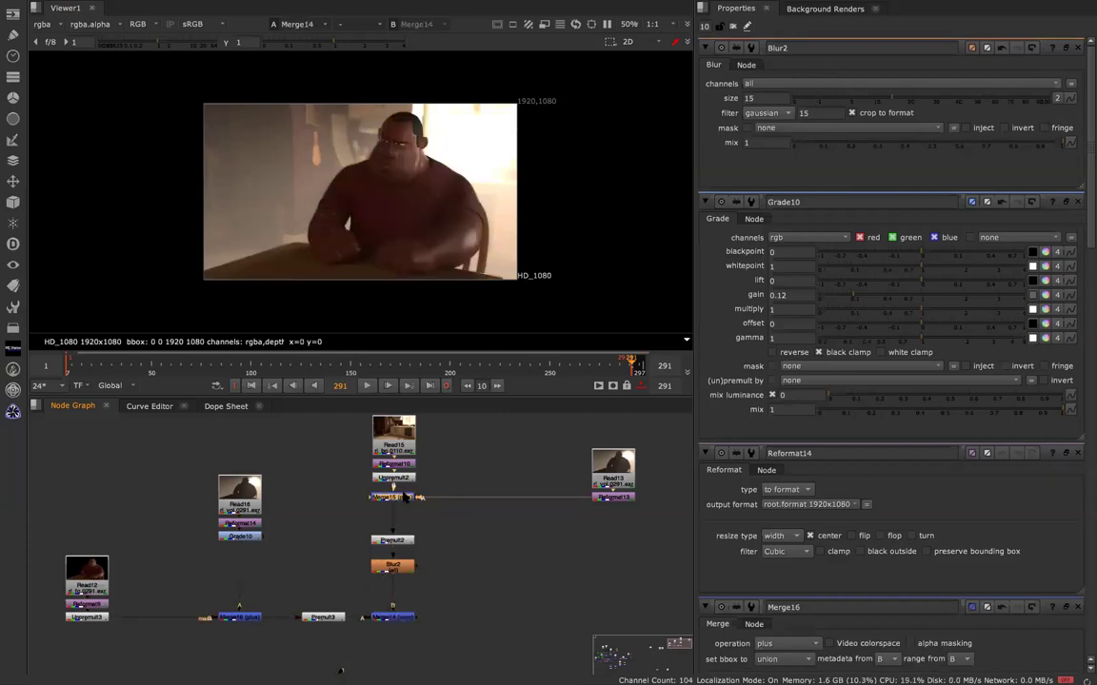
- Add a Grade between Reformat13 and Merge15 and lower its gain to 0.46
double_click(393, 496)
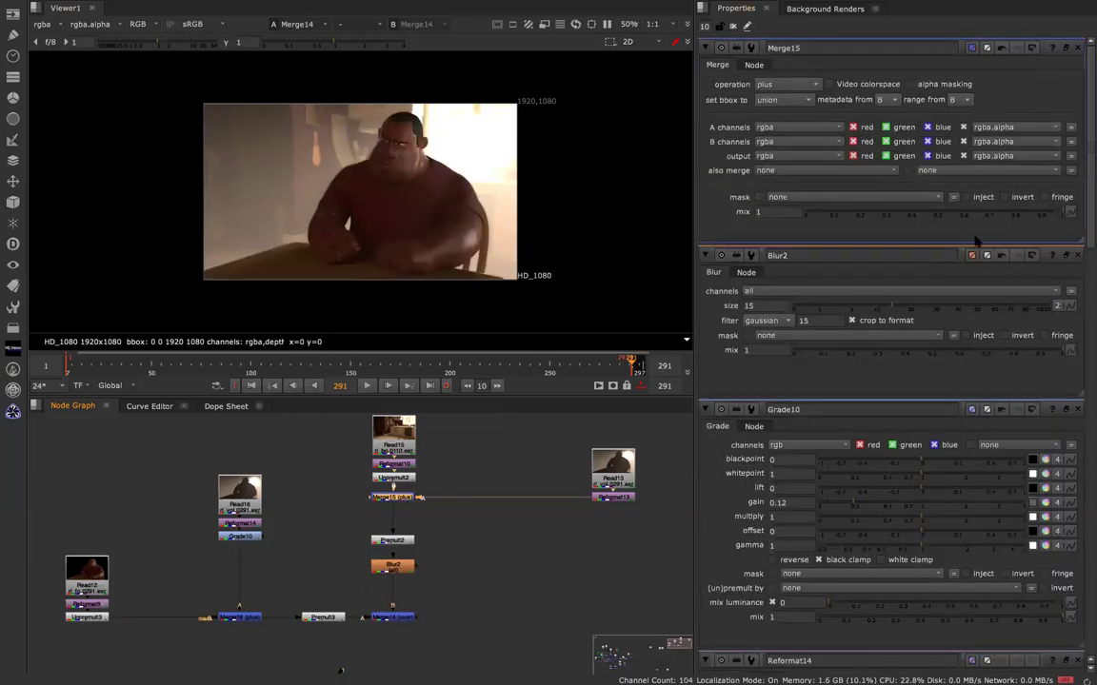
key("Tab")
type("Gl")
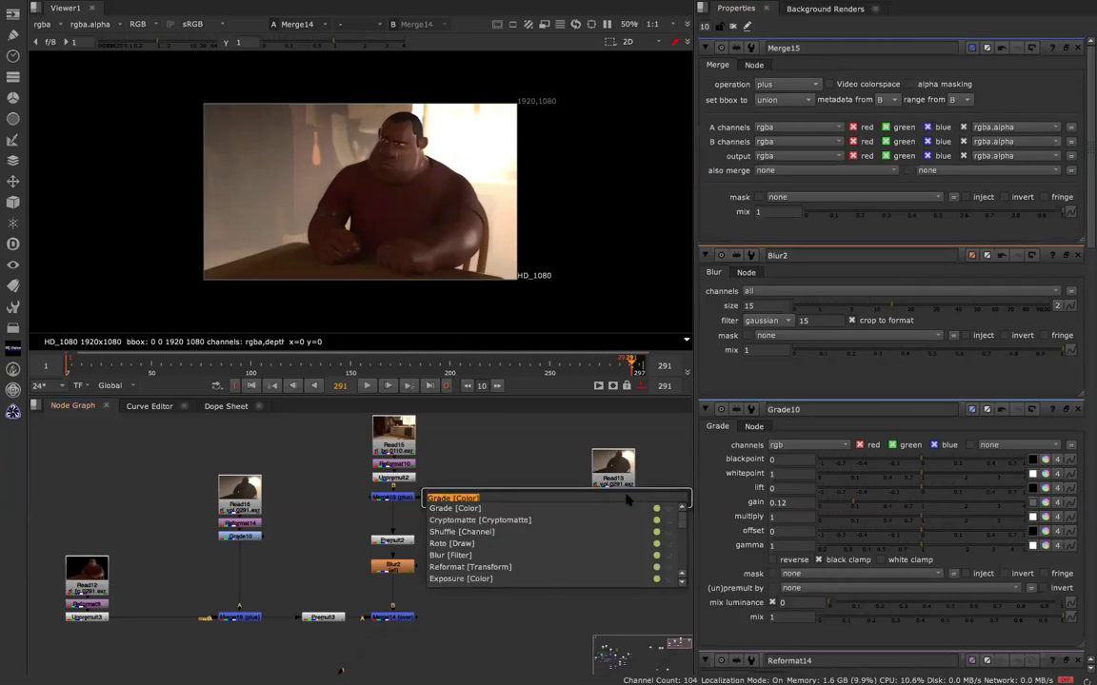
type("ra")
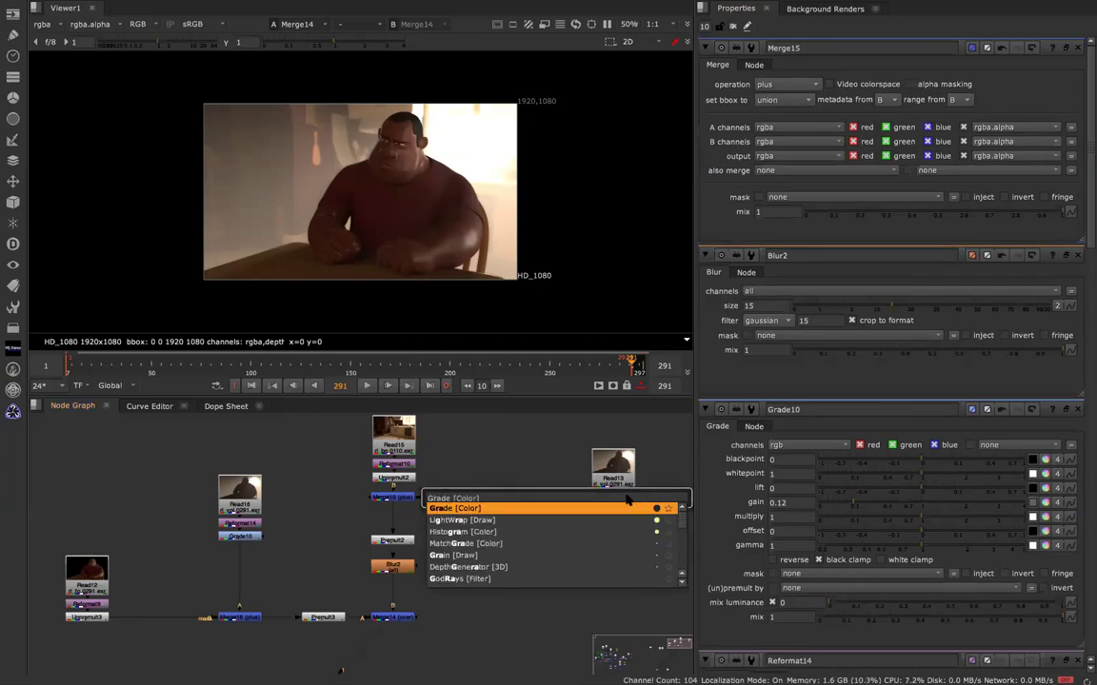
left_click(620, 510)
middle_click_drag(620, 510, 636, 545)
left_click_drag(636, 546, 574, 533)
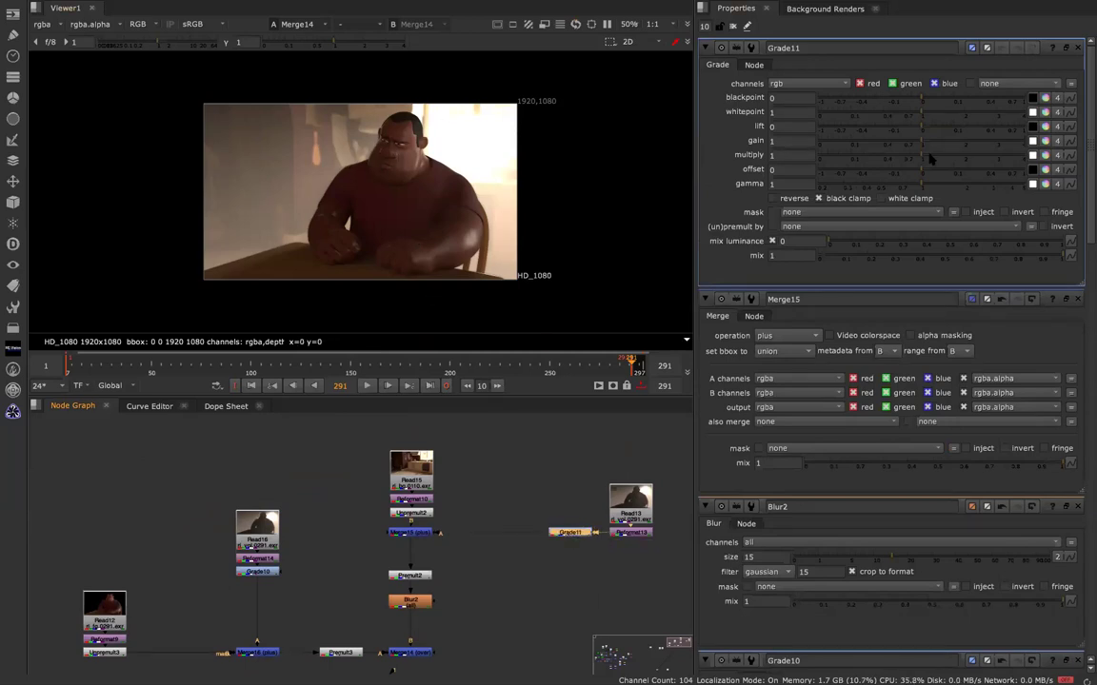
left_click_drag(920, 141, 892, 143)
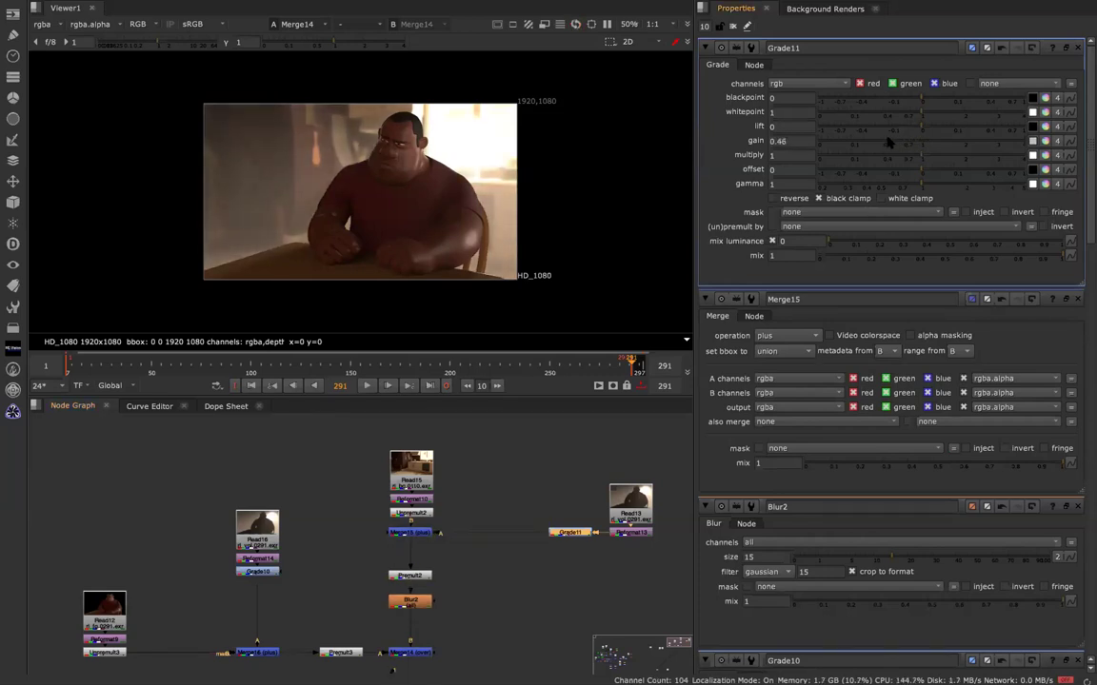
- Add a Roto node above the background volume branch and draw a large closed Bezier around the character, extending beyond the frame
key("Tab")
type("gl")
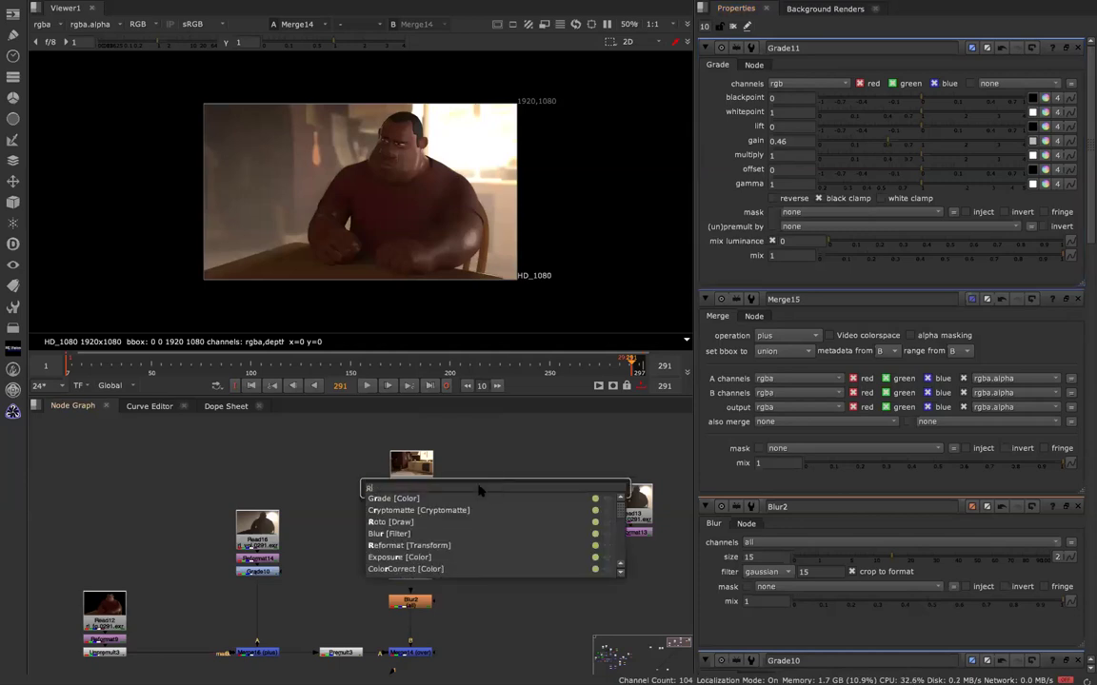
left_click(413, 522)
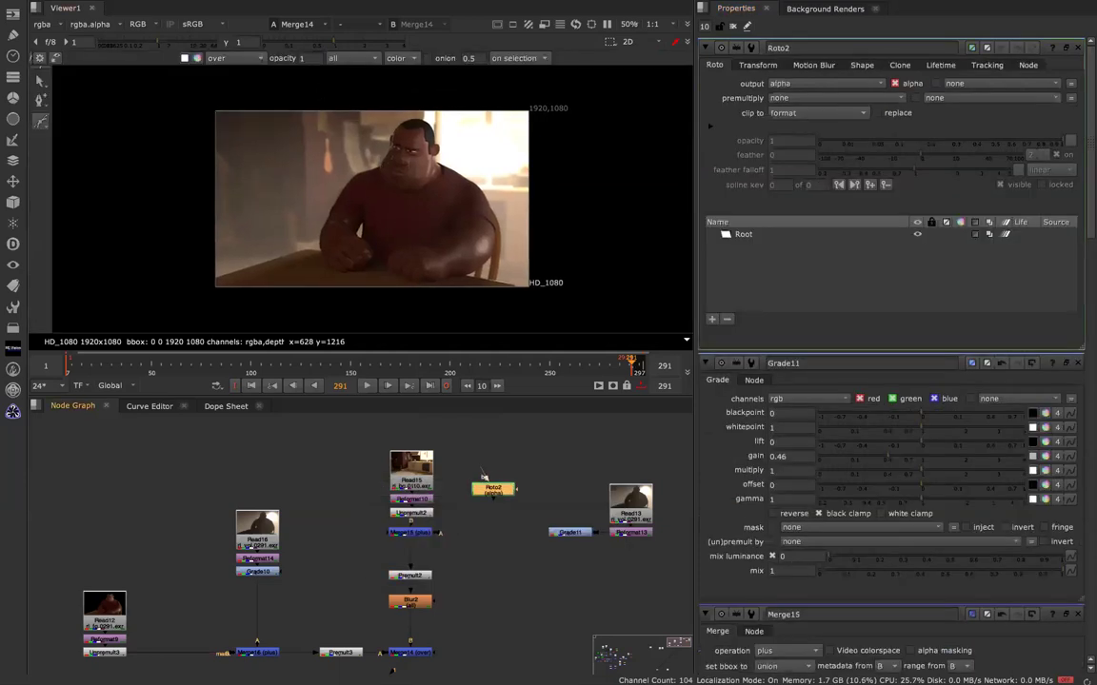
left_click_drag(318, 88, 291, 155)
left_click_drag(290, 213, 350, 326)
left_click_drag(595, 303, 623, 209)
left_click_drag(566, 76, 517, 75)
- Shift the Bezier's near-window-opposite edge inward toward the character and pull its feather points outward for a soft falloff
left_click(319, 88)
left_click_drag(319, 88, 355, 87)
left_click_drag(291, 213, 331, 208)
left_click_drag(320, 311, 390, 311)
left_click(332, 206)
left_click_drag(323, 205, 227, 206)
left_click(354, 87)
left_click_drag(346, 84, 277, 55)
left_click(390, 309)
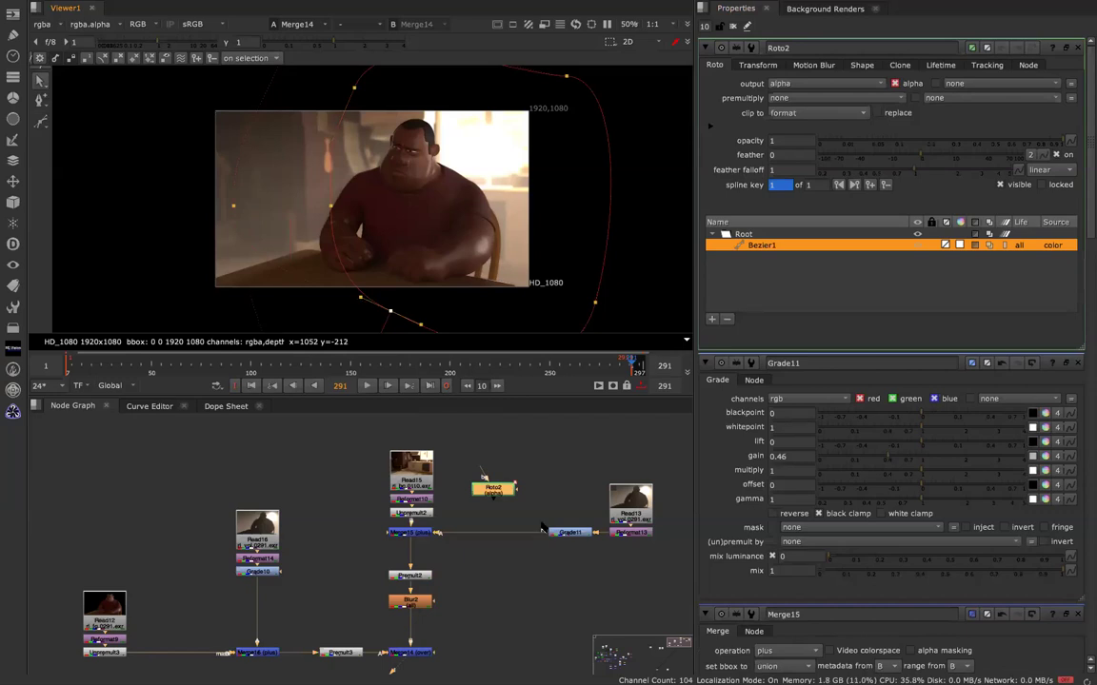
- Raise Roto2 slightly and add a Blur of size 150 directly below it
left_click_drag(512, 498, 511, 469)
key("Tab")
type("blur")
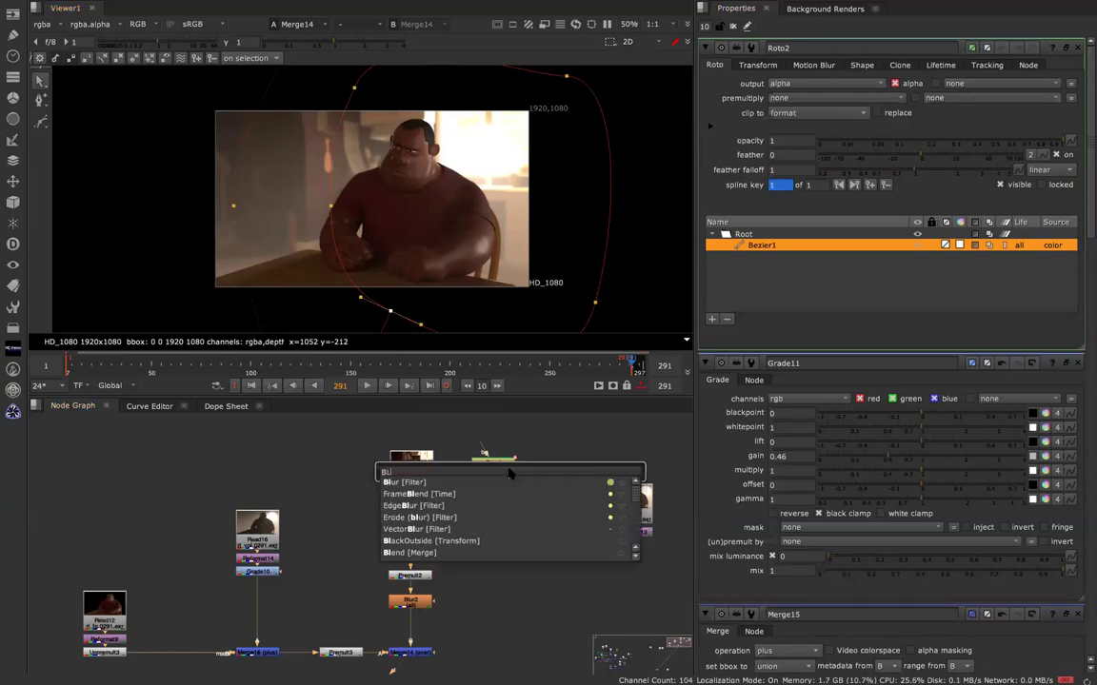
key("Return")
left_click(751, 98)
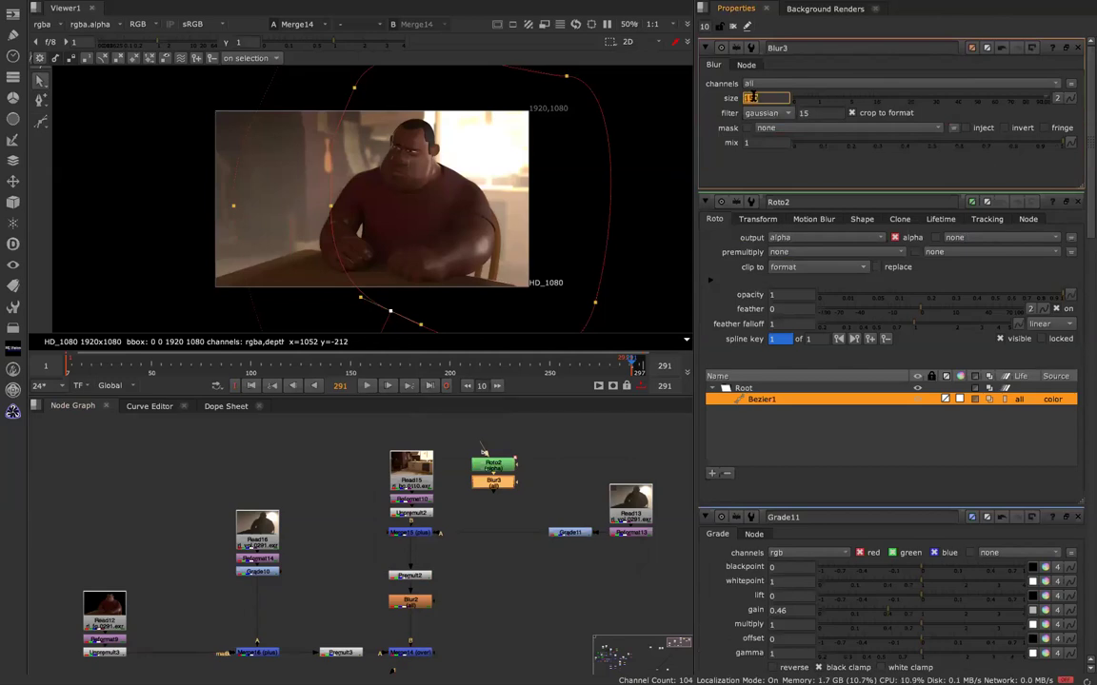
key("Return")
- Add a second Grade between Grade11 and Merge15, mask it with the blurred roto, and lower its gain to 0.22
key("Tab")
type("gr")
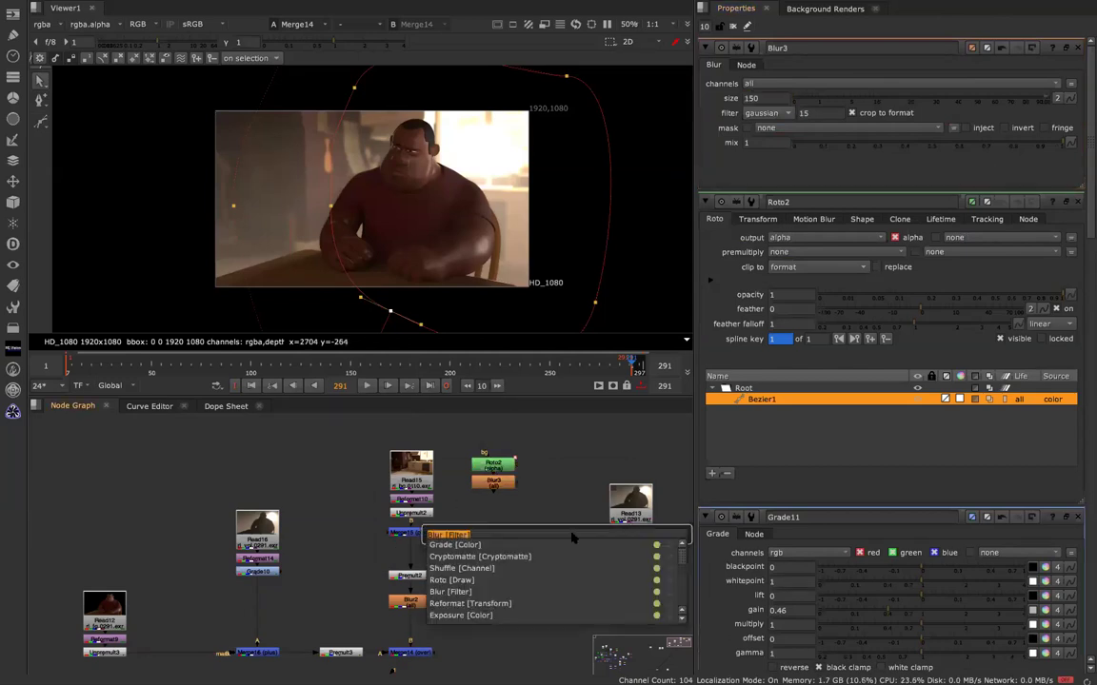
left_click(492, 545)
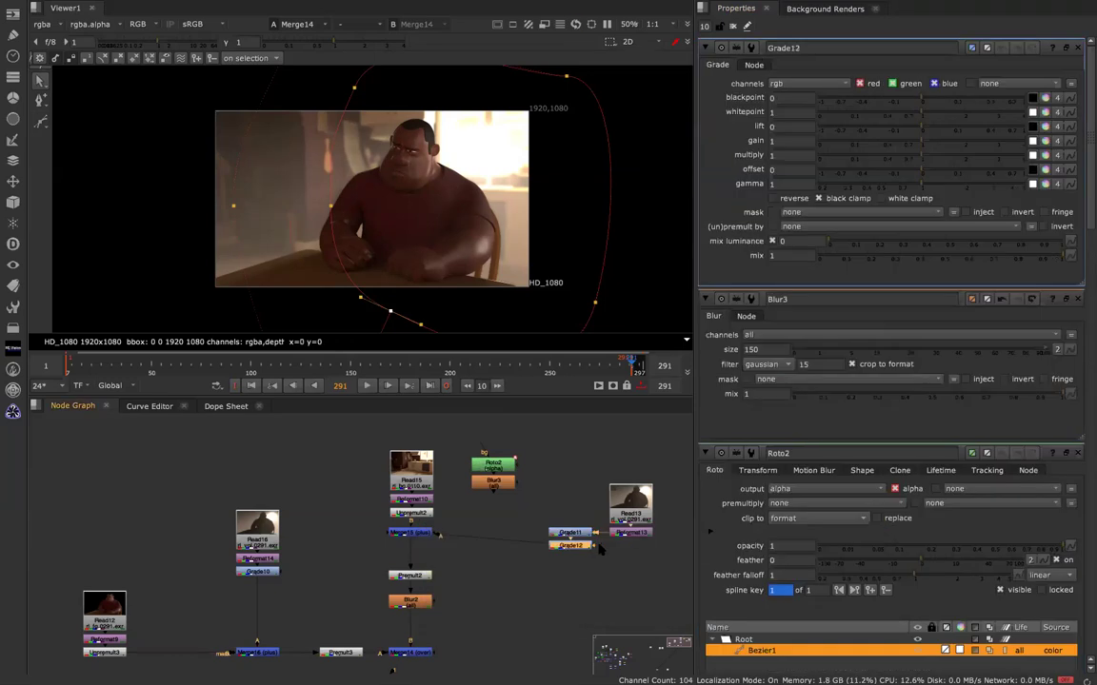
left_click_drag(515, 505, 493, 476)
left_click_drag(576, 546, 500, 536)
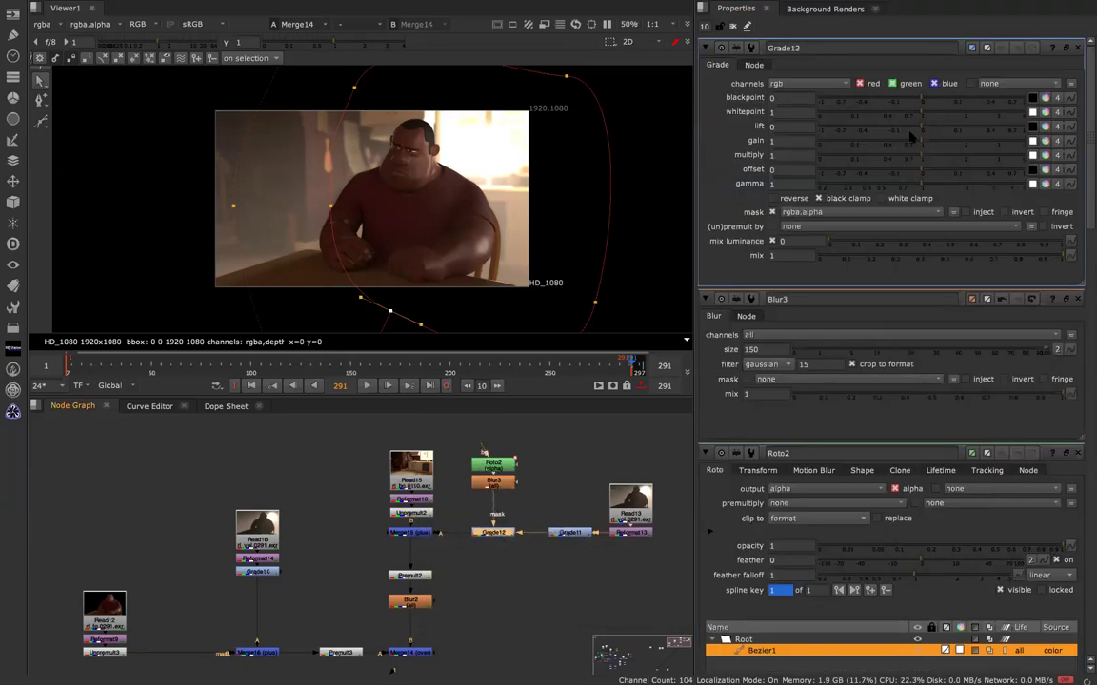
left_click_drag(886, 143, 874, 142)
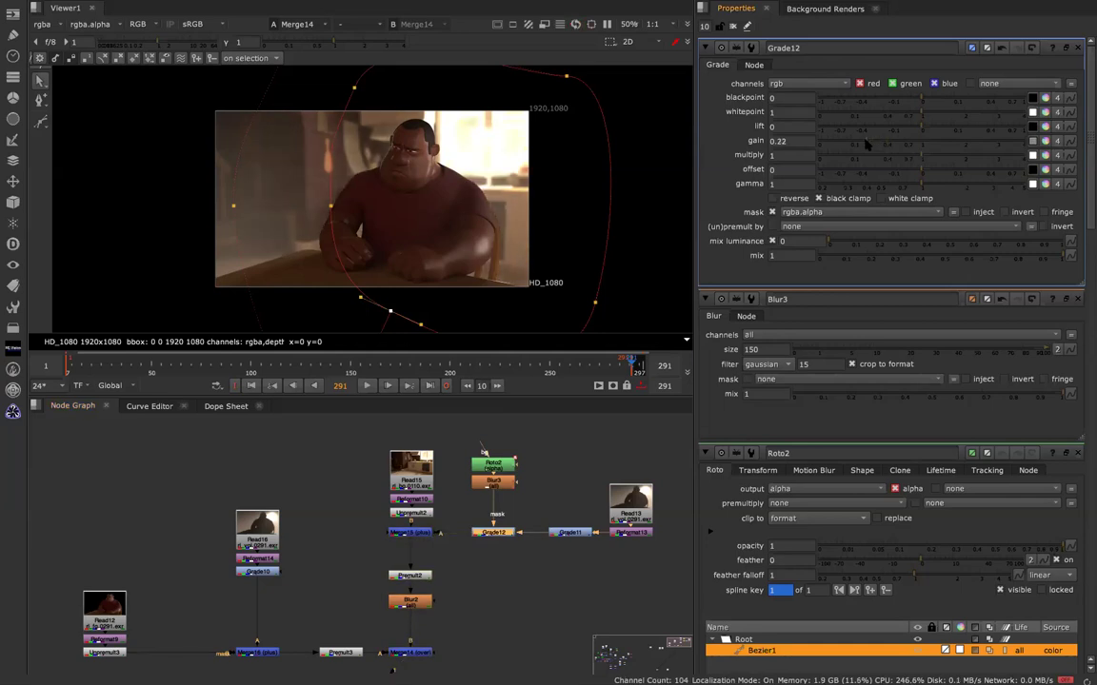
- Insert an Invert between Blur3 and the mask input of Grade12, and open the Grade11 settings
key("Tab")
type("inv")
key("Return")
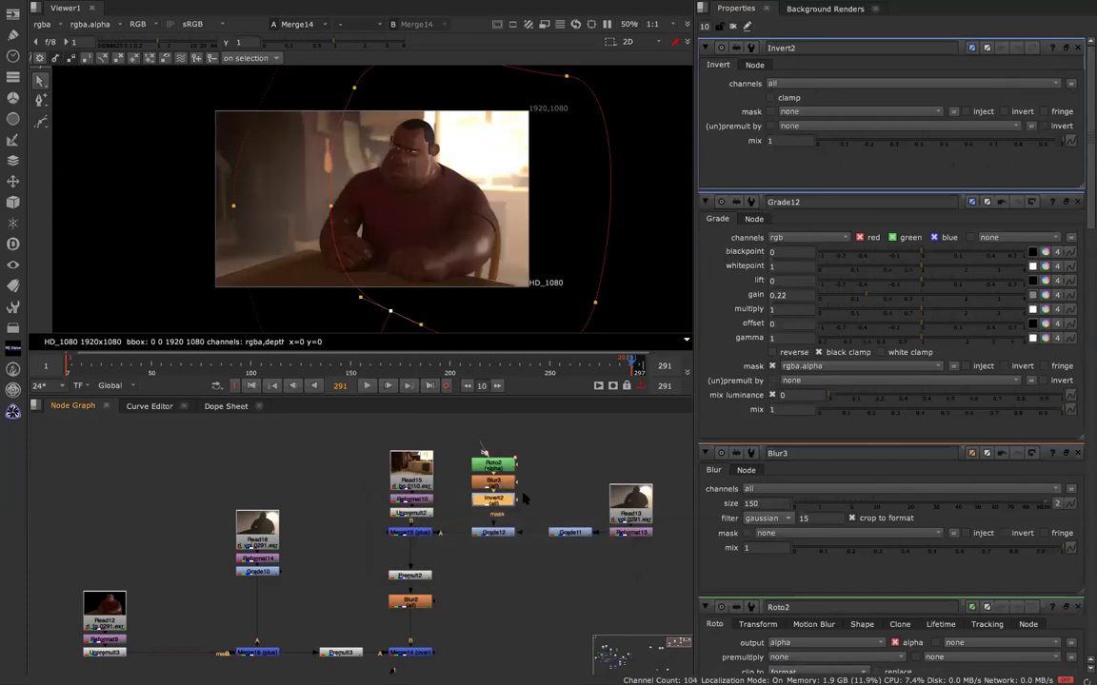
double_click(577, 532)
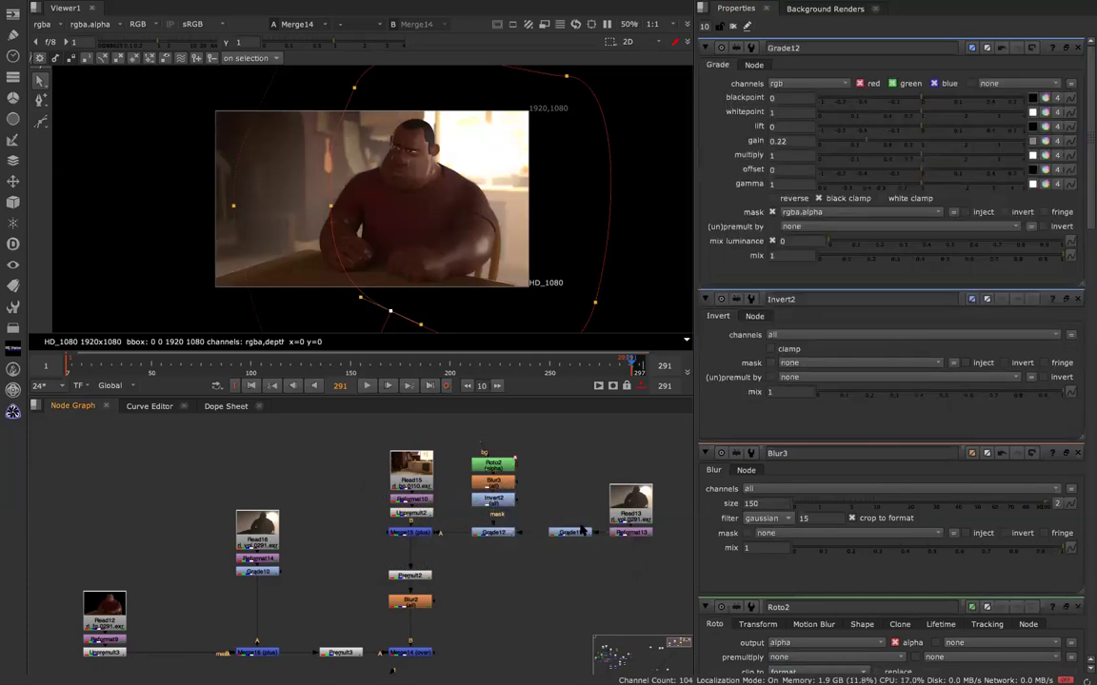
- Open the Grade11 settings, limit the properties area to 2 open node panels, and view Merge14
double_click(571, 533)
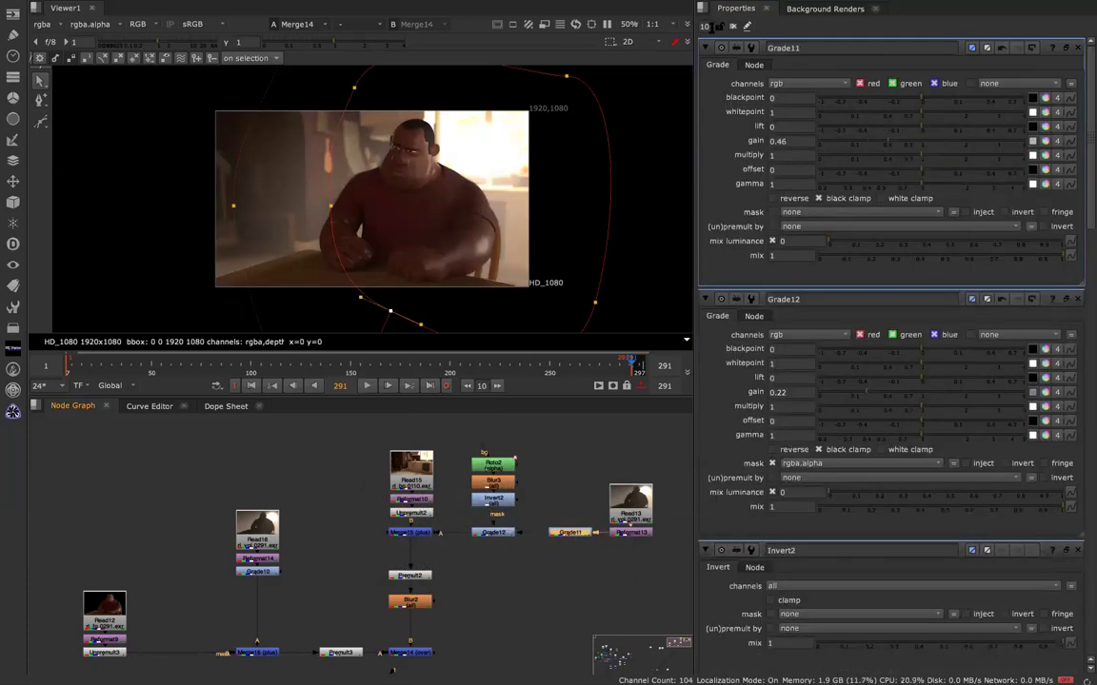
type("12")
key("Return")
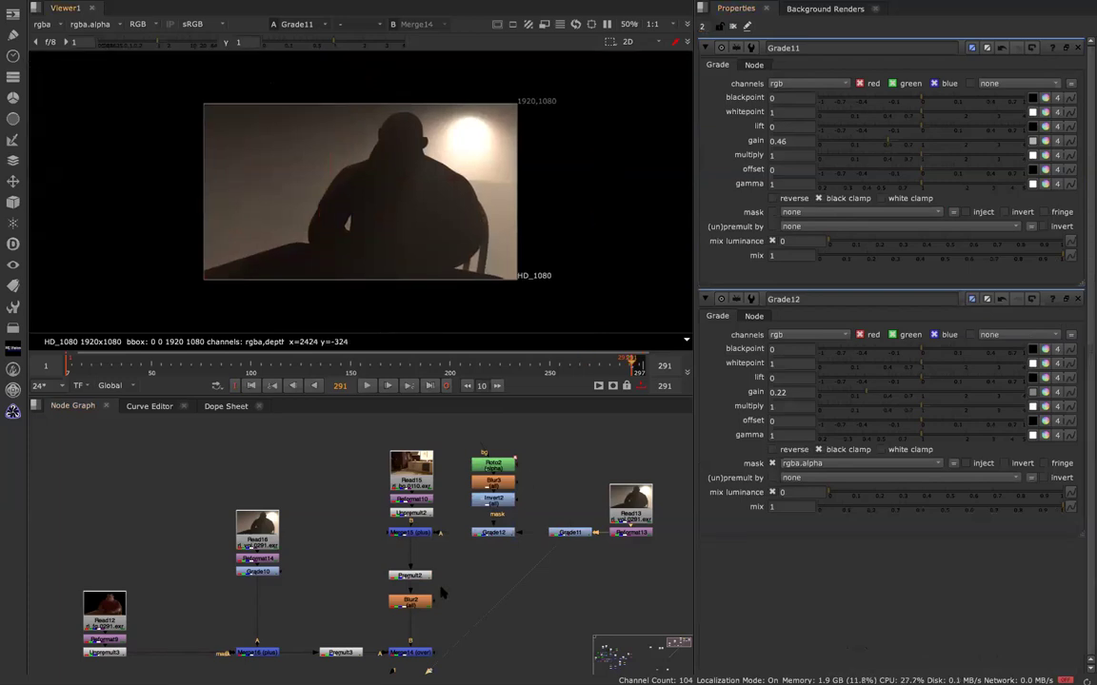
key("1")
left_click(495, 533)
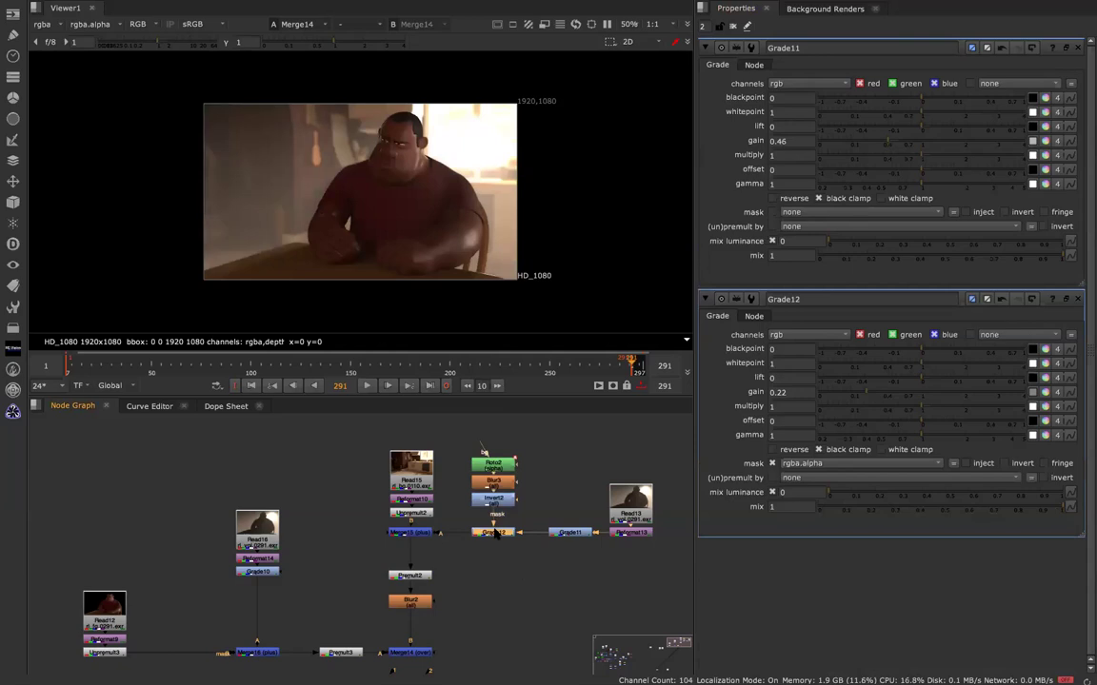
- Open Roto2 and reshape its Bezier, pulling the character-side edge toward the window and stretching the upper window-side corner beyond the frame
double_click(504, 468)
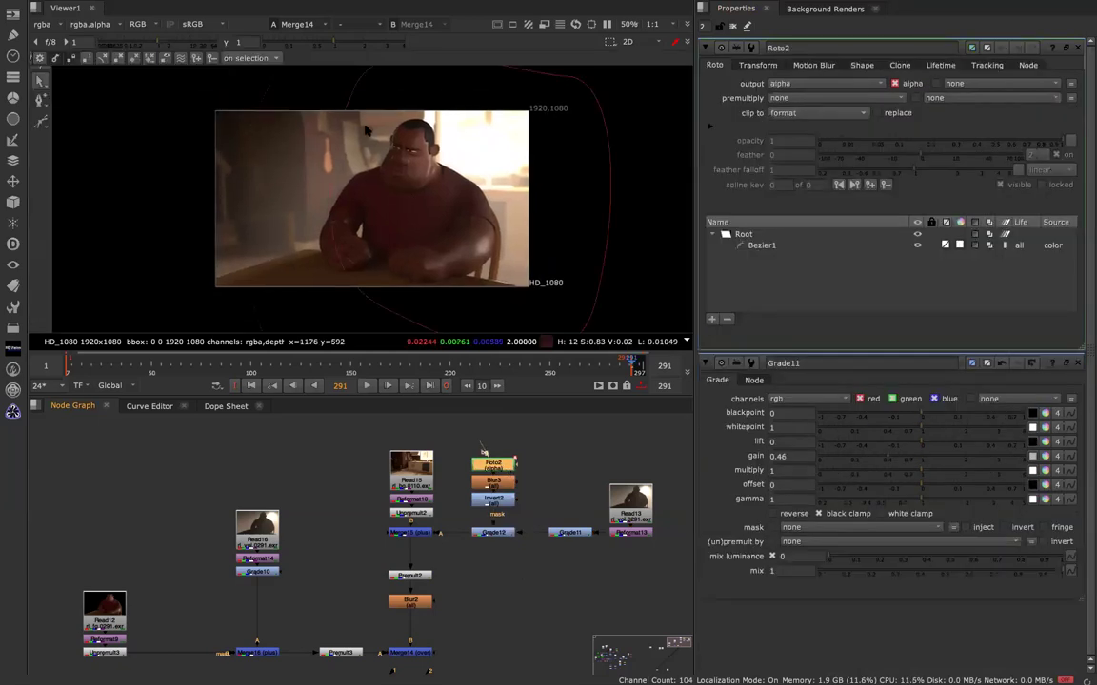
left_click(335, 158)
left_click_drag(333, 208, 383, 212)
left_click_drag(354, 88, 427, 106)
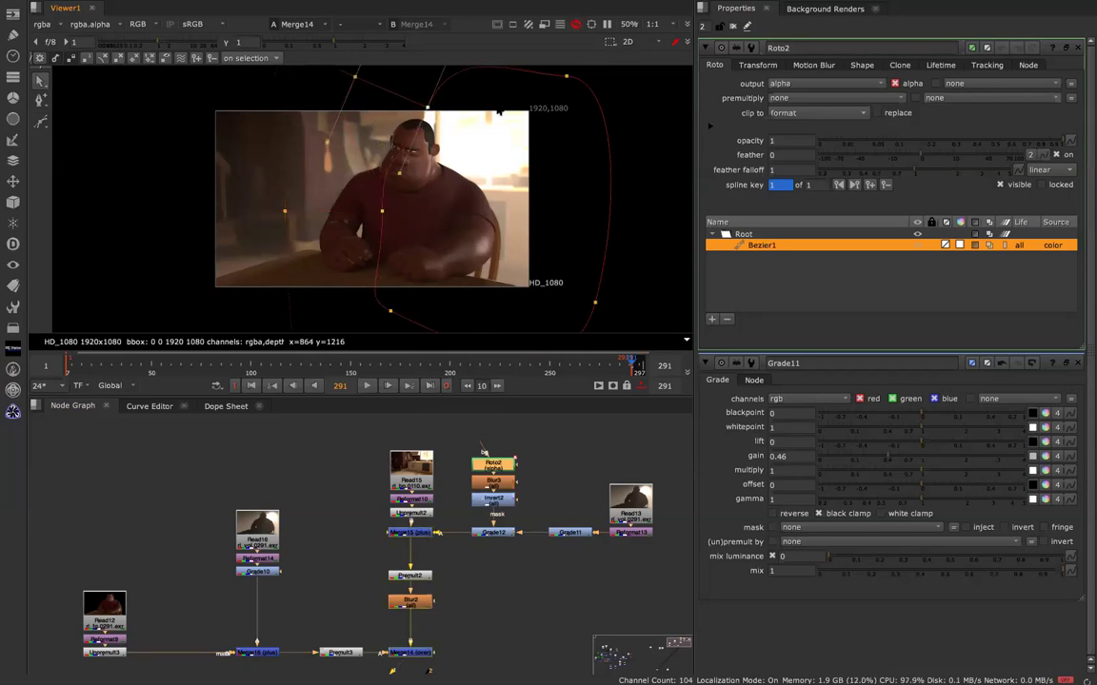
left_click_drag(567, 76, 675, 15)
- Move the Bezier's character-side edge back out to the elbow, nudge its upper and lower points, and widen that edge's feather outward
left_click_drag(381, 213, 317, 239)
left_click_drag(427, 107, 405, 98)
left_click(387, 309)
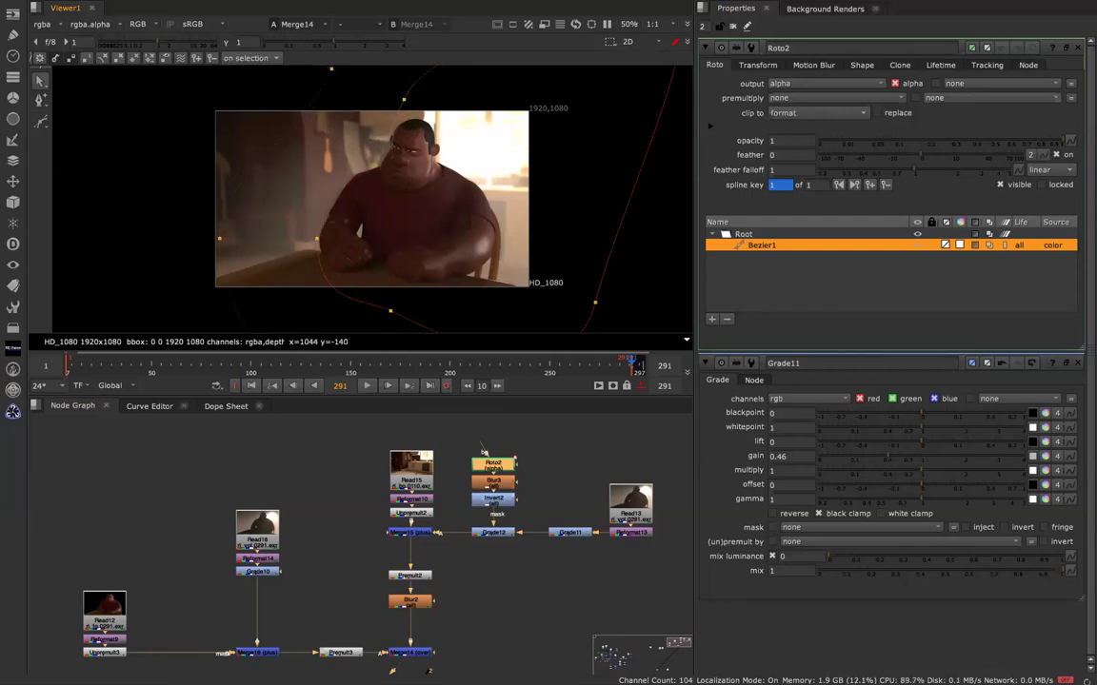
left_click_drag(390, 311, 410, 306)
left_click_drag(218, 239, 181, 239)
left_click(360, 257)
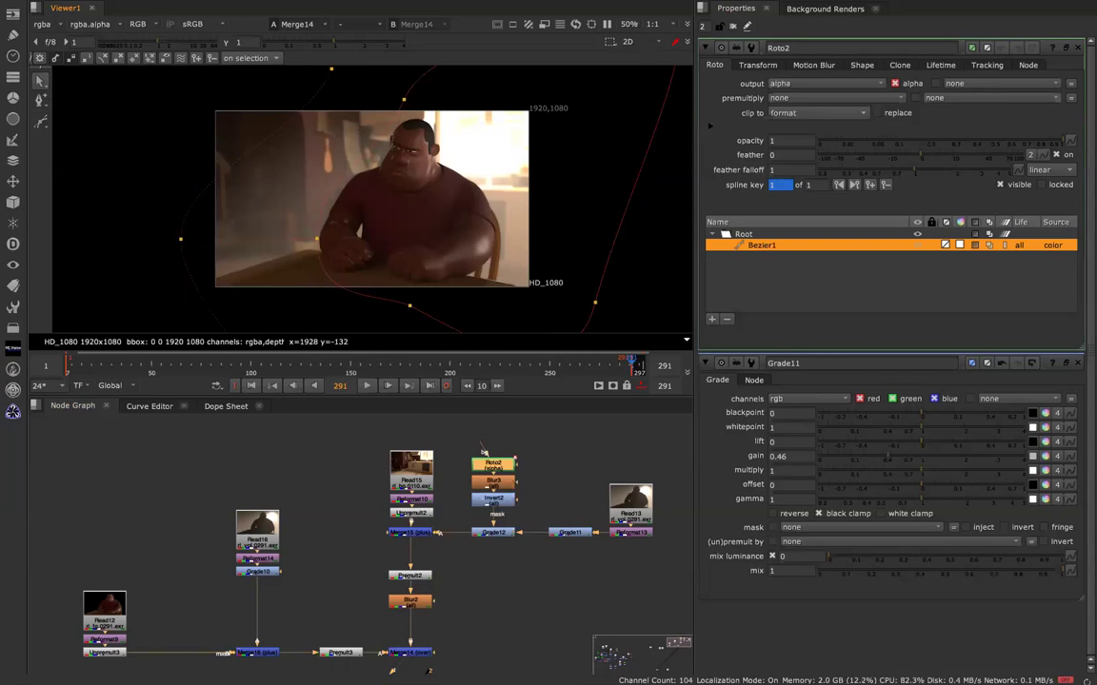
- Review the settings of the volume, roto mask and background nodes feeding Merge15, including Read13, Blur3, Invert2, Grade12 and Read15
double_click(416, 533)
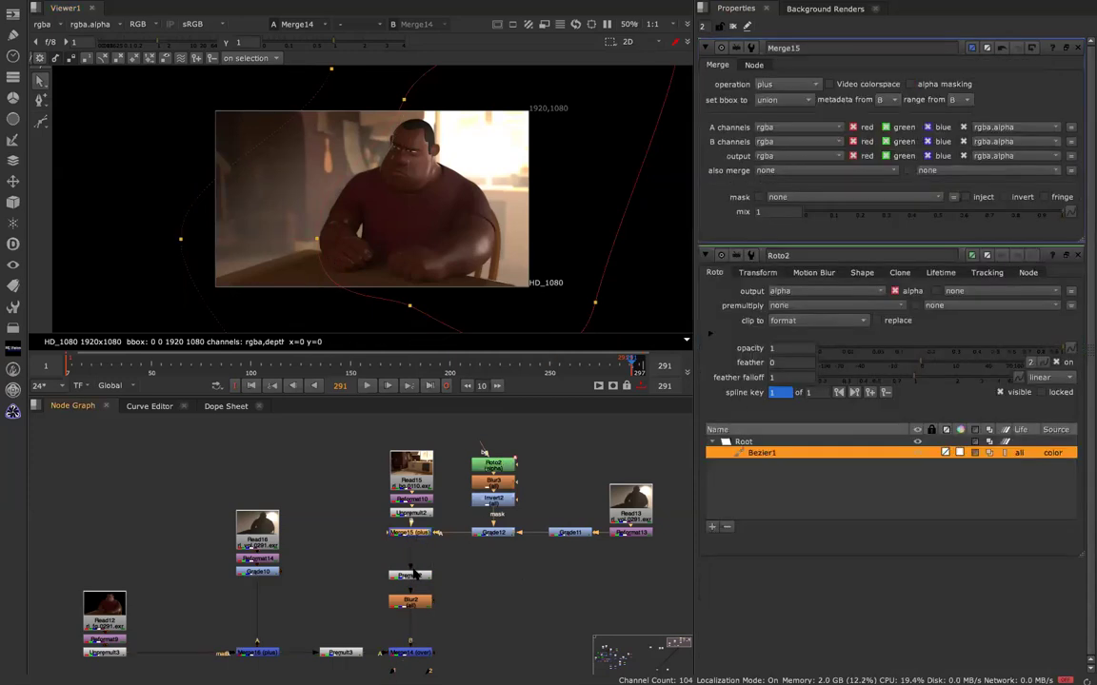
double_click(414, 574)
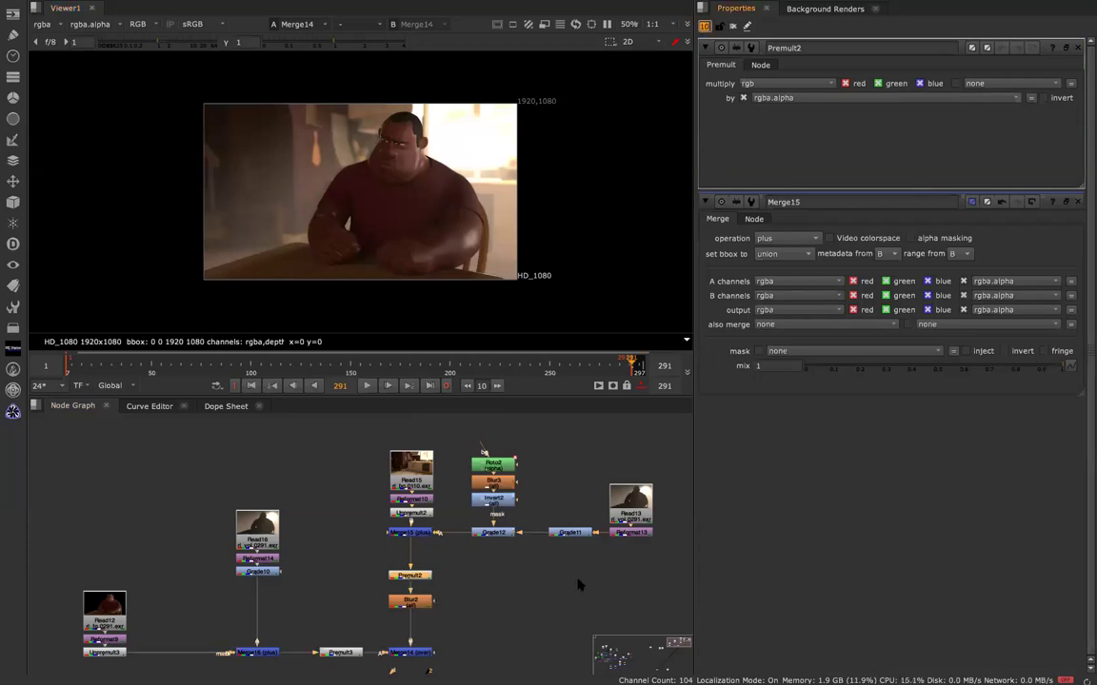
double_click(617, 511)
double_click(631, 532)
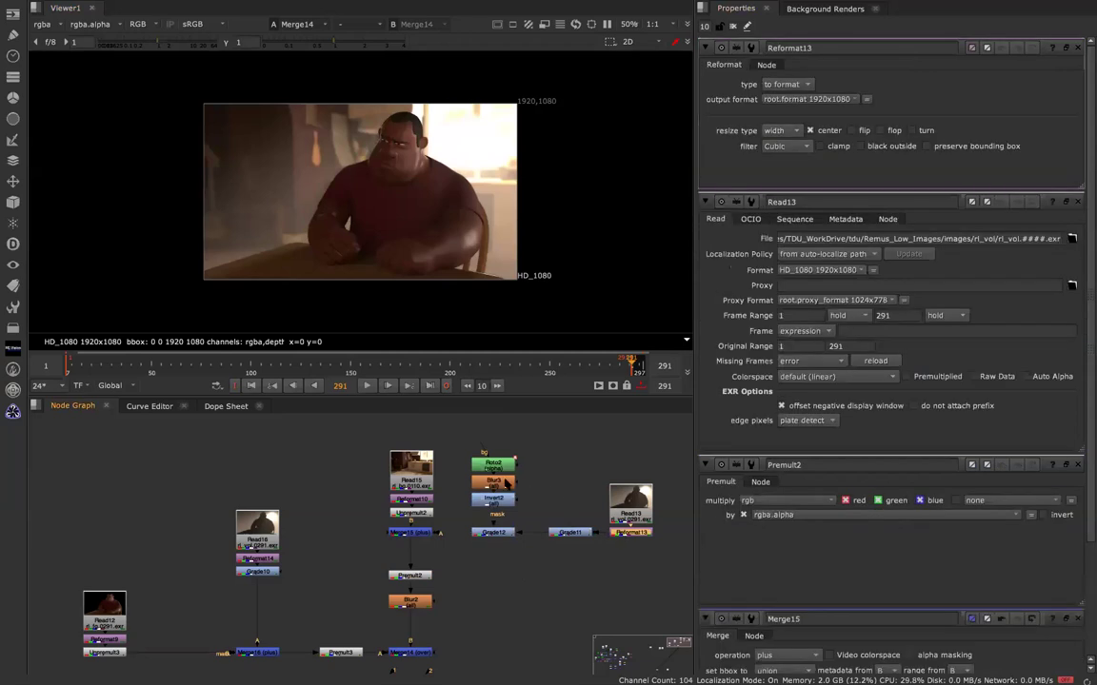
left_click(494, 464)
double_click(494, 464)
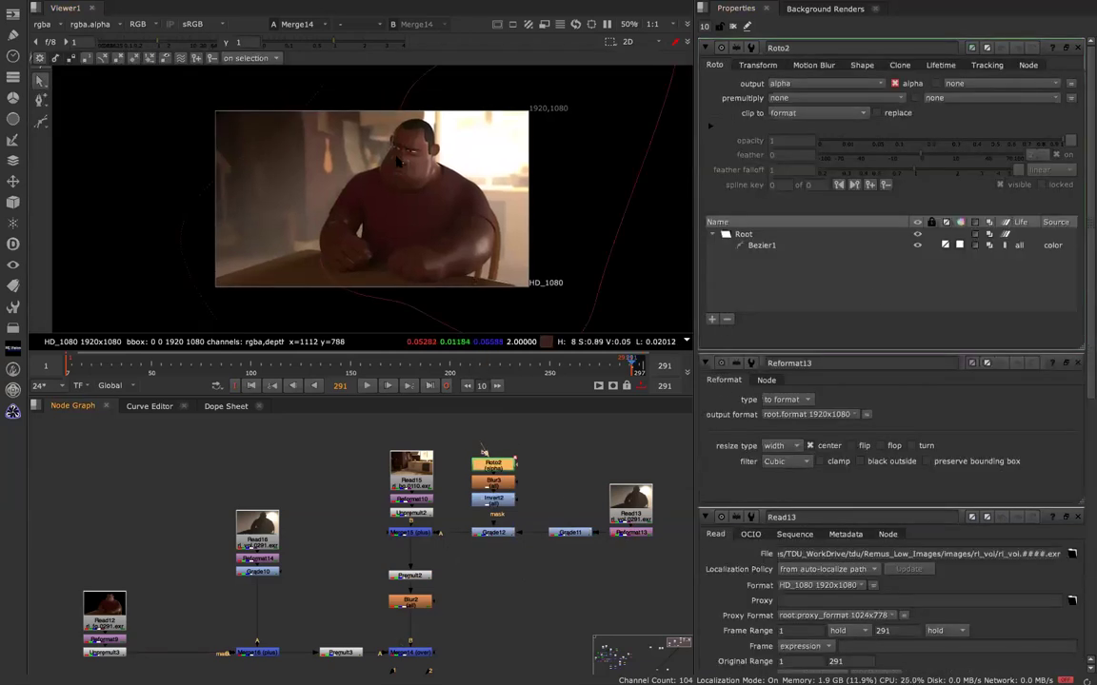
double_click(496, 484)
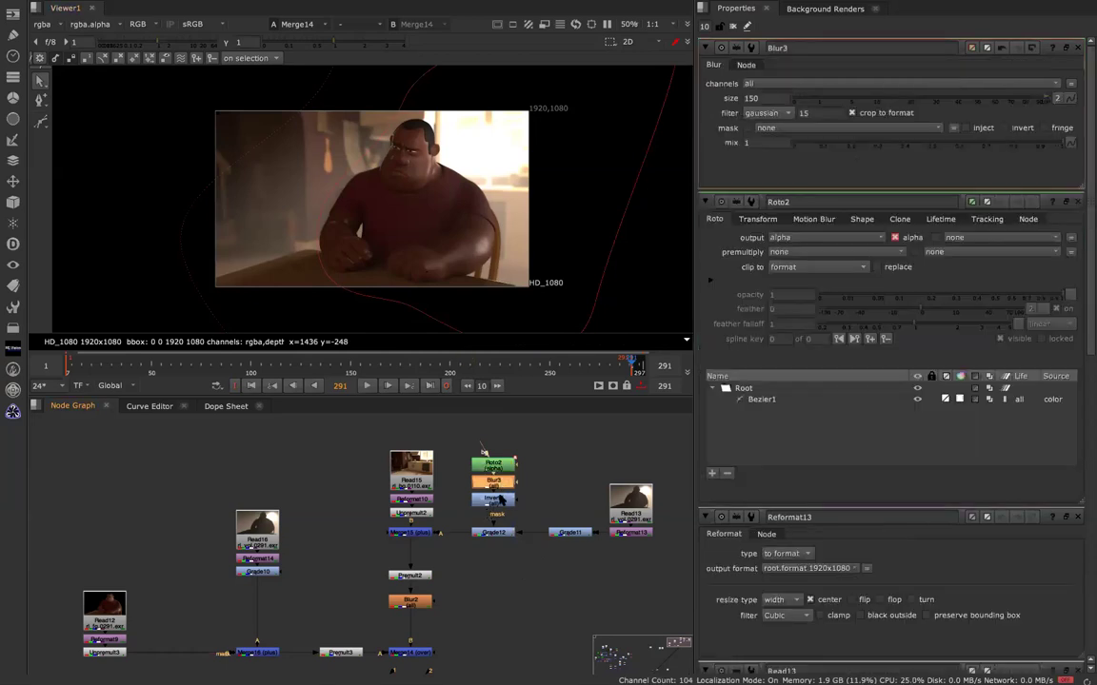
double_click(497, 500)
double_click(493, 532)
double_click(409, 532)
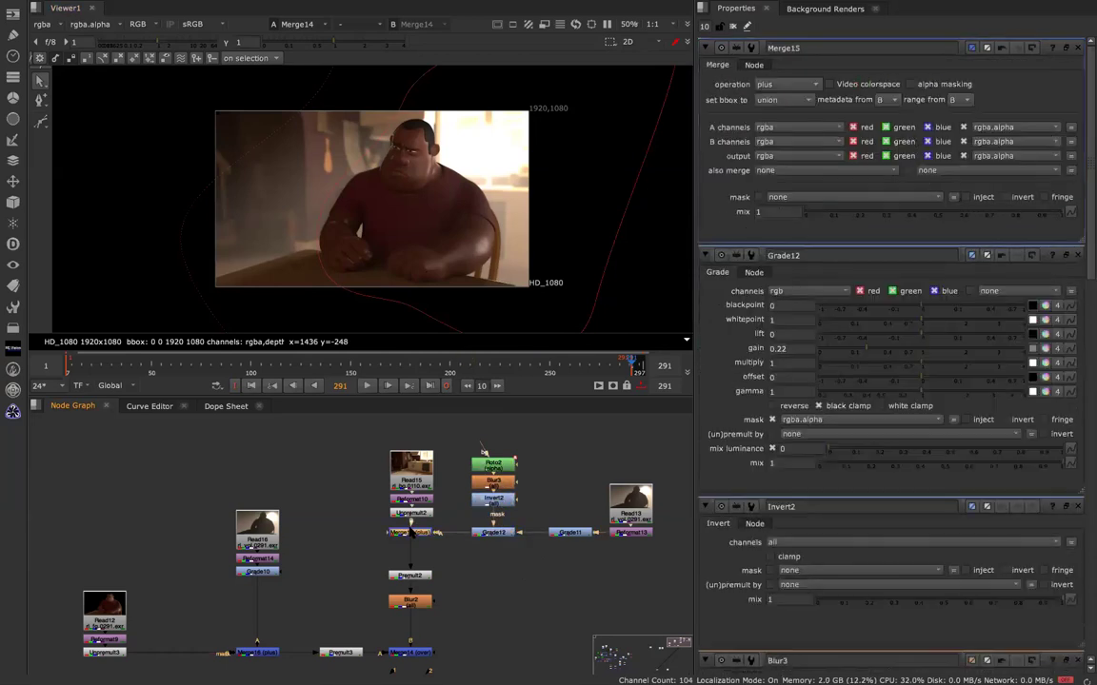
double_click(411, 513)
double_click(411, 498)
double_click(412, 476)
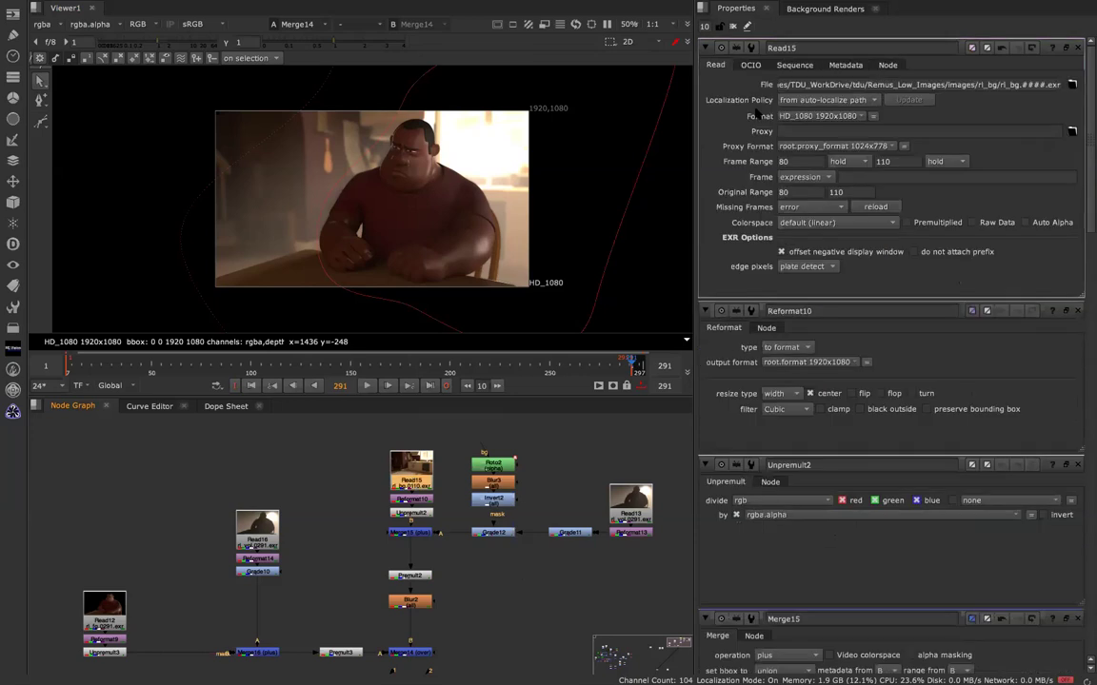
- Limit the open node panels to 2 and inspect Read13, Reformat13, Roto2, Read15 and Unpremult2
type("2")
key("Return")
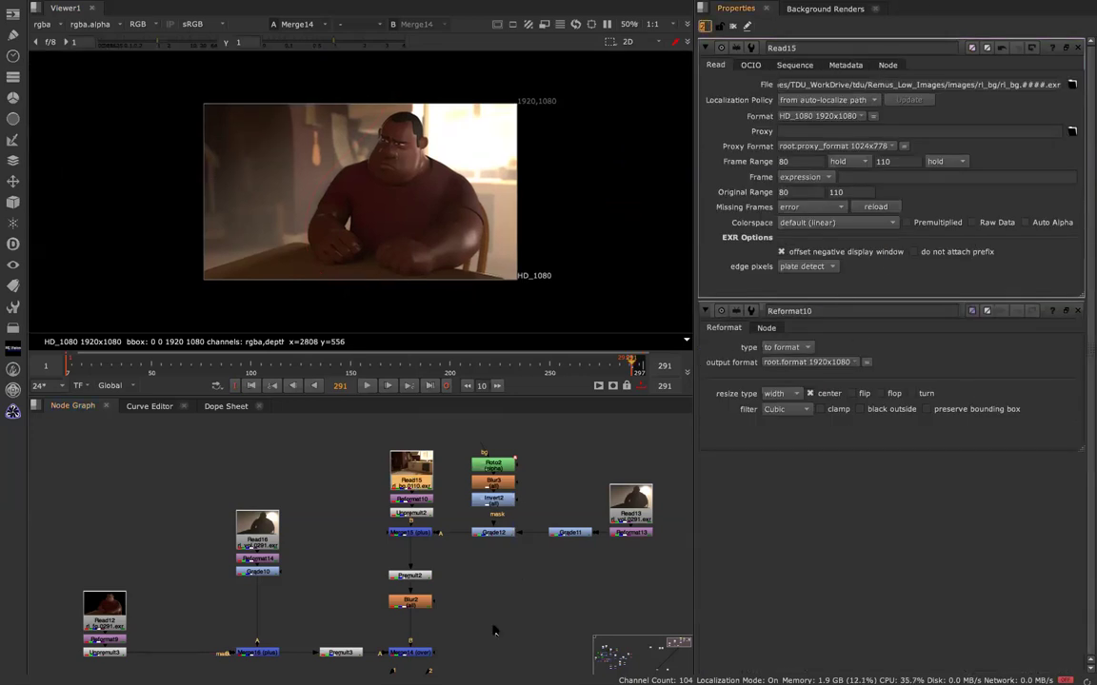
double_click(639, 498)
double_click(626, 532)
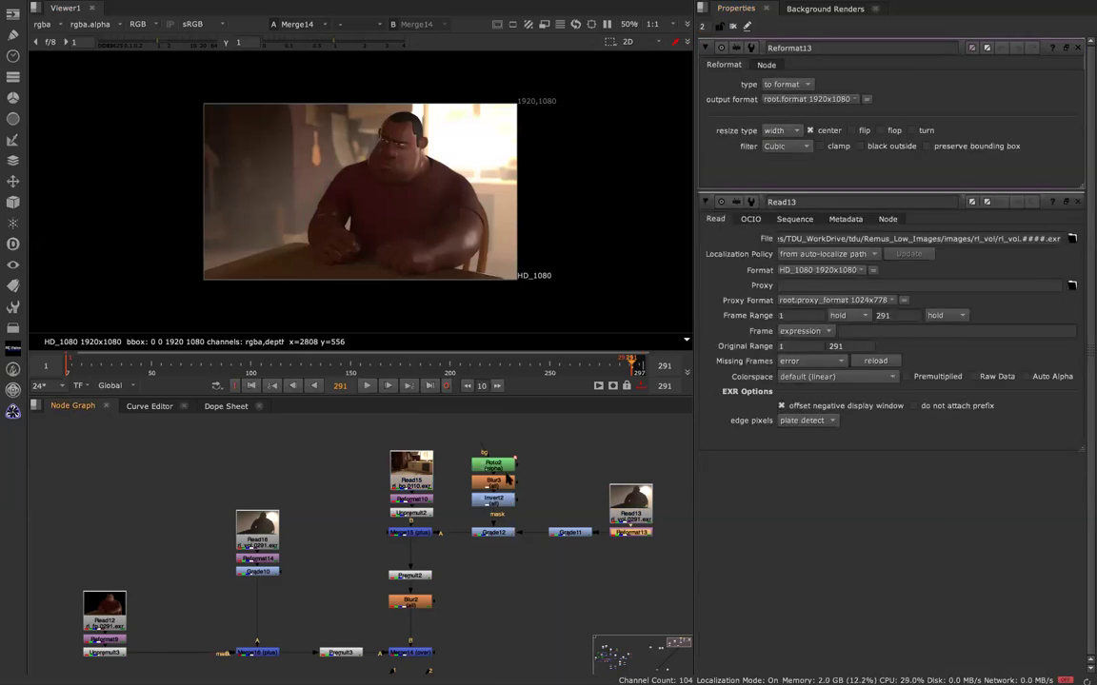
left_click(490, 467)
double_click(492, 465)
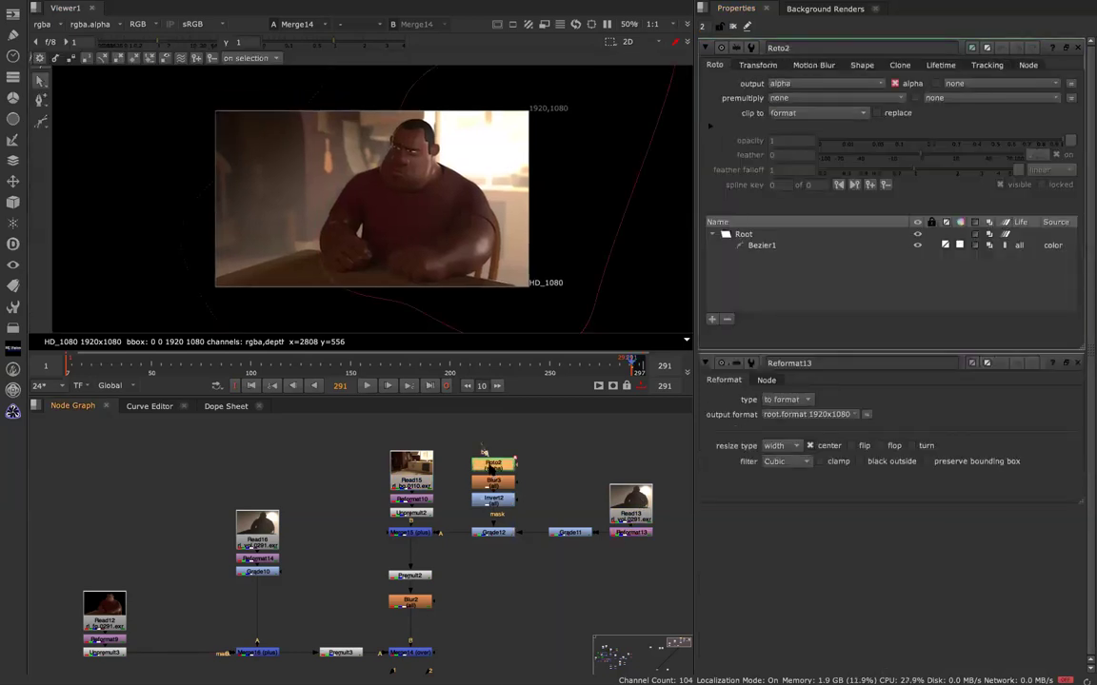
double_click(411, 469)
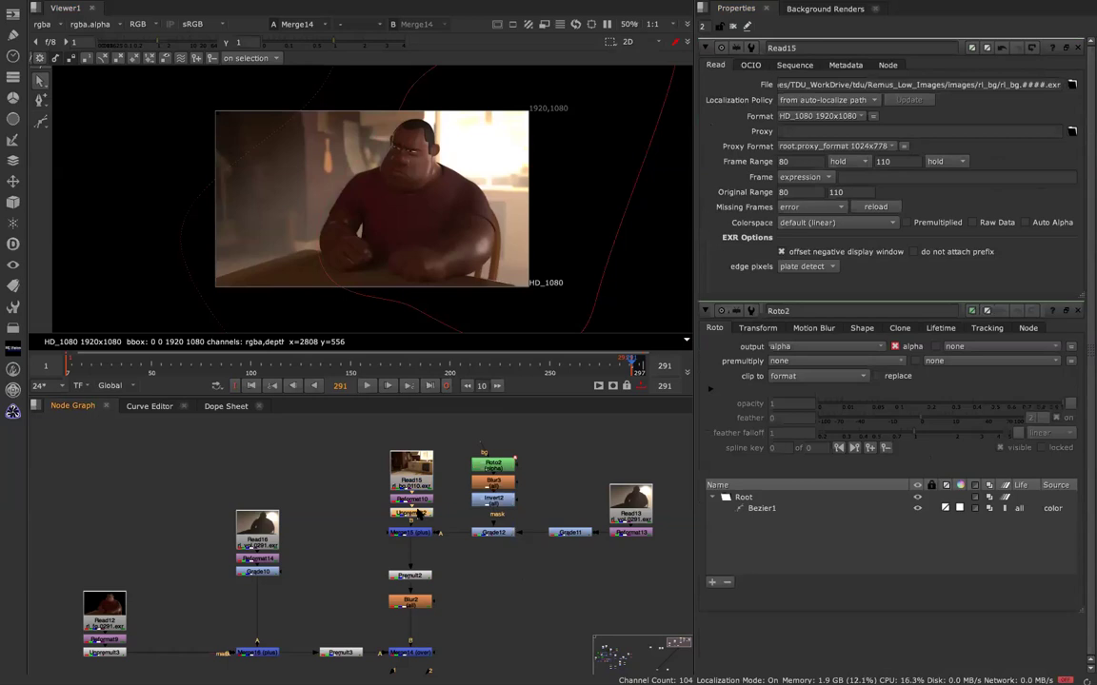
double_click(411, 513)
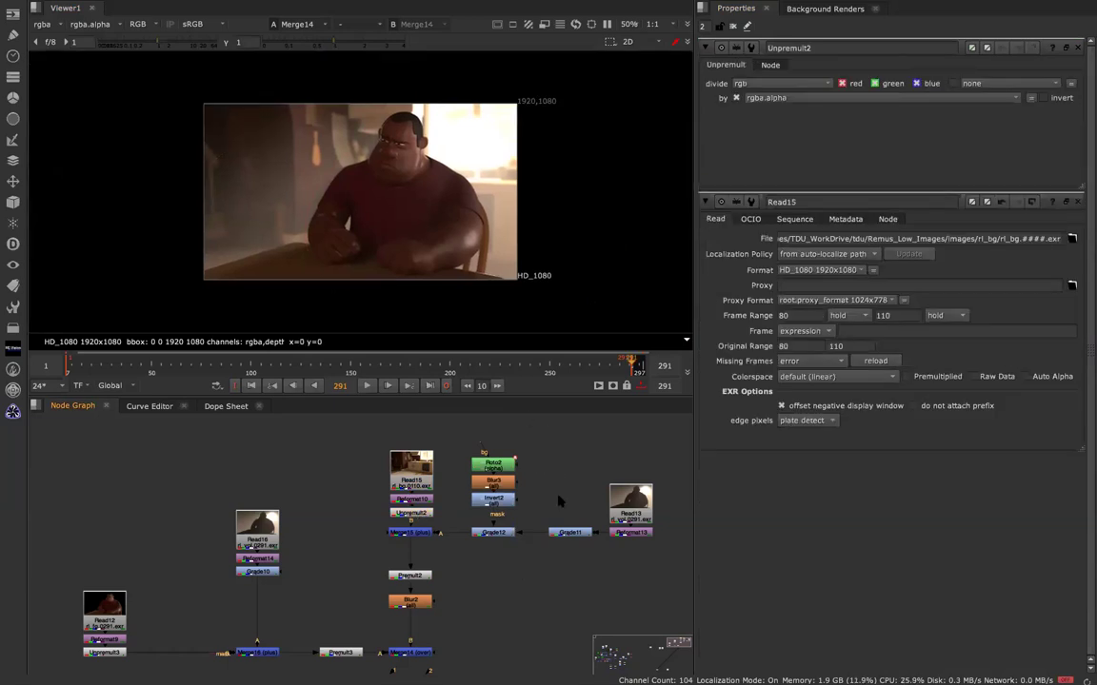
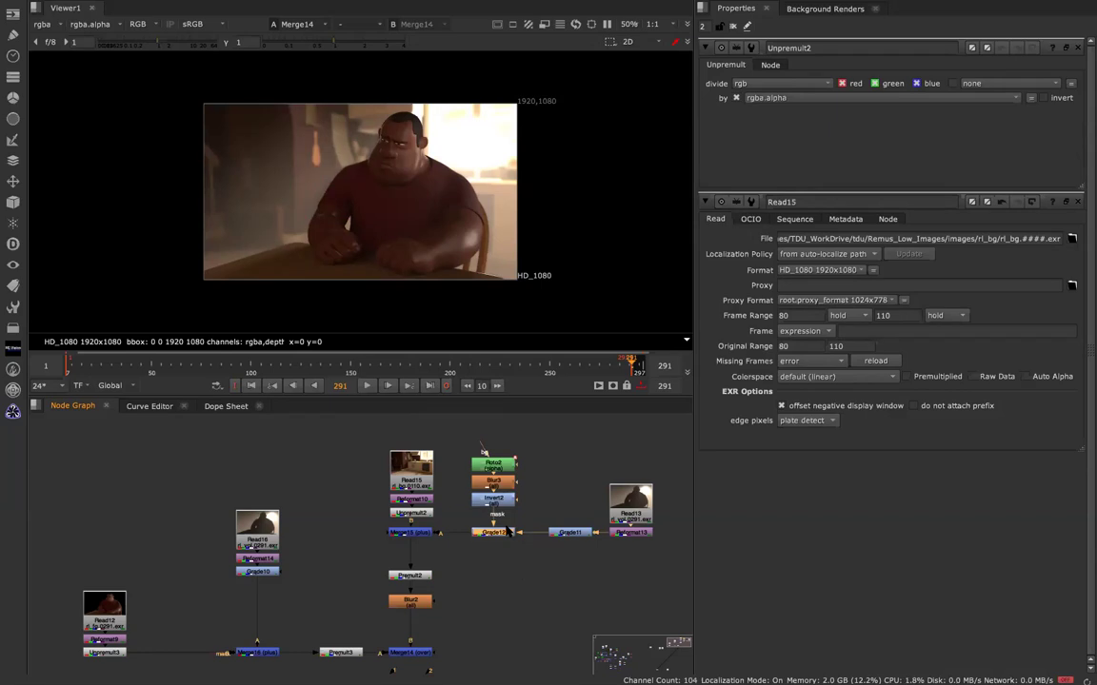
- Move Read15, Reformat10 and Unpremult2 up to free space above Merge15, and bring the occlusion pass Read9 with Reformat12 beside them
left_click_drag(367, 437, 413, 430)
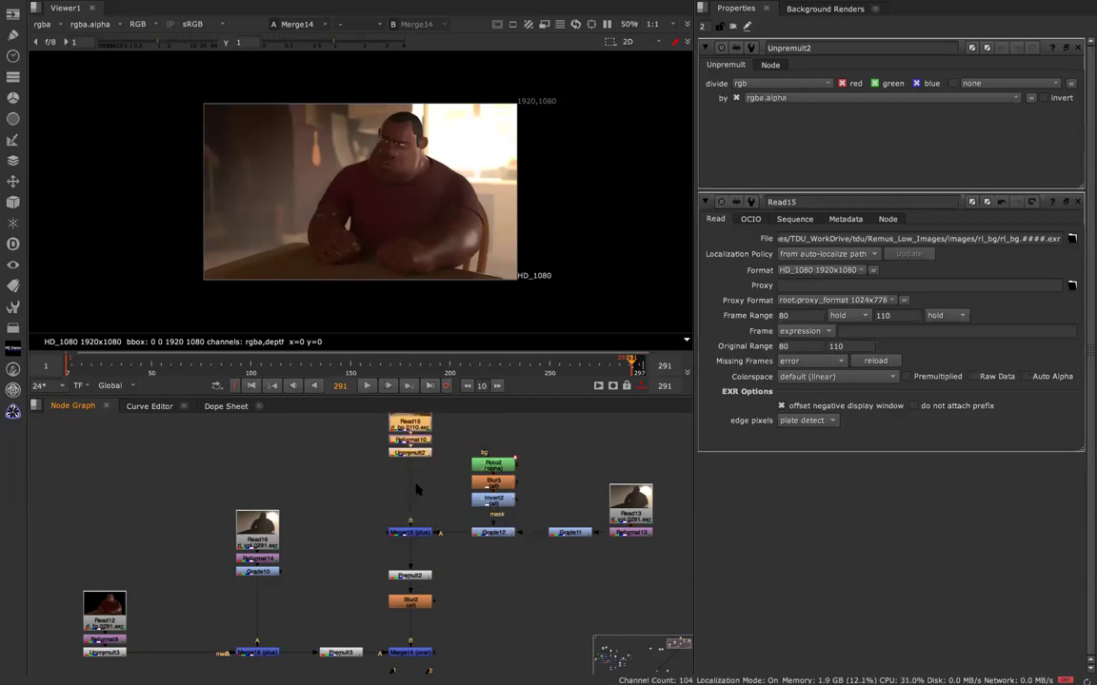
scroll(391, 541, "down", 5)
left_click_drag(188, 603, 352, 505)
scroll(353, 503, "up", 5)
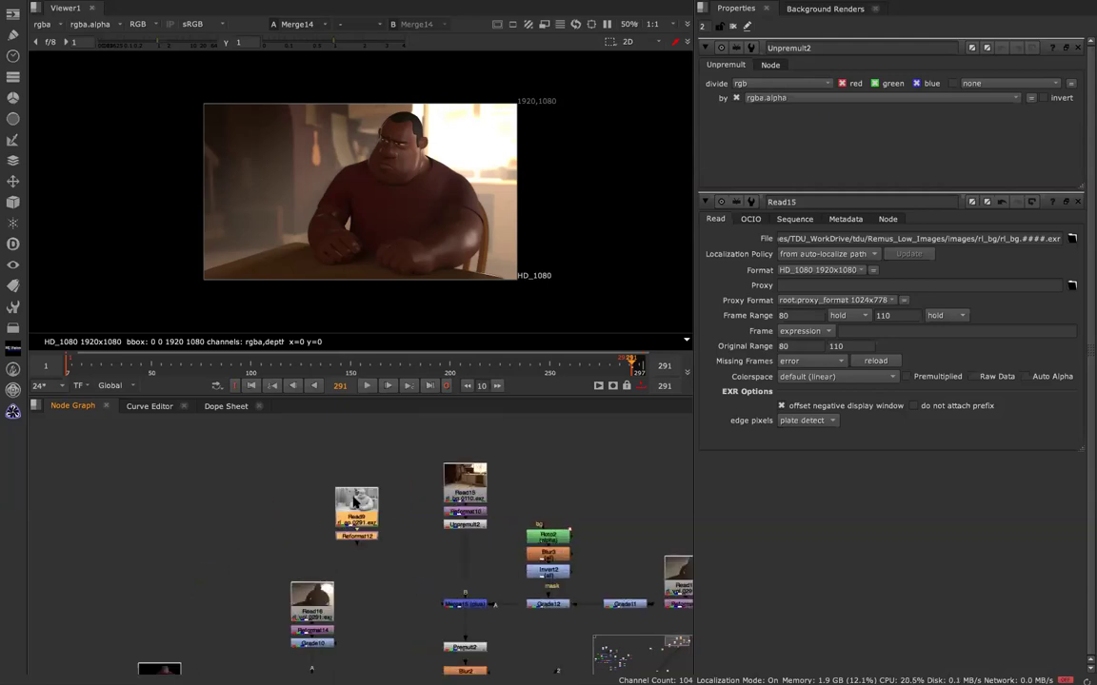
- Merge the occlusion pass from Reformat12 over the background between Unpremult2 and Merge15 using multiply, with mix set to 0.545
left_click(363, 546)
key("m")
left_click_drag(415, 545, 465, 560)
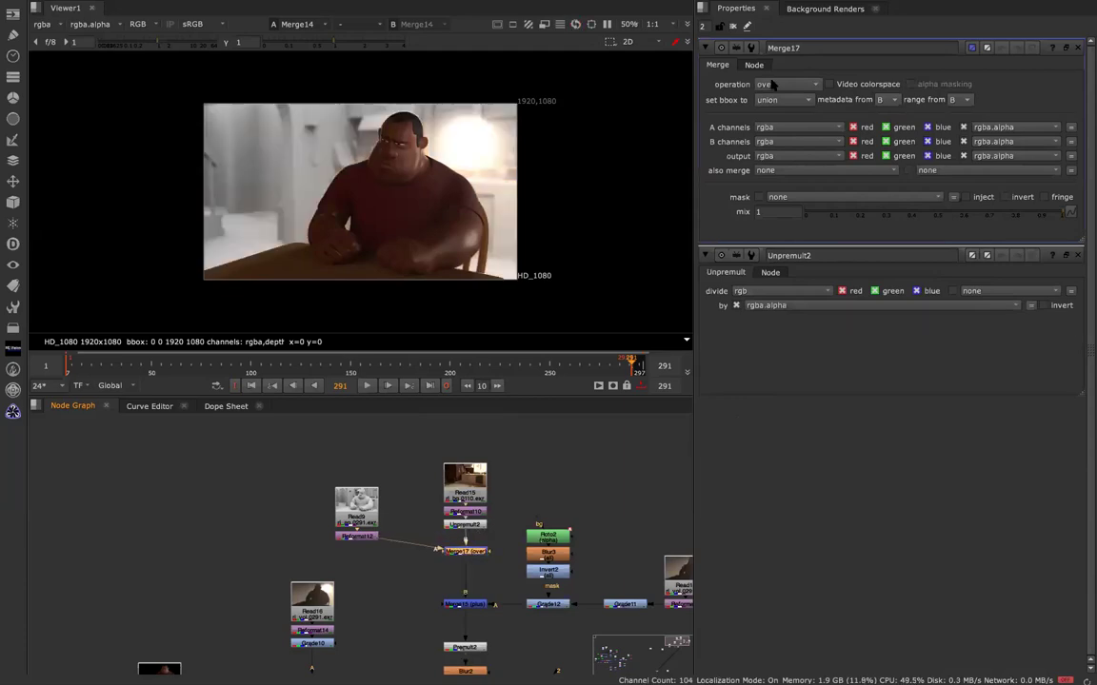
left_click(768, 87)
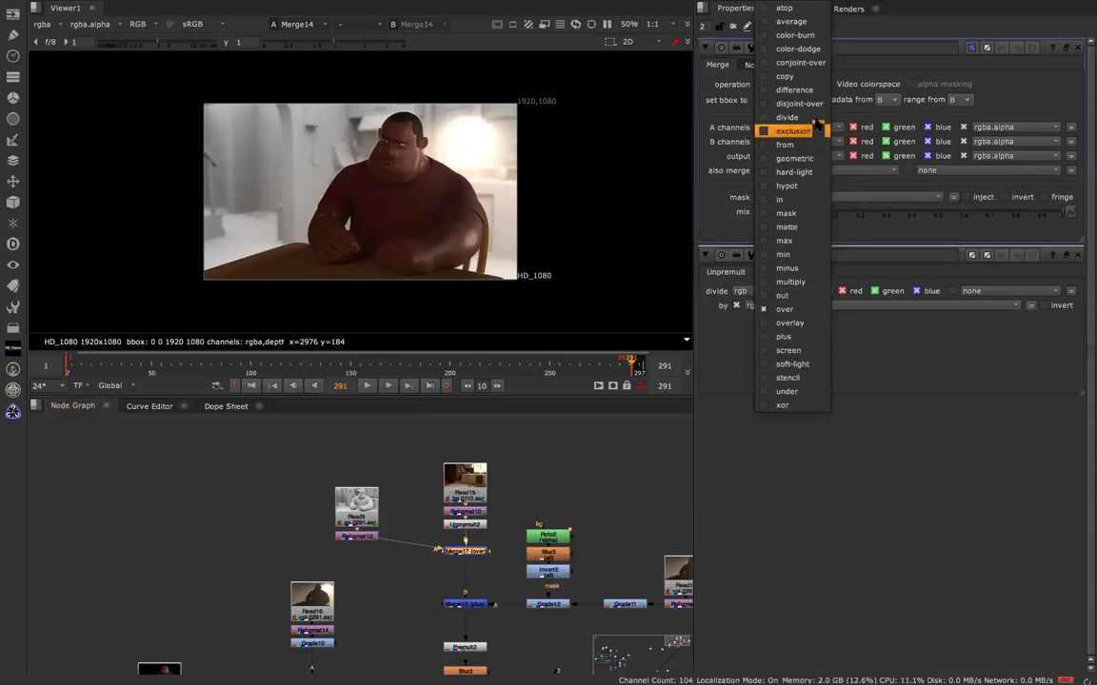
left_click(808, 282)
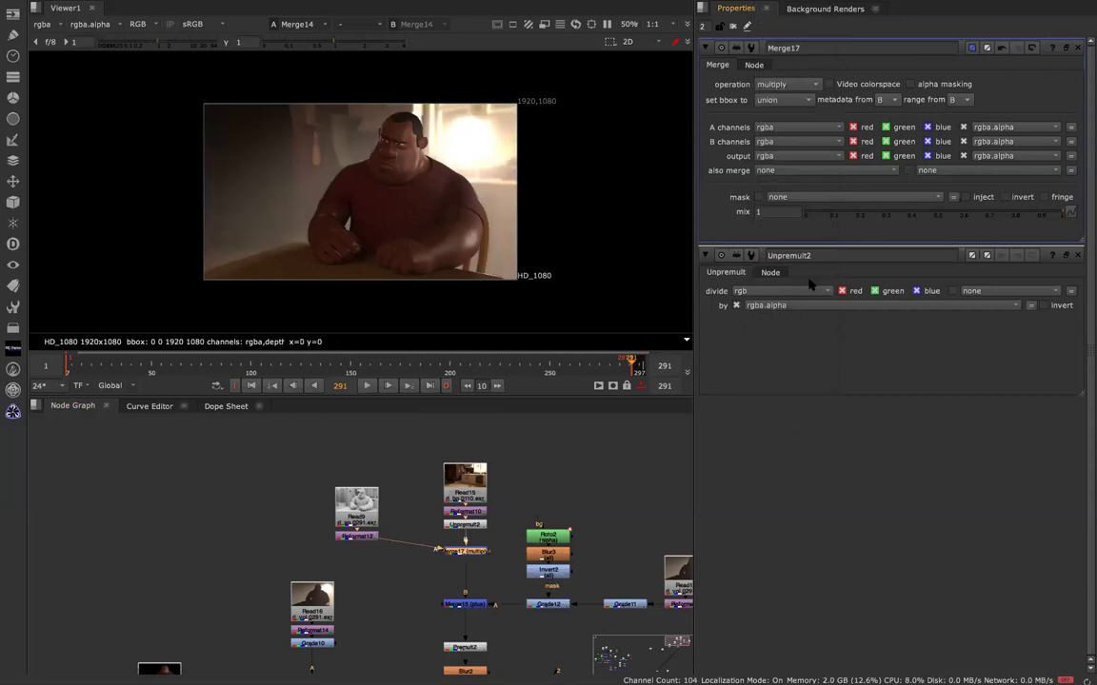
left_click_drag(1002, 213, 945, 211)
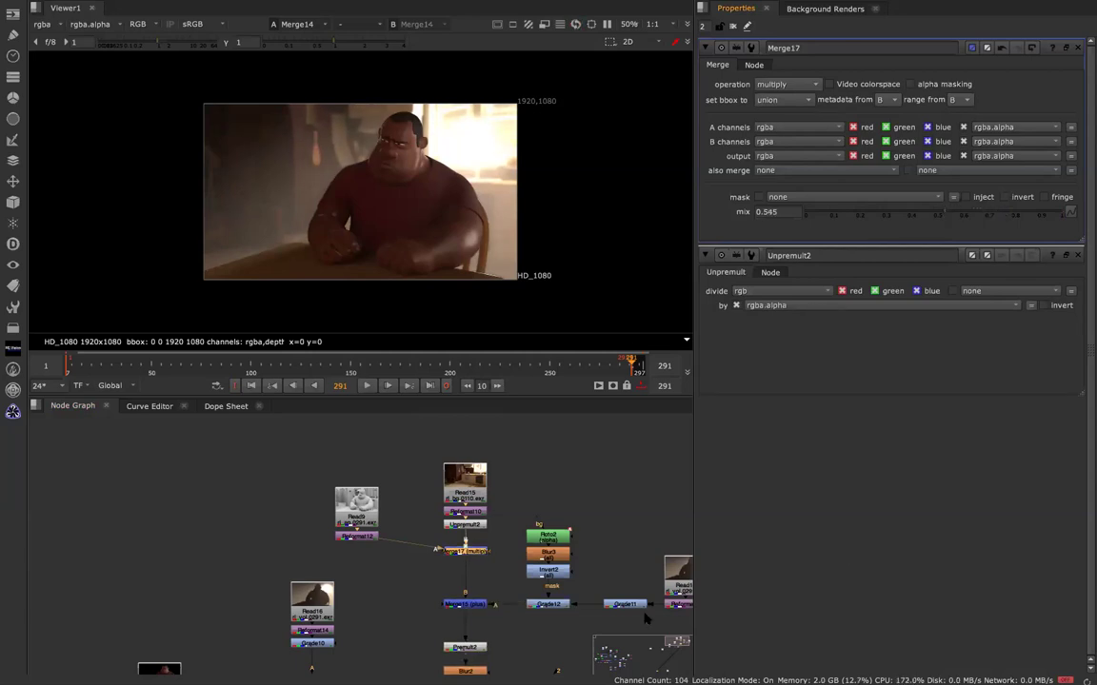
- Align Read9 and Reformat12 level with Merge17 and place them above the gap between Unpremult3 and Merge16
left_click_drag(307, 466, 379, 559)
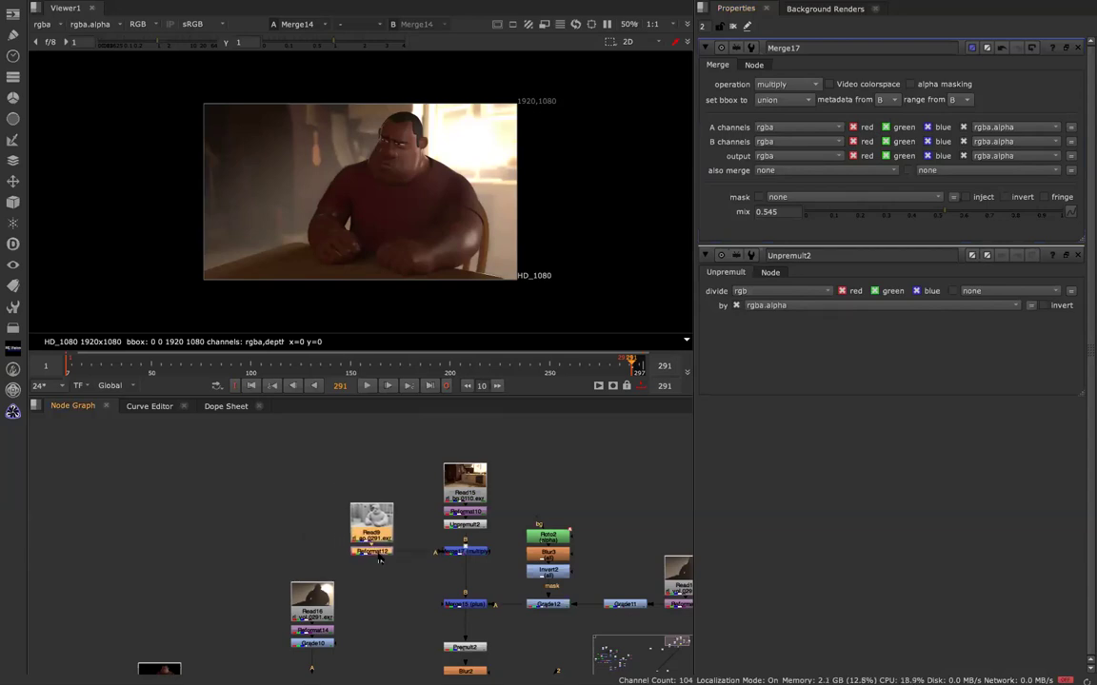
middle_click_drag(230, 610, 252, 481)
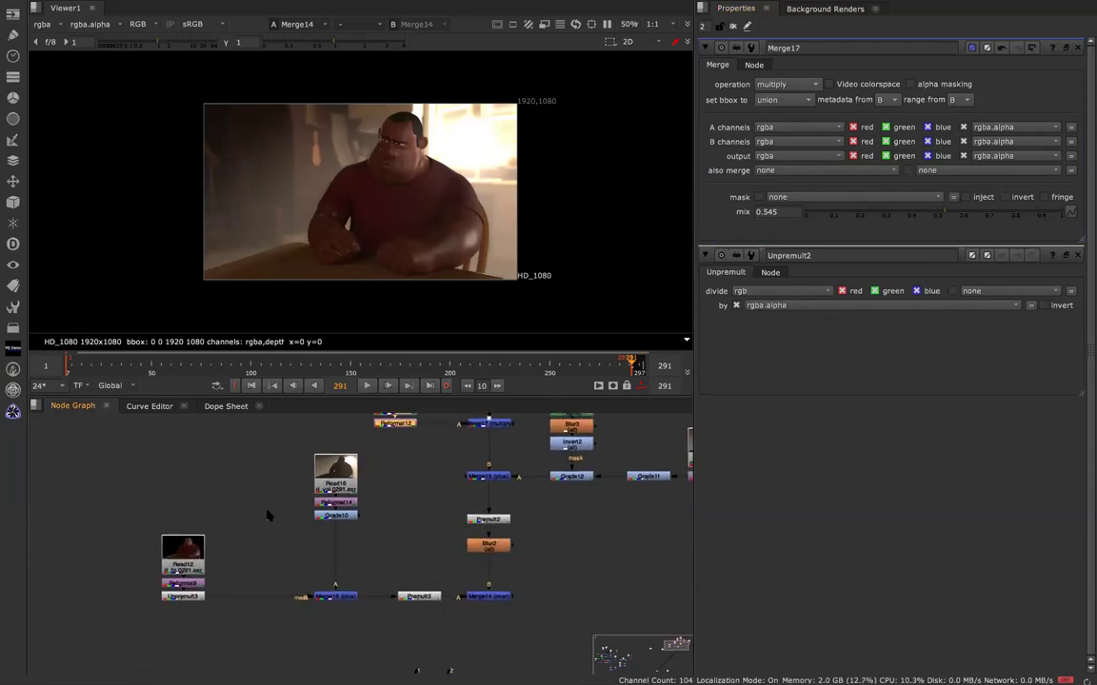
middle_click_drag(267, 538, 260, 597)
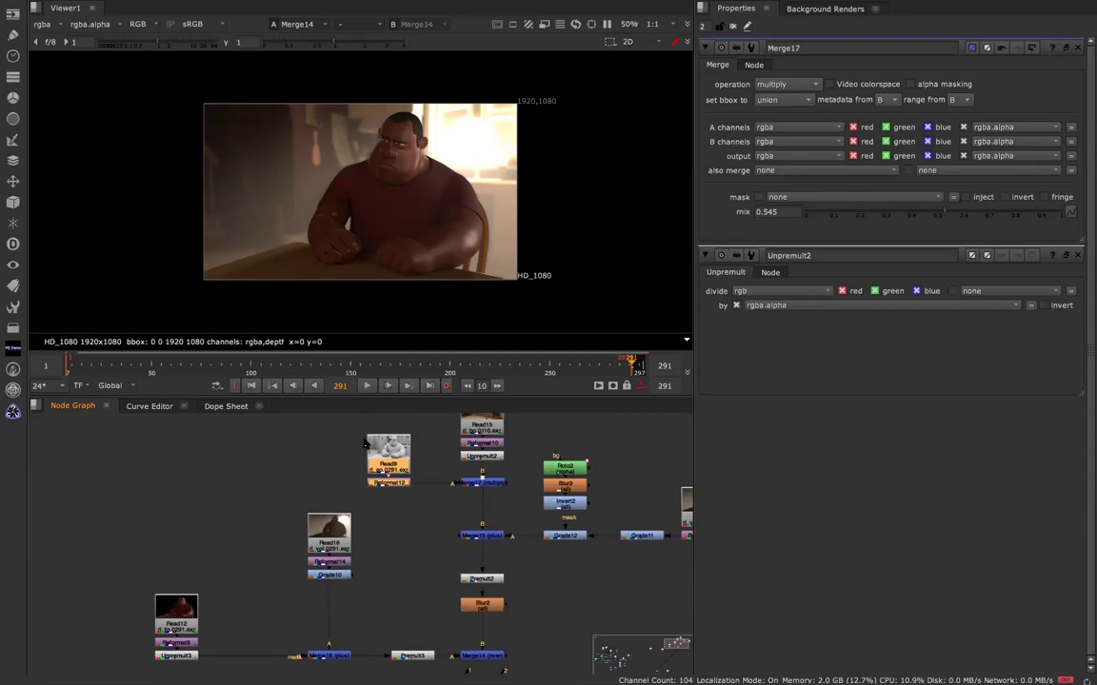
left_click_drag(397, 489, 252, 489)
- Insert a Merge between Unpremult3 and Merge16 with Reformat12 as its A input, and set its operation to multiply
left_click(275, 519)
key("m")
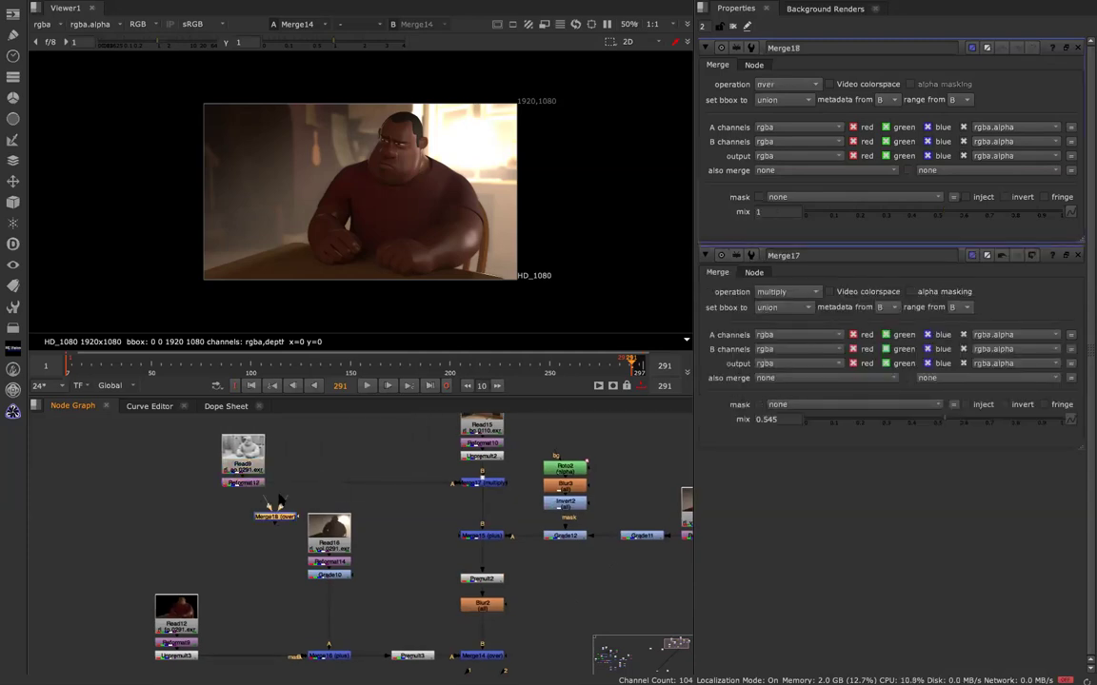
left_click_drag(283, 524, 255, 667)
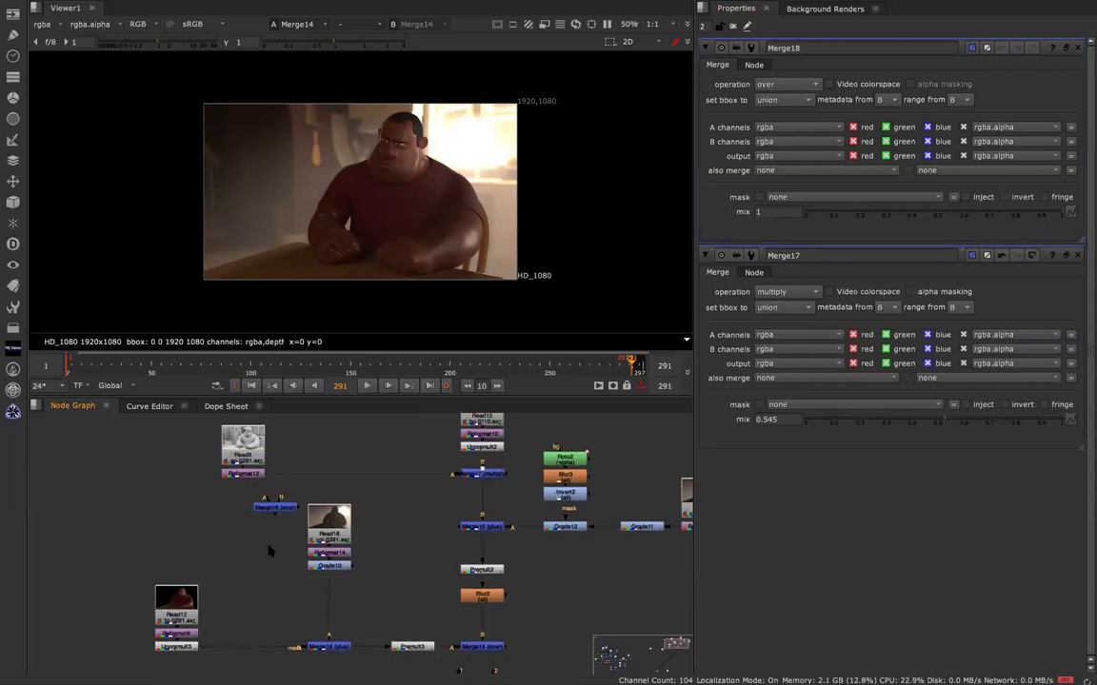
left_click_drag(276, 508, 248, 656)
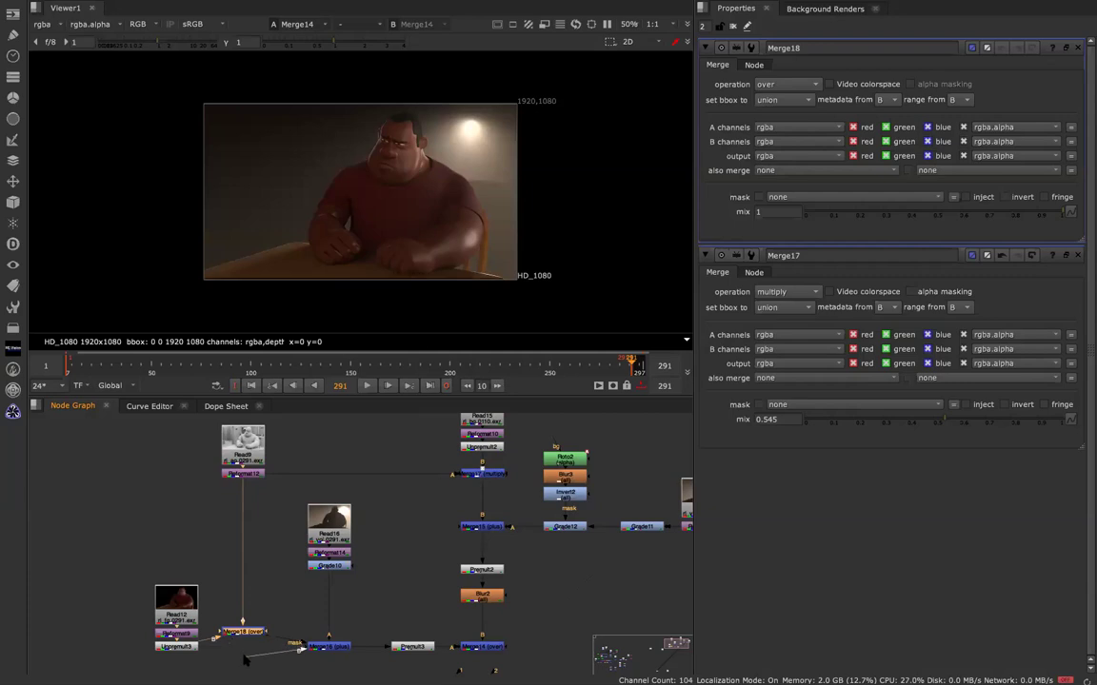
left_click_drag(337, 632, 256, 649)
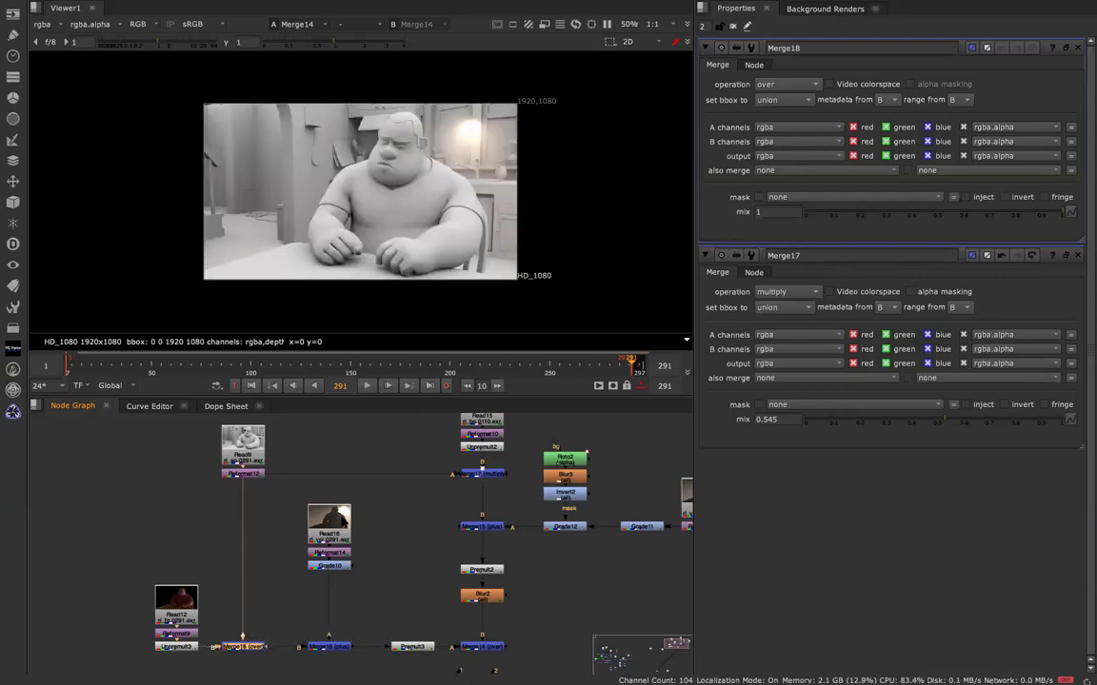
left_click(783, 84)
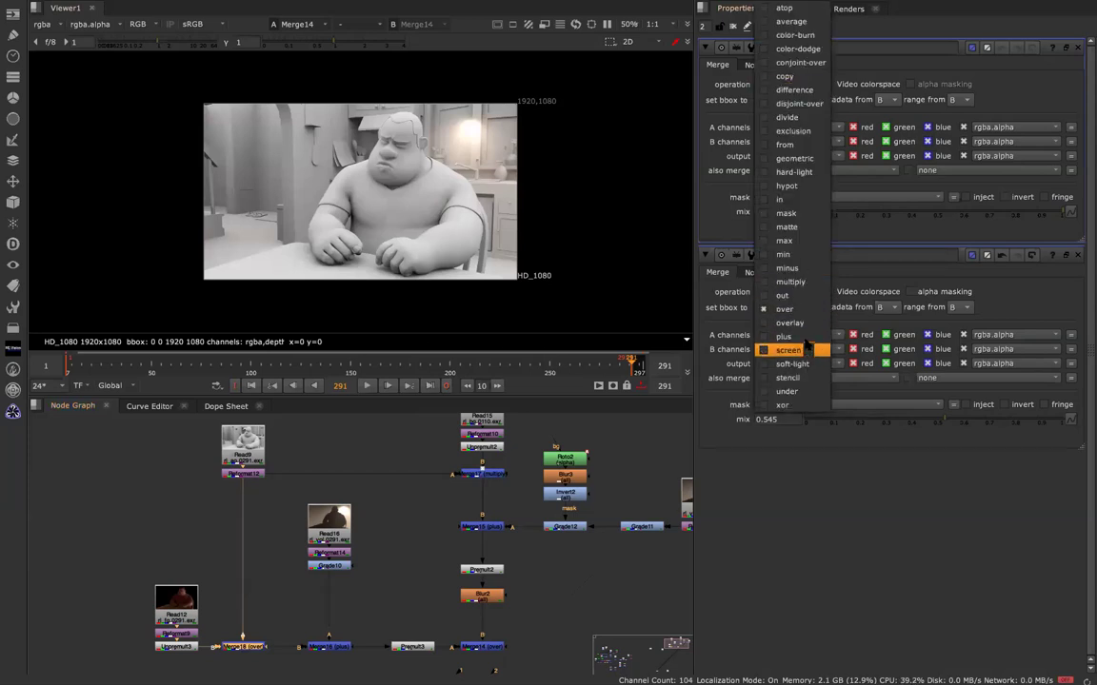
left_click(790, 282)
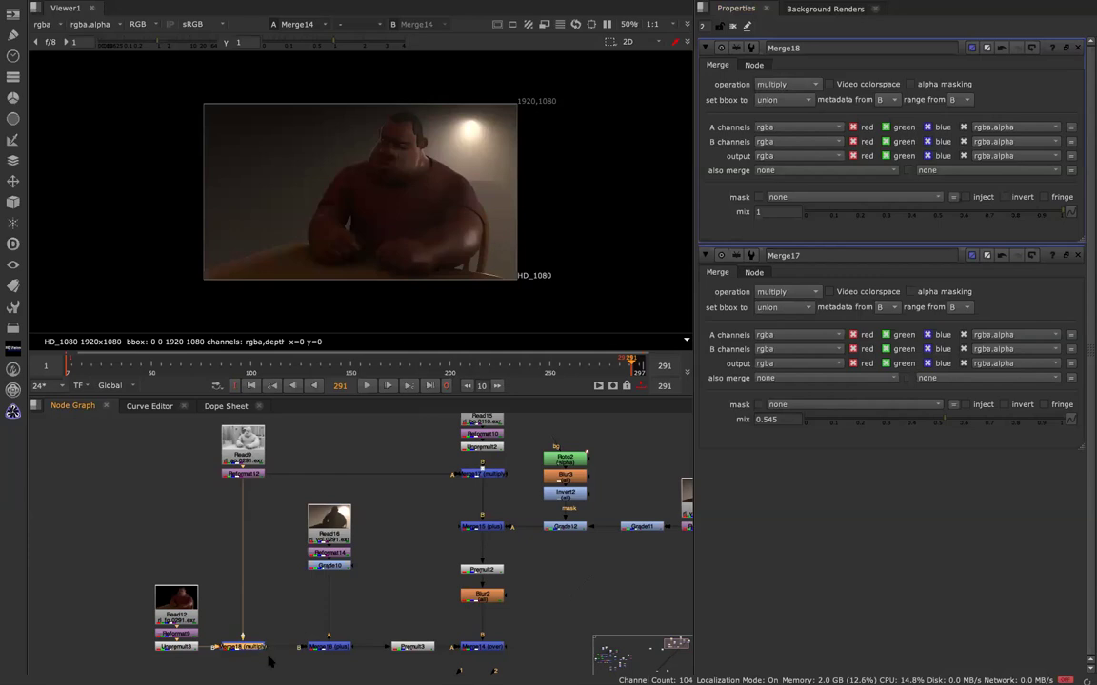
- Connect the mask input of Merge18 to Unpremult3 so the occlusion multiply is limited by the foreground alpha
scroll(249, 651, "up", 8)
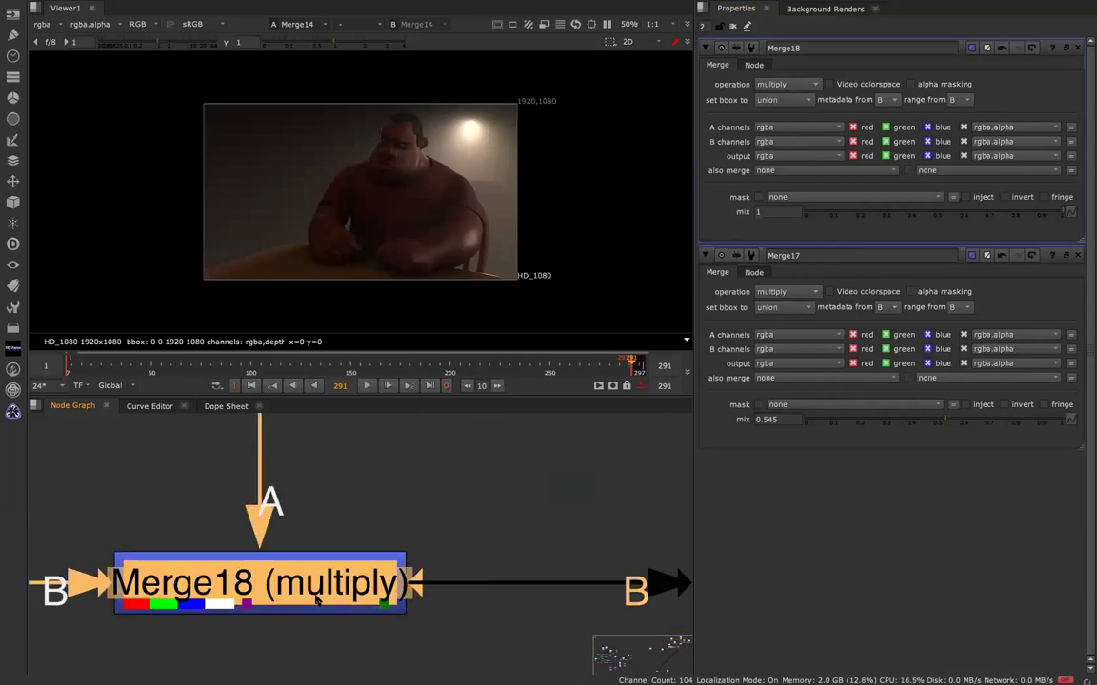
scroll(333, 598, "down", 5)
left_click_drag(334, 598, 109, 607)
left_click_drag(280, 459, 289, 594)
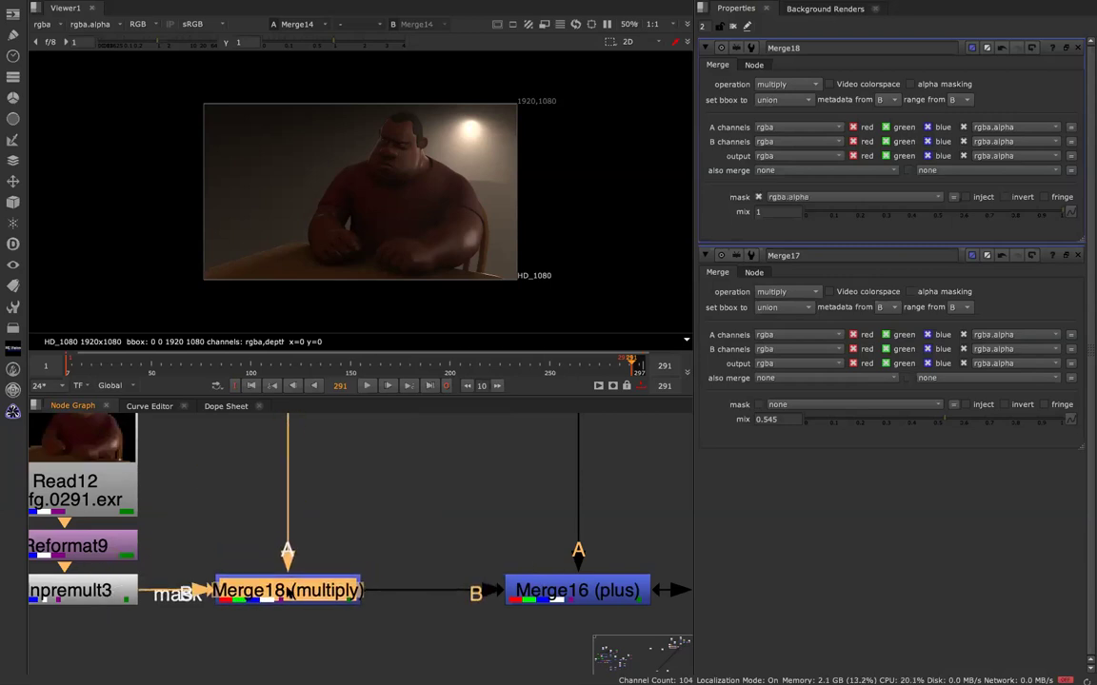
- Check the alpha of Merge18 and Merge16, and the colour output of Merge14
key("1")
scroll(328, 491, "down", 7)
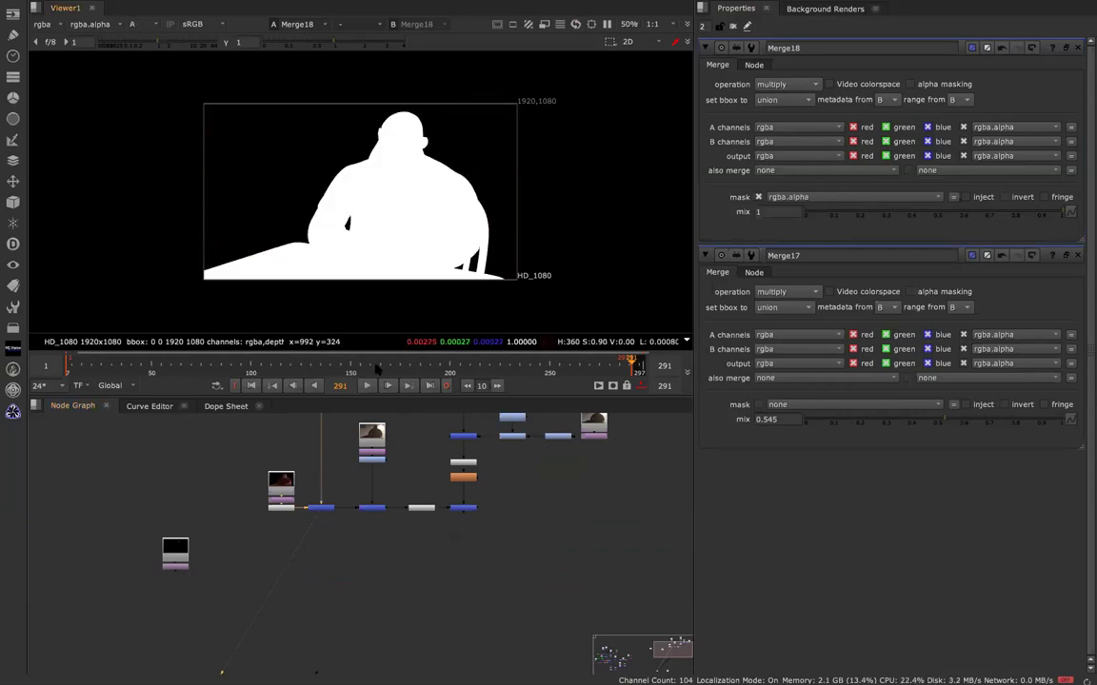
key("1")
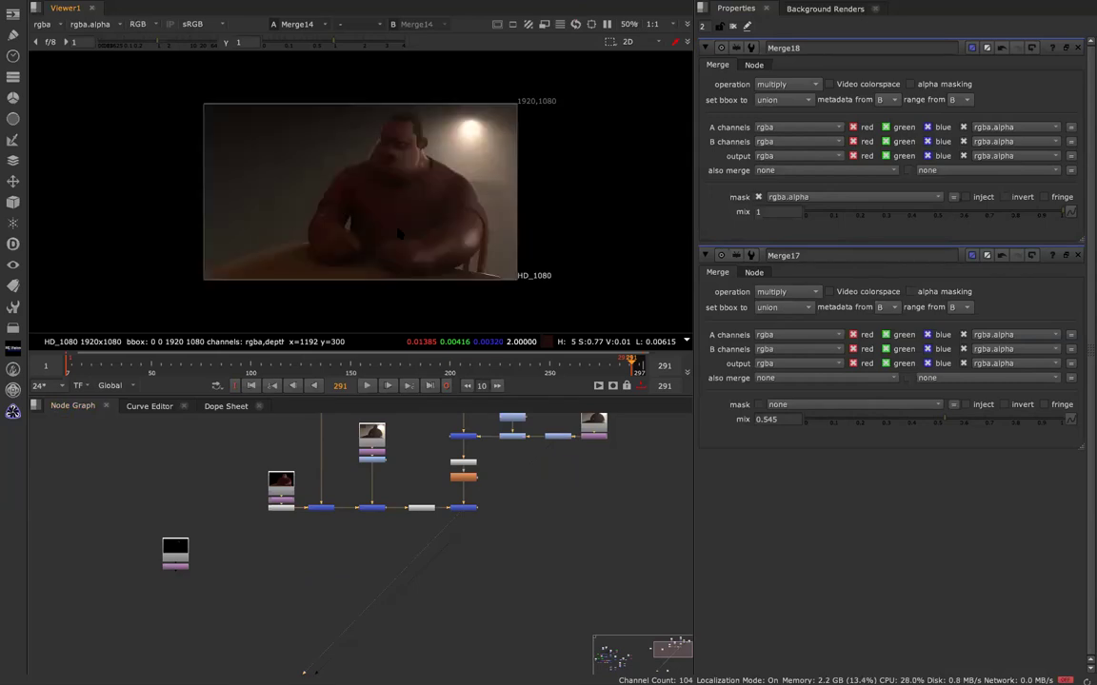
middle_click_drag(412, 475, 409, 586)
key("1")
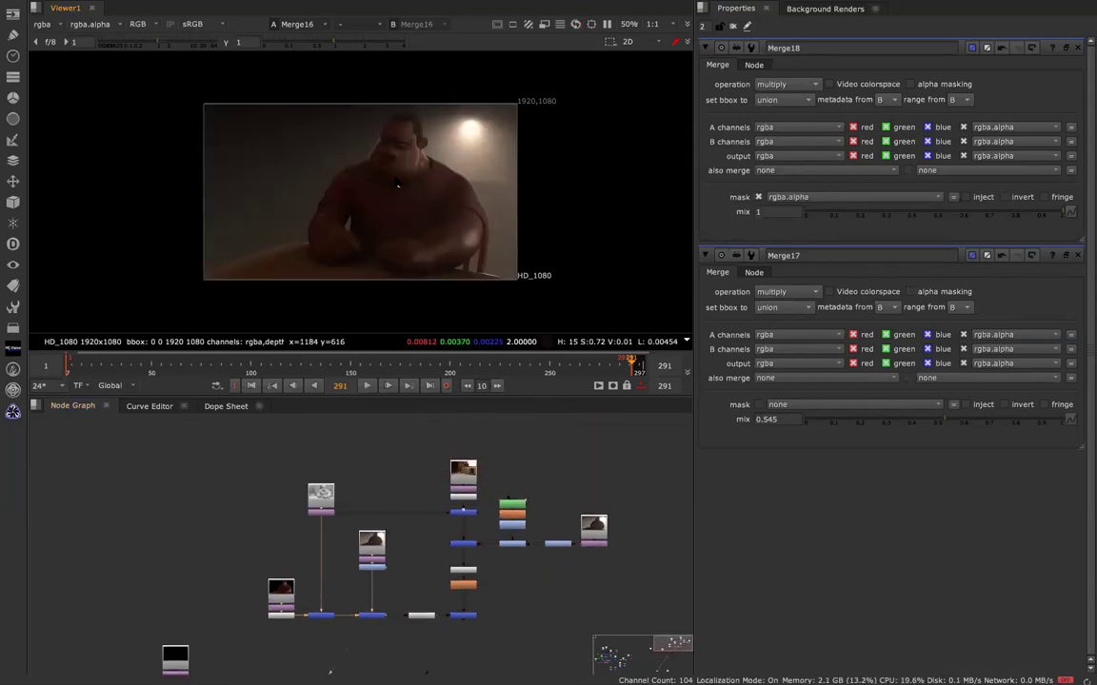
key("a")
- Examine the volume pass through Grade10, switching between its alpha and colour, and compare it with the alpha of Merge16
double_click(372, 552)
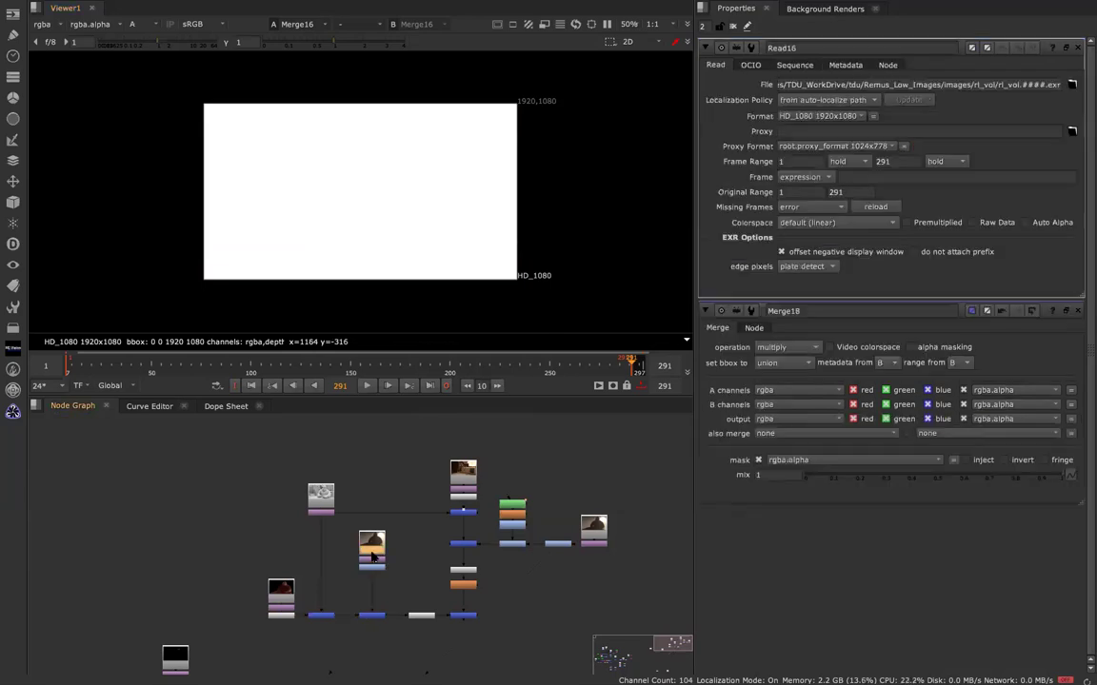
scroll(378, 621, "up", 4)
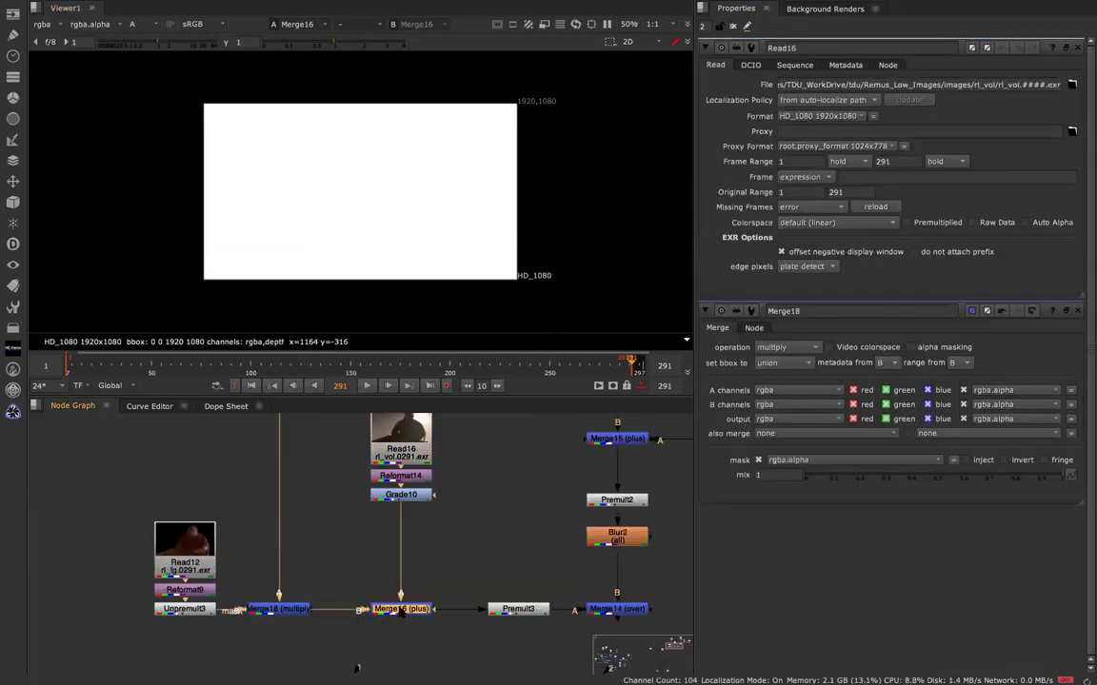
key("1")
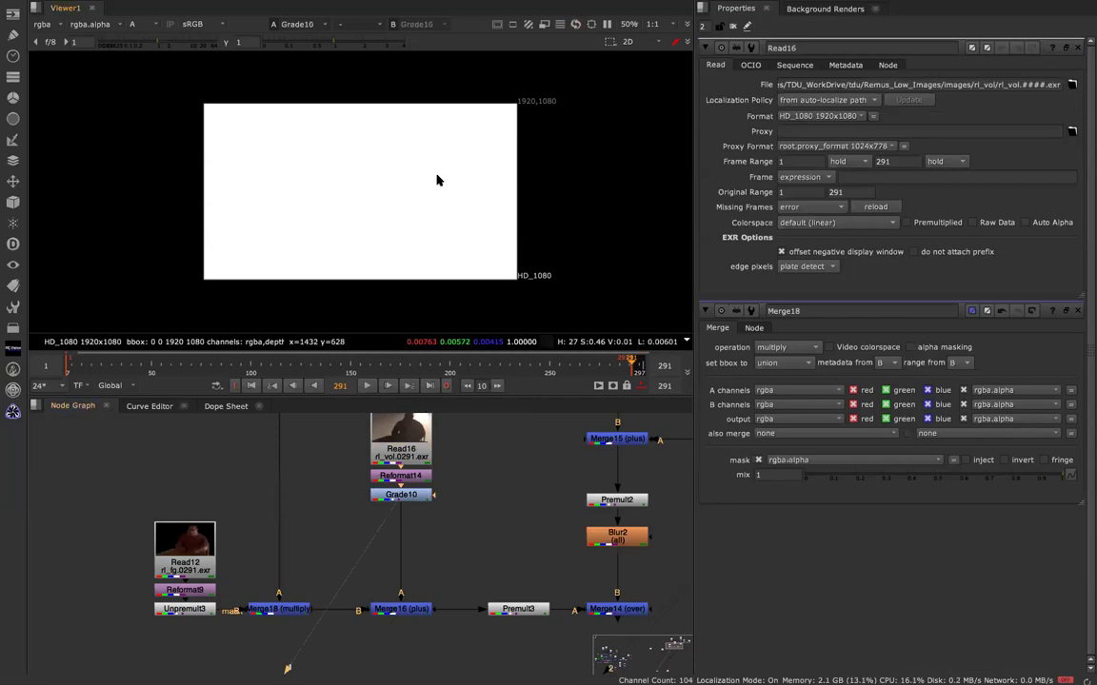
key("a")
key("a")
key("a")
key("a")
key("a")
key("a")
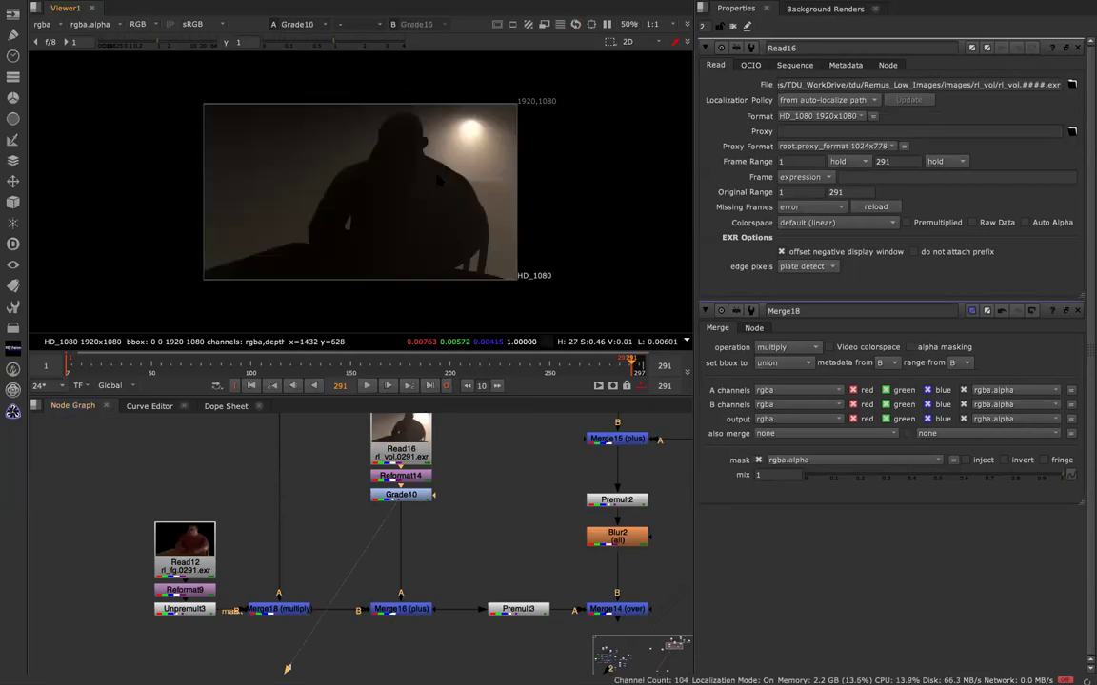
left_click(407, 610)
key("1")
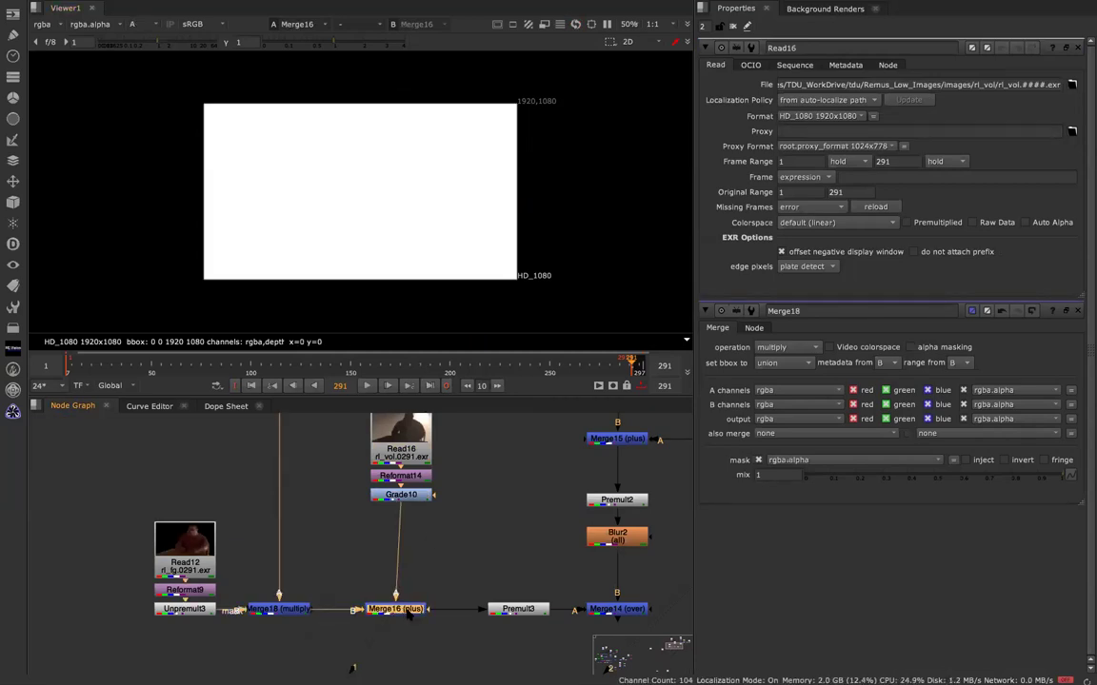
- Align Merge16 beneath Grade10 and set its A channels to rgb
key("Tab")
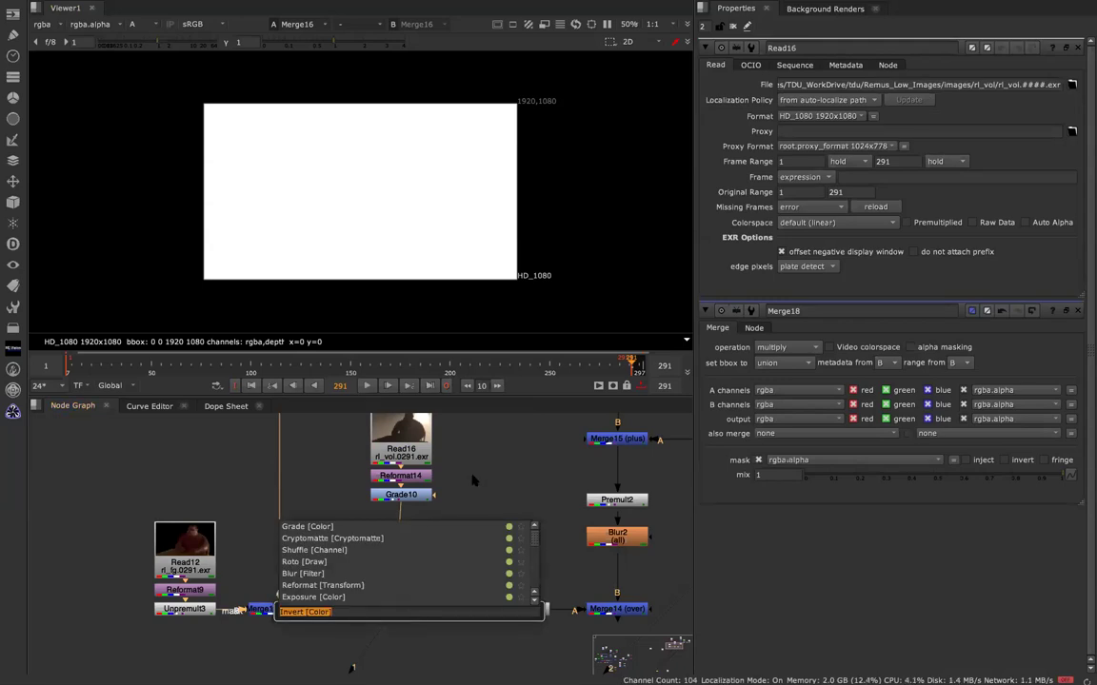
key("Escape")
left_click_drag(393, 612, 400, 614)
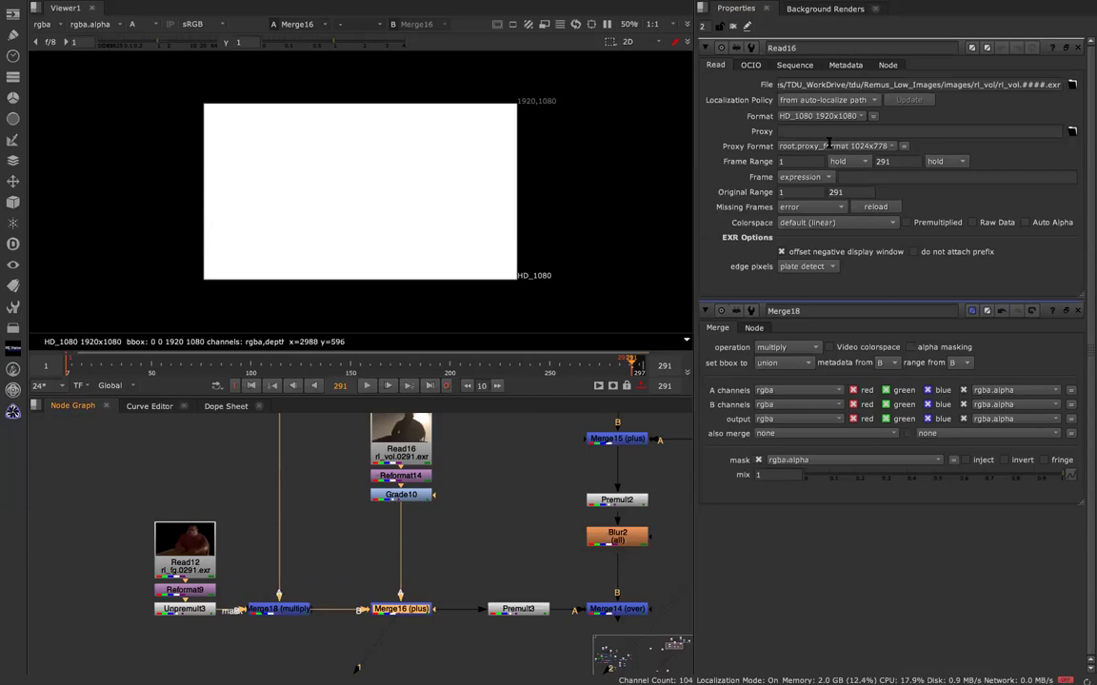
double_click(401, 609)
left_click(775, 130)
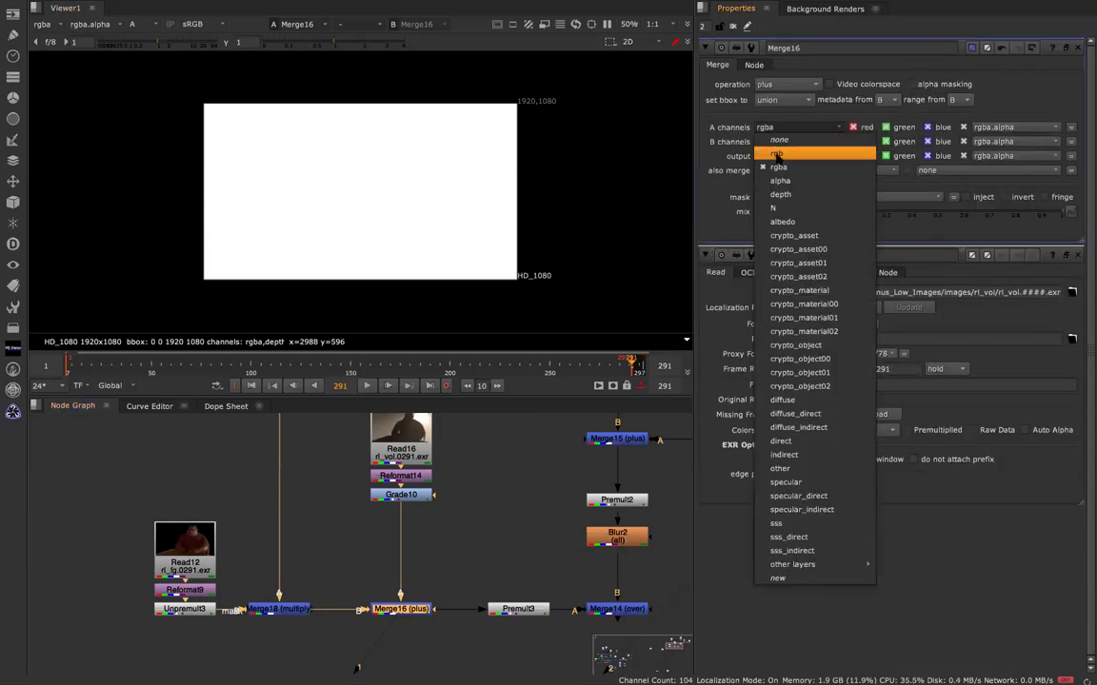
left_click(791, 162)
- Compare the colour output of Merge14 with Merge16 disabled and enabled
left_click(610, 612)
key("1")
key("a")
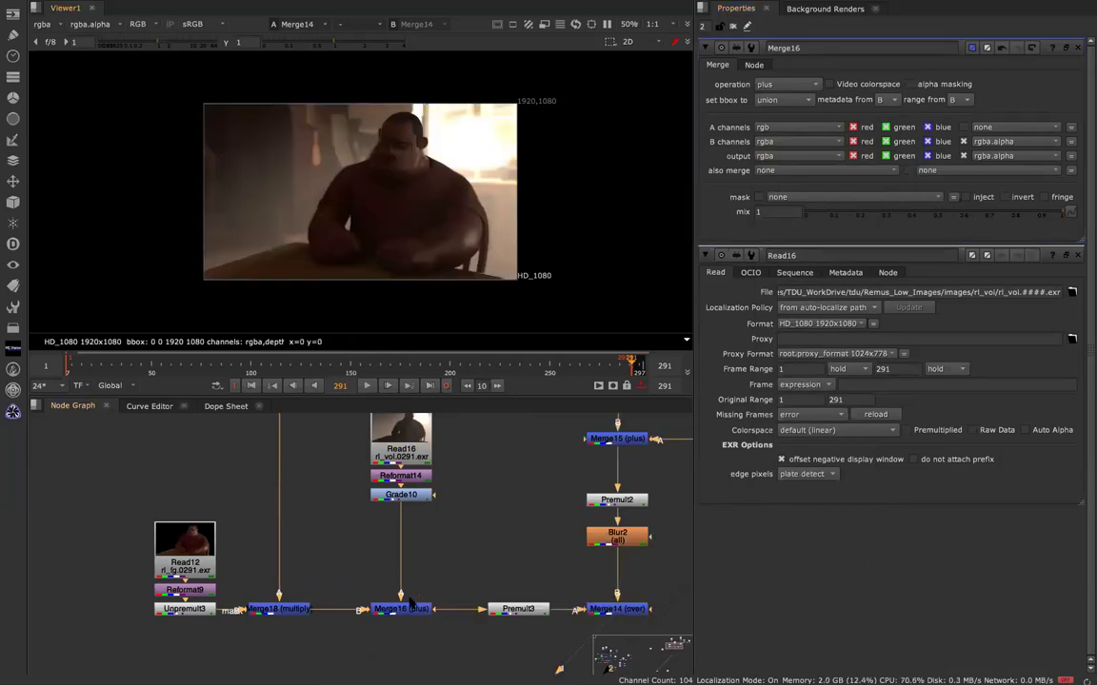
key("d")
key("d")
key("d")
key("d")
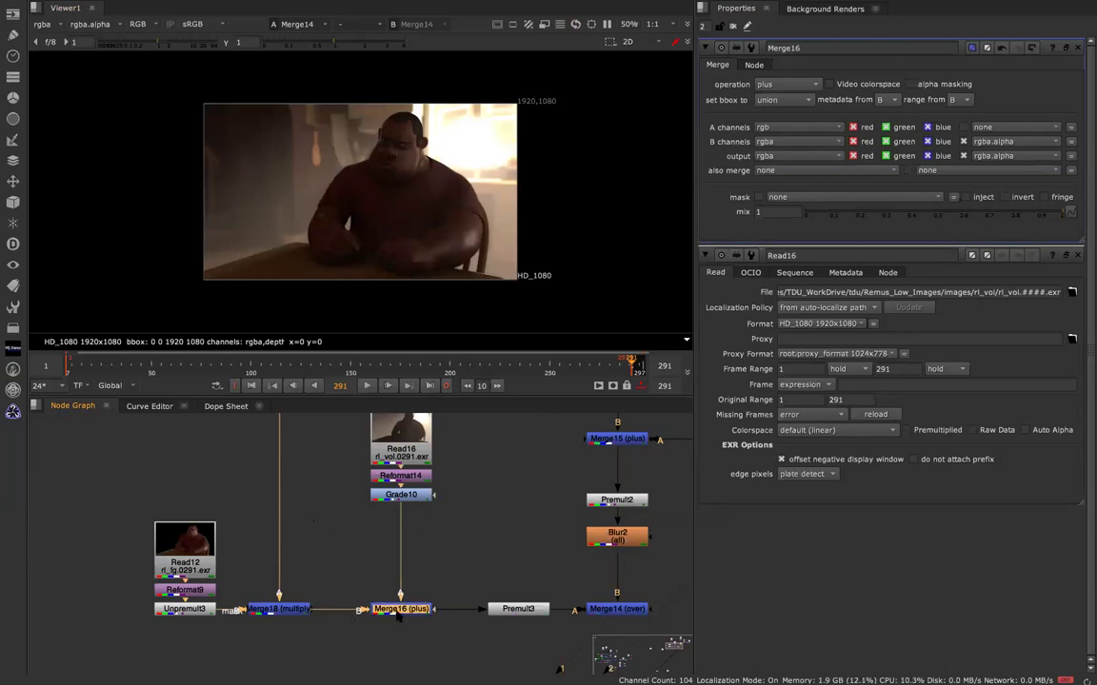
- Insert a Copy node after Merge16
key("Tab")
type("CH")
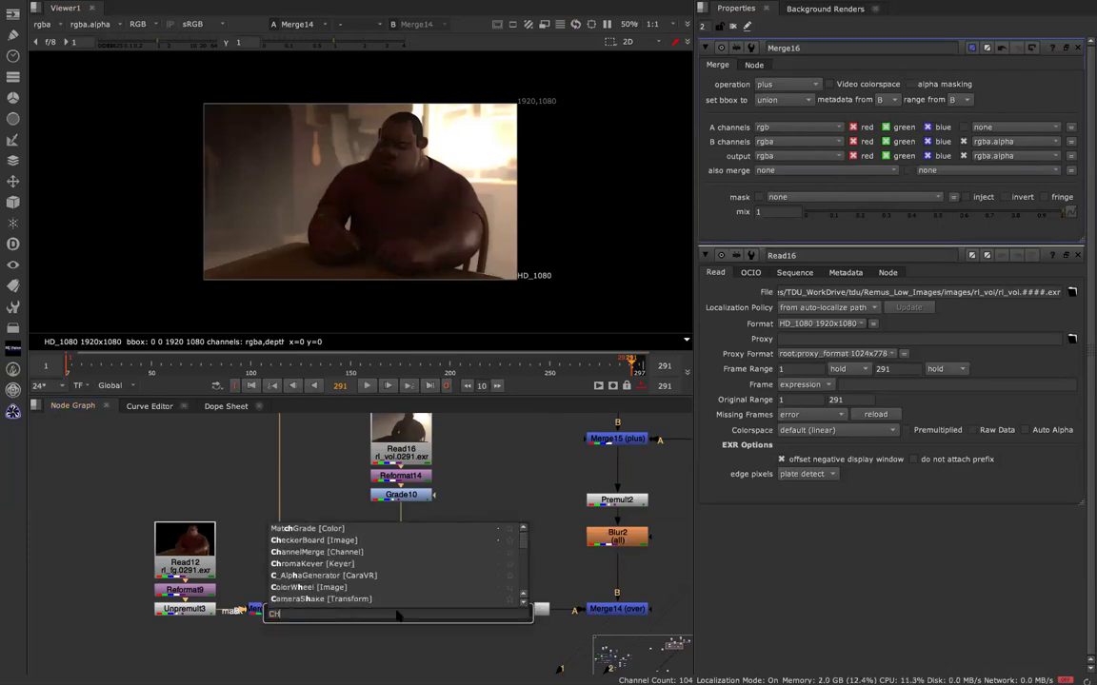
key("BackSpace")
type("OP")
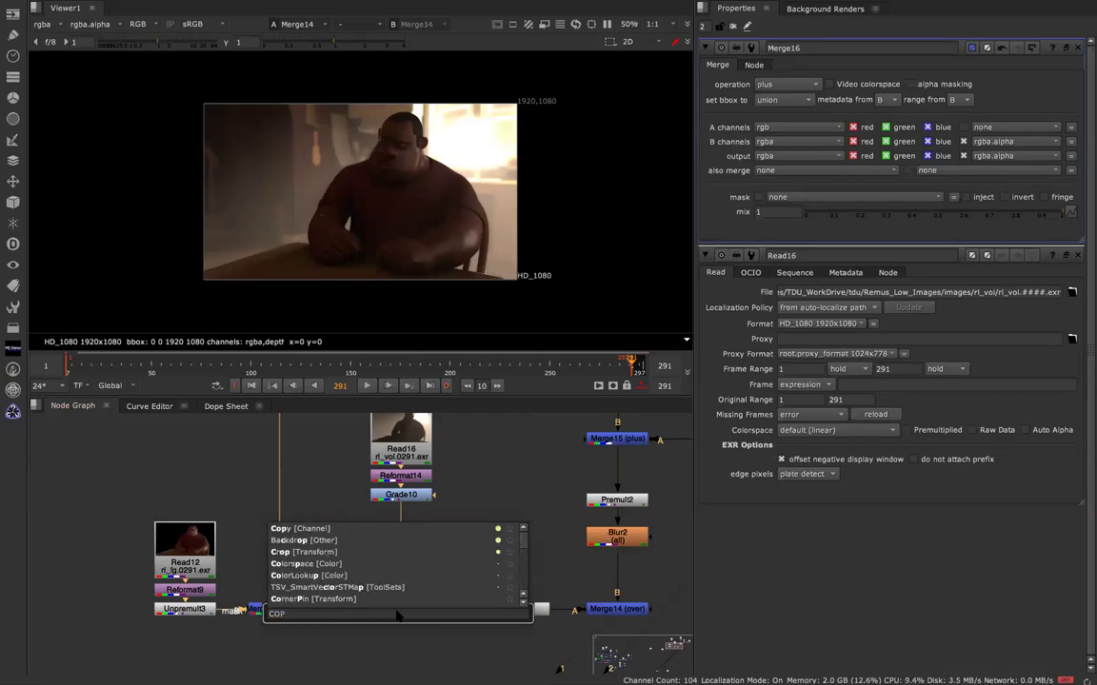
- Open the multiply merge Merge18 that follows the foreground render and set its mix to 0.56
key("Return")
mouse_move(328, 503)
middle_mouse_down()
mouse_move(328, 647)
mouse_move(333, 520)
middle_mouse_up()
double_click(297, 630)
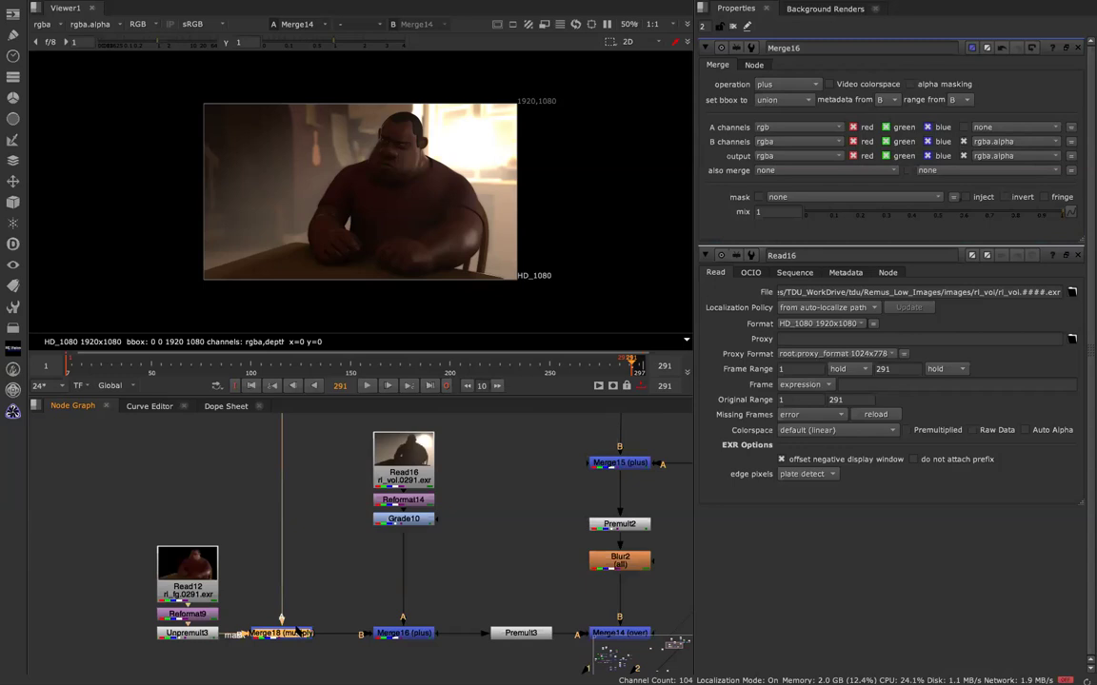
left_click_drag(880, 213, 949, 205)
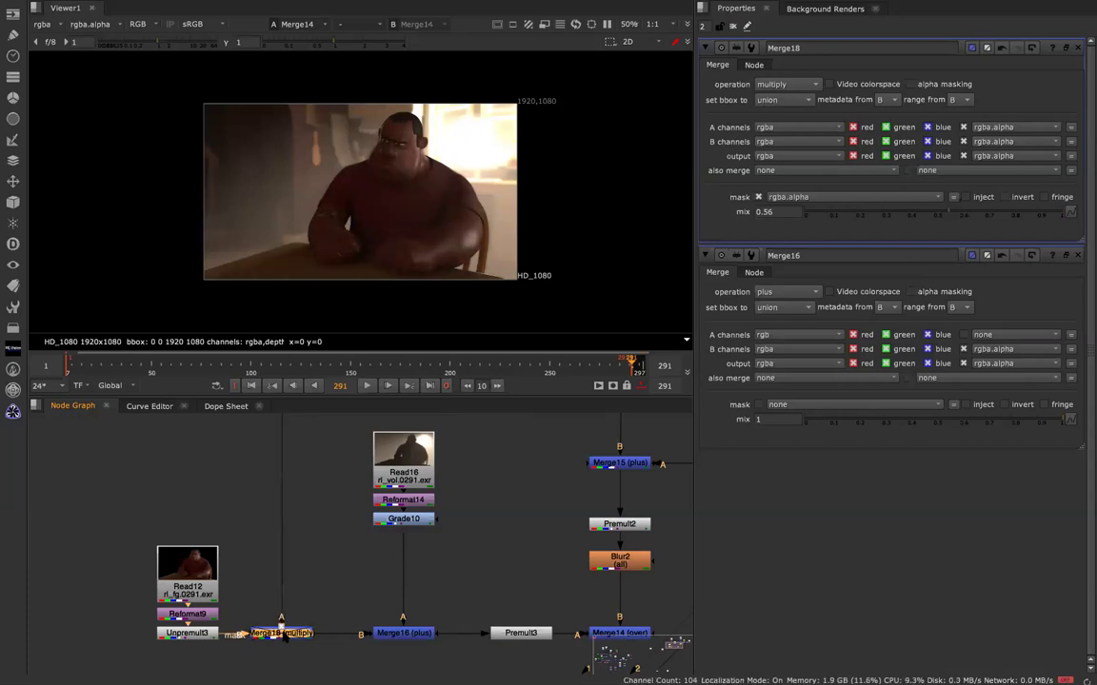
- Inspect the character's face up close and spread the node graph to leave a gap between the Read12 branch and Merge18
scroll(401, 138, "up", 5)
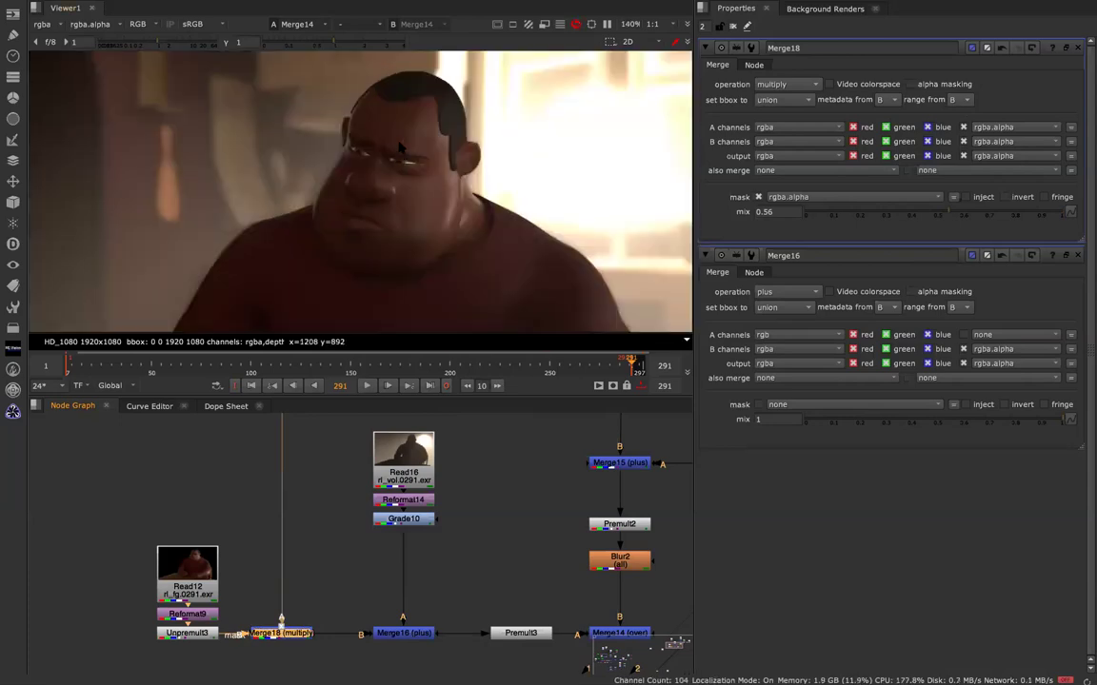
scroll(404, 153, "up", 6)
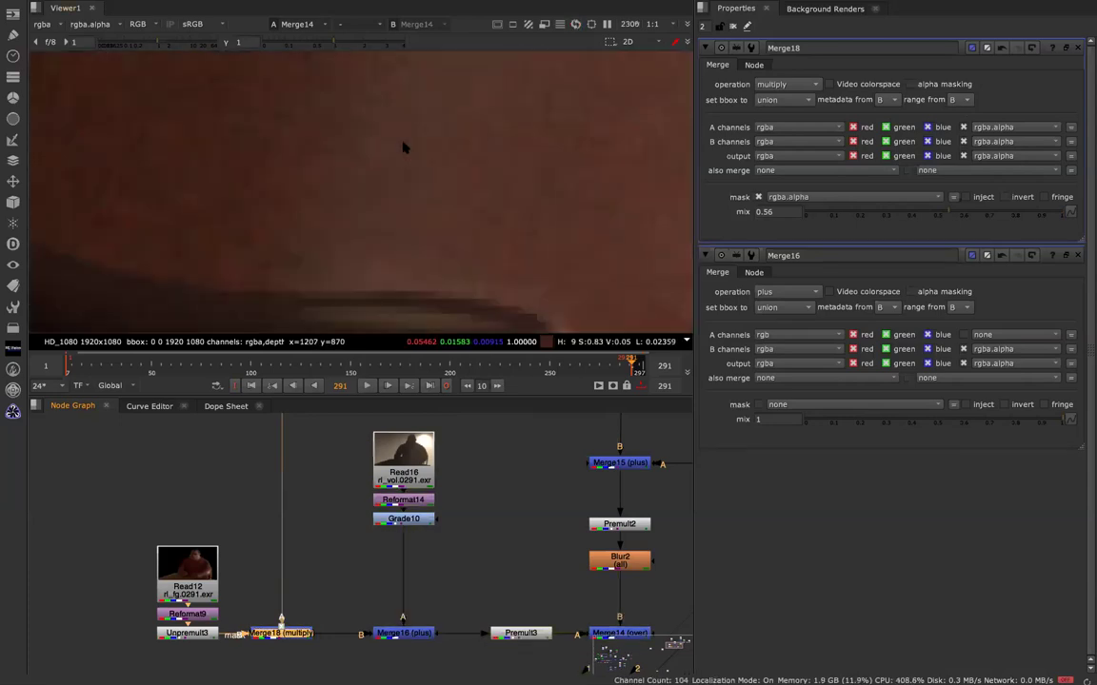
scroll(399, 152, "down", 3)
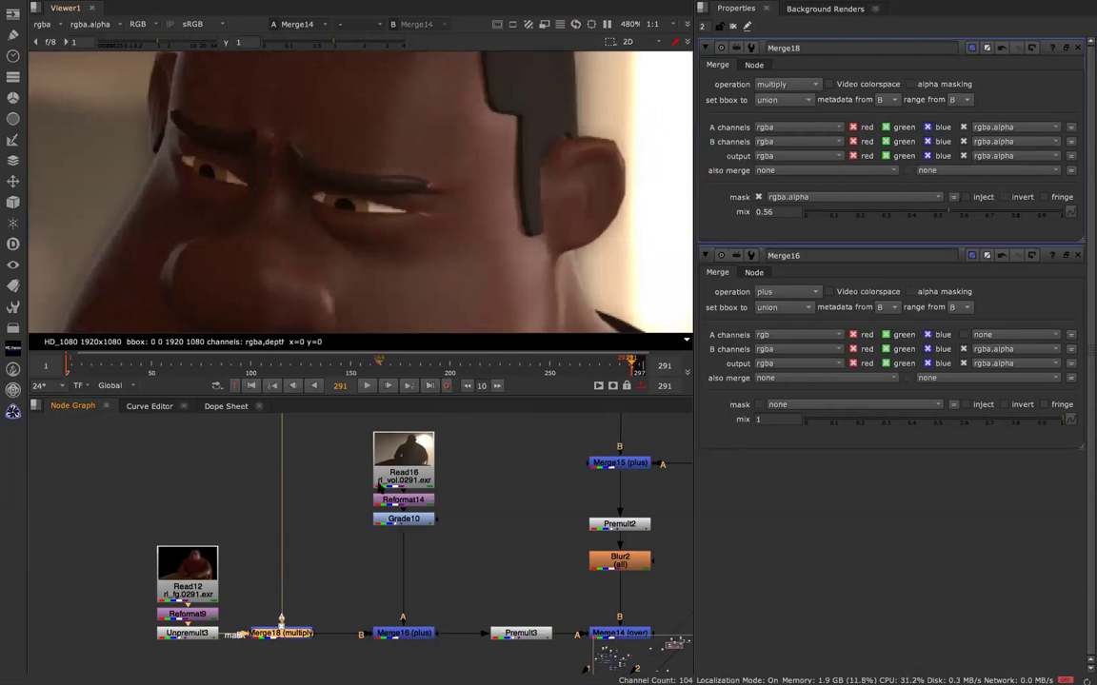
scroll(400, 536, "down", 5)
left_click_drag(336, 451, 260, 557)
left_click_drag(238, 458, 400, 558)
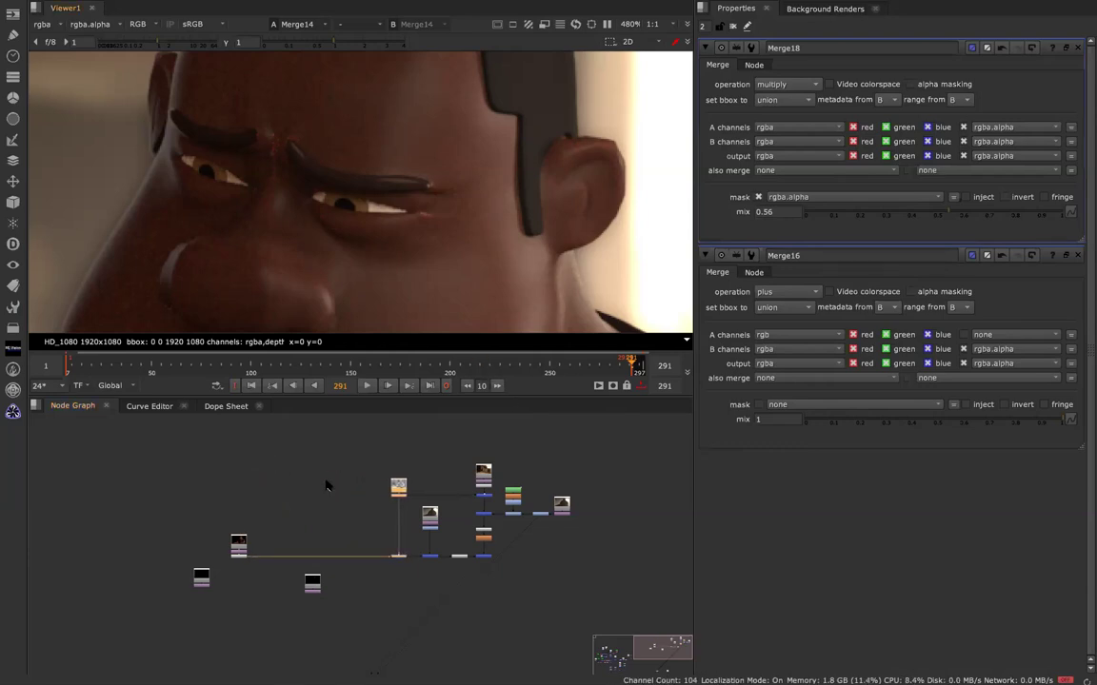
- Move the Read10 and Read14 branches with their Reformat nodes into the gap above the foreground line, spaced side by side
left_click(286, 499)
left_click_drag(201, 576, 286, 504)
left_click_drag(314, 582, 338, 503)
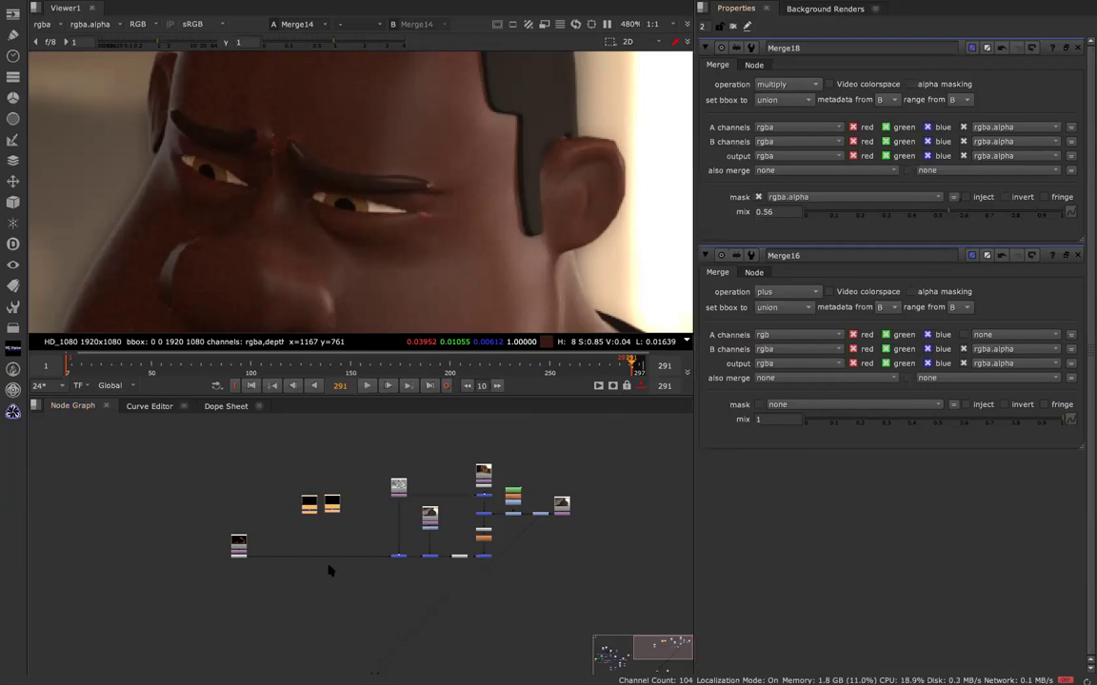
scroll(328, 569, "up", 3)
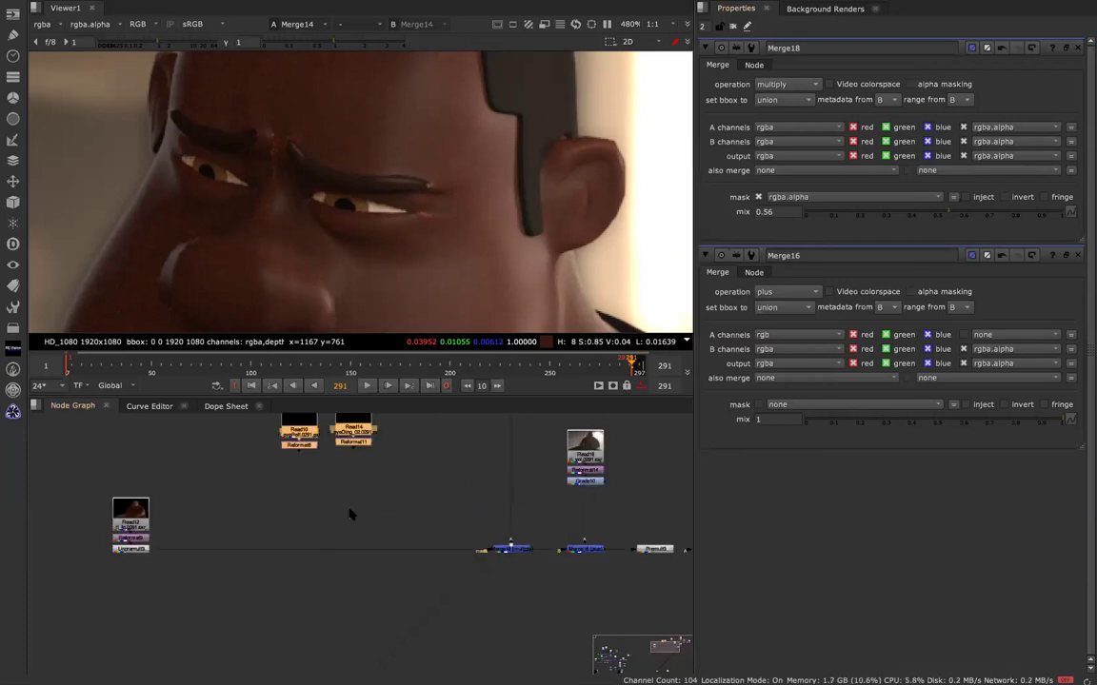
middle_click_drag(350, 514, 358, 568)
left_click_drag(280, 436, 345, 533)
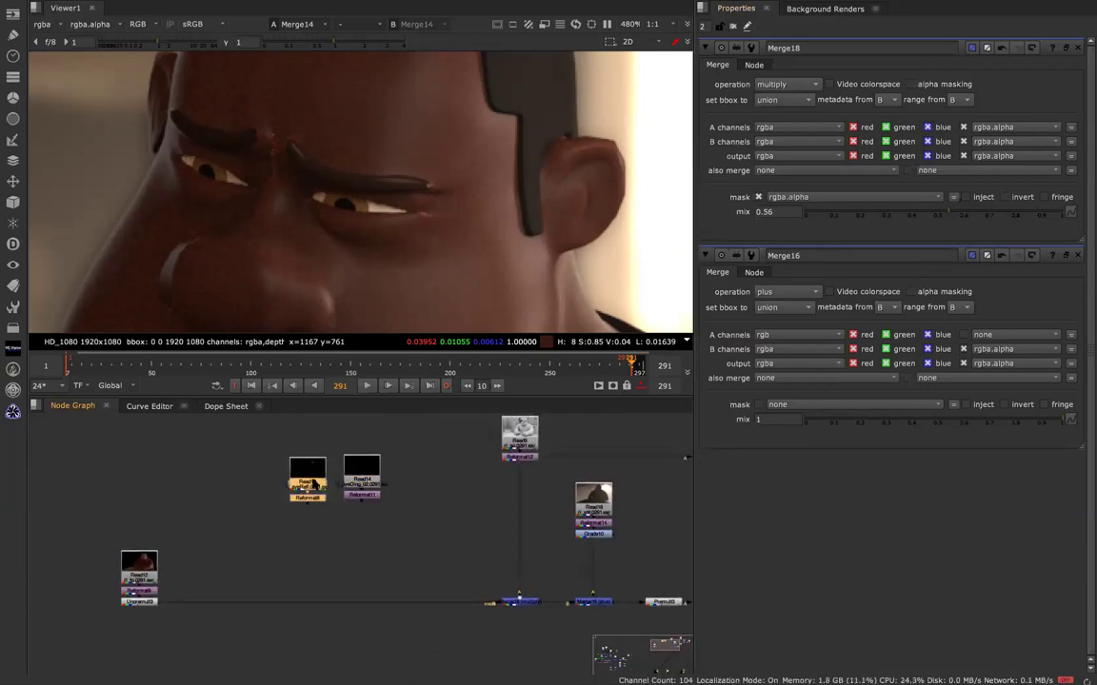
left_click_drag(314, 483, 276, 483)
left_click_drag(327, 440, 400, 514)
left_click_drag(362, 473, 332, 473)
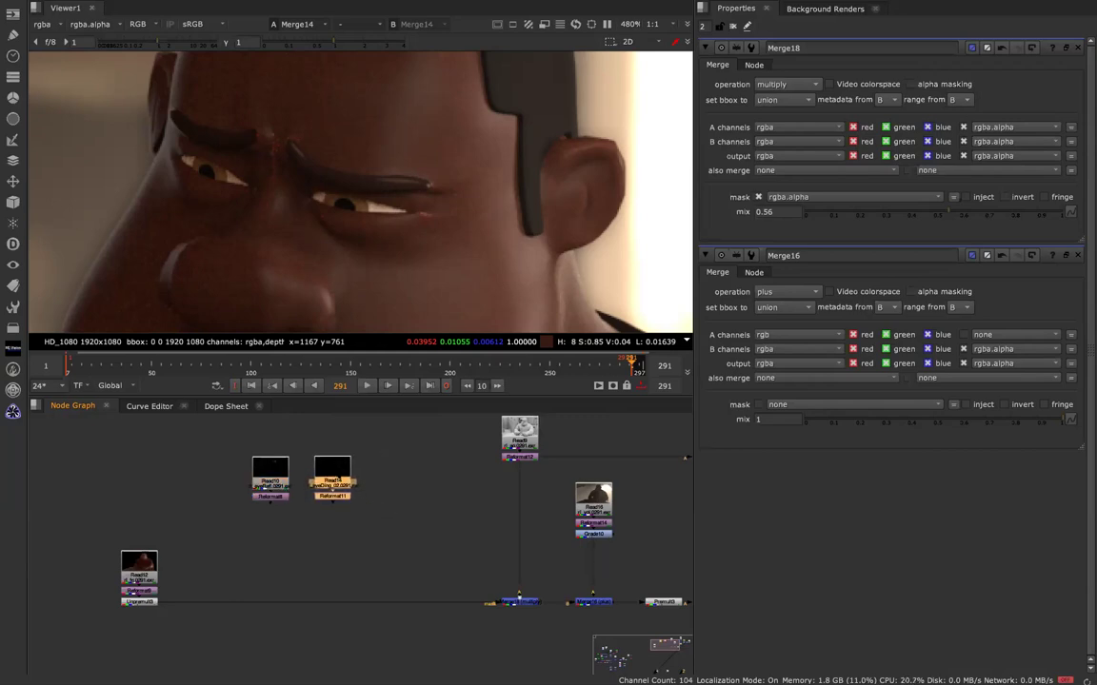
- View the Read14 and Read10 eye renders, the reformatted Read10 output and the Read12 foreground render in turn
left_click(334, 479)
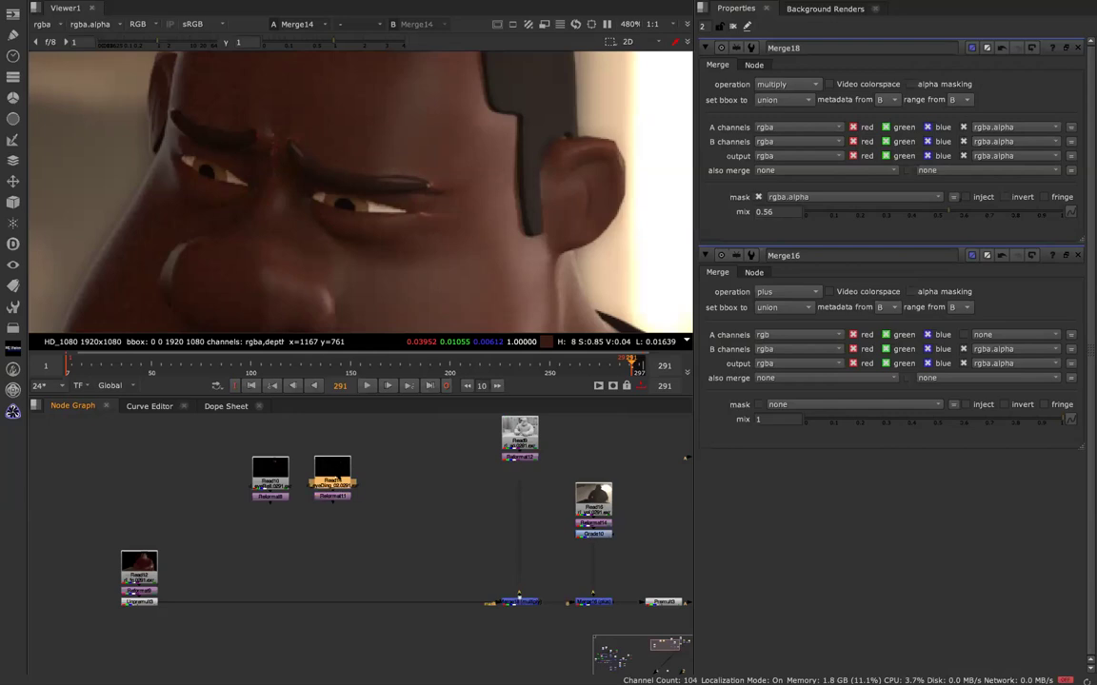
key("1")
left_click(267, 480)
key("1")
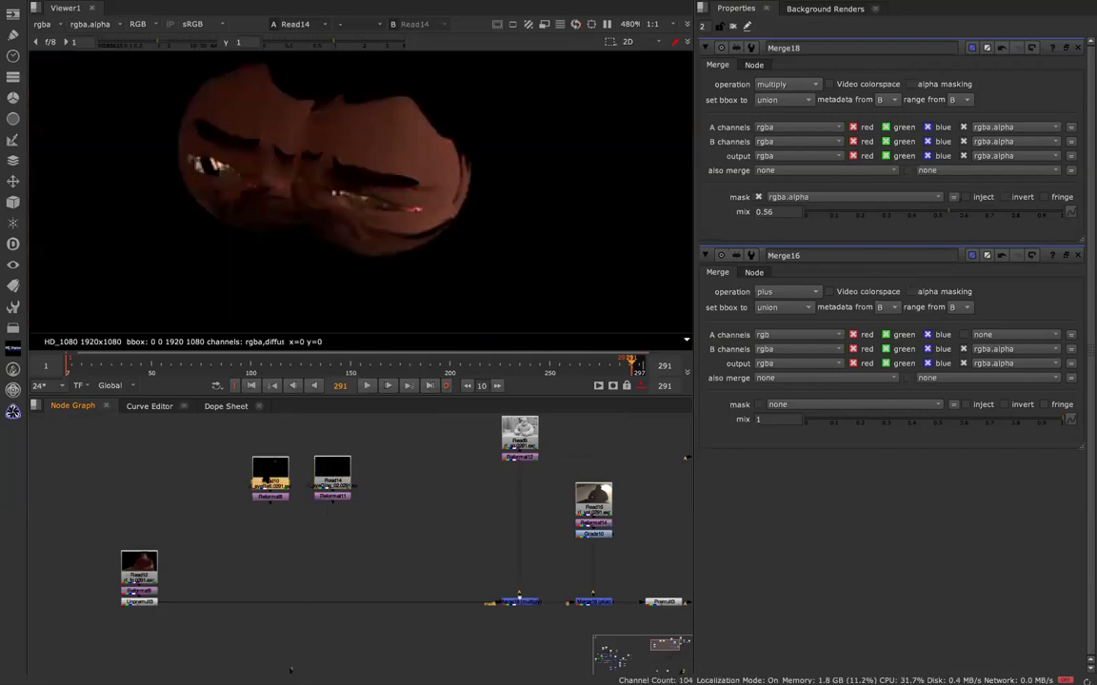
left_click(270, 496)
key("1")
left_click(271, 497)
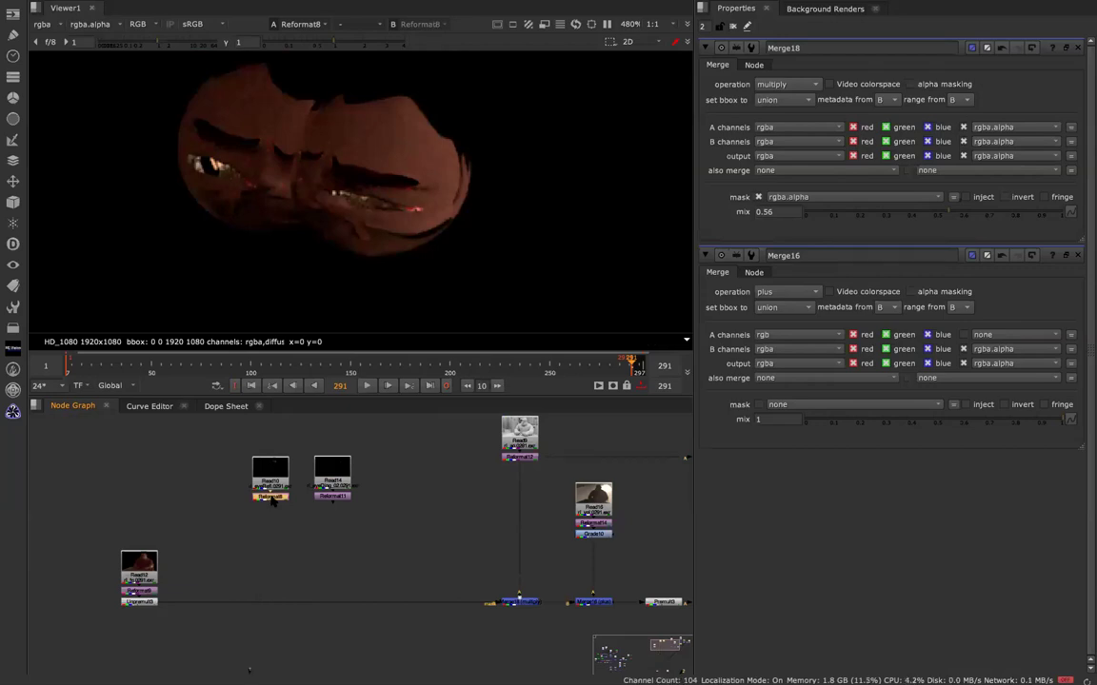
left_click(142, 573)
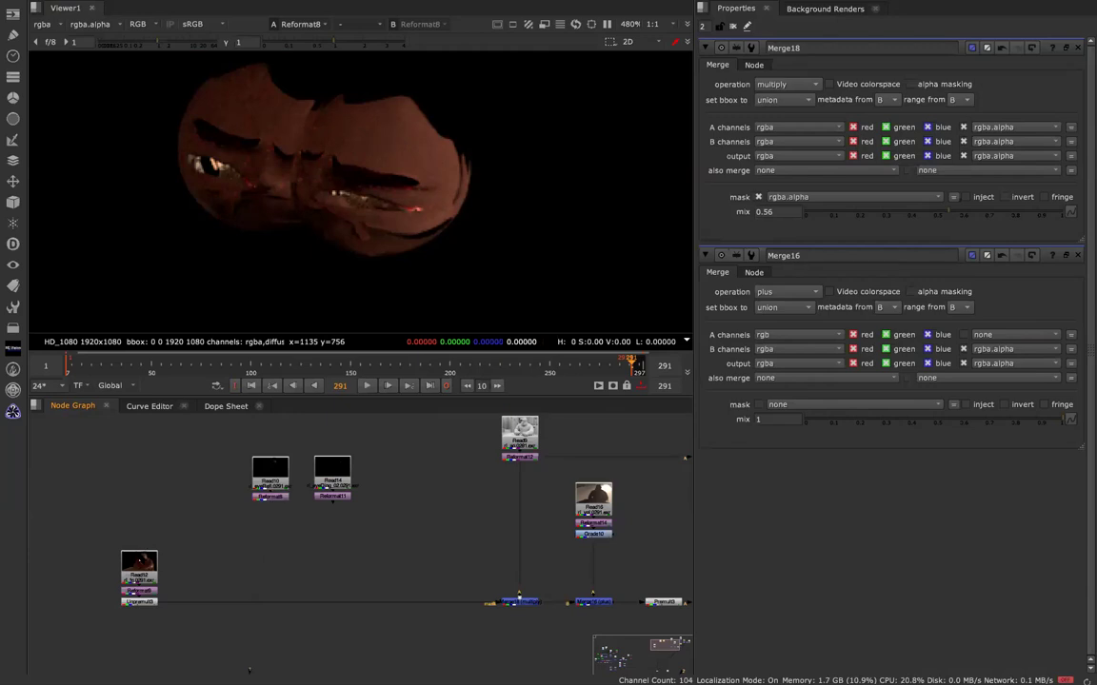
key("1")
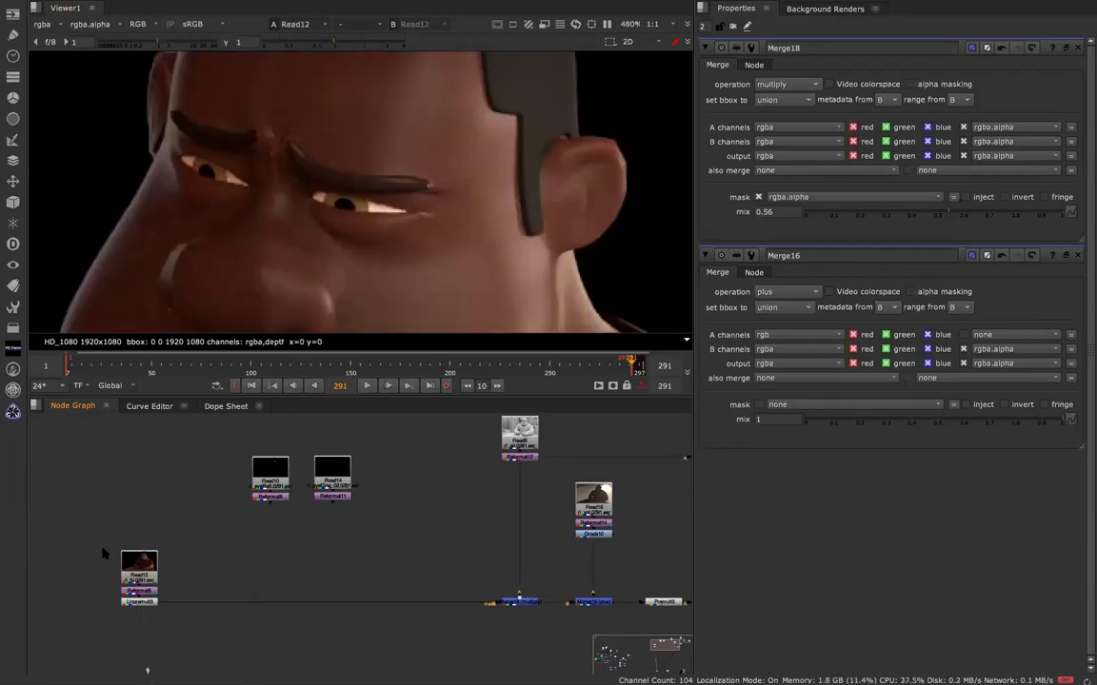
- Add a Cryptomatte node beside Read12, connect it to that render and display its output in the viewer
key("Tab")
type("cry")
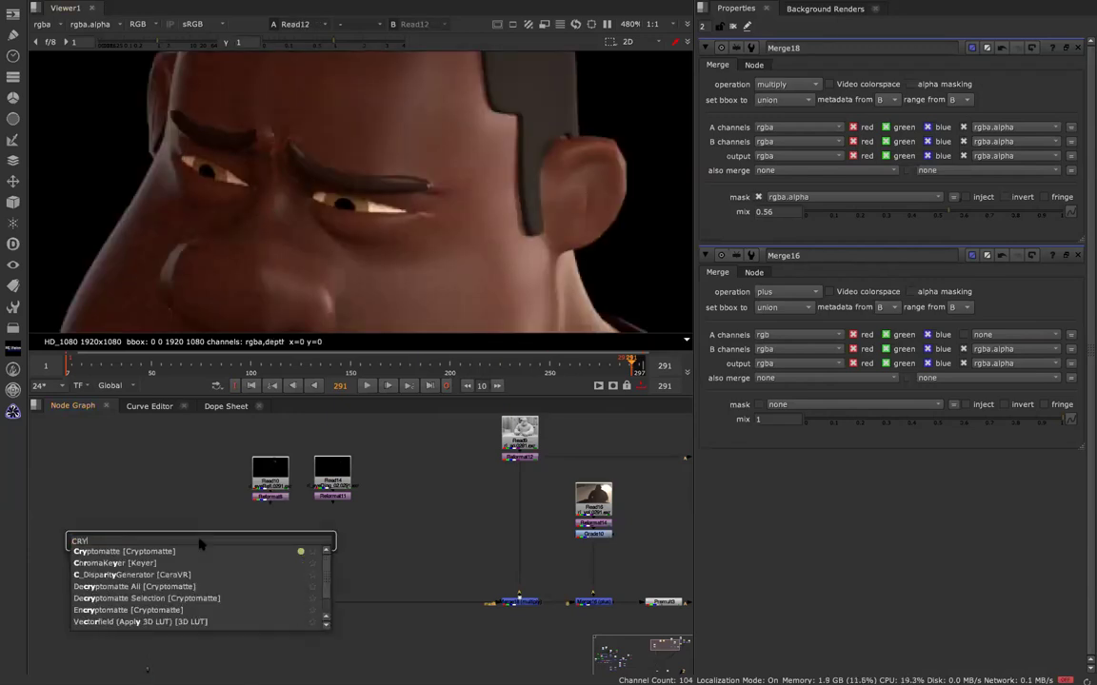
key("Return")
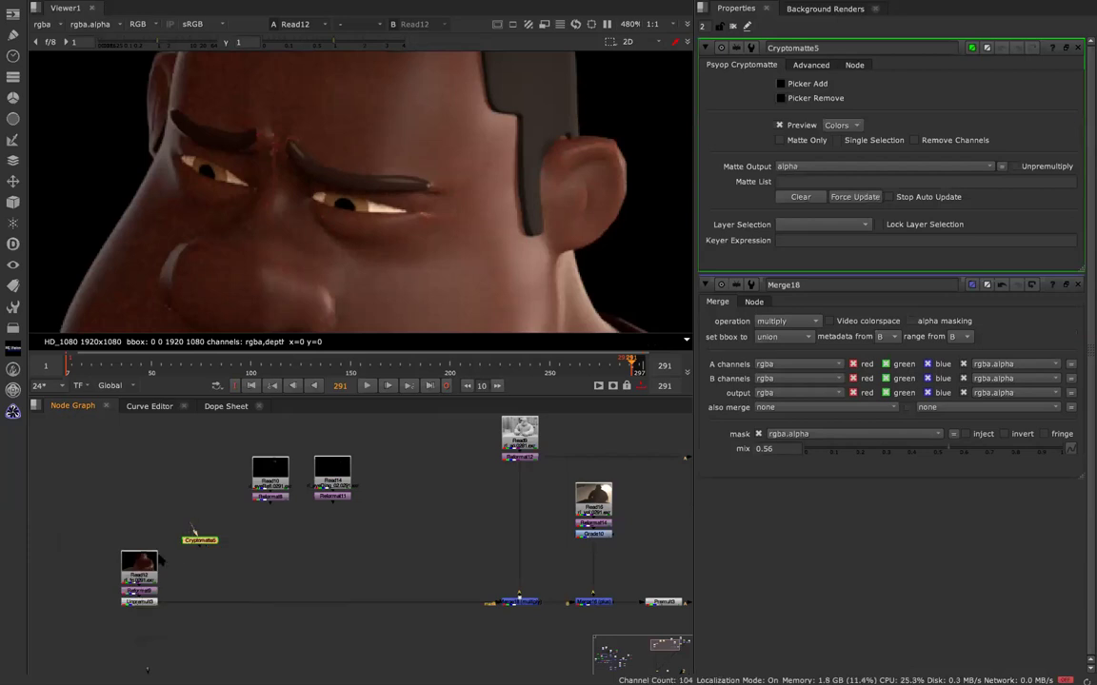
left_click_drag(149, 505, 150, 481)
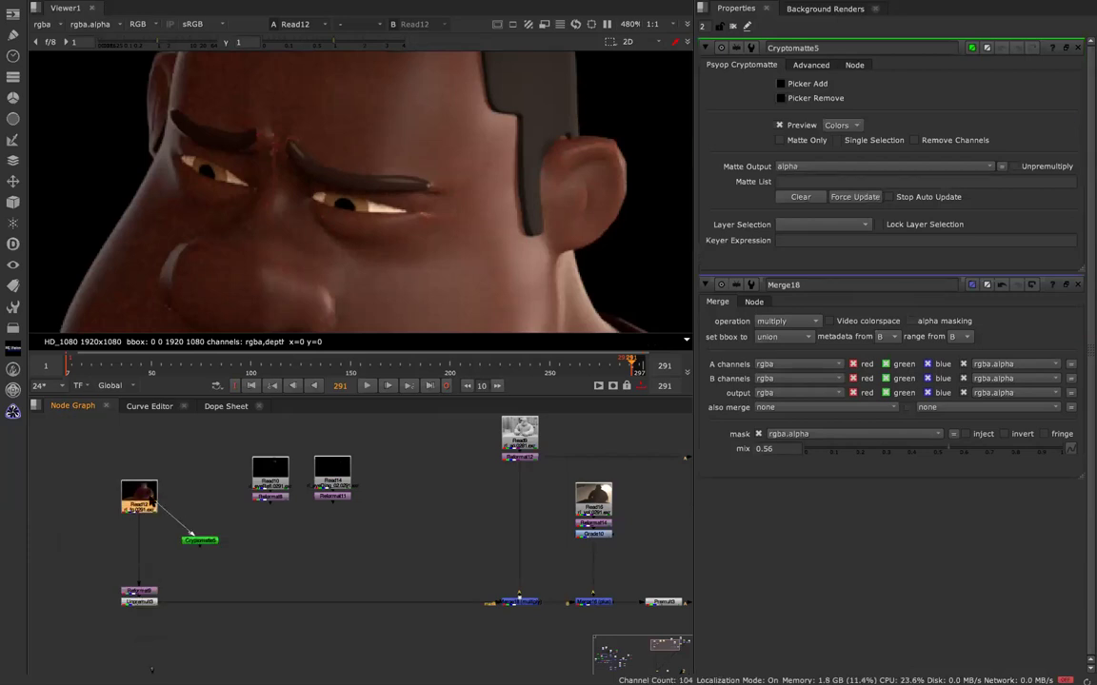
left_click_drag(203, 544, 202, 504)
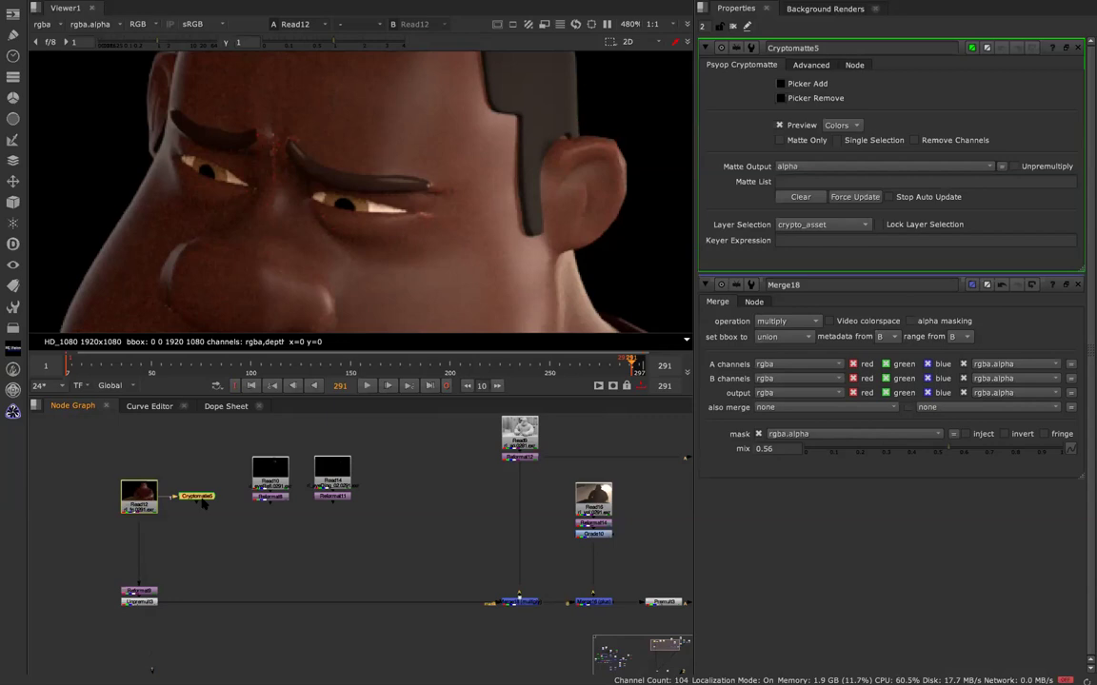
key("1")
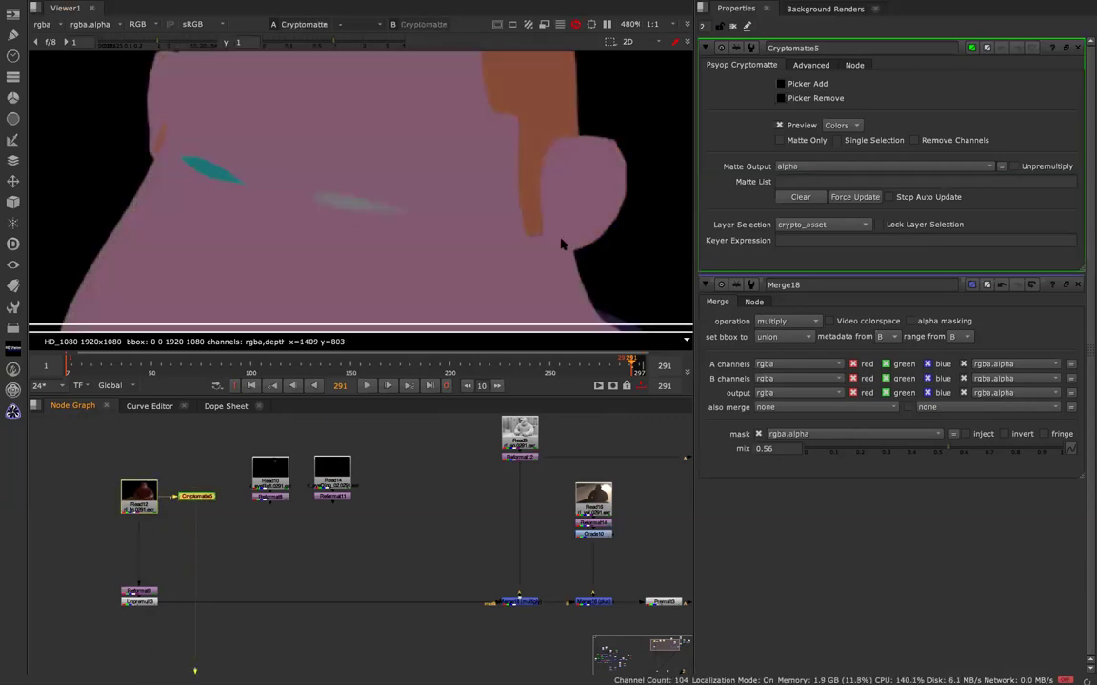
- Preview the crypto_material and crypto_object layers of the Cryptomatte node
left_click(821, 224)
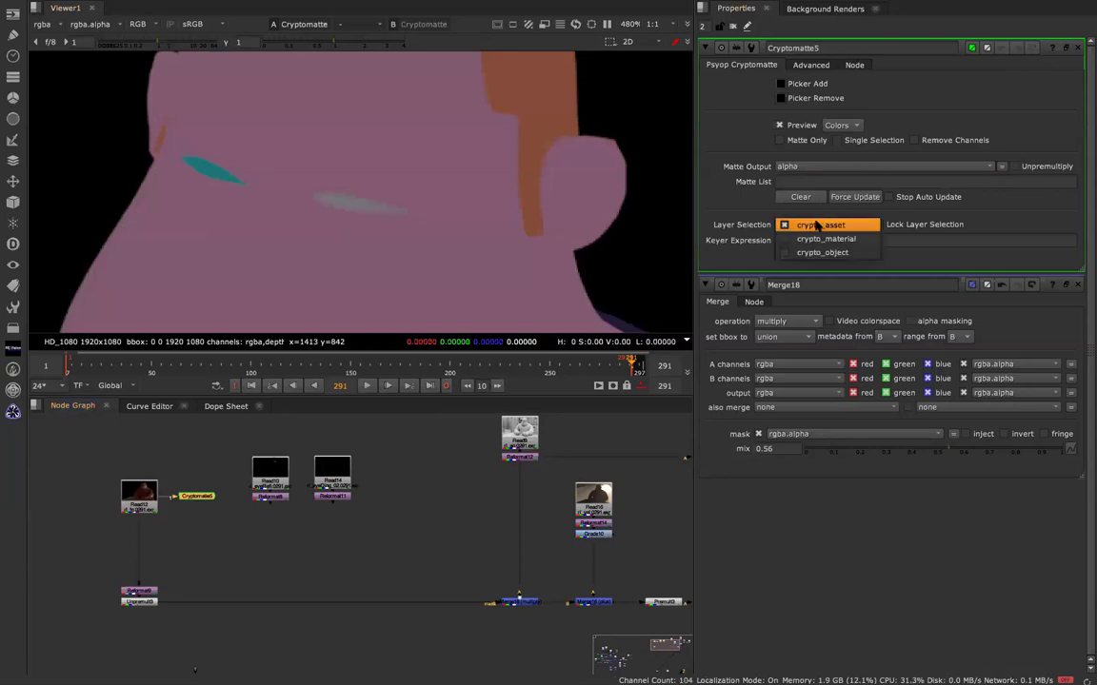
left_click(807, 238)
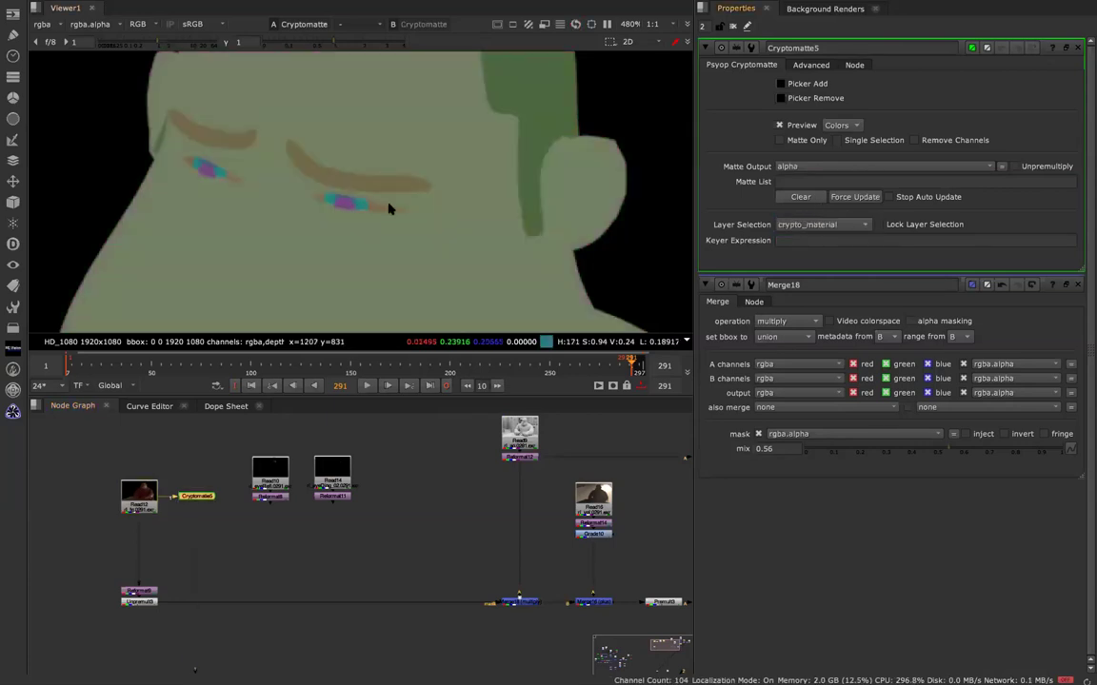
left_click(810, 225)
left_click(811, 241)
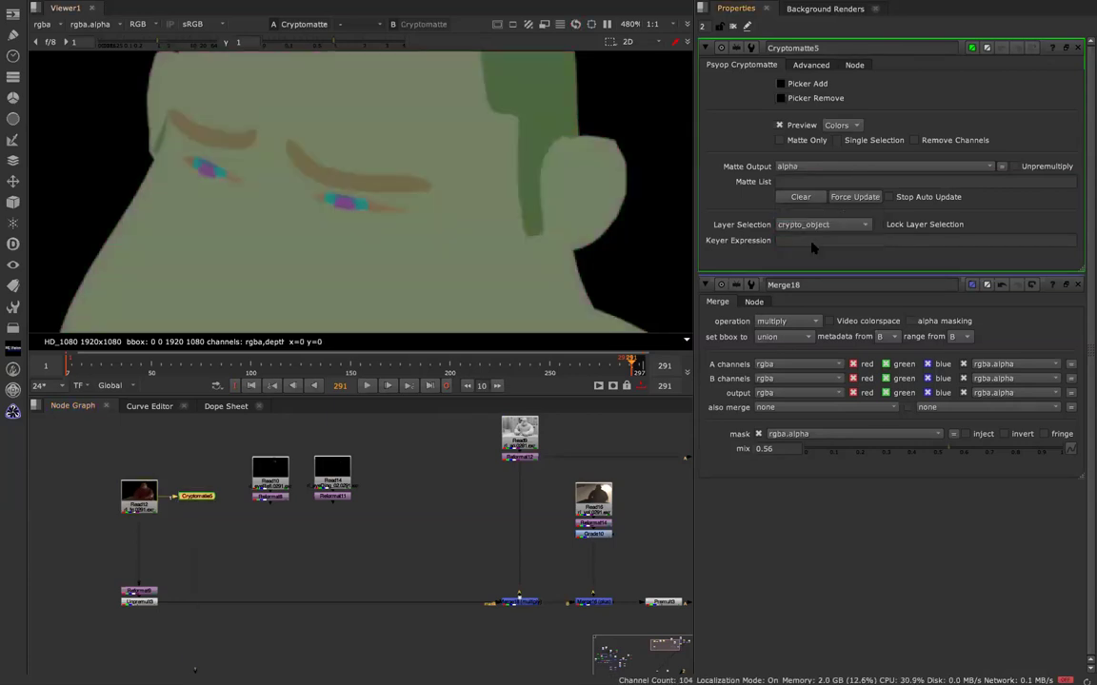
- Set the Cryptomatte layer selection to crypto_asset and pick both of the character's eyeballs for the matte
left_click(811, 225)
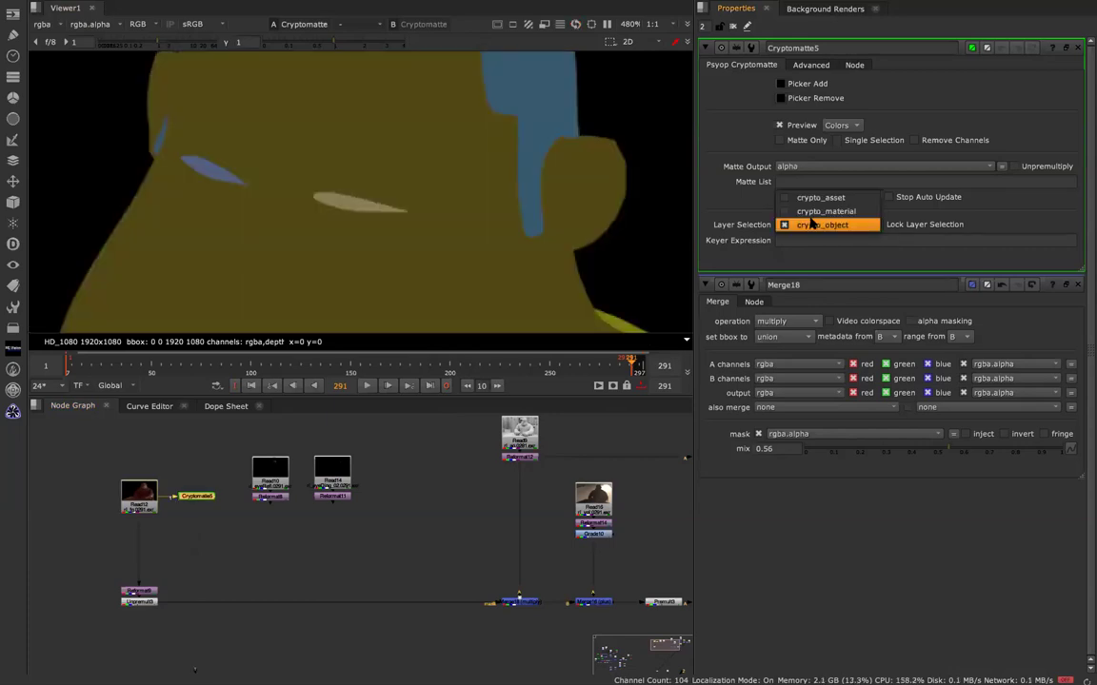
left_click(804, 196)
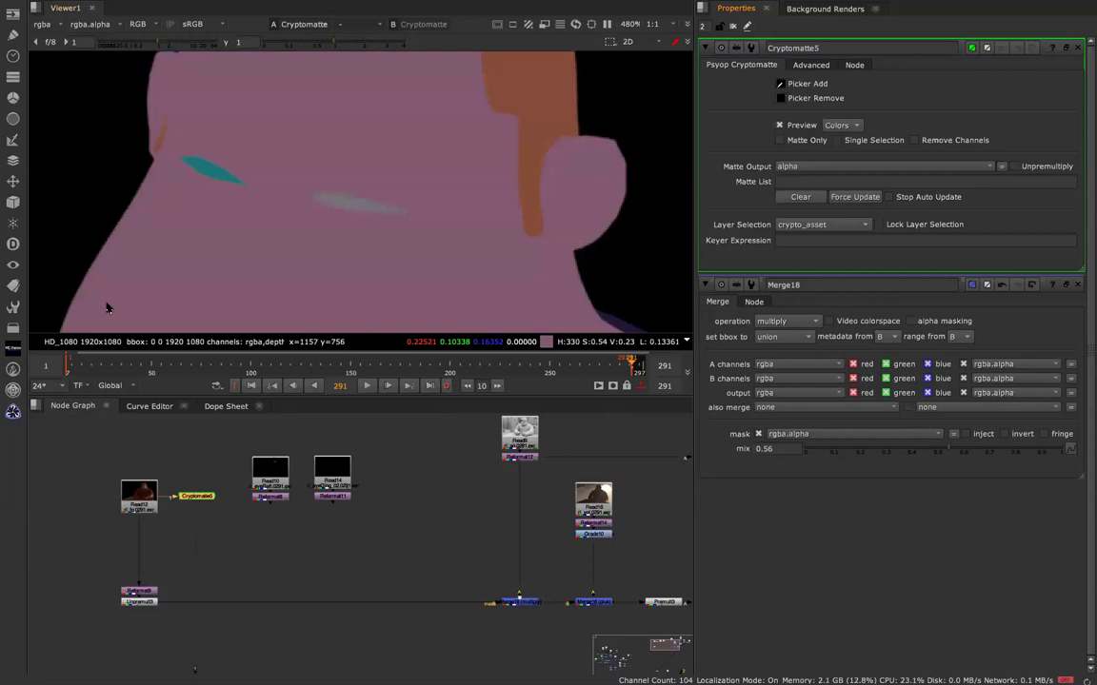
left_click(207, 172)
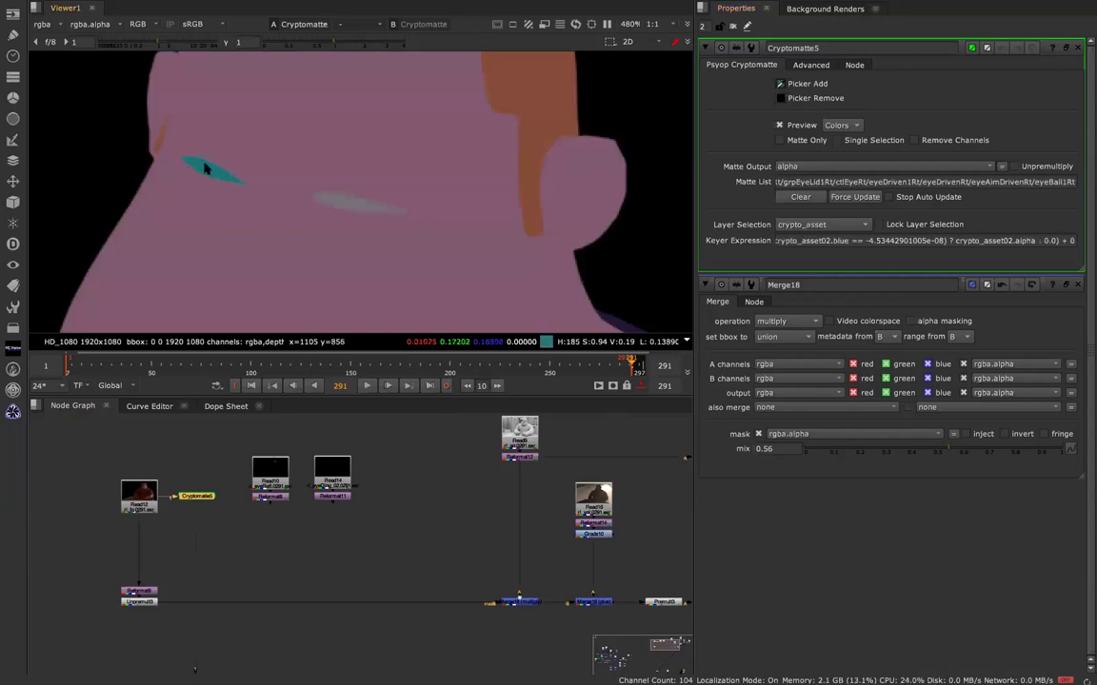
left_click(358, 208)
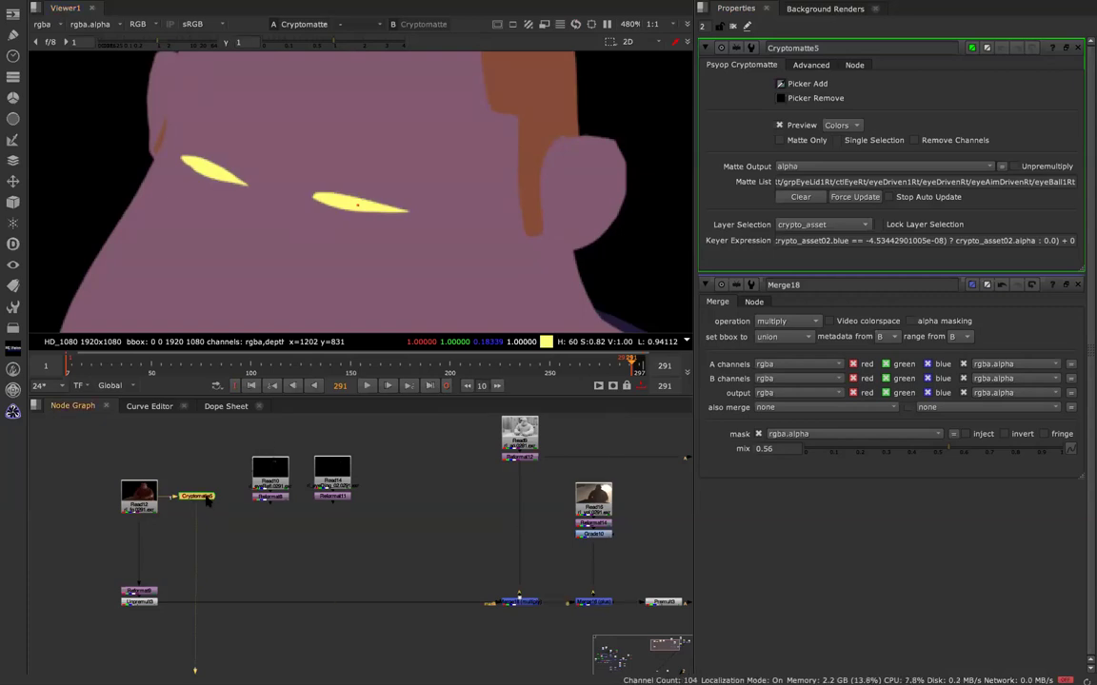
- Add a Reformat node below the Cryptomatte node and check the alpha of the eye matte
key("Tab")
type("ref")
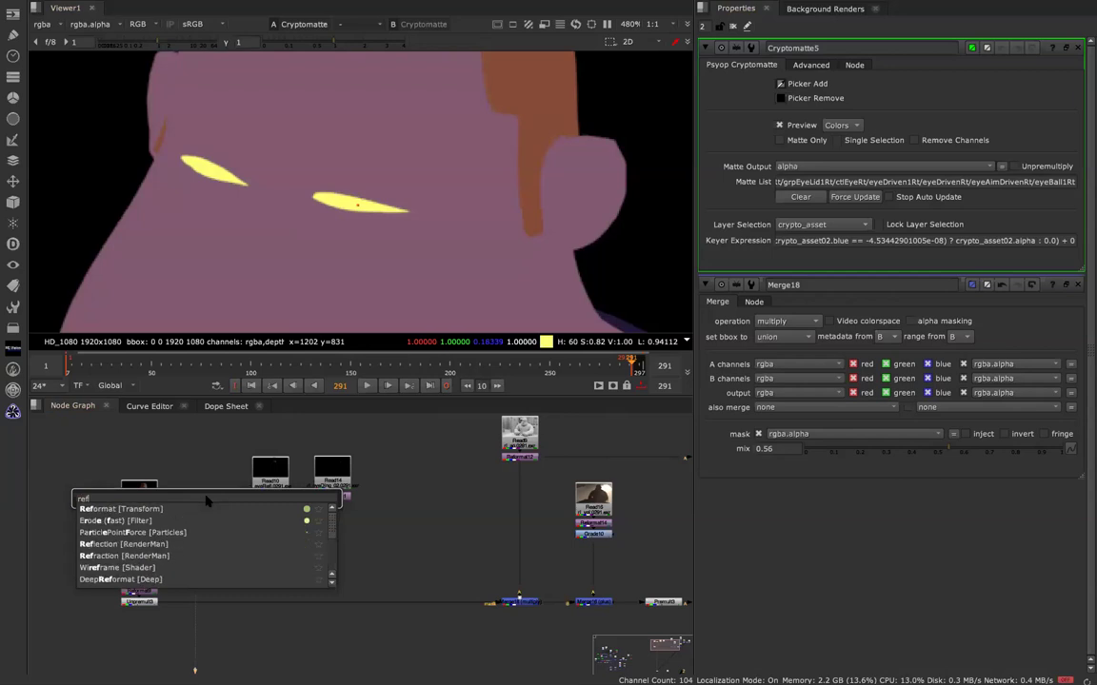
key("Return")
left_click_drag(202, 508, 201, 523)
left_click(202, 501)
key("1")
key("a")
key("a")
- Merge the reformatted Read10 eye render with the reformatted Cryptomatte matte, using the mask operation
left_click(201, 528)
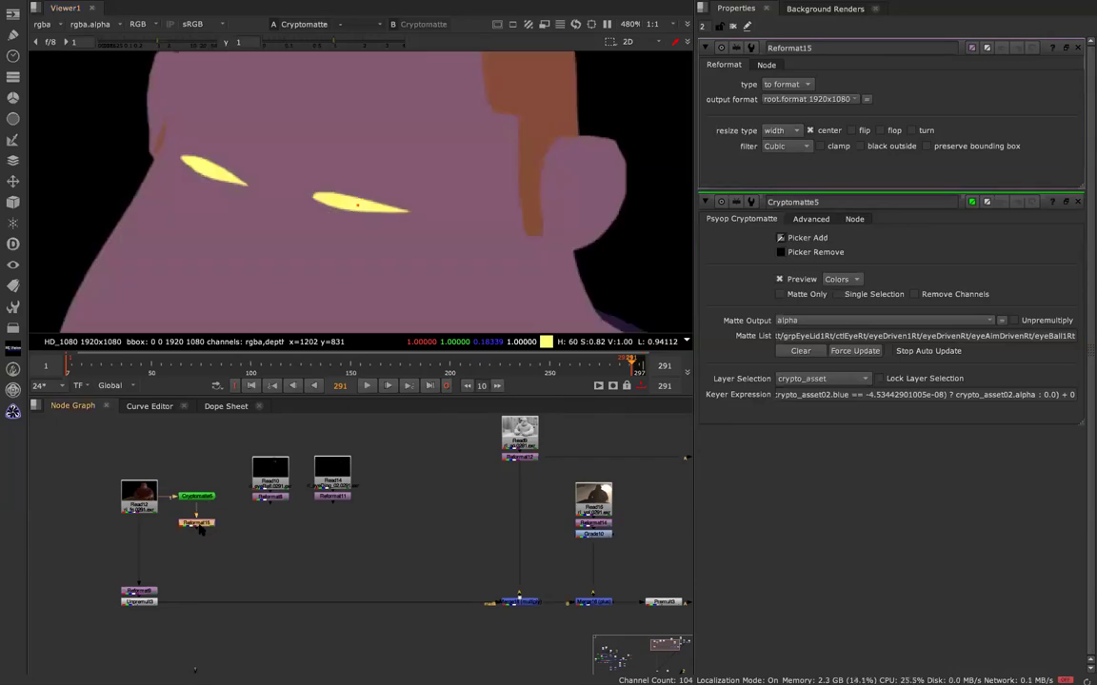
key("m")
left_click_drag(252, 526, 273, 525)
key("1")
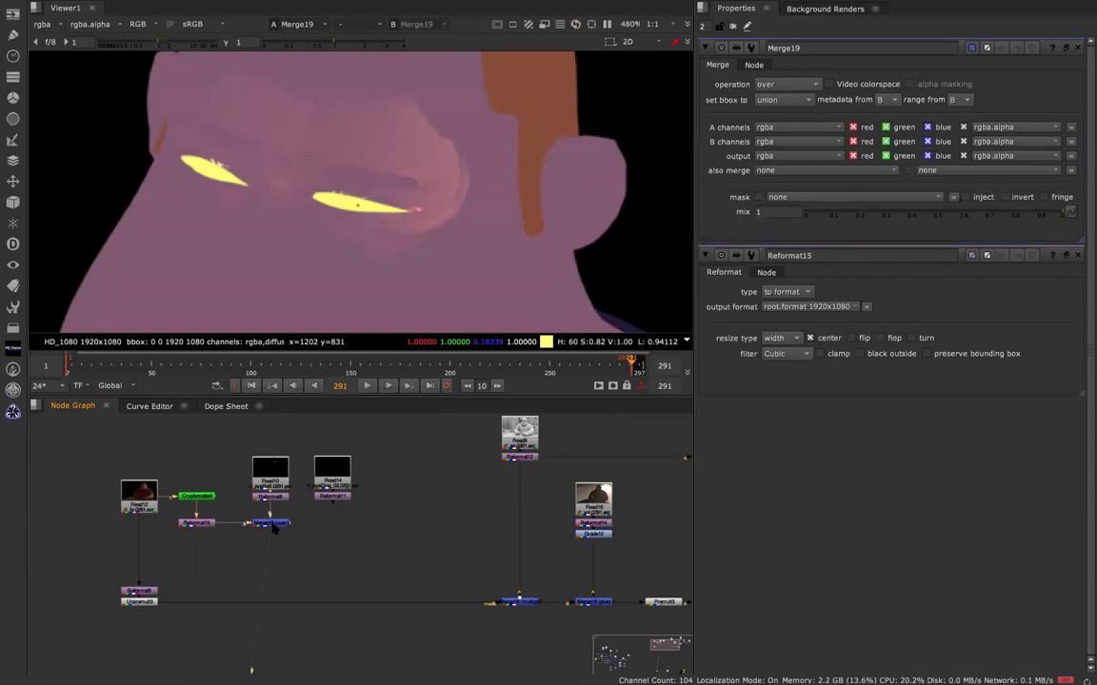
left_click(770, 88)
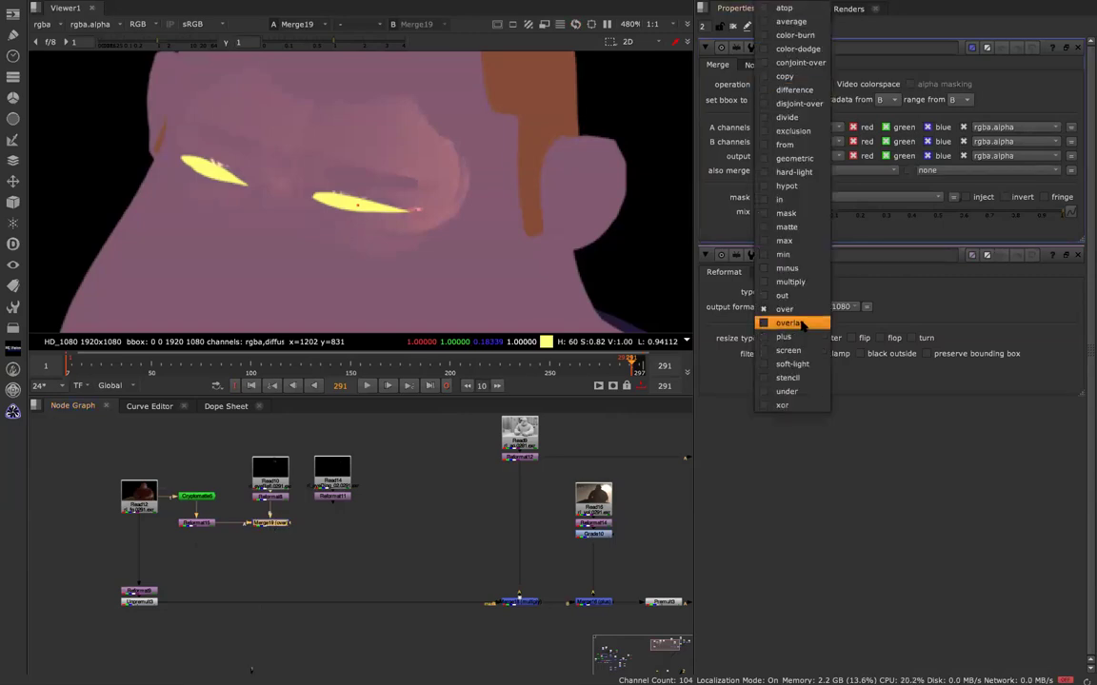
left_click(785, 214)
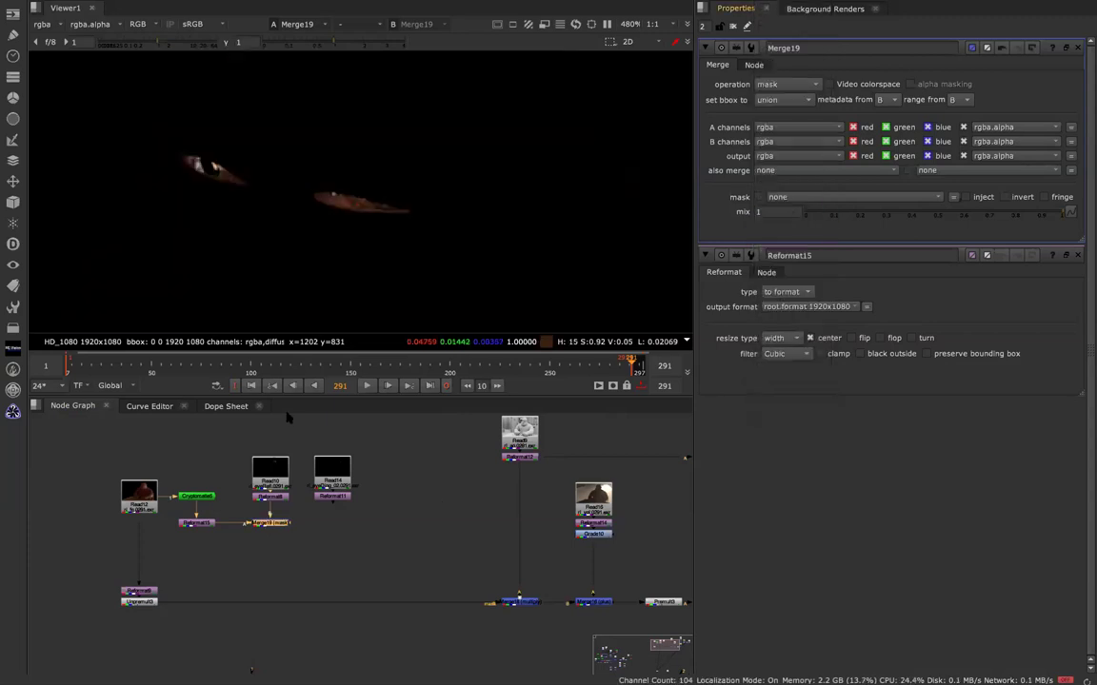
- Check the alpha of the masked eye render and add an over merge after the mask merge
left_click(271, 522)
key("a")
key("a")
key("m")
- Try inserting the new over merge into the foreground line after Unpremult3, and undo the placement
left_click_drag(335, 527, 277, 581)
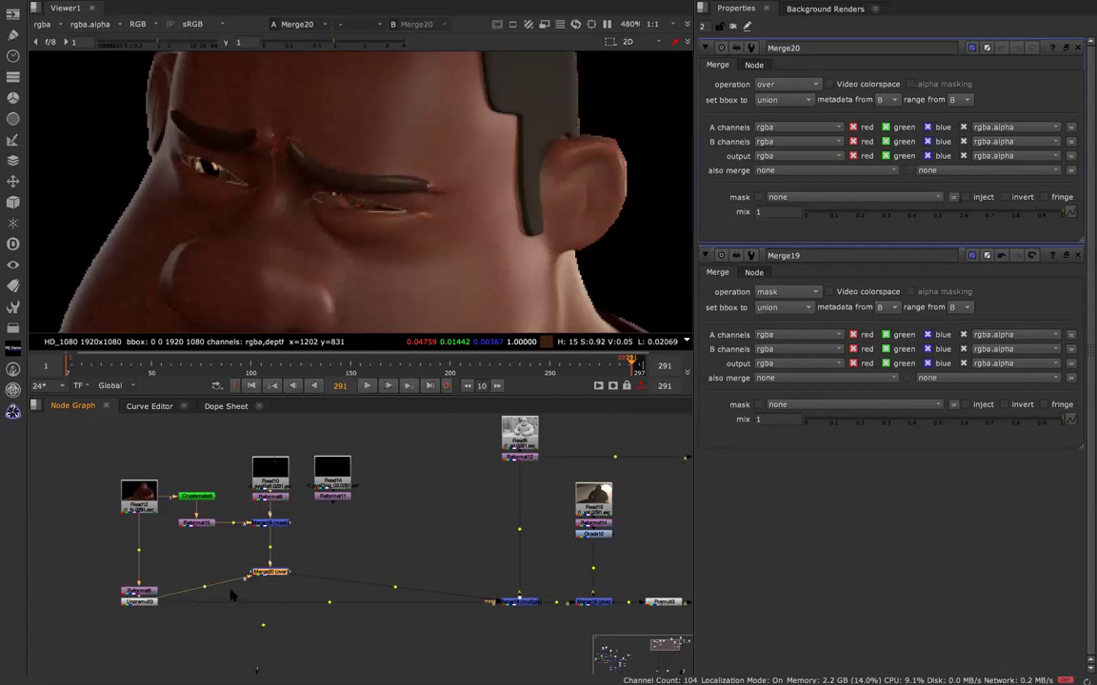
key("ctrl+z")
key("ctrl+z")
key("ctrl+z")
- Insert the over merge into the foreground line after Unpremult3, with the masked eye render feeding it from above
left_click(302, 524)
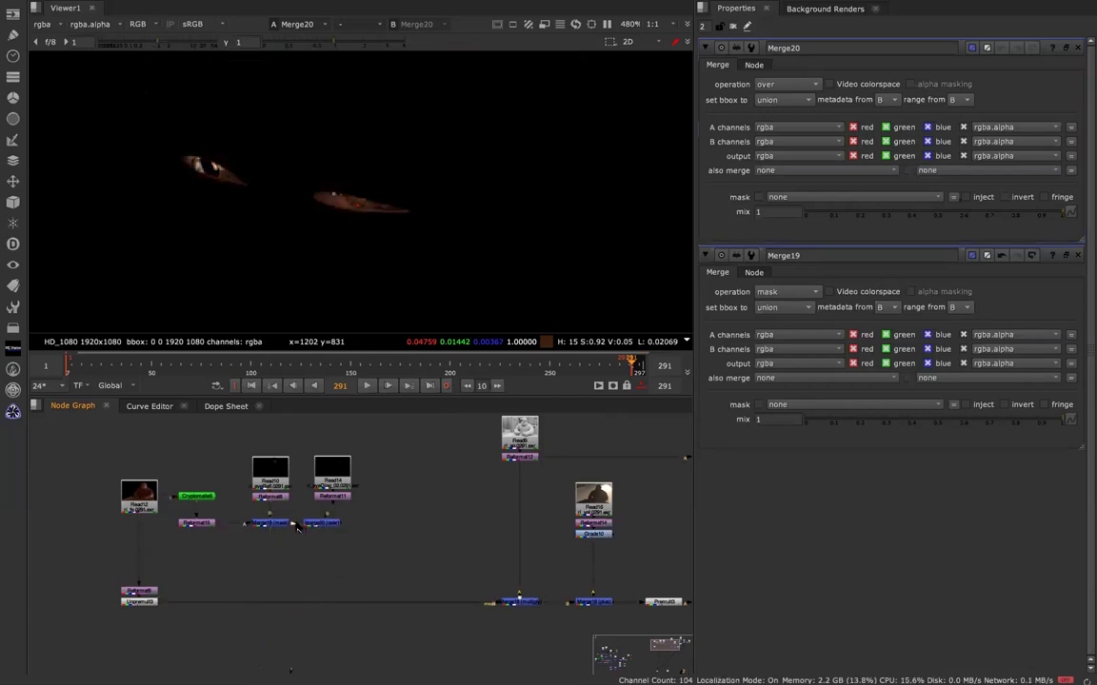
left_click_drag(318, 522, 274, 571)
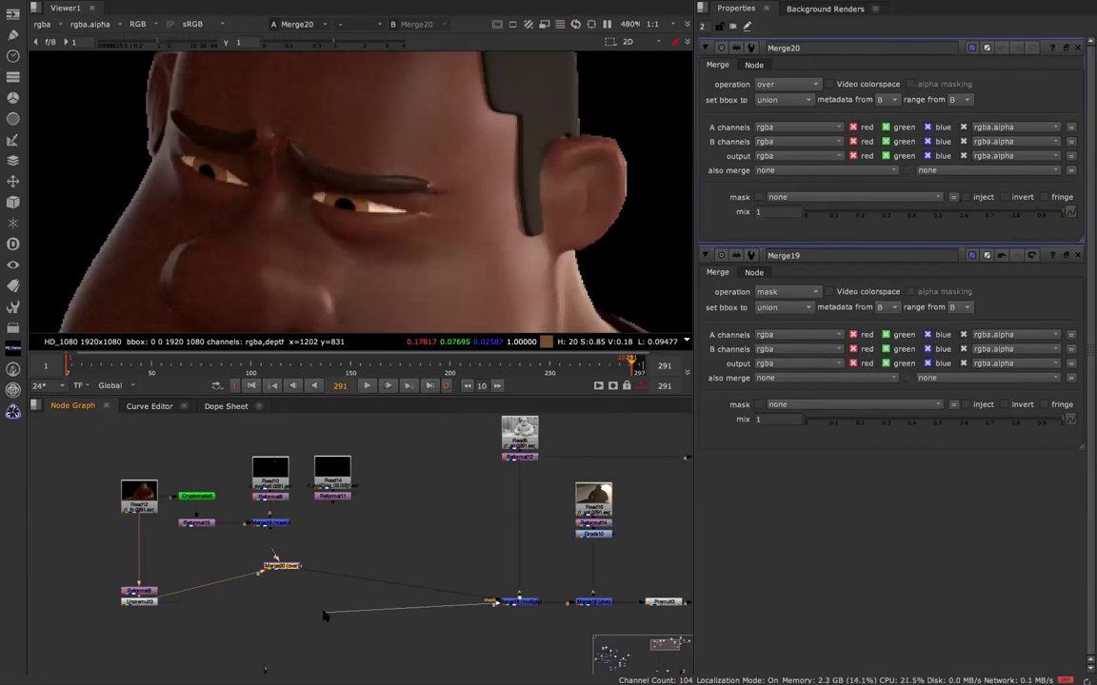
left_click_drag(308, 573, 268, 530)
left_click_drag(270, 602, 275, 603)
left_click(275, 608)
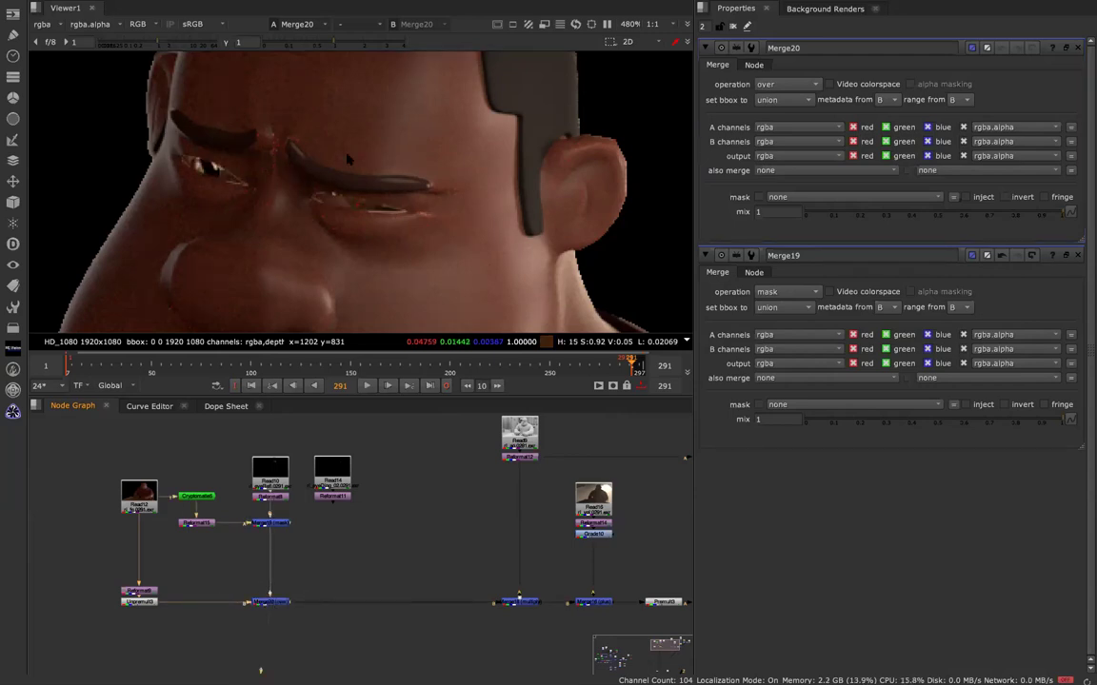
- Set the operation of the eye merge on the foreground line to plus
left_click(787, 84)
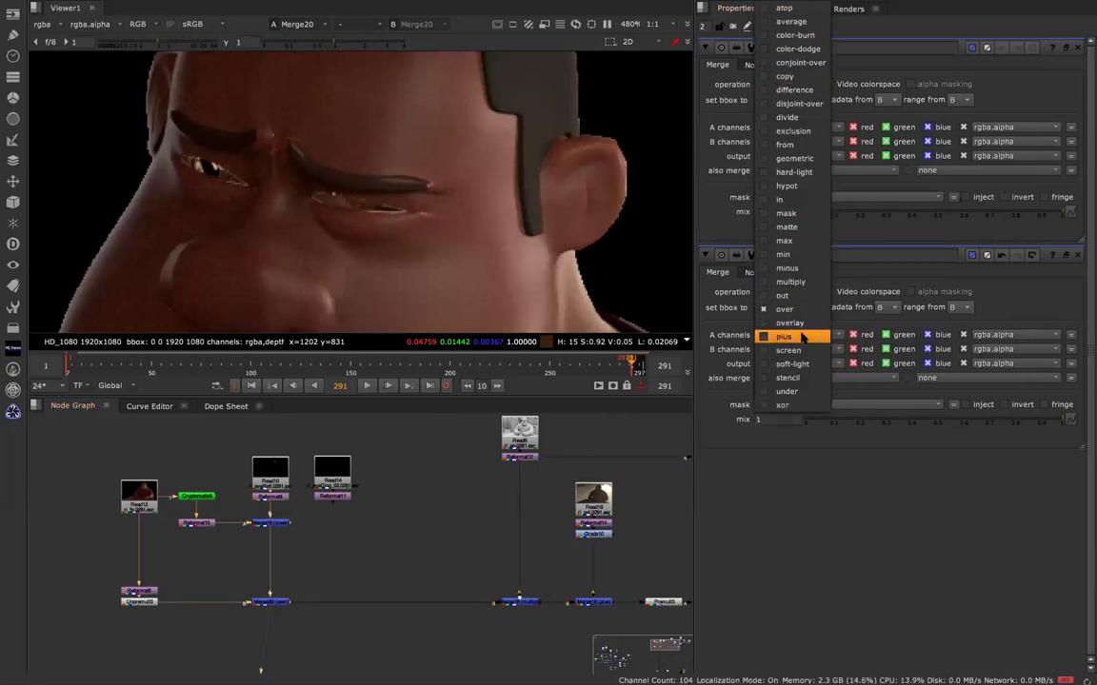
left_click(803, 338)
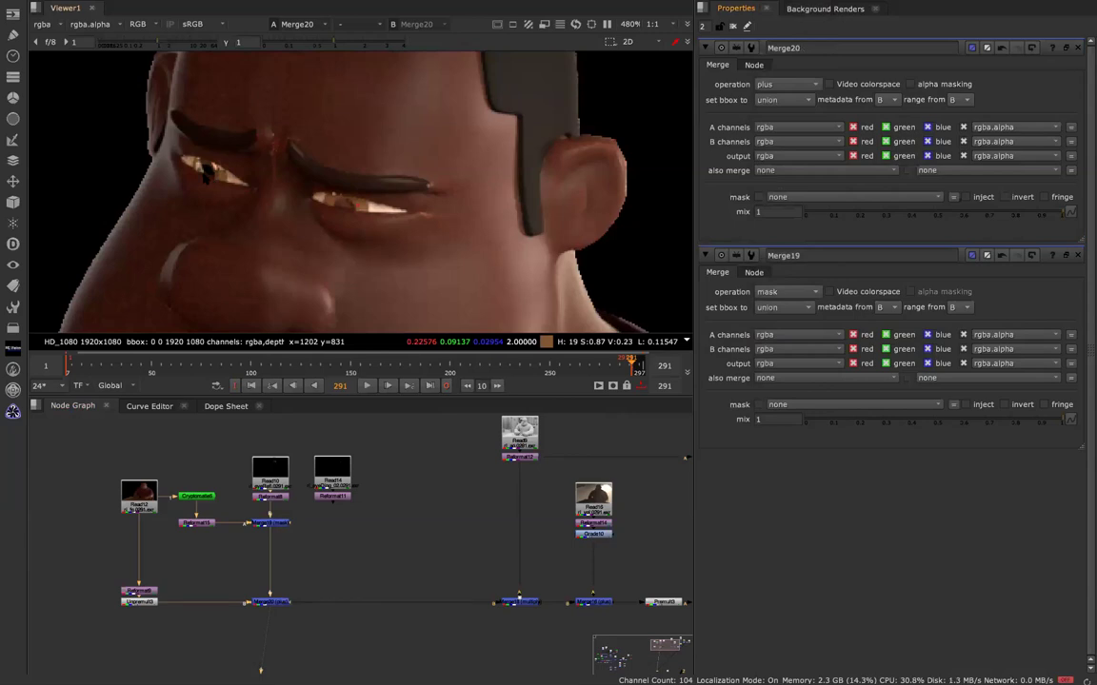
left_click_drag(965, 214, 1064, 230)
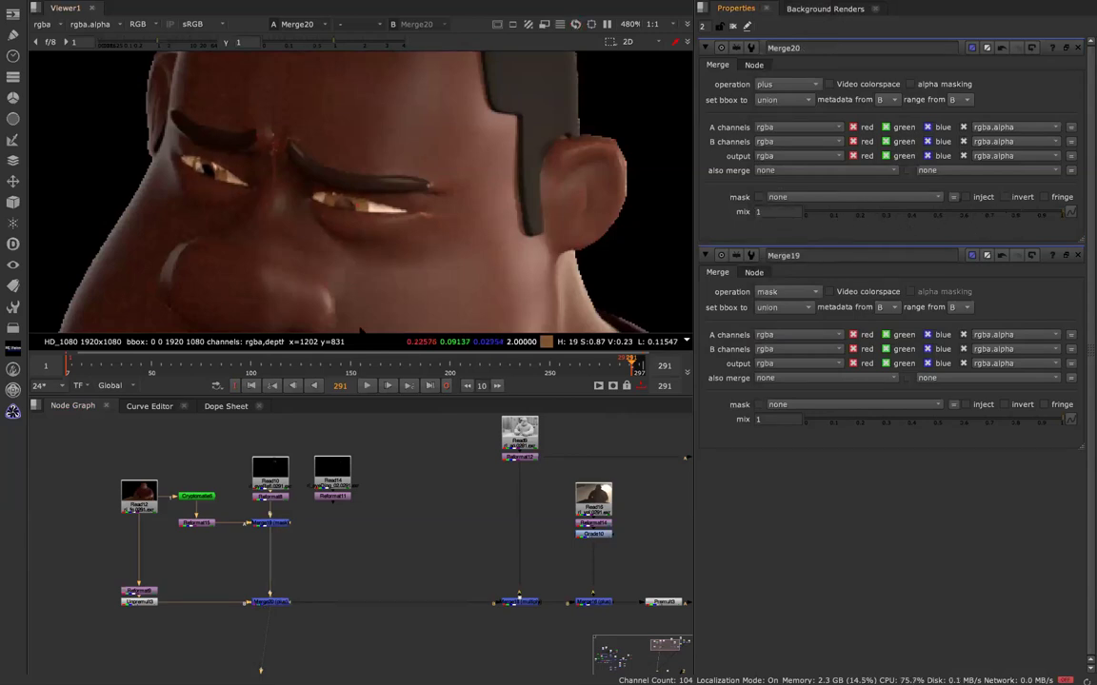
- Add a Blur node below the mask merge and set its size to 3
left_click(270, 523)
key("Tab")
type("blur")
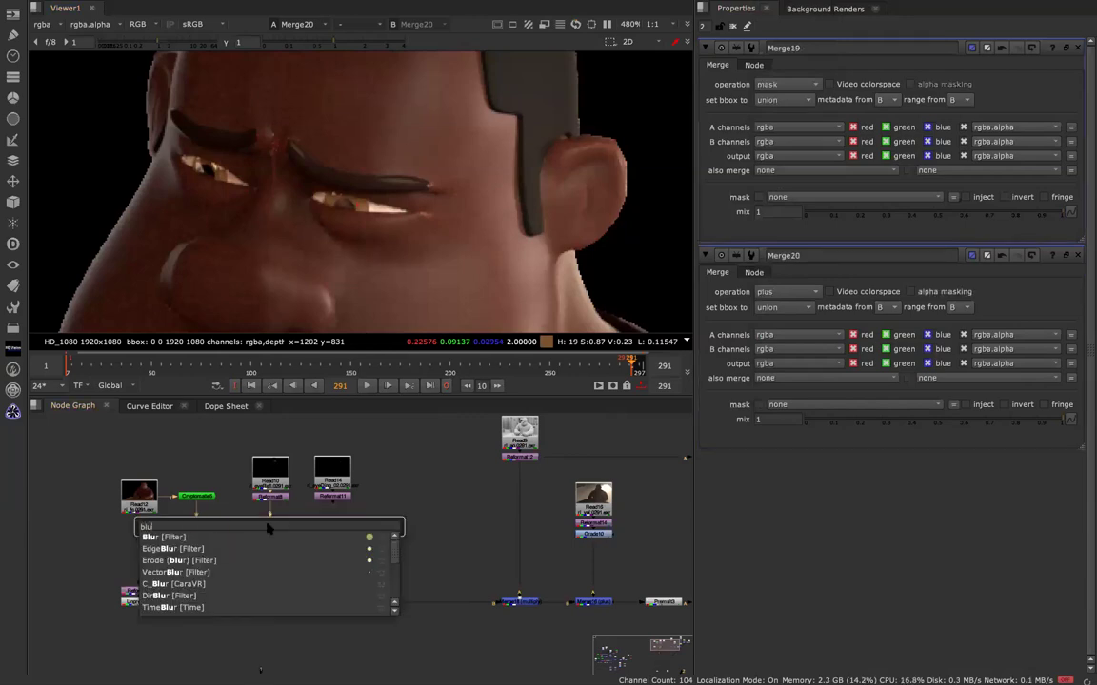
key("Return")
left_click(765, 99)
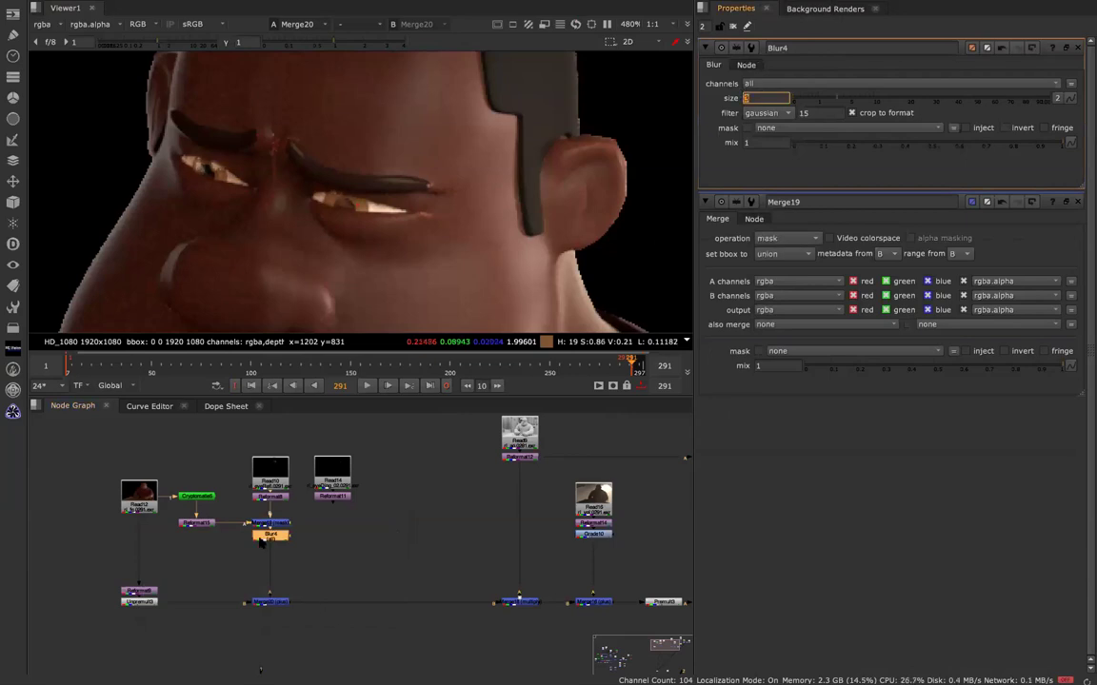
type("3")
- Move the Blur between the Read10 reformat and the mask merge, and set its size to 1
key("Delete")
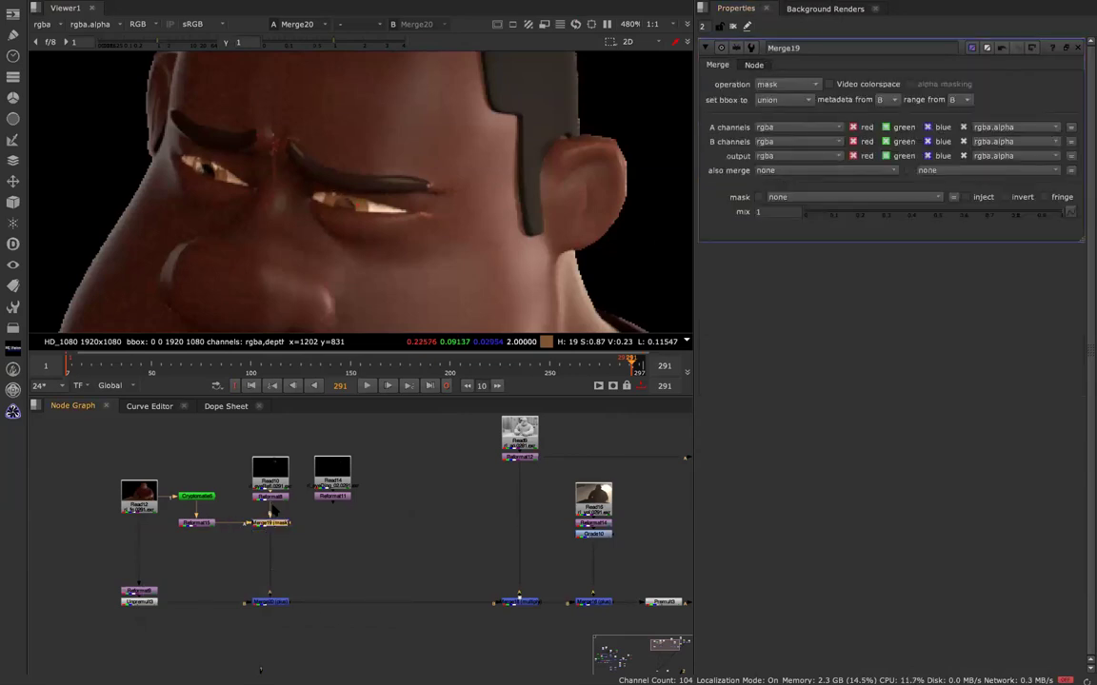
key("ctrl+z")
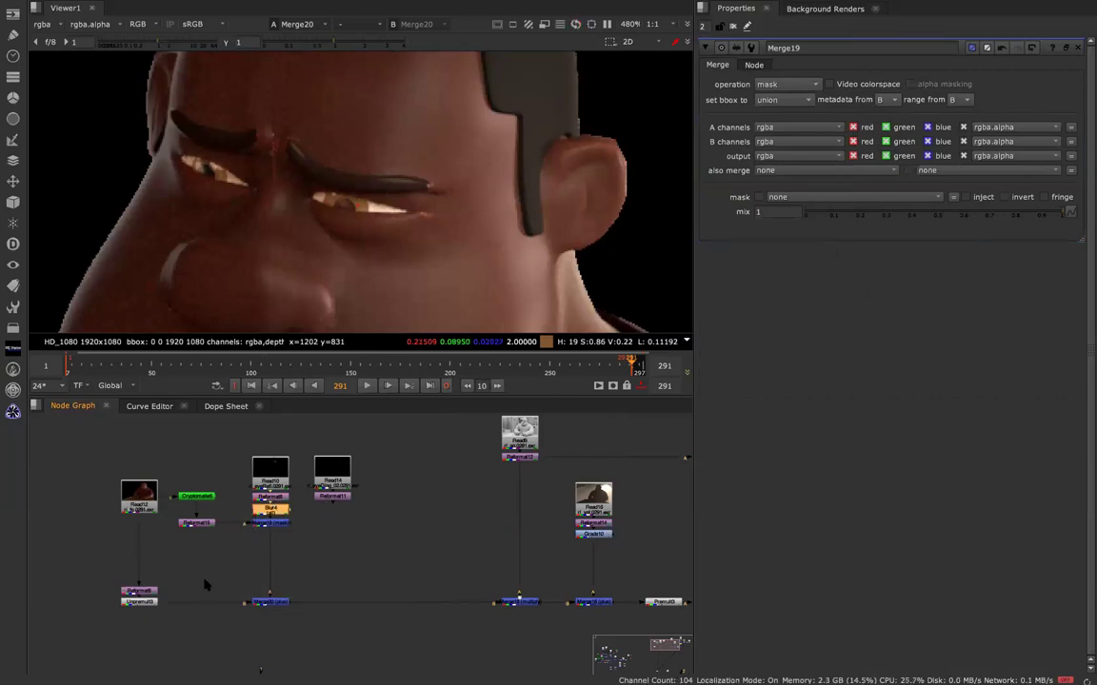
double_click(277, 512)
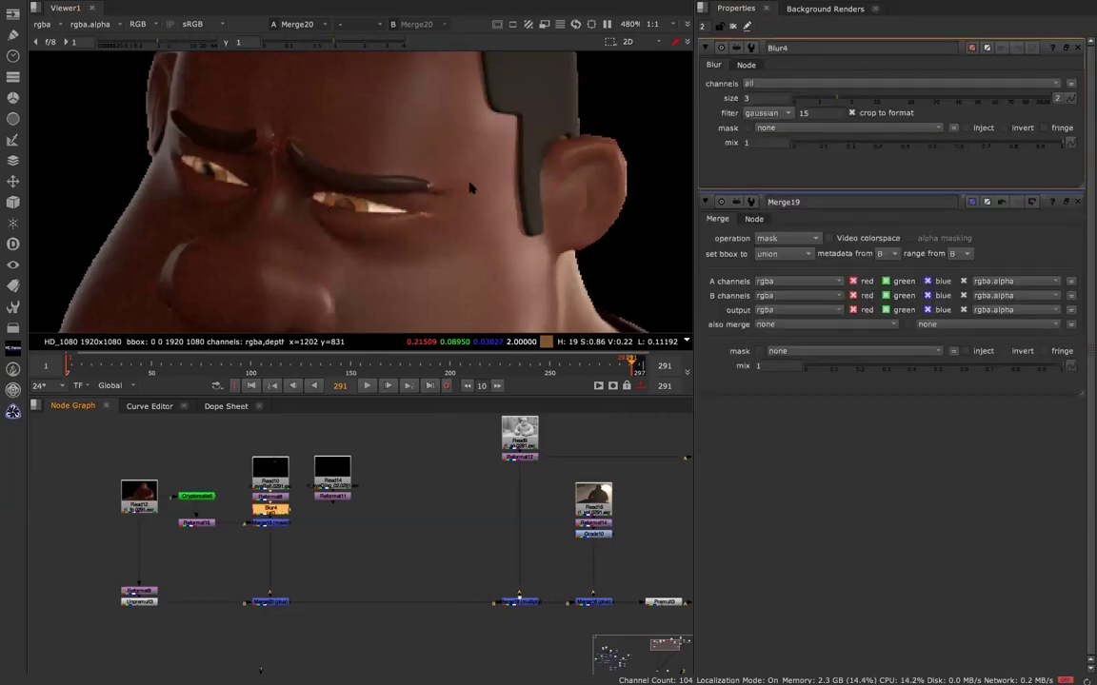
left_click(758, 99)
type("1")
key("Return")
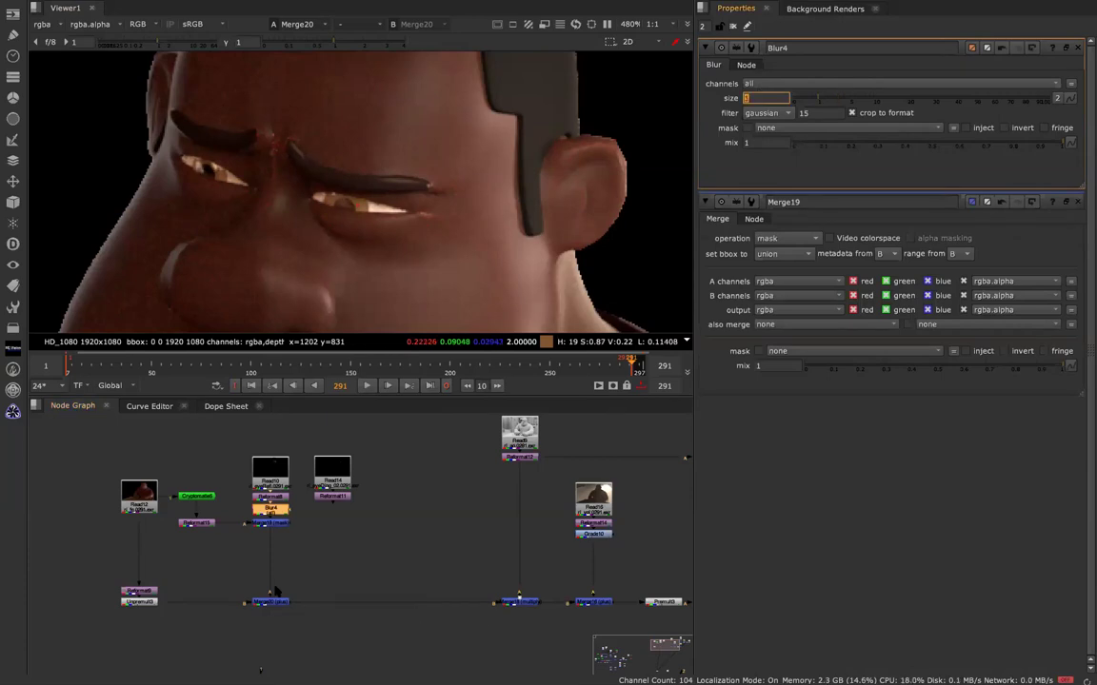
- Add a Grade node below the mask merge and set its multiply to 0.24
key("Tab")
type("grade")
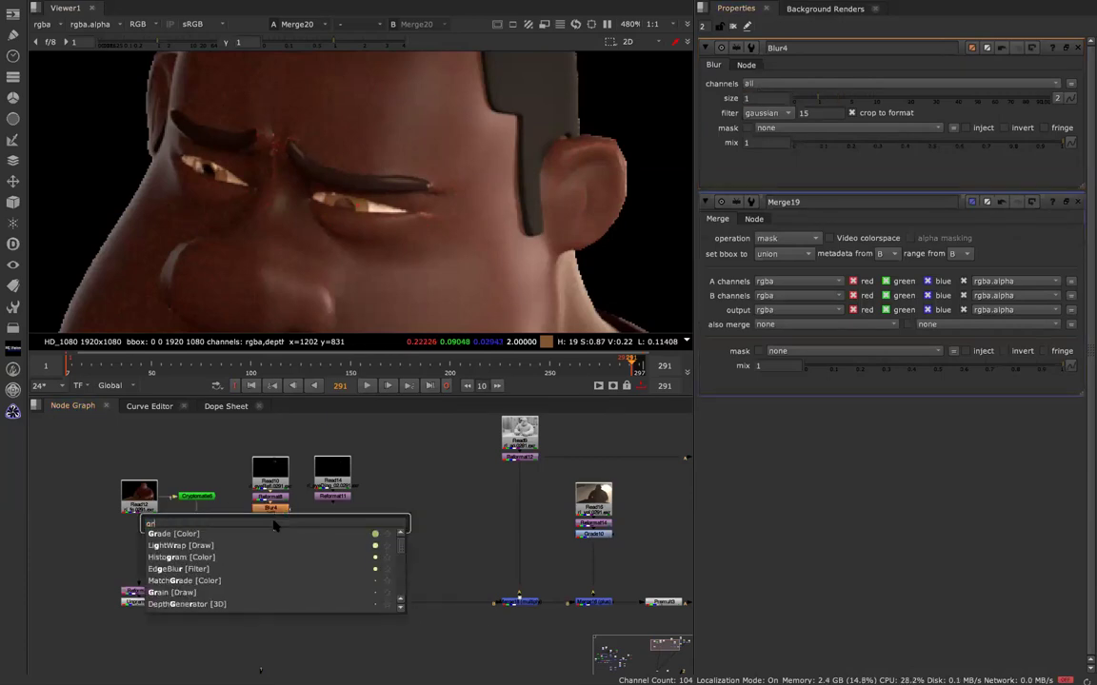
key("Return")
left_click_drag(933, 157, 891, 152)
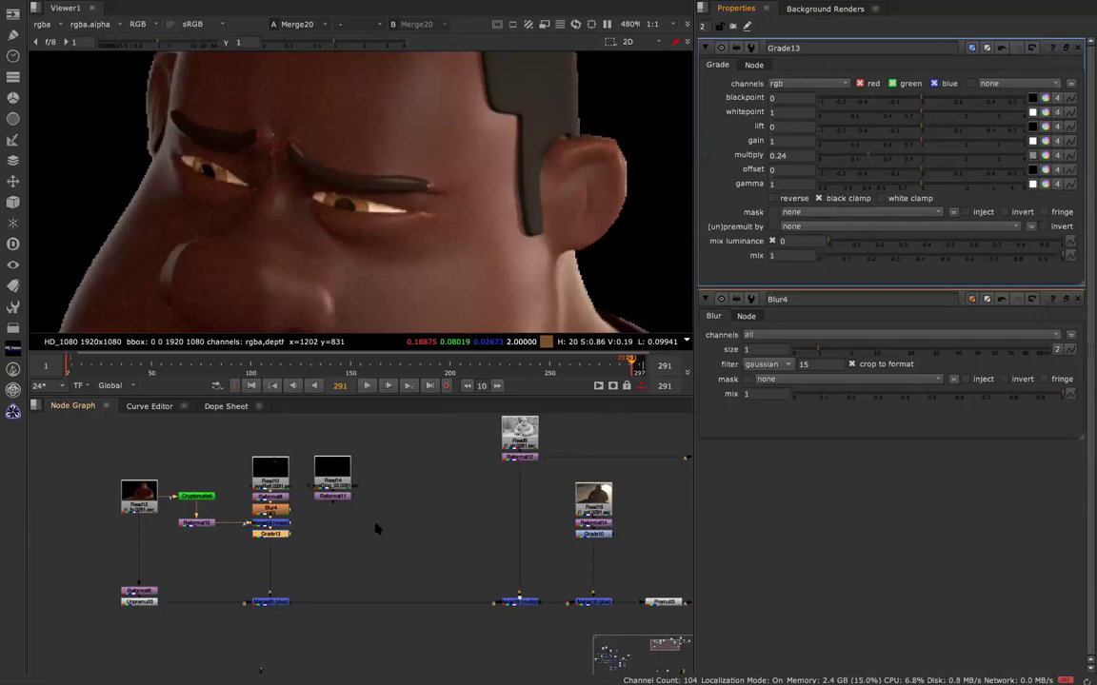
- Merge the reformatted Read9 pass with the reformatted Cryptomatte eye matte, using the in operation
scroll(380, 200, "up", 5)
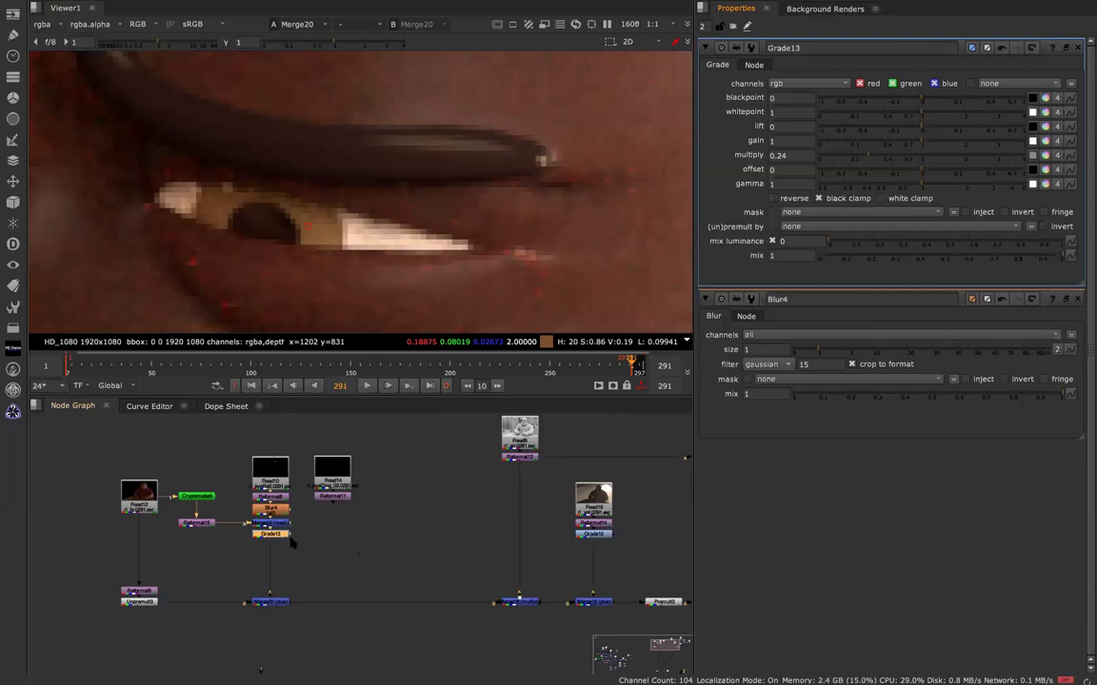
left_click(196, 524)
key("1")
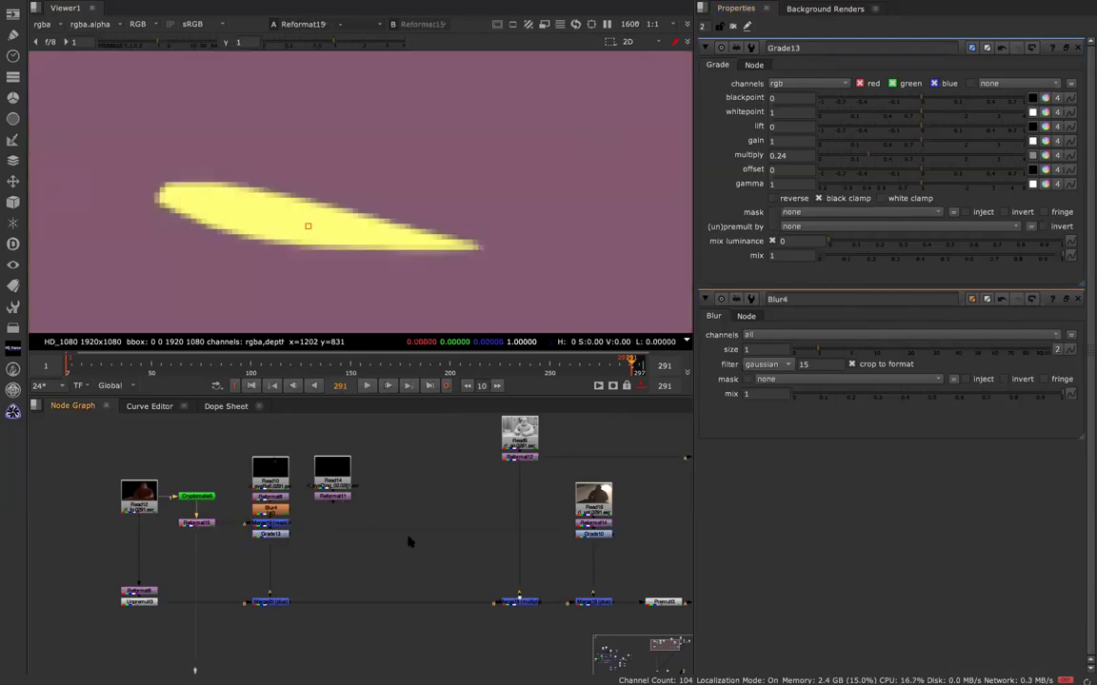
key("m")
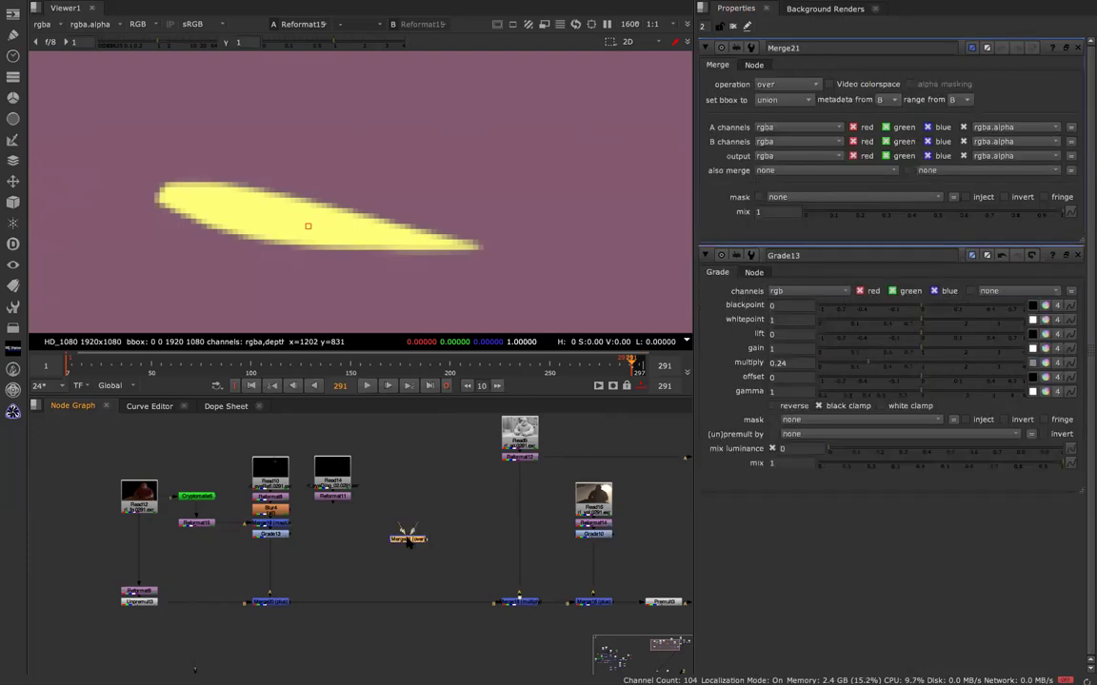
left_click_drag(399, 528, 519, 446)
left_click_drag(411, 526, 208, 523)
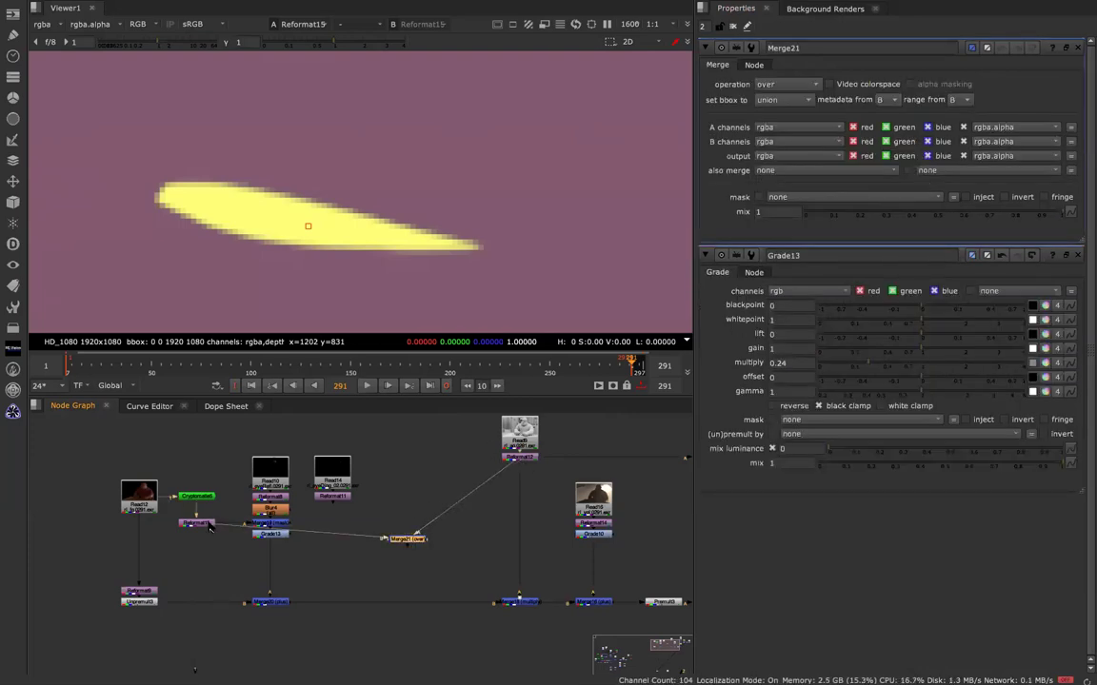
left_click_drag(407, 538, 379, 522)
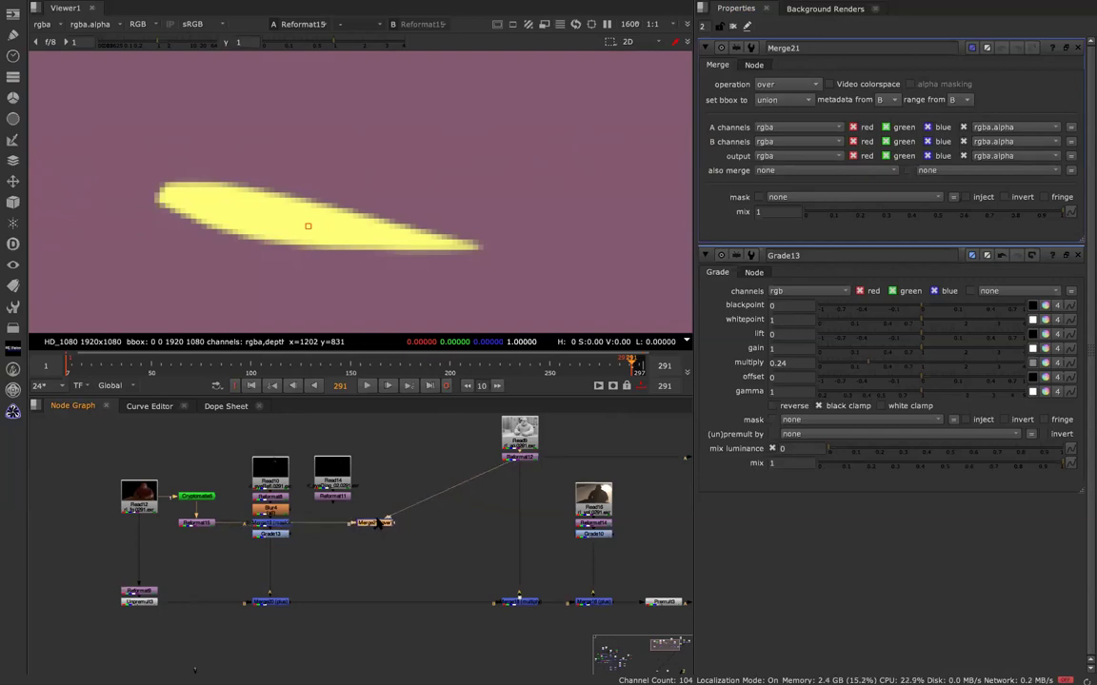
key("1")
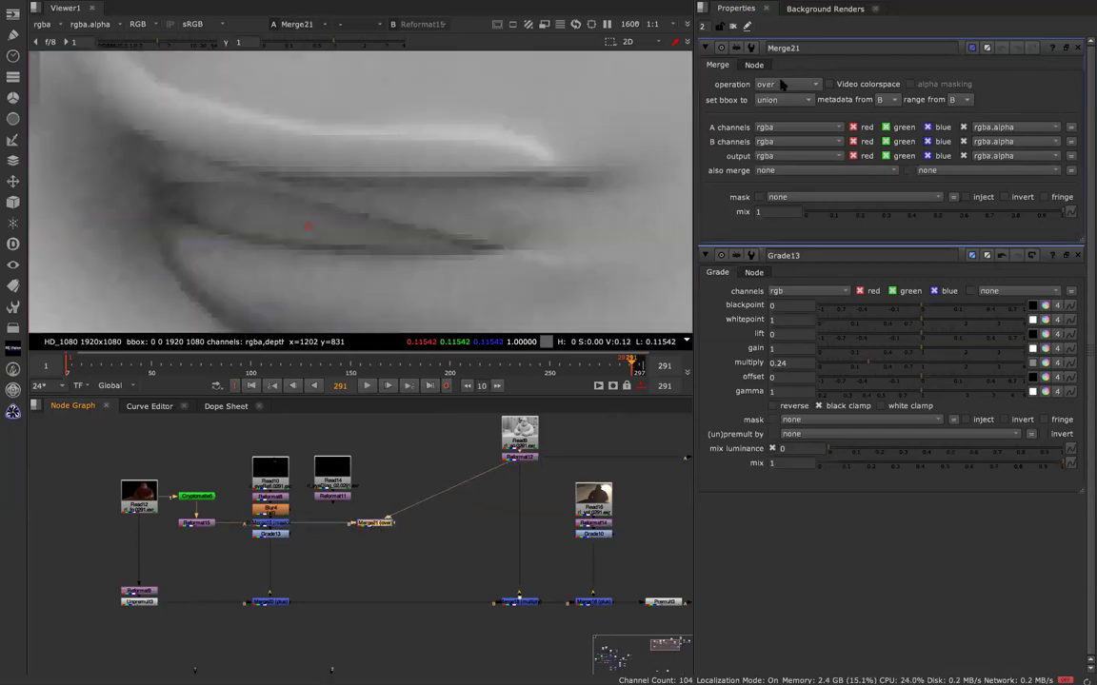
left_click(781, 85)
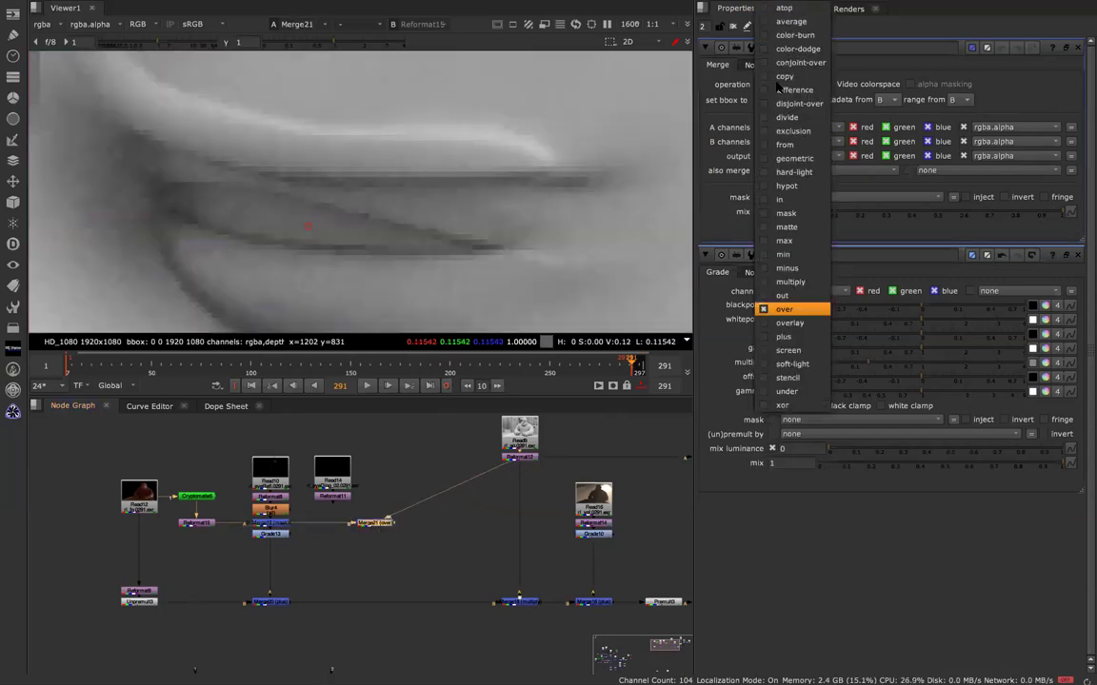
left_click(801, 200)
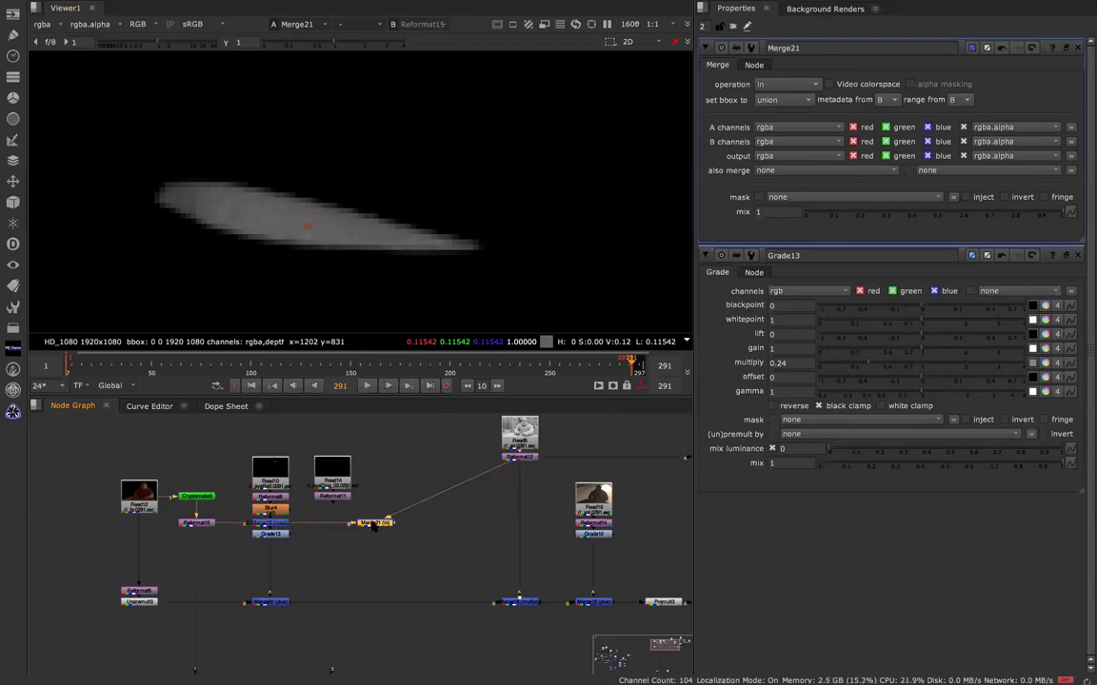
- Add a merge from the eye-isolated Read9 pass into the foreground line after the plus merge, with the operation set to multiply
key("m")
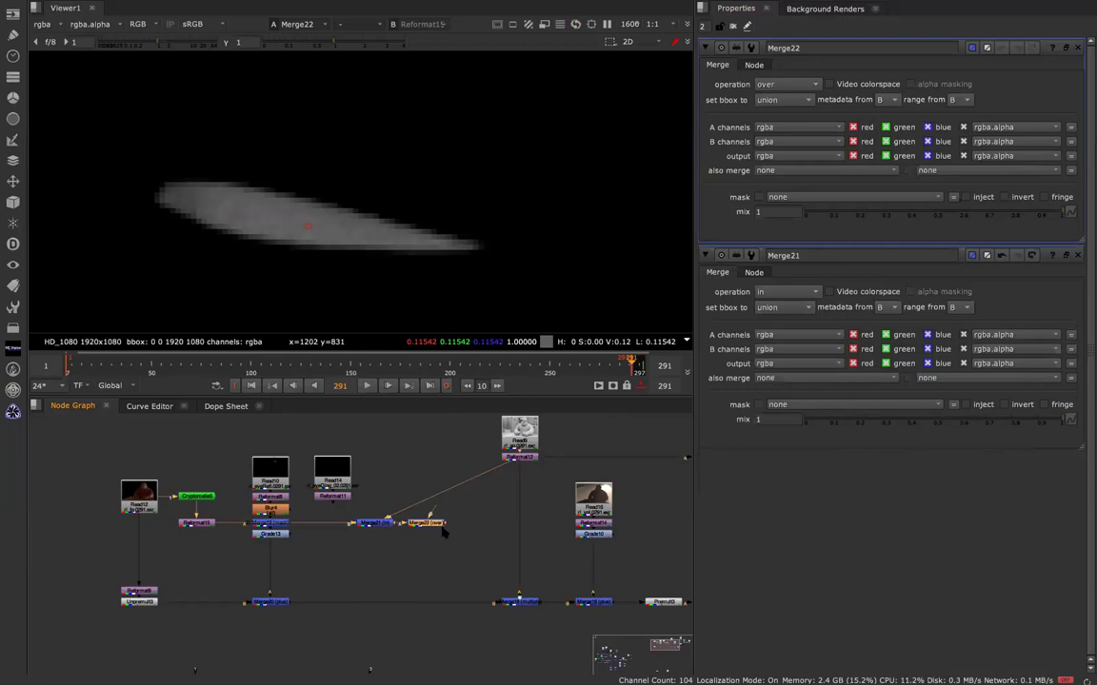
left_click_drag(437, 531, 383, 609)
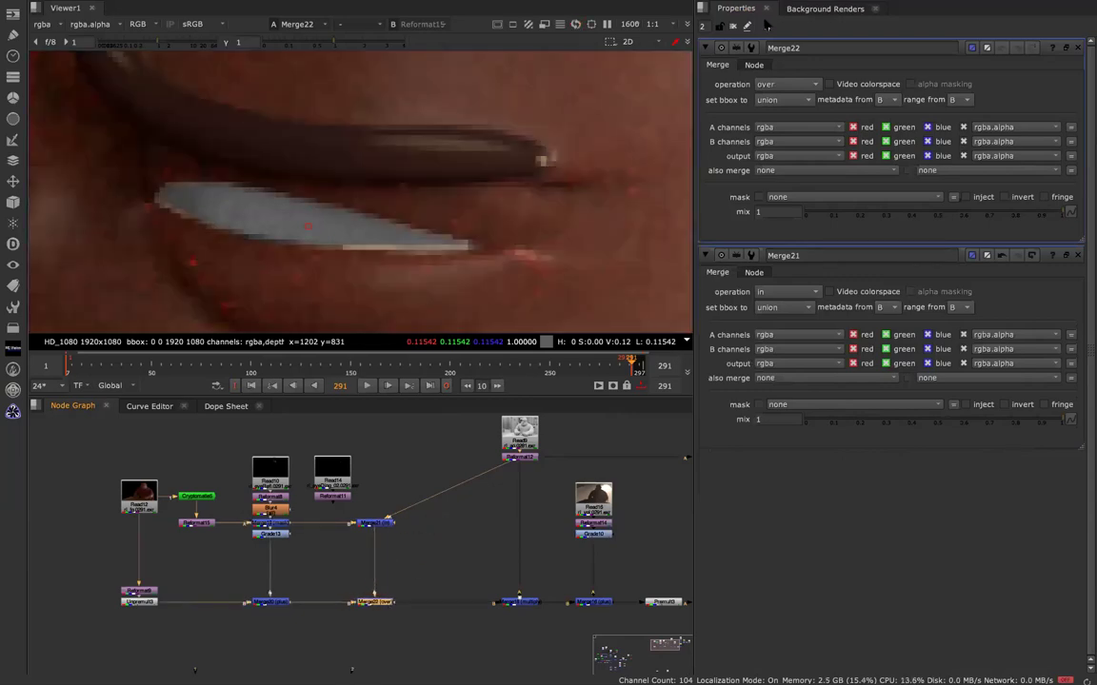
left_click(786, 84)
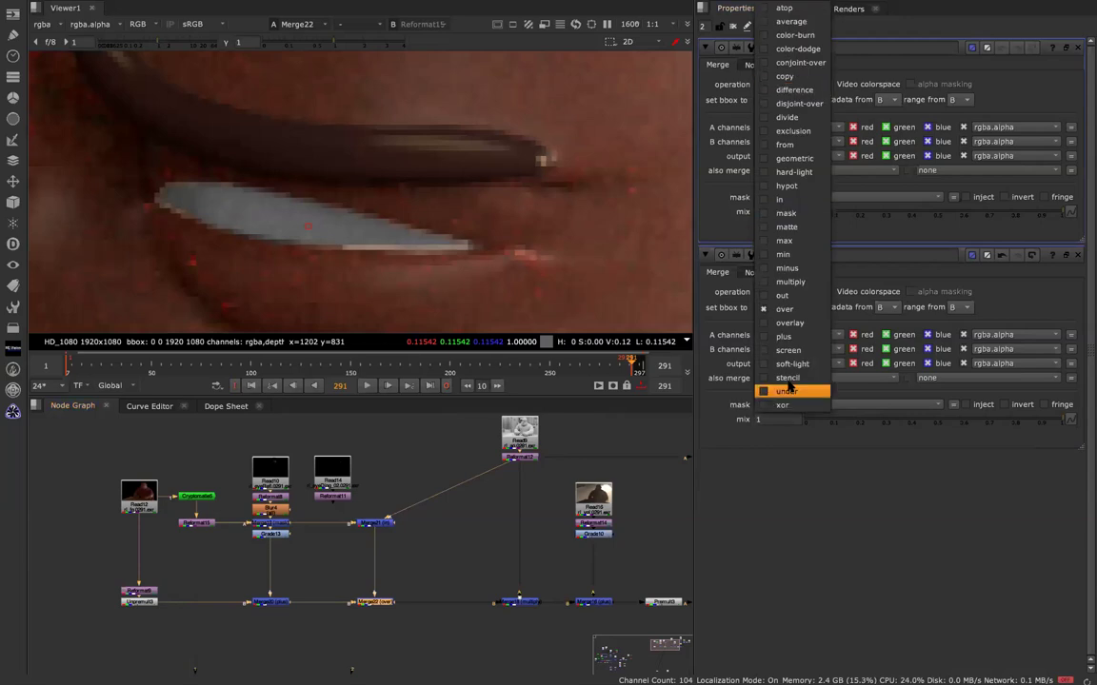
left_click(791, 282)
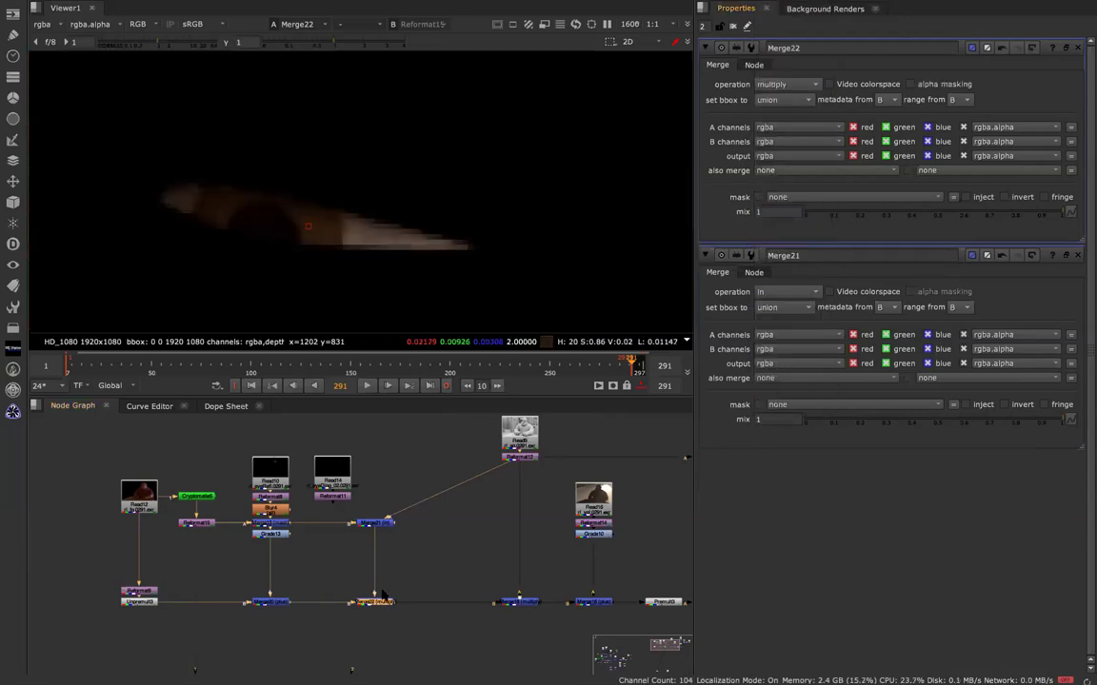
- Add a Constant node with color 1 and check the alpha of the in merge
key("Tab")
type("con")
key("Return")
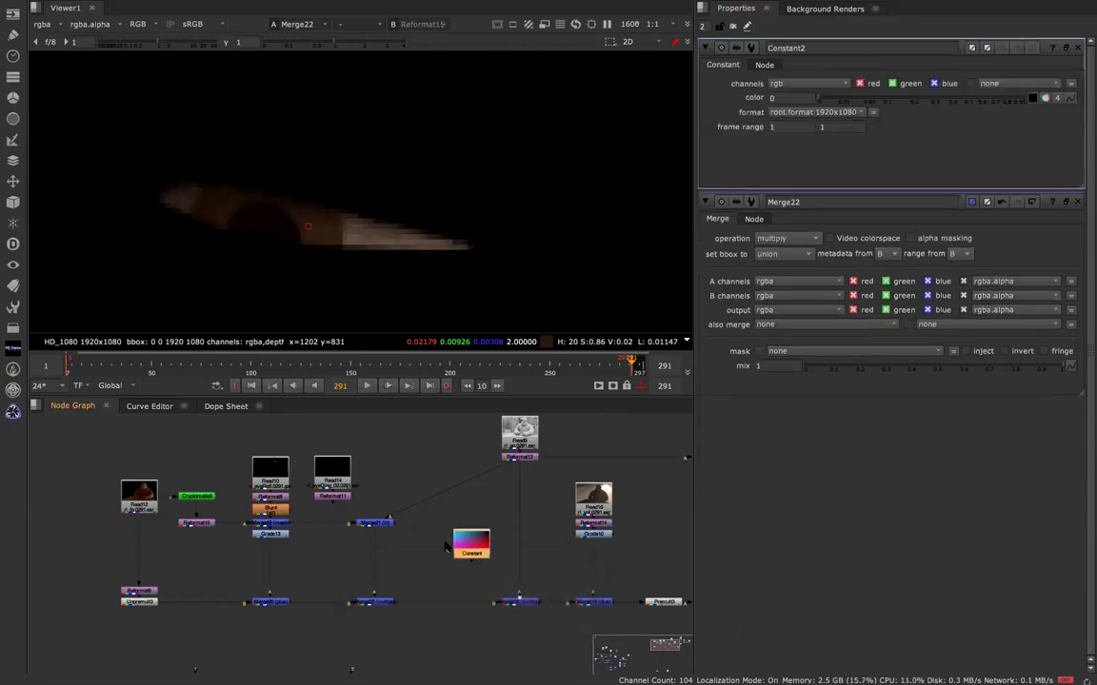
double_click(373, 525)
key("1")
key("a")
key("a")
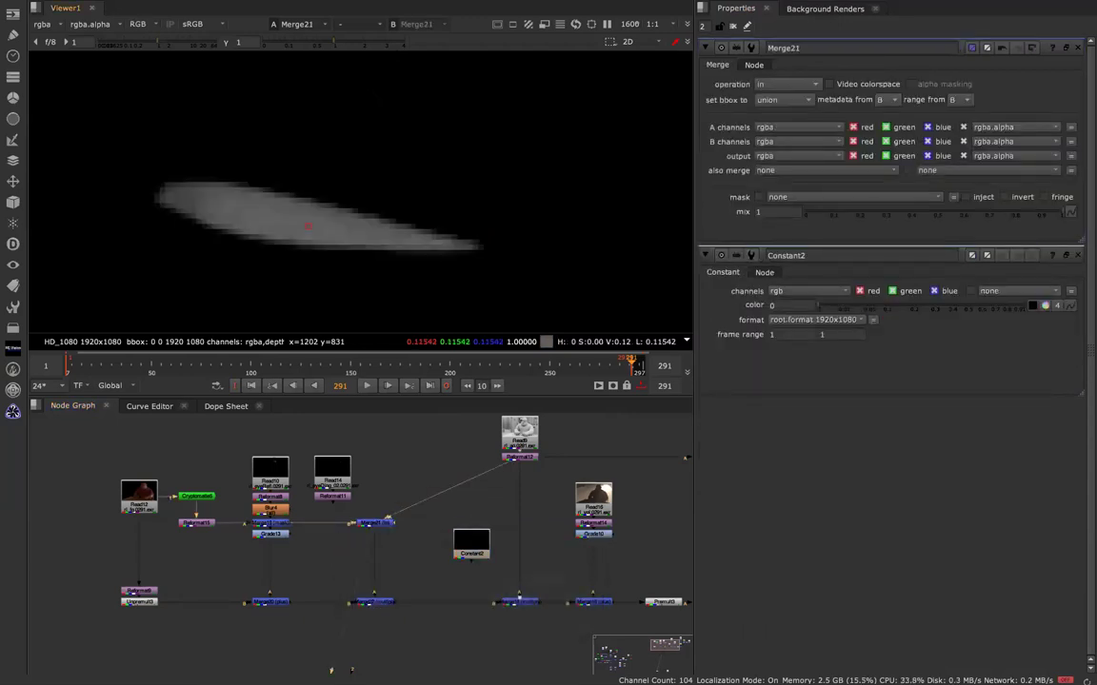
double_click(471, 543)
left_click_drag(786, 97, 745, 97)
type("1")
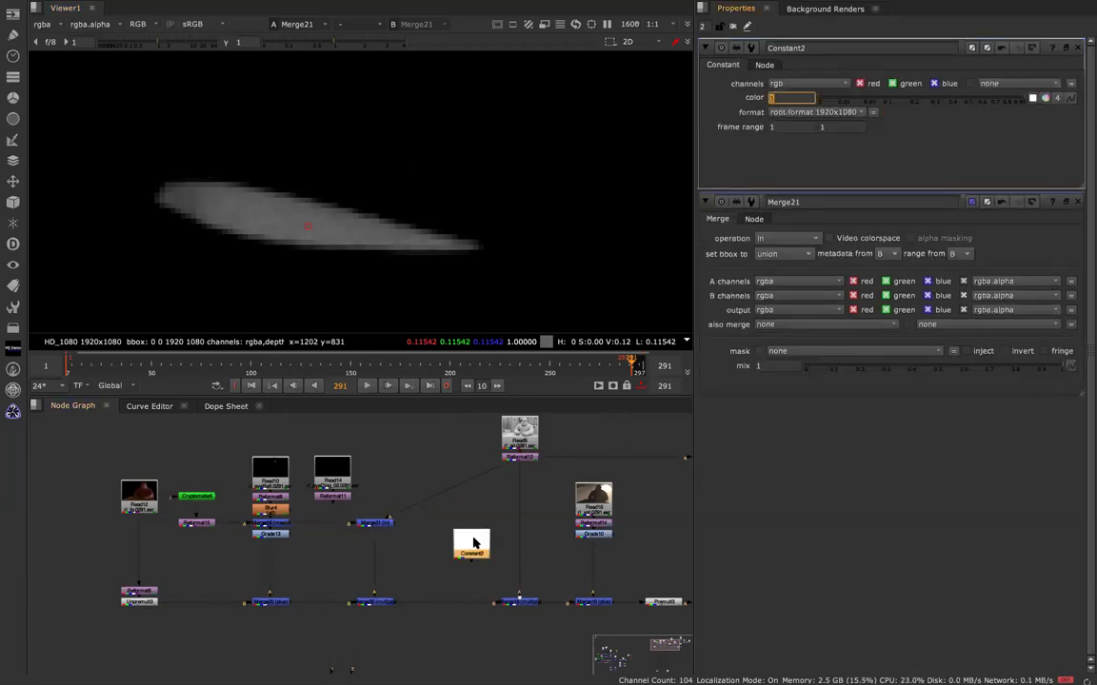
- Merge the in merge's output over the white Constant ahead of the multiply merge, and view the multiply merge's output
type("m")
left_click_drag(524, 547, 382, 550)
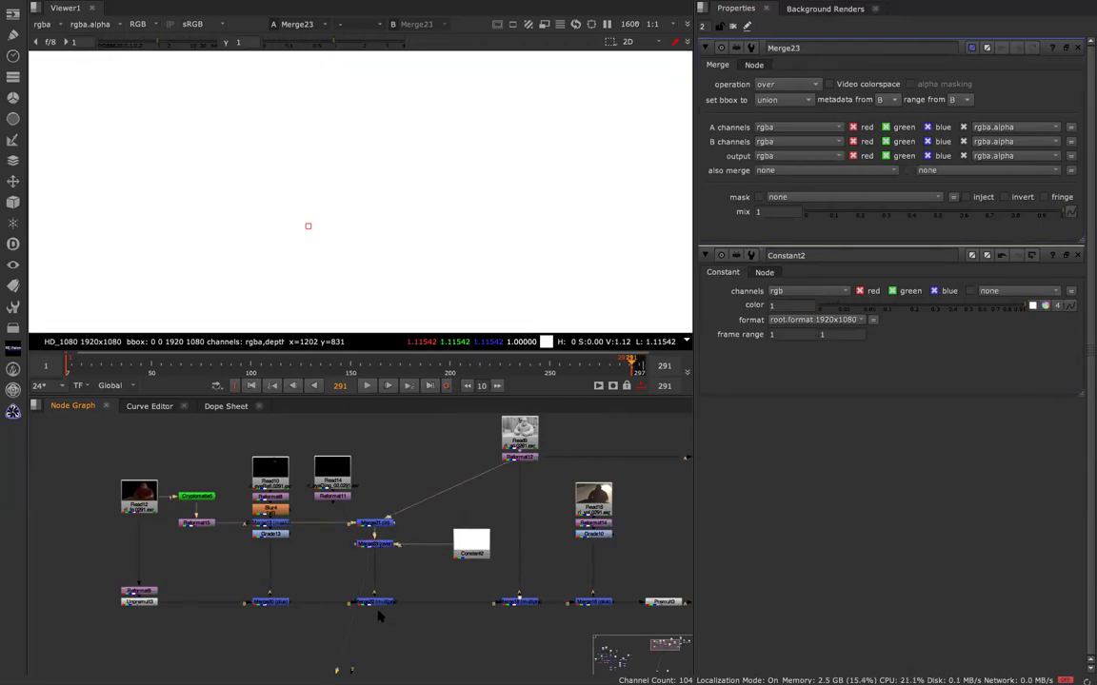
left_click(380, 603)
key("1")
left_click(380, 603)
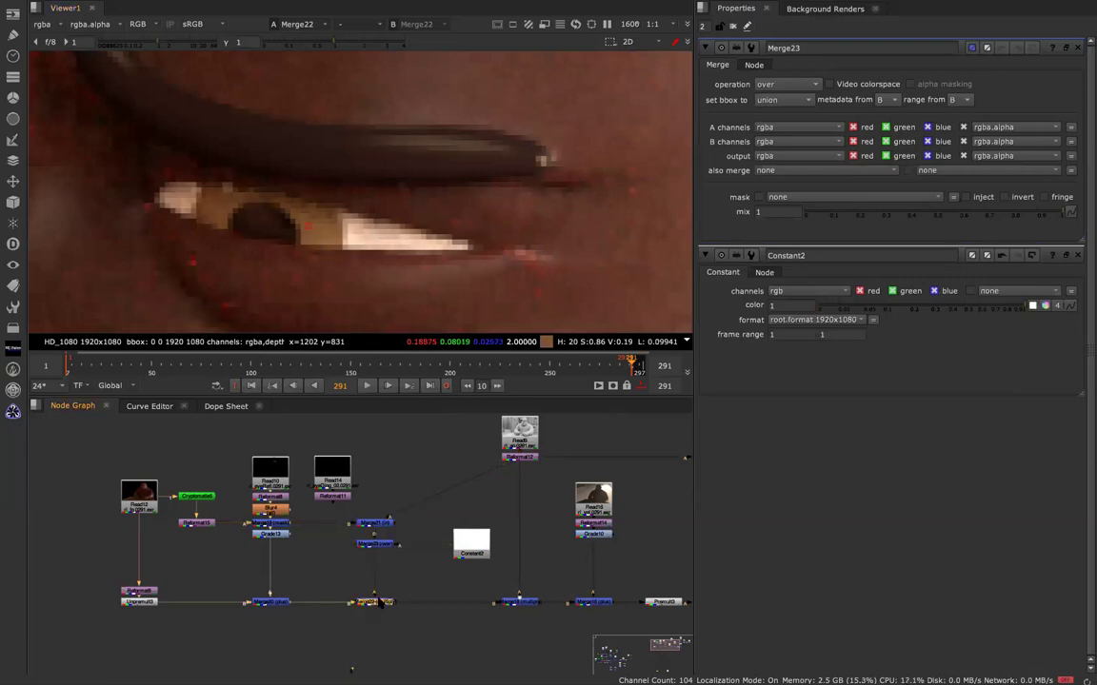
- Compare the in merge's output with the source Read9 pass in the viewer
left_click(384, 522)
key("1")
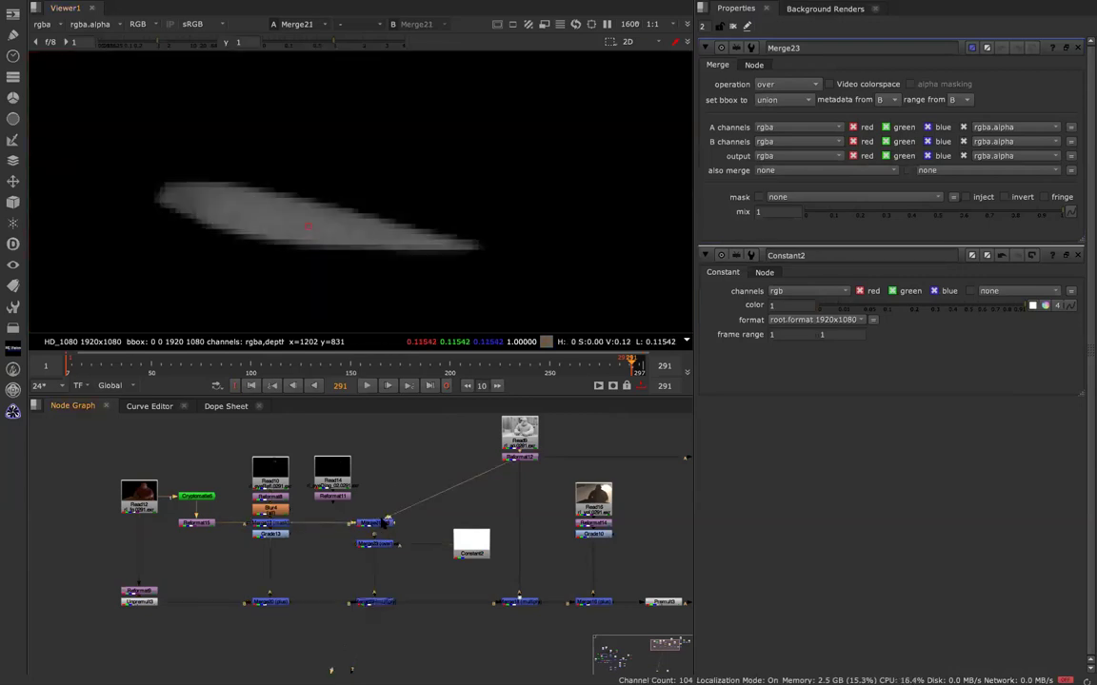
key("Return")
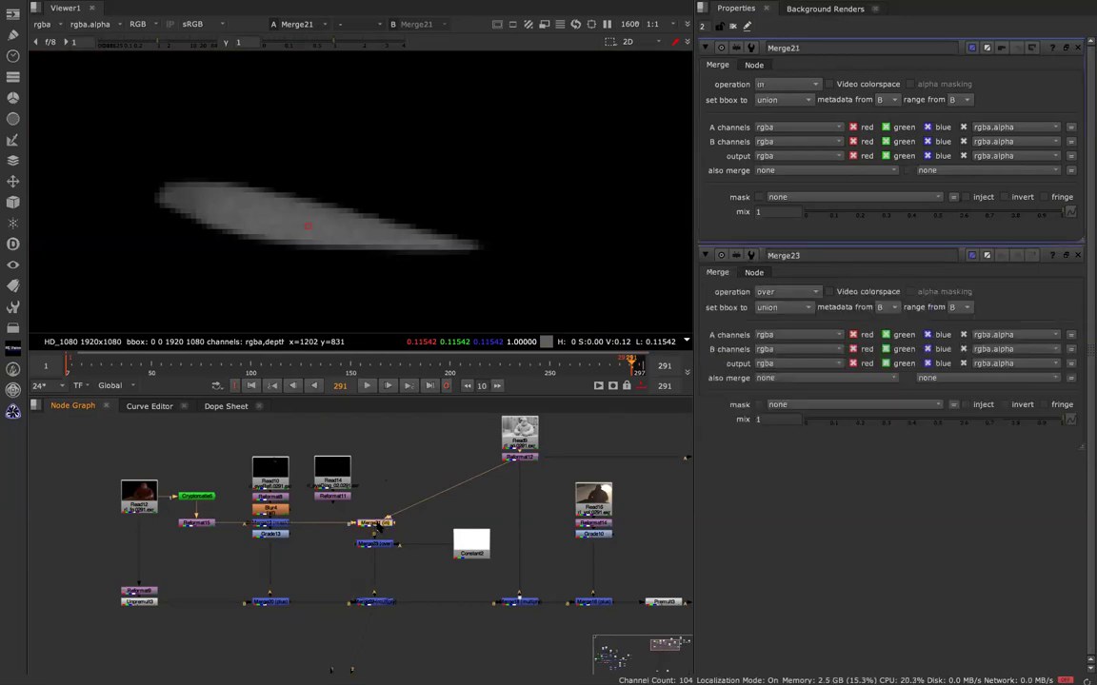
left_click(507, 421)
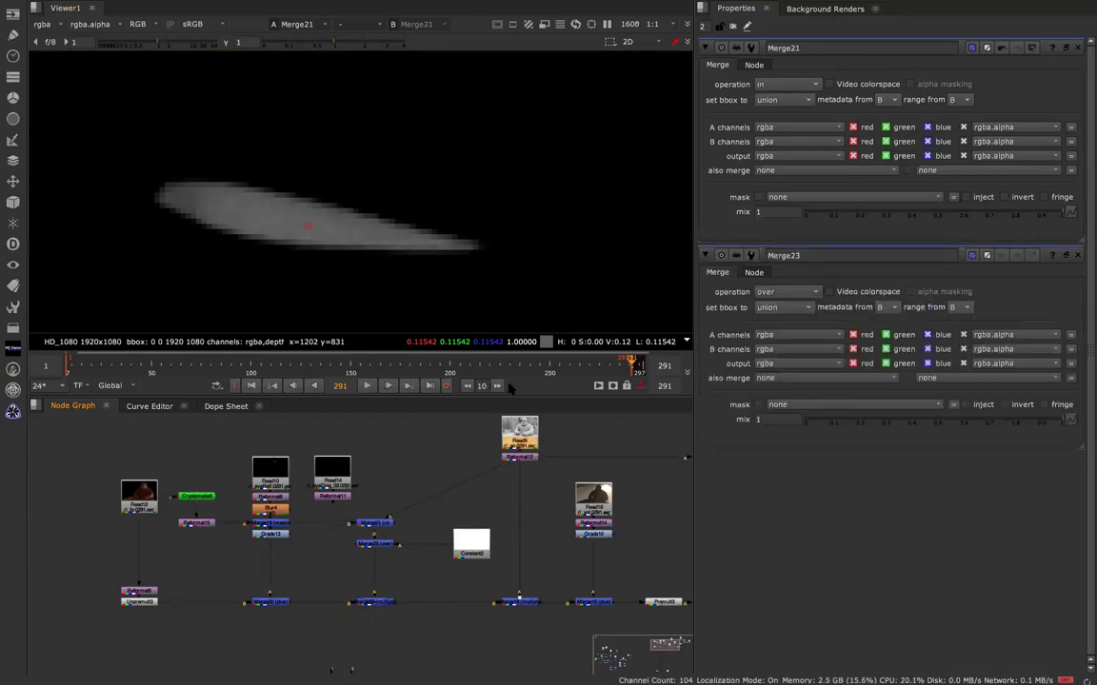
key("1")
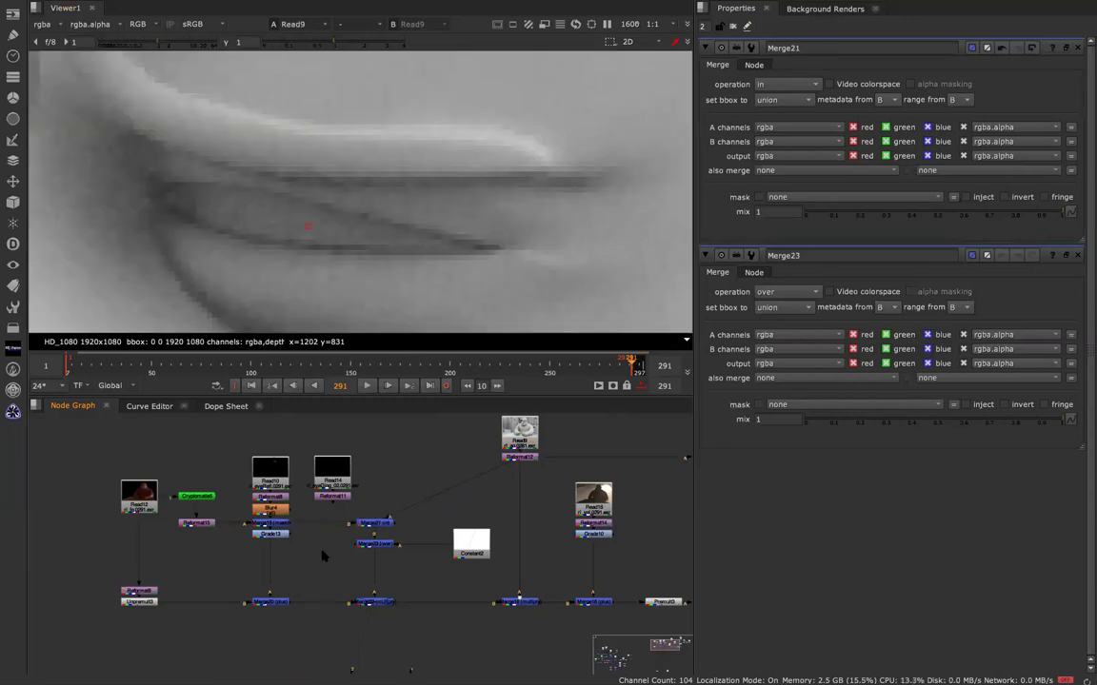
- Insert an Erode (fast) node on the eye matte input of the in merge and view the merge's output
key("Tab")
type("er")
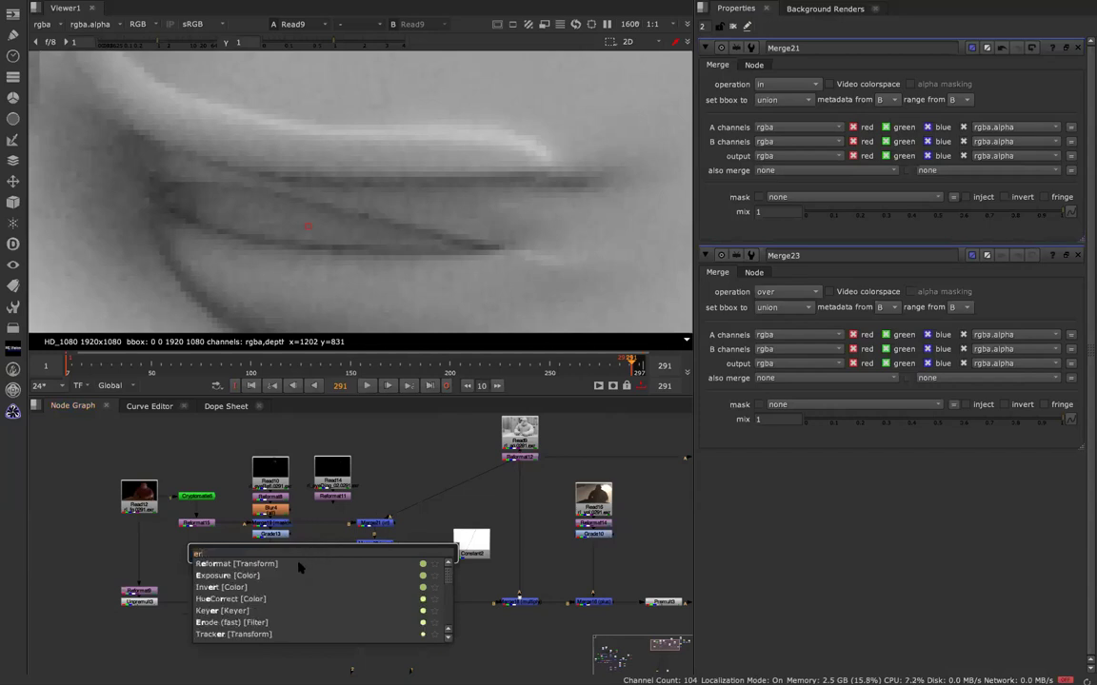
type("ode (fast) [Filter")
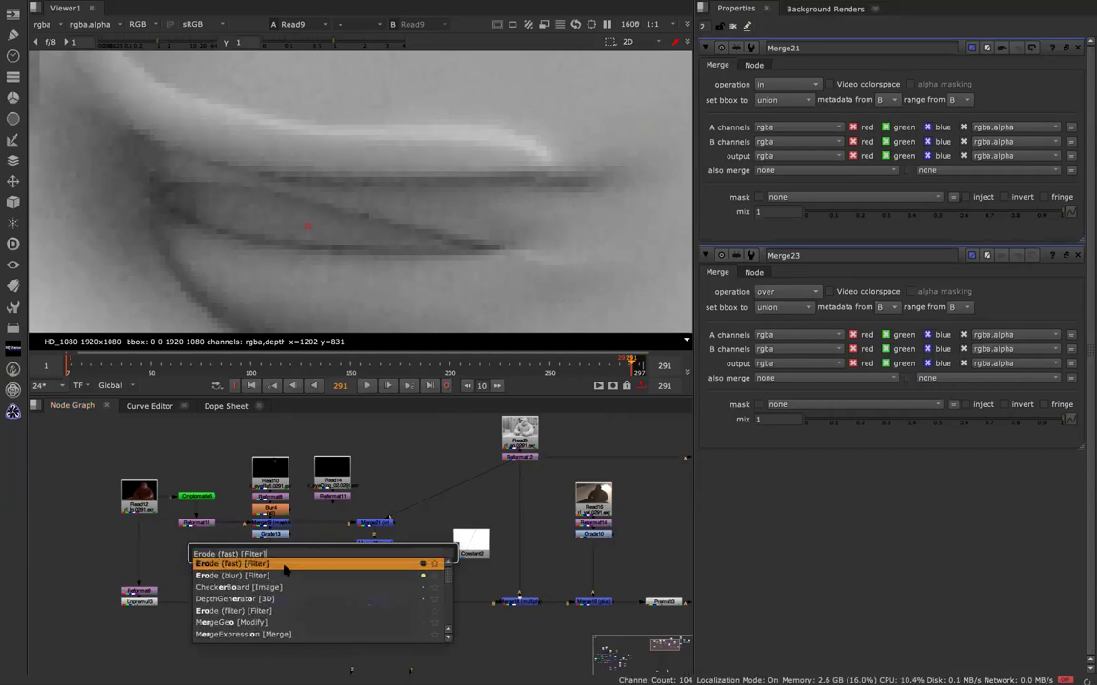
left_click(285, 565)
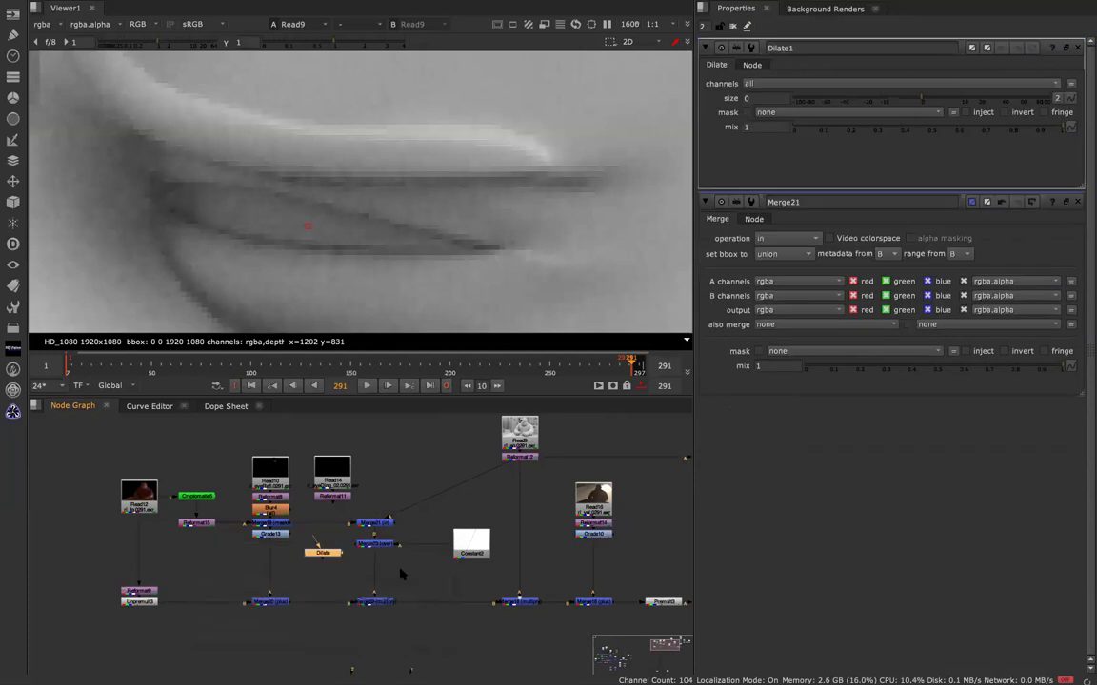
left_click_drag(327, 556, 433, 550)
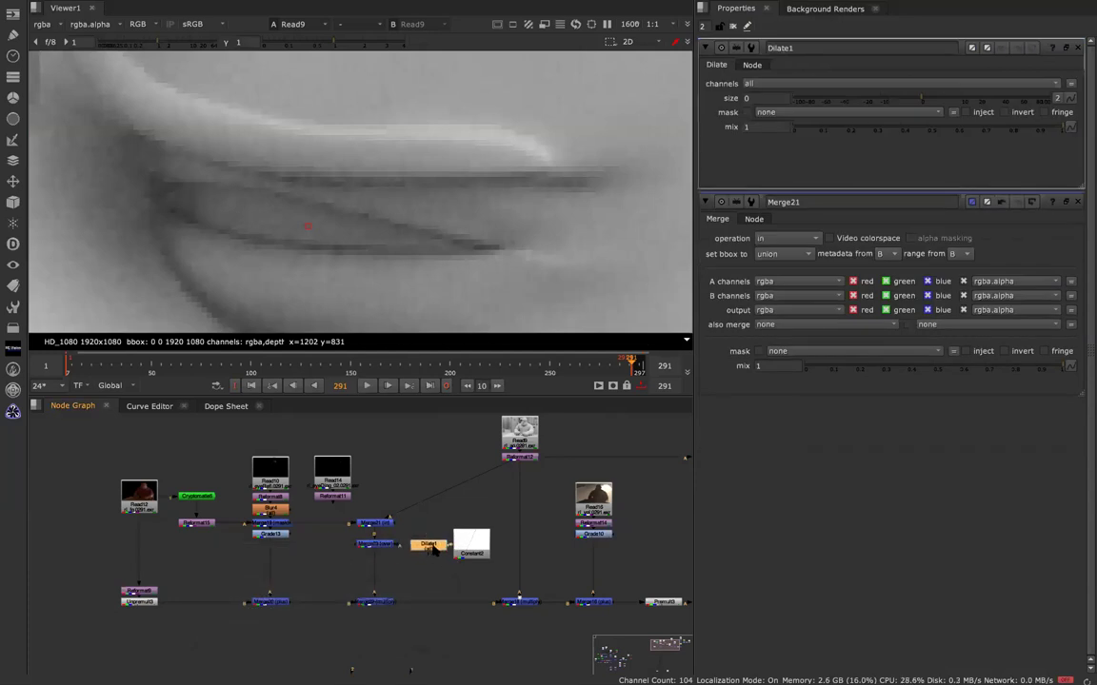
key("Delete")
left_click(323, 547)
key("ctrl+v")
left_click_drag(323, 546, 321, 527)
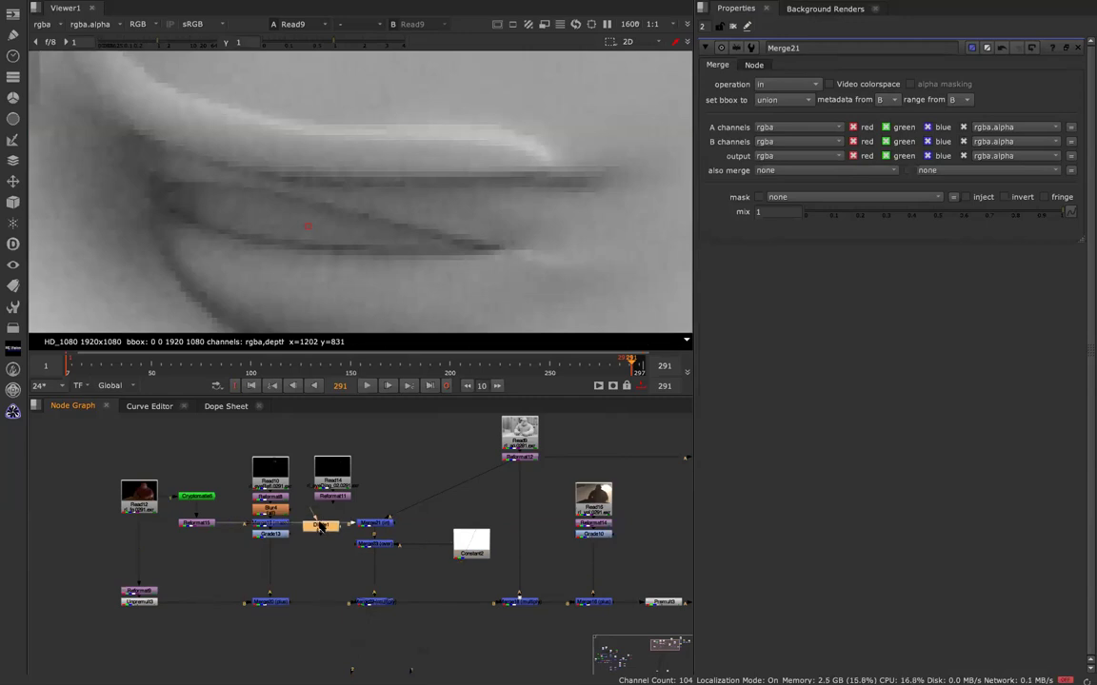
left_click(376, 522)
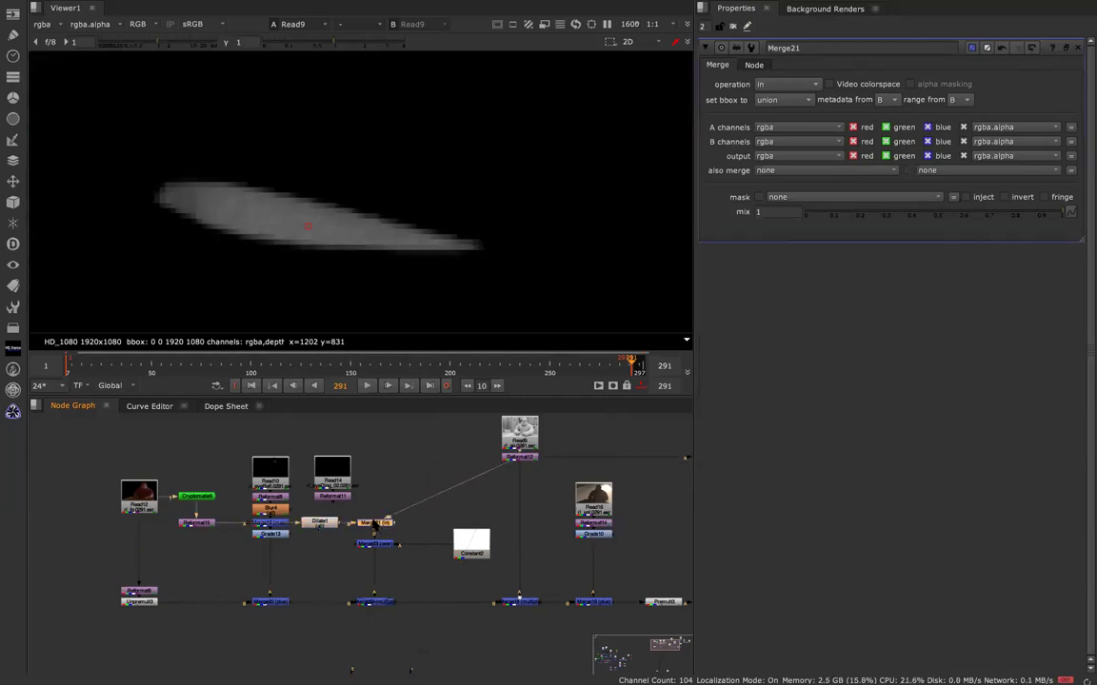
- Try the Erode (fast) node at size 1 on the multiply merge's output, and delete the node
left_click(318, 525)
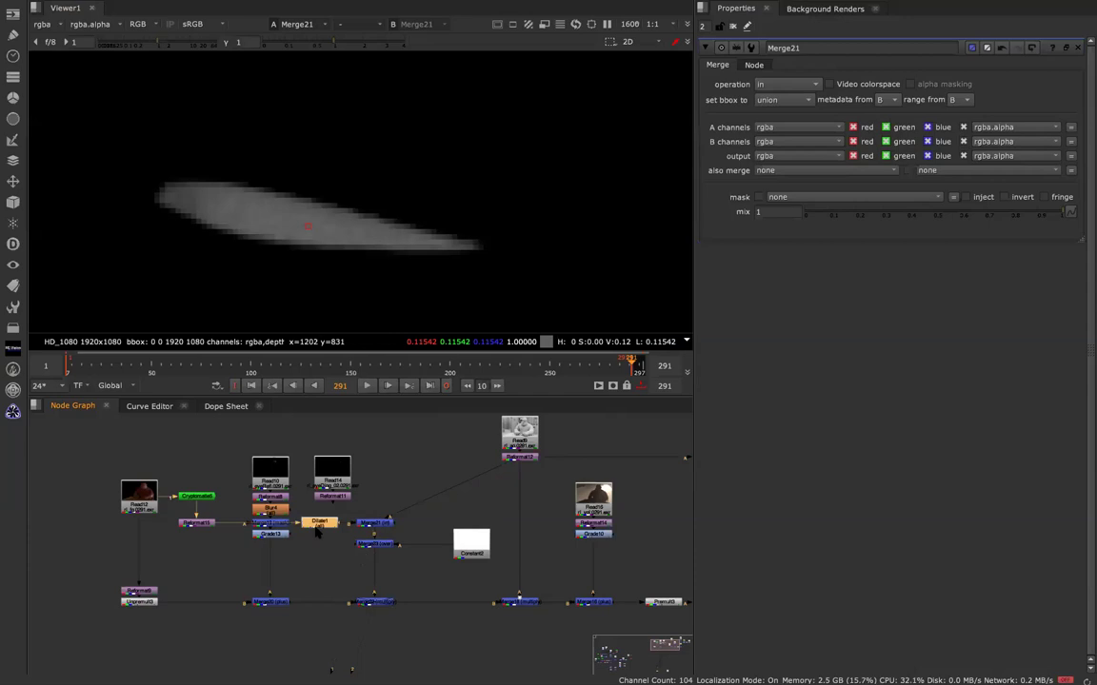
double_click(319, 524)
left_click_drag(758, 98, 712, 98)
type("1")
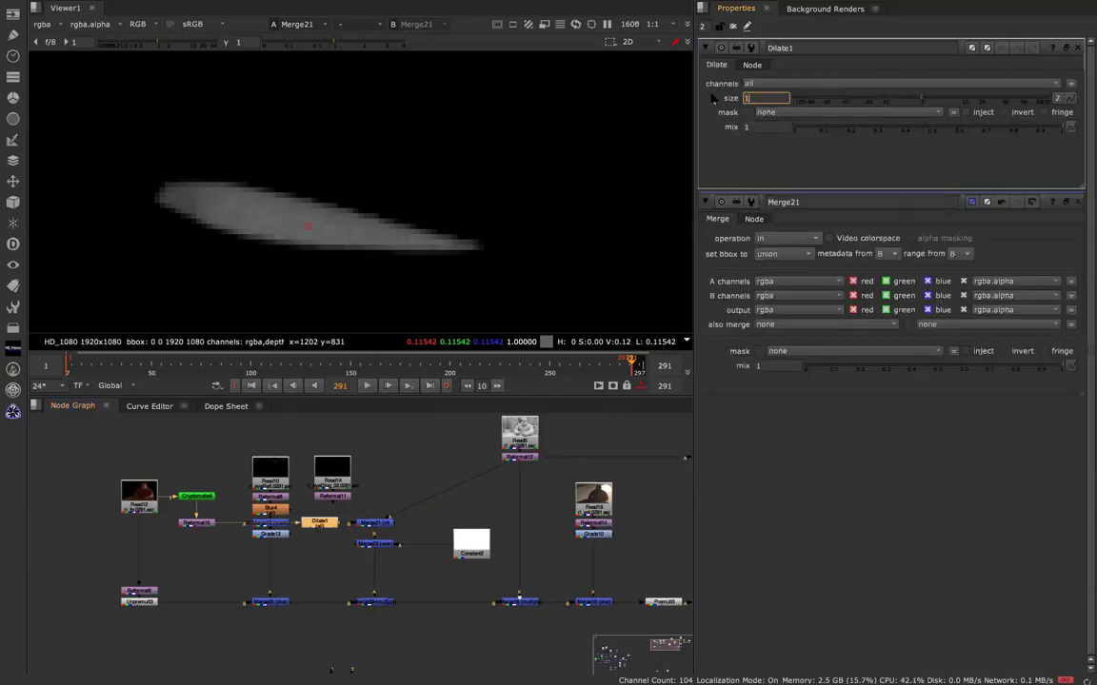
key("Return")
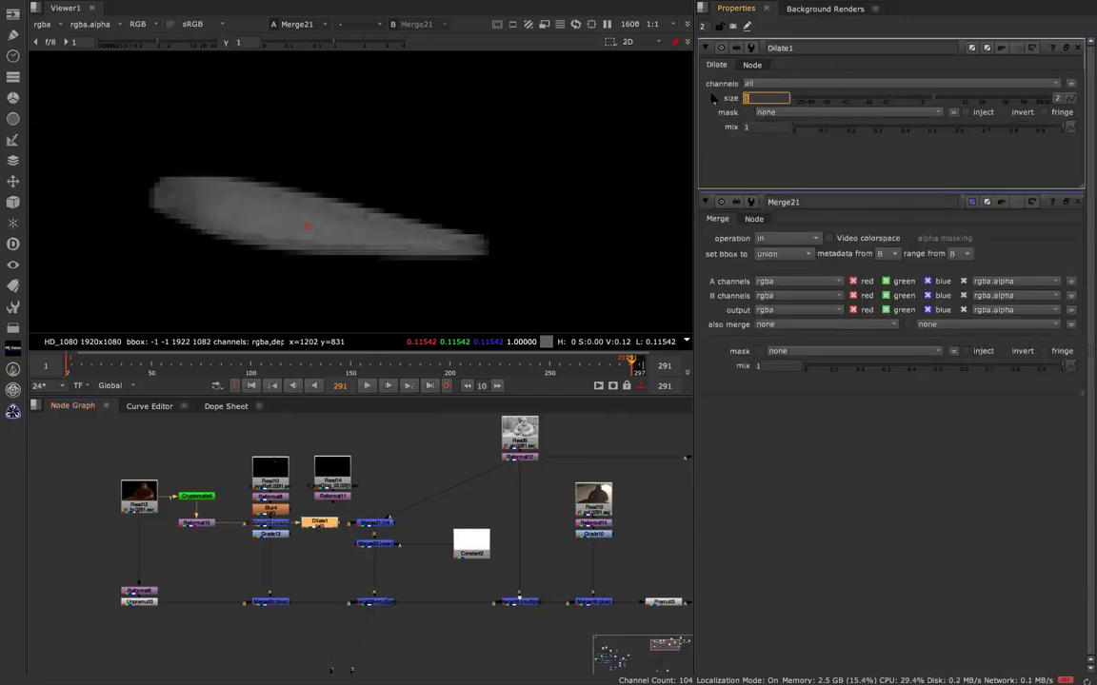
left_click(375, 602)
key("1")
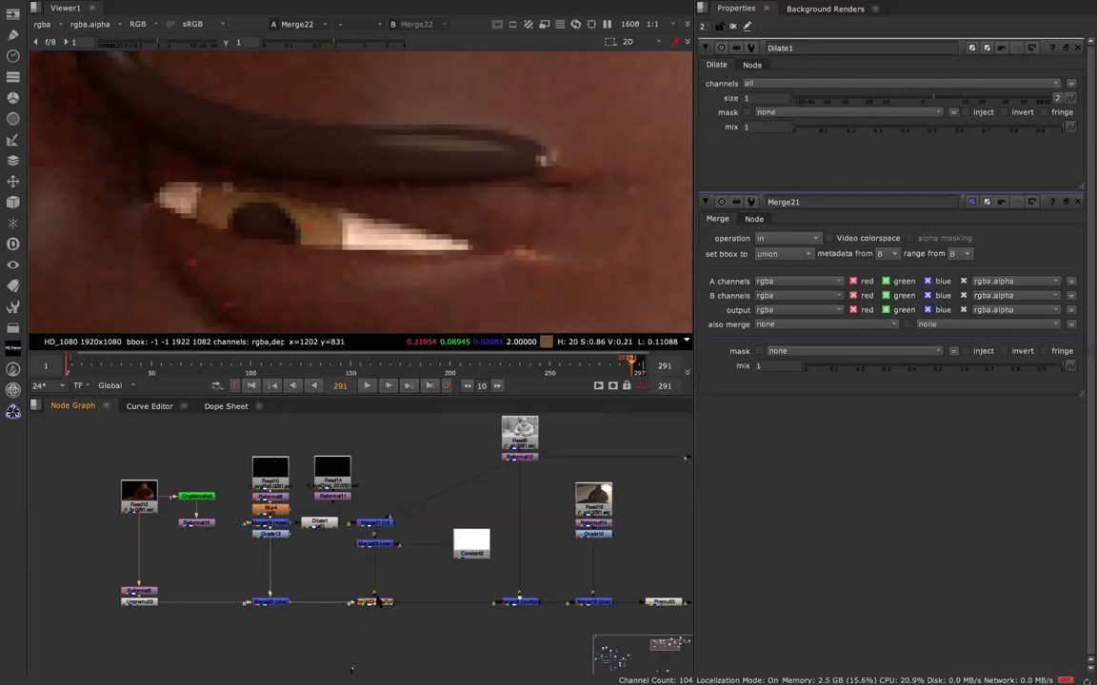
left_click(320, 522)
key("Delete")
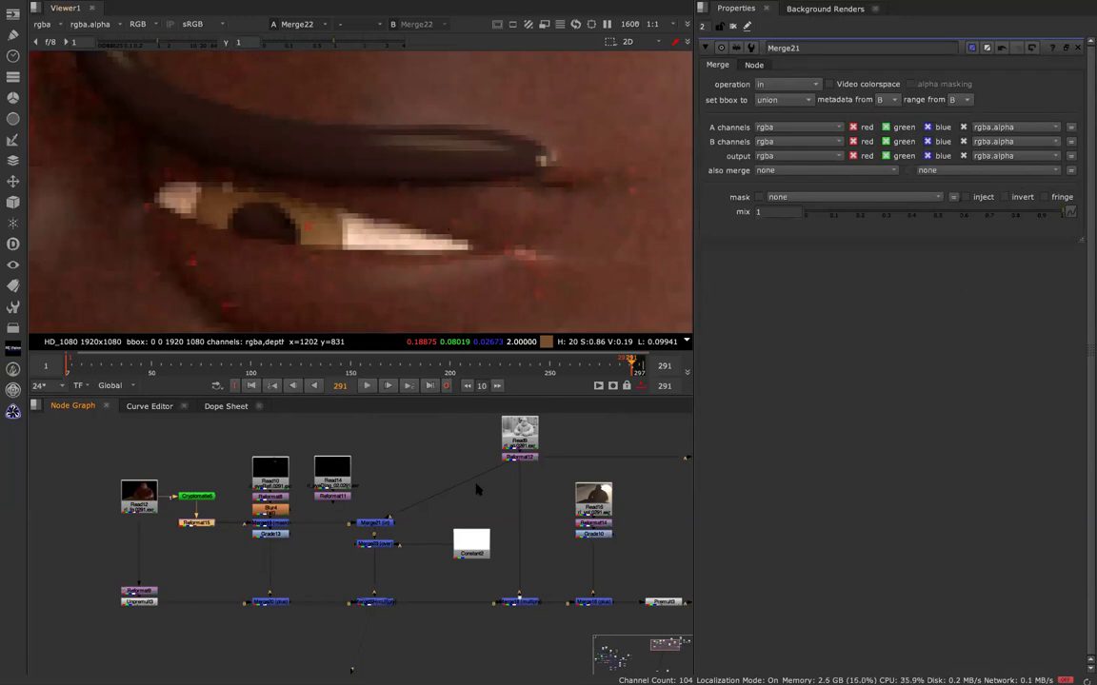
- Insert a Grade node between the reformatted Read9 pass and the in merge, and view its output
key("Tab")
type("grade")
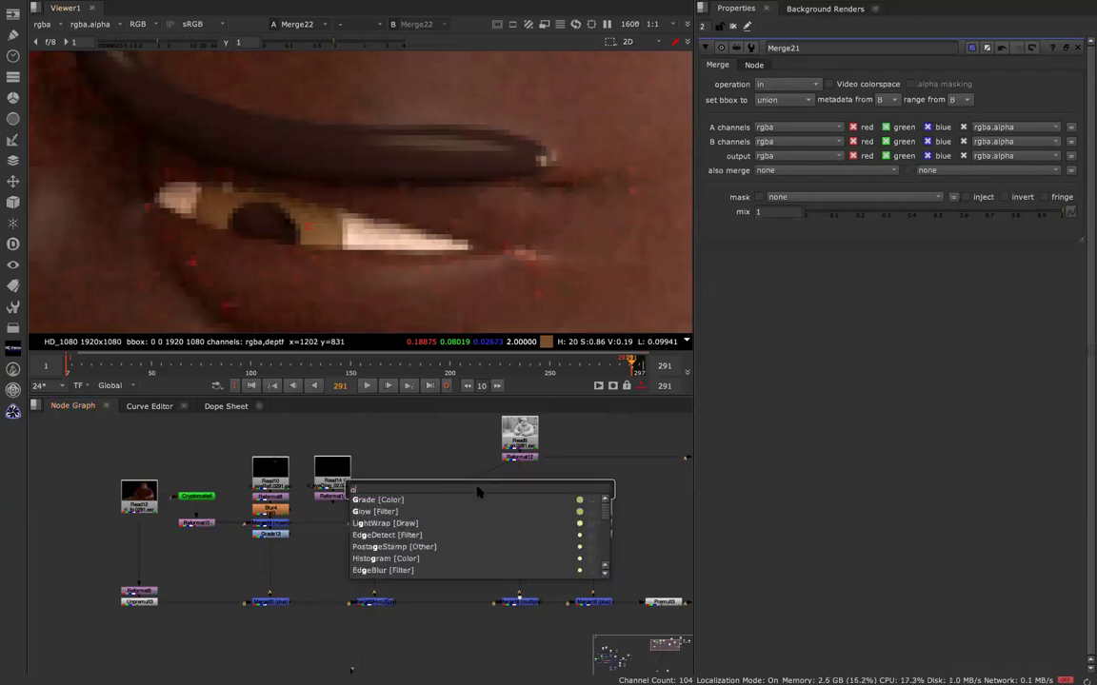
key("Return")
left_click_drag(475, 492, 453, 488)
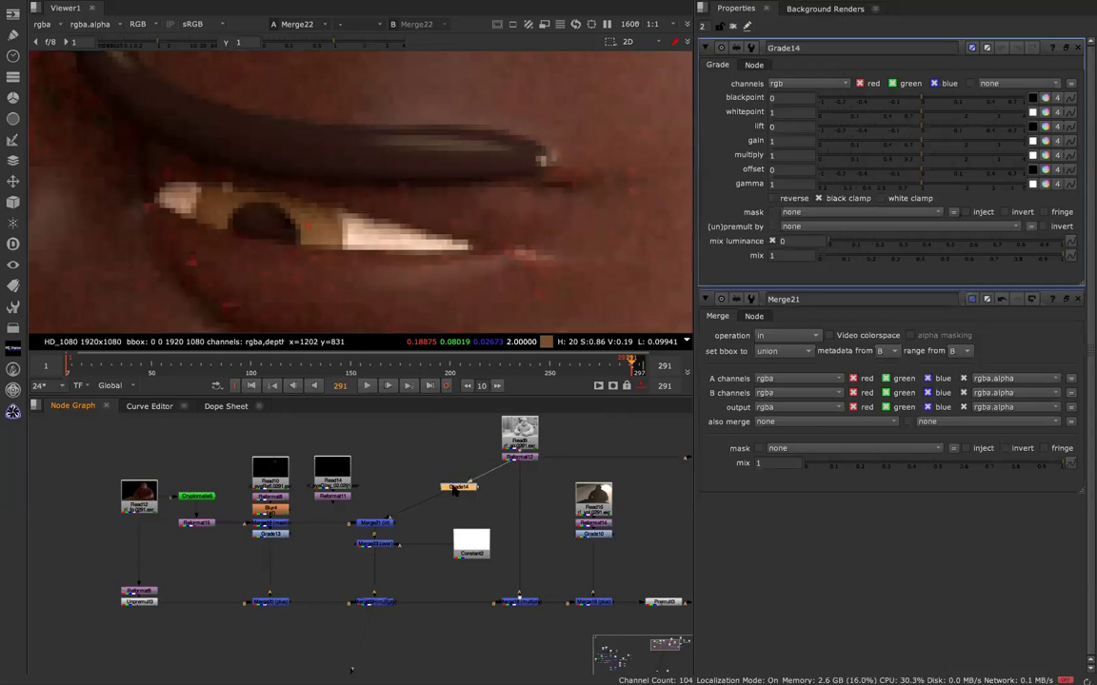
key("1")
- Lower the new Grade's whitepoint to 0.3
left_click(778, 110)
key("Down")
key("Down")
key("Down")
key("Down")
key("Down")
key("Down")
scroll(779, 111, "down", 2)
- Set the new Grade's blackpoint to 0.06 to deepen the dark areas of the Read9 pass
left_click(785, 97)
key("Down")
key("Up")
key("Up")
key("Up")
key("Down")
key("Down")
scroll(784, 97, "up", 1)
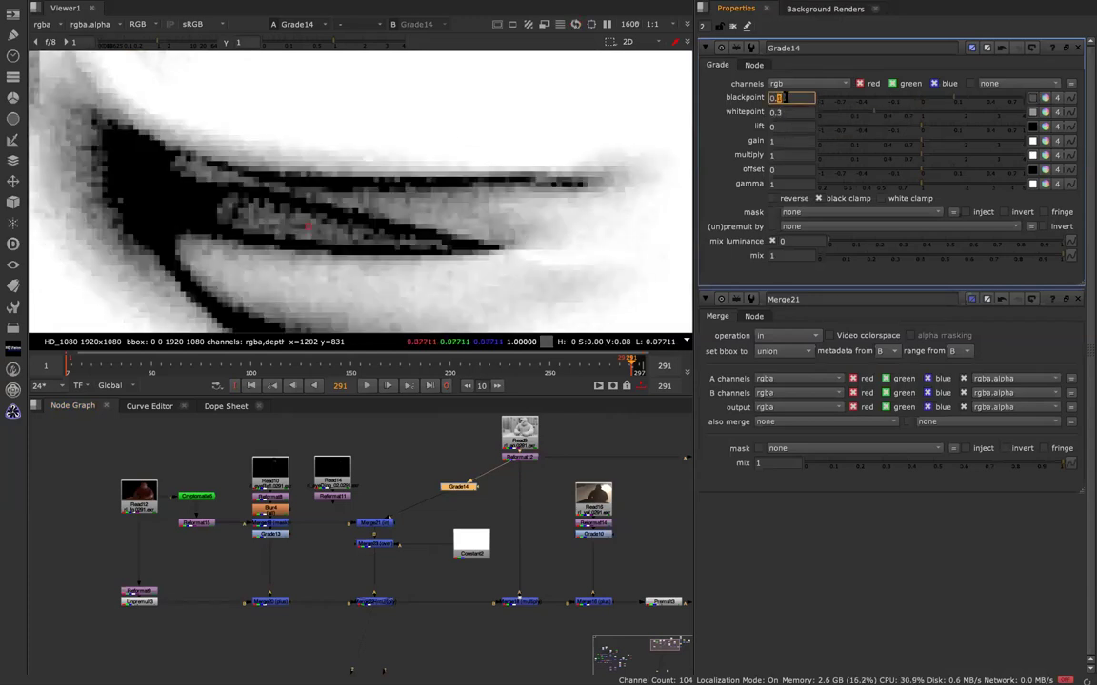
scroll(785, 97, "down", 1)
scroll(786, 97, "up", 1)
scroll(786, 97, "down", 1)
scroll(786, 97, "down", 2)
scroll(785, 97, "up", 1)
- Add a Clamp node after the over merge with the white Constant and view the multiply merge's output
left_click(374, 545)
key("1")
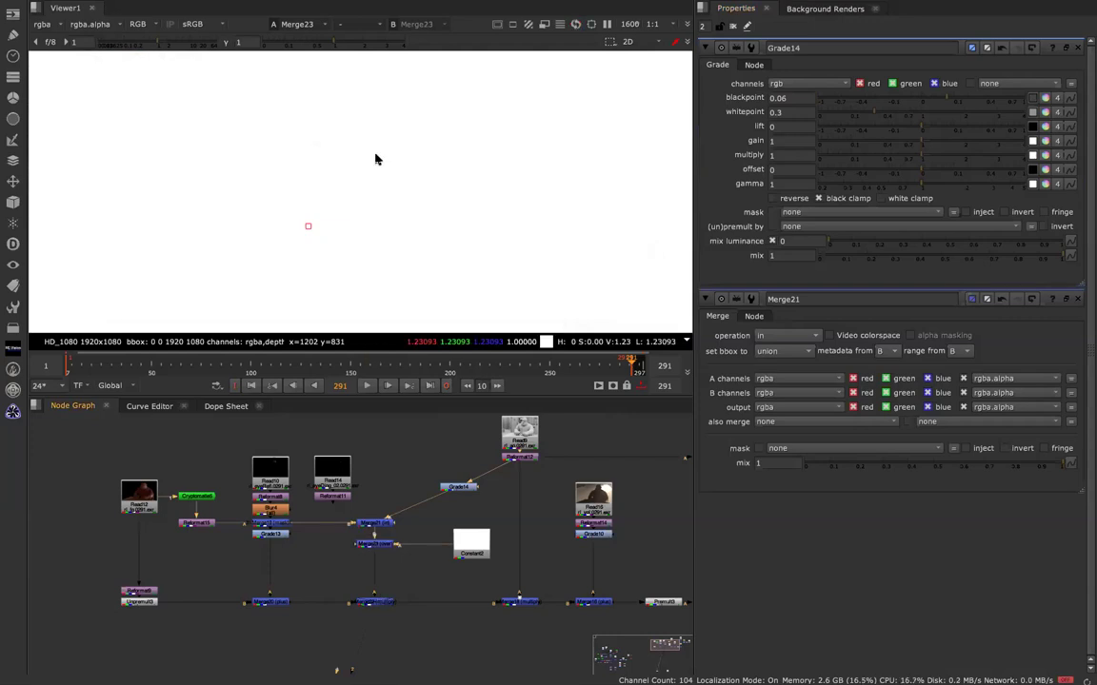
left_click(376, 548)
key("Tab")
type("clamp")
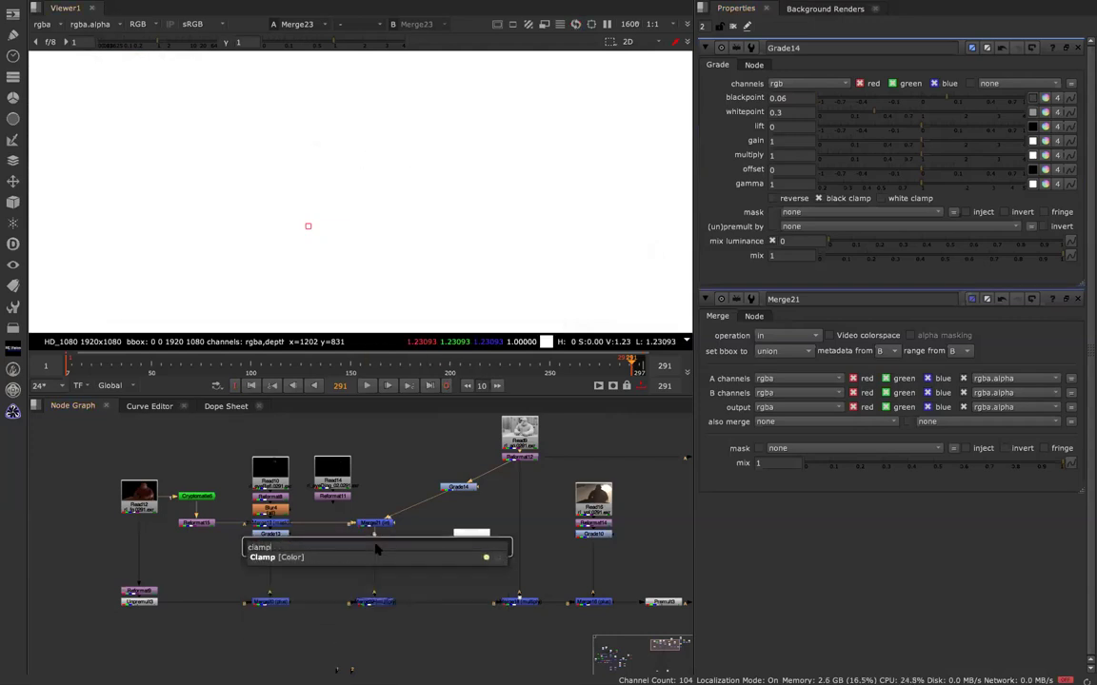
key("Down")
key("Return")
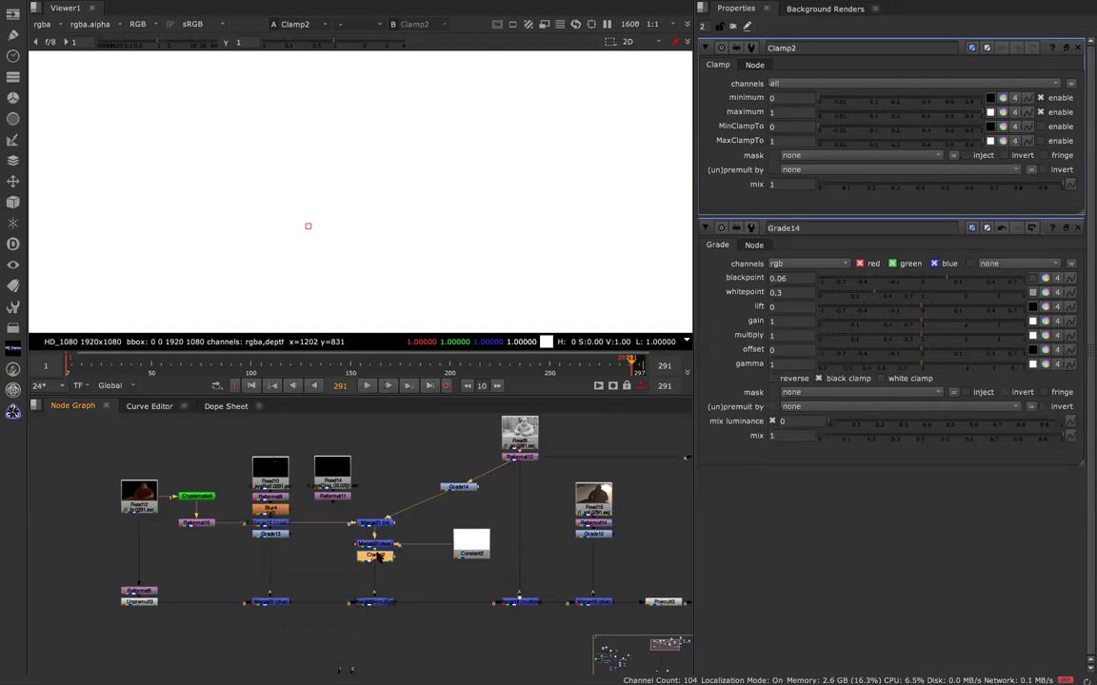
key("1")
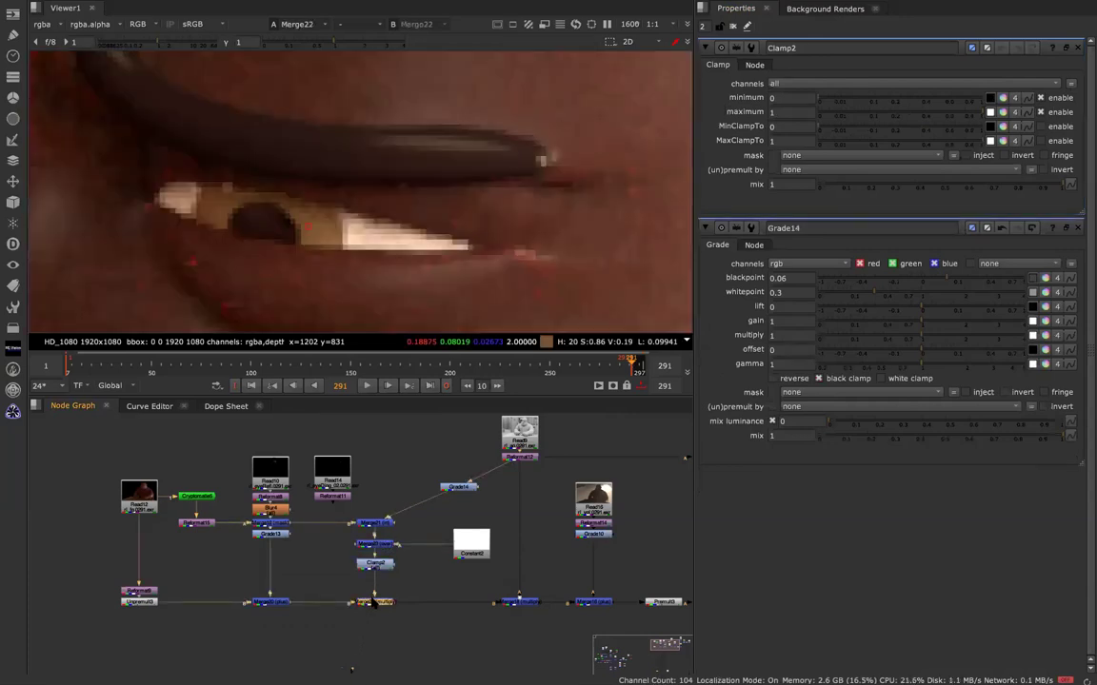
- Examine the outputs of the Grade, the in merge and the over merge, along with both merges' settings
left_click(374, 523)
key("1")
key("1")
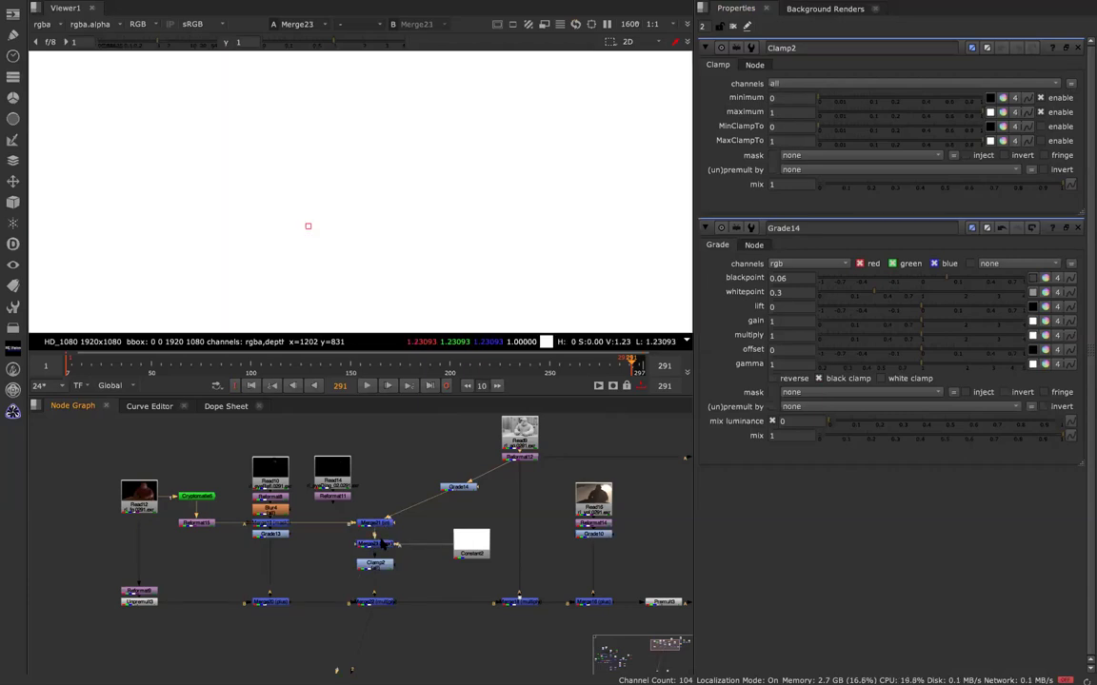
double_click(381, 543)
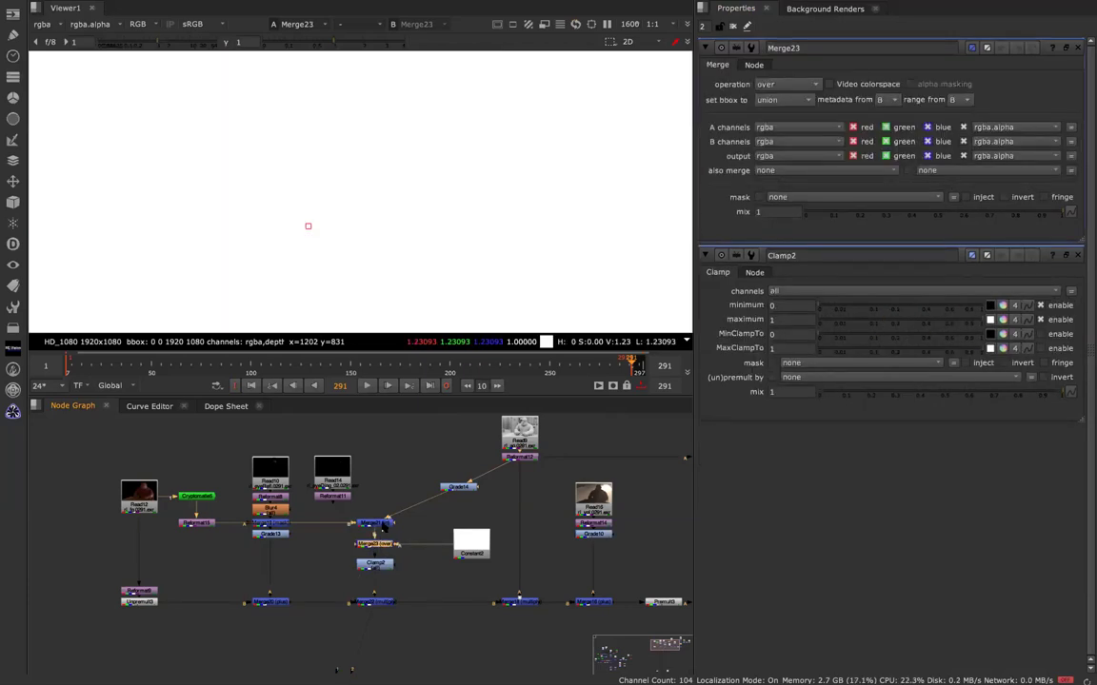
double_click(382, 524)
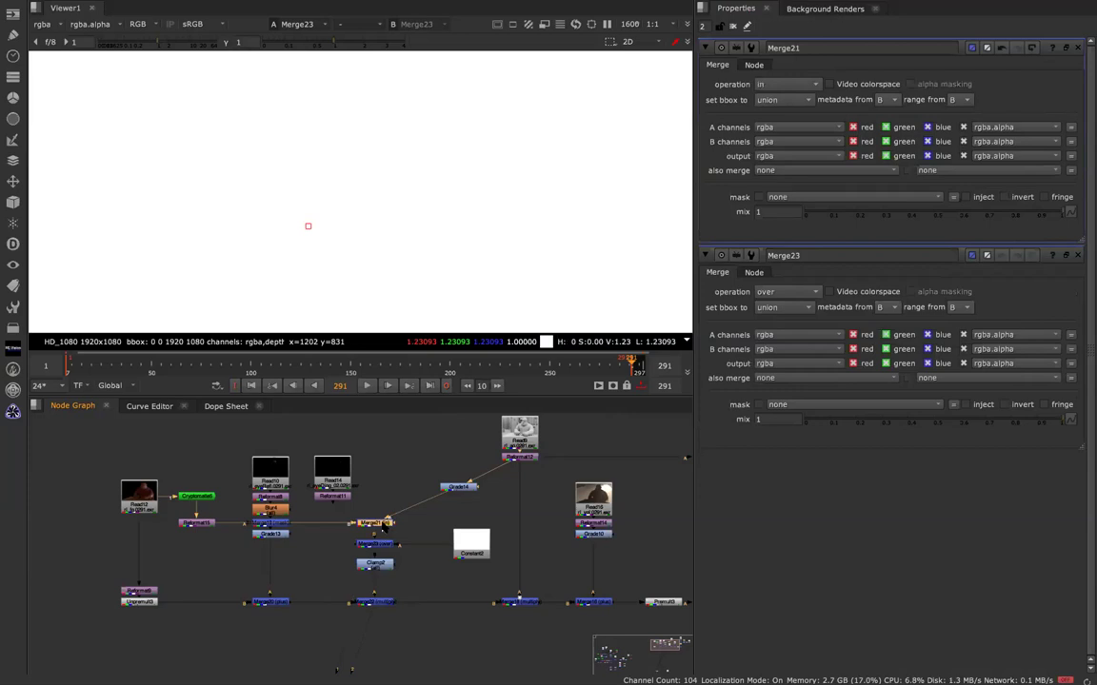
left_click(458, 486)
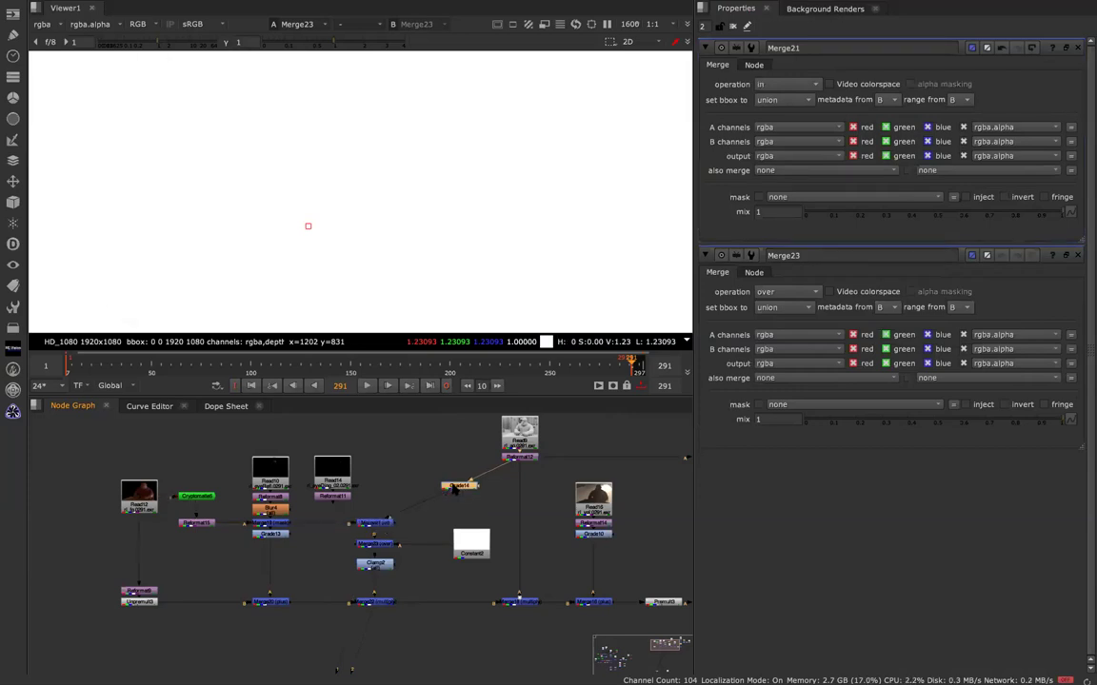
key("1")
key("f")
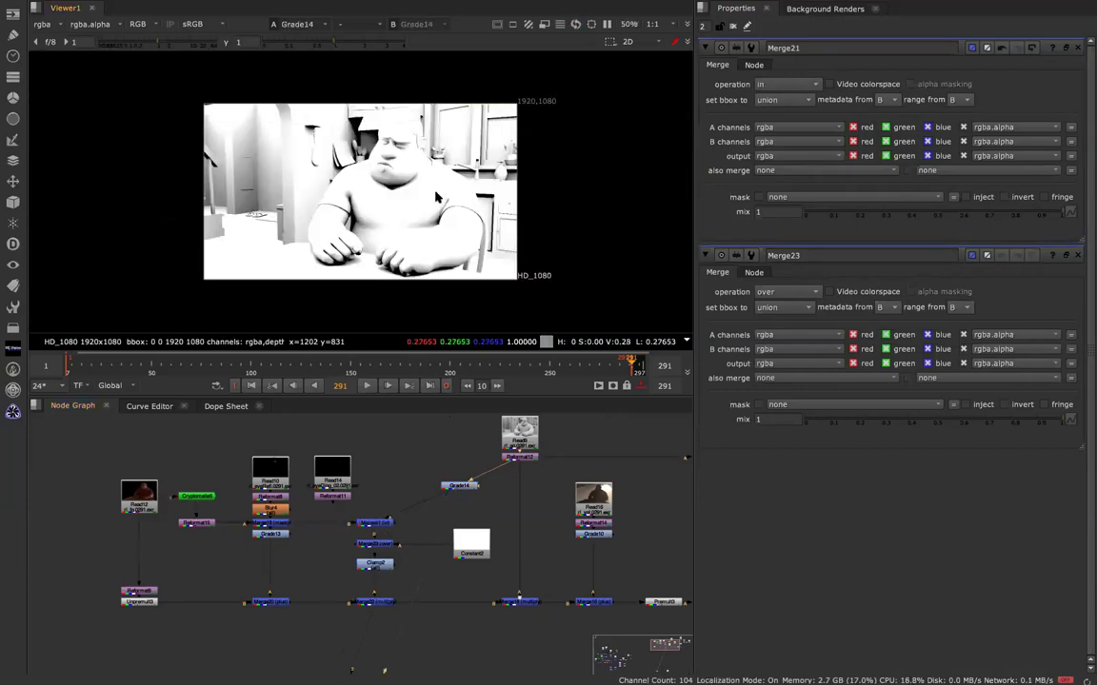
scroll(435, 197, "up", 8)
left_click(381, 528)
left_click_drag(381, 529, 381, 525)
key("1")
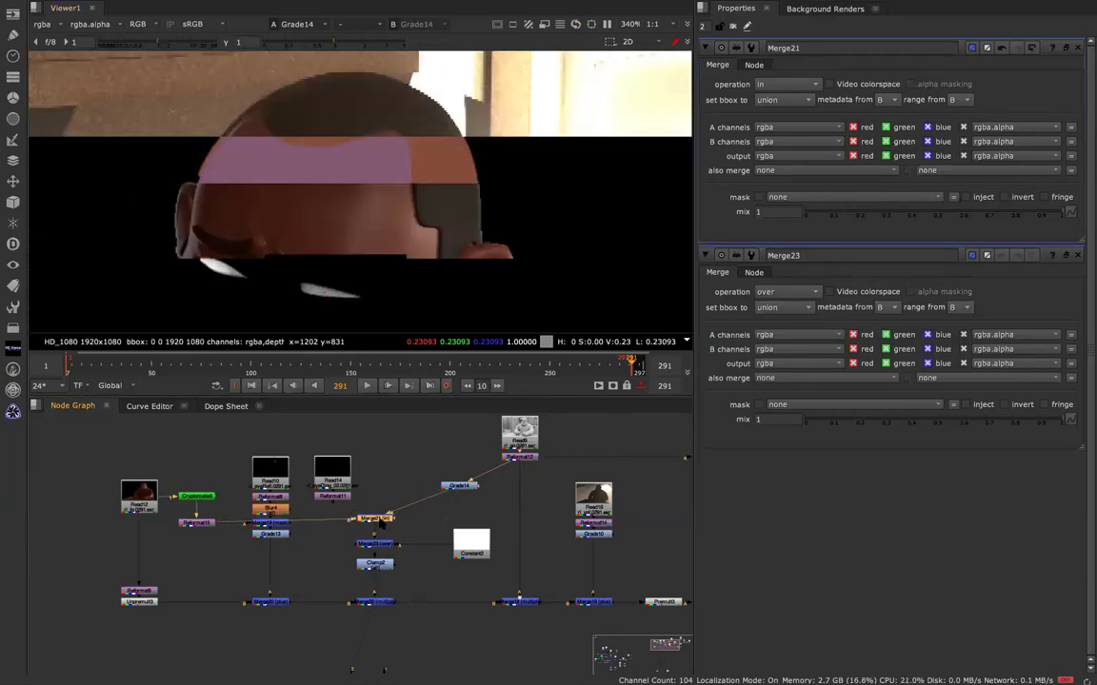
key("1")
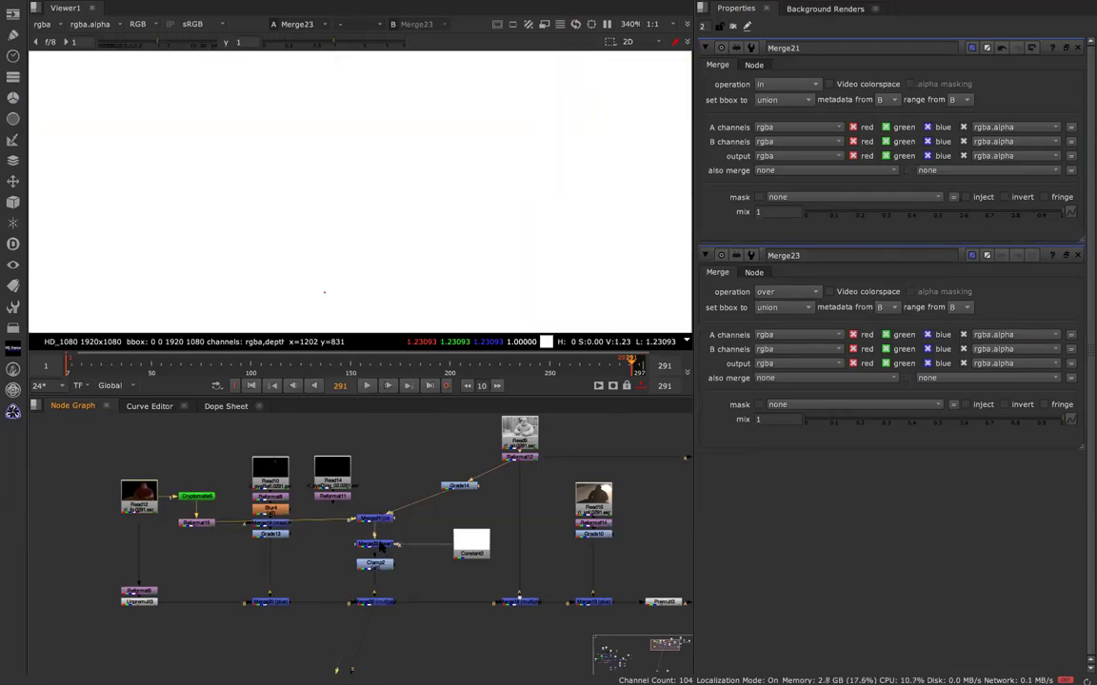
- Swap the A and B inputs of the over merge so the eye-isolated pass sits over the white Constant
double_click(378, 544)
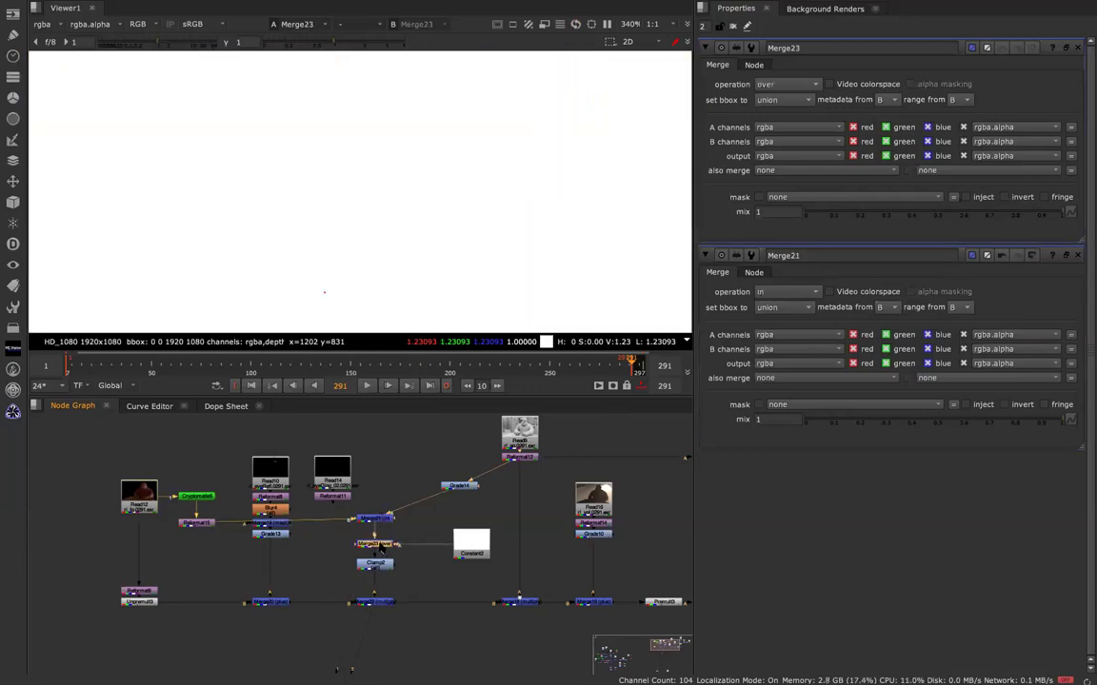
left_click(377, 565)
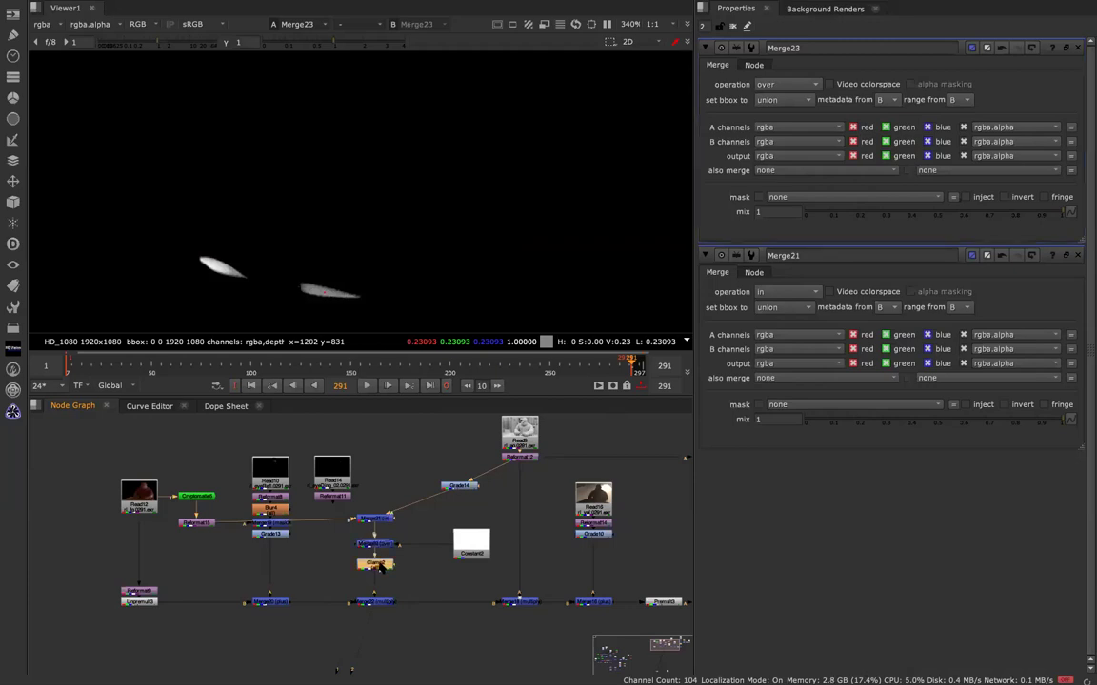
key("1")
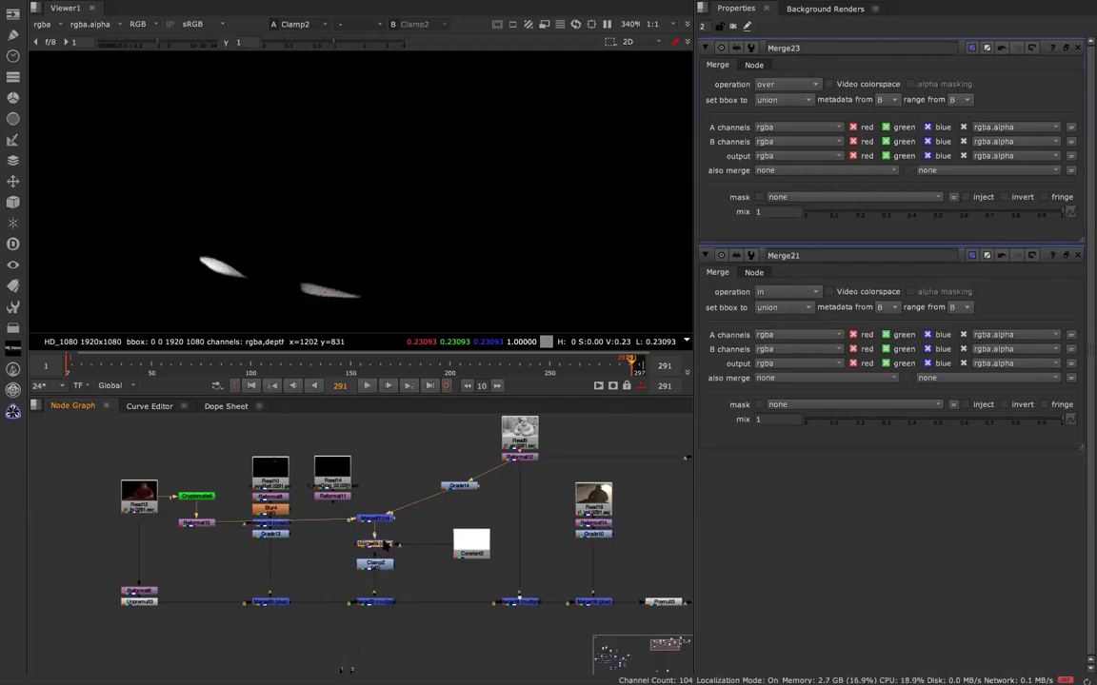
key("shift+x")
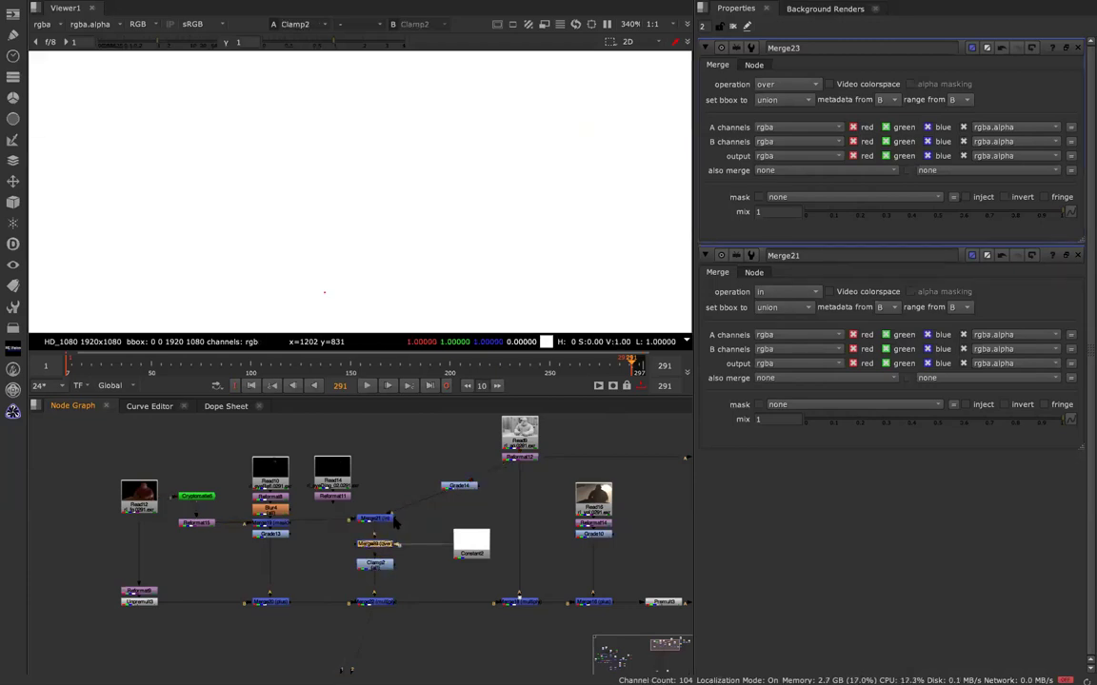
key("d")
- Set the multiply merge's mix to 0.565 and check the eyes in its output
left_click(381, 564)
left_click(379, 588)
left_click(375, 602)
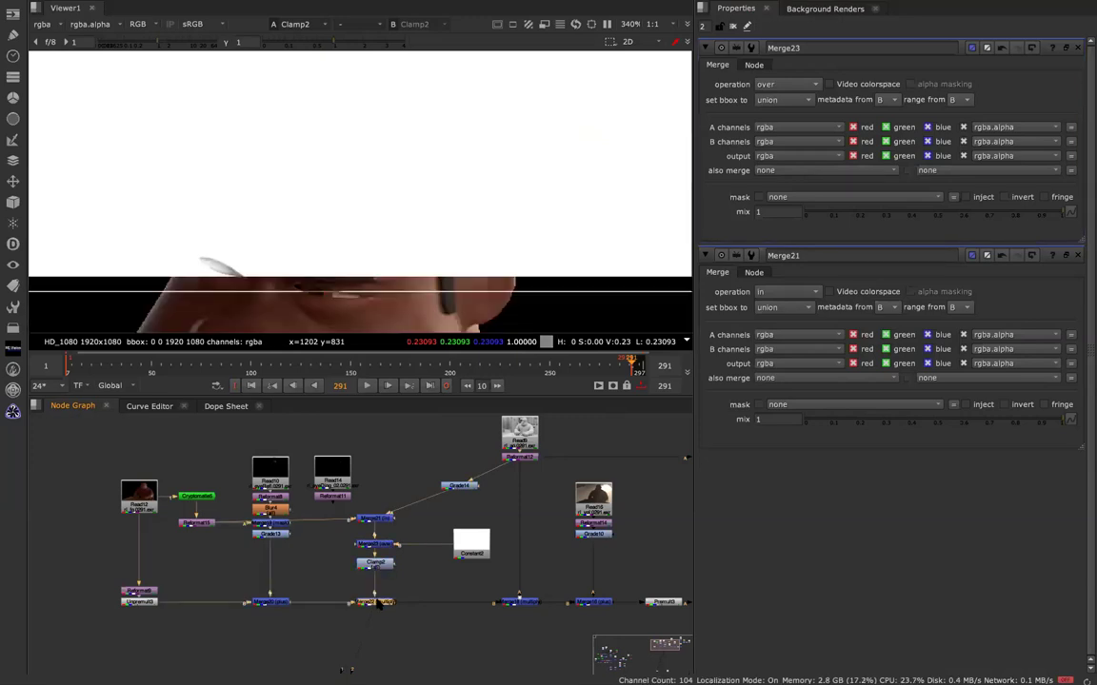
double_click(377, 603)
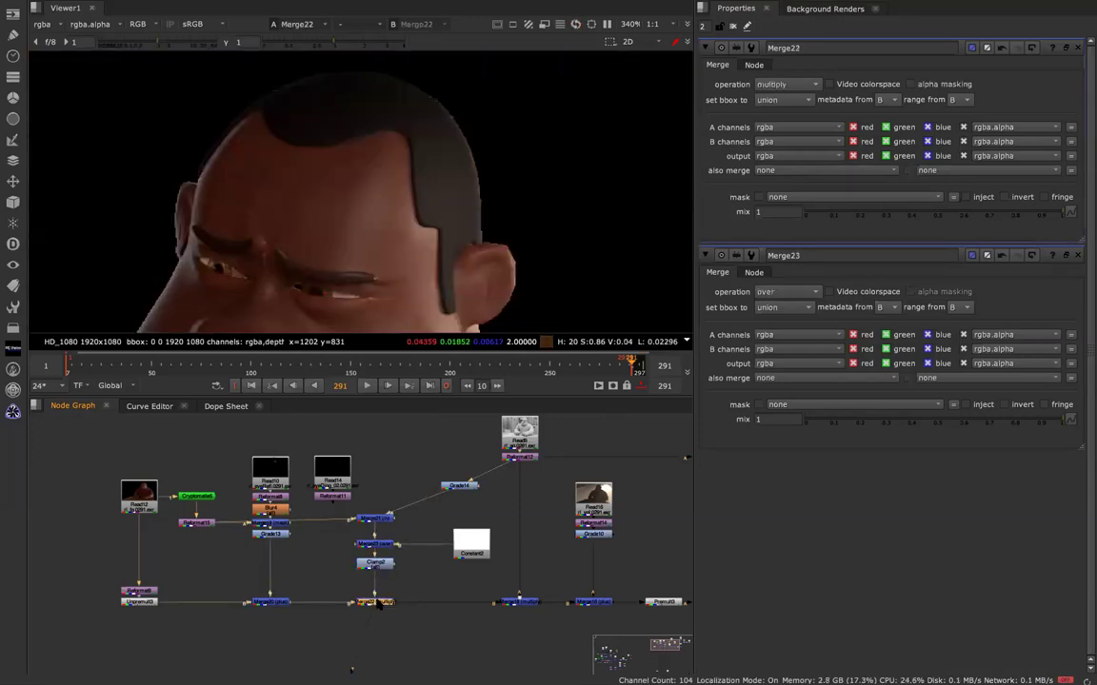
mouse_move(950, 213)
left_mouse_down()
mouse_move(901, 214)
mouse_move(977, 207)
mouse_move(955, 212)
left_mouse_up()
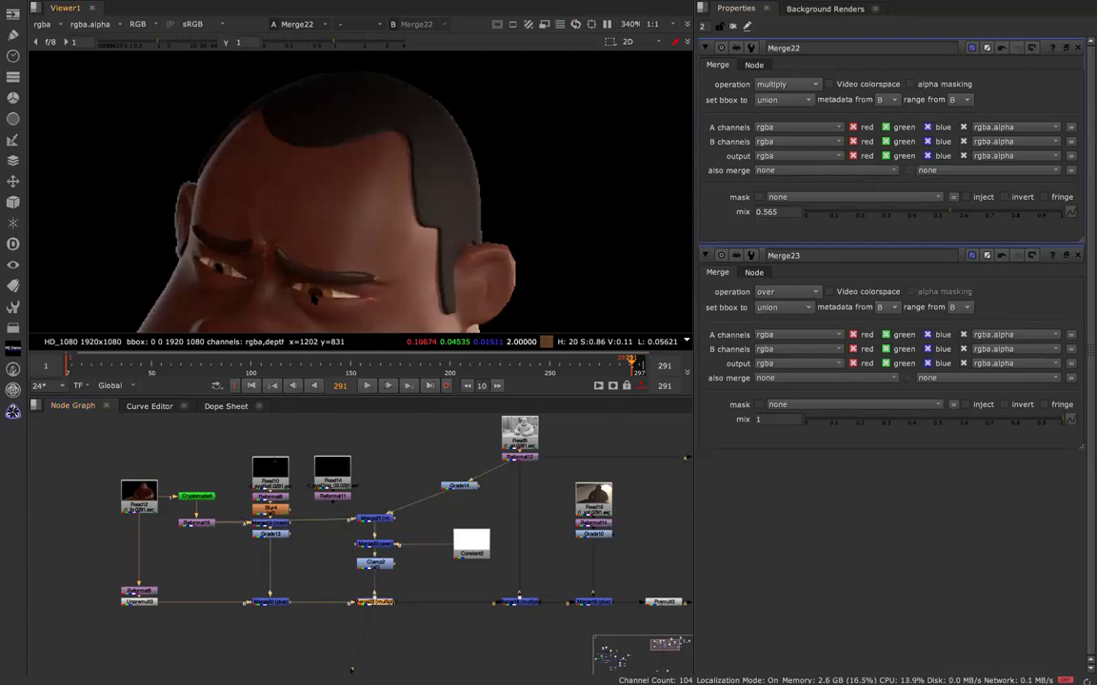
key("f")
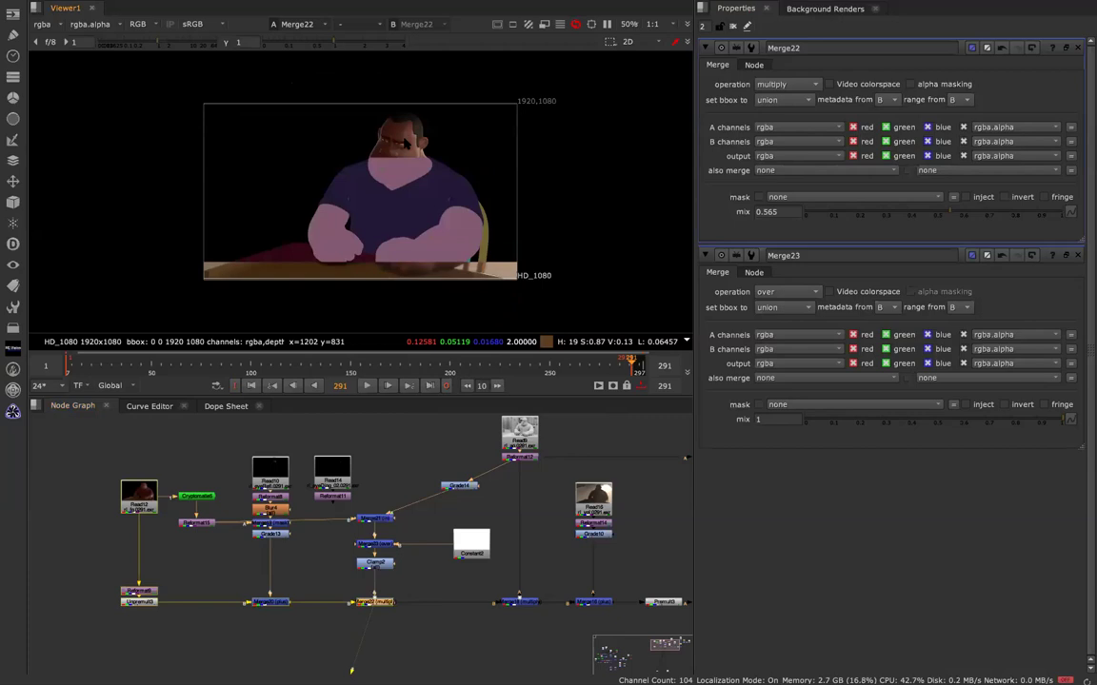
scroll(396, 193, "up", 2)
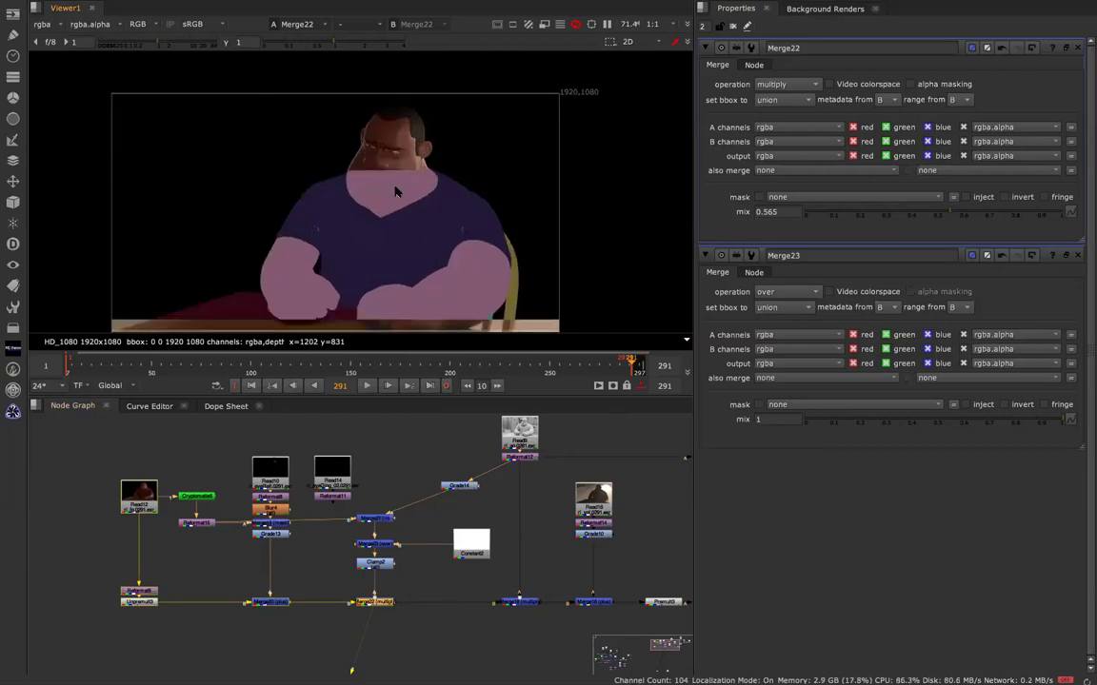
scroll(387, 124, "up", 6)
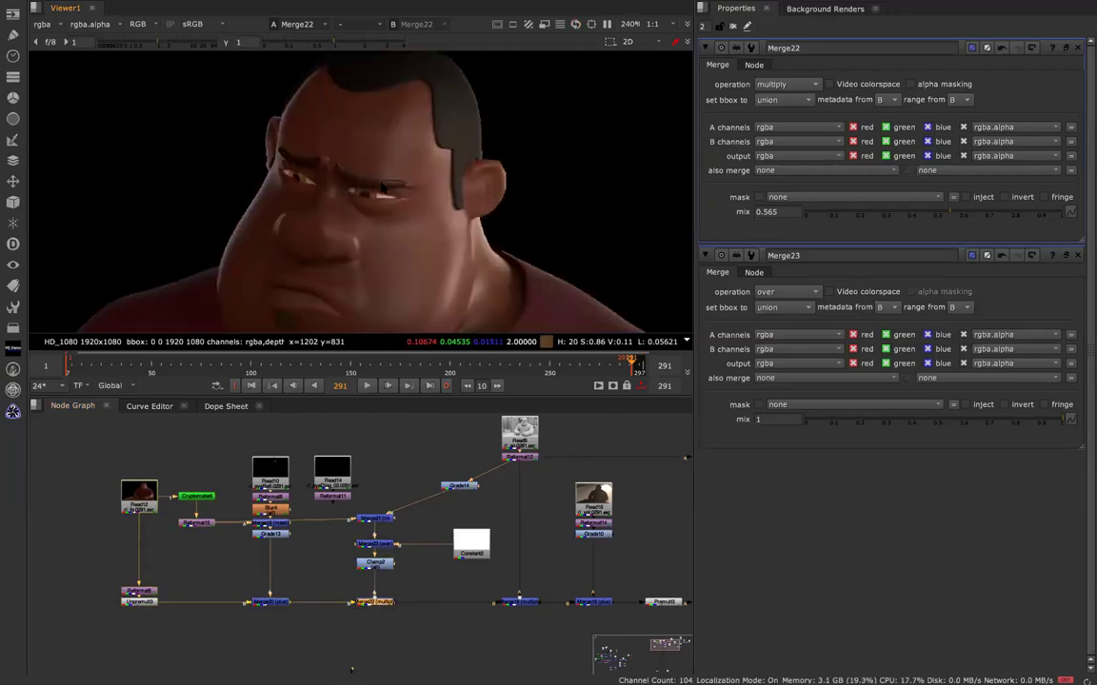
- Examine the outputs of Read9, its Grade node and the in merge one after another
scroll(381, 183, "down", 3)
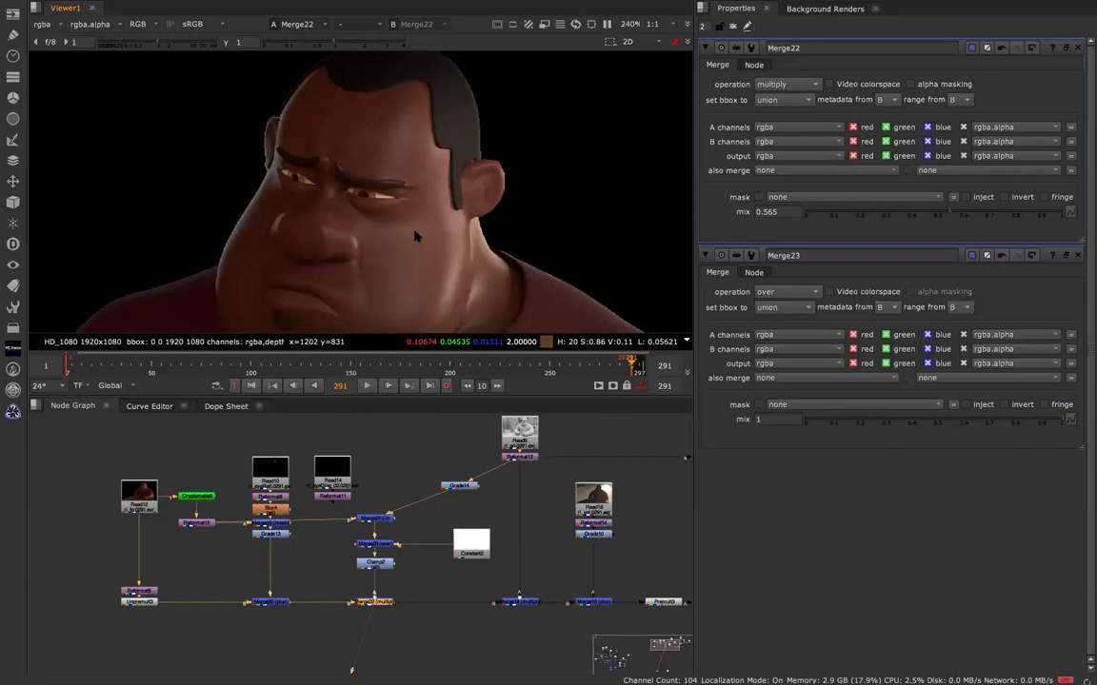
left_click(523, 440)
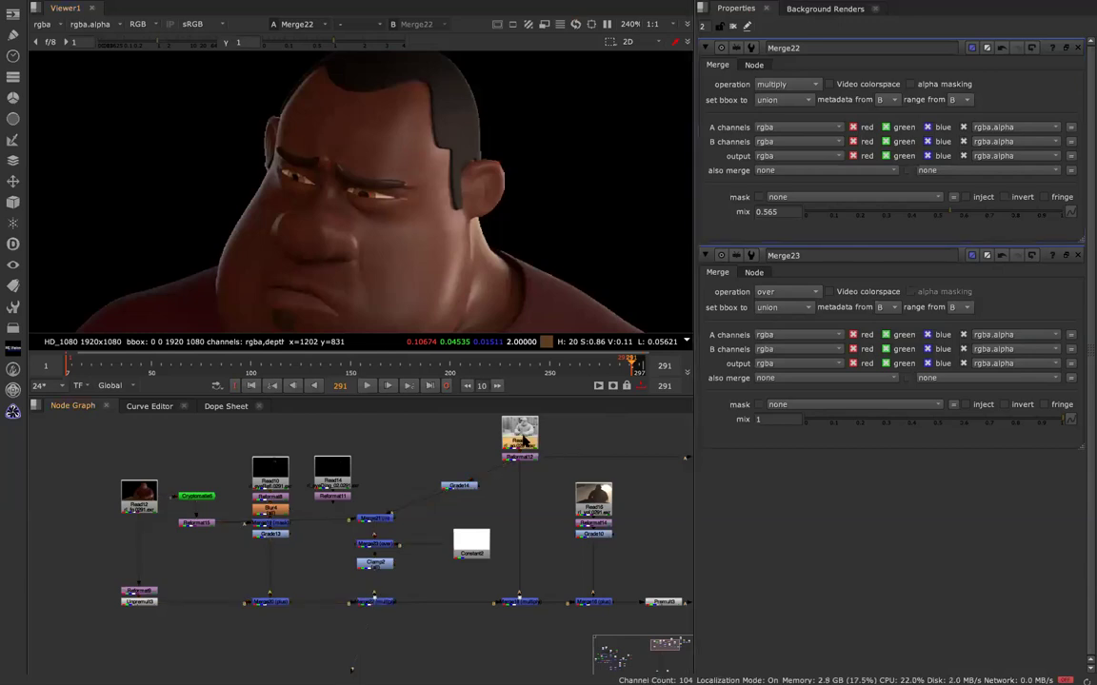
key("1")
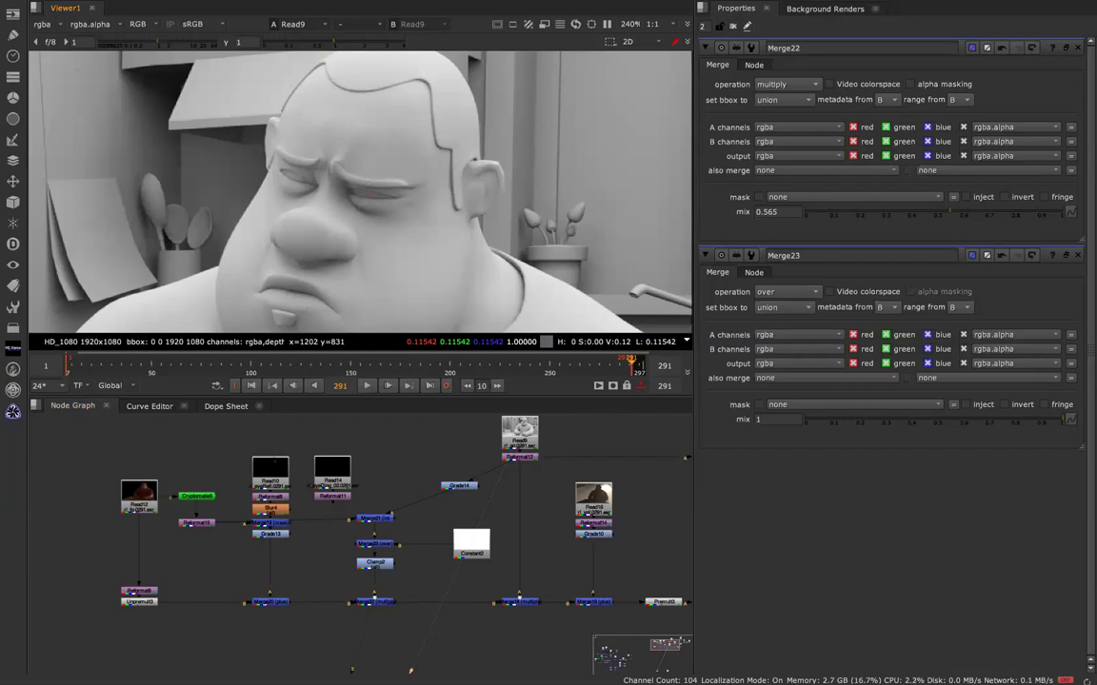
left_click(469, 484)
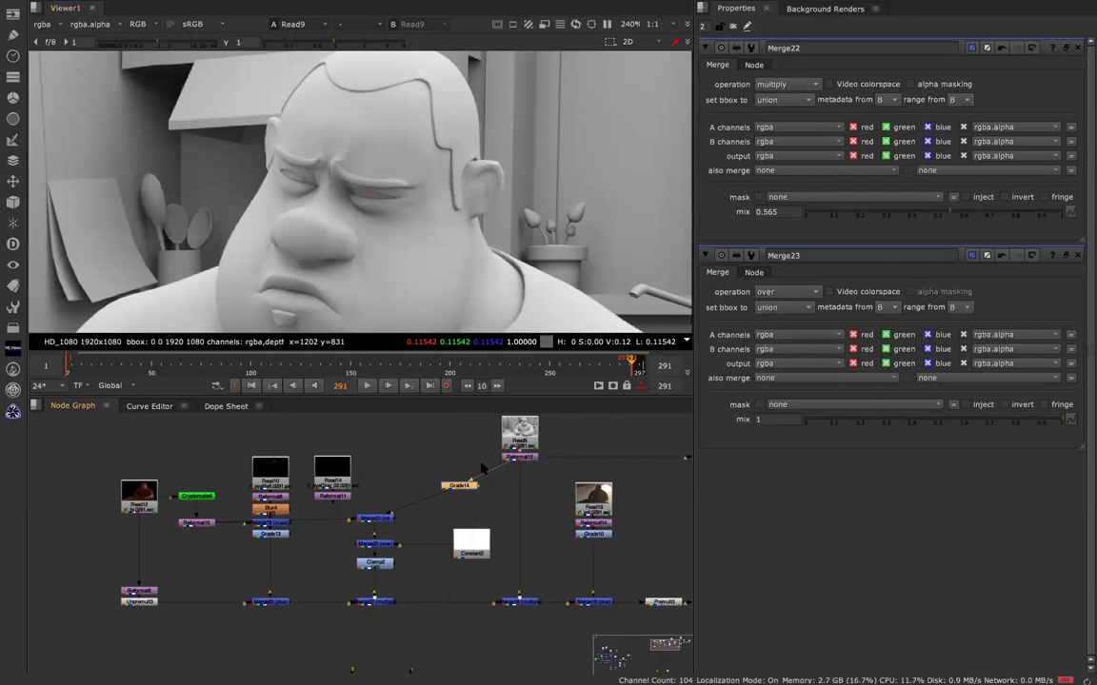
key("ctrl+z")
left_click(466, 486)
key("1")
left_click(378, 521)
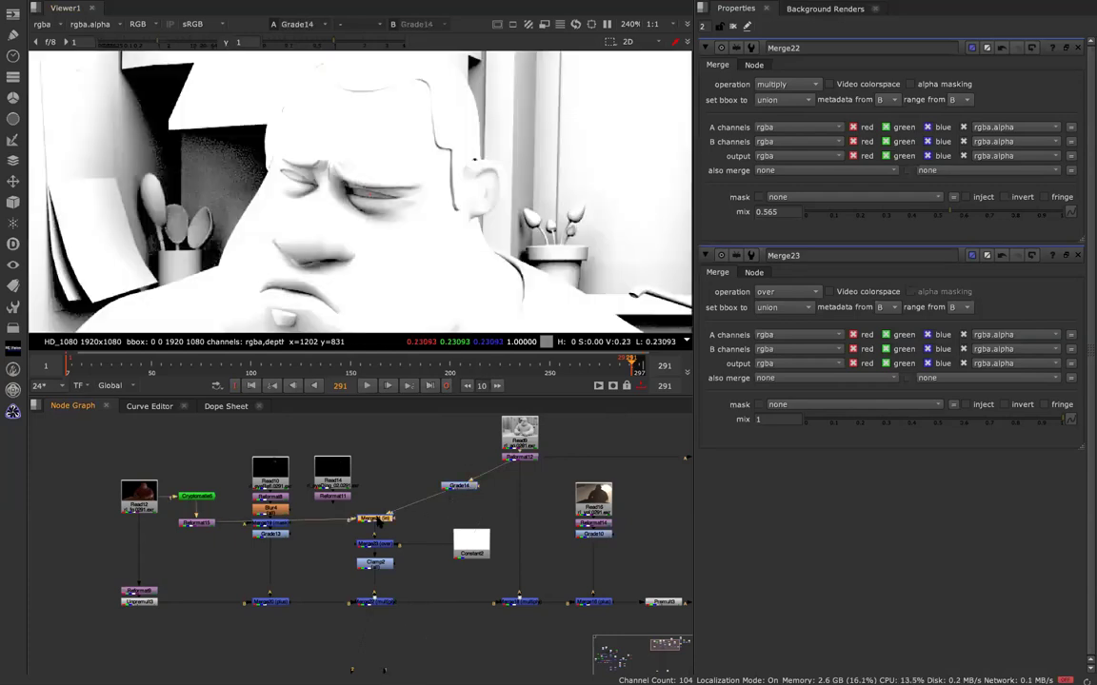
key("1")
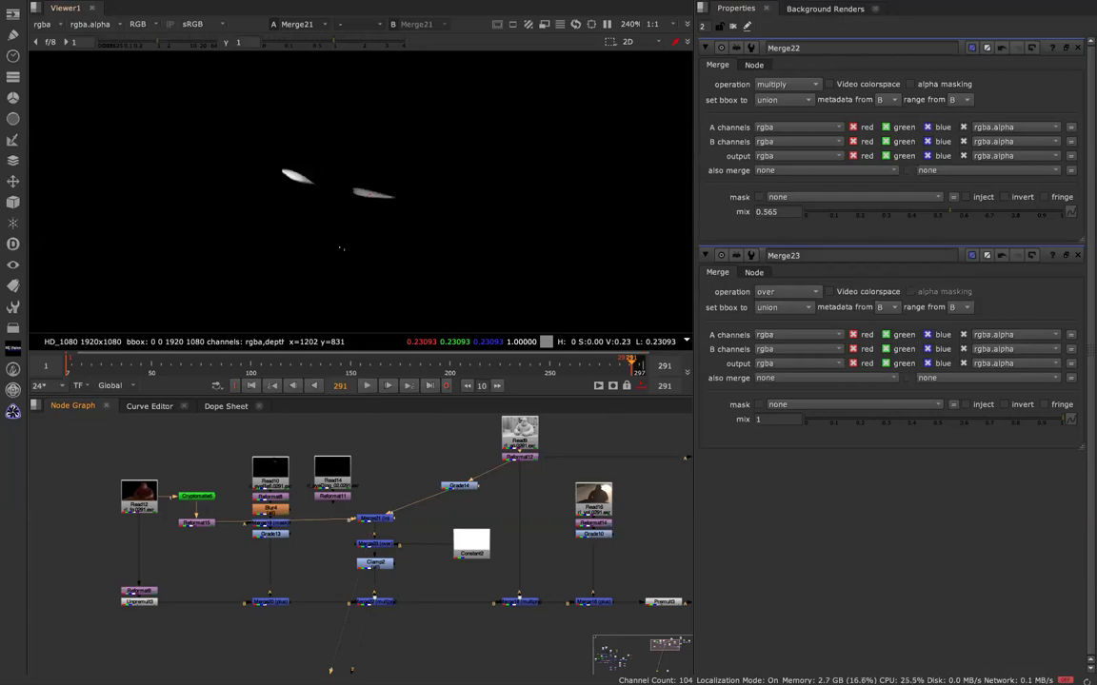
- Bypass the over merge and Clamp so the in merge feeds the multiply merge directly, and compare the result with the plus merge's output
mouse_move(368, 546)
left_mouse_down()
mouse_move(413, 553)
mouse_move(377, 527)
left_mouse_up()
left_click(282, 603)
key("1")
left_click(260, 670)
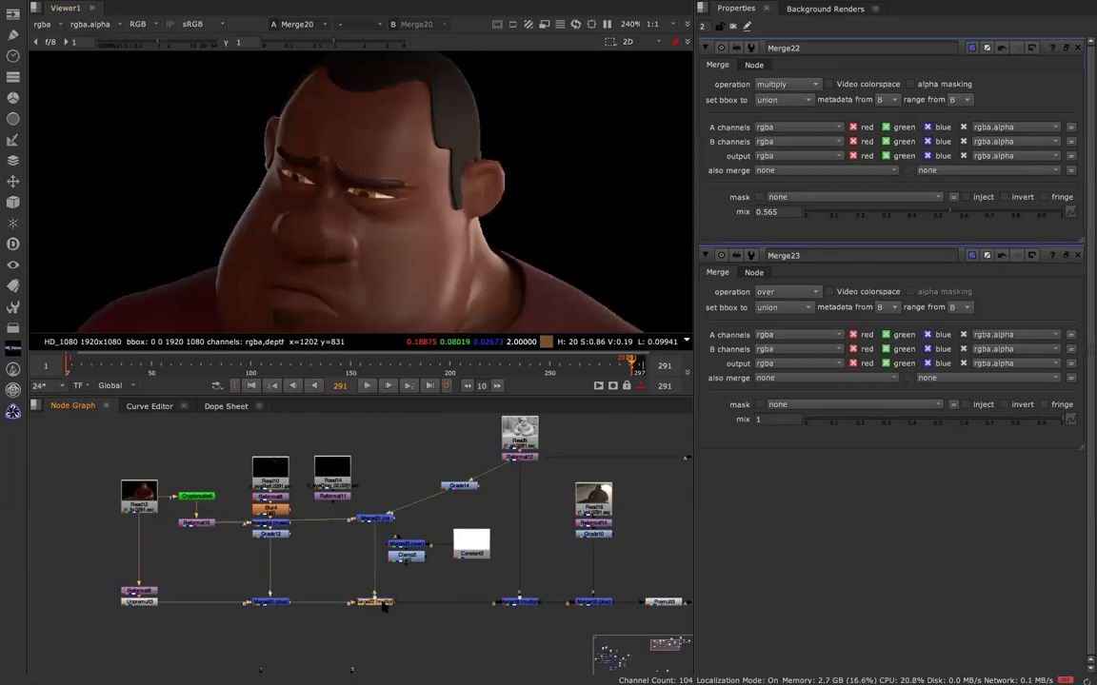
key("2")
left_click(385, 518)
mouse_move(385, 602)
left_mouse_down()
mouse_move(385, 619)
mouse_move(389, 585)
left_mouse_up()
- Inspect the in and multiply merges, swapping the multiply merge's A and B inputs and swapping them back
double_click(387, 518)
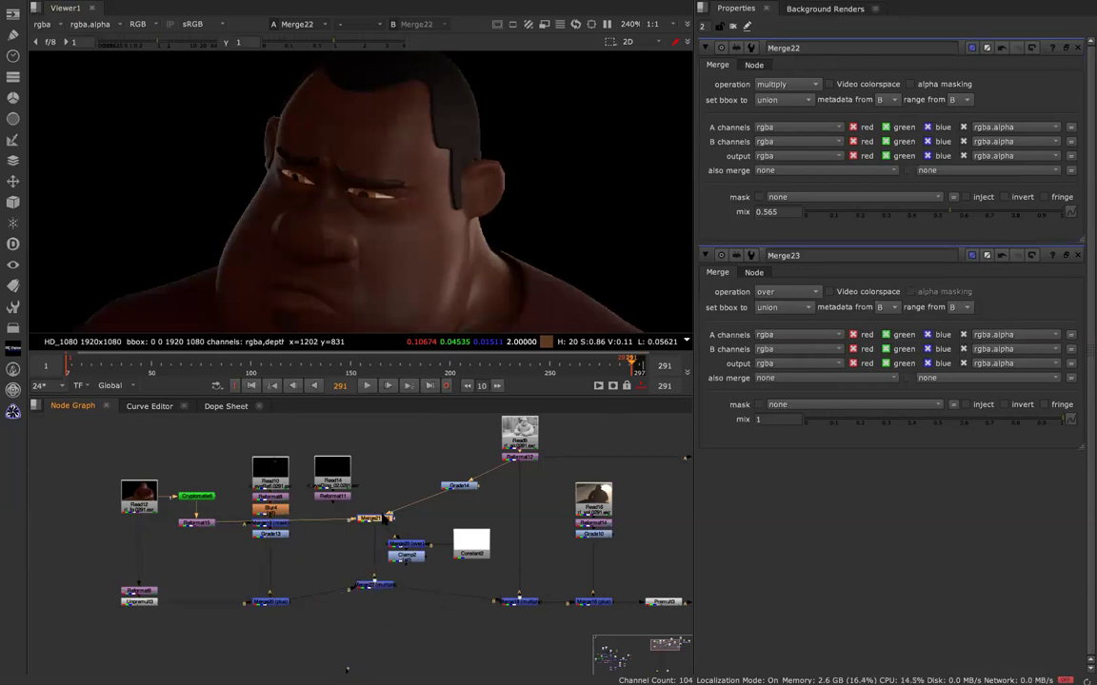
key("1")
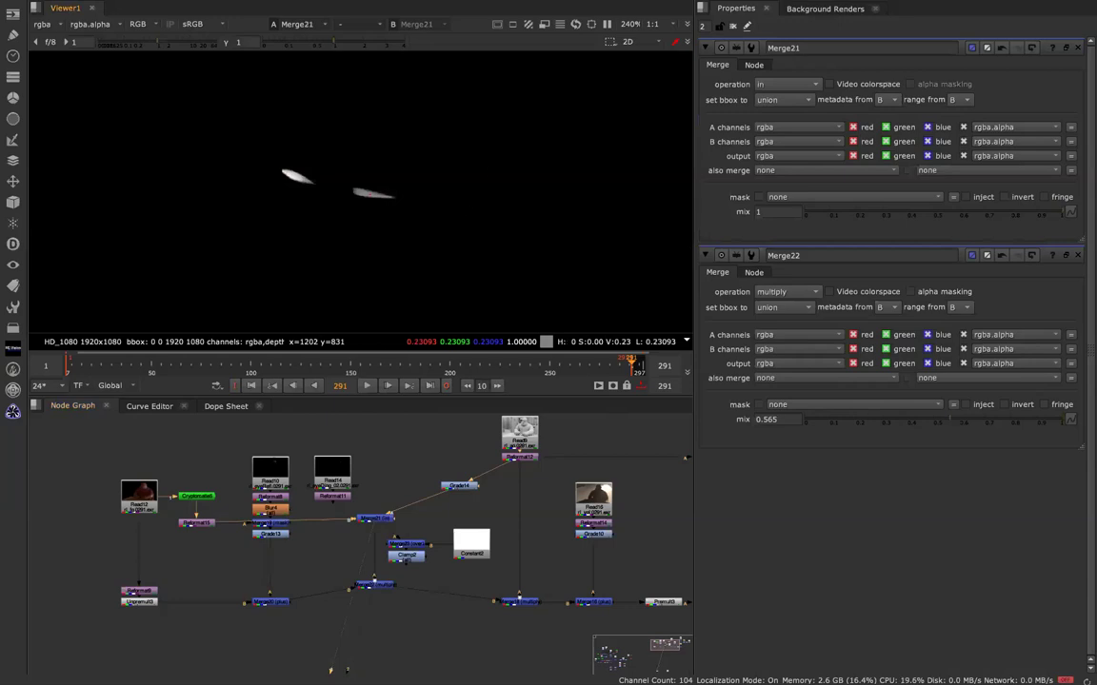
left_click_drag(378, 586, 377, 604)
key("1")
double_click(377, 606)
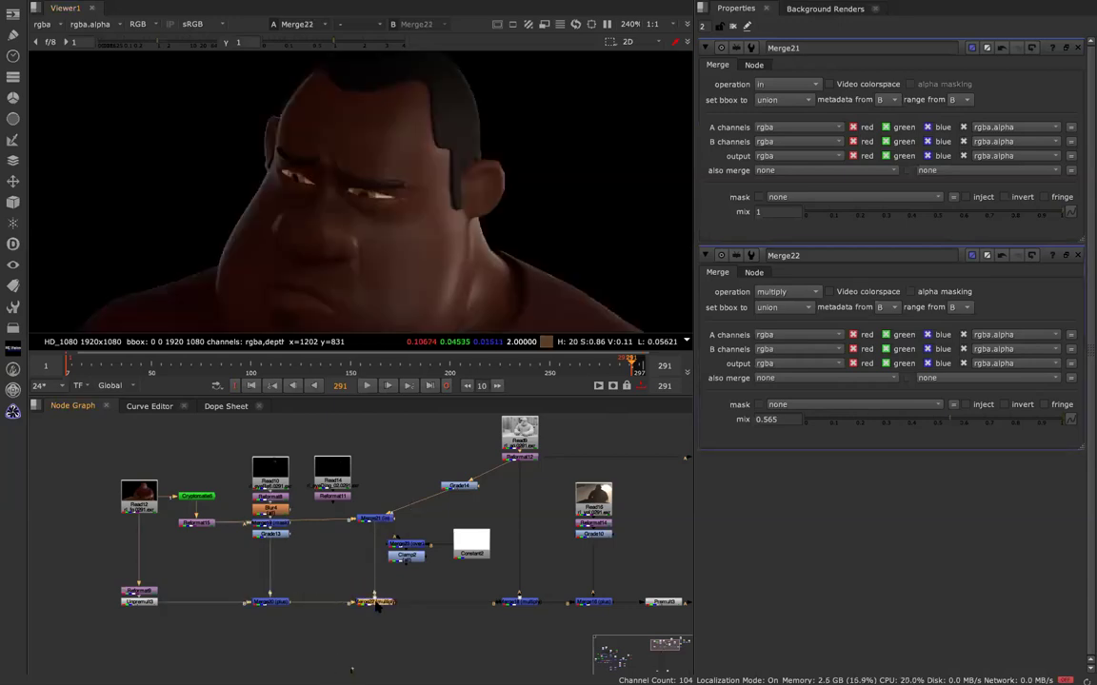
key("shift+x")
key("shift+x")
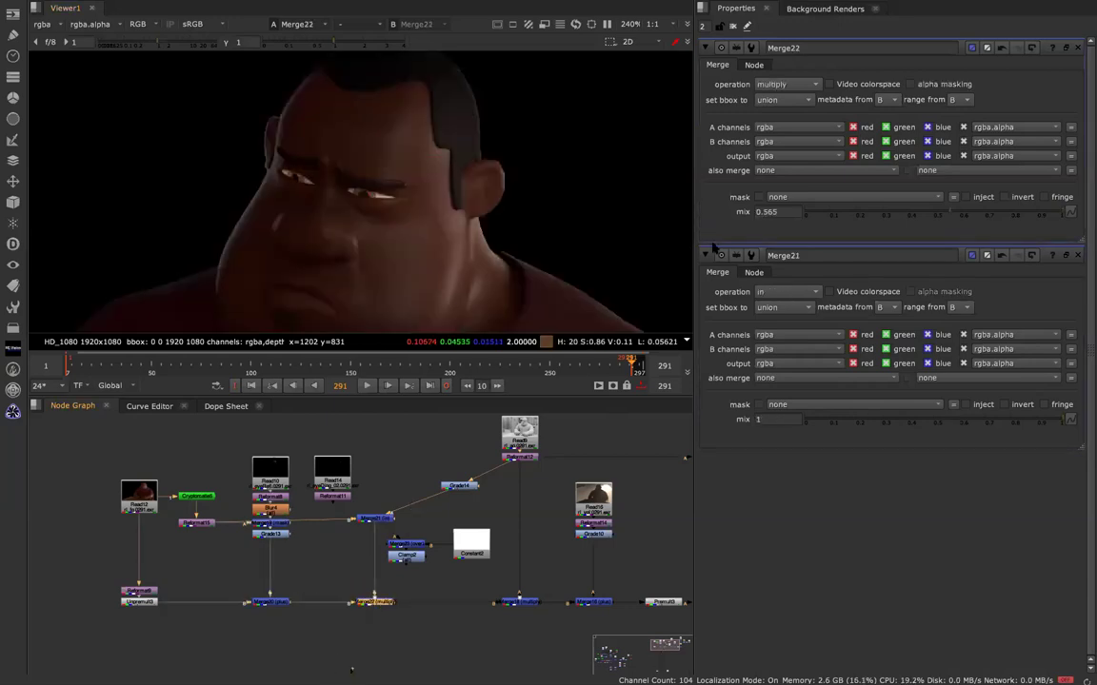
- Try mix values of 0.515 and 1 on the multiply merge fed directly by the in merge
left_click_drag(951, 212, 1022, 212)
key("ctrl+z")
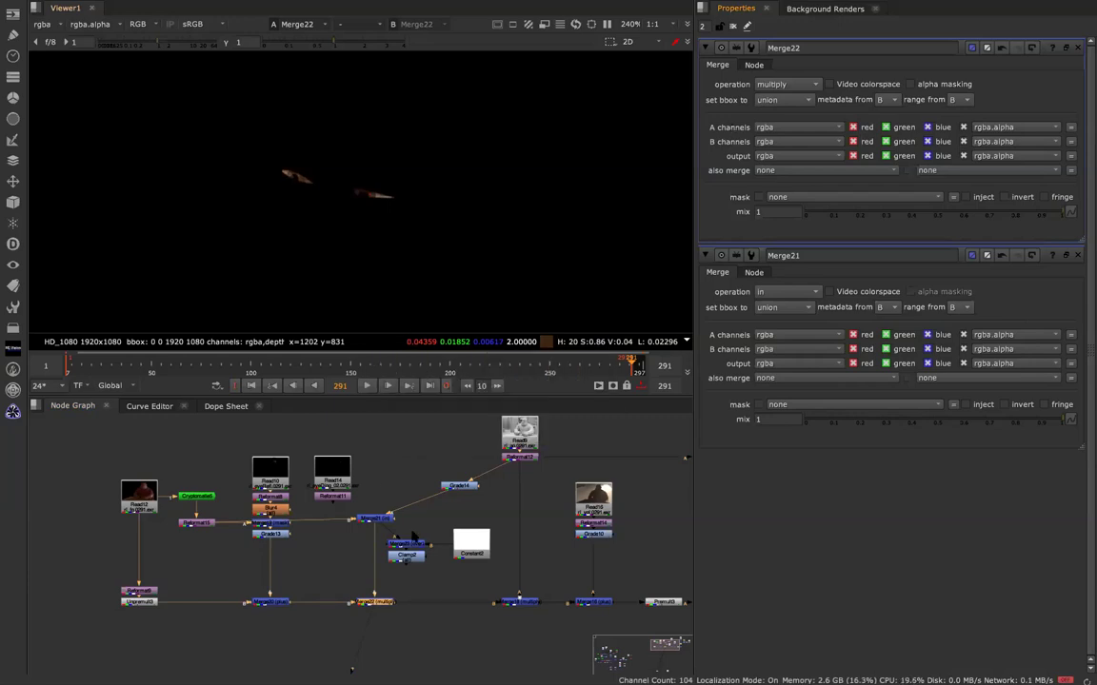
mouse_move(952, 213)
left_mouse_down()
mouse_move(904, 215)
mouse_move(939, 217)
left_mouse_up()
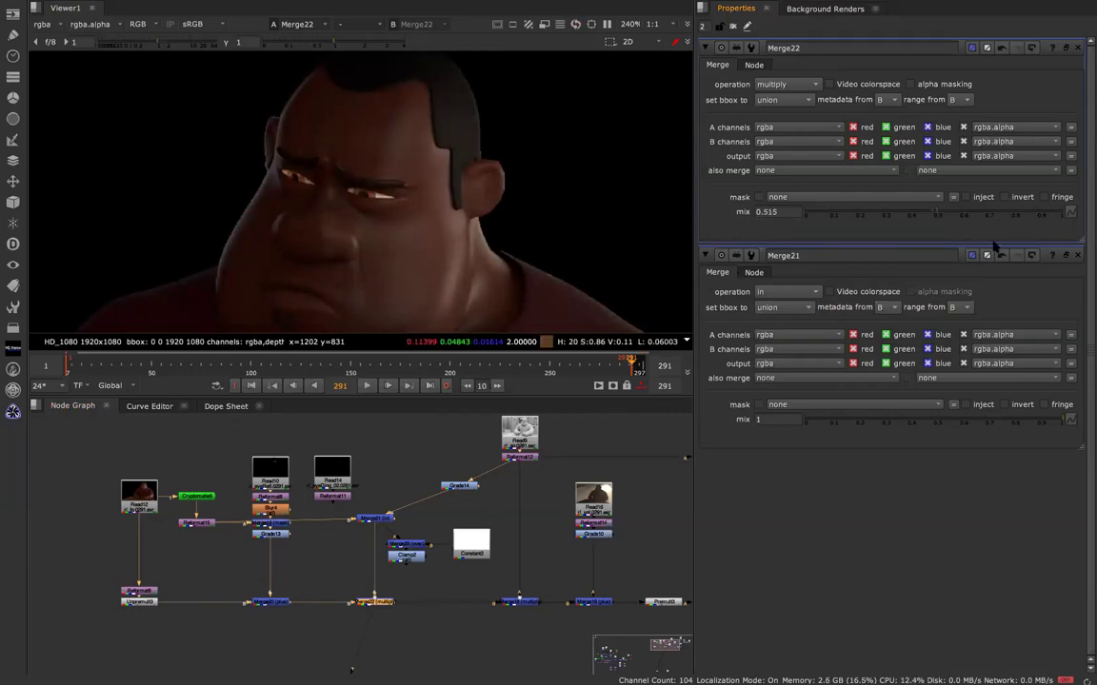
left_click_drag(941, 212, 1064, 215)
- Examine the outputs of the in merge, over merge and Read9's Grade, along with the Grade and over merge settings
left_click(374, 519)
key("1")
left_click(398, 476)
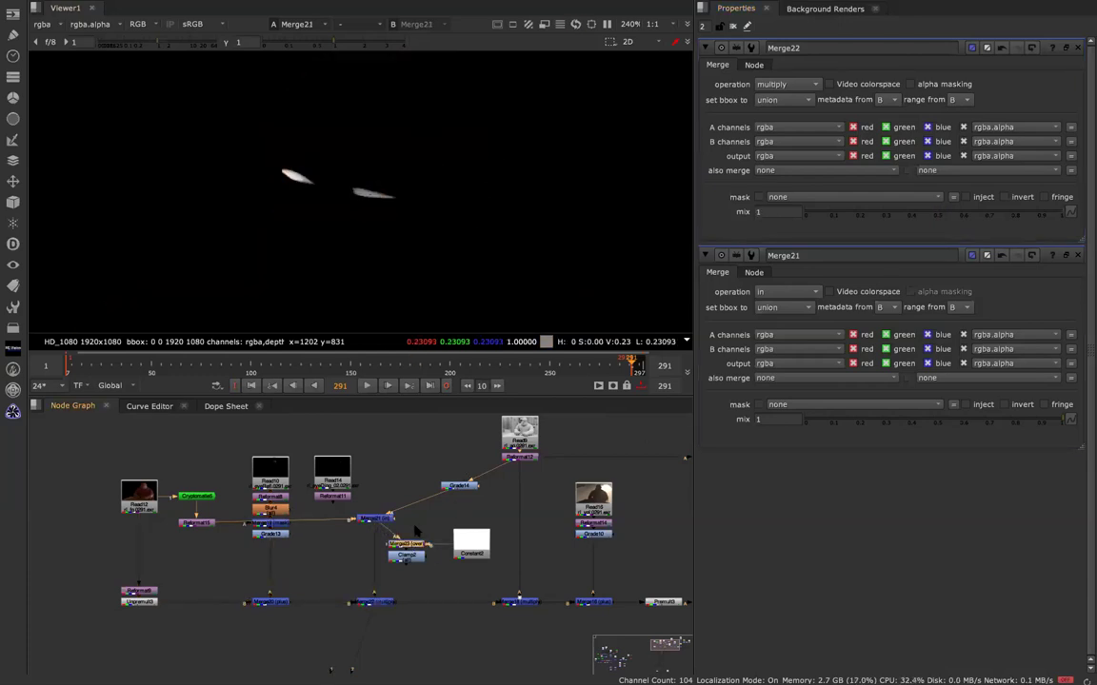
left_click(406, 556)
key("1")
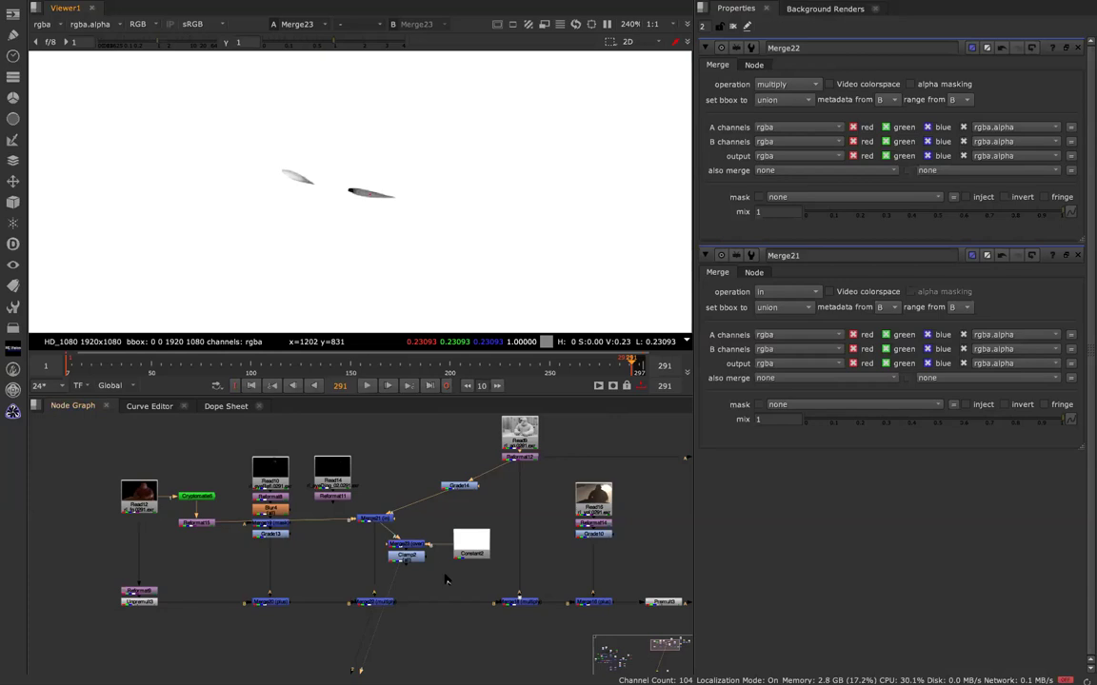
left_click(459, 485)
key("1")
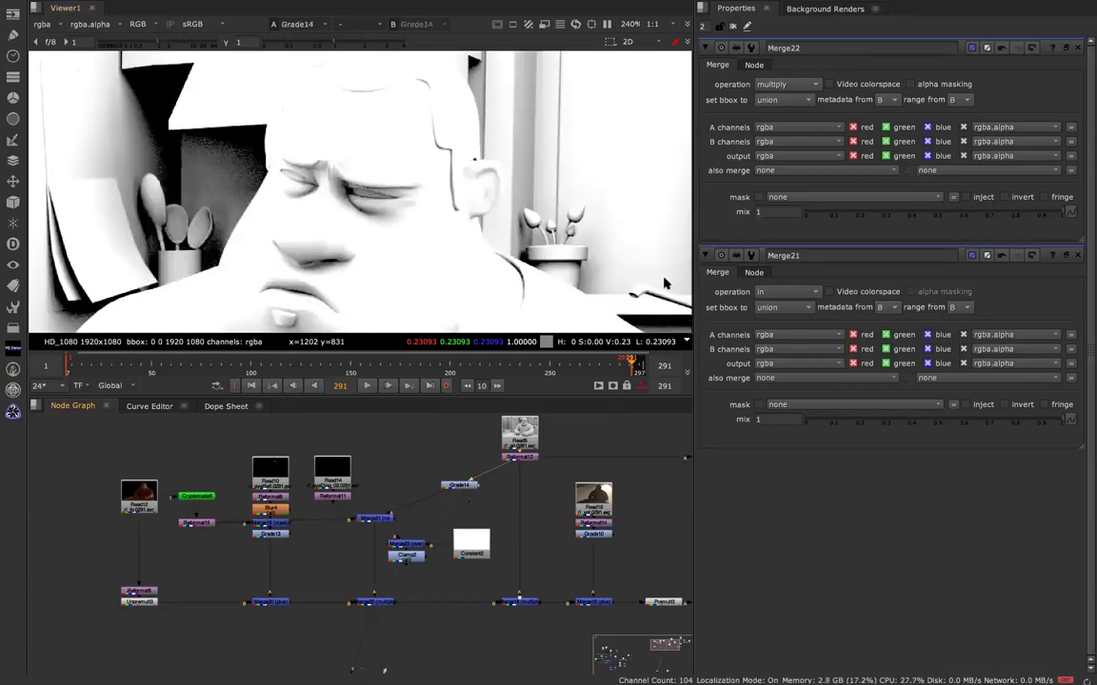
double_click(461, 487)
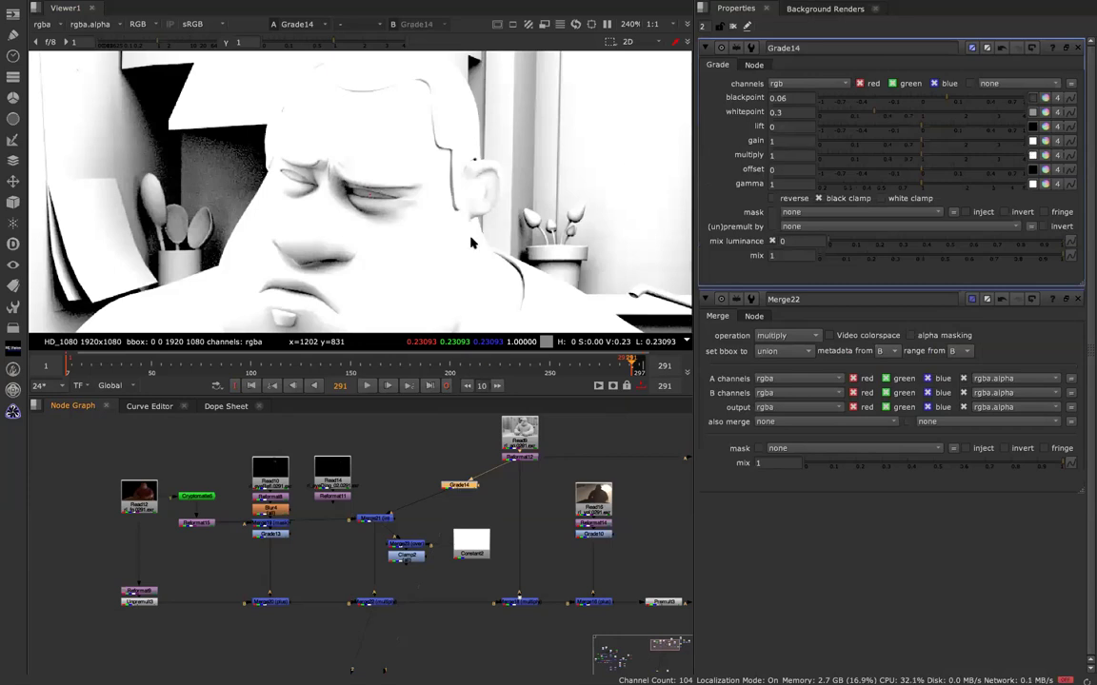
double_click(409, 550)
key("1")
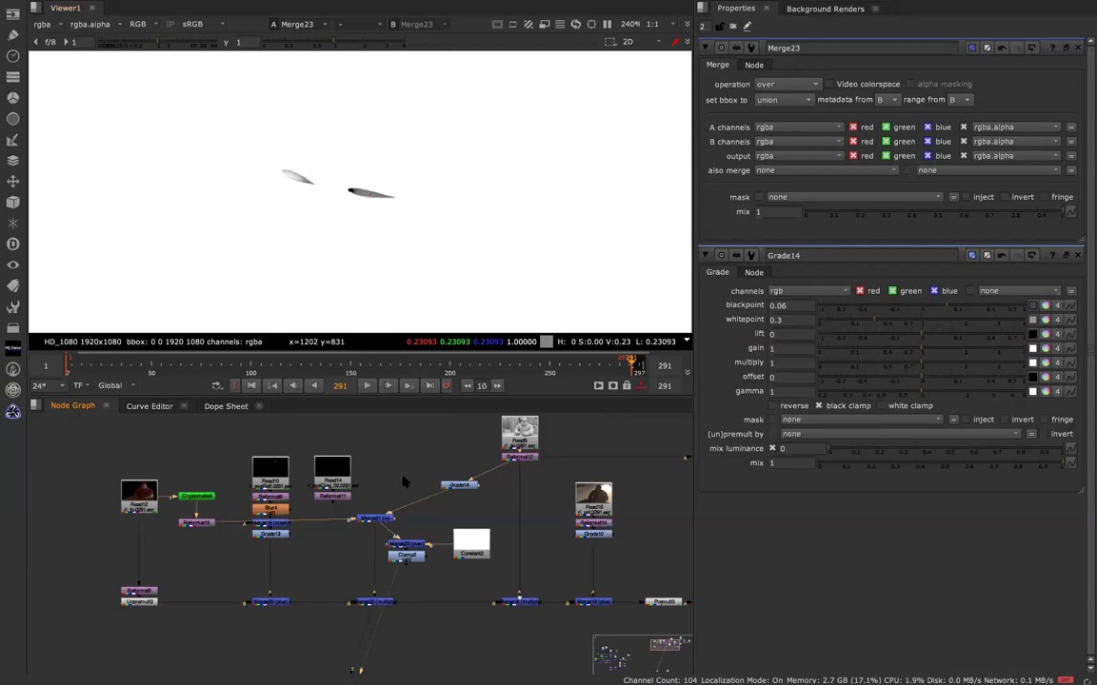
- Reconnect the Clamp to the multiply merge's A input and compare its output with the preceding plus merge
left_click(404, 557)
double_click(402, 561)
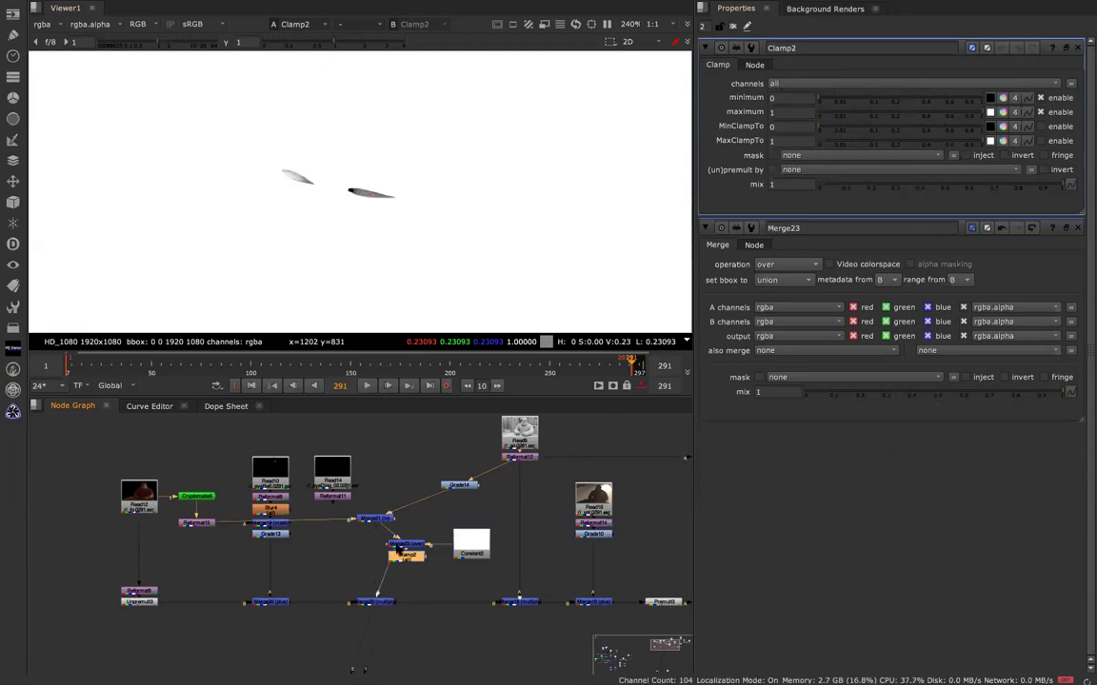
double_click(379, 603)
key("1")
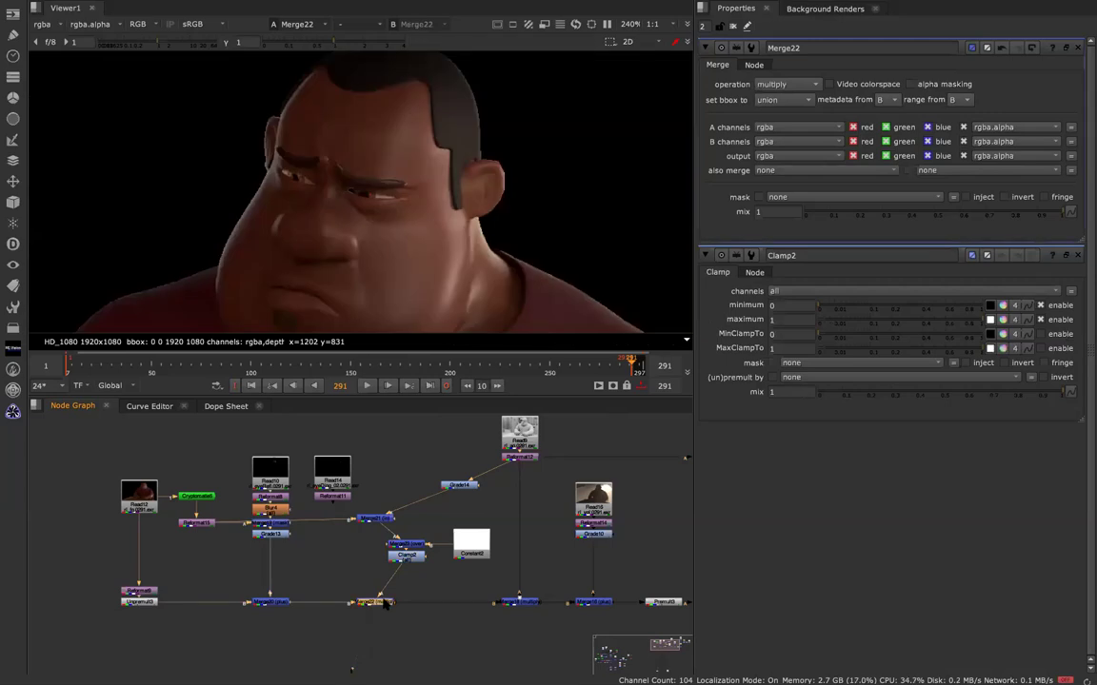
mouse_move(402, 564)
left_mouse_down()
mouse_move(375, 523)
mouse_move(400, 554)
left_mouse_up()
left_click(271, 602)
key("1")
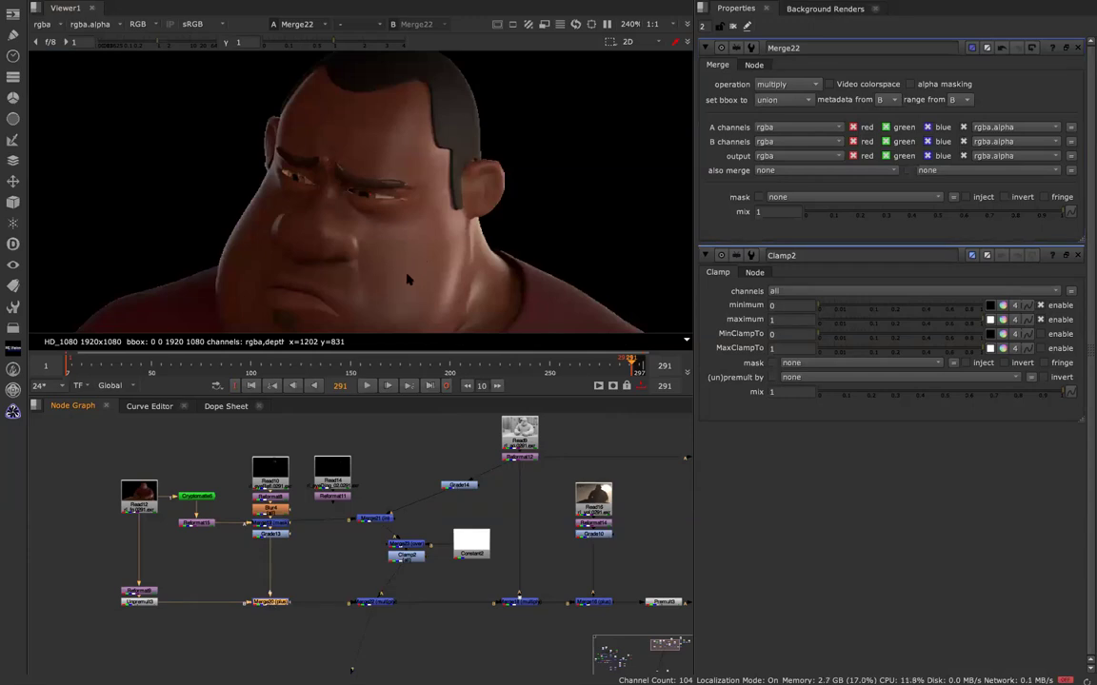
left_click(374, 602)
key("1")
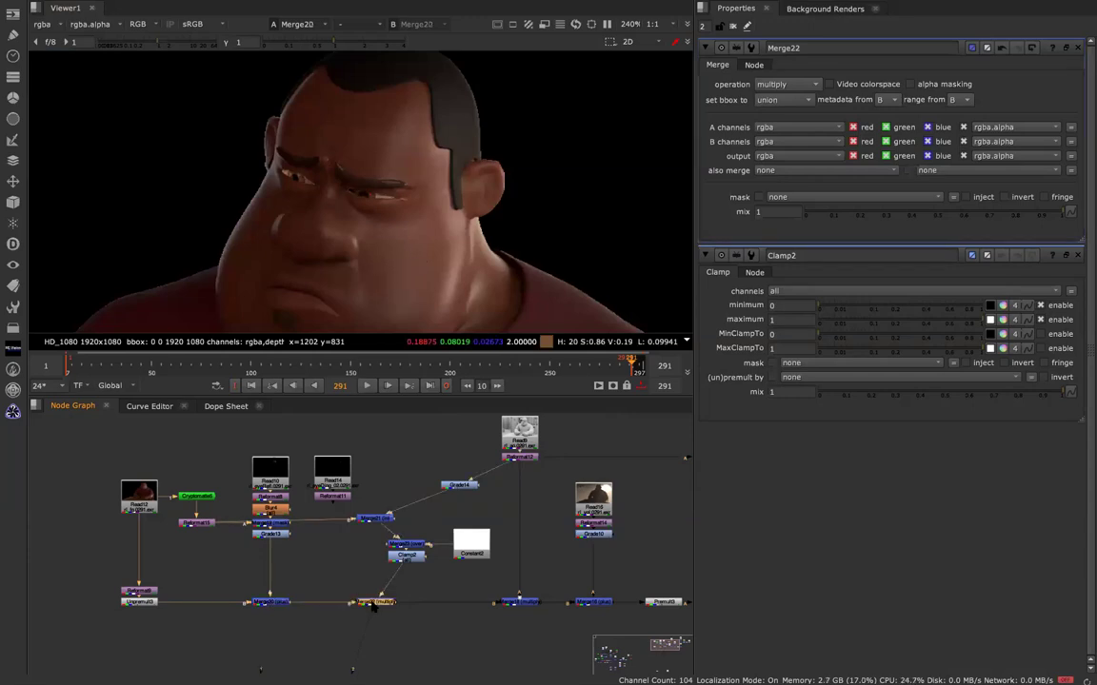
- Set the multiply merge's mix to 0.67 and realign the over merge, Clamp and white Constant beneath the in merge
left_click(376, 601)
left_click(969, 214)
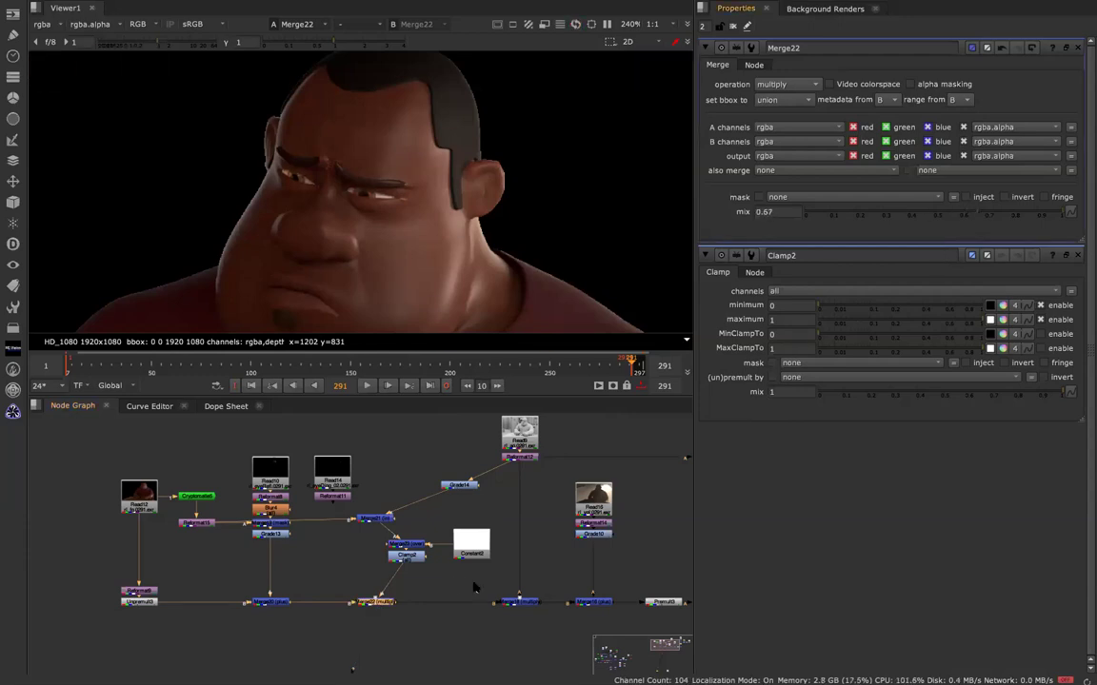
left_click_drag(361, 536, 376, 555)
left_click_drag(478, 546, 443, 543)
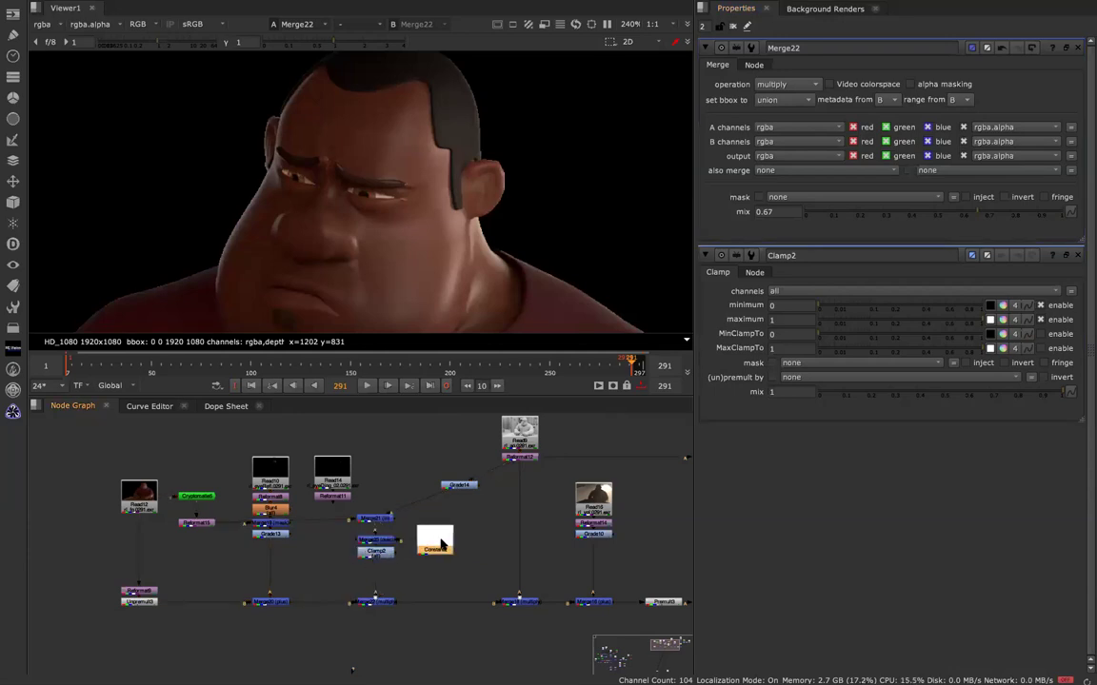
- Move Read14 and its Reformat node into the empty space between the white Constant and the Read9 branch
scroll(443, 542, "down", 4)
left_click_drag(280, 491, 451, 601)
left_click_drag(439, 542, 354, 543)
left_click(395, 535)
scroll(247, 512, "up", 8)
scroll(495, 498, "down", 10)
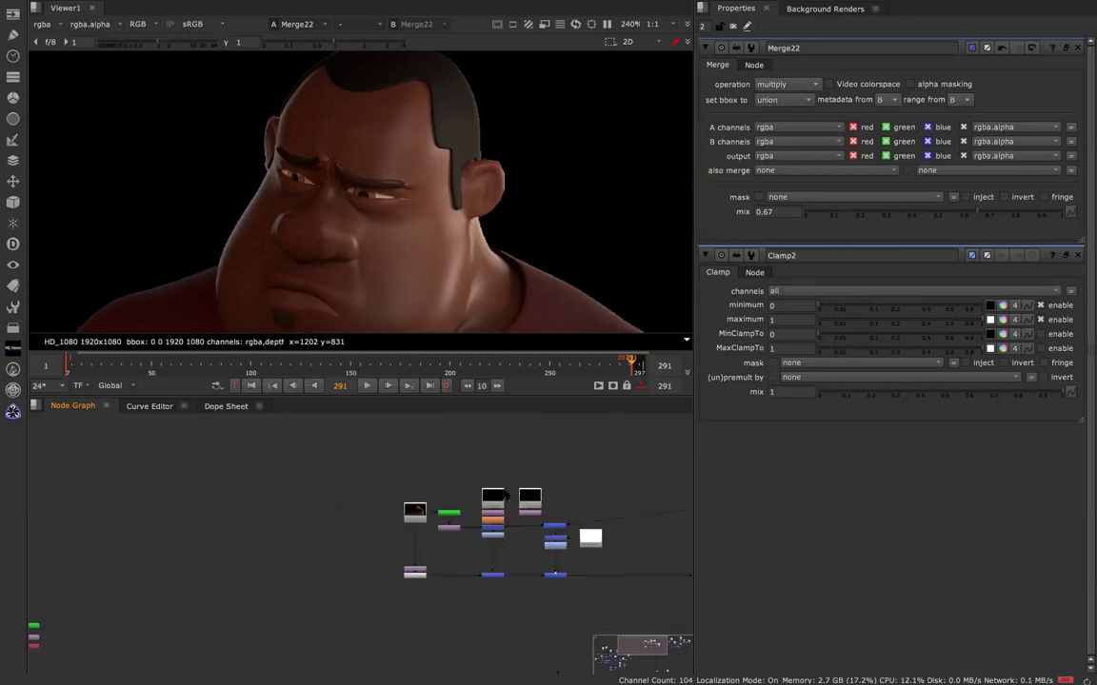
left_click_drag(330, 502, 482, 531)
left_click_drag(333, 518, 484, 543)
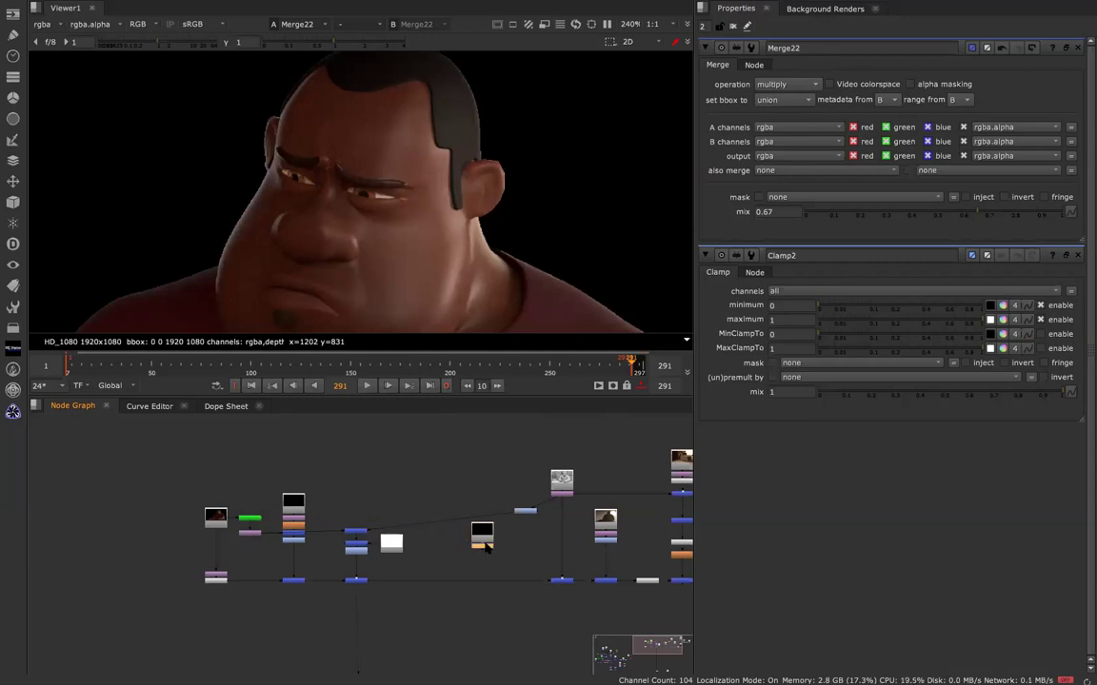
- Compare Read14's reformatted RGB light pass with the multiply merge's output in a close-up of the eye
key("1")
left_click(351, 582)
key("1")
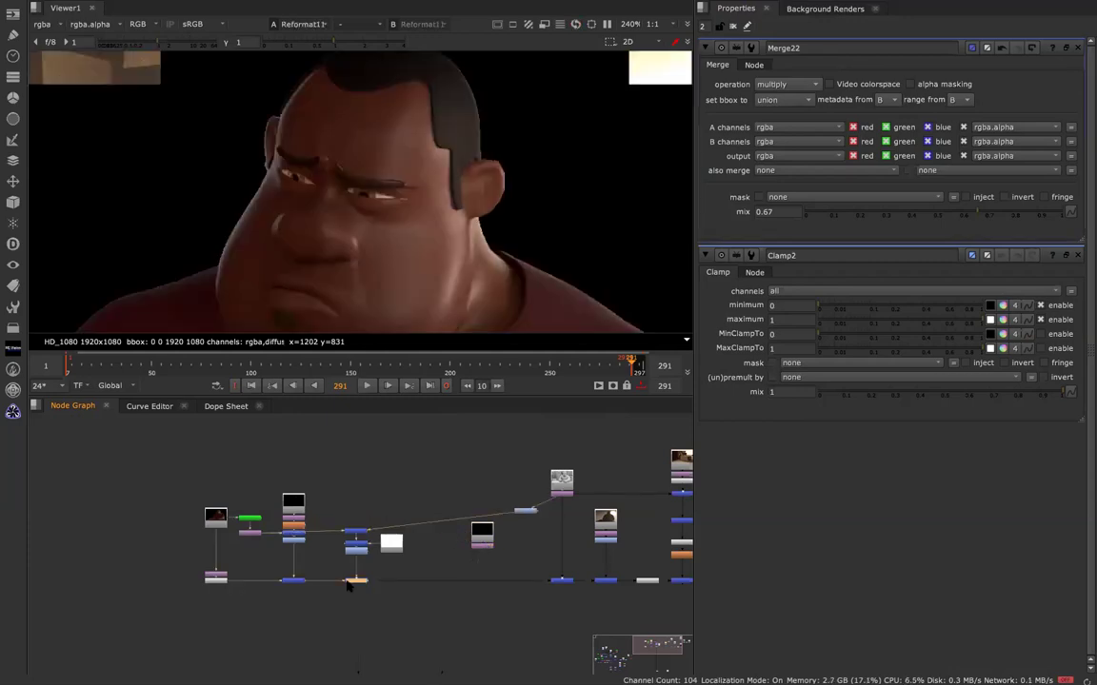
scroll(358, 196, "up", 7)
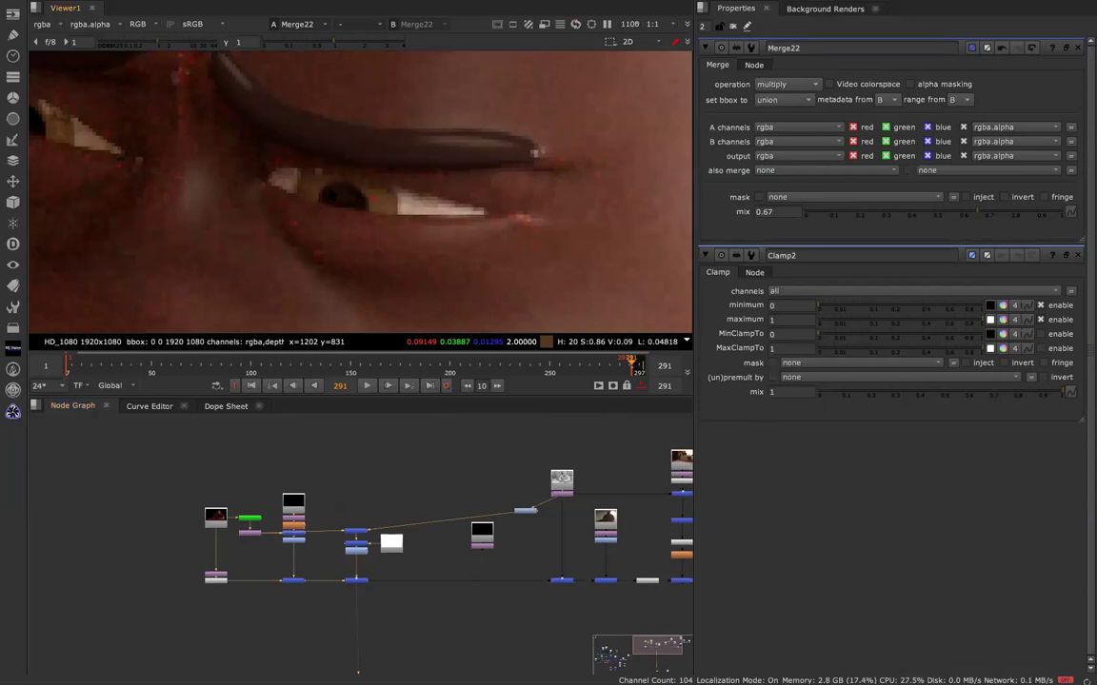
left_click(482, 540)
key("1")
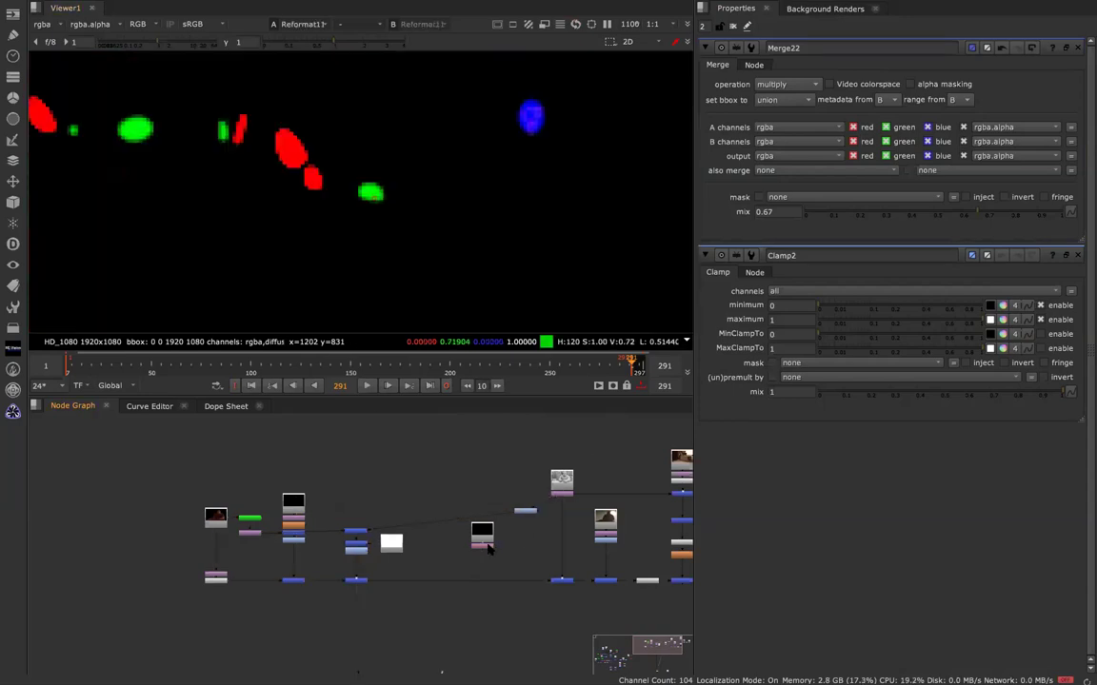
left_click(355, 578)
key("1")
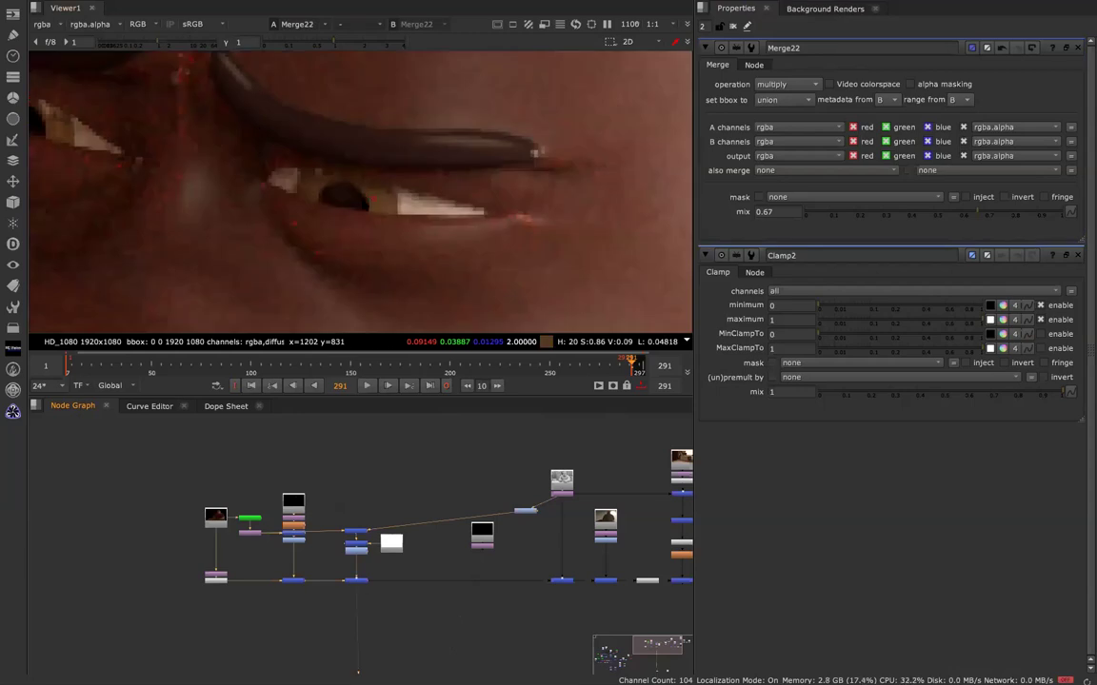
left_click(482, 538)
key("1")
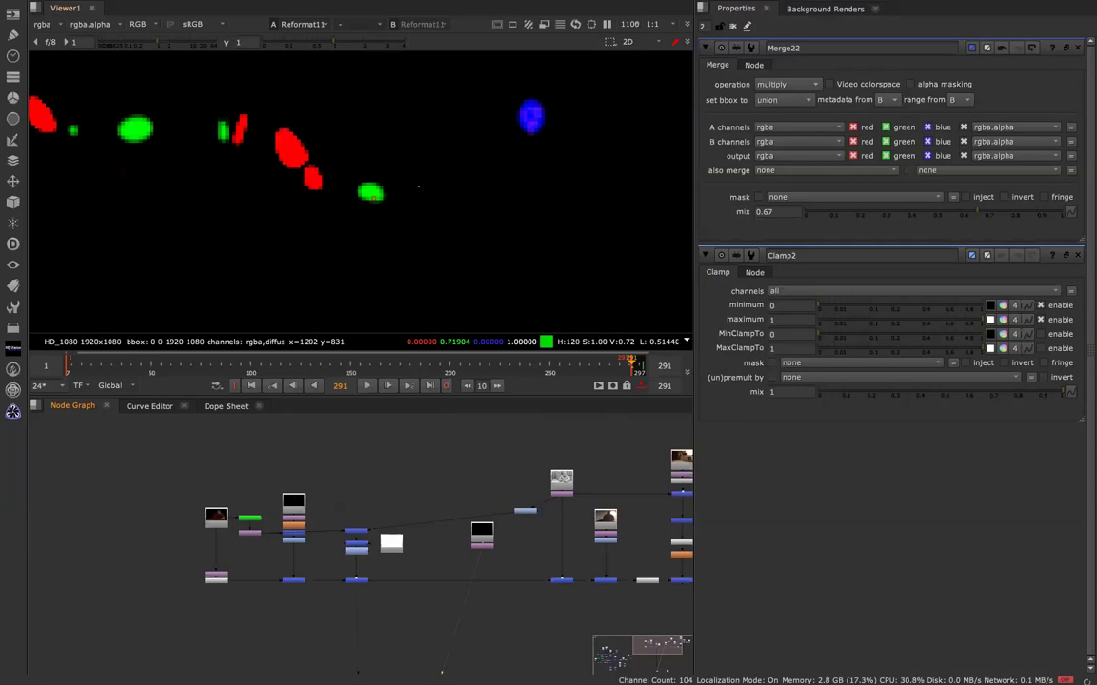
- Add a Shuffle node after Read14's Reformat and route the green input to the red, green, blue and alpha outputs
left_click(484, 546)
key("Tab")
type("shu")
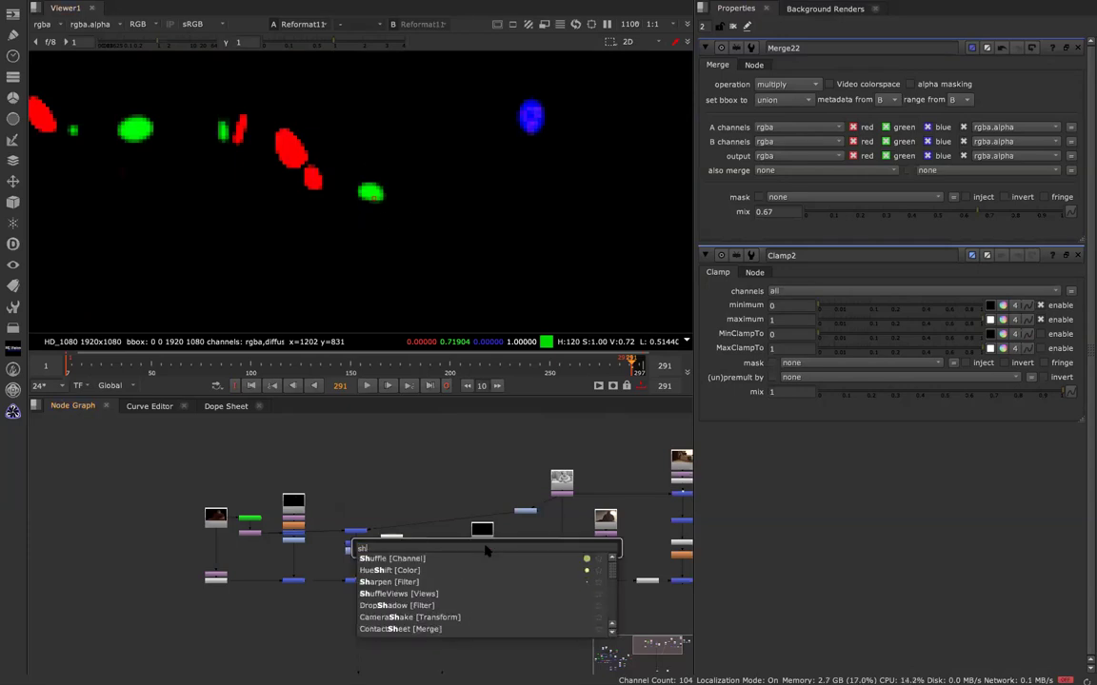
key("Return")
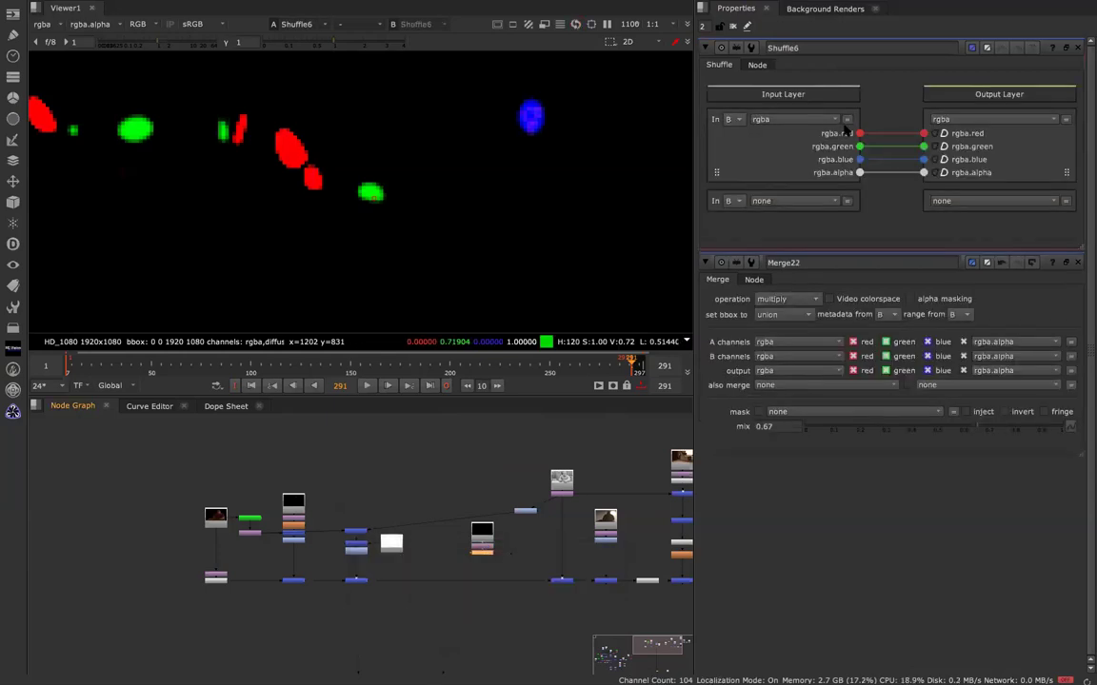
mouse_move(861, 135)
left_mouse_down()
mouse_move(862, 159)
mouse_move(861, 147)
left_mouse_up()
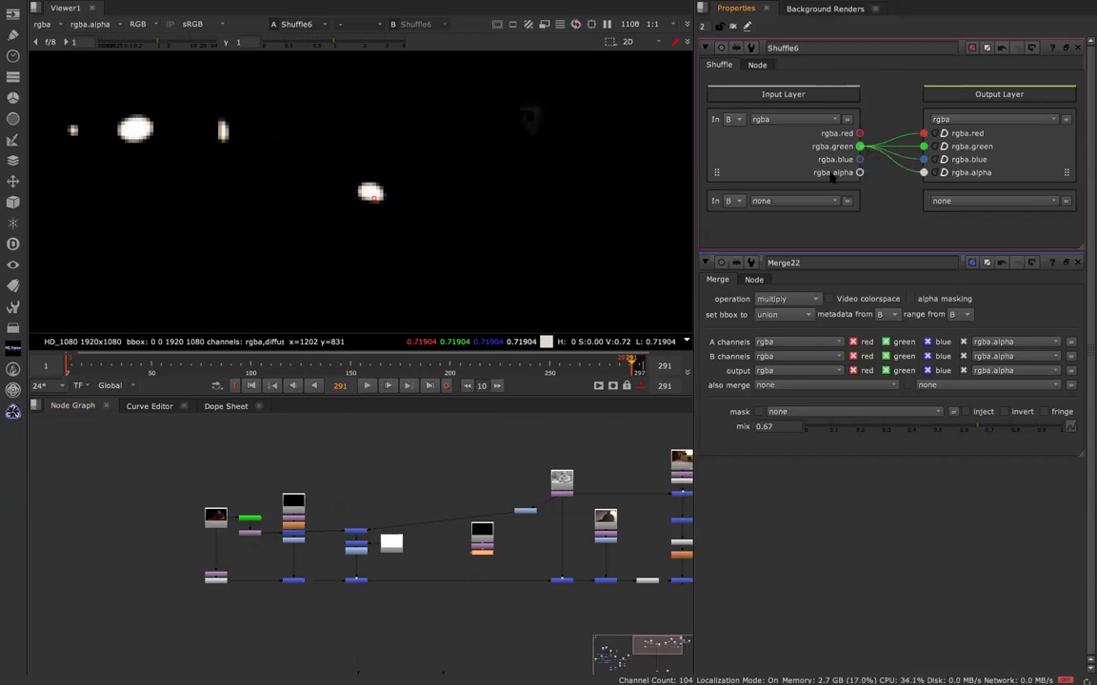
- Duplicate the rl_fg Read node into the space above Read14 and display the copy in the viewer
left_click(253, 532)
key("1")
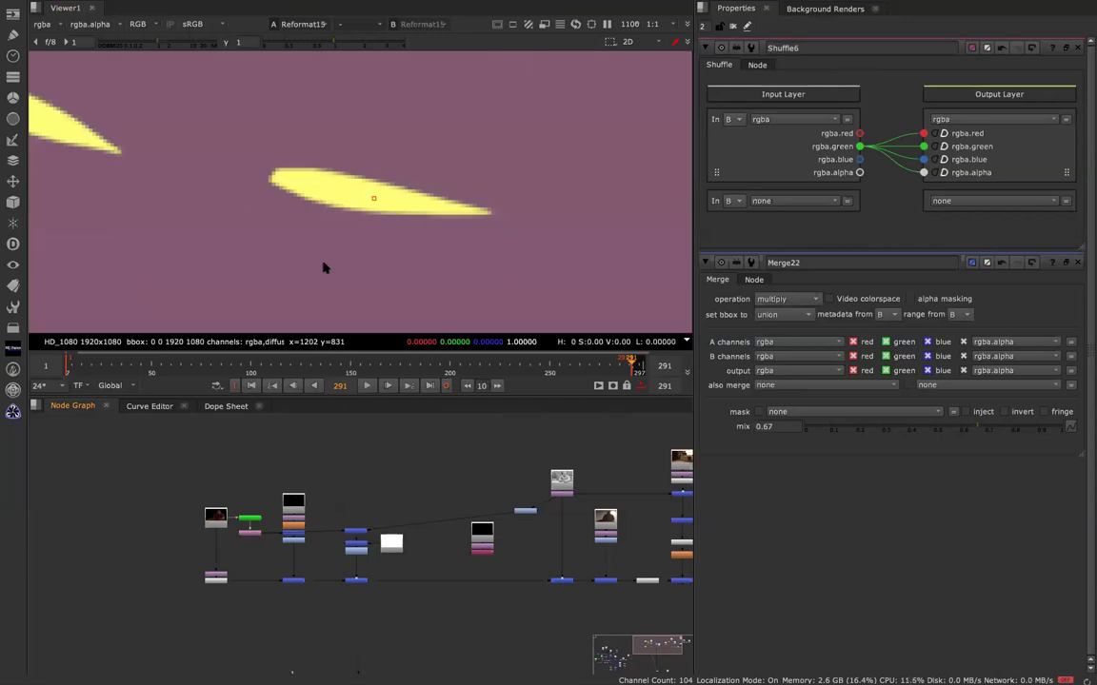
left_click(218, 519)
left_click(435, 477)
key("ctrl+v")
left_click_drag(436, 482, 458, 494)
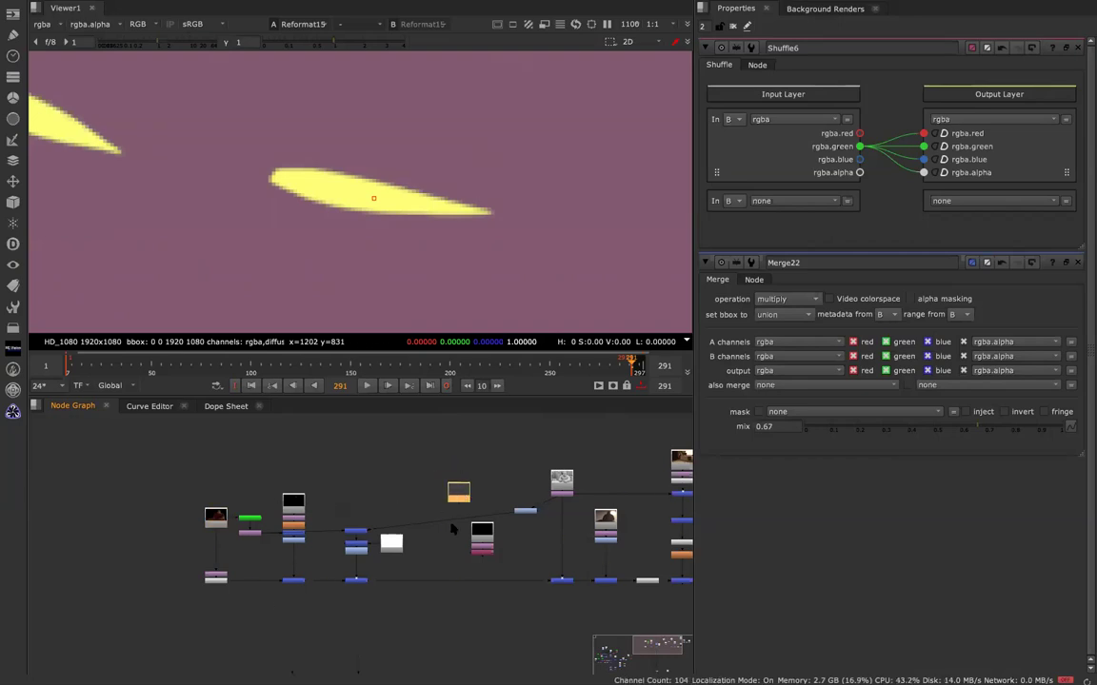
double_click(458, 494)
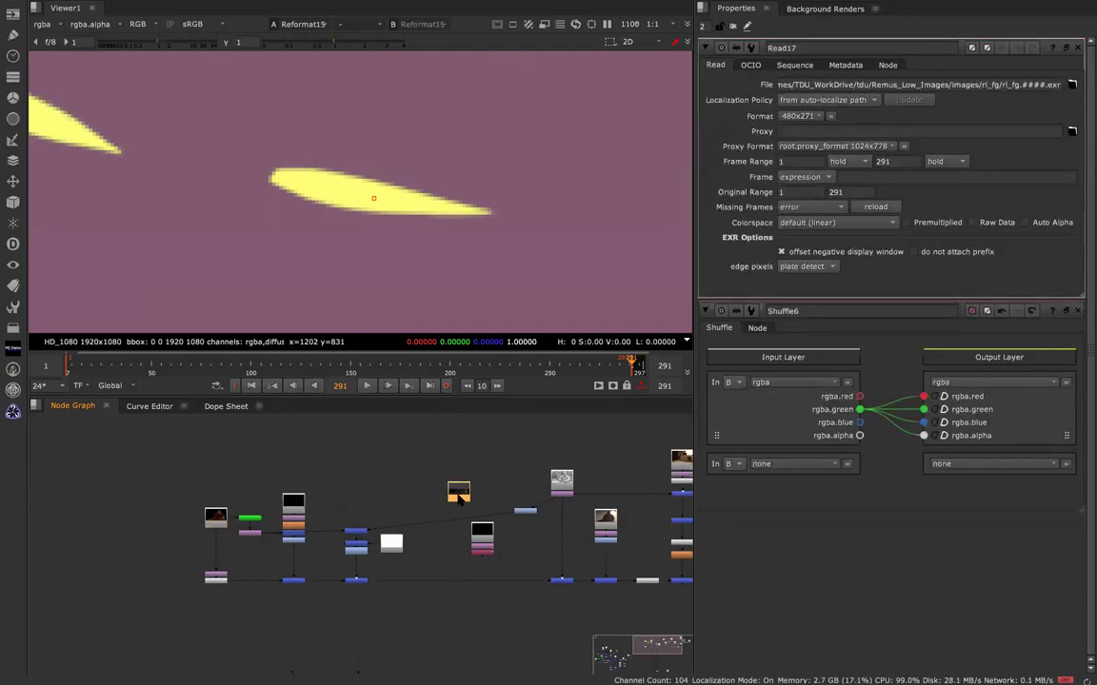
key("1")
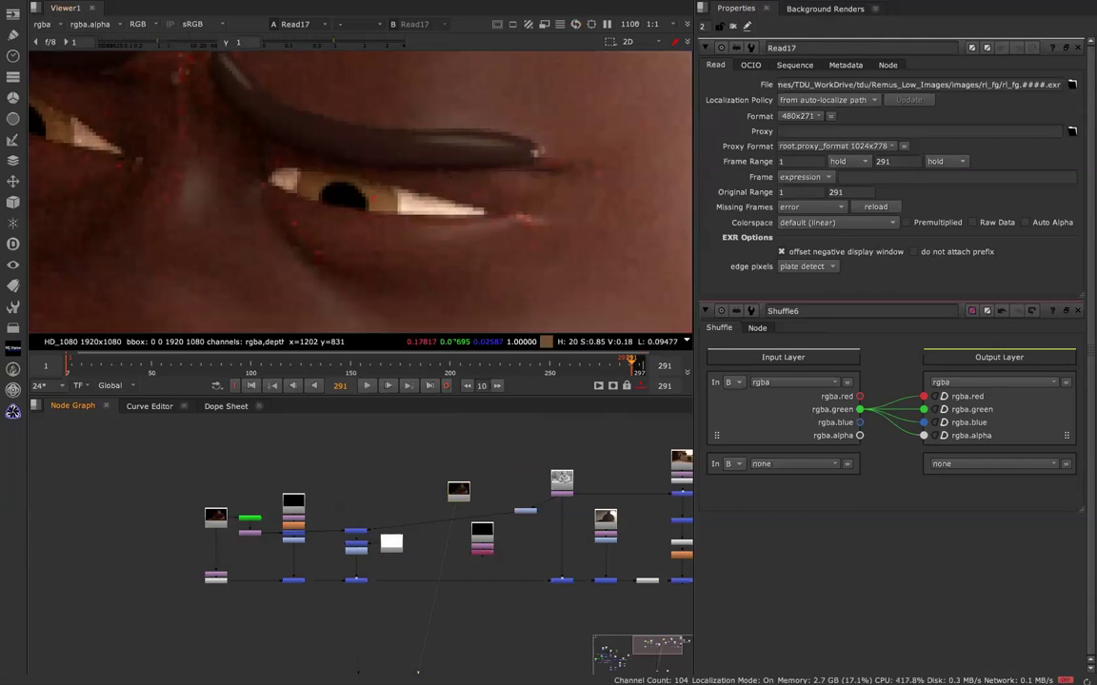
- Add a Cryptomatte node after the duplicated rl_fg Read node
key("Tab")
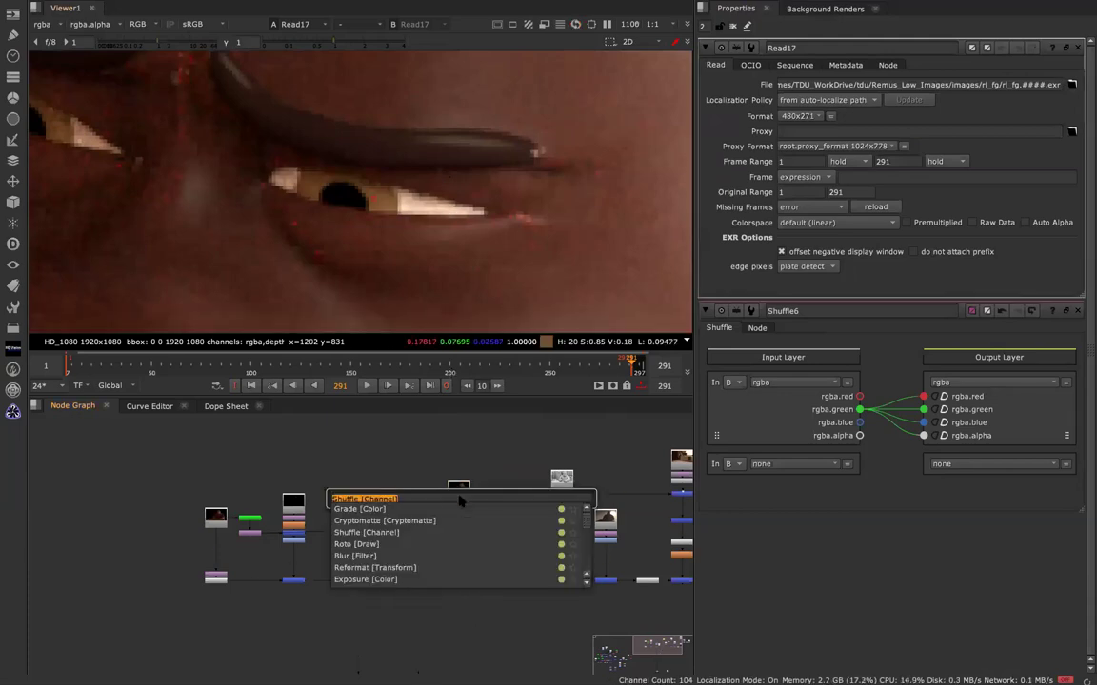
type("crypto")
key("Return")
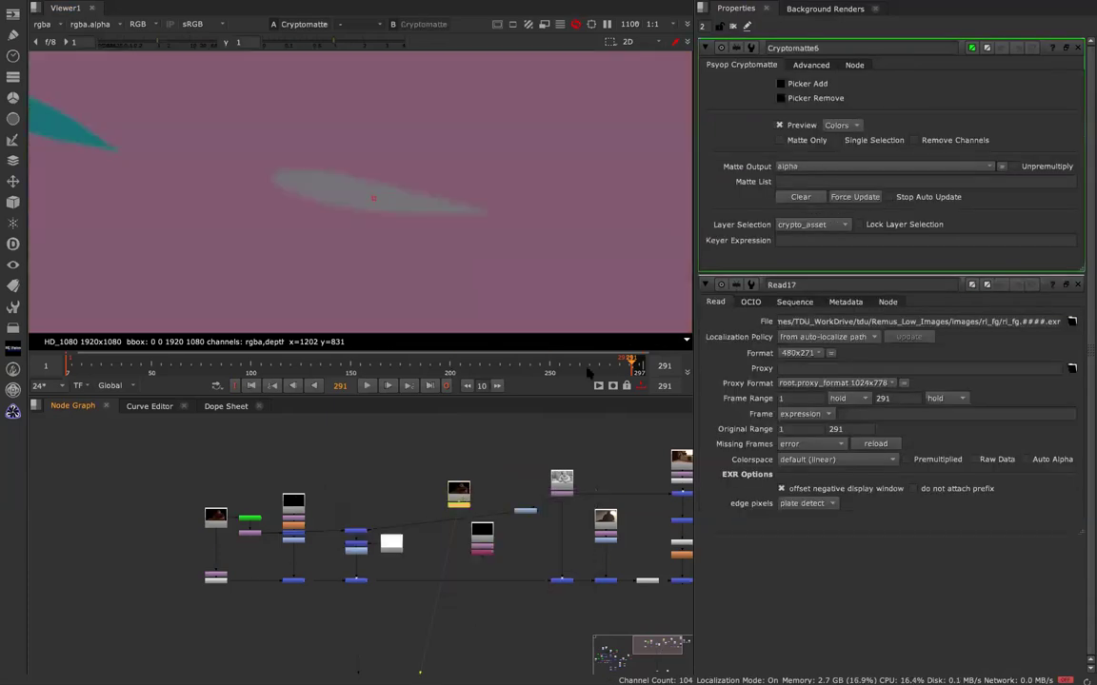
- Try isolating the eye white in the crypto_material layer and compare it with Read14's shuffled highlights
left_click(812, 224)
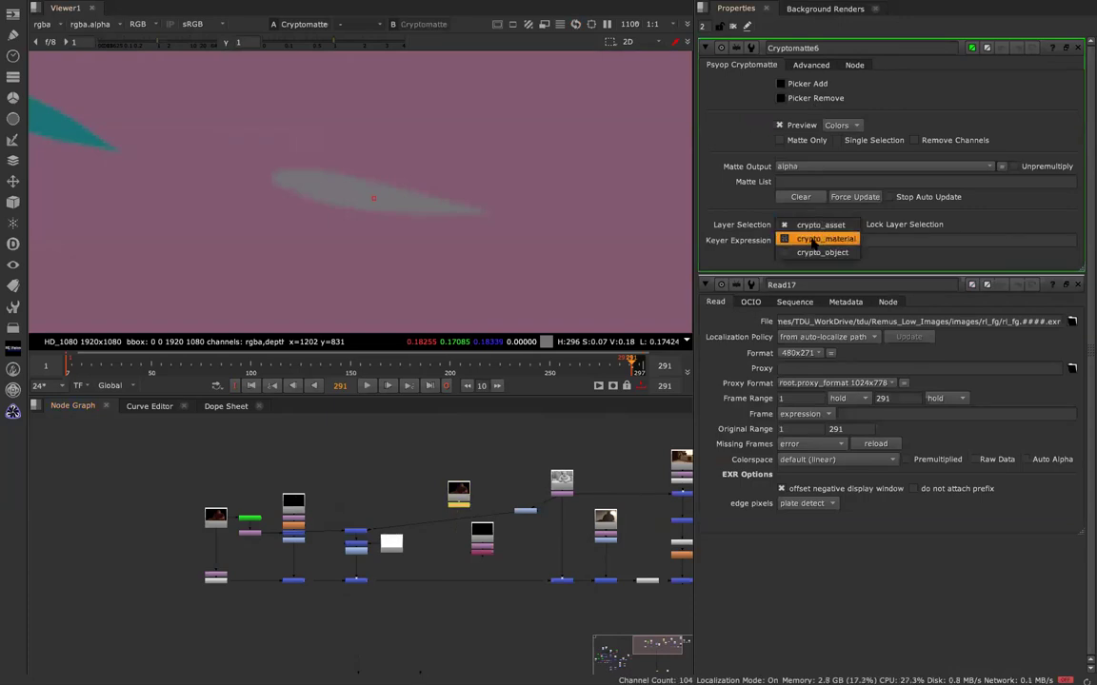
left_click(815, 239)
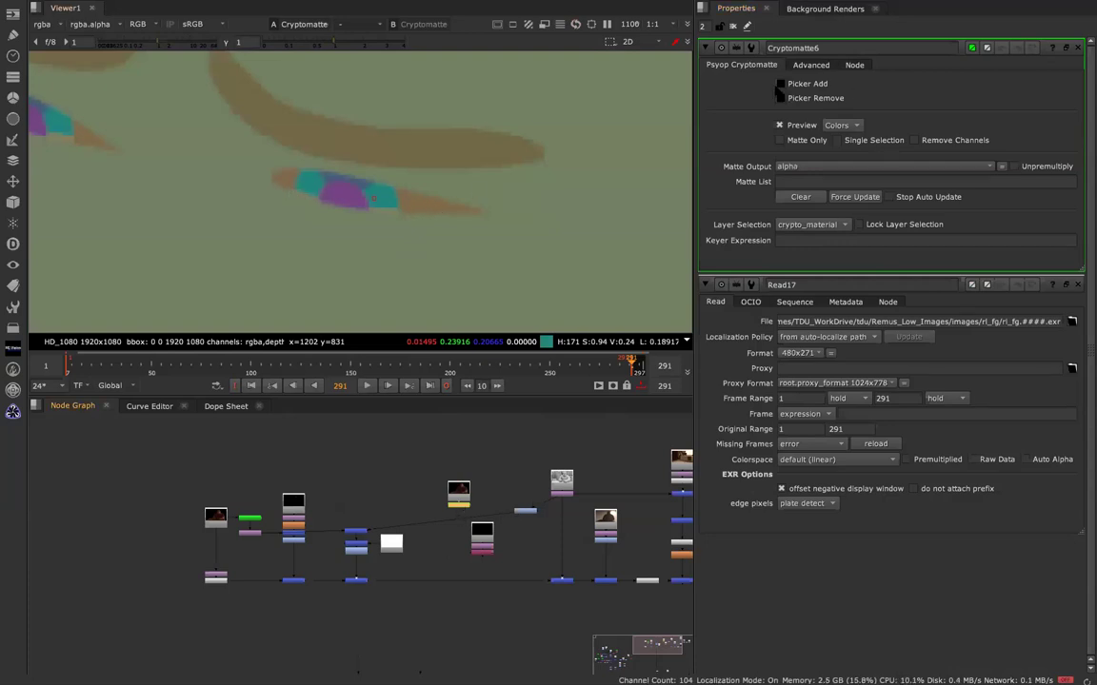
left_click(424, 208, "ctrl")
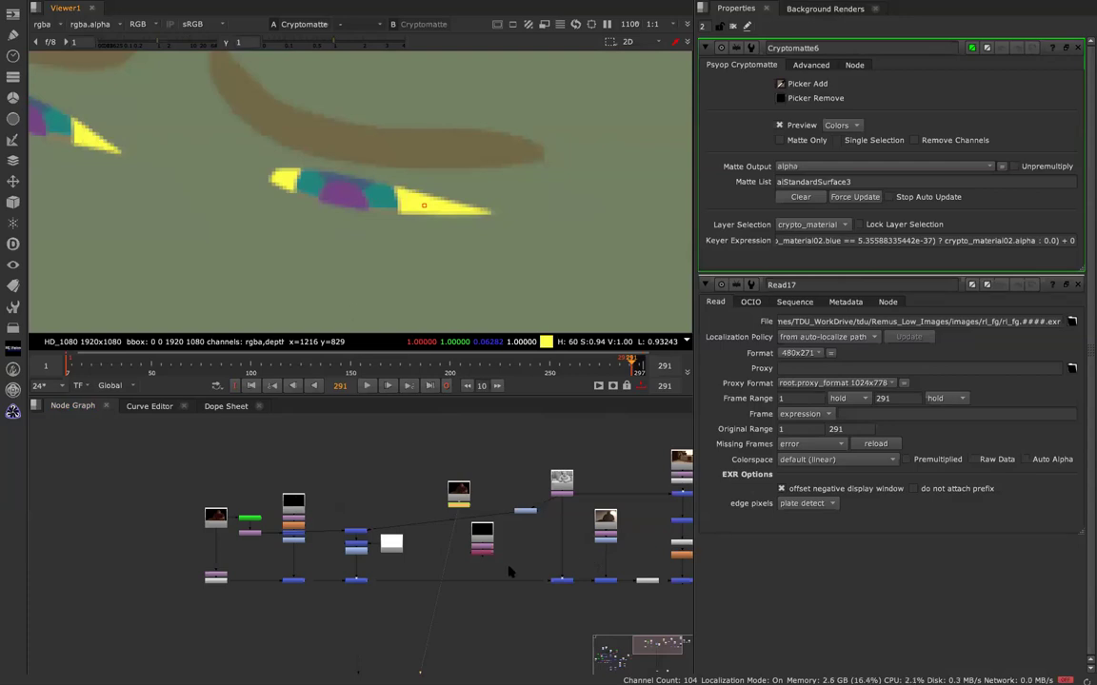
key("1")
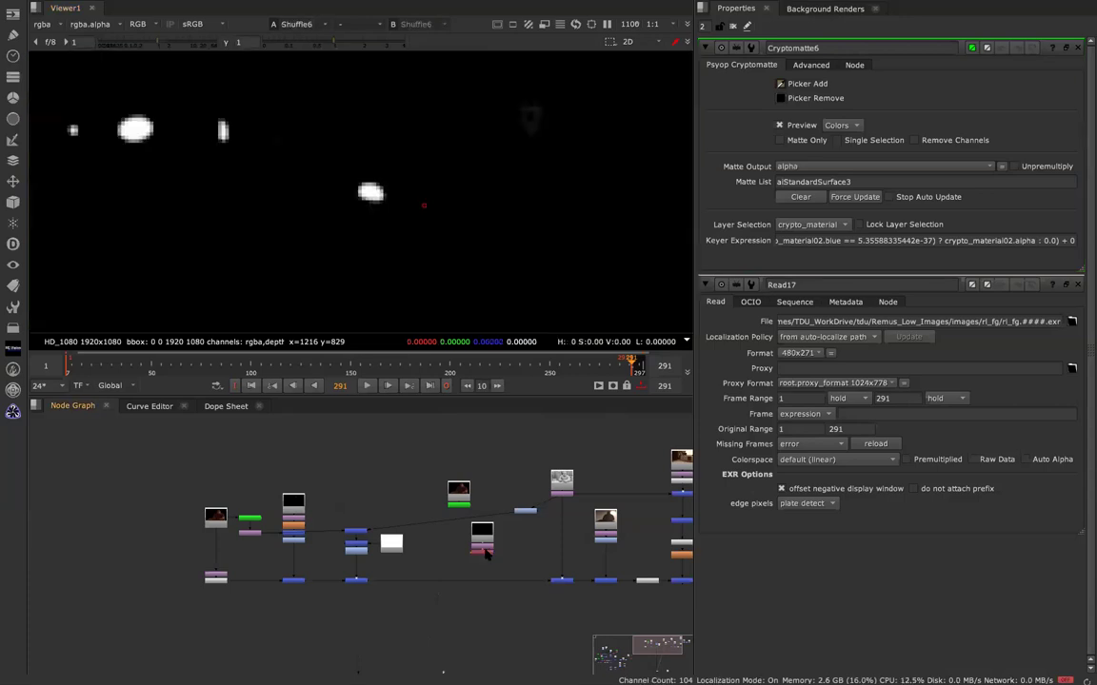
left_click(456, 506)
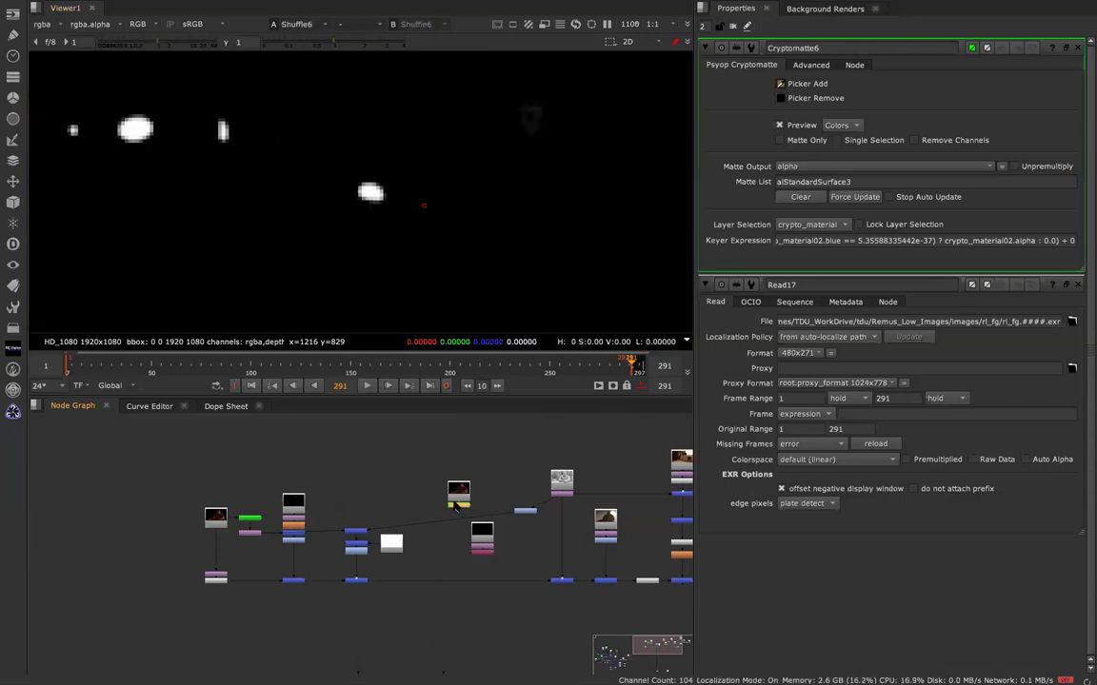
left_click(483, 557)
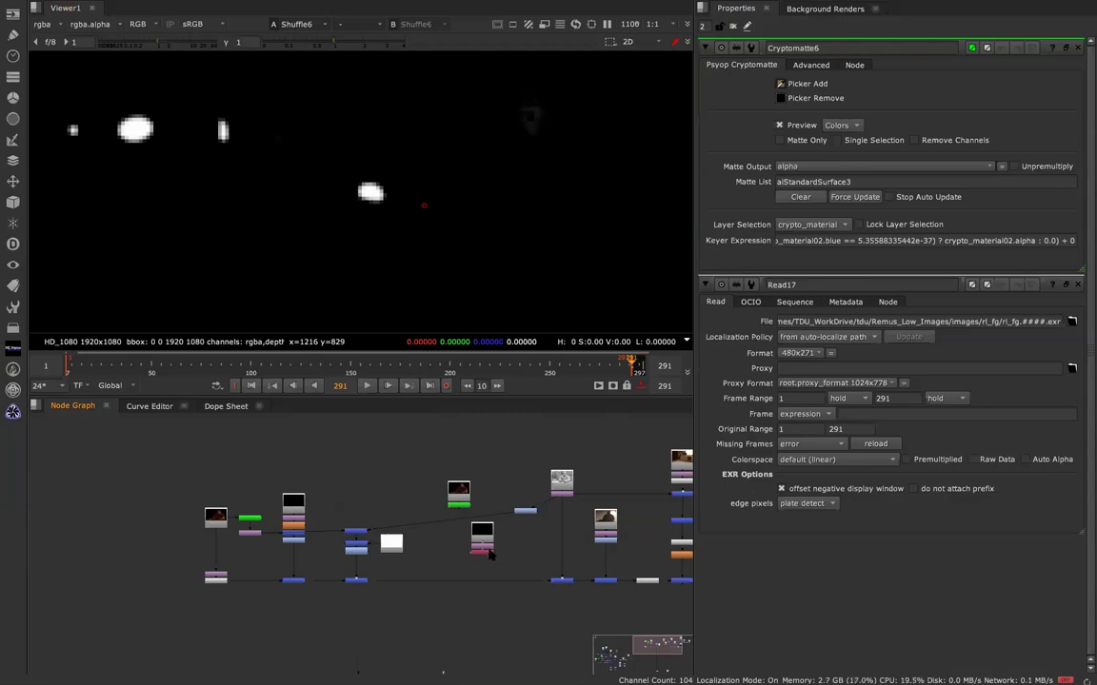
left_click(458, 493)
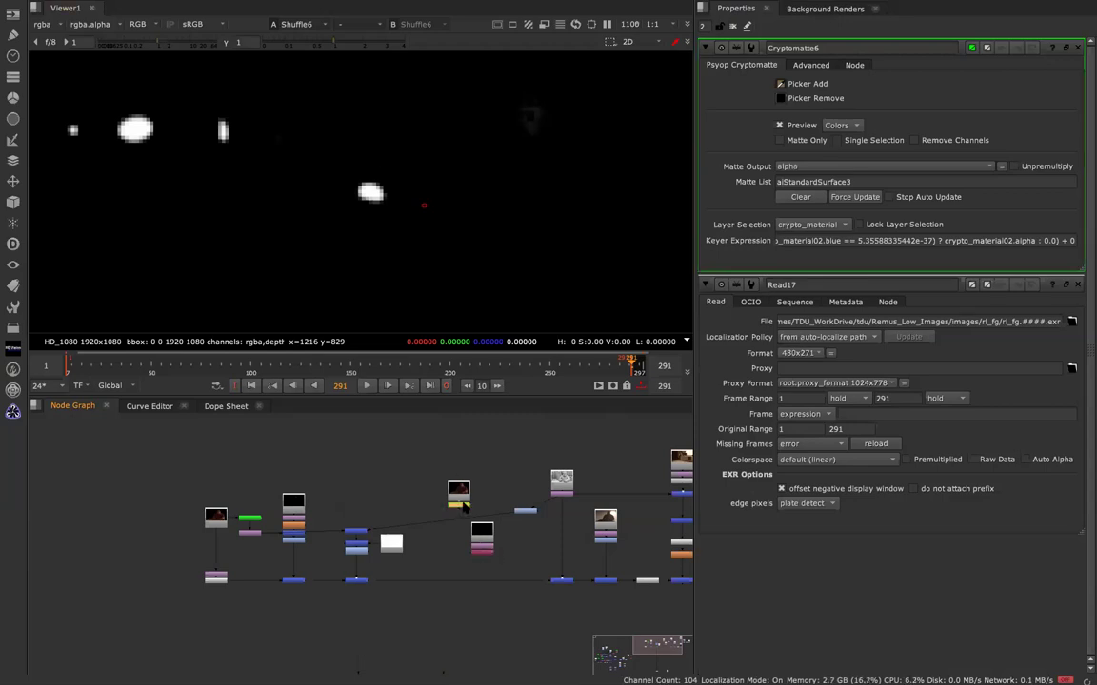
key("1")
left_click(779, 98)
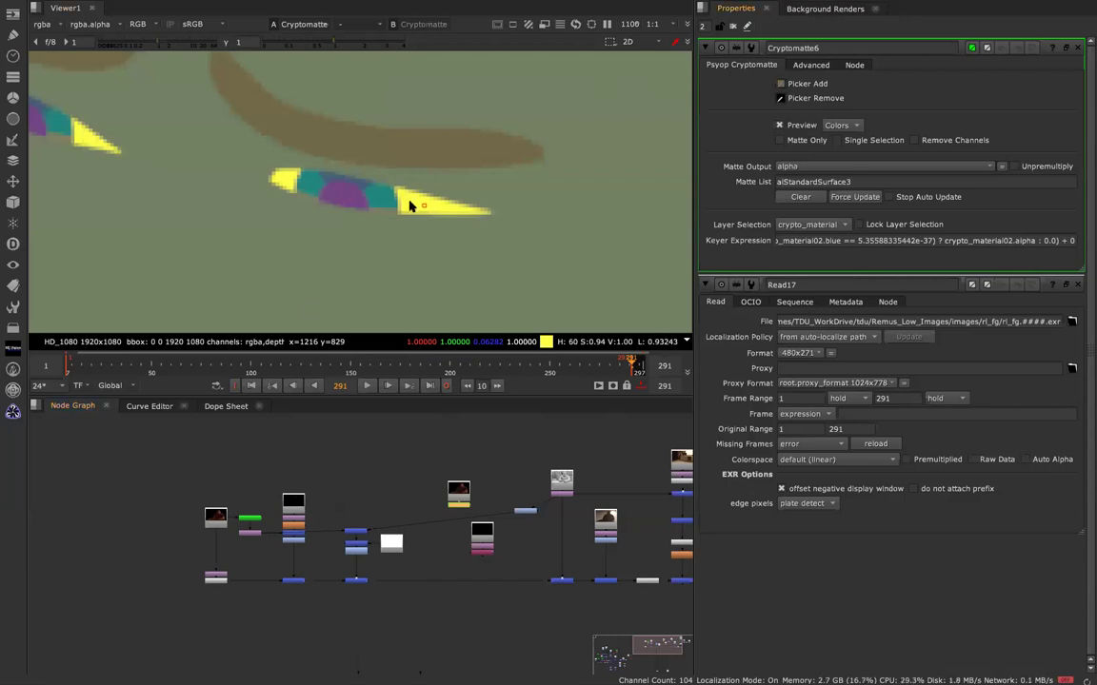
left_click(370, 182)
- Return the Cryptomatte to the crypto_asset layer and add the eyeball on the close-up eye to its matte
left_click(819, 222)
left_click(805, 210)
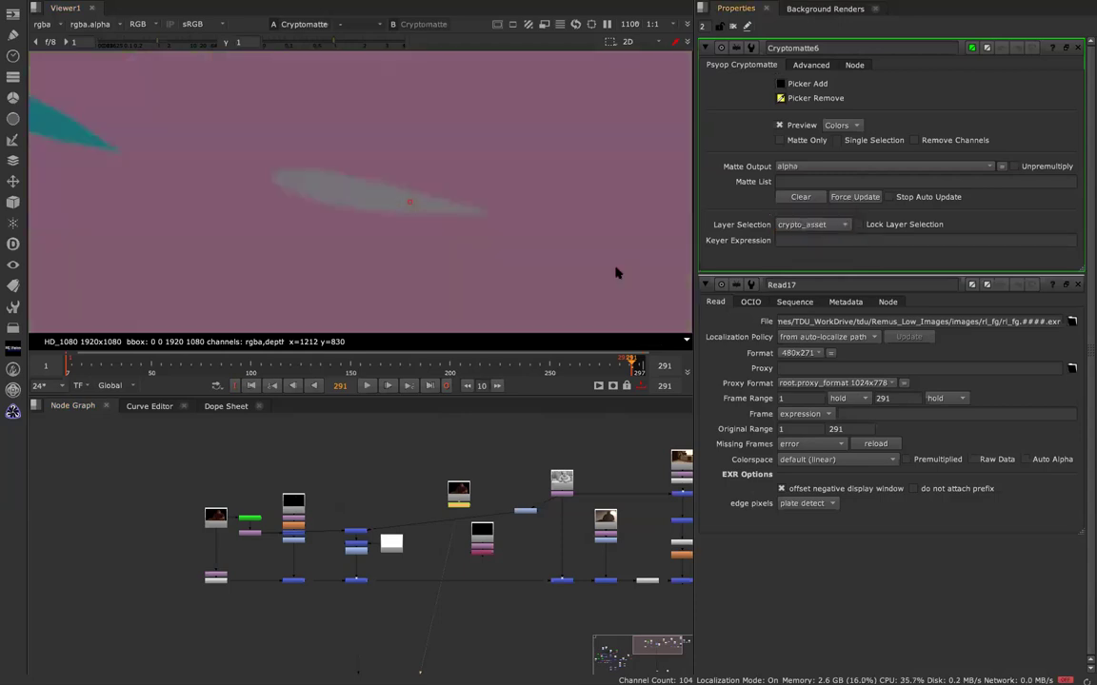
left_click(373, 195, "ctrl")
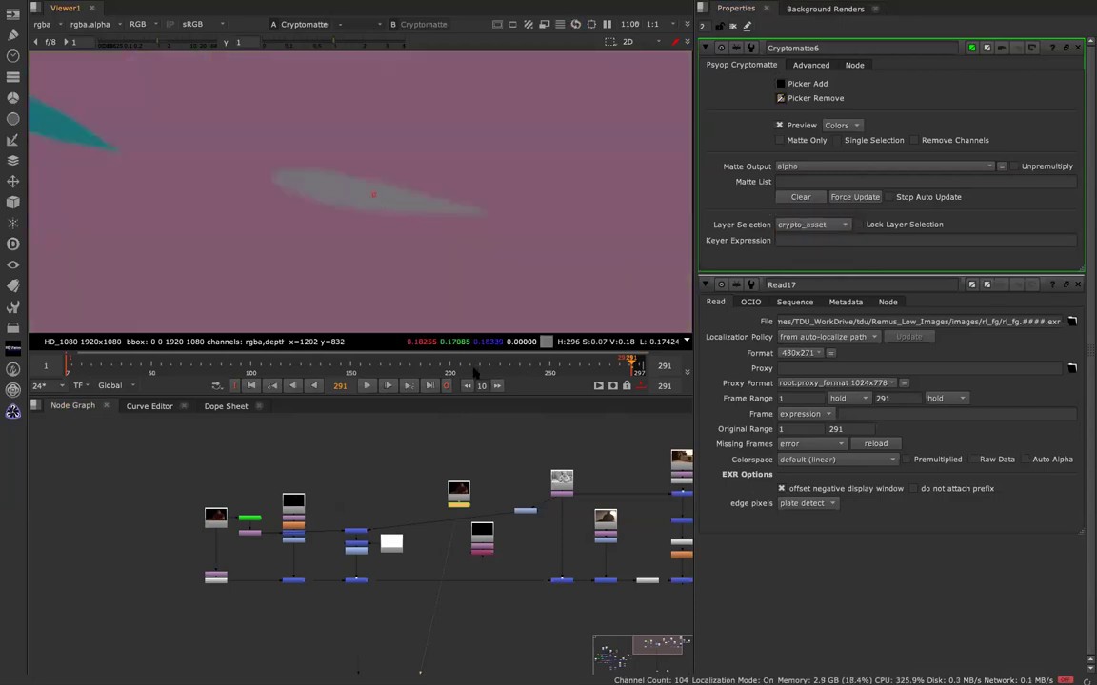
left_click(780, 84)
left_click(360, 198, "ctrl")
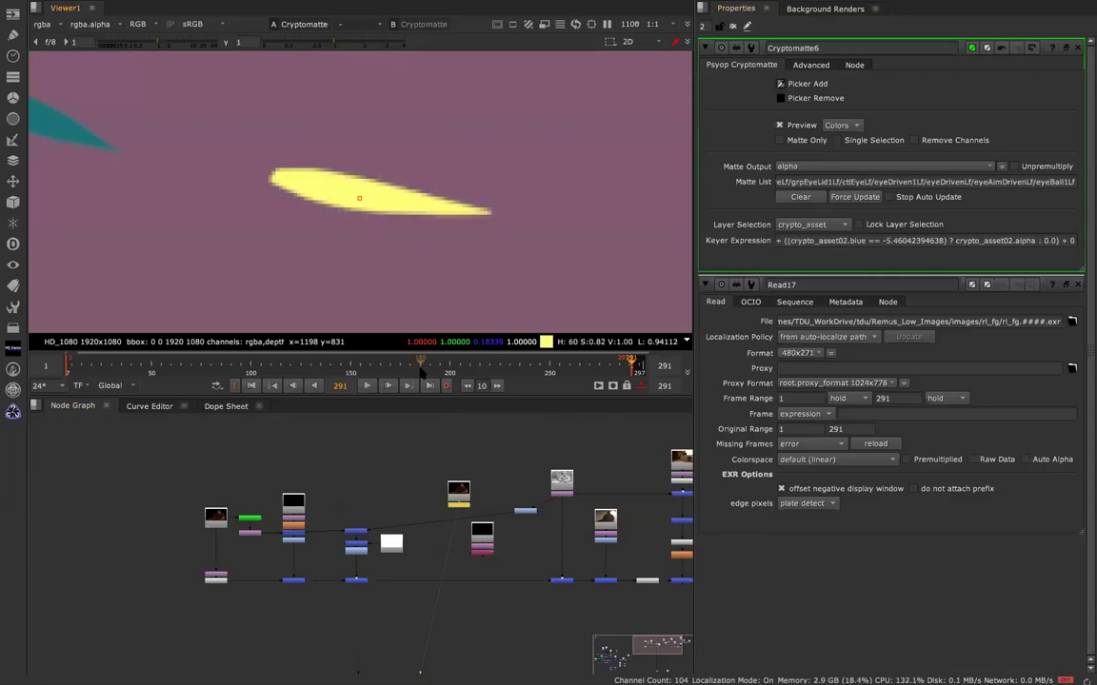
- Rename the new Cryptomatte node as m
left_click(461, 508)
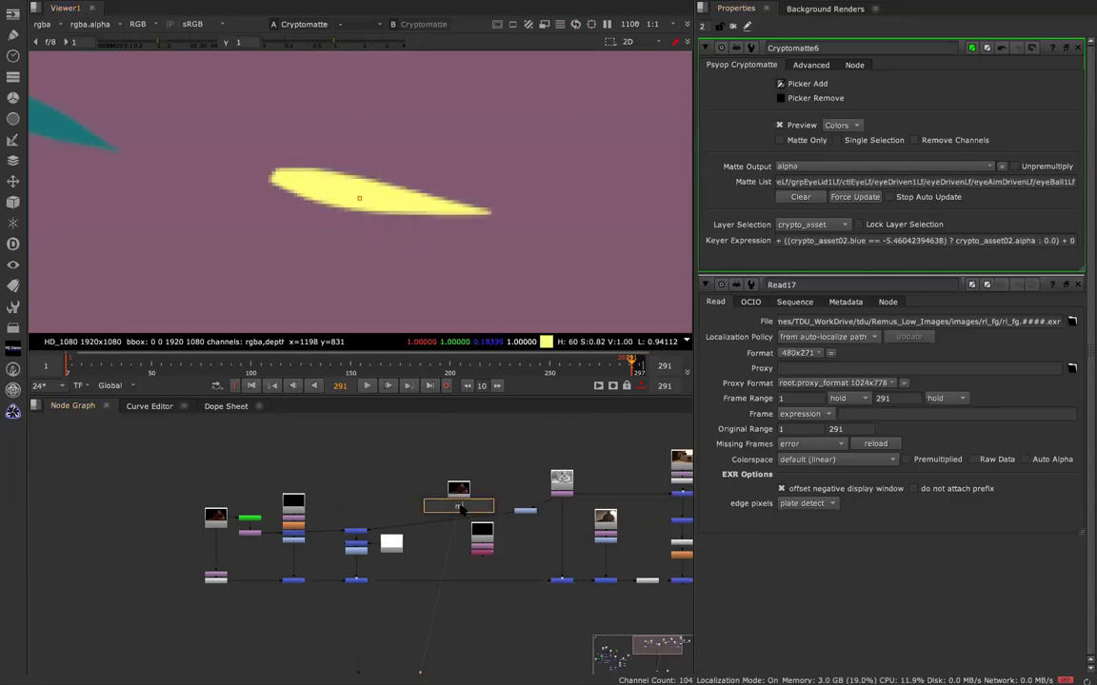
type("m")
key("Return")
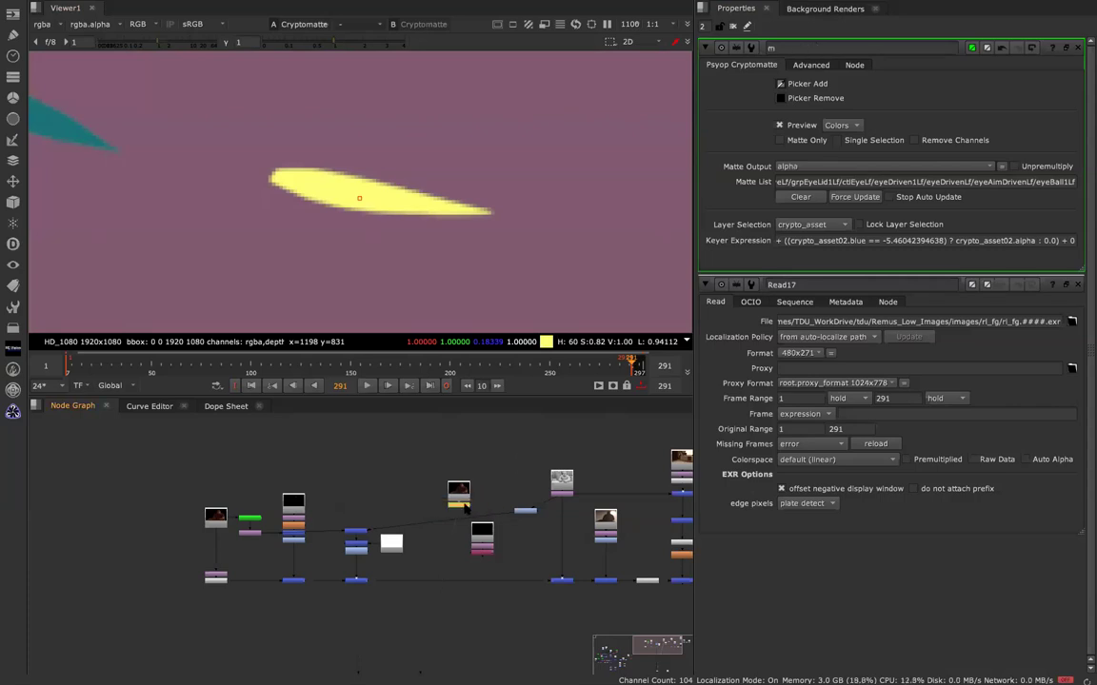
- Combine the Cryptomatte and Read14's Shuffle through a new Merge node set to the in operation
key("m")
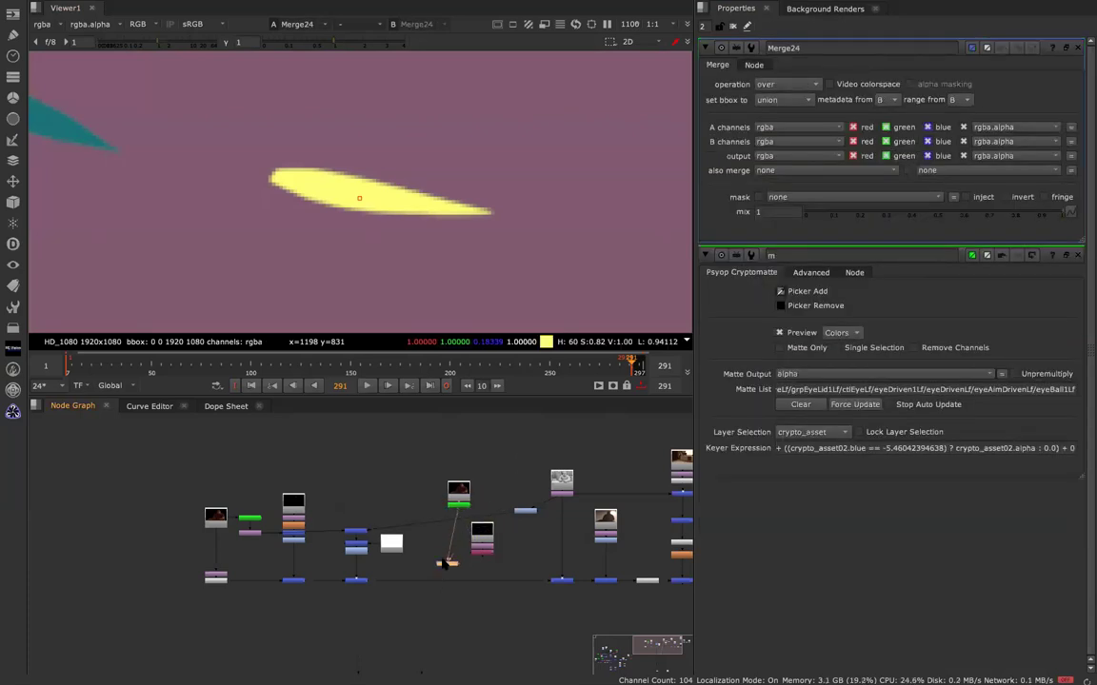
left_click_drag(443, 550, 457, 561)
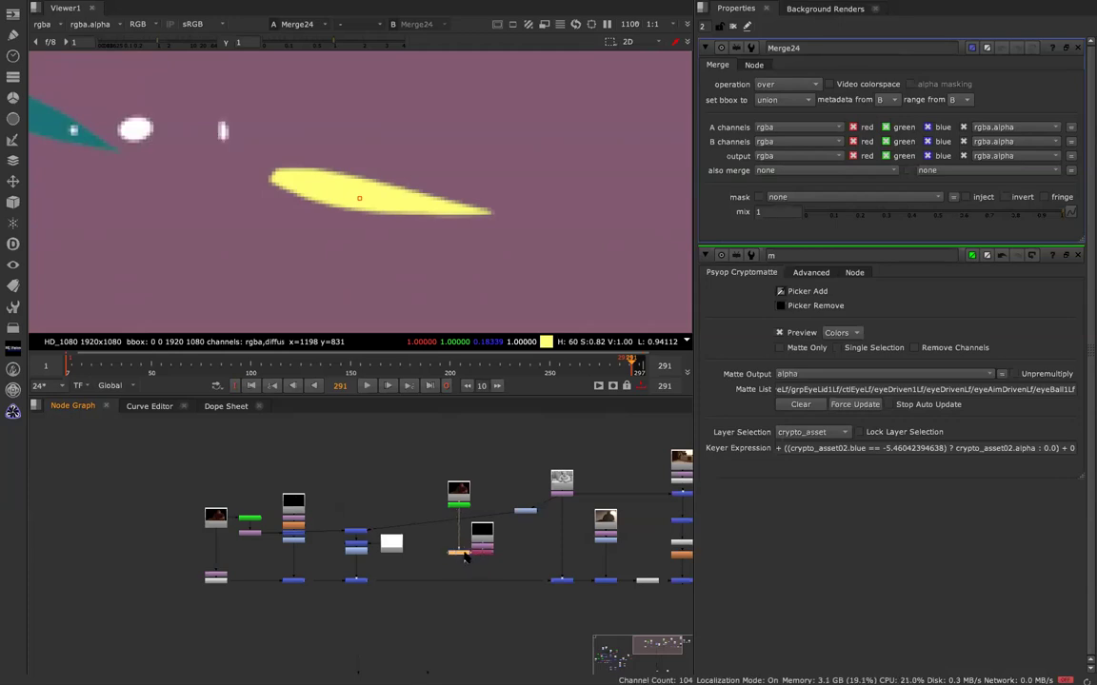
left_click(788, 84)
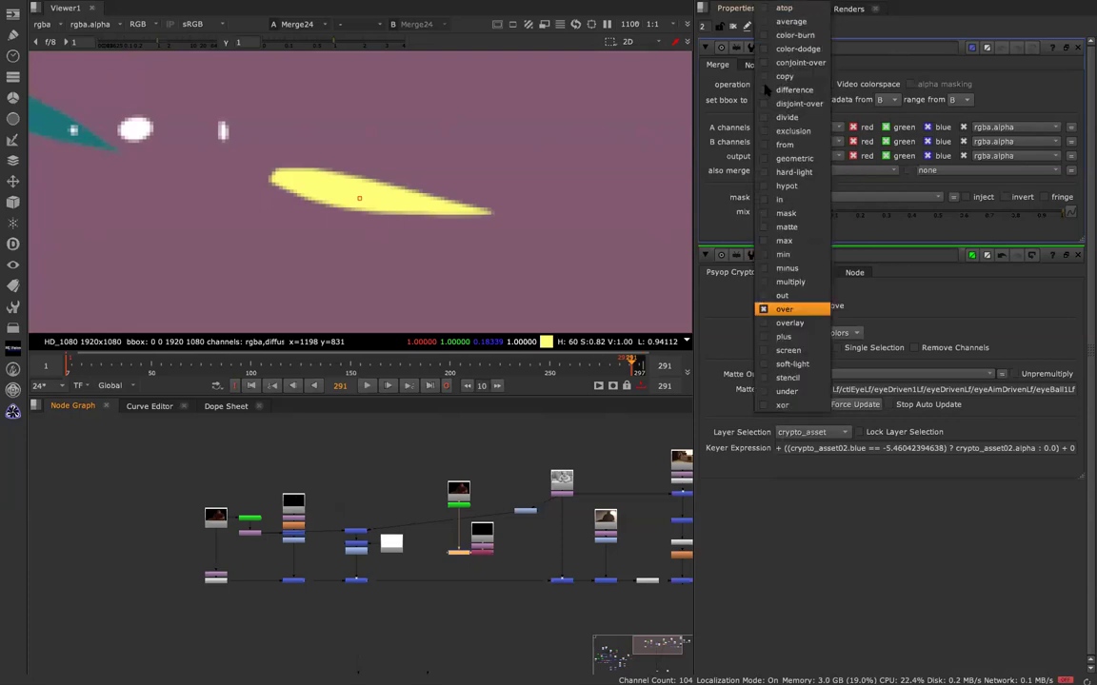
left_click(781, 199)
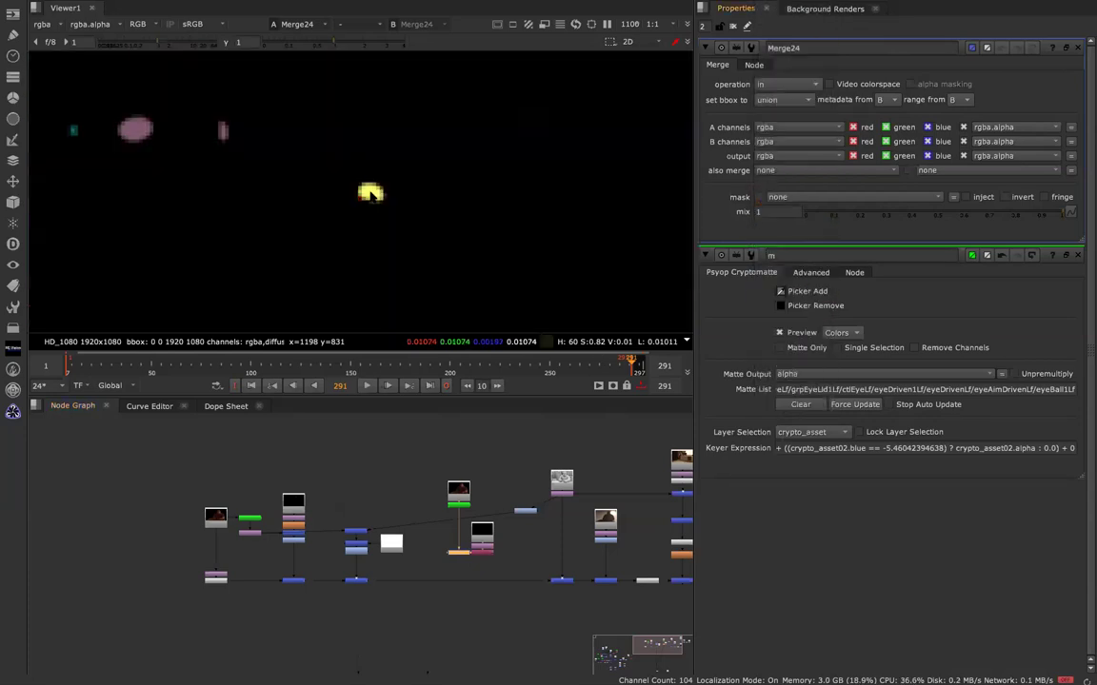
- Swap the in merge's inputs so the Shuffle feeds A and the Cryptomatte feeds B, repositioning the merge beside the Shuffle
scroll(475, 534, "up", 5)
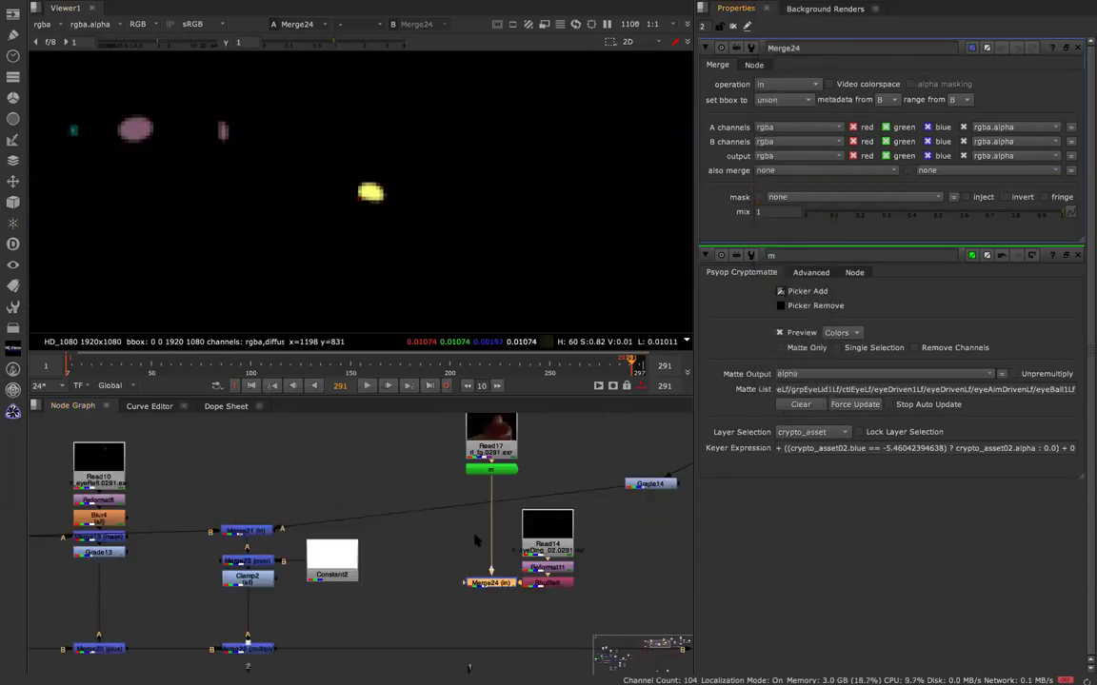
left_click(539, 592)
left_click_drag(487, 591, 476, 587)
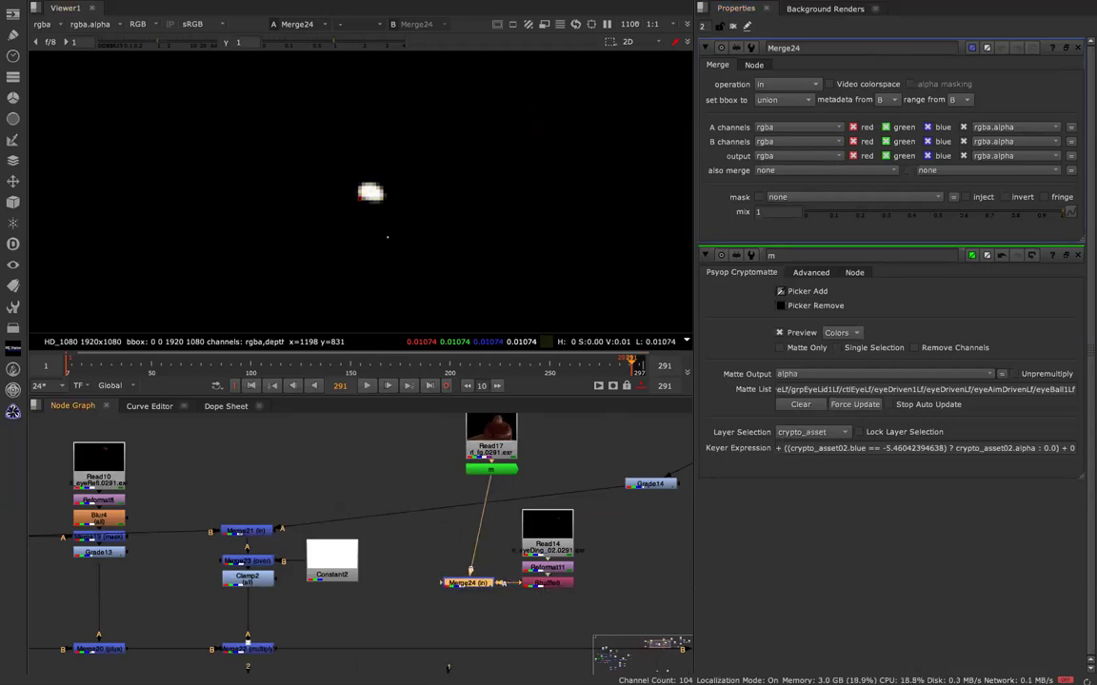
left_click_drag(479, 583, 492, 588)
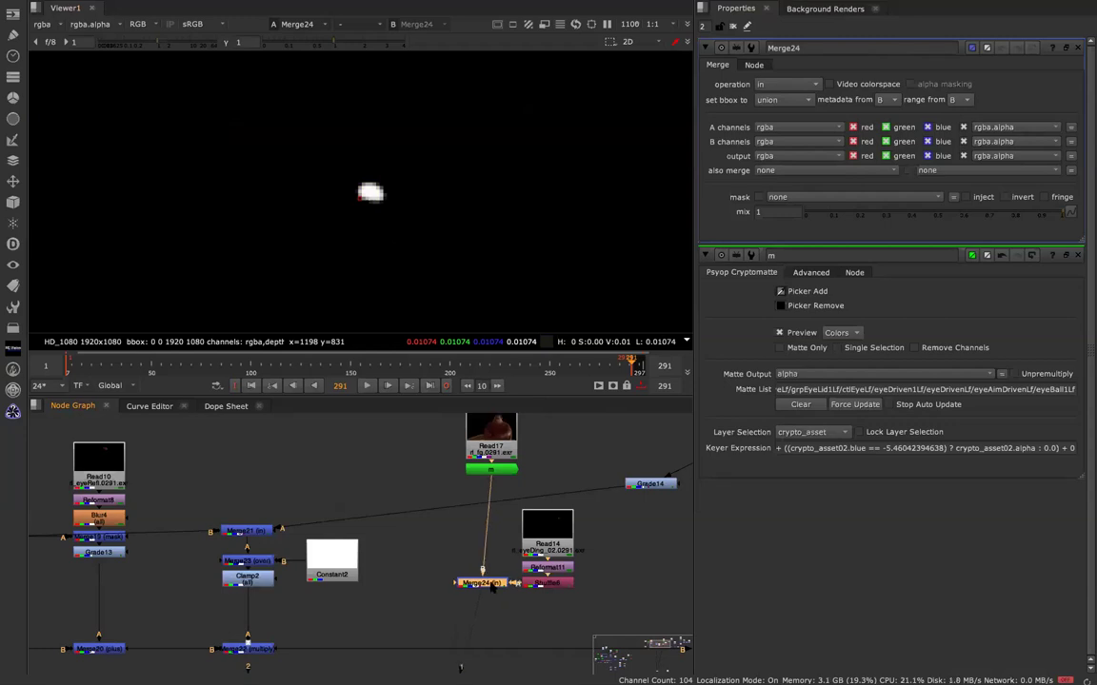
- Merge the isolated highlight onto the main comp line with a plus operation, and tidy the branch's node alignment
key("m")
left_click_drag(628, 584, 481, 649)
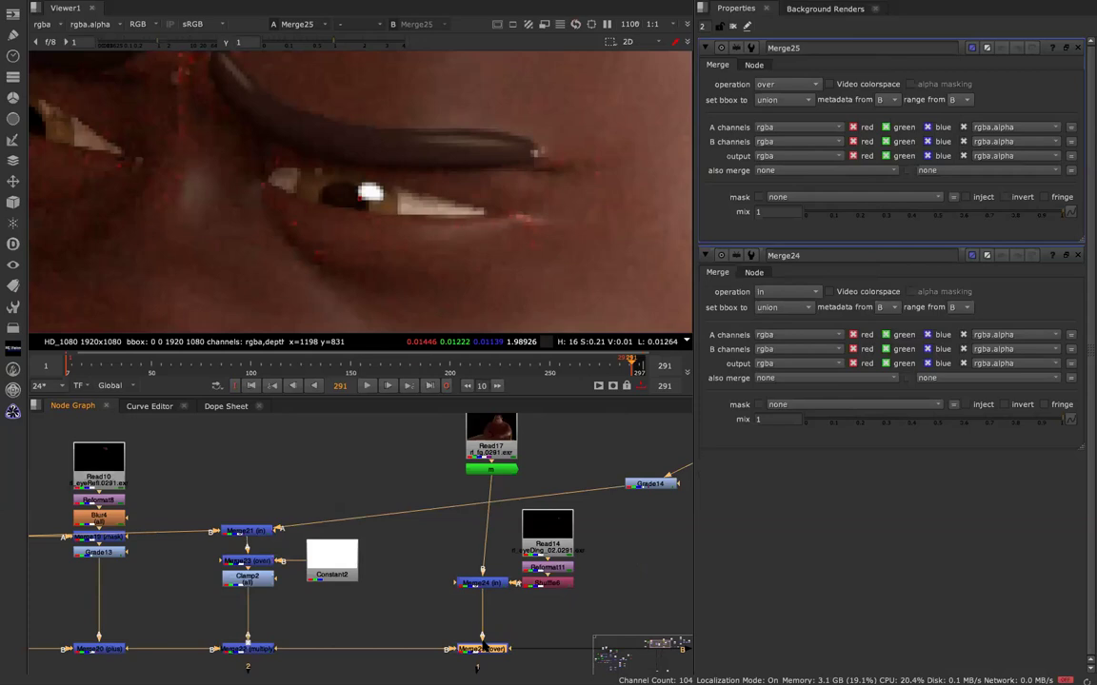
left_click(776, 88)
left_click(792, 333)
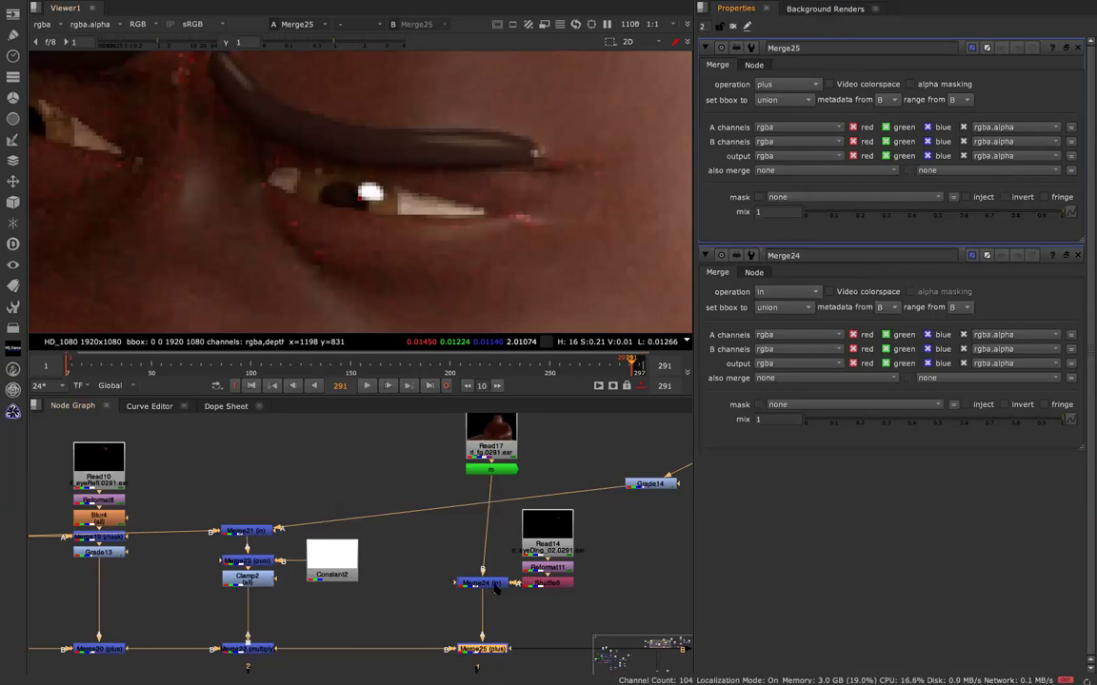
left_click_drag(428, 492, 573, 563)
left_click_drag(496, 651, 506, 650)
- Add a Glow node fed by the in merge, view its output, and set the glow size to 5
left_click(548, 607)
key("Tab")
type("gl")
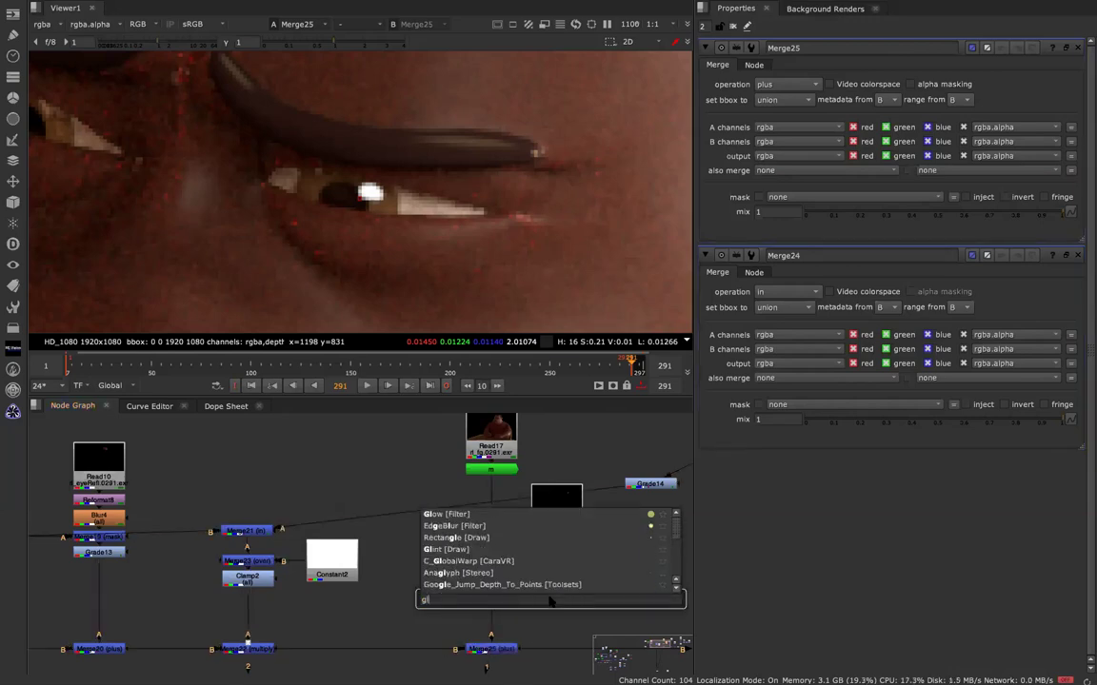
key("Return")
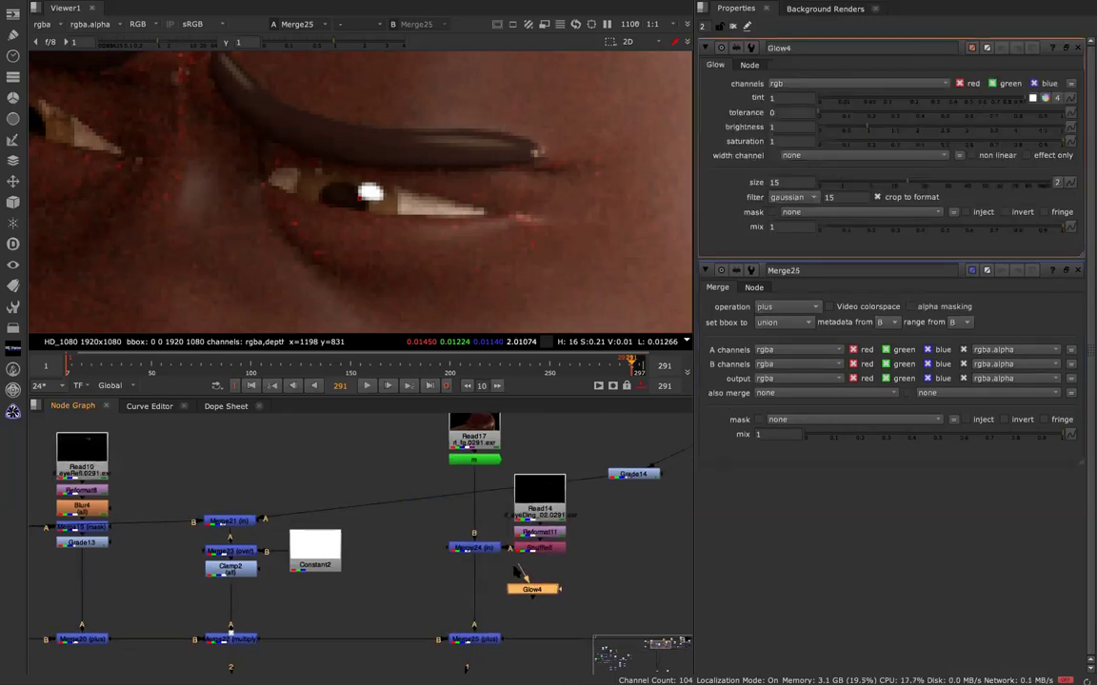
left_click_drag(491, 555, 455, 533)
left_click_drag(507, 576, 516, 564)
key("1")
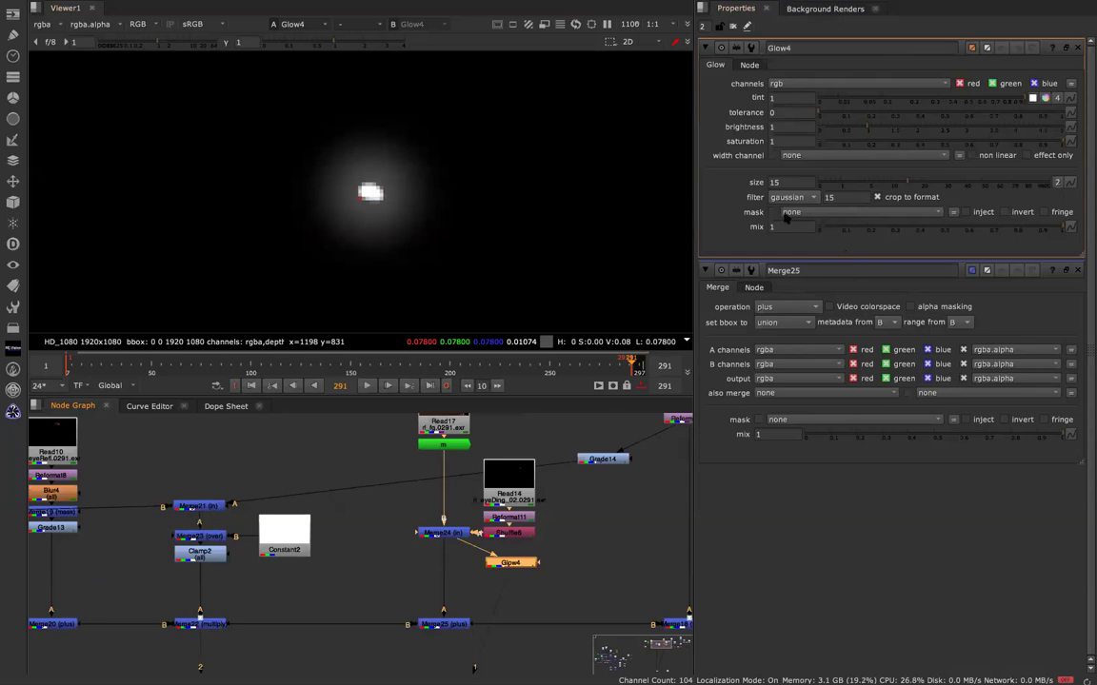
left_click(788, 182)
type("3")
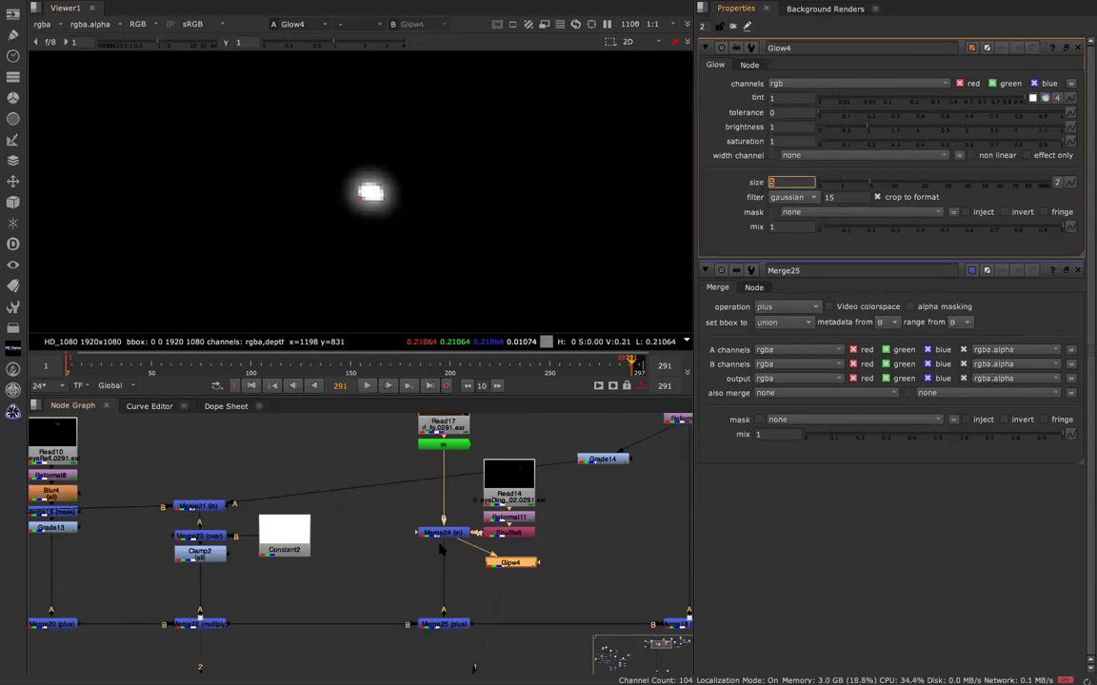
- Route the Glow into the plus merge, align it beneath the in merge, and display the plus merge's output
left_click(451, 546)
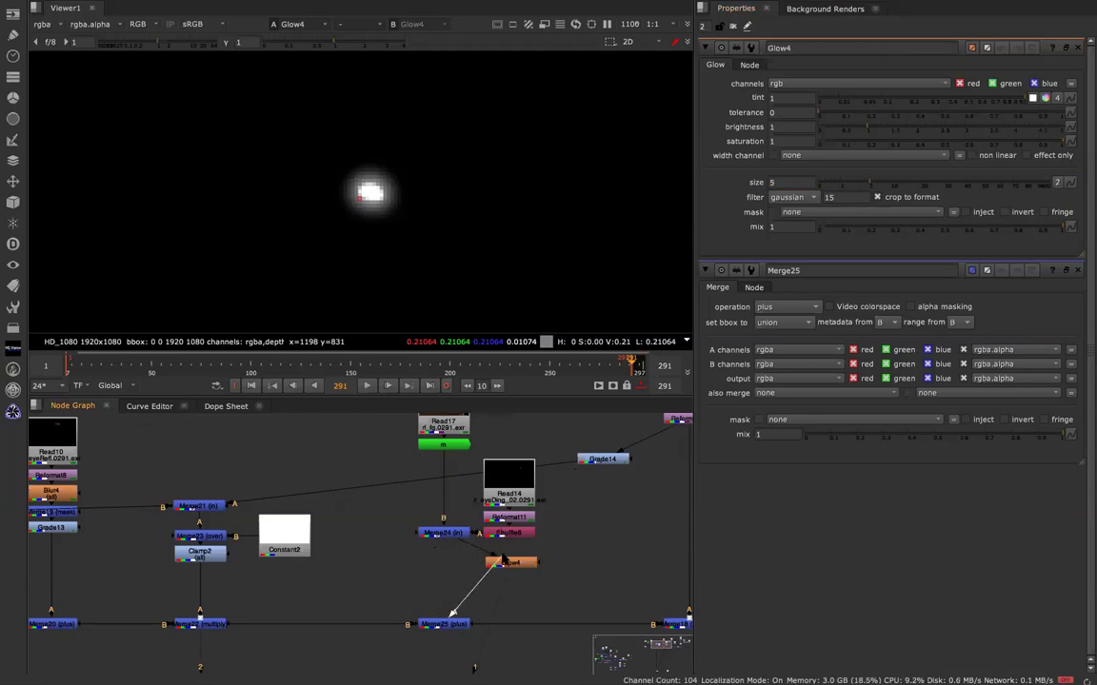
left_click_drag(511, 563, 443, 563)
left_click(444, 624)
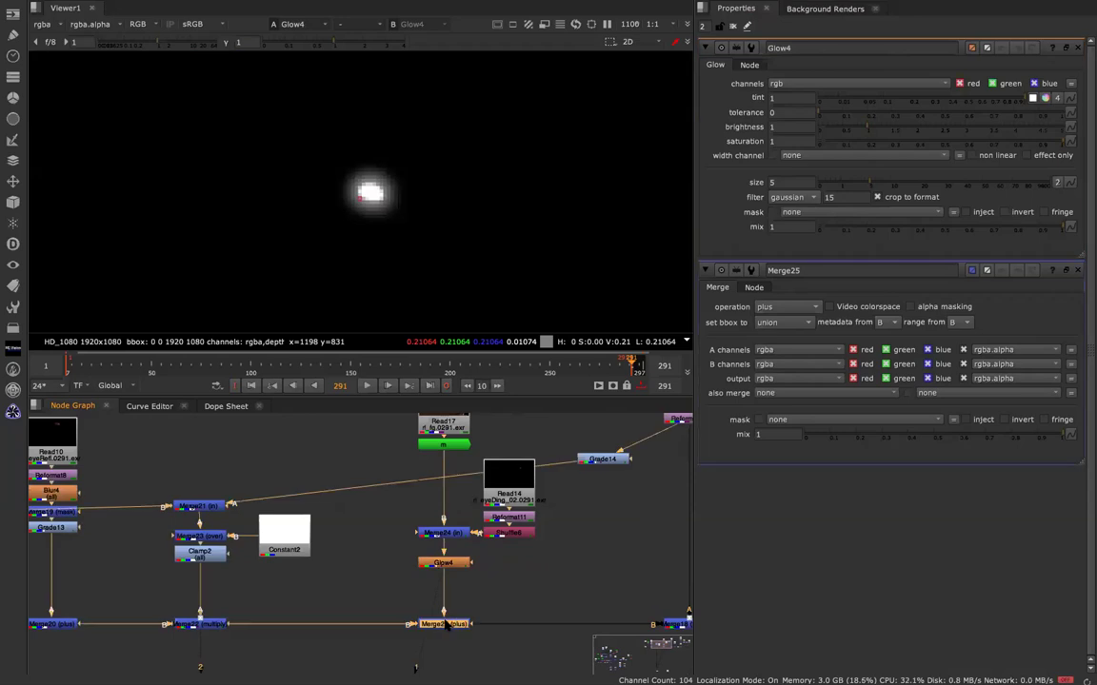
key("1")
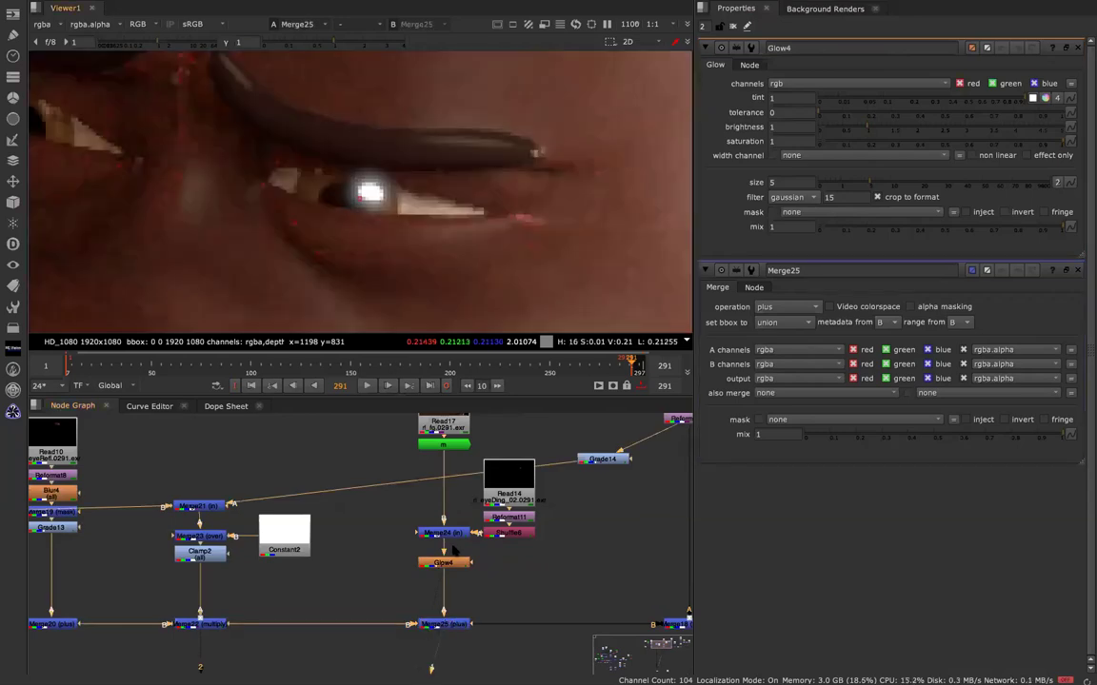
- Add a Grade node below Glow4 and lower its gain to 0.2
left_click(455, 563)
key("Tab")
type("gra")
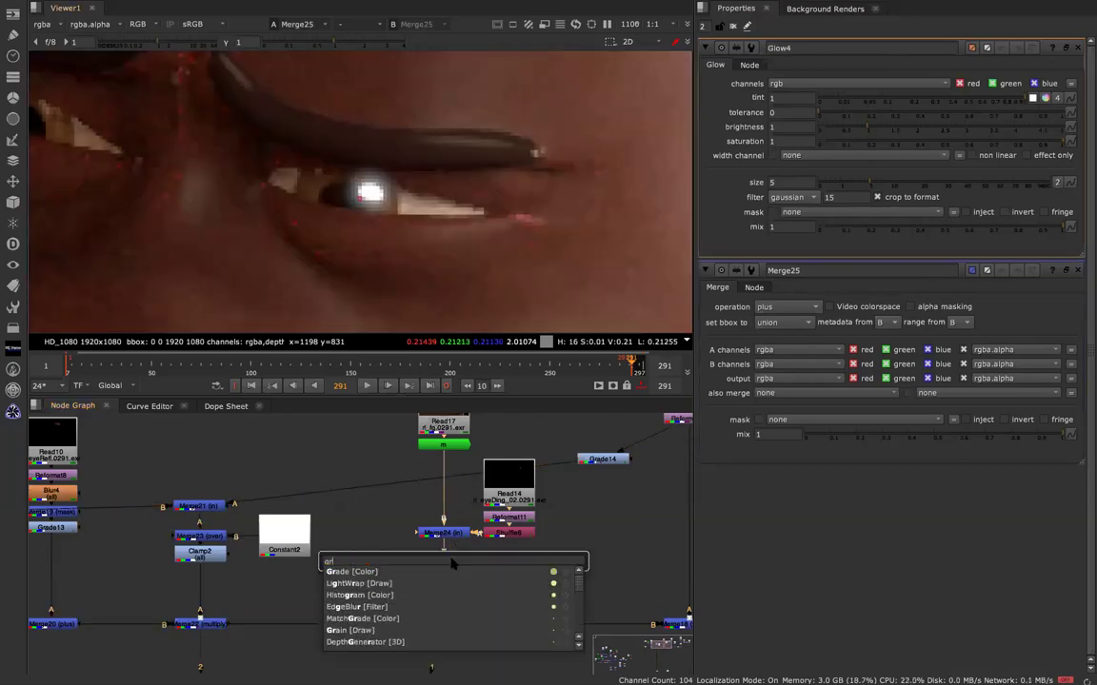
key("Return")
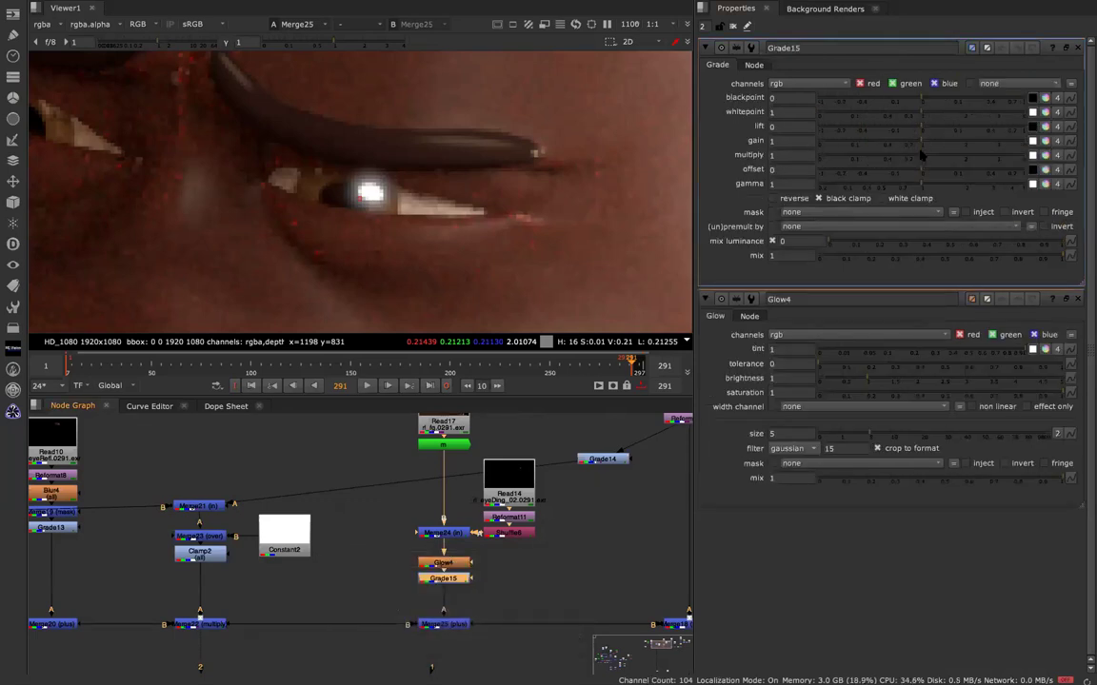
left_click_drag(920, 142, 864, 148)
- Set Glow4's brightness to 4 and its size to 2
left_click(443, 562)
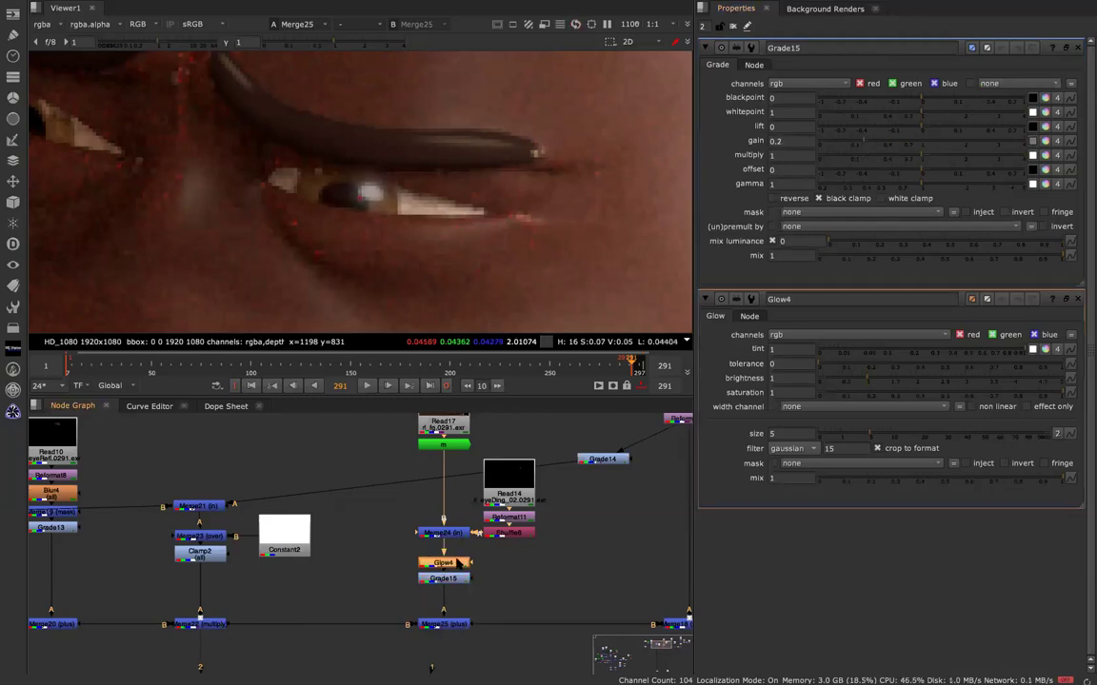
left_click_drag(786, 127, 729, 126)
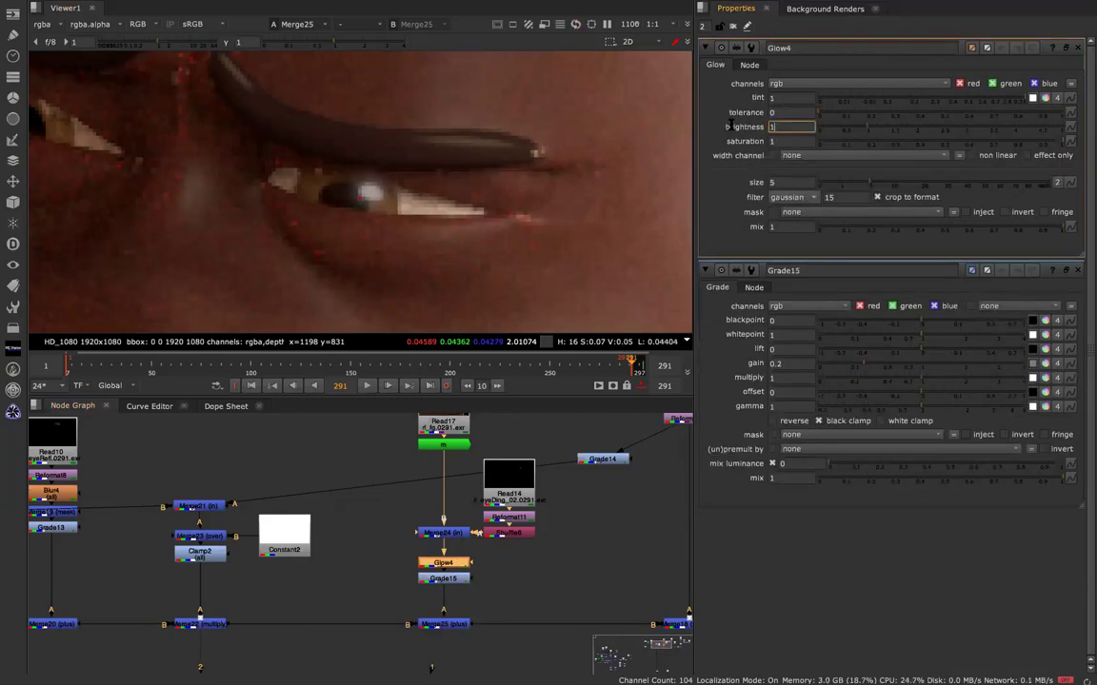
type("3")
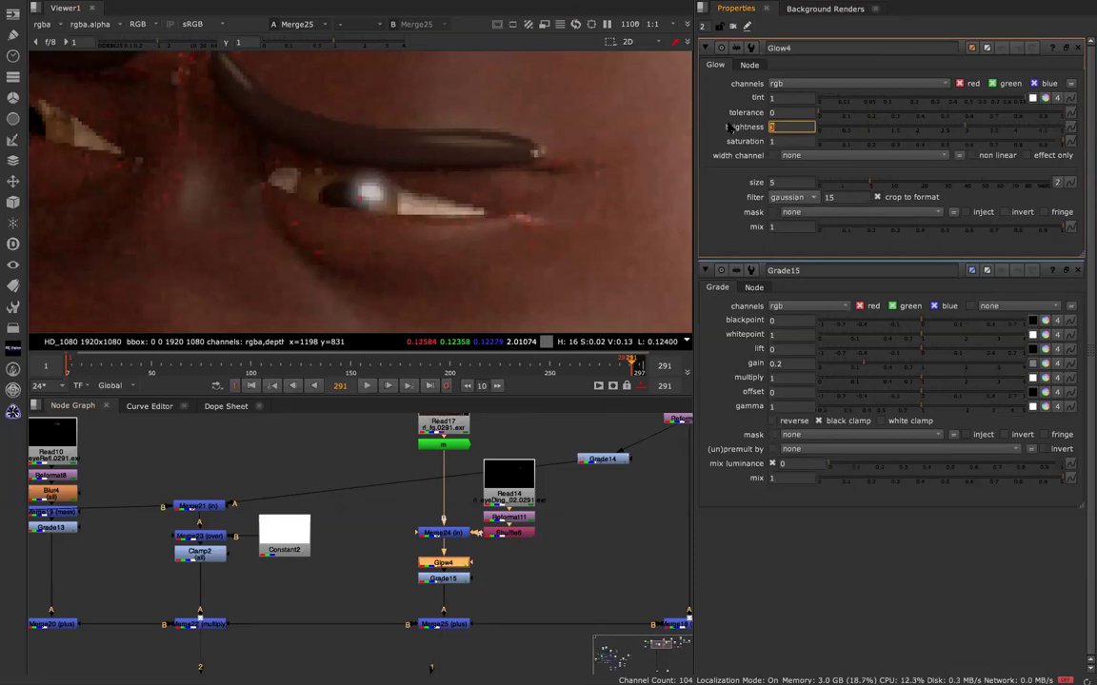
type("4")
key("Return")
left_click(787, 187)
left_click_drag(785, 184, 729, 186)
type("2")
key("Return")
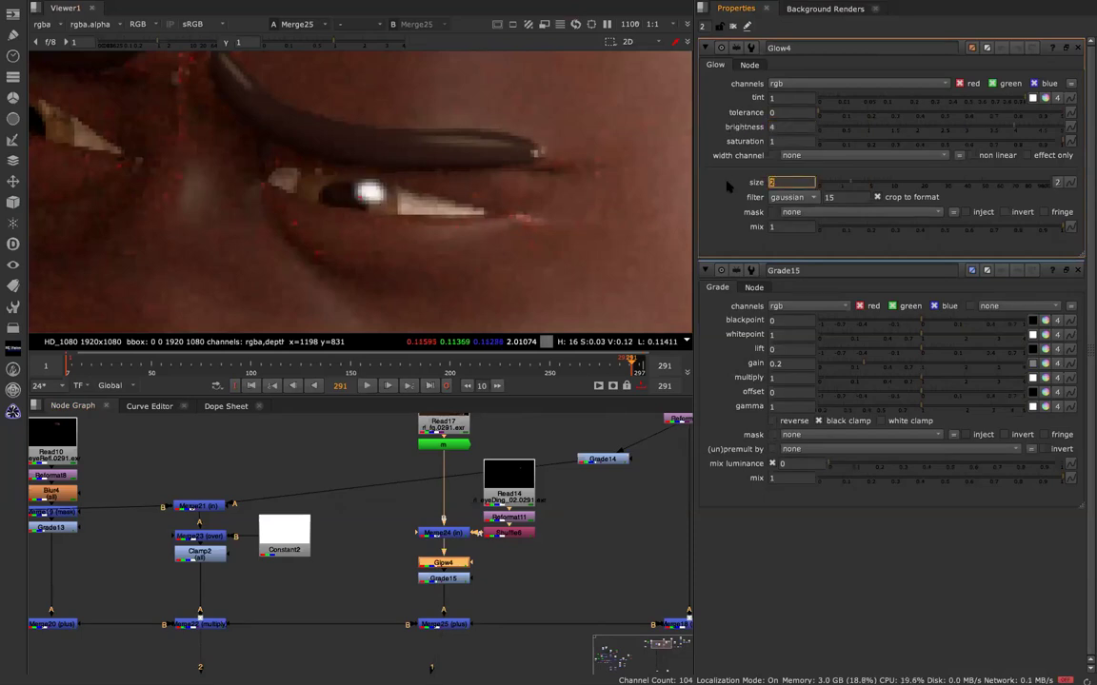
- Lower the highlight Grade's gain to 0.055 and check the eyes within the whole head
double_click(450, 580)
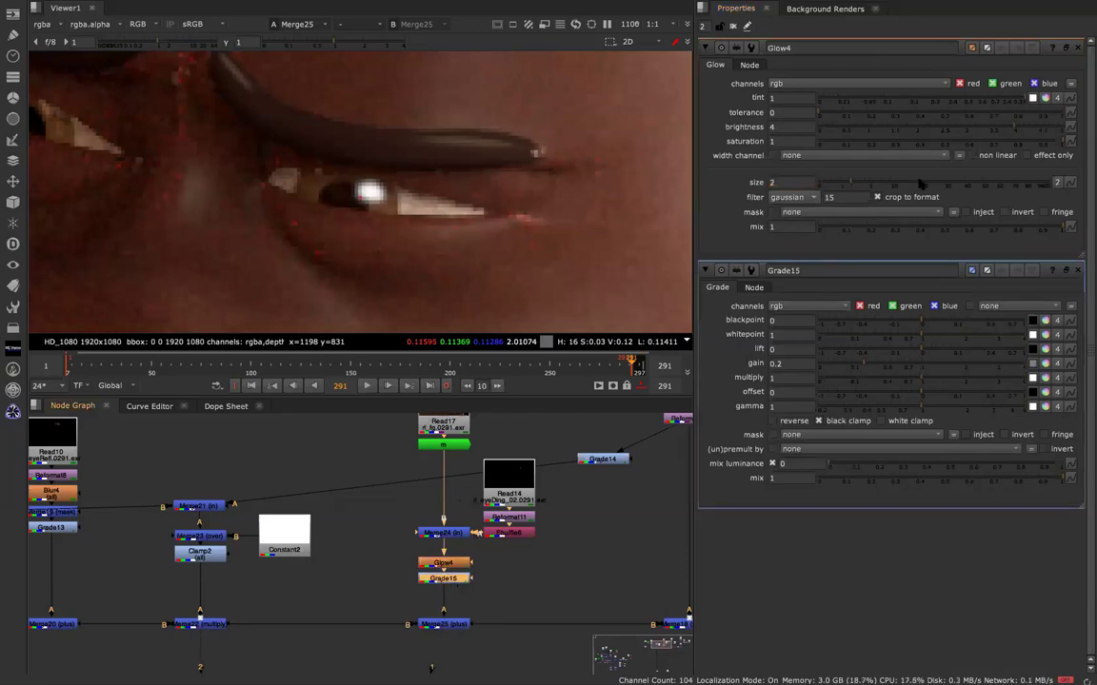
left_click_drag(860, 143, 841, 143)
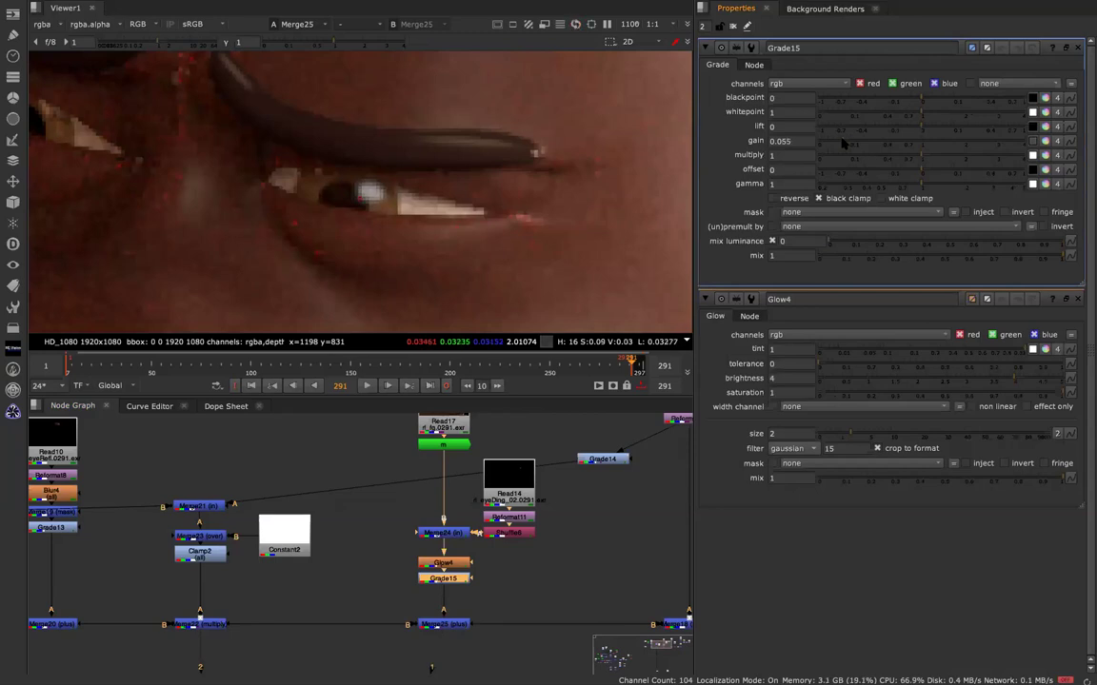
key("f")
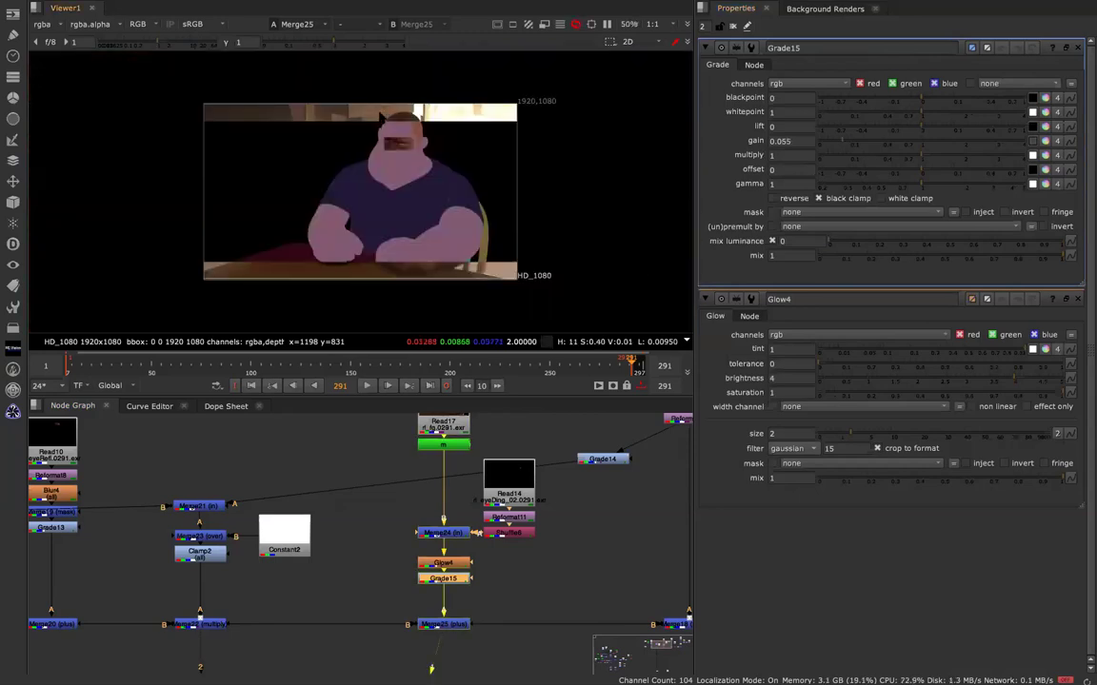
scroll(381, 118, "up", 5)
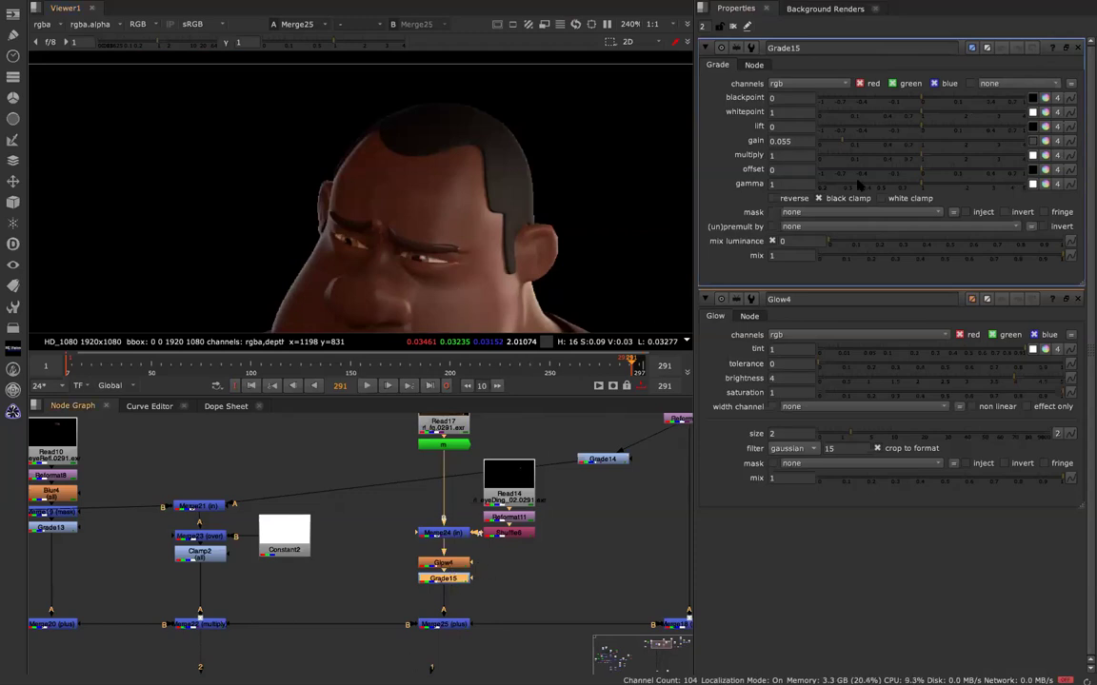
- Tint the highlight Grade's multiply warm orange, with red 1, green 0.609074 and blue 0.144188
key("ctrl")
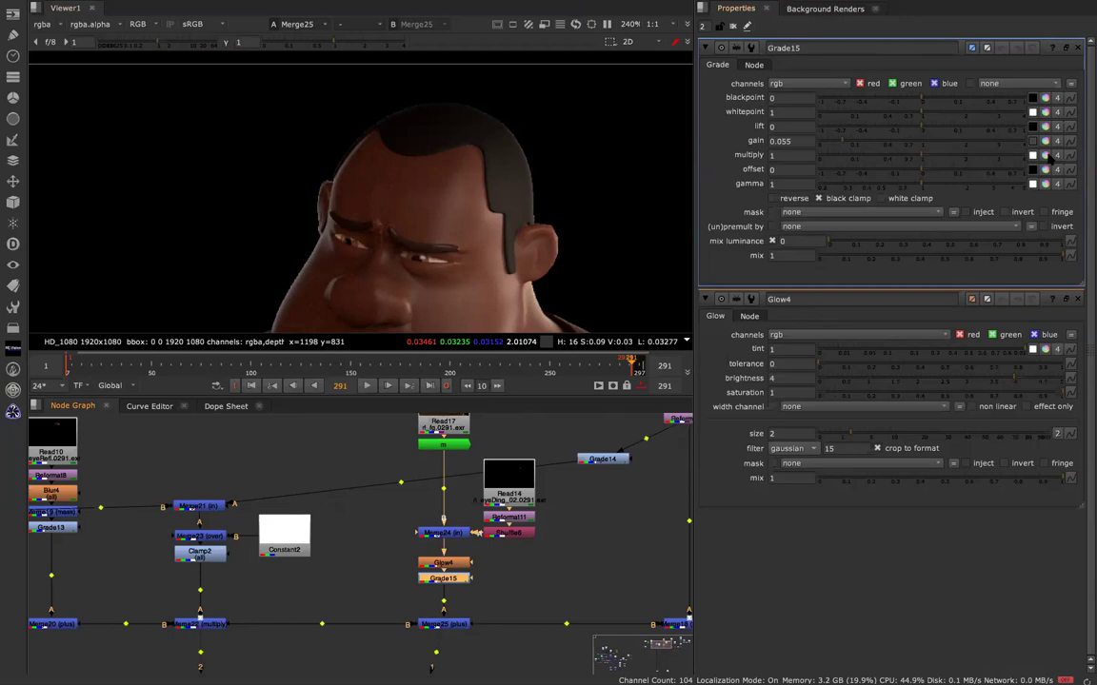
left_click(1045, 157, "ctrl")
left_click(628, 374)
mouse_move(628, 373)
left_mouse_down()
mouse_move(651, 360)
mouse_move(646, 345)
mouse_move(663, 357)
mouse_move(673, 345)
left_mouse_up()
left_click_drag(663, 349, 667, 347)
left_click(571, 106)
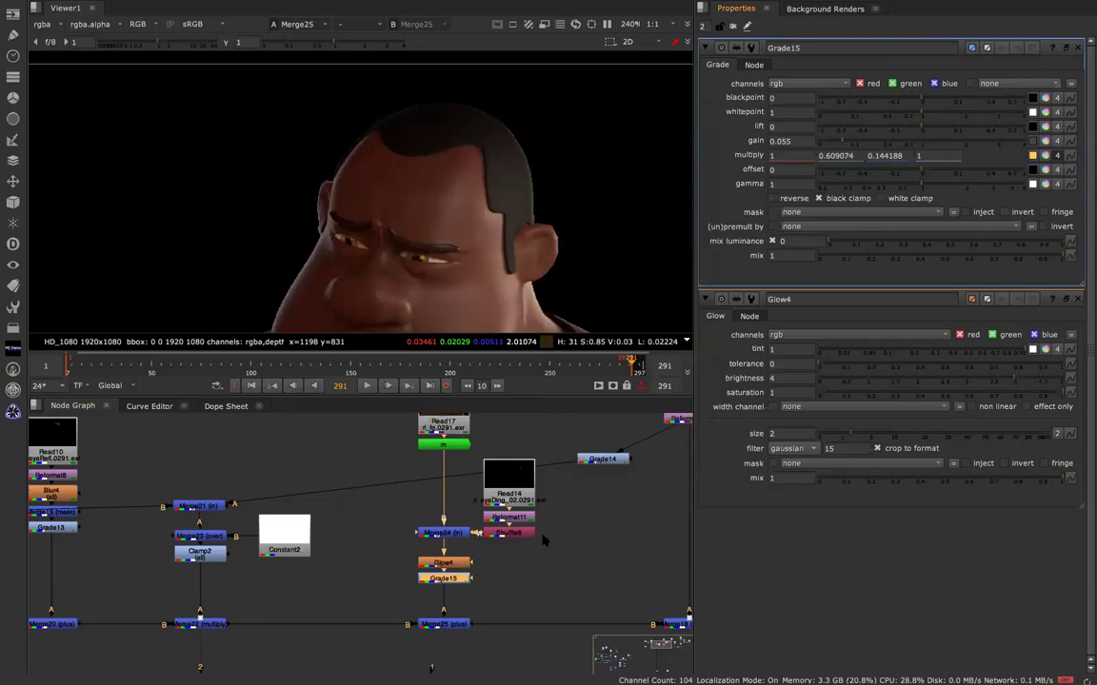
- Display the output of the last merge on the main comp line, with the whole frame fitted in view
scroll(541, 533, "down", 5)
scroll(533, 532, "up", 3)
middle_click_drag(486, 524, 336, 526)
left_click(477, 555)
key("1")
key("f")
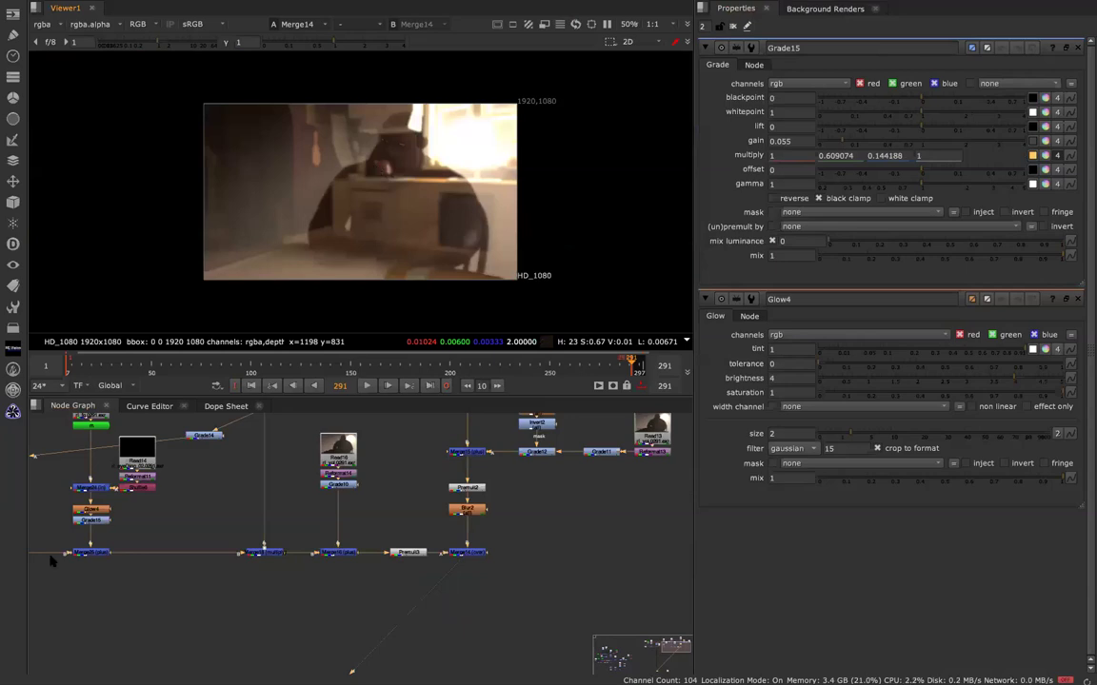
- Examine the alpha channel at Unpremult3 and at each successive merge along the main comp line
middle_click_drag(173, 521, 542, 576)
left_click(122, 612)
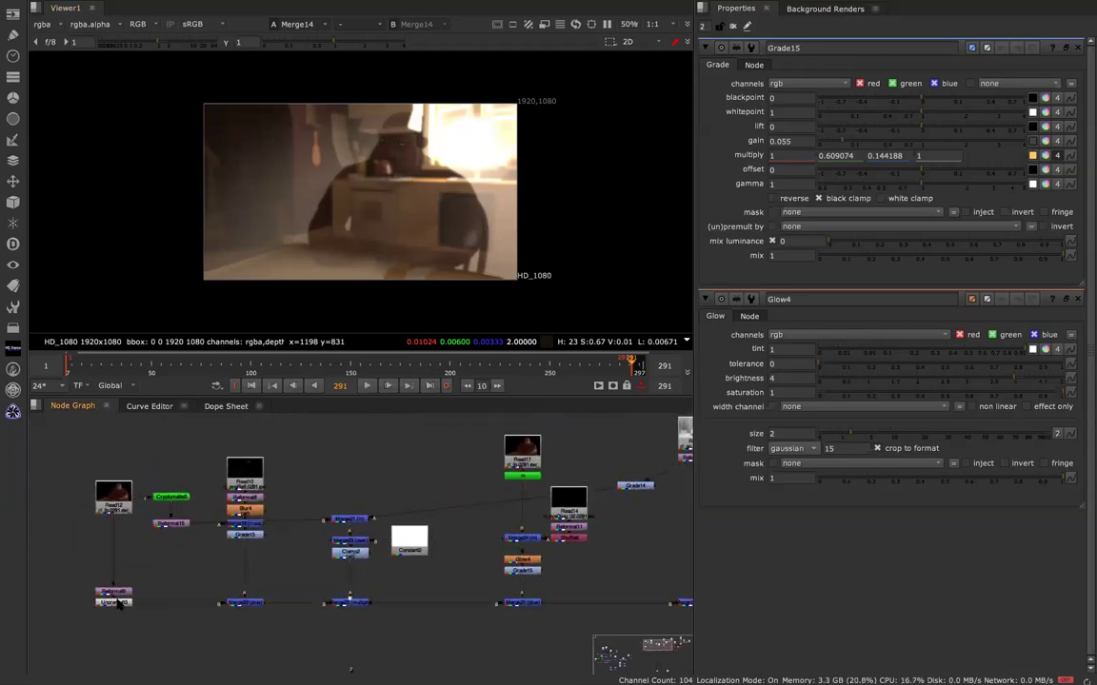
key("1")
key("a")
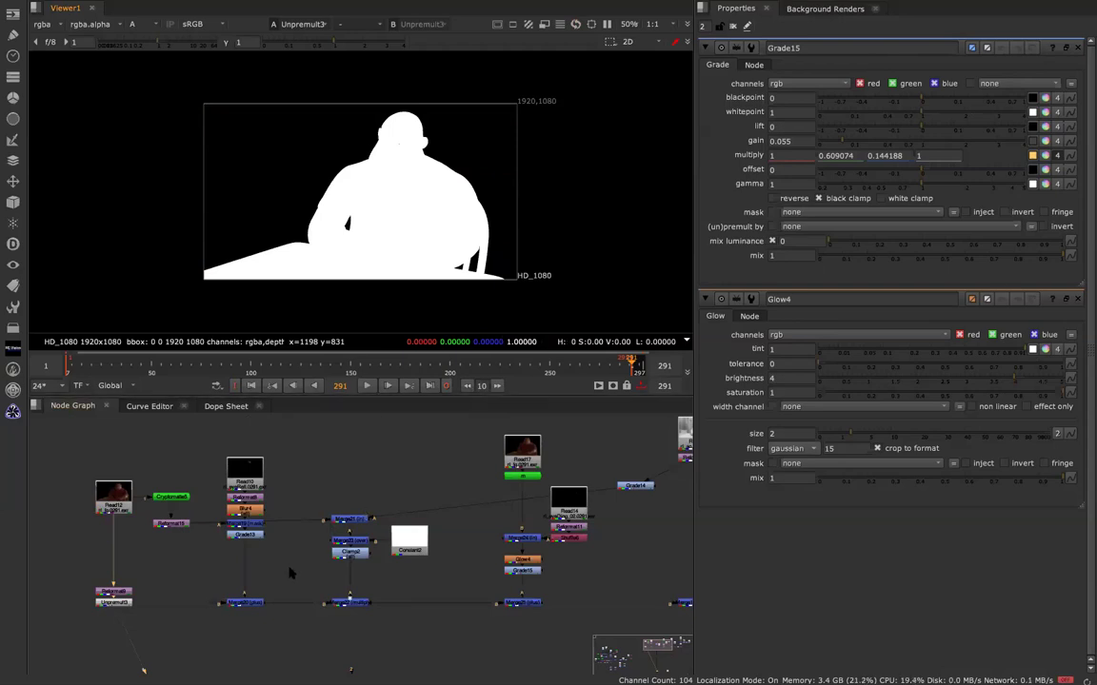
left_click(248, 603)
key("1")
left_click(350, 603)
key("1")
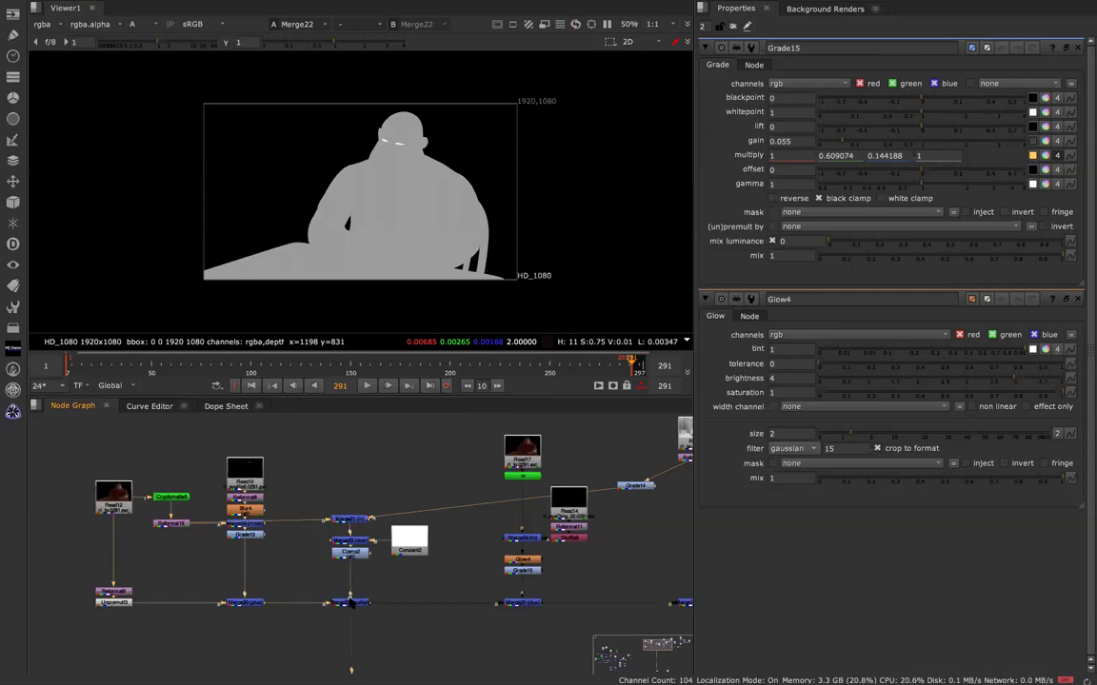
left_click(521, 601)
key("1")
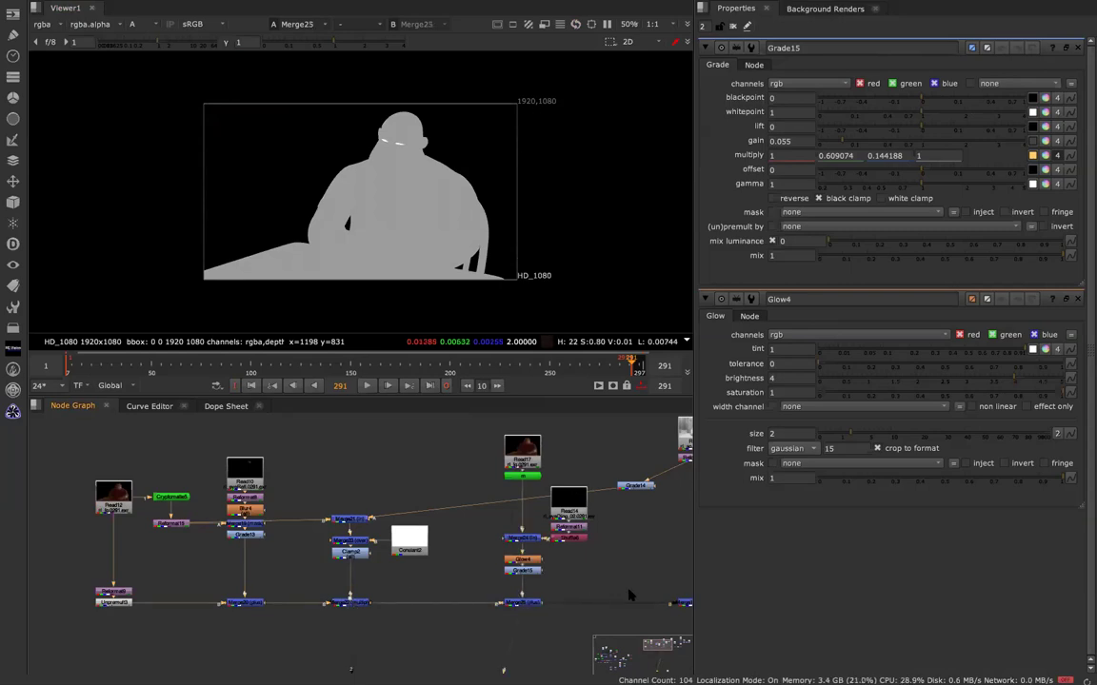
middle_click_drag(637, 588, 461, 592)
left_click(519, 607)
key("1")
left_click(594, 608)
key("1")
left_click(174, 607)
key("1")
scroll(176, 581, "up", 5)
scroll(176, 580, "down", 4)
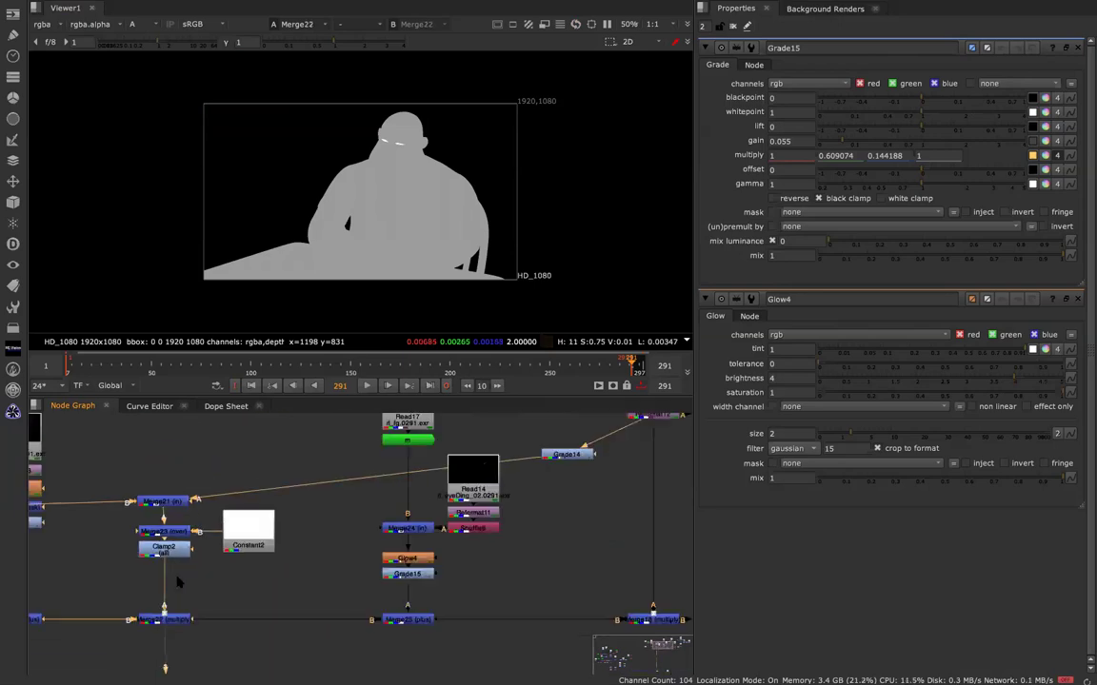
- Inspect the alpha through the multiply branch, from the in merge and Clamp2 to the multiply merge
left_click(170, 531)
key("1")
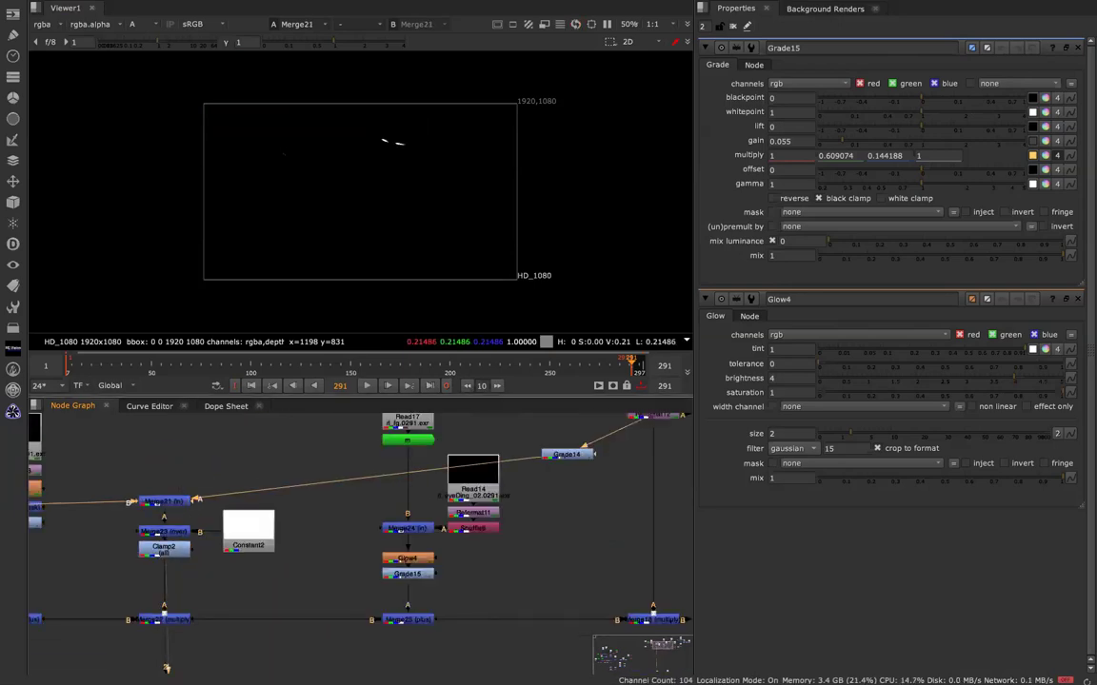
key("1")
left_click(174, 554)
key("1")
left_click(177, 620)
key("1")
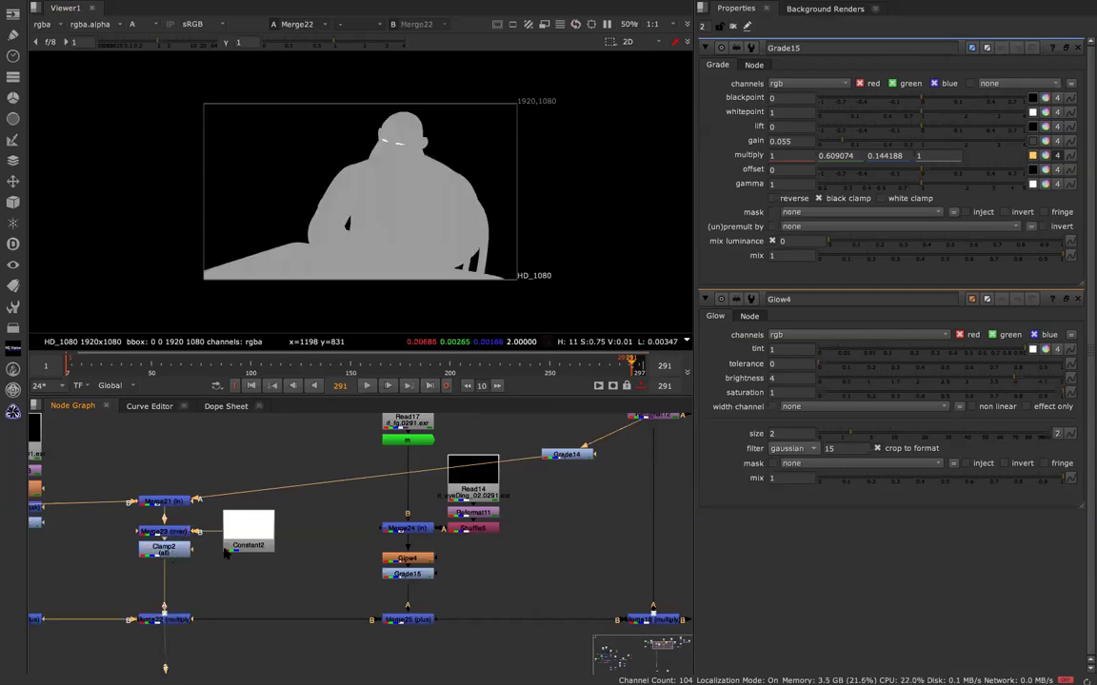
- Open Clamp2's properties and compare the alpha of the Merge20 plus with that of the Merge22 multiply
left_click_drag(225, 568, 202, 567)
double_click(167, 550)
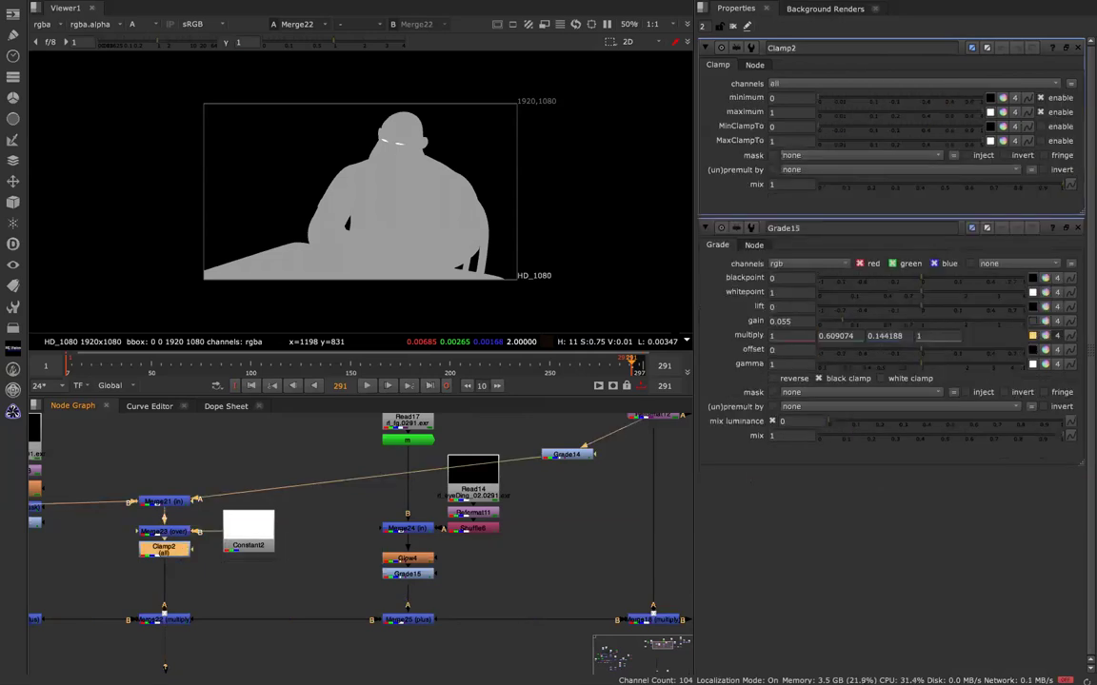
middle_click_drag(107, 636, 344, 574)
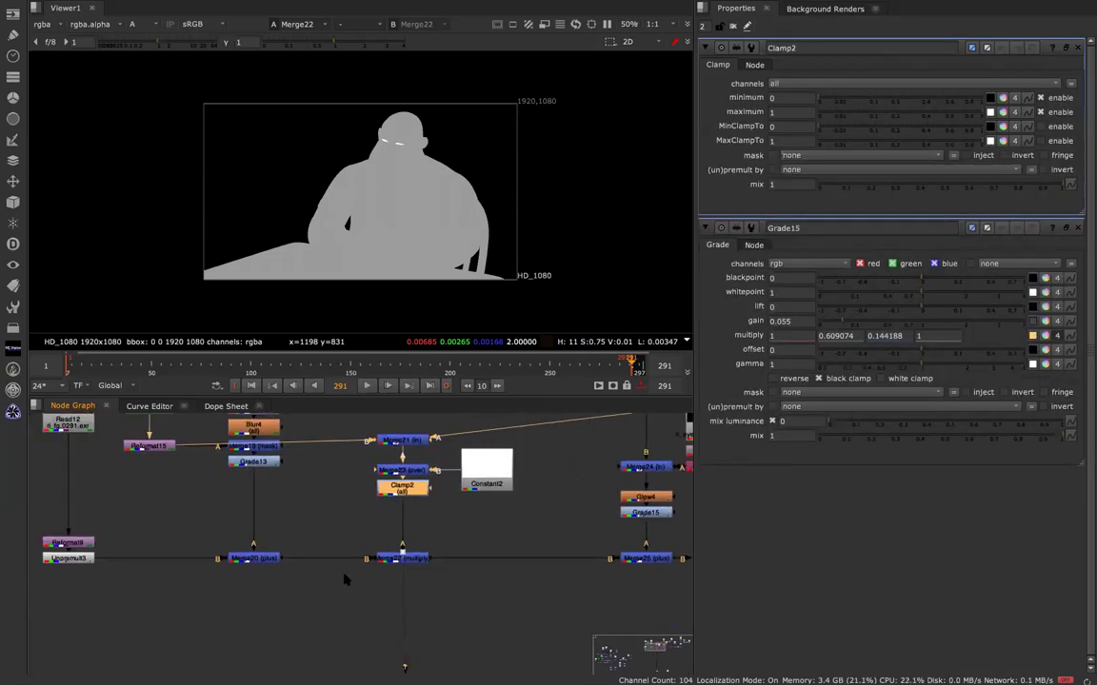
left_click(255, 560)
key("1")
left_click(408, 560)
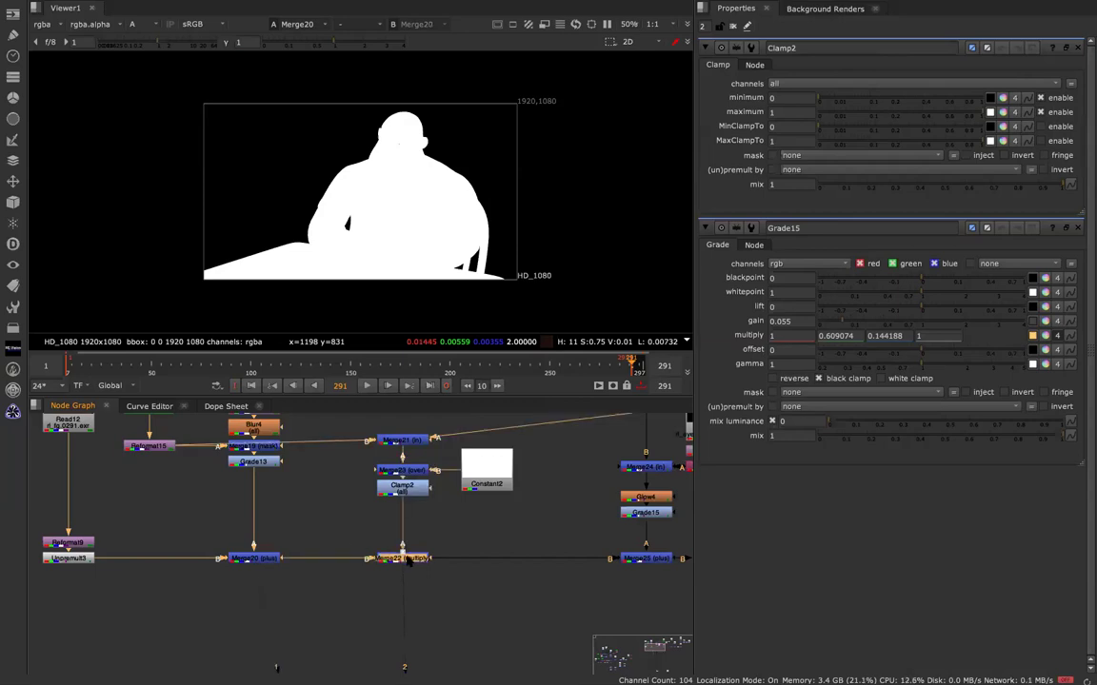
key("1")
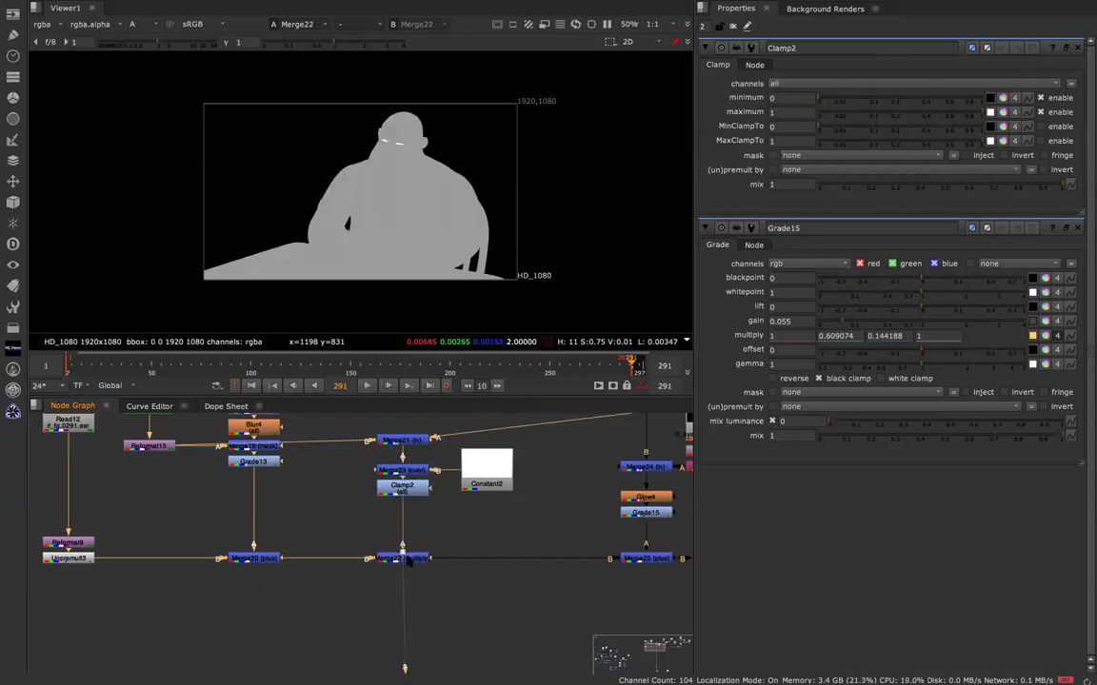
- Try limiting Clamp2 to the rgb channels, check the alpha at the clamp and multiply merge, and restore its channels to all
left_click(820, 90)
left_click(738, 110)
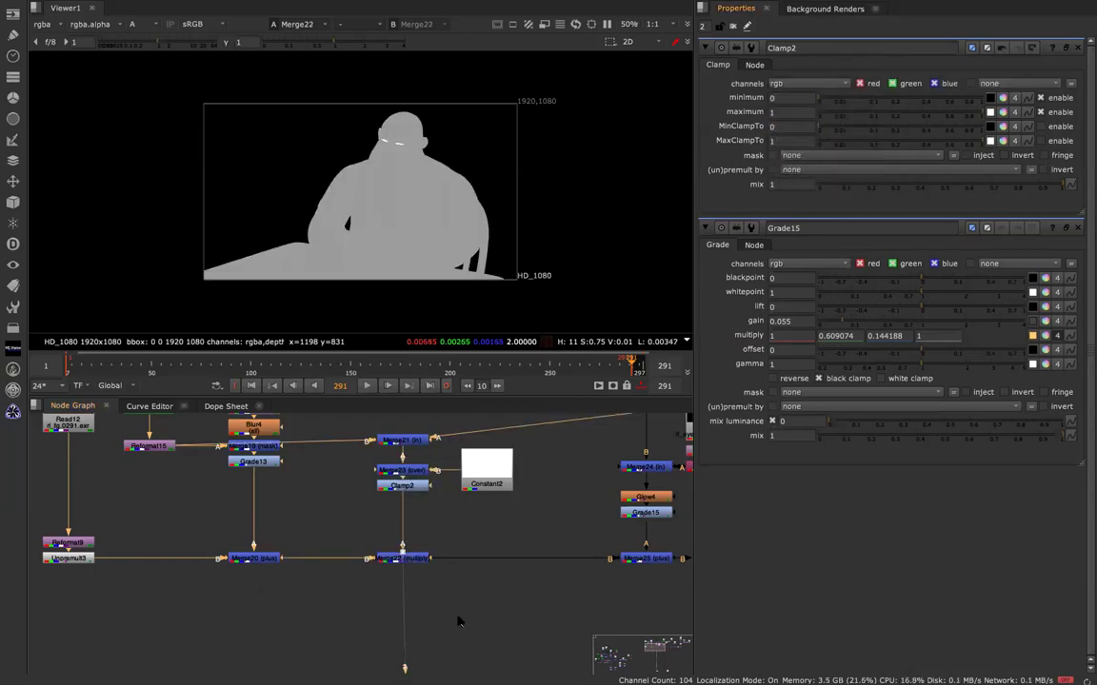
left_click(402, 486)
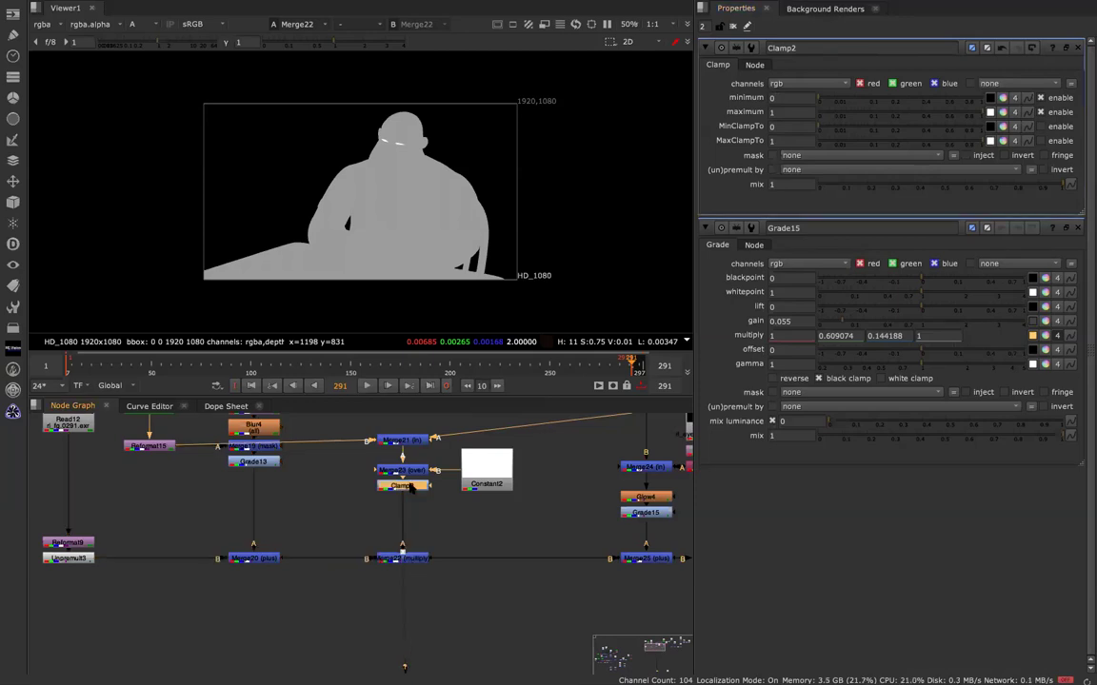
key("1")
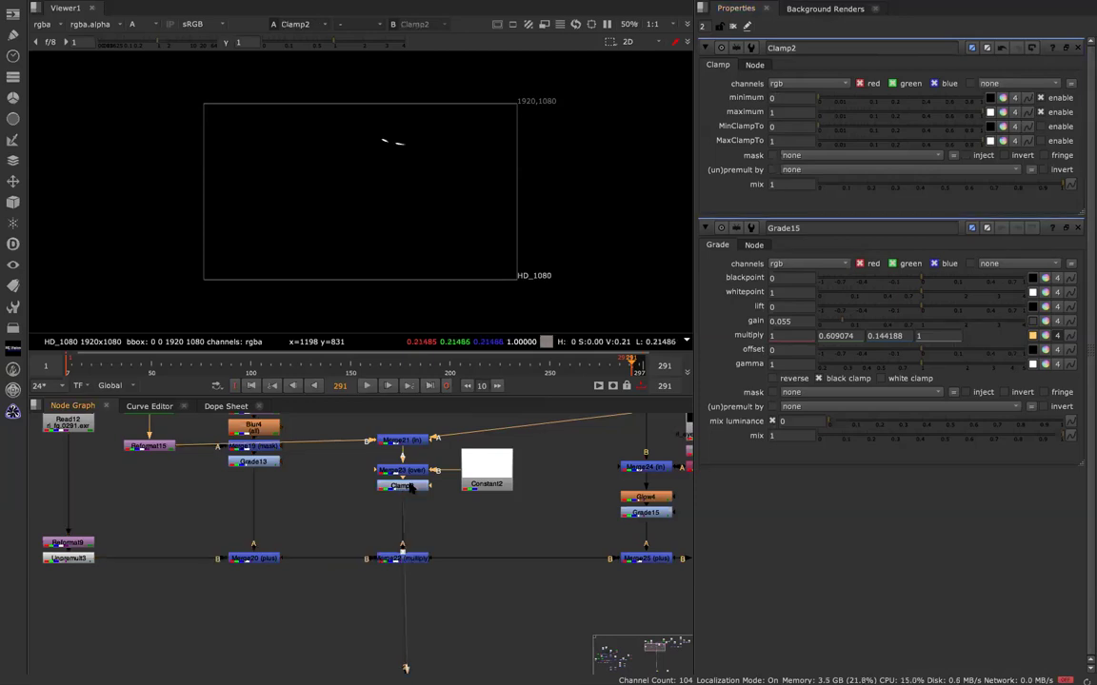
left_click(401, 559)
key("1")
left_click(795, 84)
left_click(790, 71)
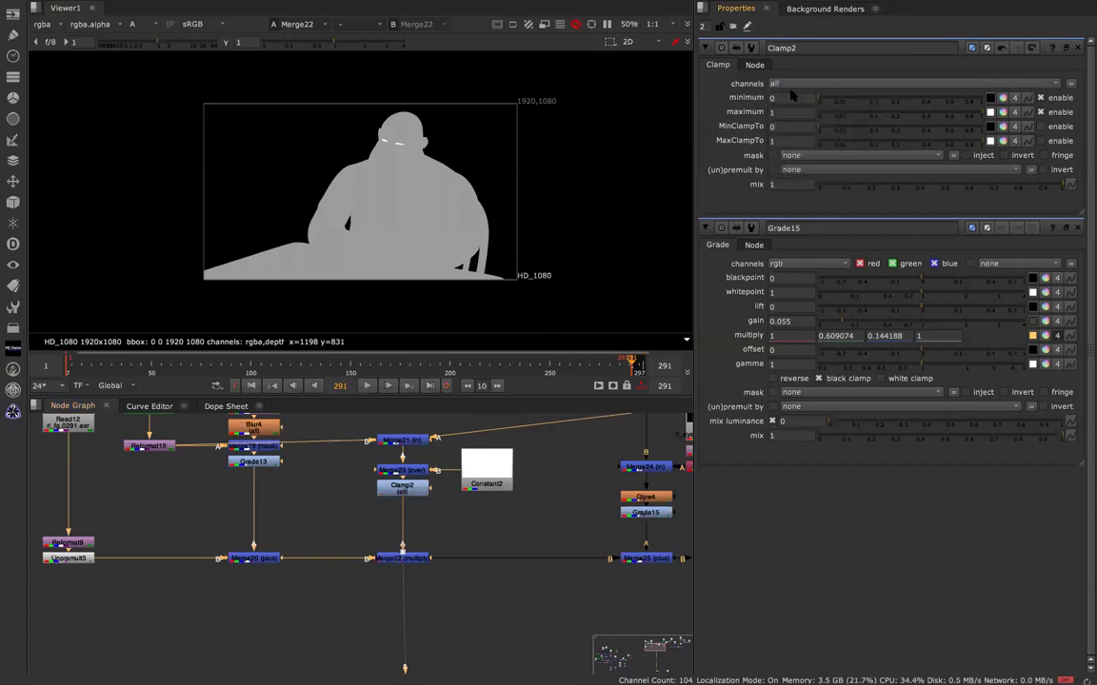
- Recheck the alpha at the in and multiply merges and open the multiply merge's properties
left_click(402, 440)
key("1")
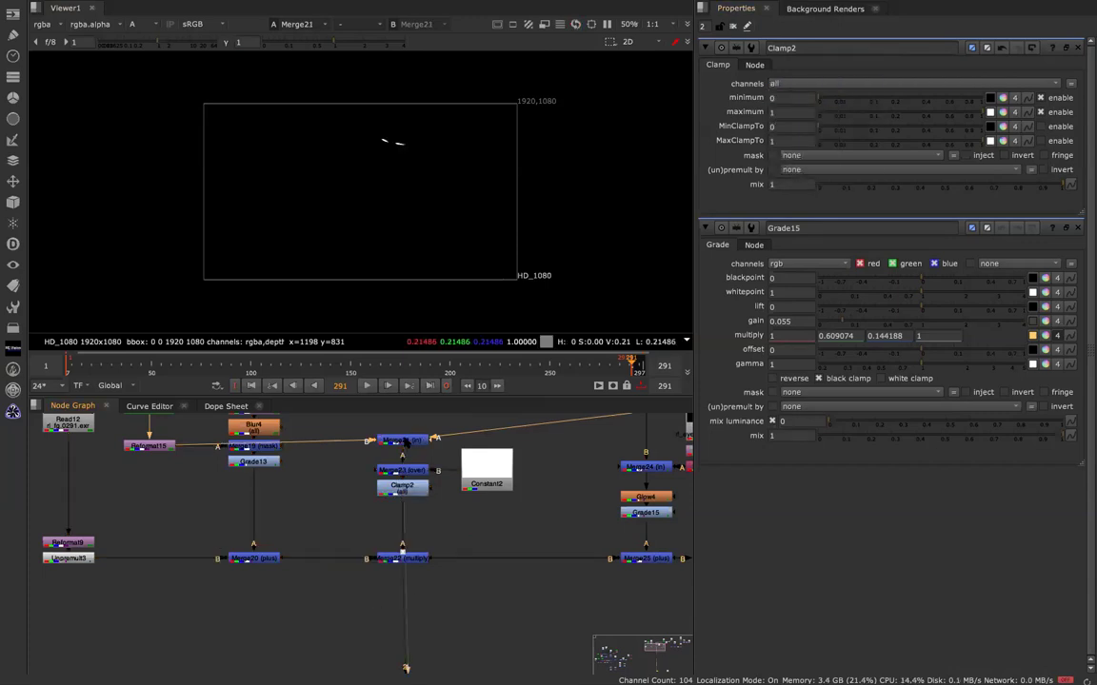
left_click(403, 558)
key("1")
left_click(412, 441)
left_click(402, 470)
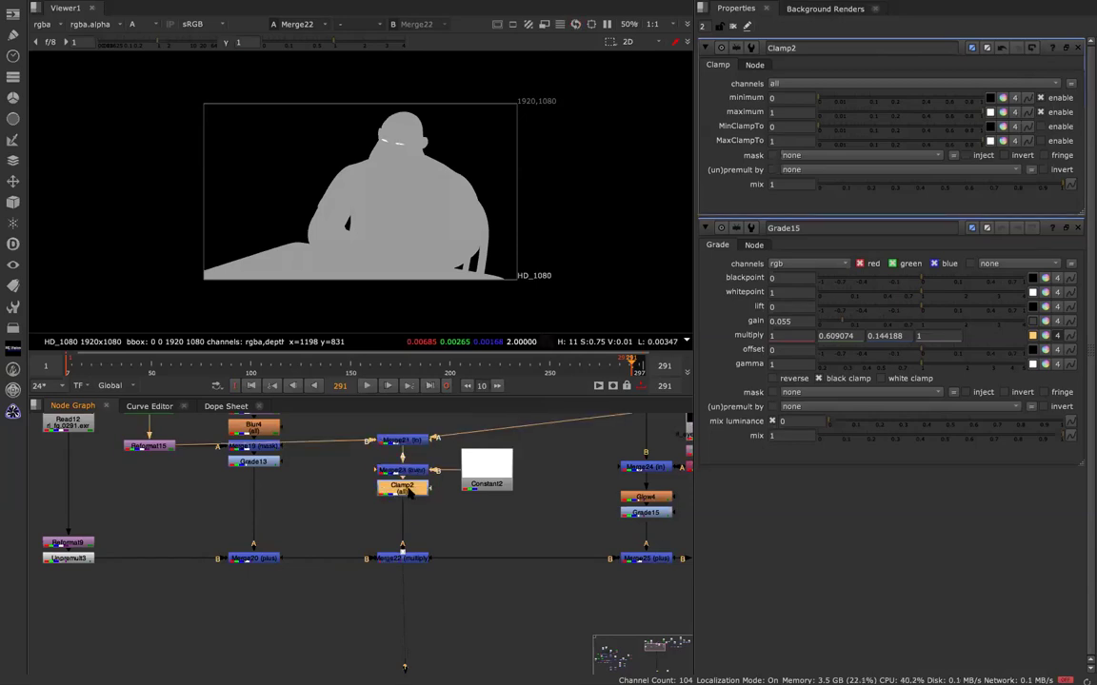
left_click(415, 559)
double_click(415, 559)
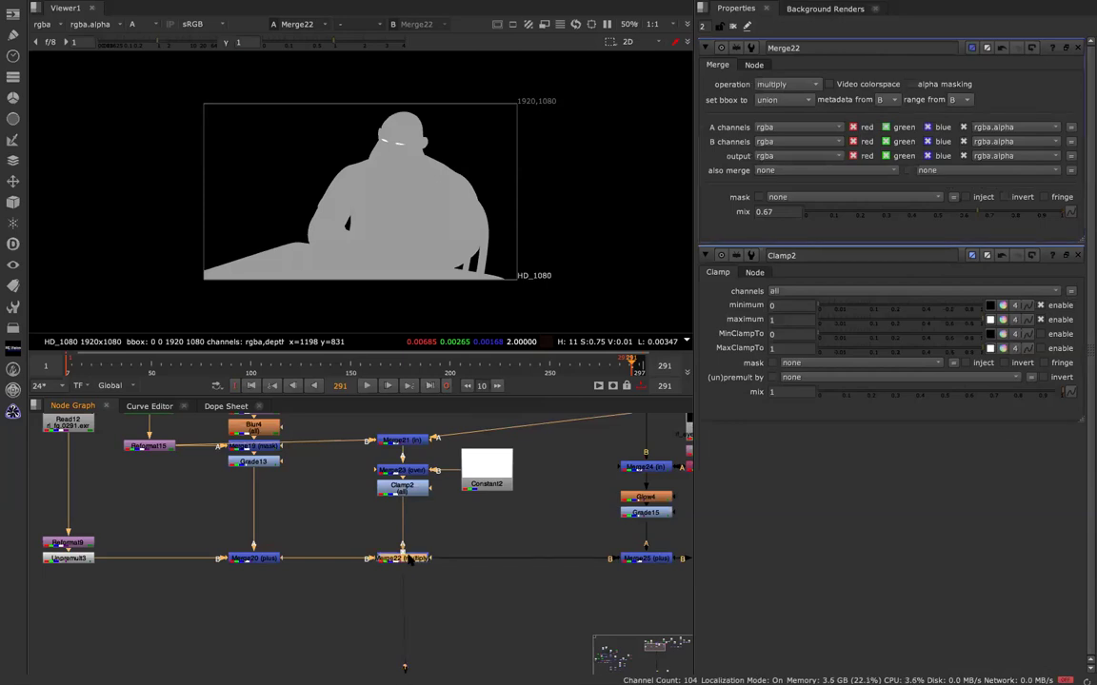
- Insert a Copy node between the Merge22 multiply and Merge25 plus, taking alpha from Merge20 and color from Merge22, and view its output
key("Tab")
type("copy")
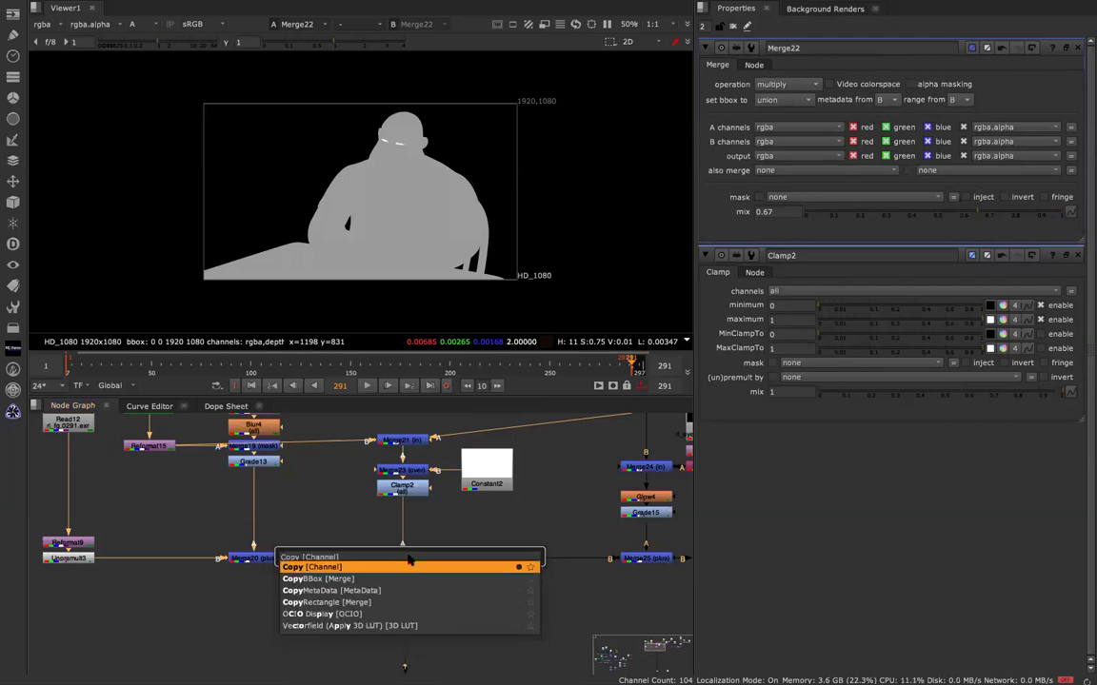
key("Return")
left_click_drag(409, 560, 540, 552)
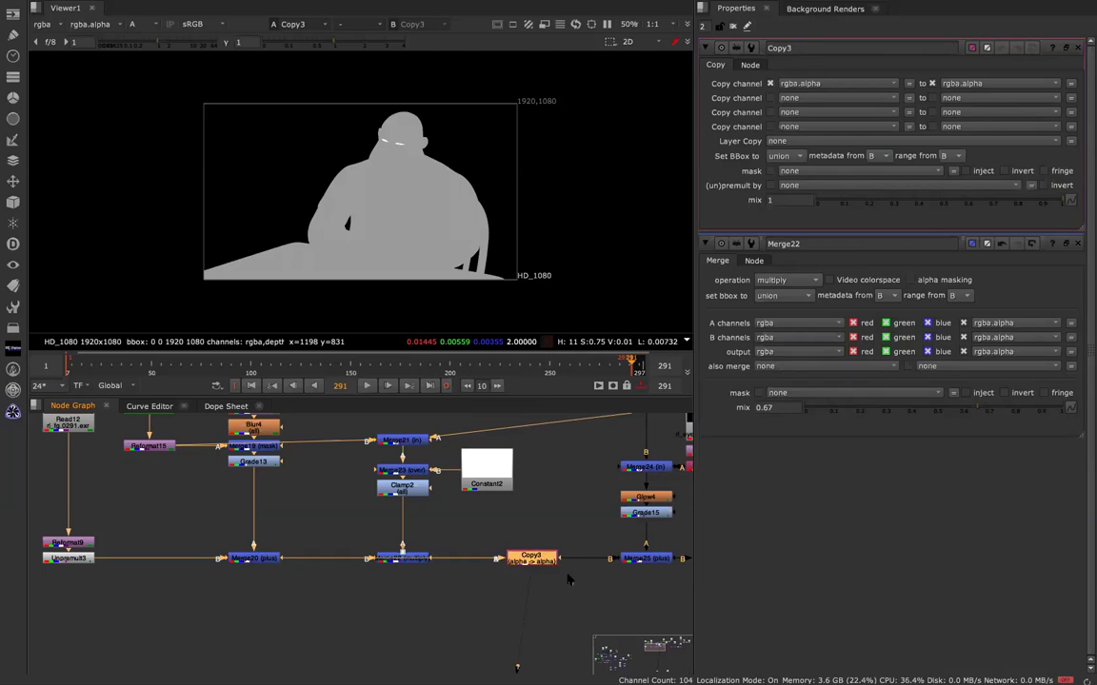
left_click(527, 570)
left_click(527, 562)
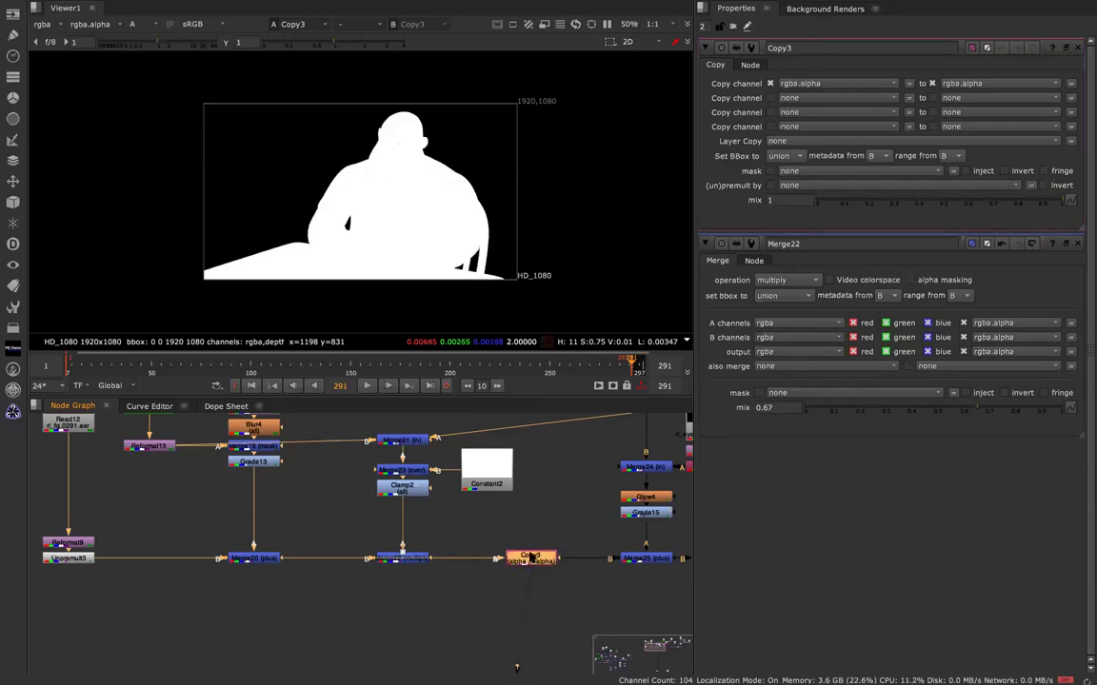
left_click(607, 568)
middle_click_drag(627, 568, 216, 534)
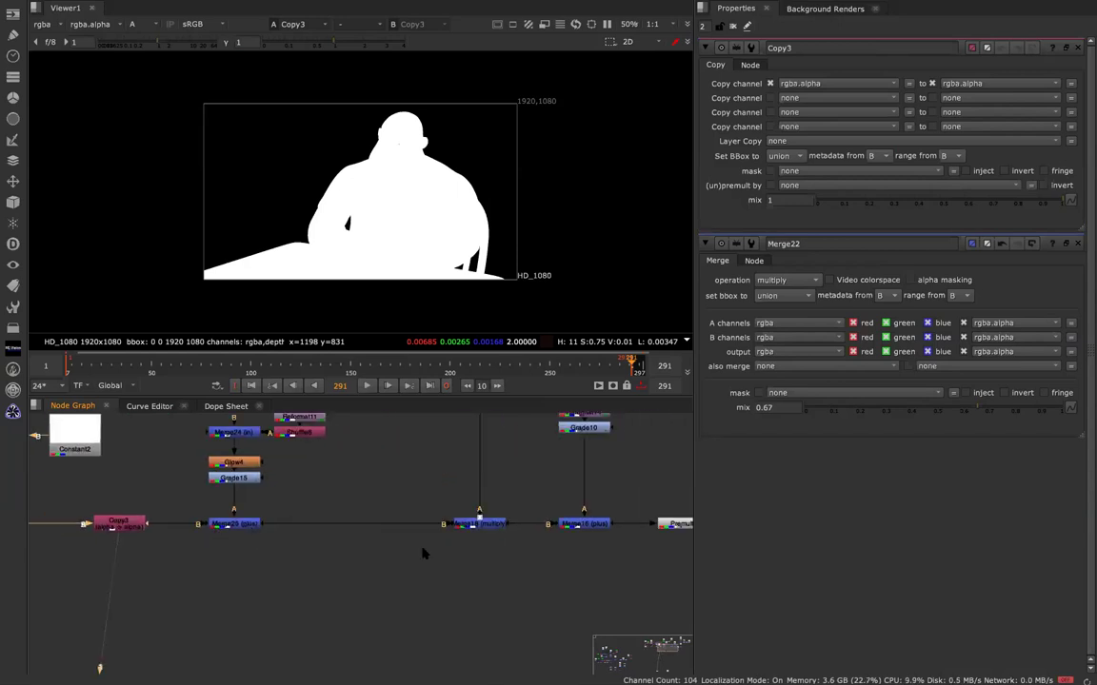
- View the final Merge14 over composite in full color and inspect the character's eyes up close
middle_click_drag(477, 557, 31, 553)
left_click(318, 519)
key("1")
key("a")
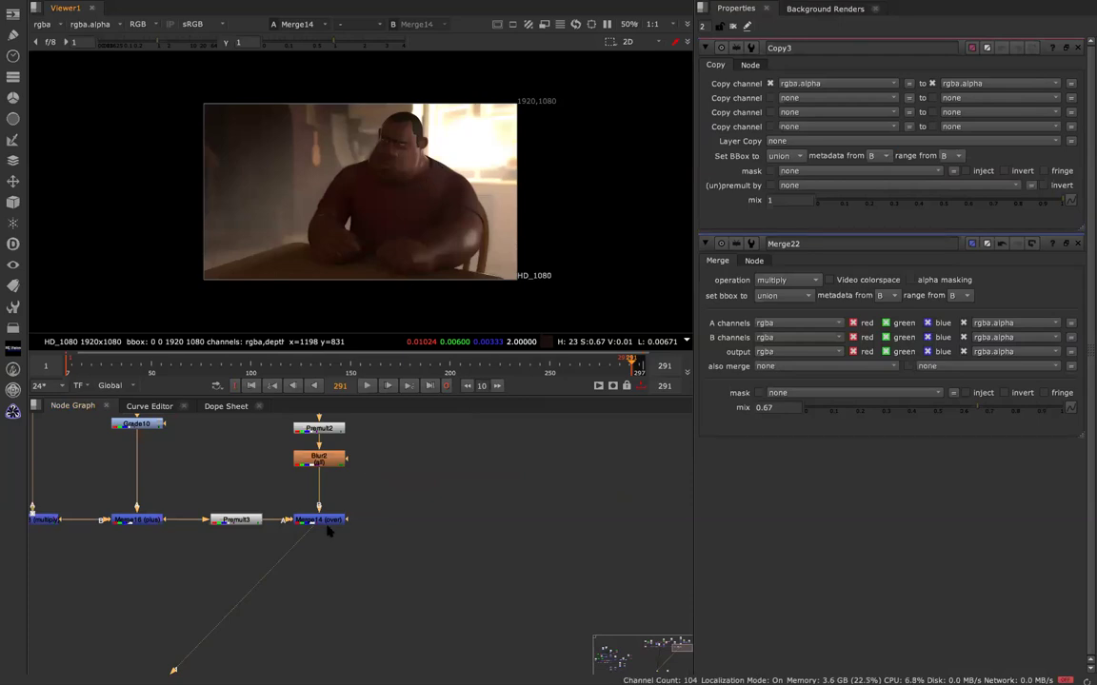
scroll(397, 140, "up", 10)
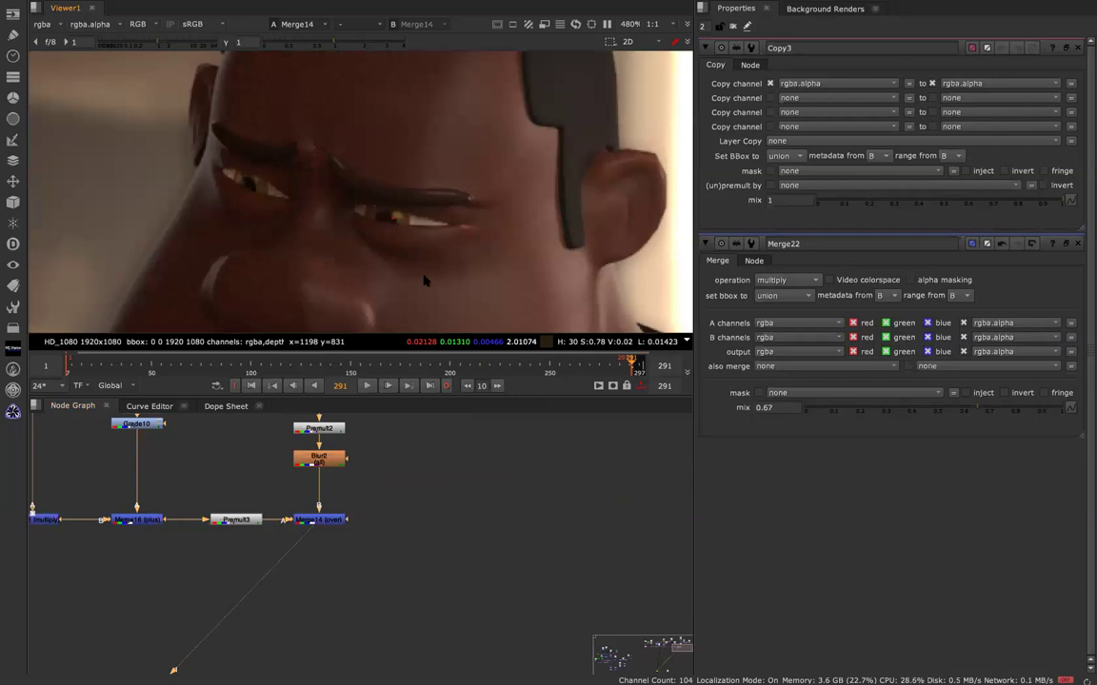
scroll(425, 281, "down", 8)
- Add a Cryptomatte node fed by the Read17 render near the eye highlight branch and view it
middle_click_drag(234, 498, 513, 645)
middle_click_drag(427, 526, 269, 525)
middle_click_drag(373, 535, 544, 501)
middle_click_drag(440, 493, 693, 491)
middle_click_drag(476, 542, 421, 543)
key("Tab")
type("cry")
key("Return")
left_click_drag(409, 516, 302, 445)
key("1")
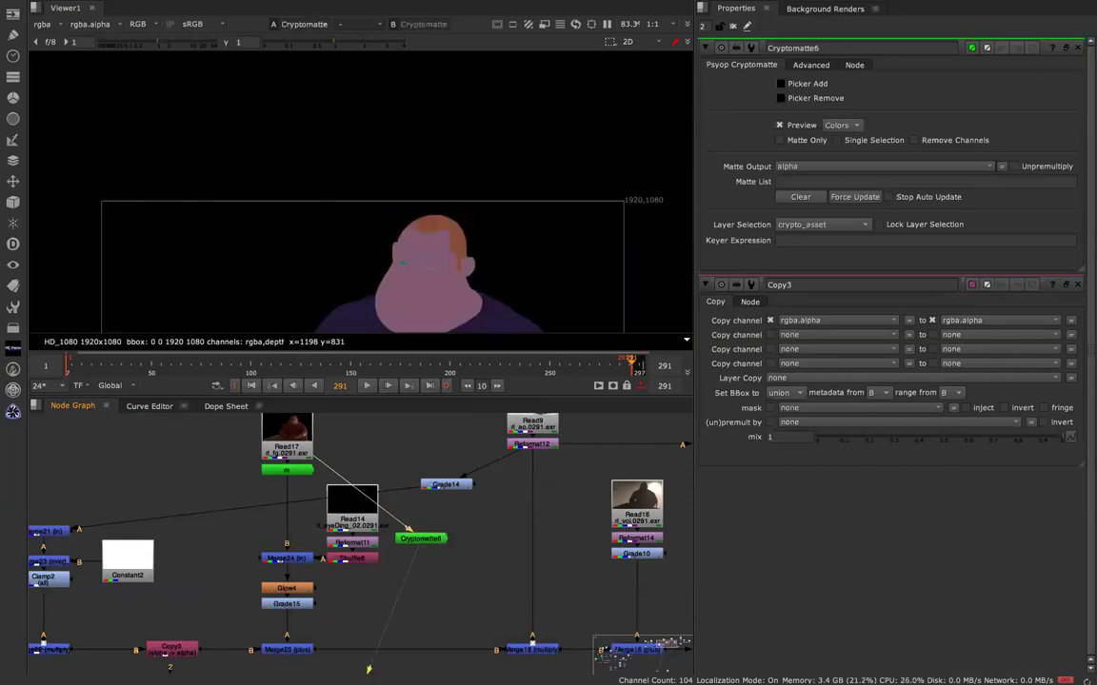
- Set the Cryptomatte layer selection to crypto_material and pick the eye whites material for the matte
scroll(430, 267, "up", 8)
scroll(430, 265, "down", 3)
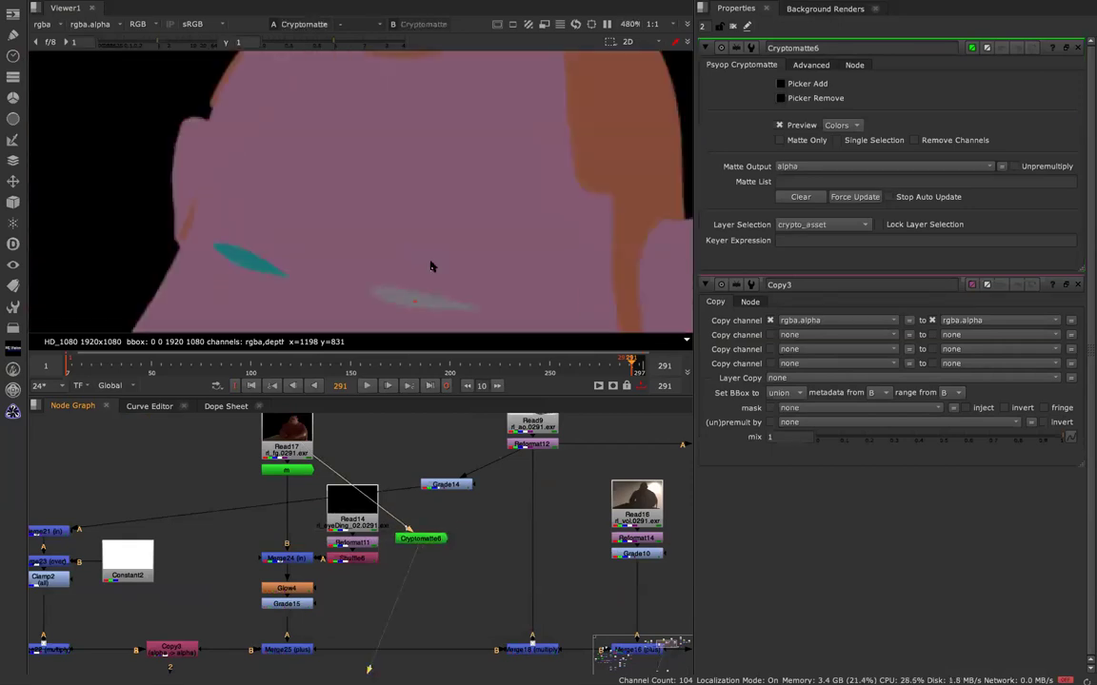
scroll(430, 186, "up", 1)
left_click(821, 224)
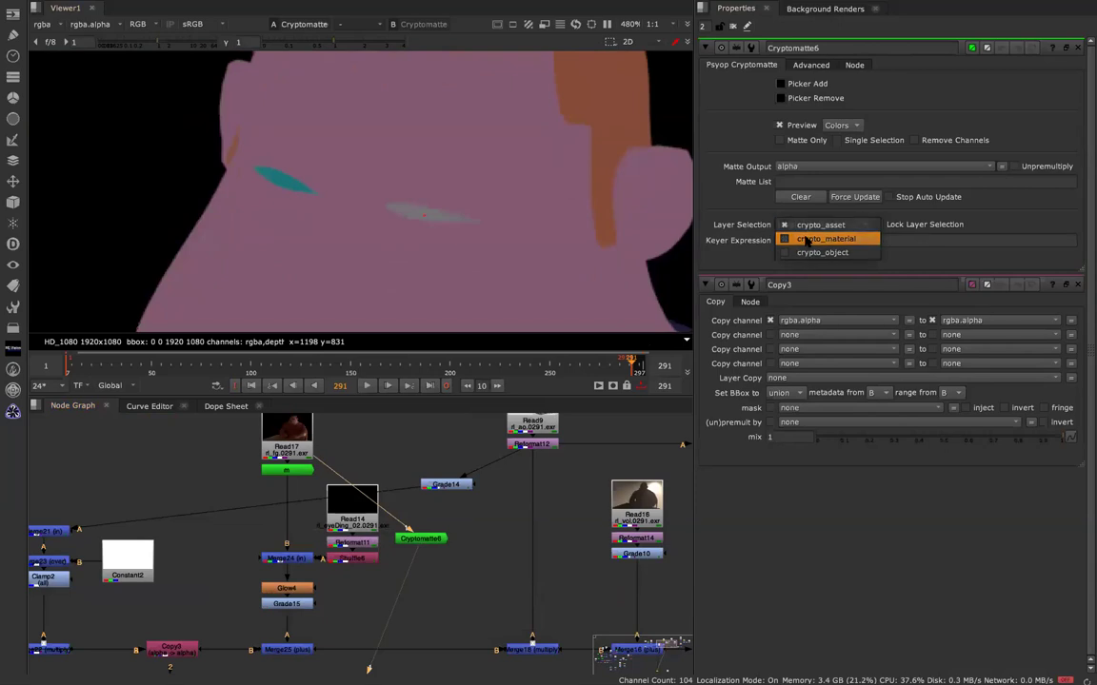
left_click(808, 239)
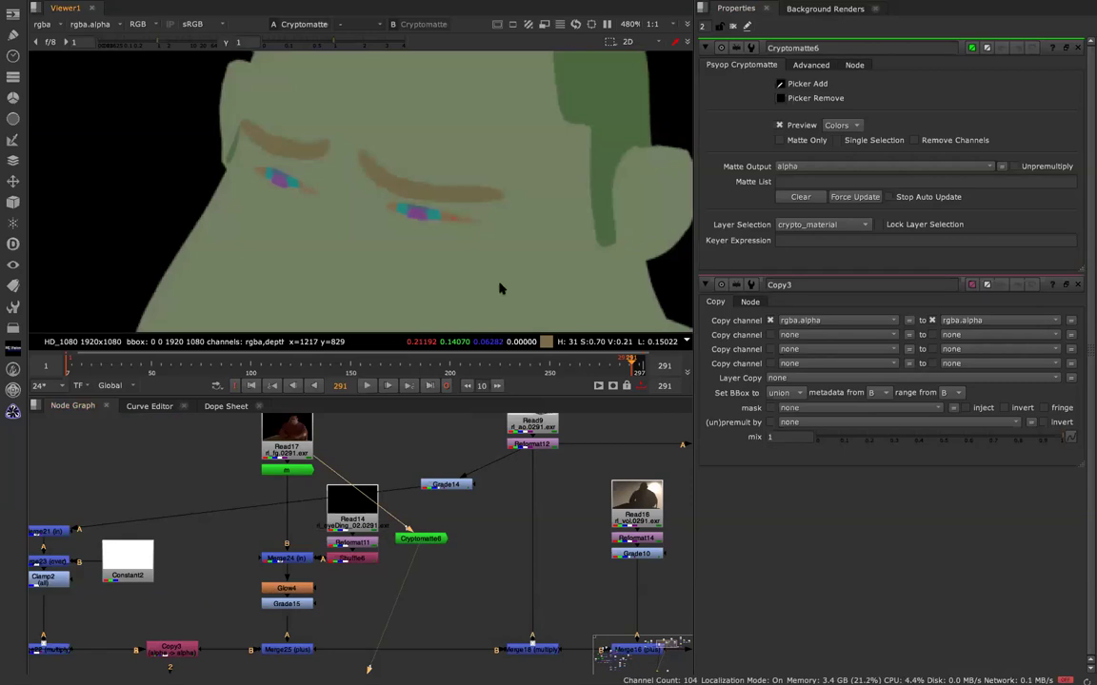
left_click(446, 218, "ctrl")
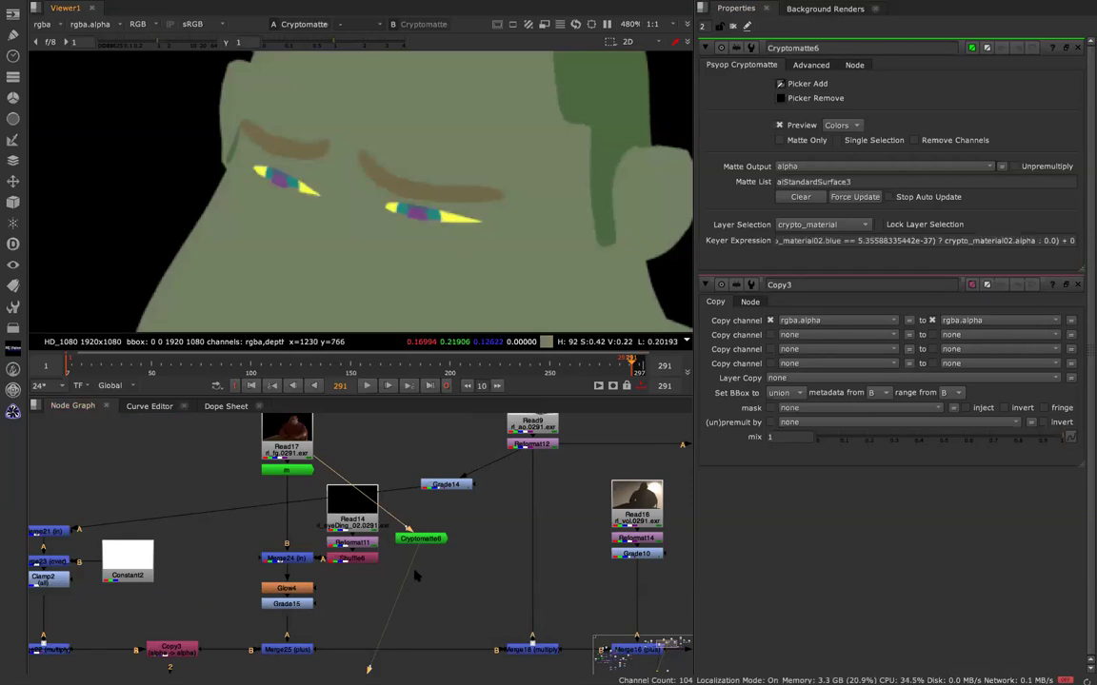
- Add a Reformat node after Cryptomatte6 and another one below the green m node under Read17
key("Tab")
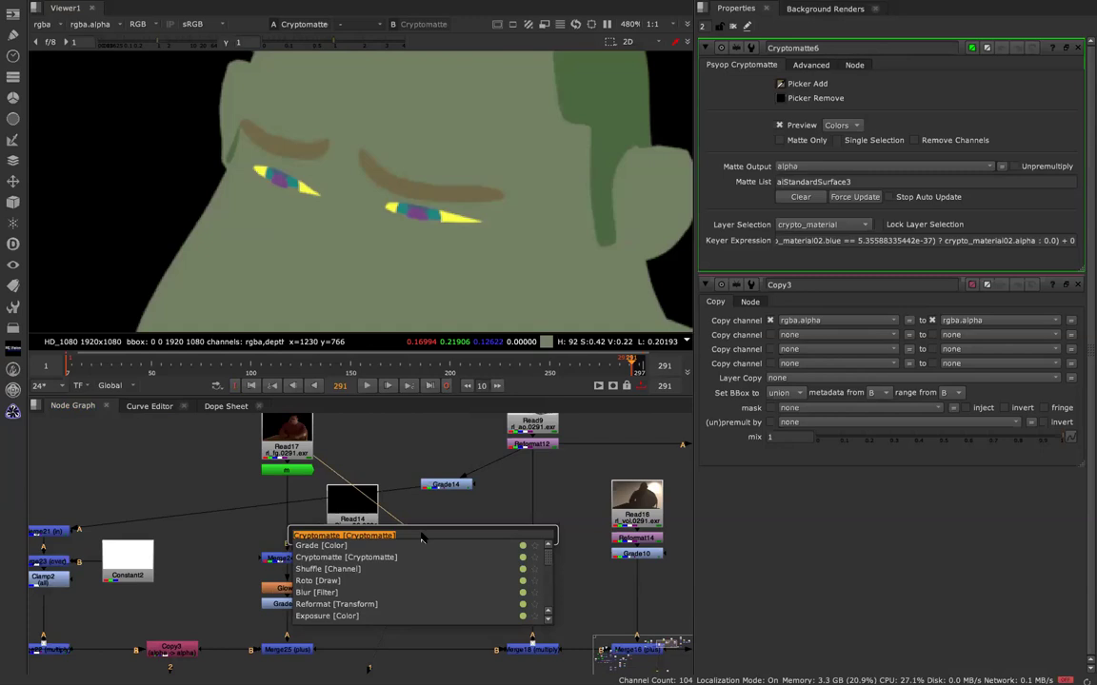
type("ref")
key("Return")
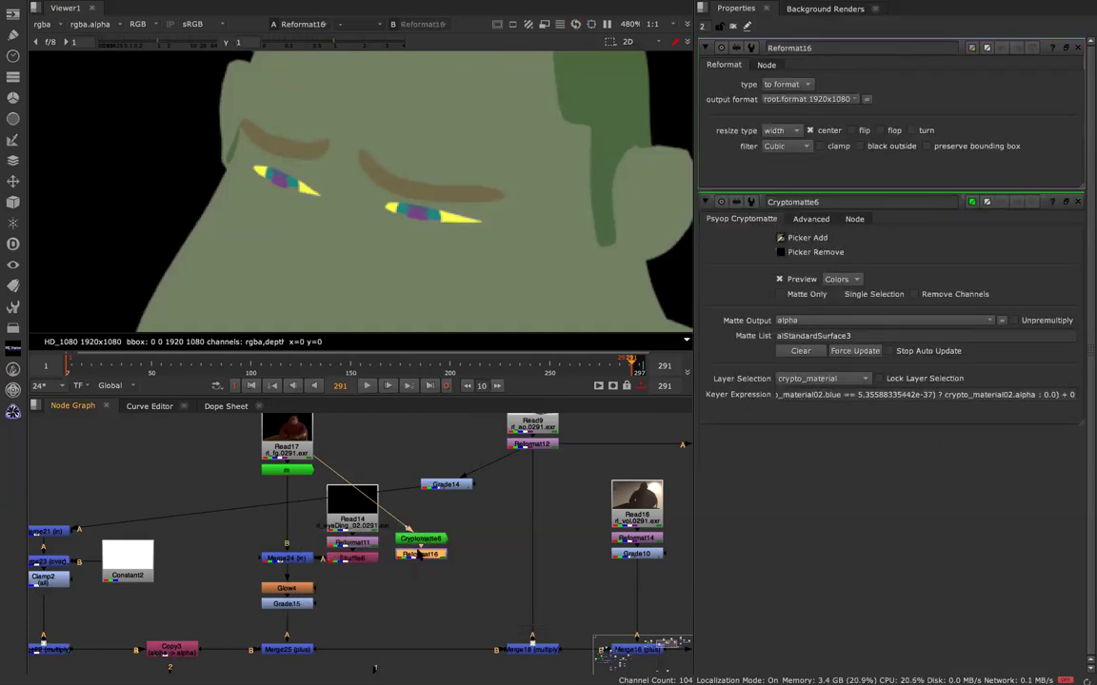
left_click(295, 471)
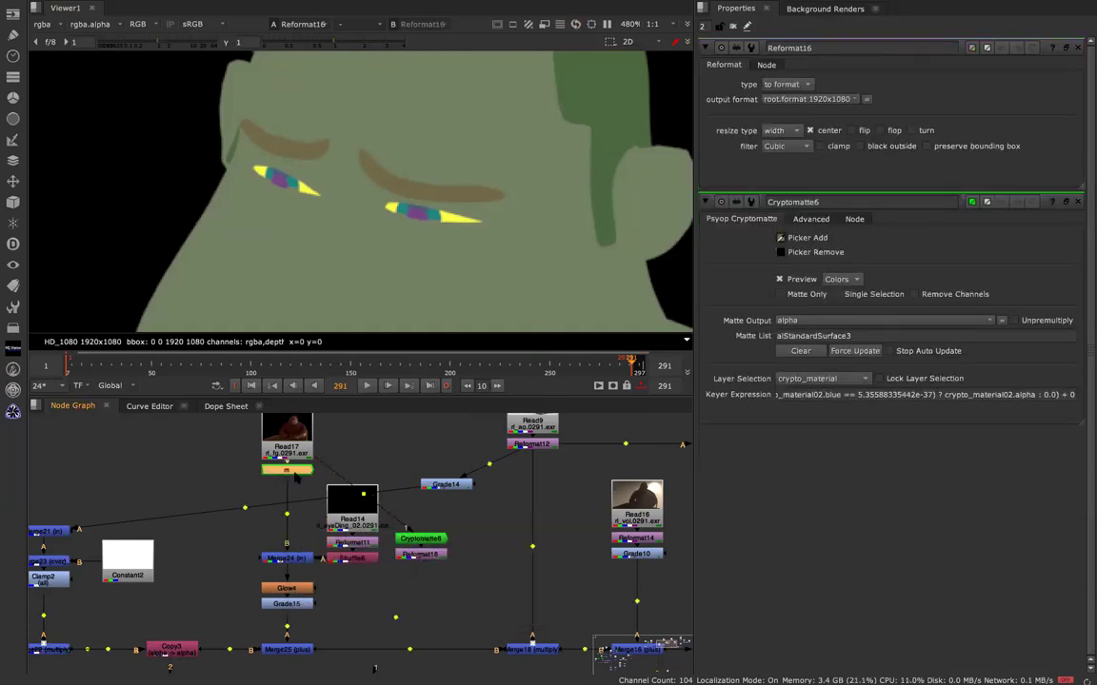
key("ctrl+v")
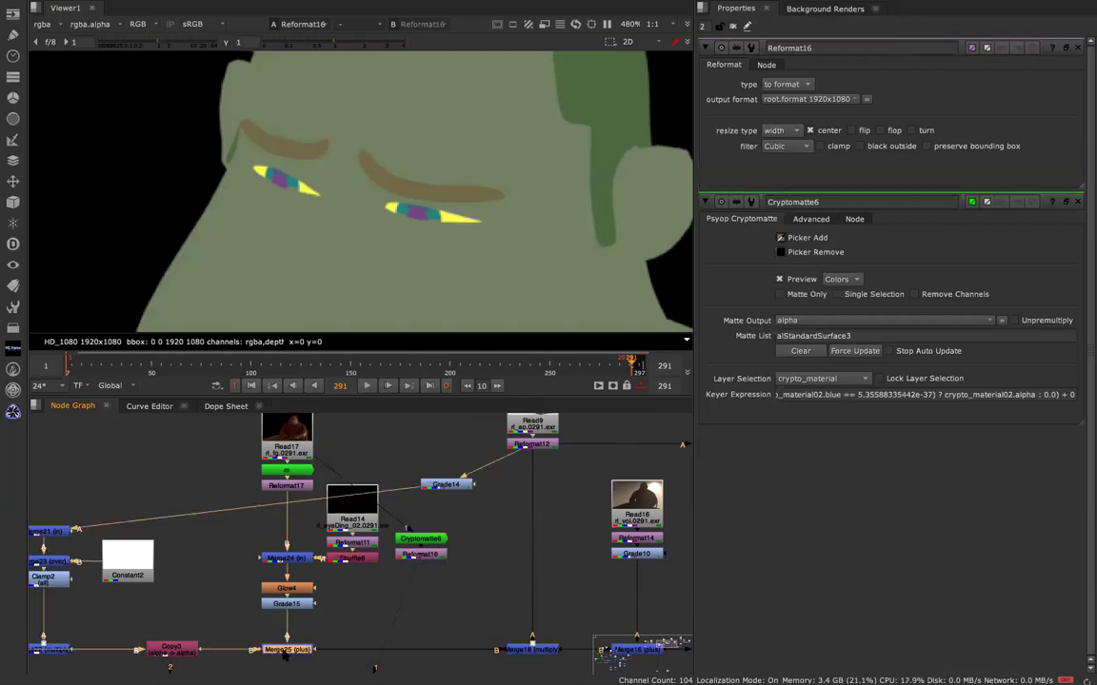
- Insert a Grade node between the Merge25 plus and the following multiply merge, masked by the Reformat16 eye matte
key("Tab")
type("gra")
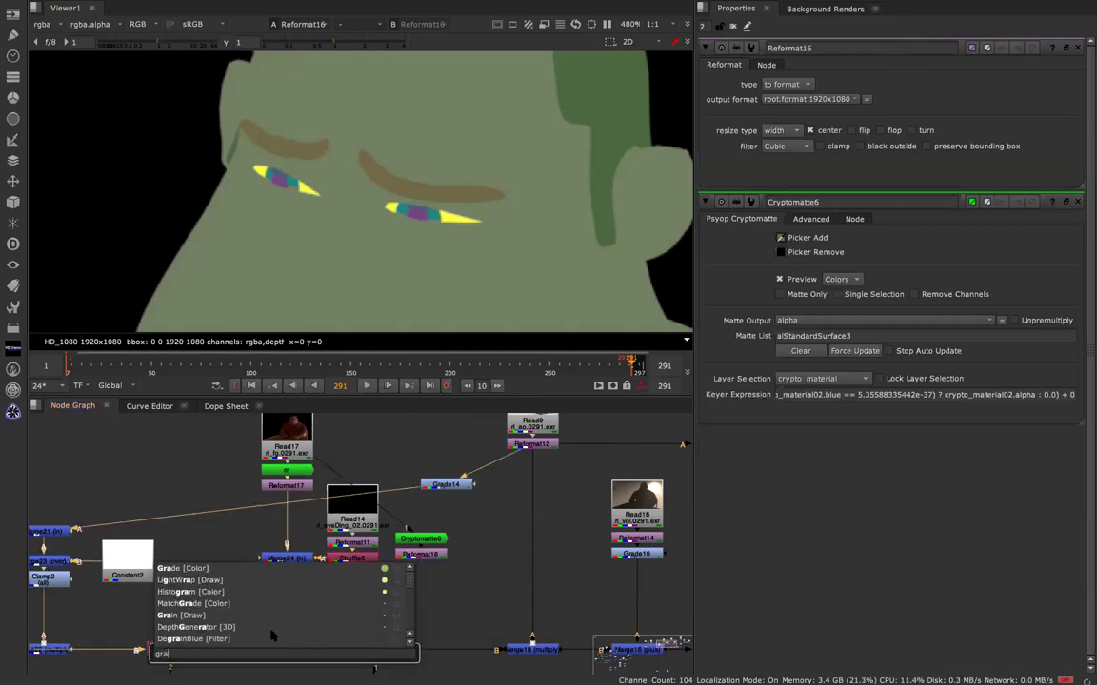
left_click(226, 567)
key("Tab")
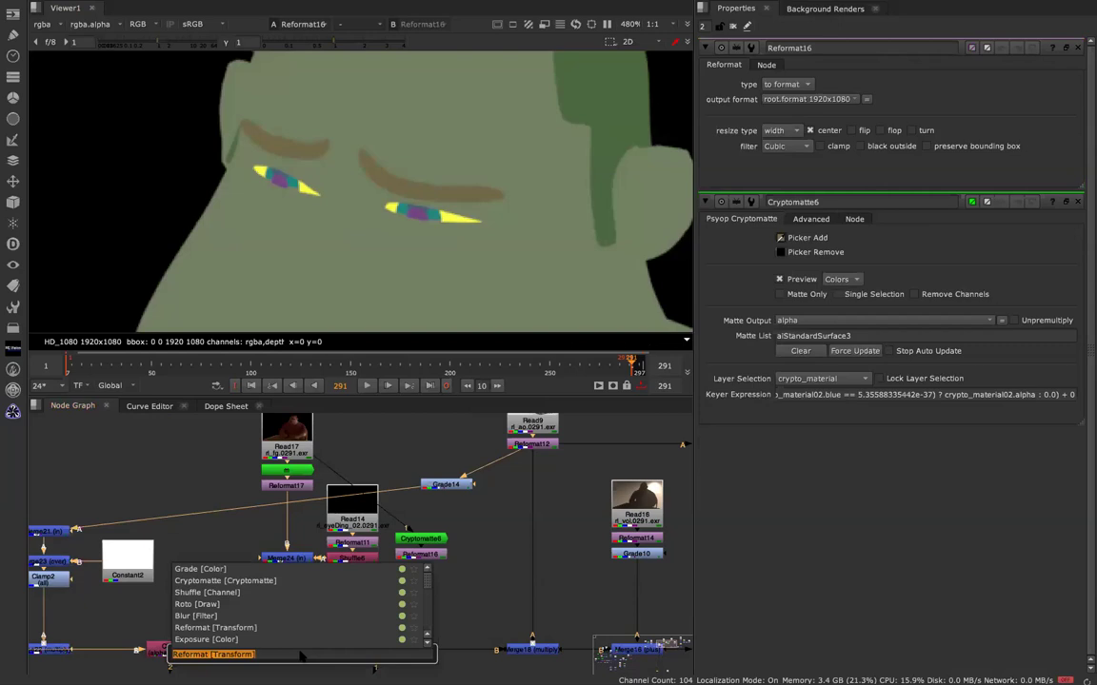
type("gr")
key("Return")
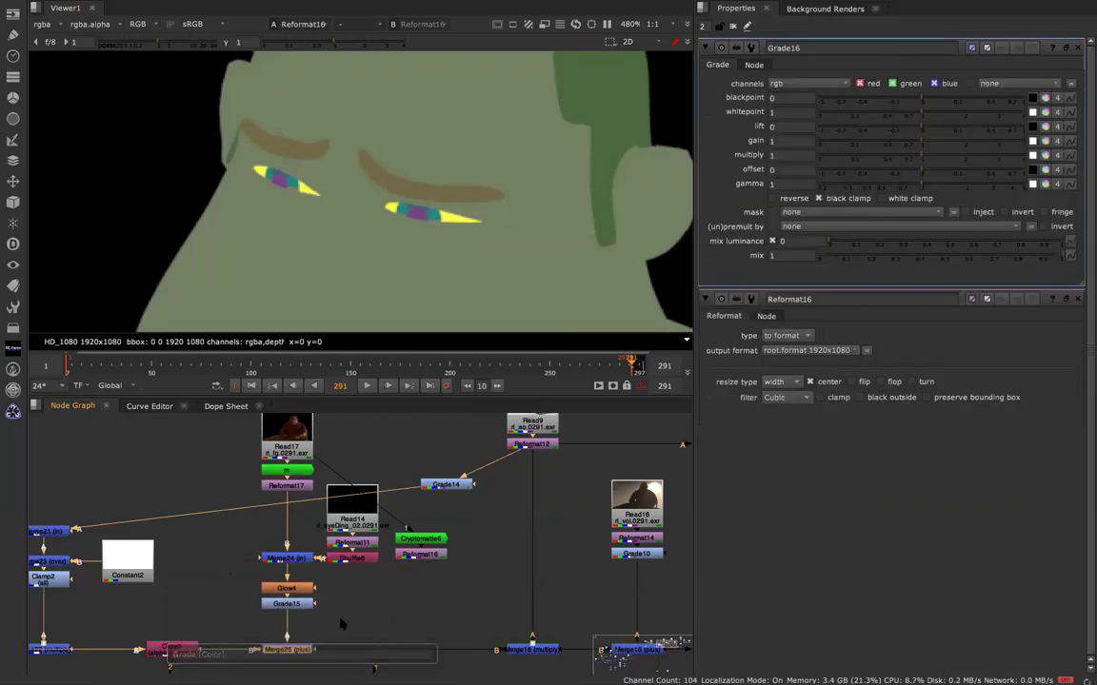
left_click_drag(316, 666, 415, 558)
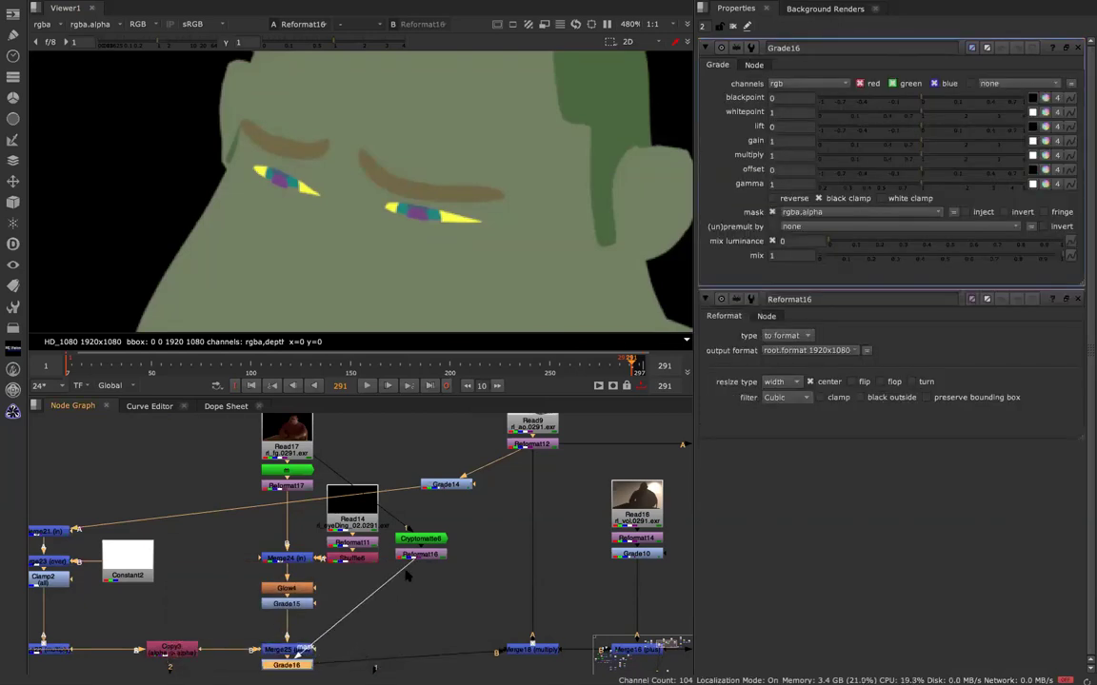
left_click_drag(309, 666, 438, 650)
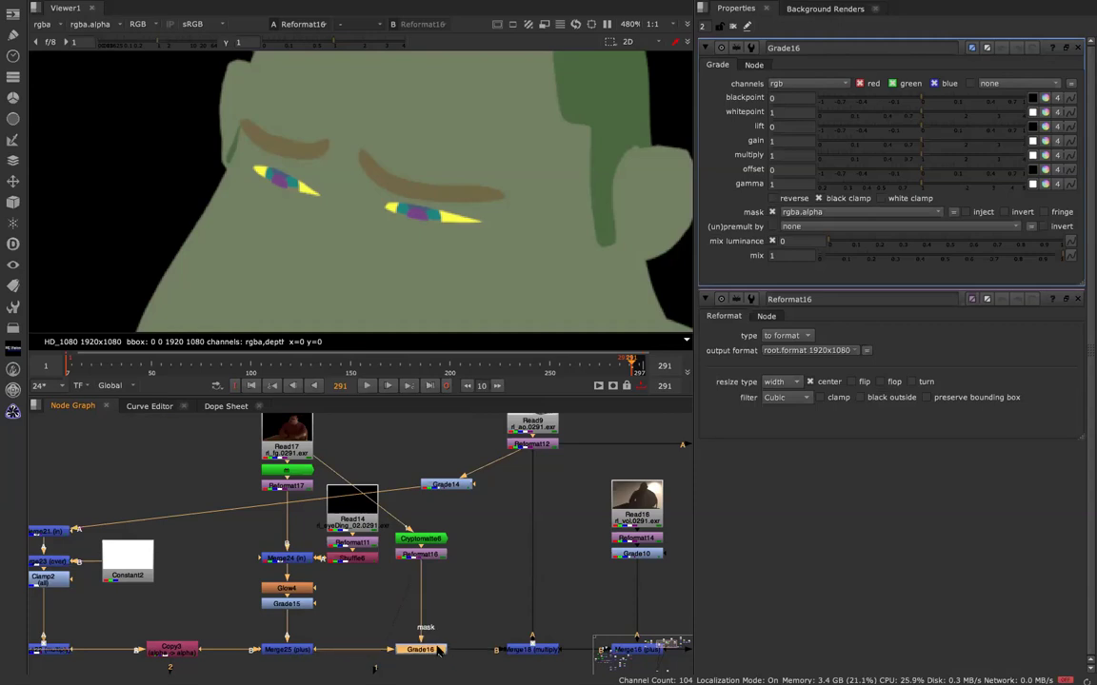
- View the eye Grade's output and raise its gain to 1.8 to brighten the eye whites
key("1")
left_click(790, 140)
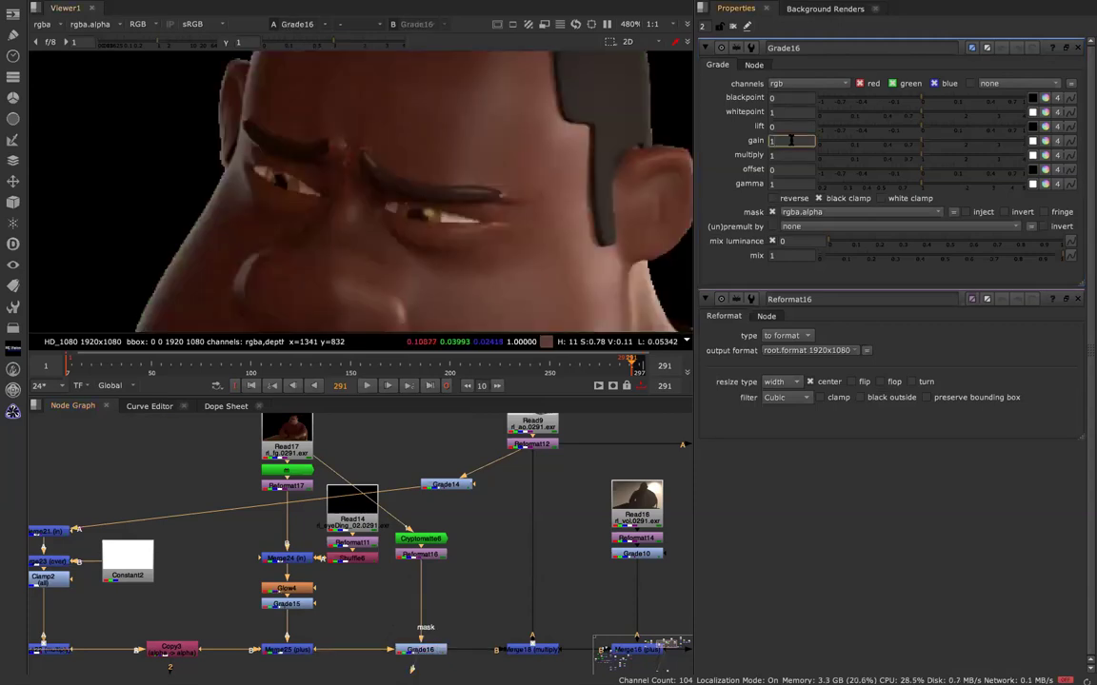
key("Up")
key("Up")
key("Up")
key("Up")
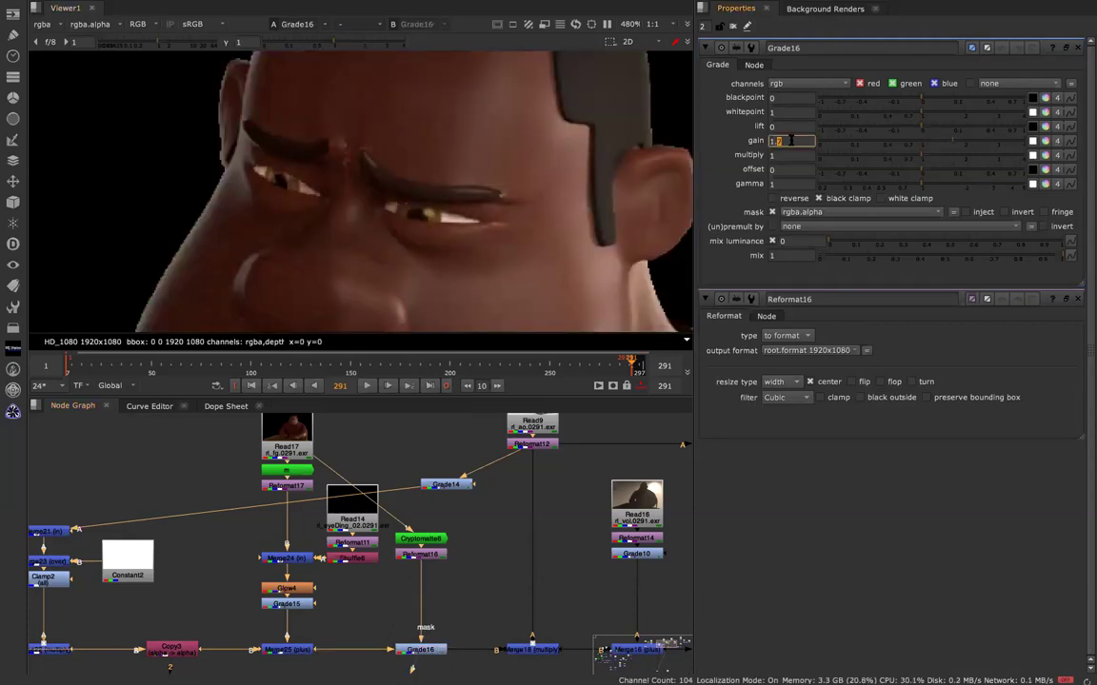
type("8")
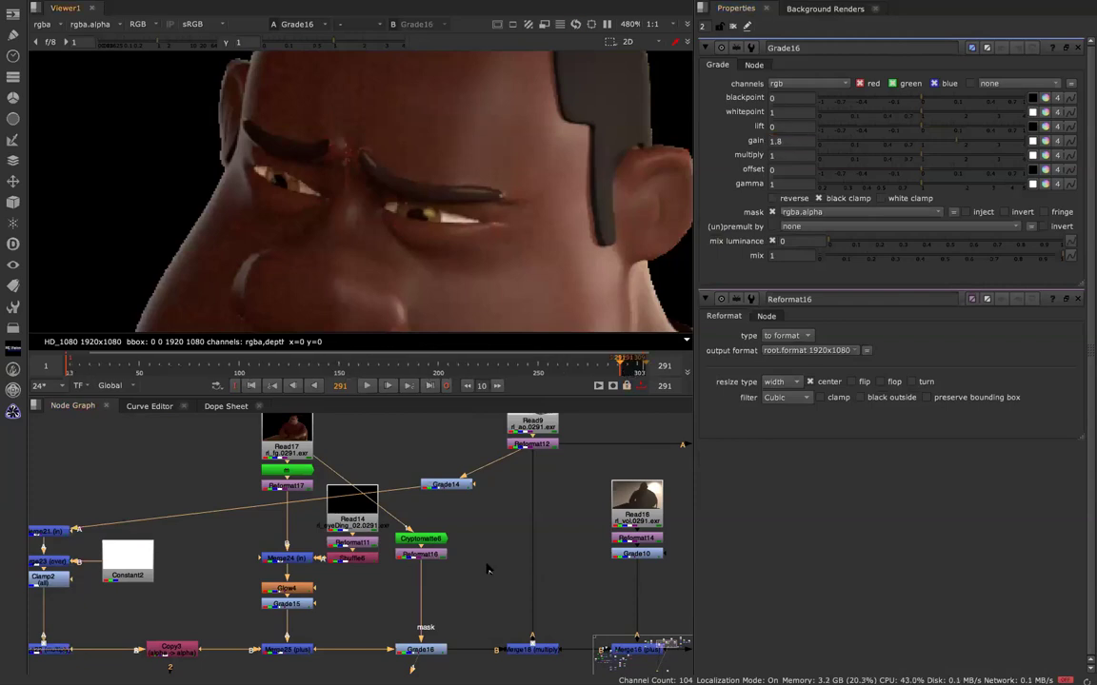
left_click(424, 653)
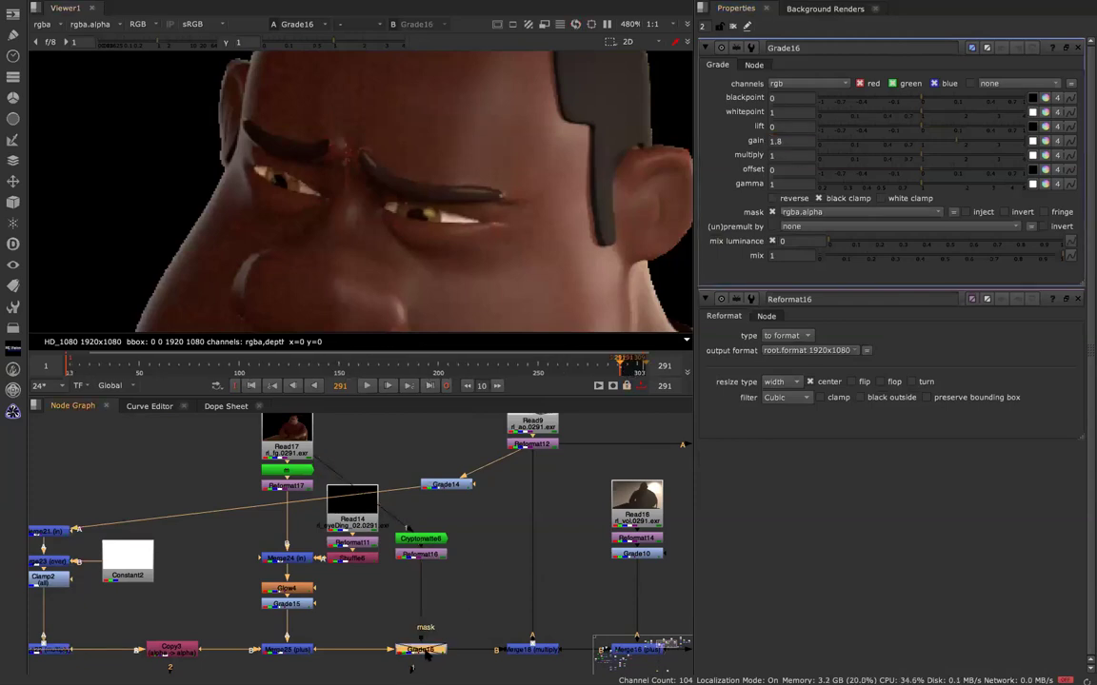
- View the final Merge14 over composite and review the whole frame with the brightened eyes
scroll(484, 587, "down", 7)
middle_click_drag(483, 588, 308, 443)
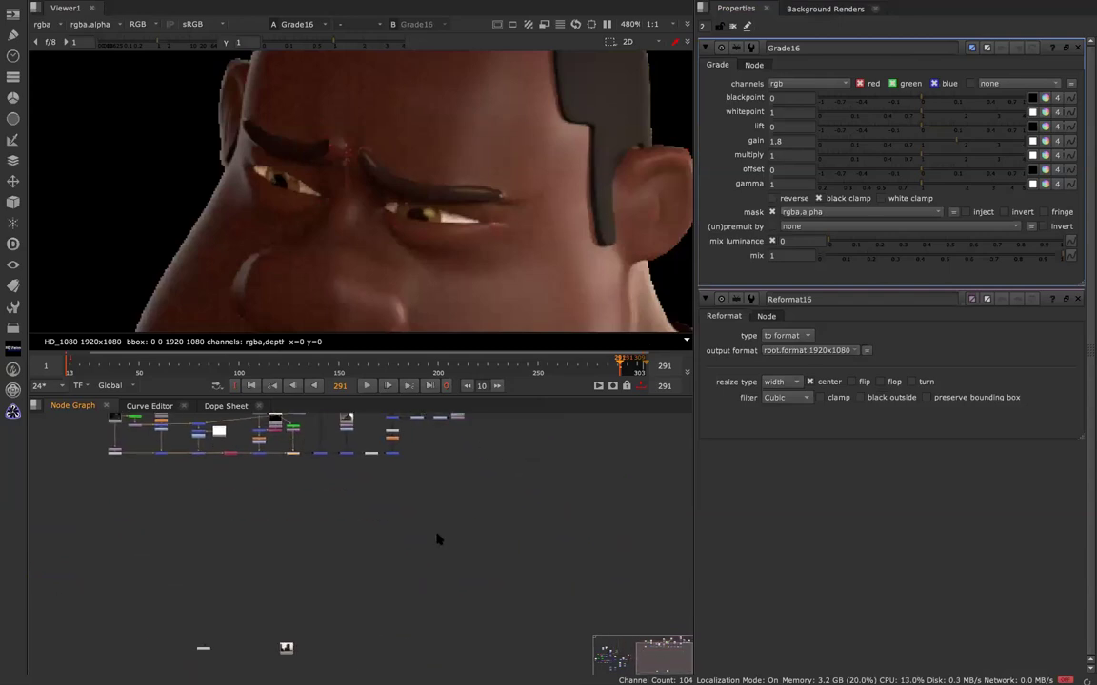
middle_click_drag(397, 439, 389, 503)
scroll(390, 503, "up", 8)
left_click(365, 602)
key("1")
scroll(487, 273, "down", 10)
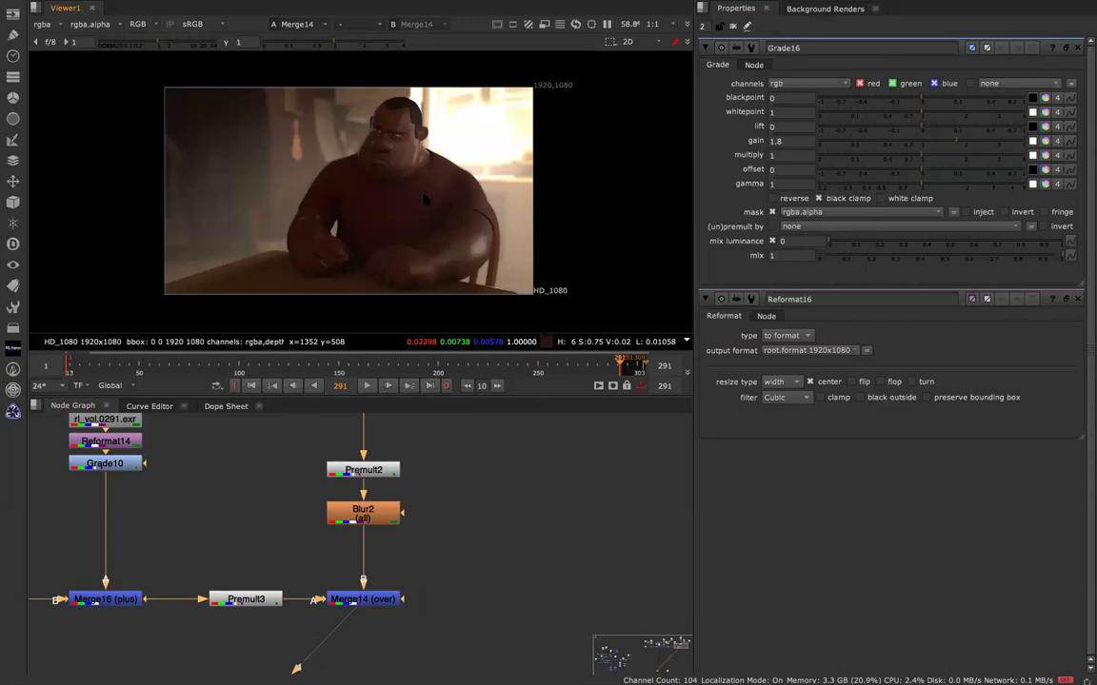
scroll(609, 516, "down", 6)
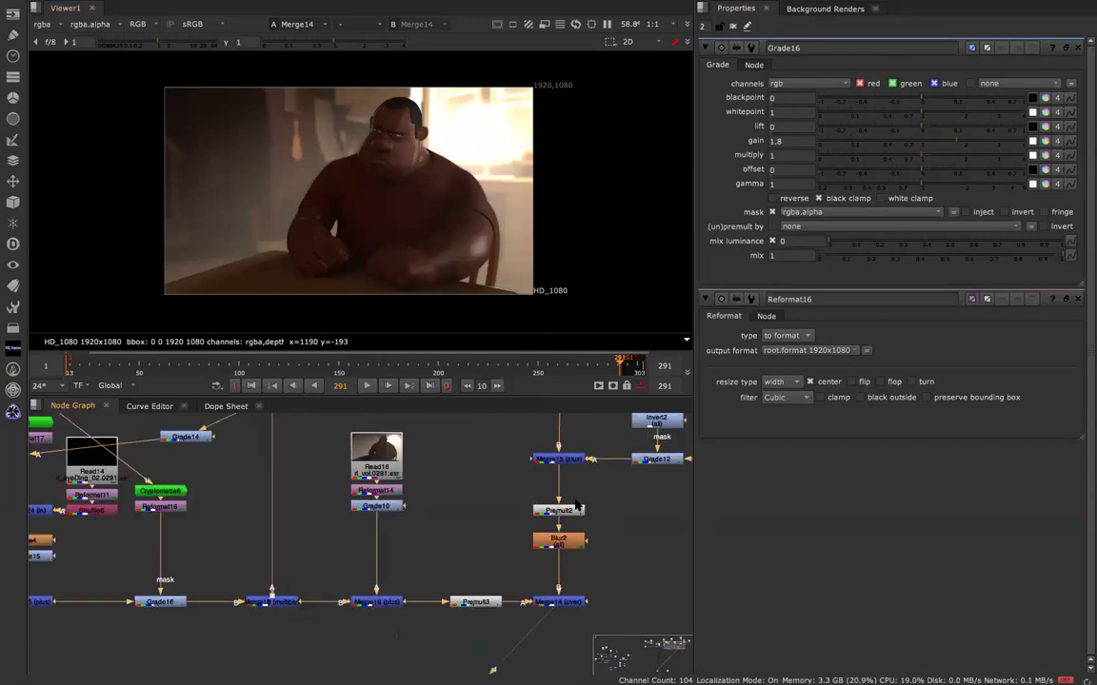
scroll(500, 517, "up", 6)
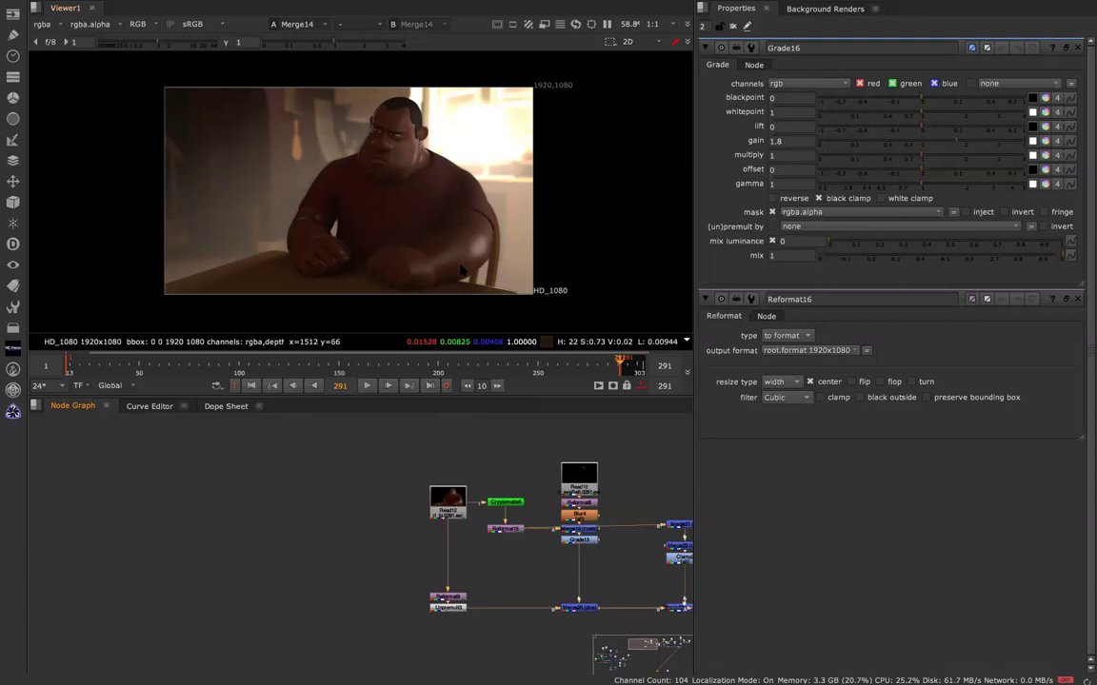
- Move the Reformat node directly under Read12, leaving the Unpremult node in line with the main merge row
left_click_drag(449, 598, 448, 522)
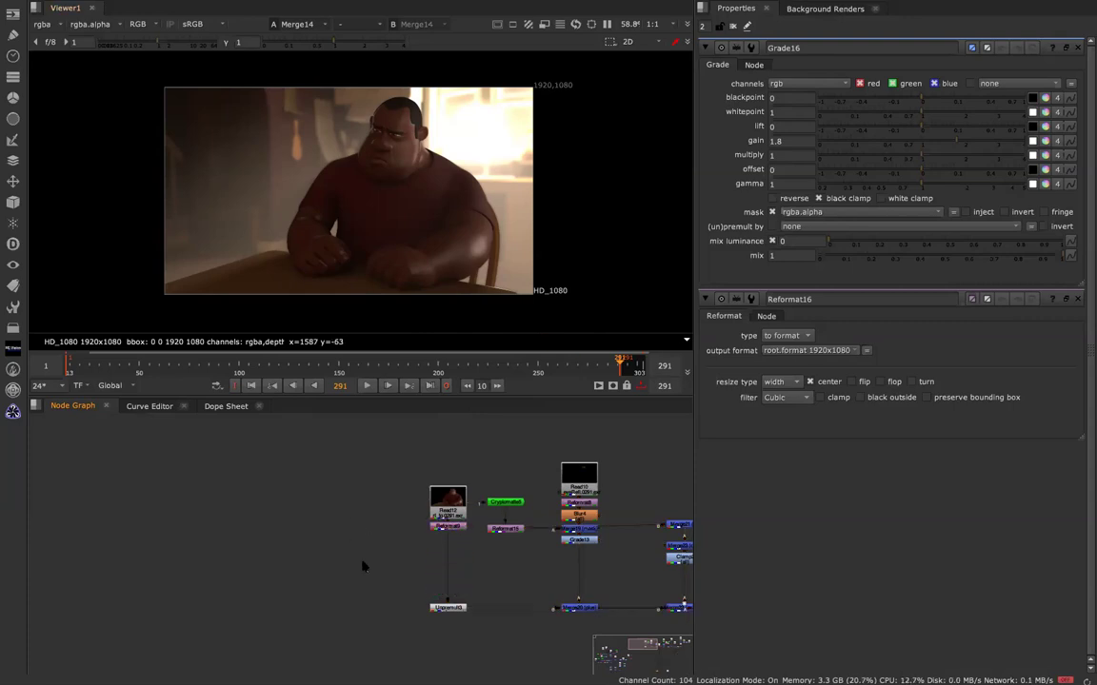
mouse_move(448, 606)
left_mouse_down()
mouse_move(449, 549)
mouse_move(449, 606)
left_mouse_up()
left_click(472, 604)
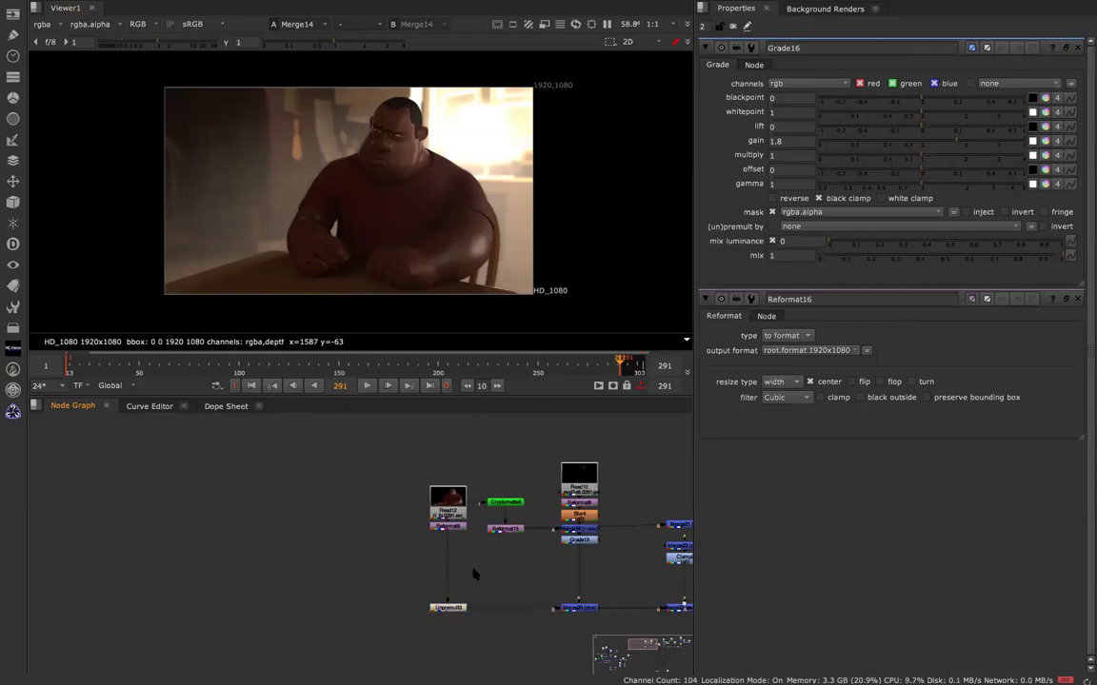
- Add a Shuffle node branching off the Unpremult below Read12, place it beside the main branch and view it
key("Tab")
type("shu")
key("Return")
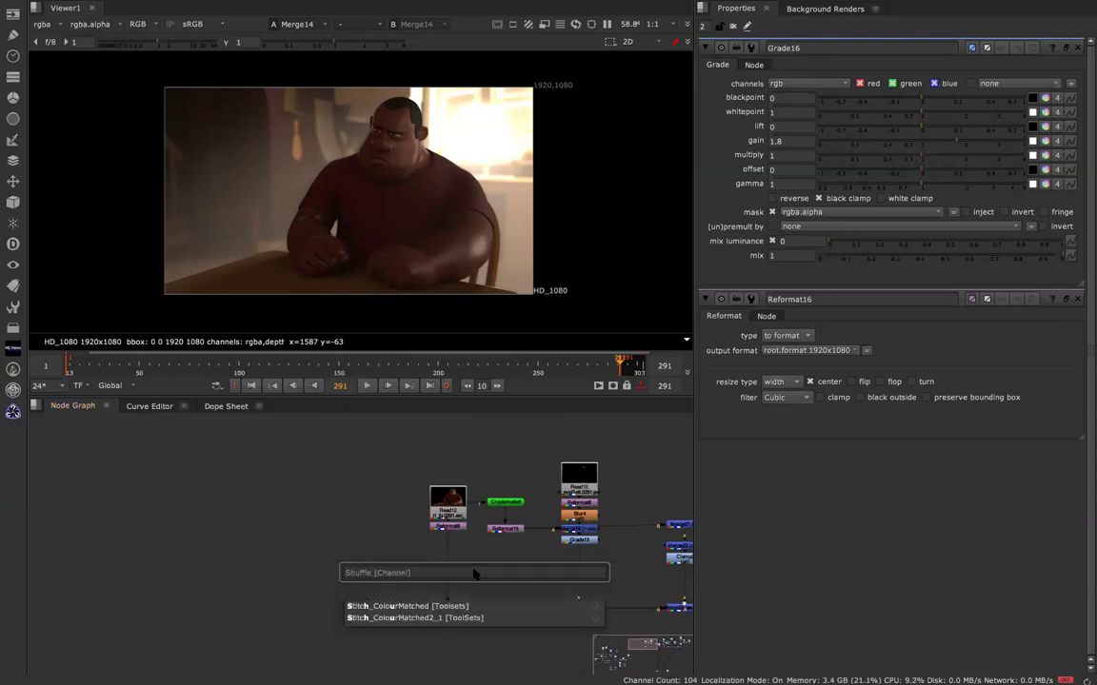
key("Return")
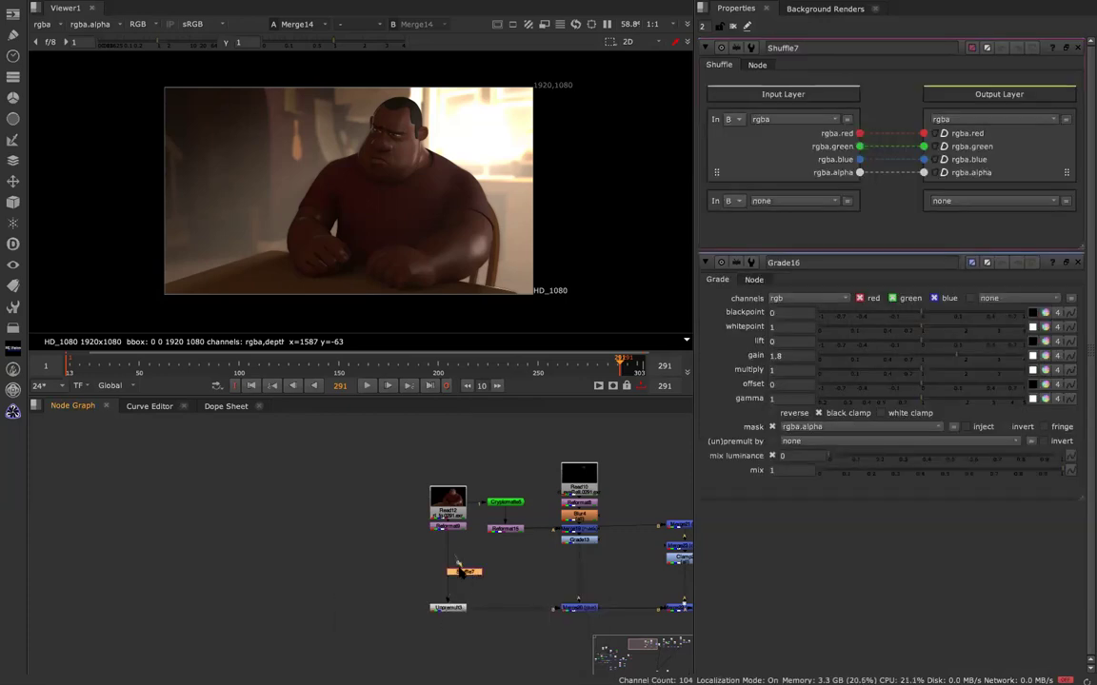
left_click_drag(459, 571, 521, 575)
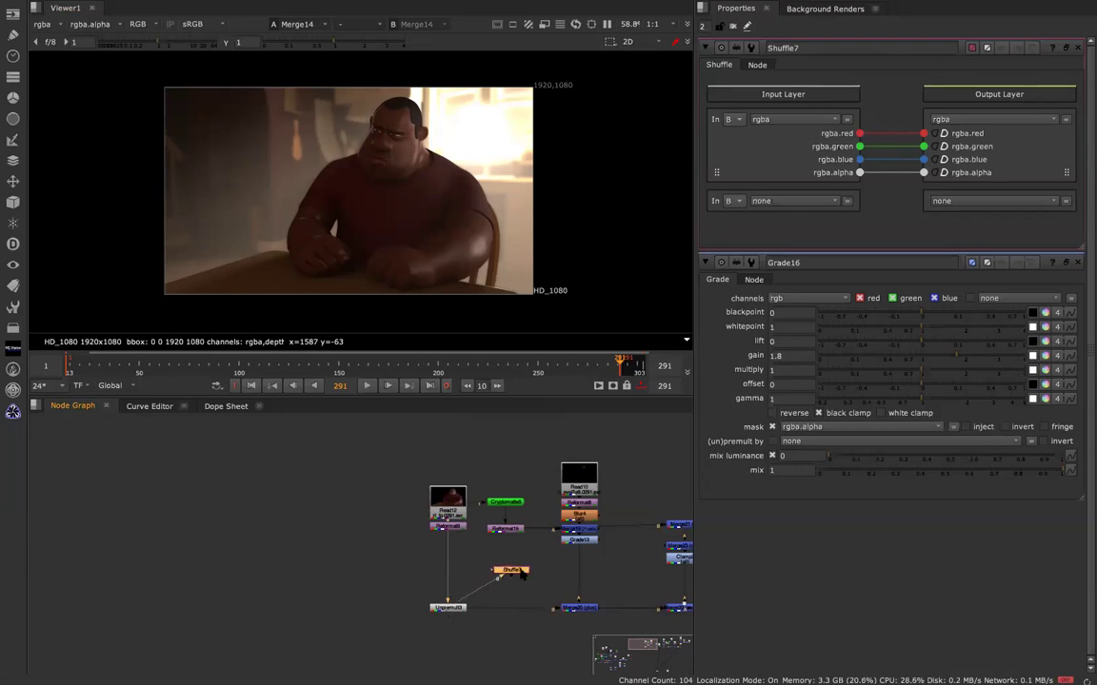
key("1")
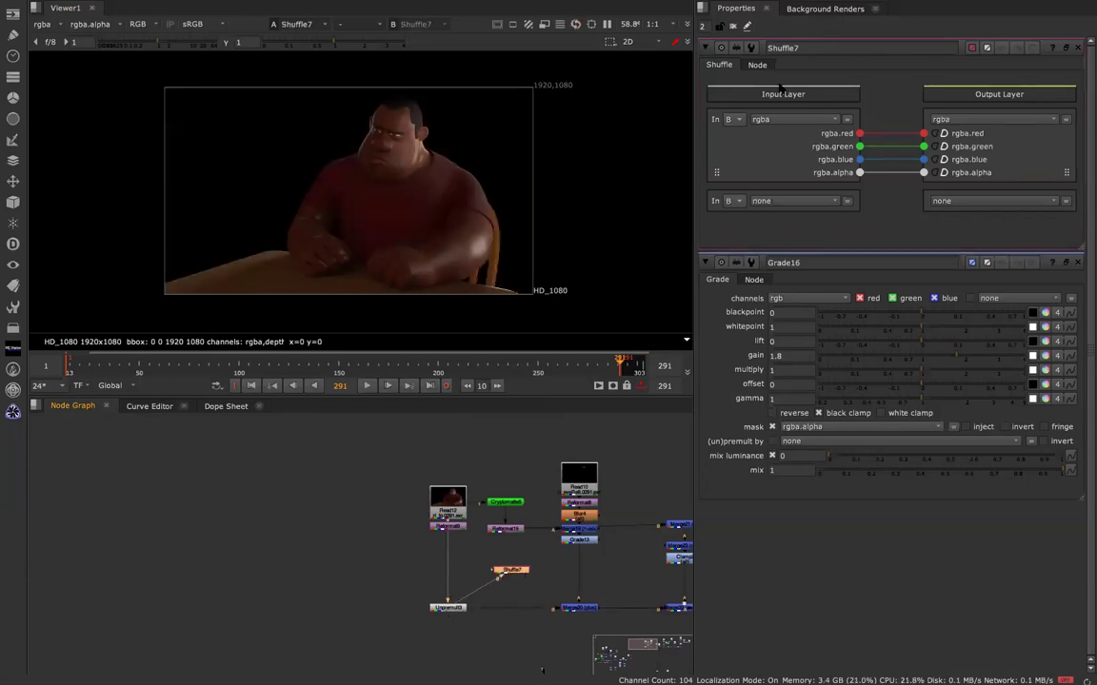
- Examine the diffuse, sss and specular passes in turn by setting each as the Shuffle7 input layer
left_click(776, 120)
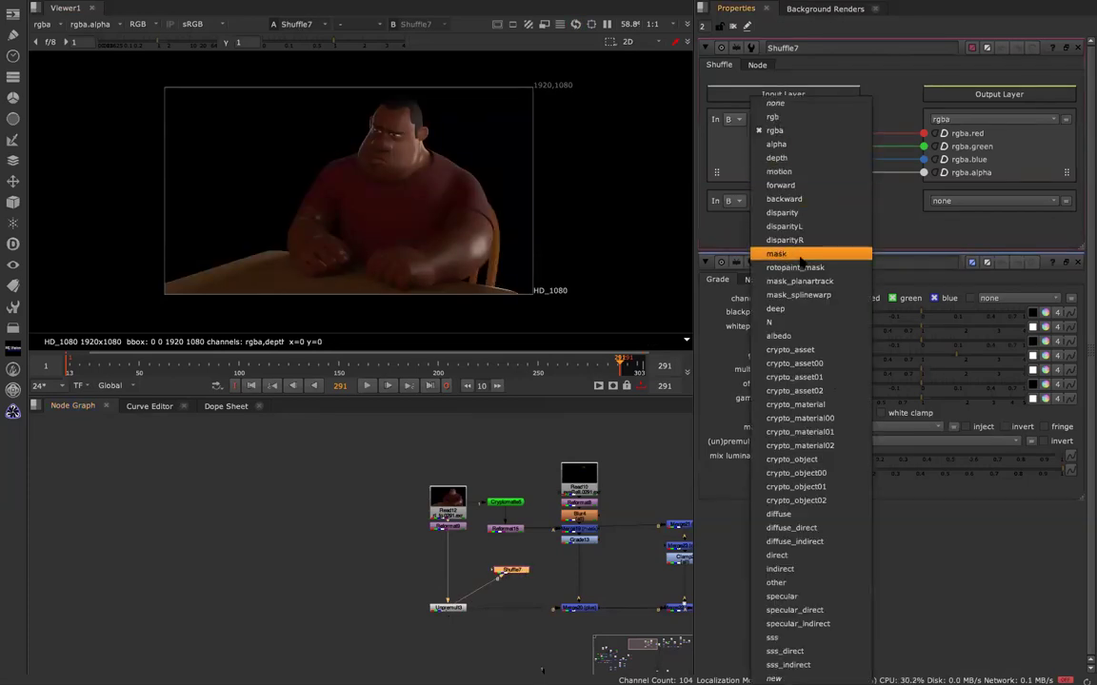
left_click(778, 515)
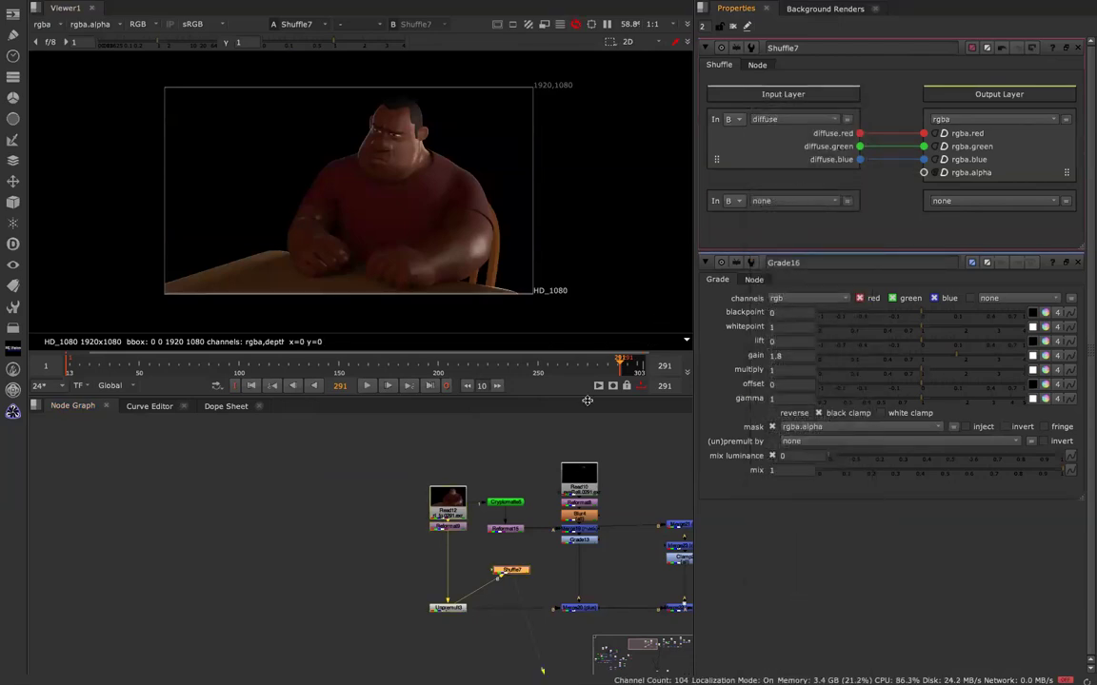
left_click(795, 119)
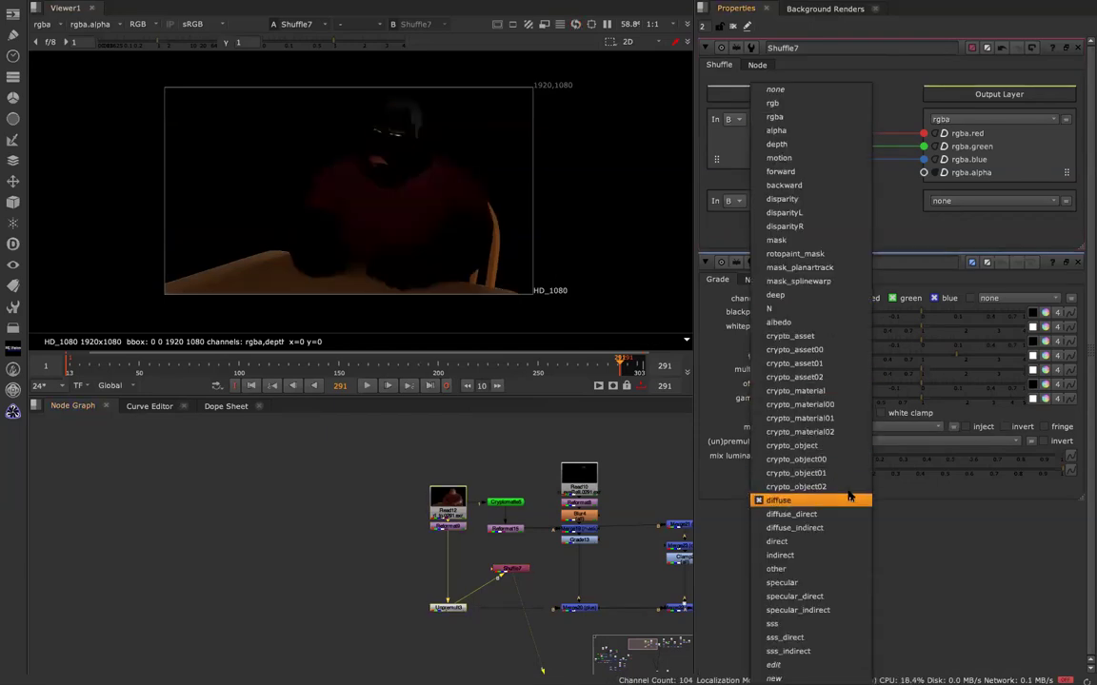
left_click(786, 623)
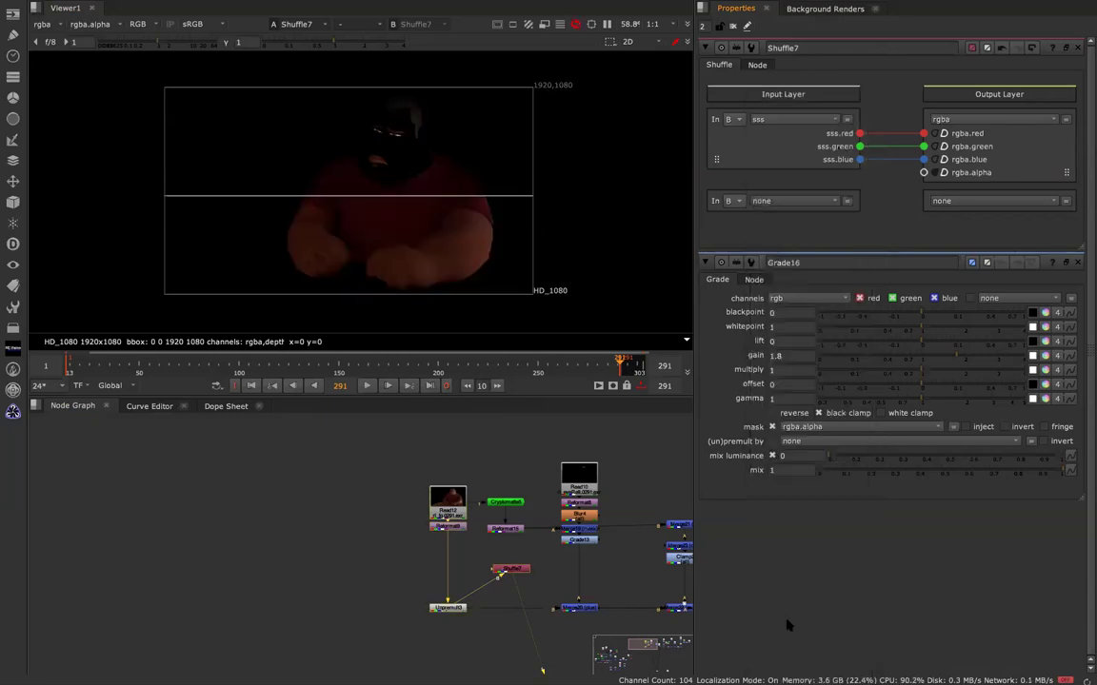
left_click(776, 121)
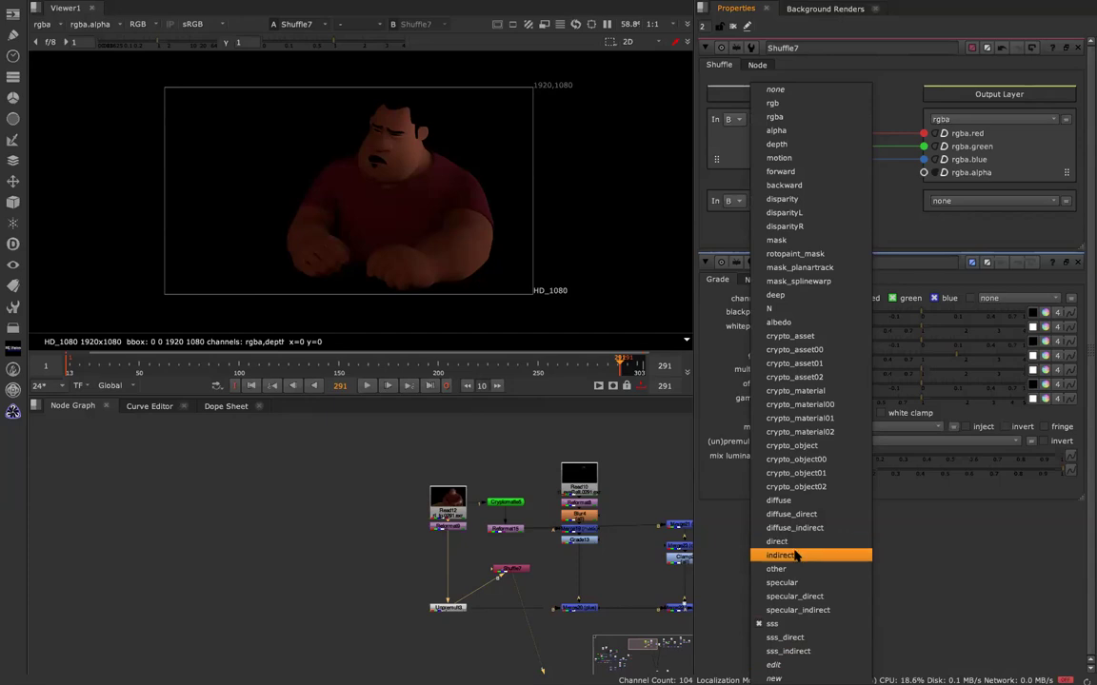
left_click(798, 582)
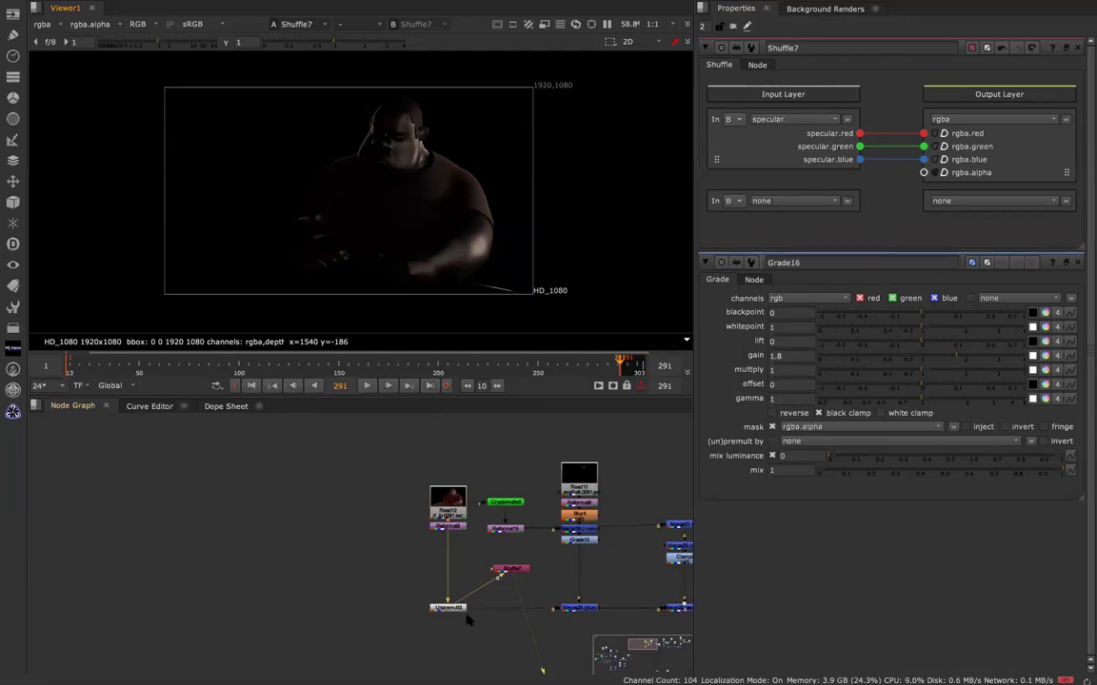
- Delete the Shuffle7 node beside the Read12 branch and view the final Merge14 over composite
left_click(510, 569)
key("Delete")
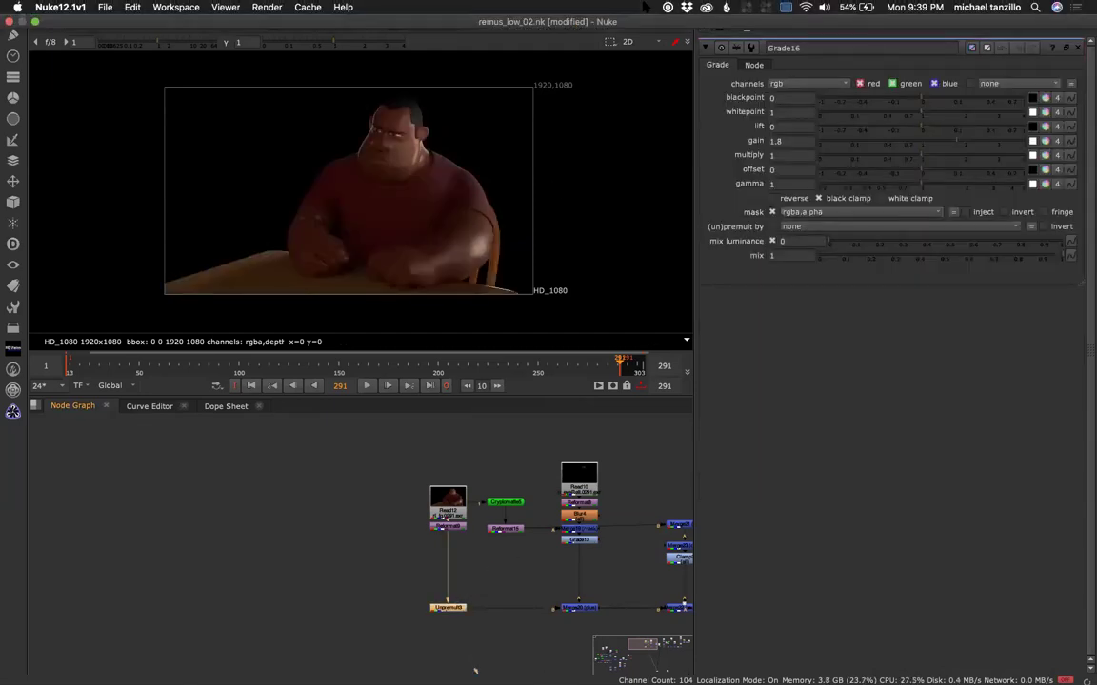
left_click(485, 557)
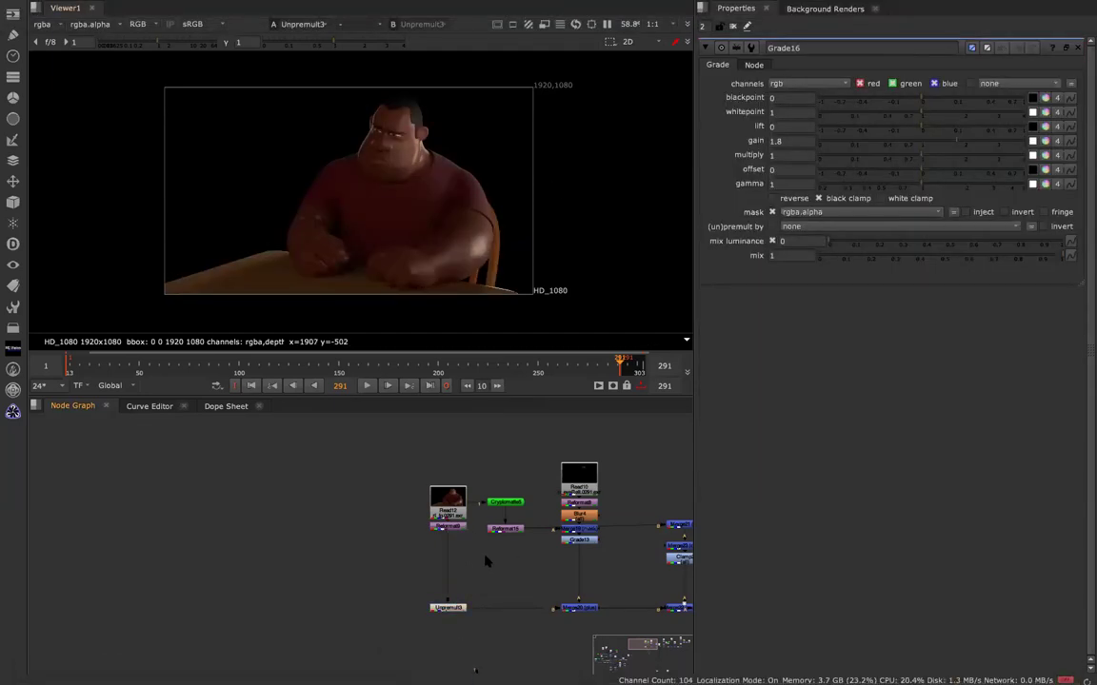
key("f")
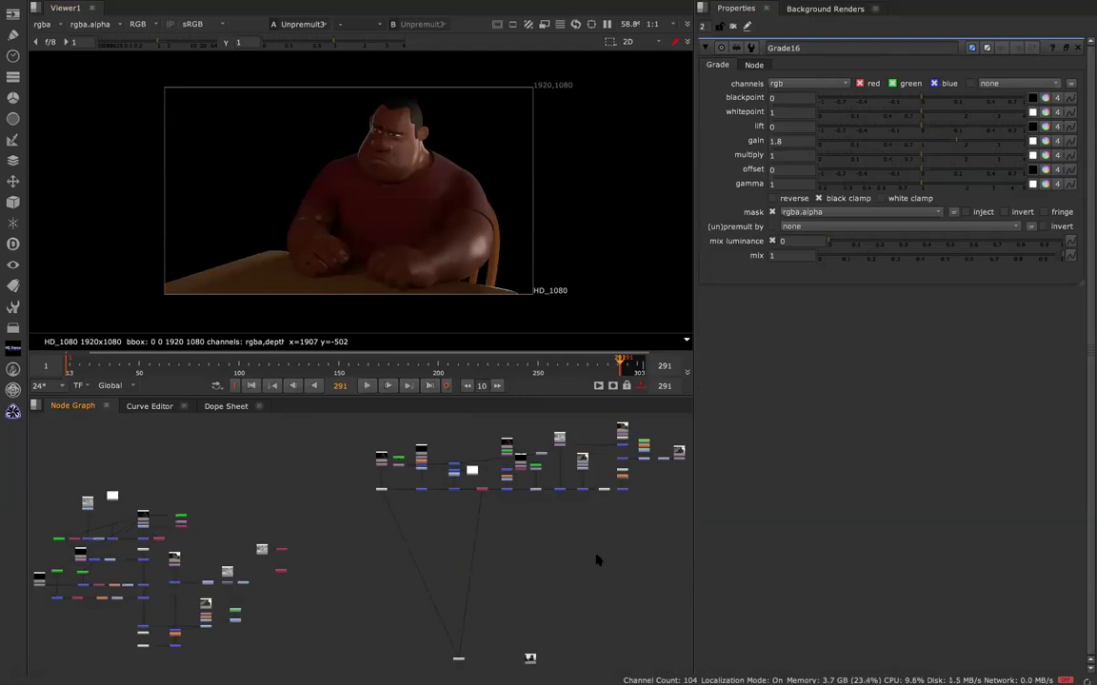
scroll(573, 539, "up", 6)
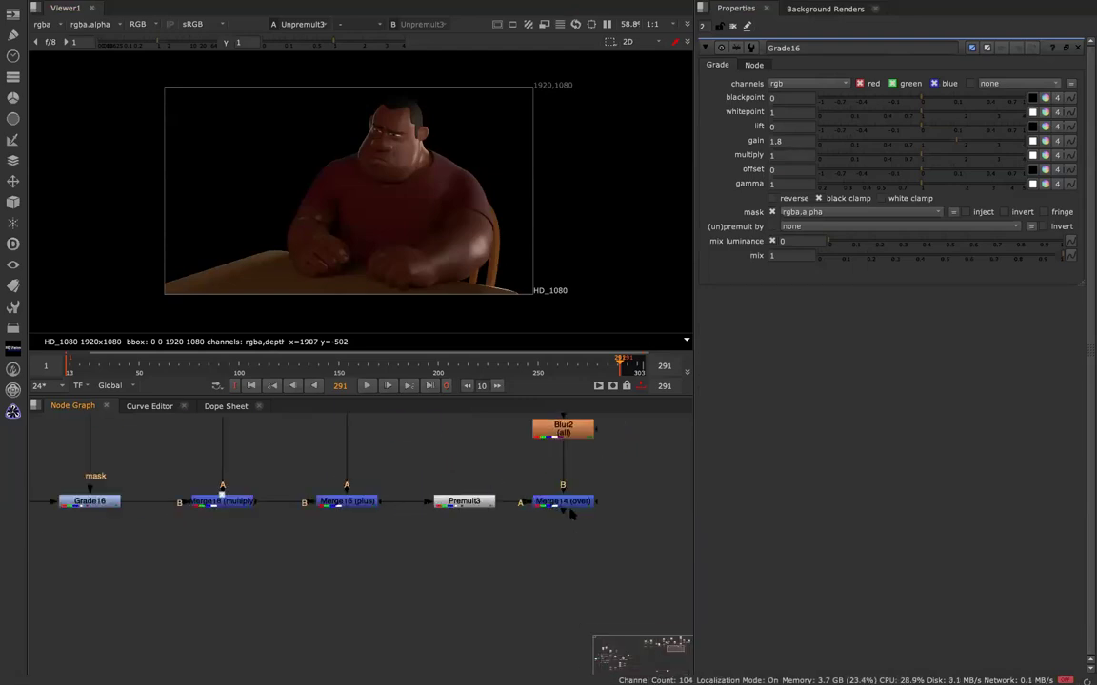
left_click(571, 506)
key("1")
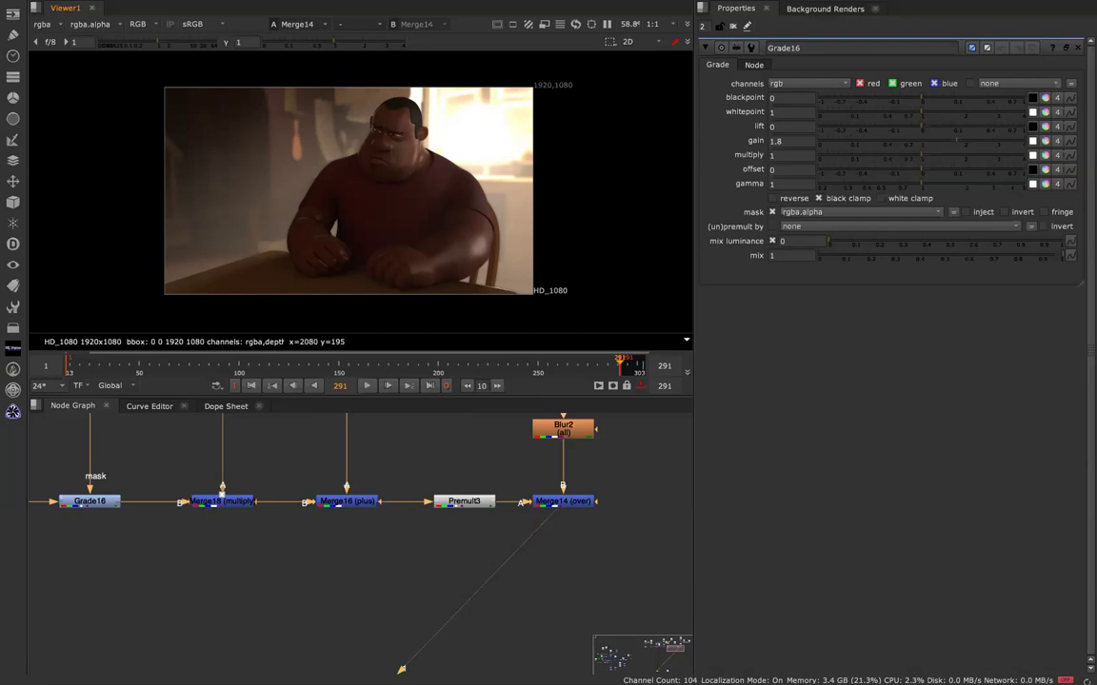
- Add a Write node to the output of Merge14 and place it below the merge, offset to one side
left_click(564, 501)
key("Tab")
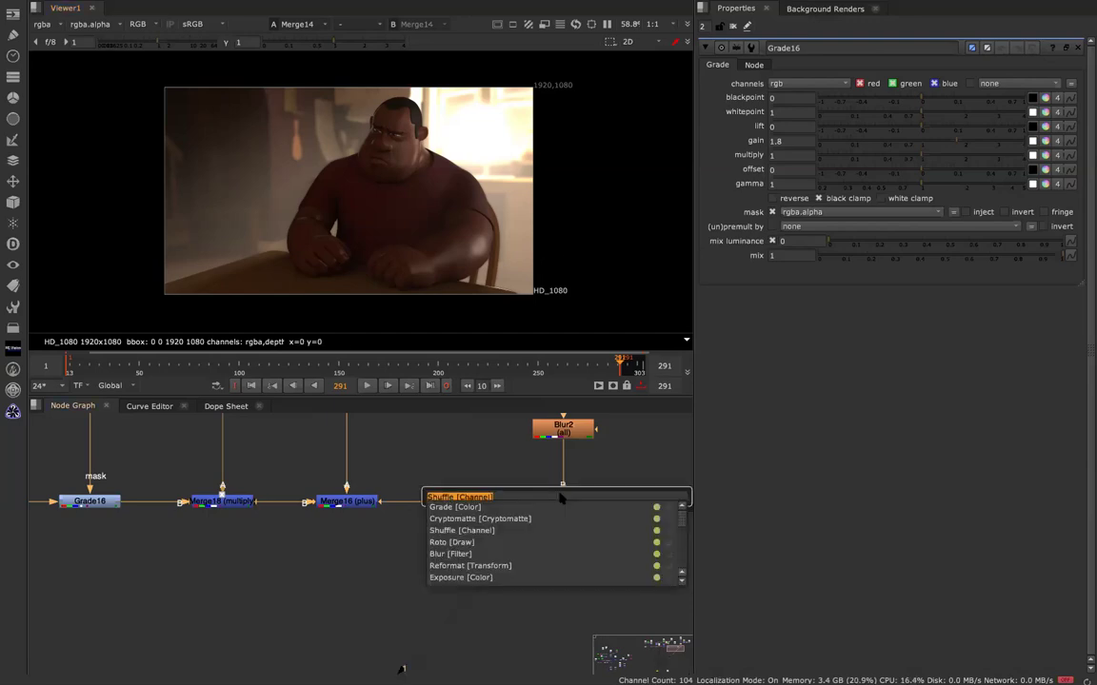
type("wr")
left_click(507, 520)
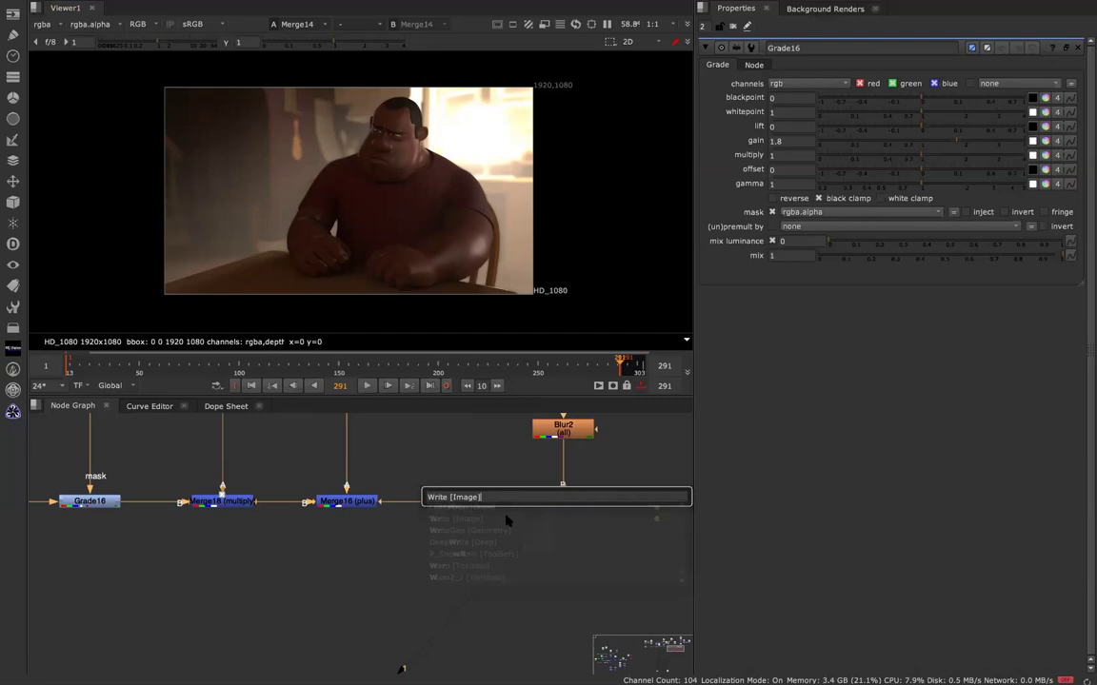
left_click_drag(580, 519, 581, 605)
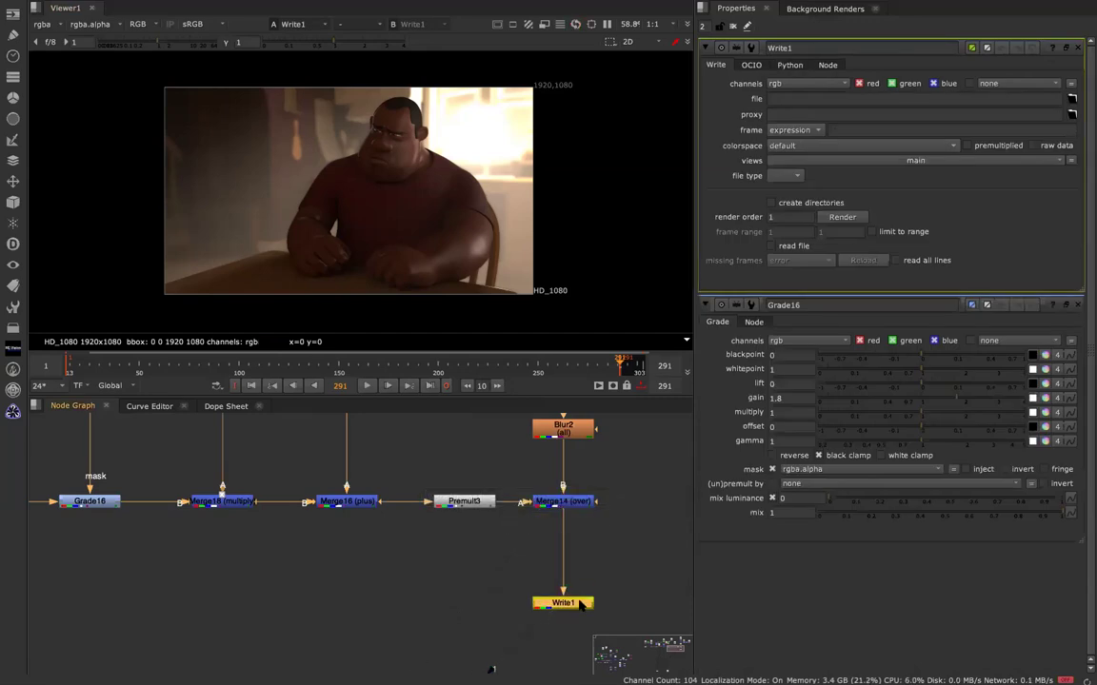
left_click_drag(580, 606, 519, 603)
- Add a second Write node beside Write1 and connect its input to Merge14
key("Tab")
type("wr")
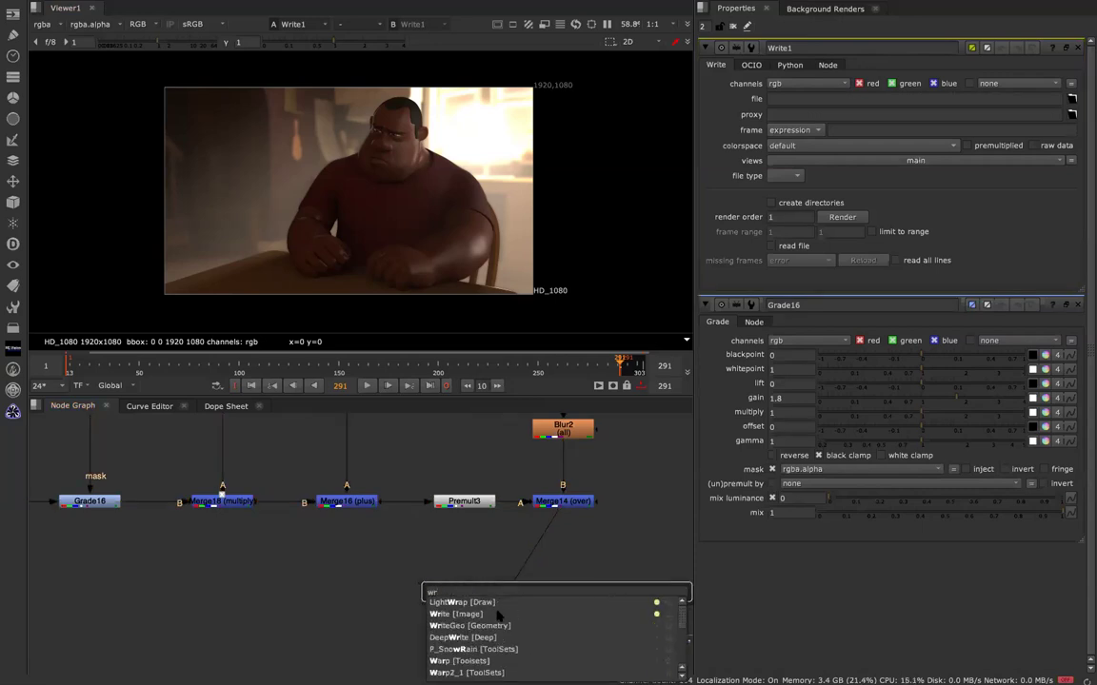
left_click(497, 615)
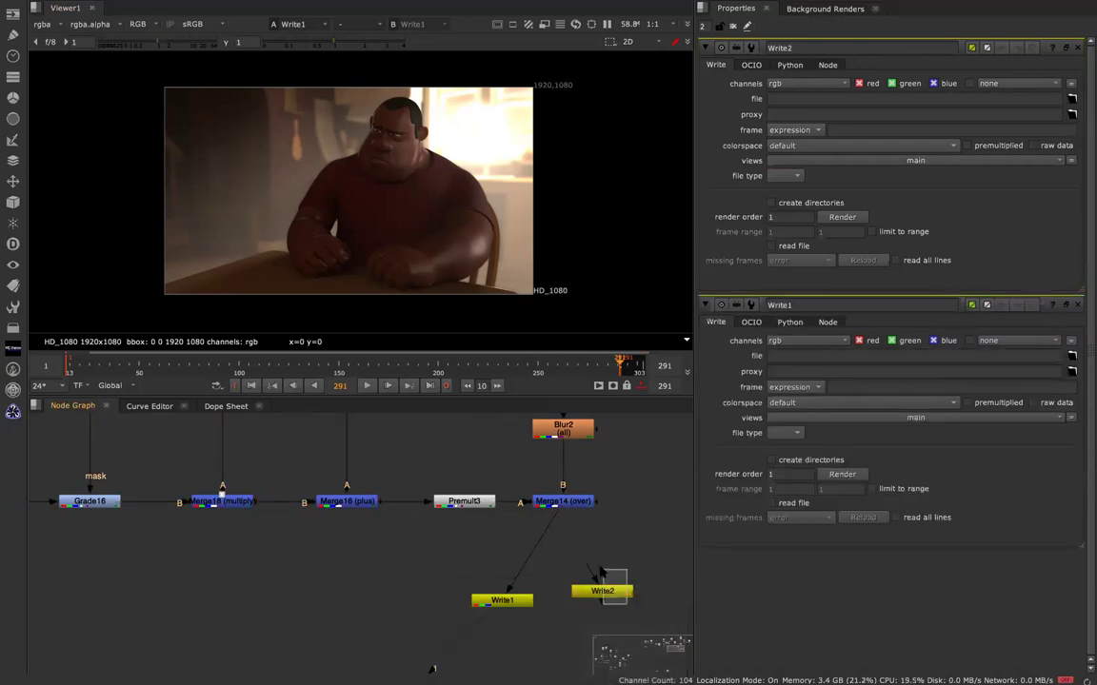
left_click_drag(589, 518, 581, 505)
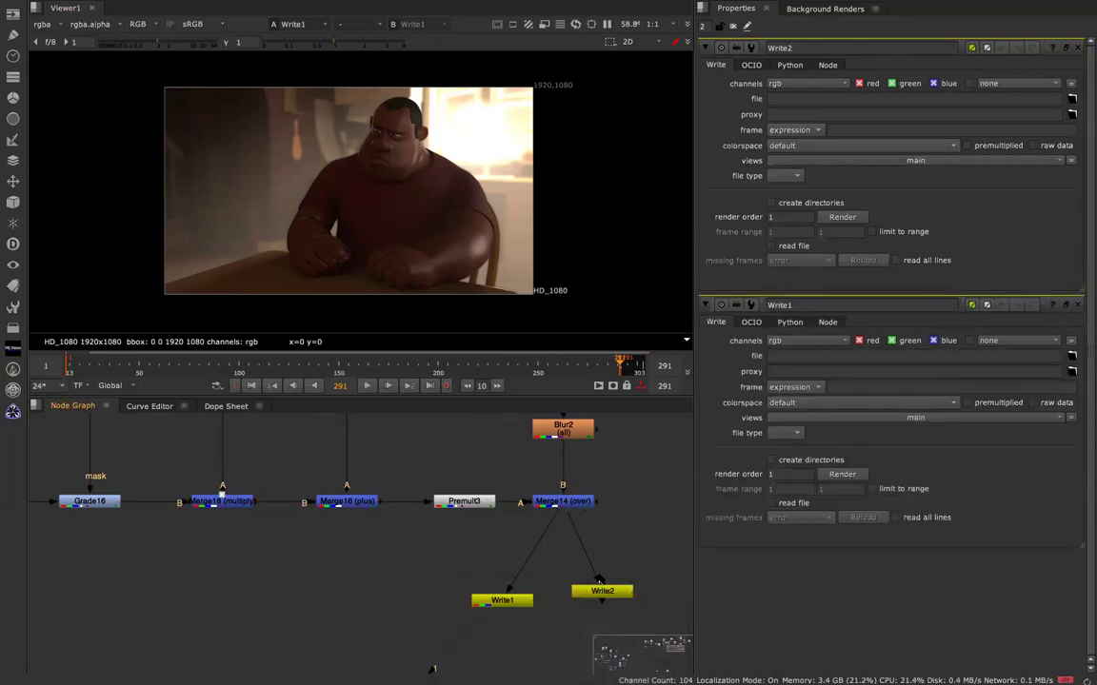
left_click_drag(602, 591, 609, 596)
- Look over the properties of Write1 and Write2 and survey the complete node graph, marking the upper branches feeding the final merge
left_click(523, 603)
double_click(522, 604)
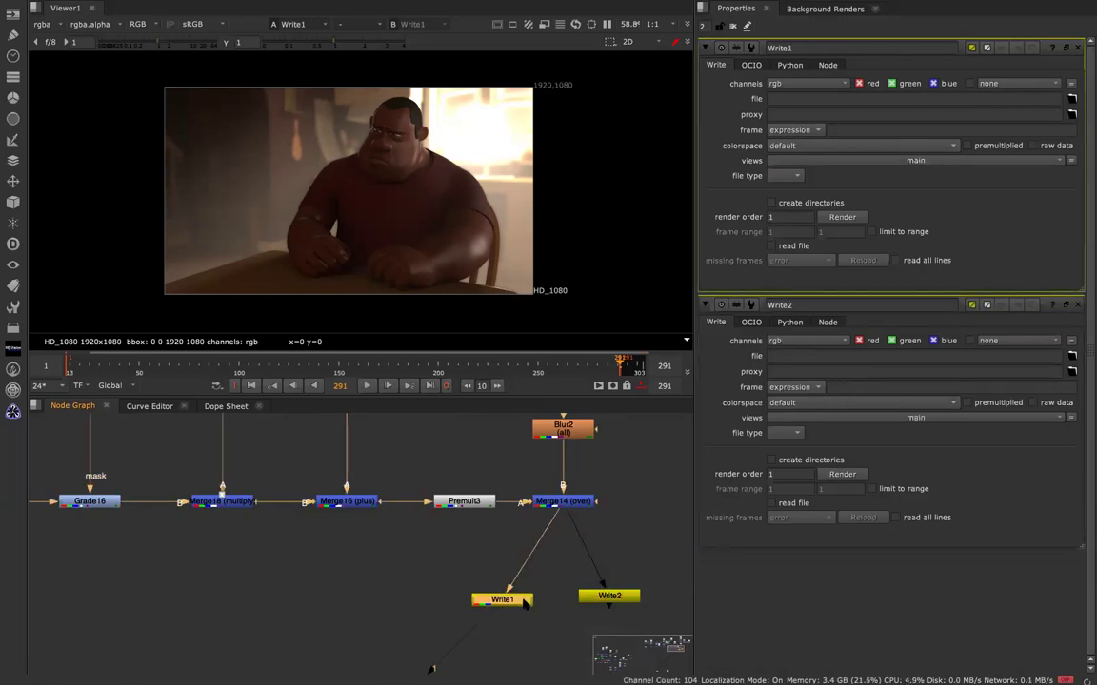
double_click(604, 598)
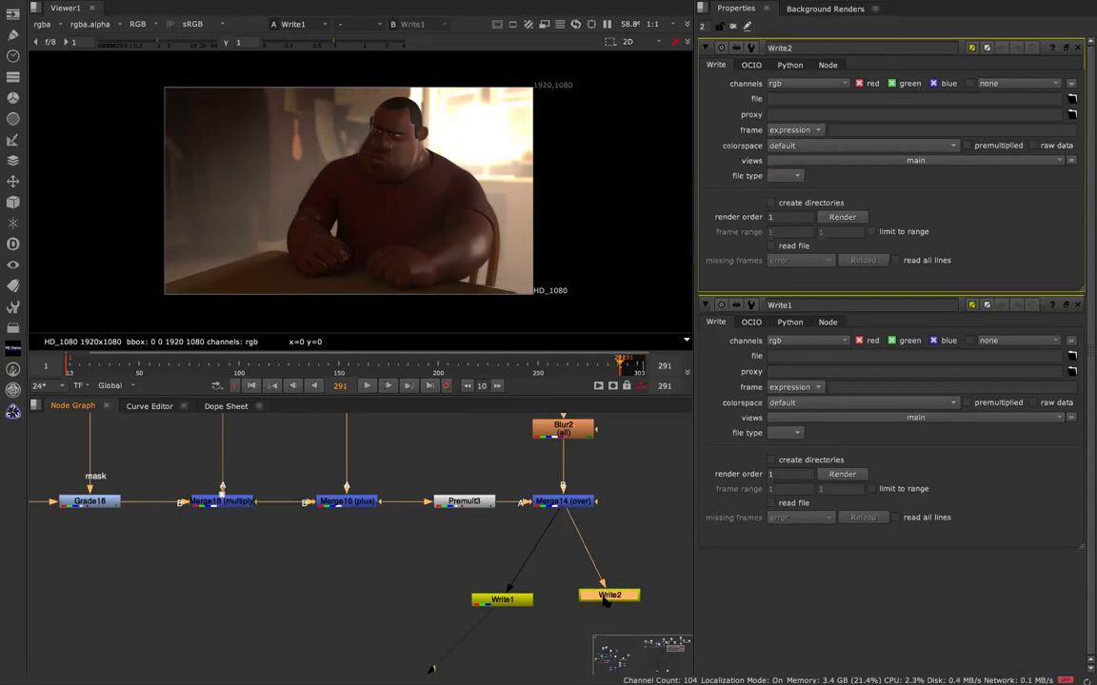
key("f")
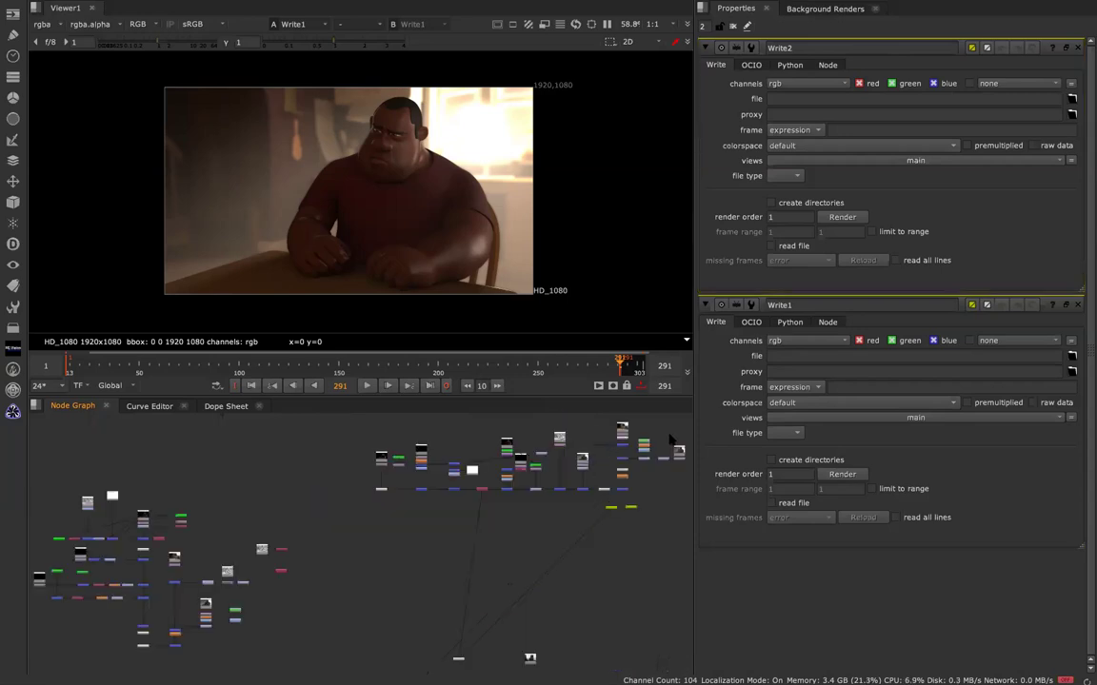
left_click_drag(671, 441, 512, 482)
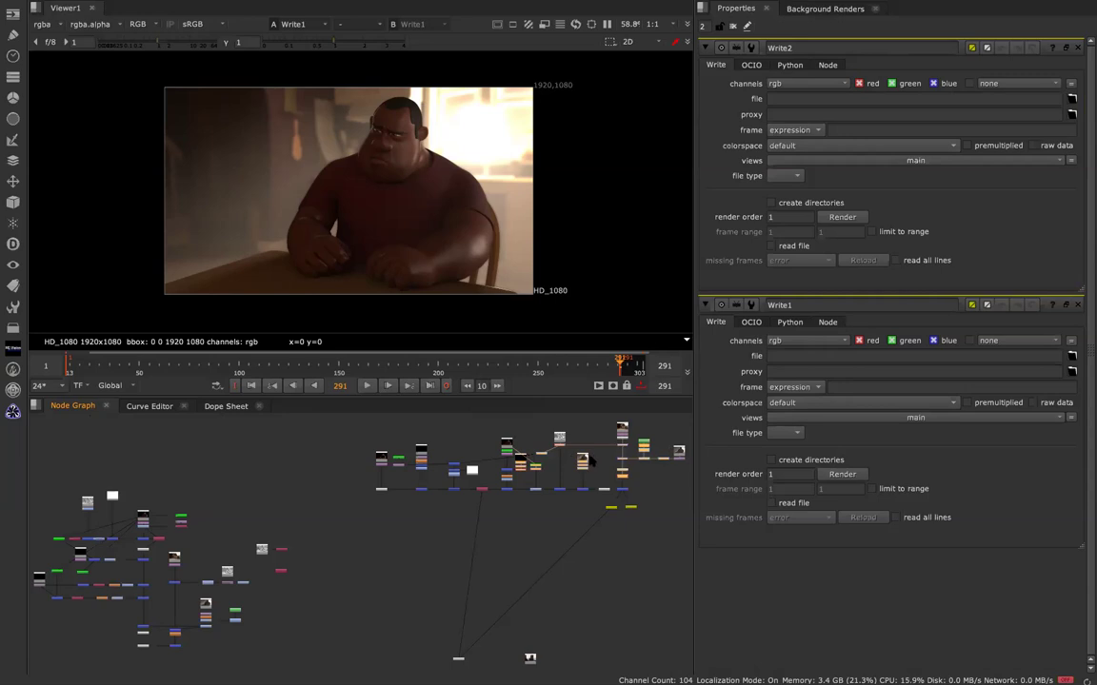
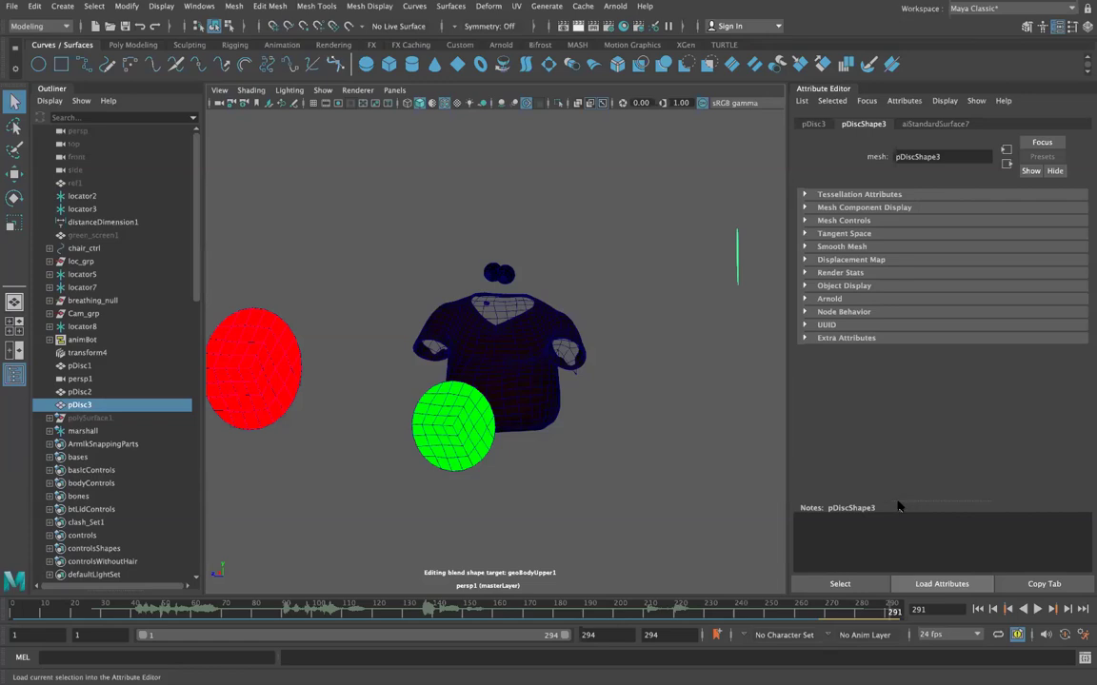
- In Maya, select the red, green and edge-on discs around the character in turn to inspect them and their assigned materials
left_click(283, 386)
left_click(280, 381)
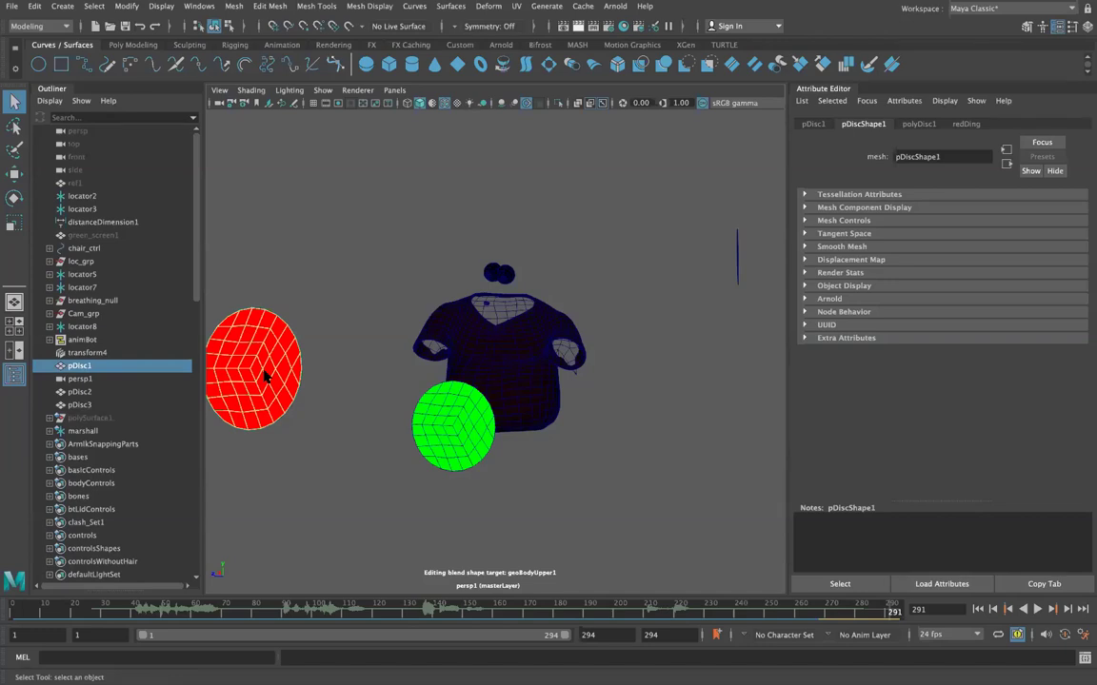
left_click(455, 432)
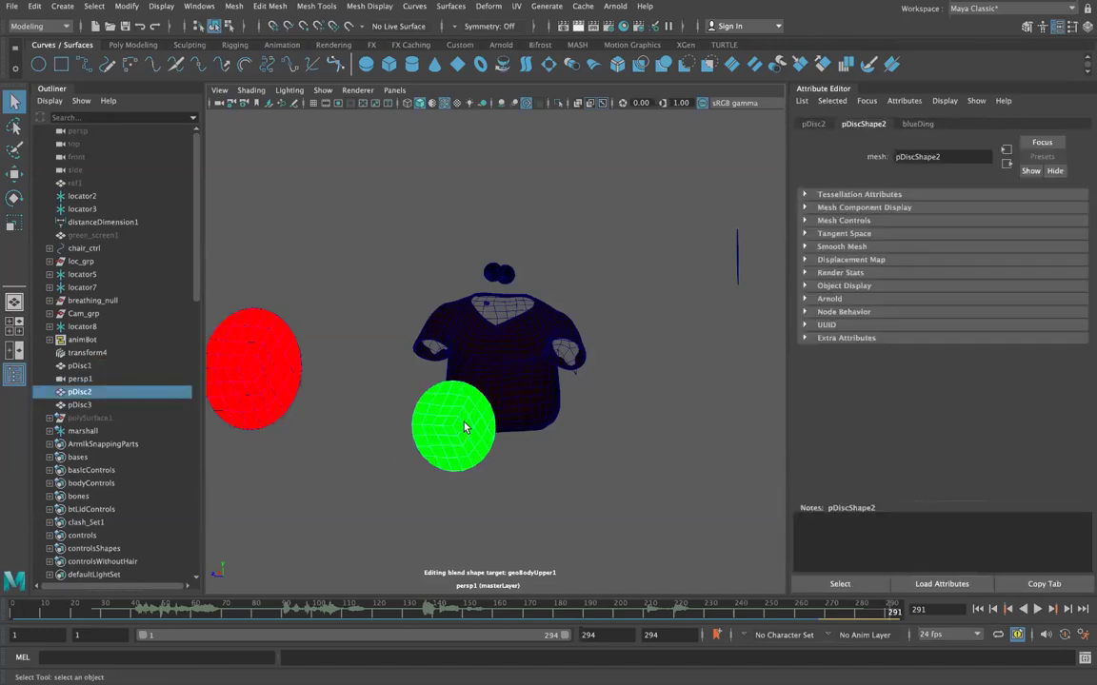
left_click(737, 250)
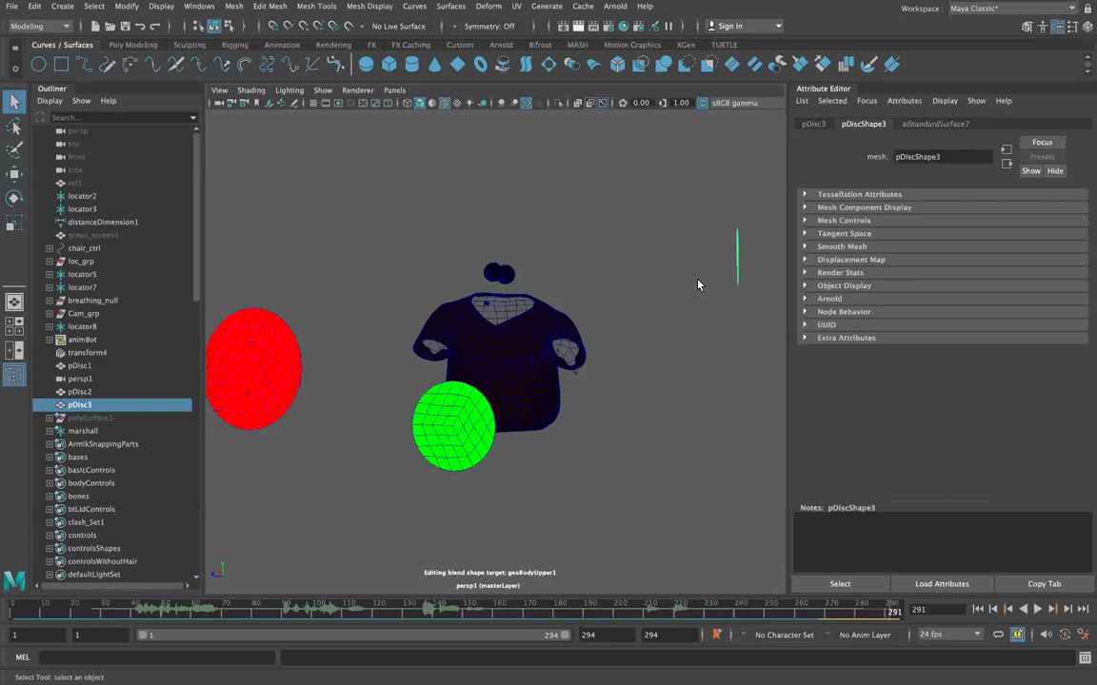
left_click(439, 440)
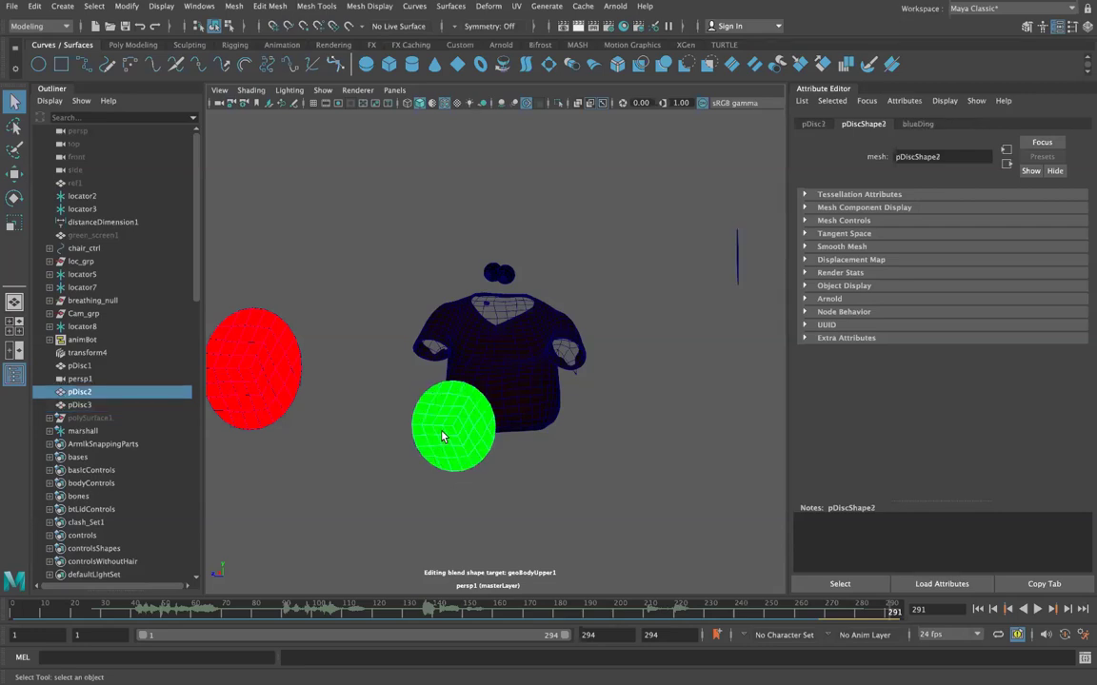